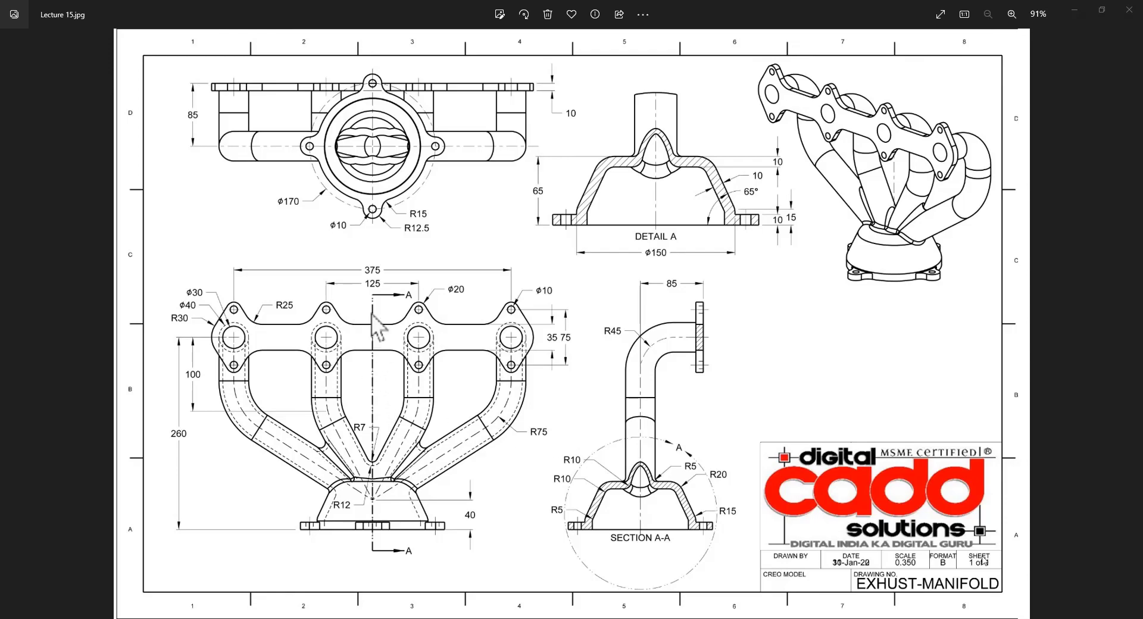
- Examine the exhaust manifold drawing, including its front, top, isometric, Section A-A and Detail A views and their dimensions
scroll(375, 324, "up", 3)
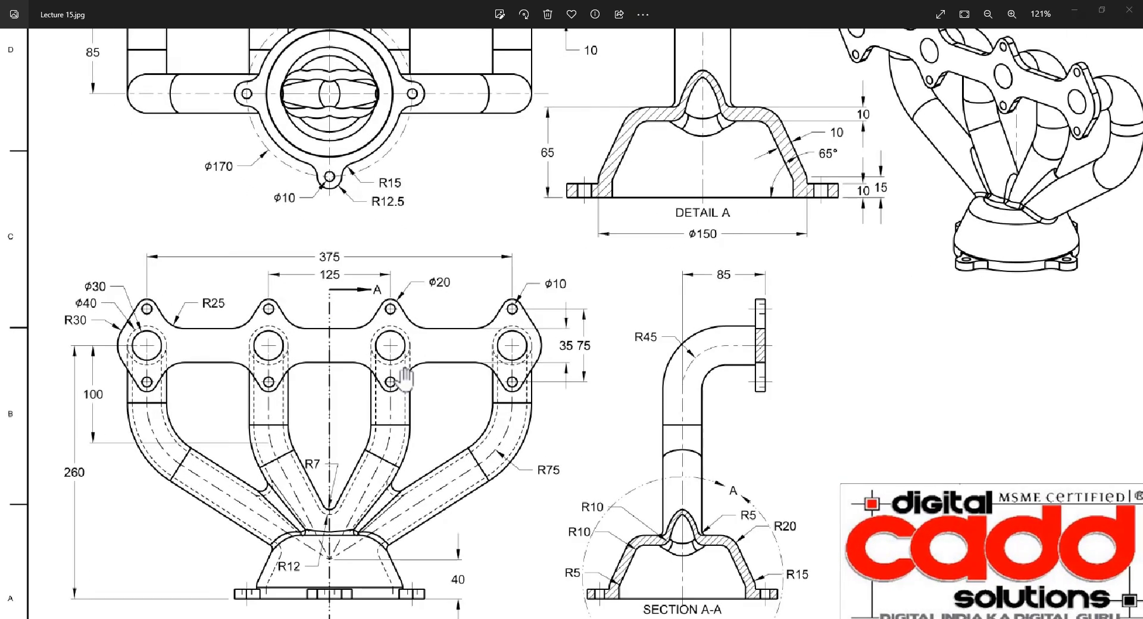
scroll(405, 378, "down", 3)
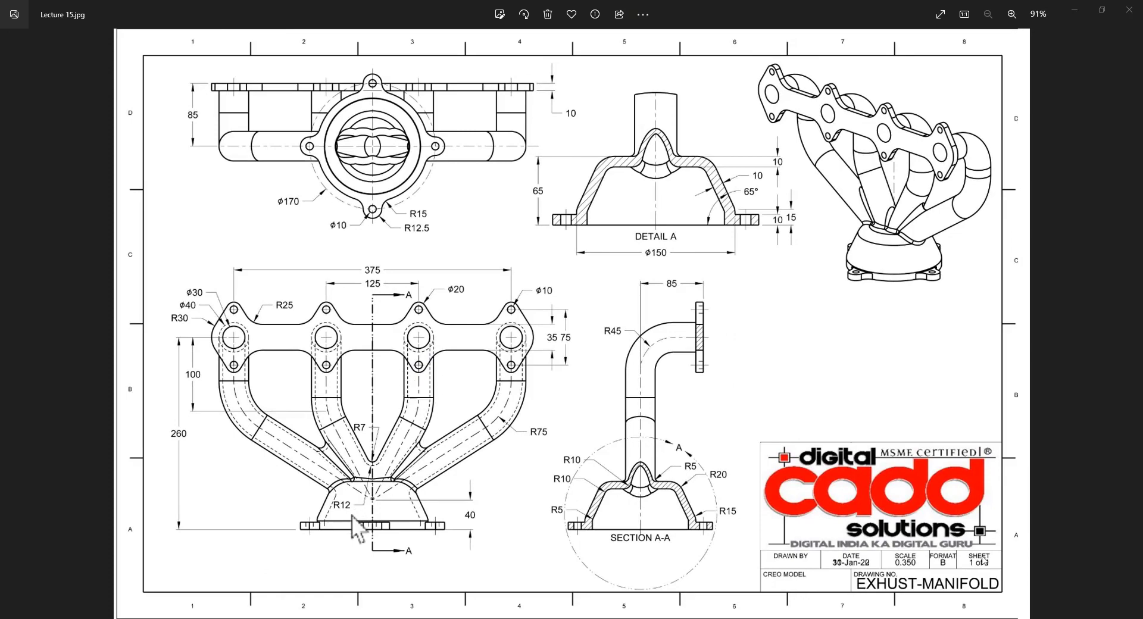
scroll(358, 527, "up", 5)
mouse_move(331, 390)
left_mouse_down()
mouse_move(497, 402)
mouse_move(467, 412)
left_mouse_up()
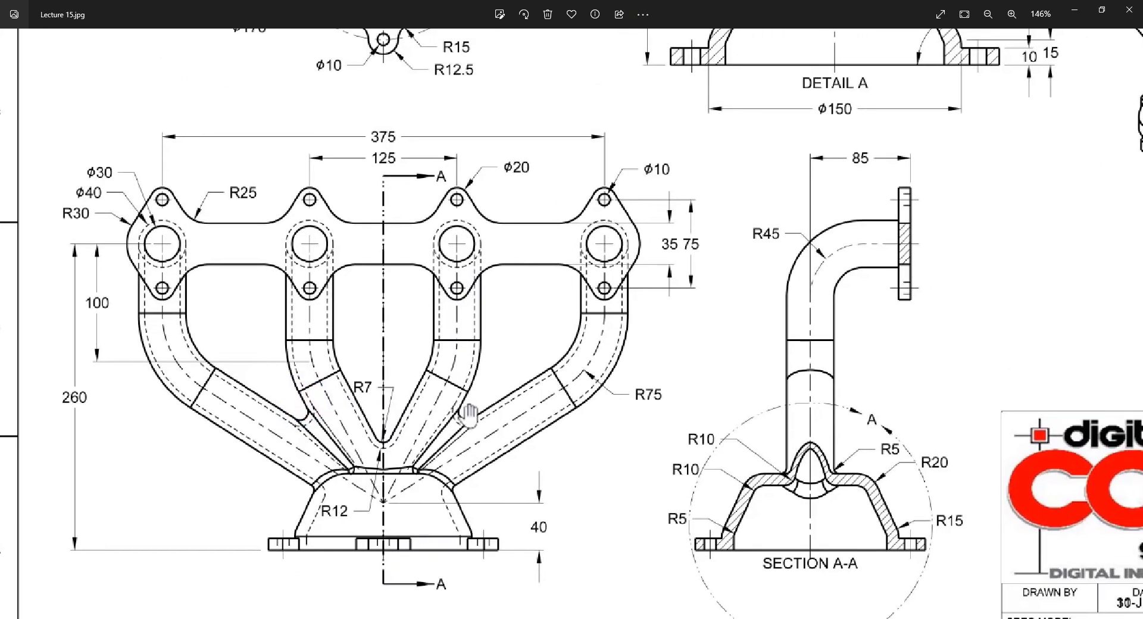
scroll(467, 413, "down", 5)
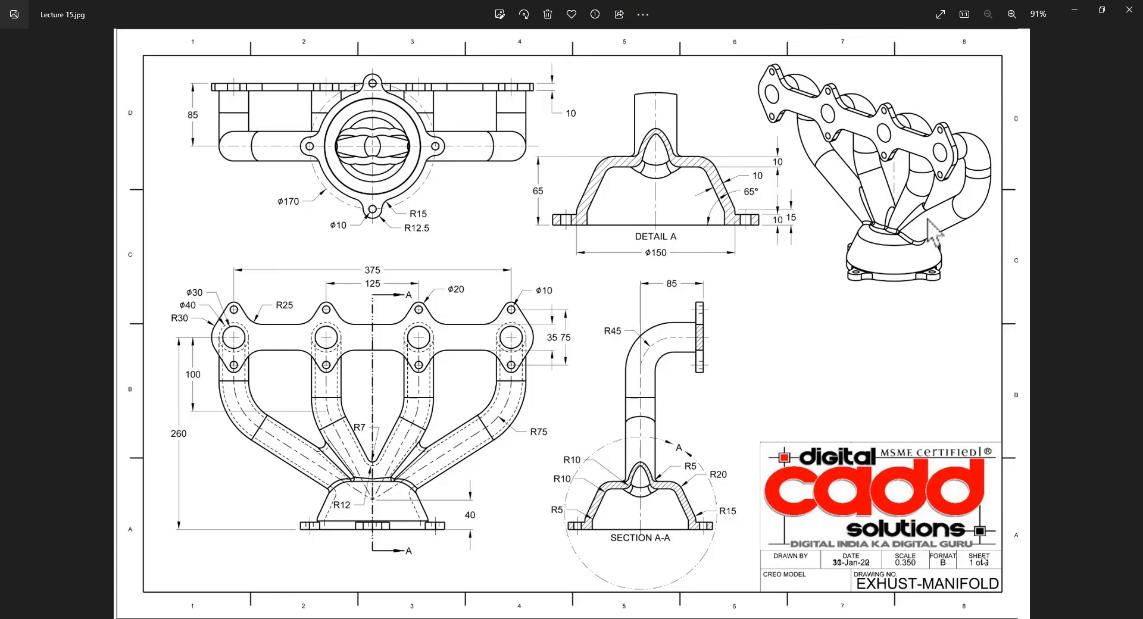
scroll(952, 246, "up", 5)
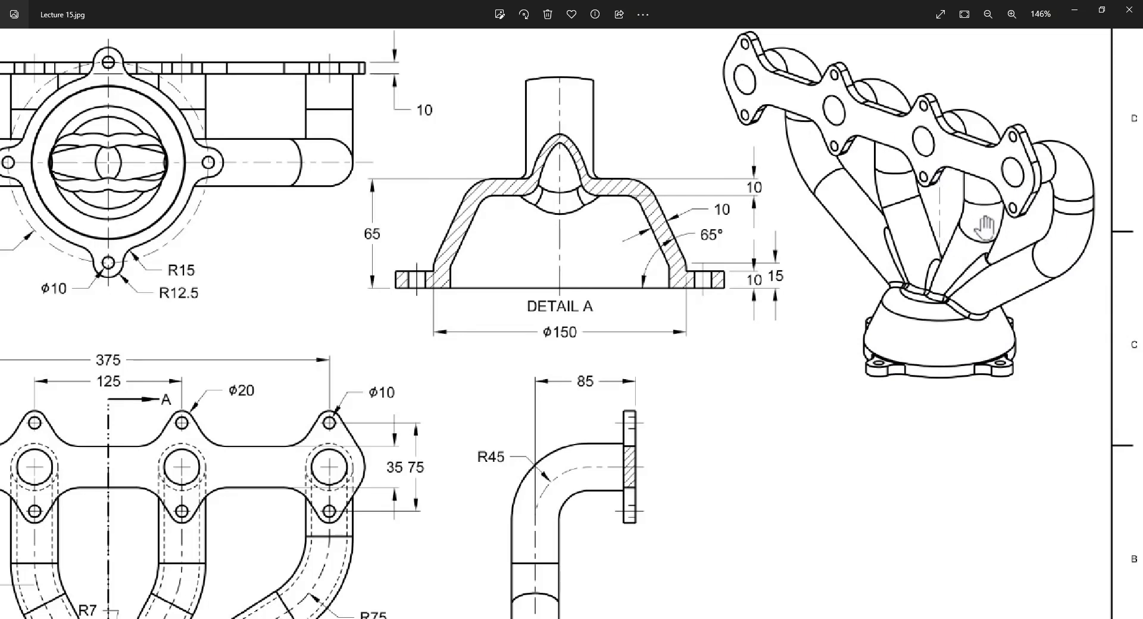
scroll(981, 310, "down", 3)
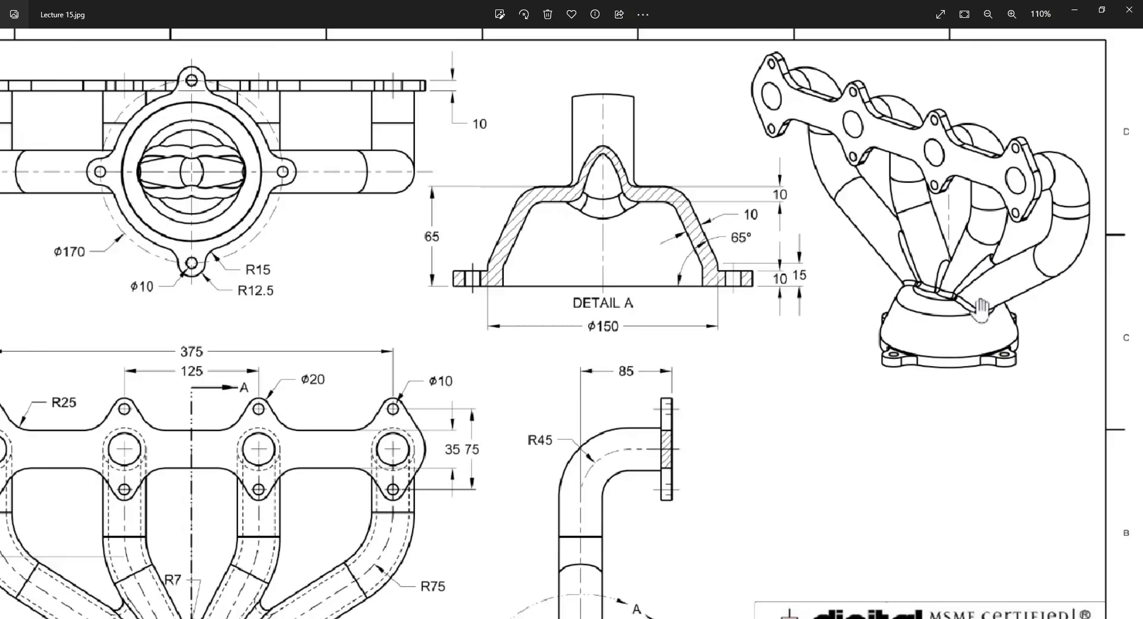
scroll(364, 562, "up", 3)
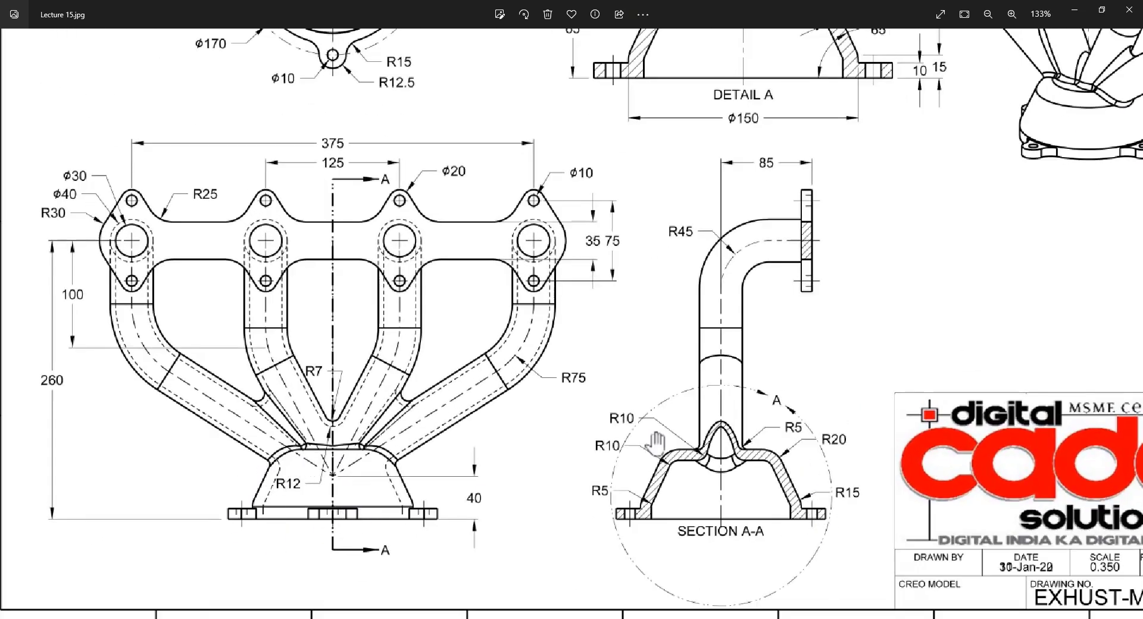
scroll(664, 512, "down", 3)
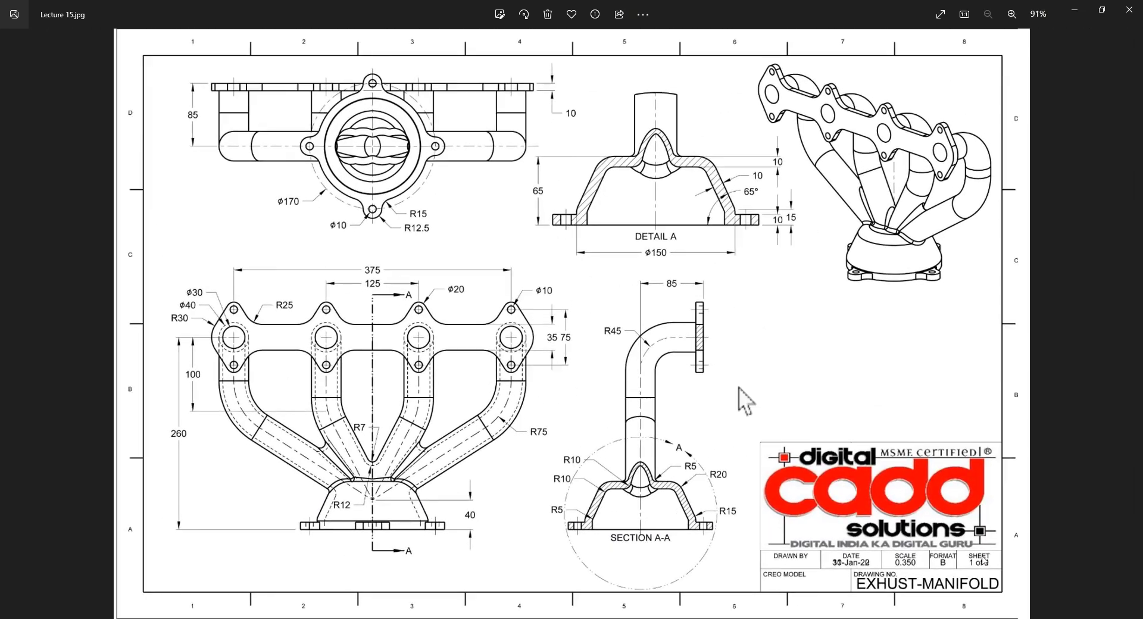
scroll(734, 114, "up", 3)
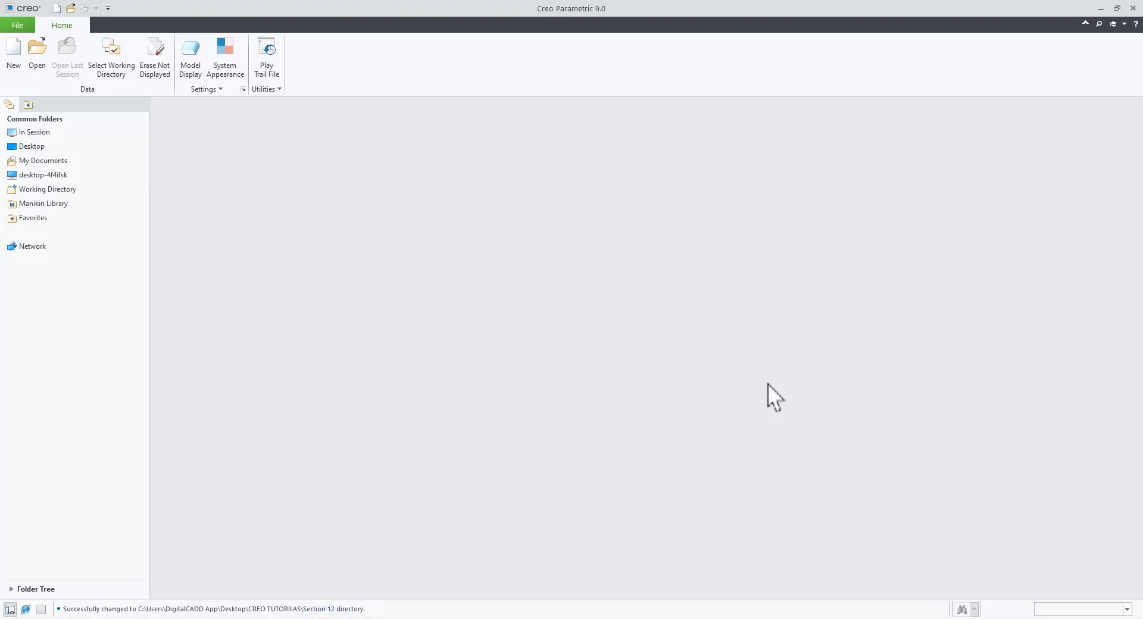
- Create a new solid part named prt0025 from the mmns_harn_part_abs template instead of the default one
left_click(10, 60)
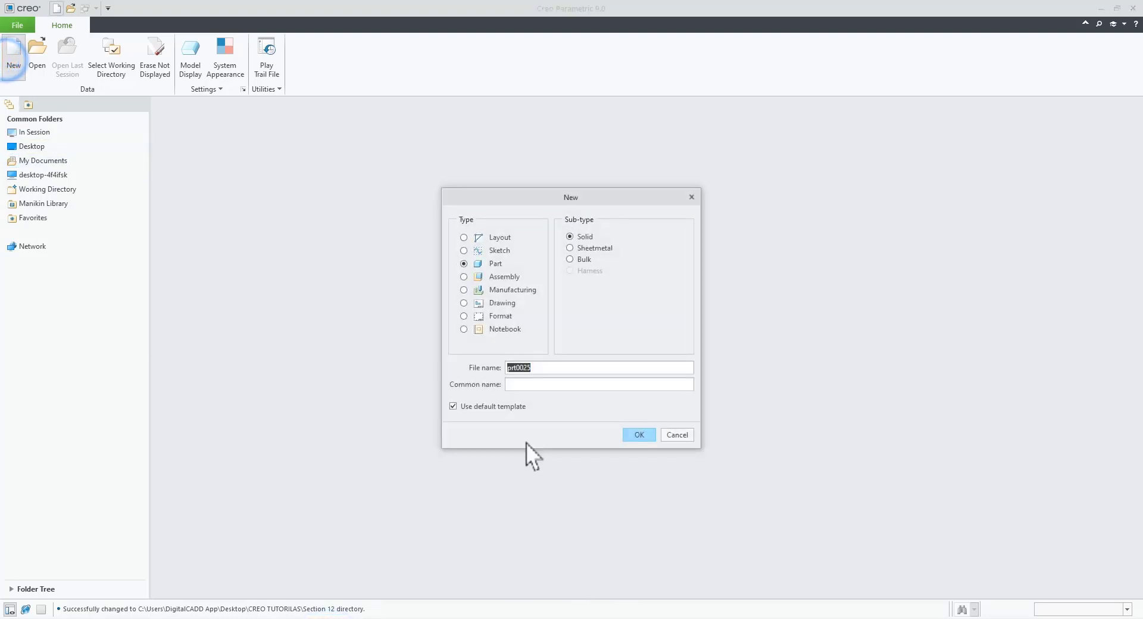
left_click(498, 408)
left_click(631, 433)
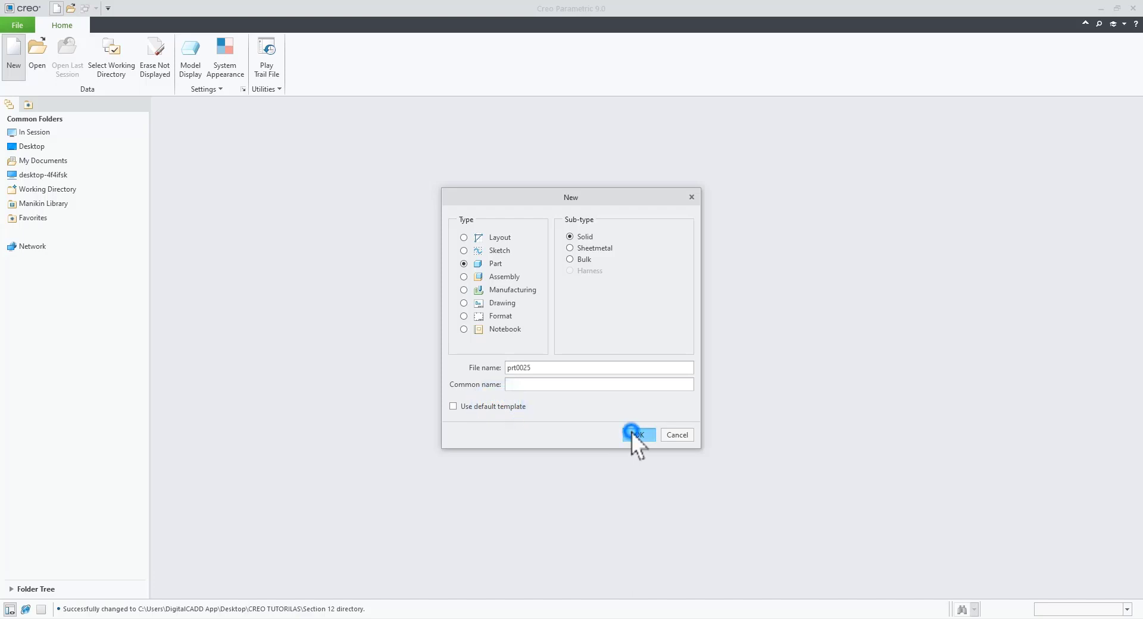
scroll(539, 252, "down", 1)
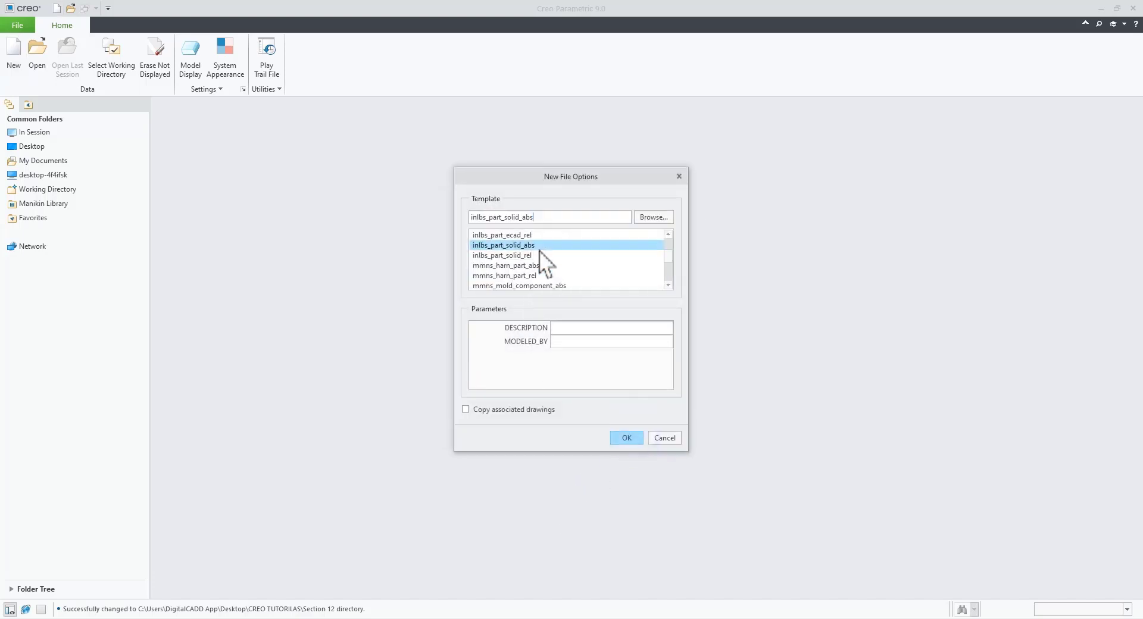
left_click(528, 265)
left_click(621, 441)
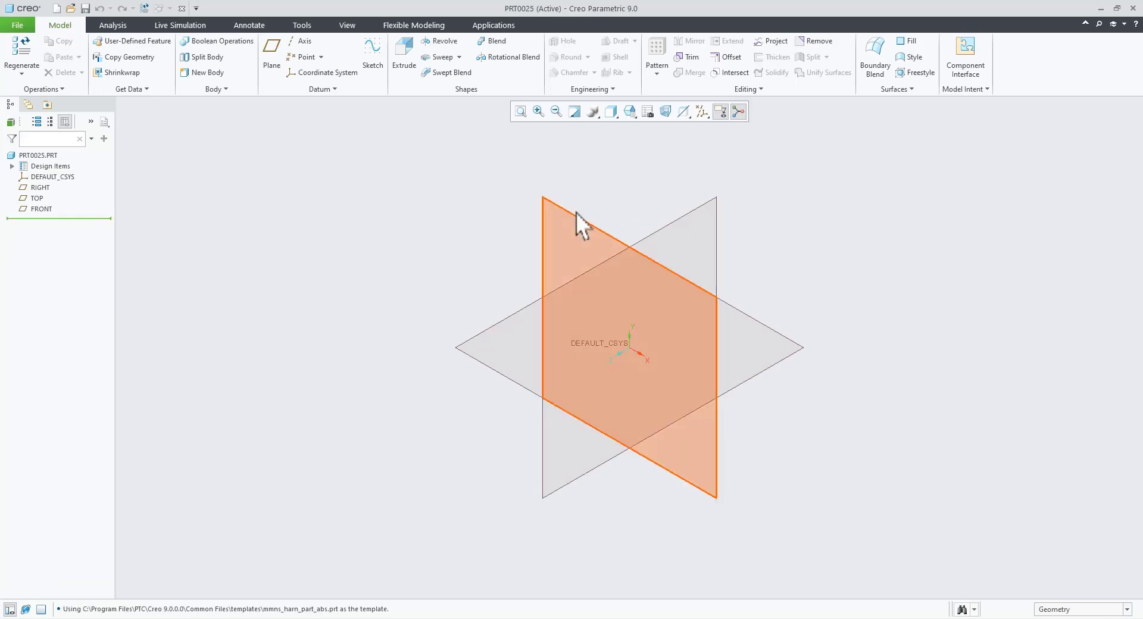
- Start a Revolve sketch on the RIGHT plane and add a vertical centerline through the origin
left_click(699, 205)
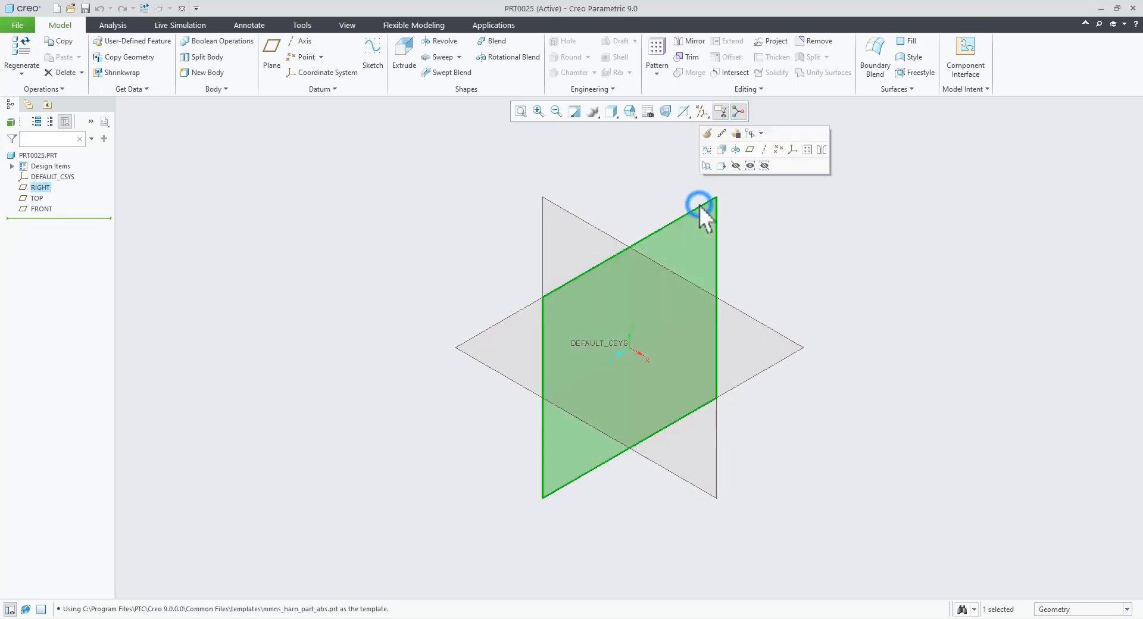
left_click(735, 149)
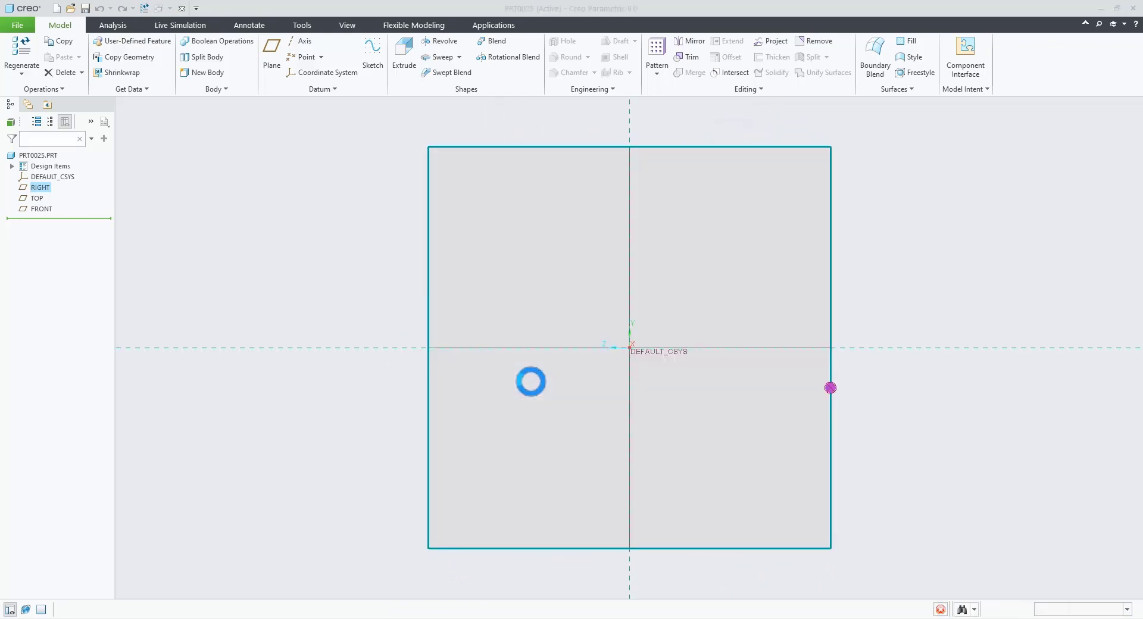
right_click(706, 264)
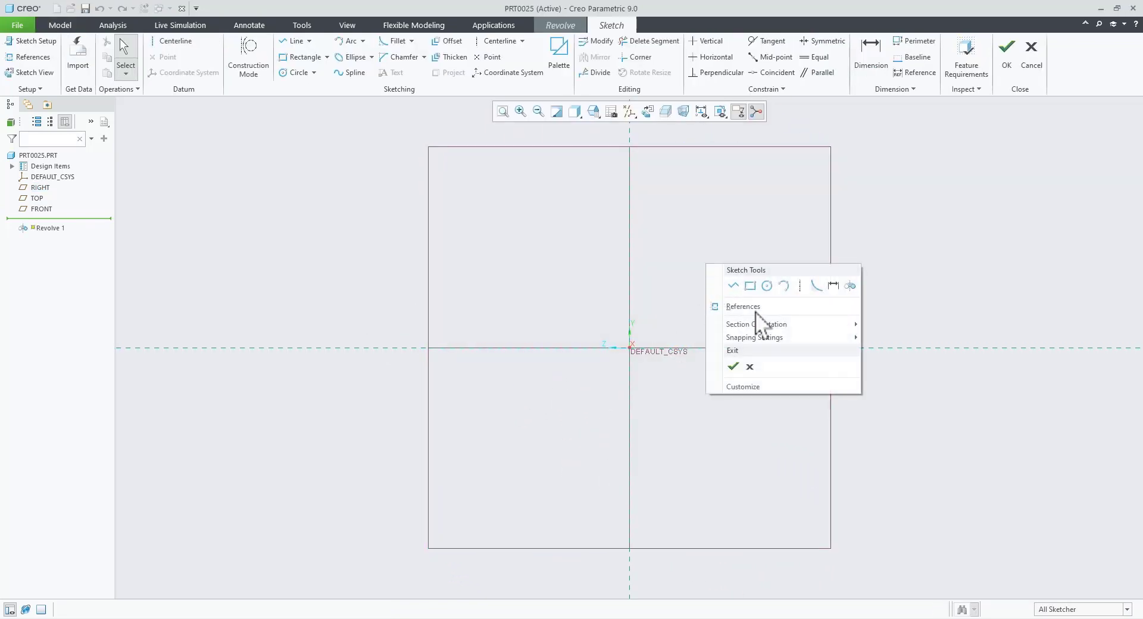
left_click(800, 285)
left_click(631, 190)
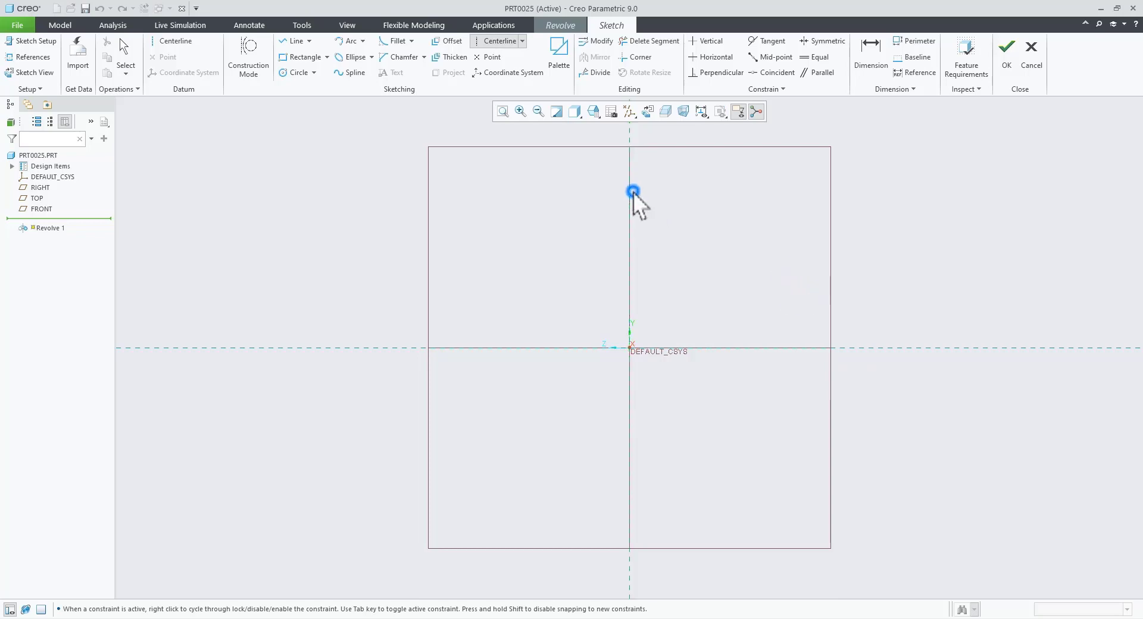
left_click(630, 223)
middle_click(684, 301)
scroll(737, 213, "down", 2)
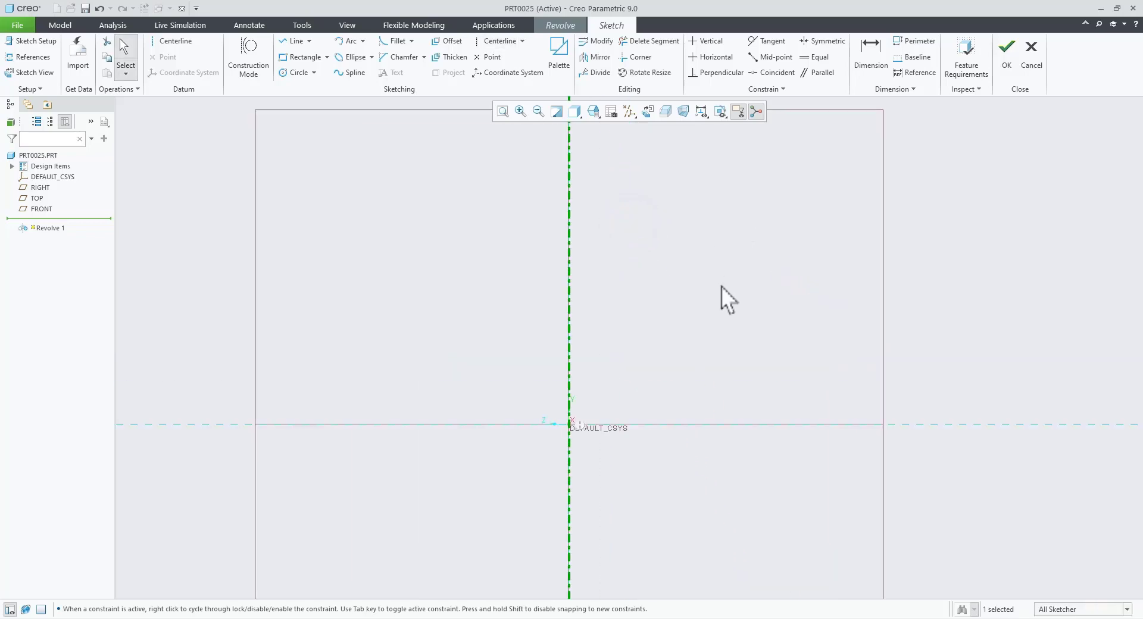
- Following Detail A, sketch a closed profile from the origin, about 141 mm high with a 113 mm top, sloped side and 39 mm outer edge
key("alt+Tab")
scroll(659, 407, "down", 4)
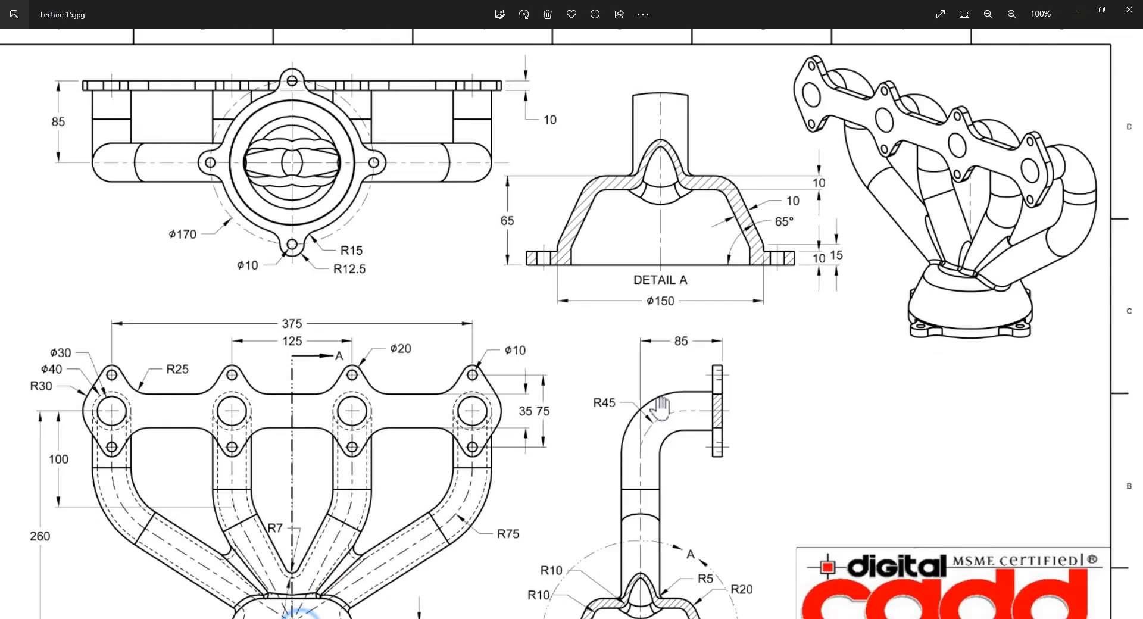
scroll(607, 348, "up", 5)
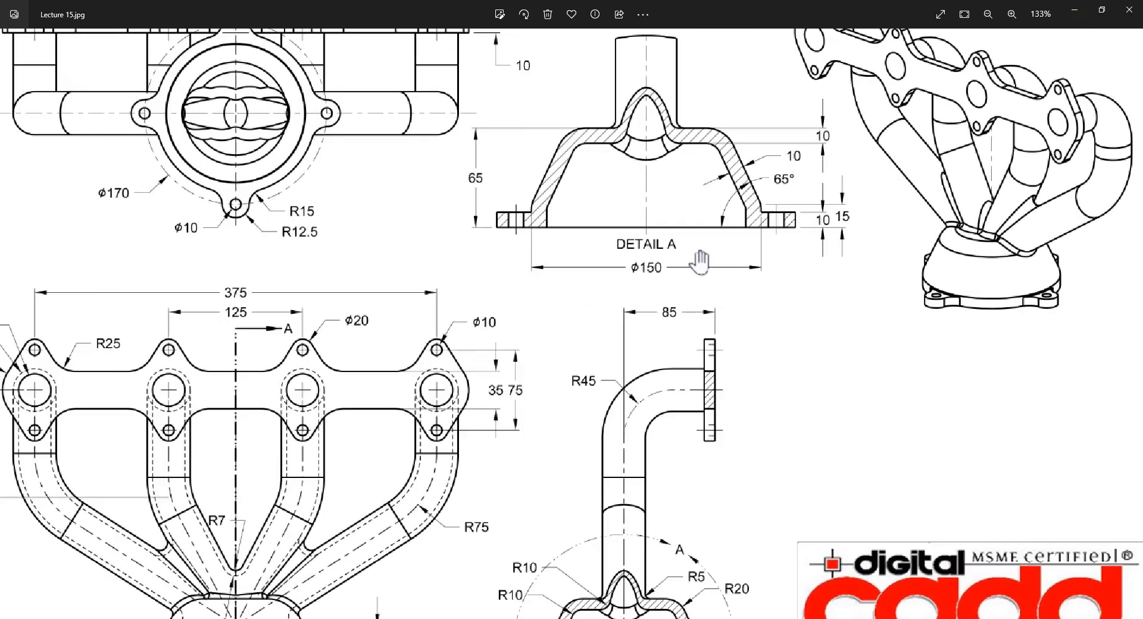
left_click_drag(691, 274, 665, 354)
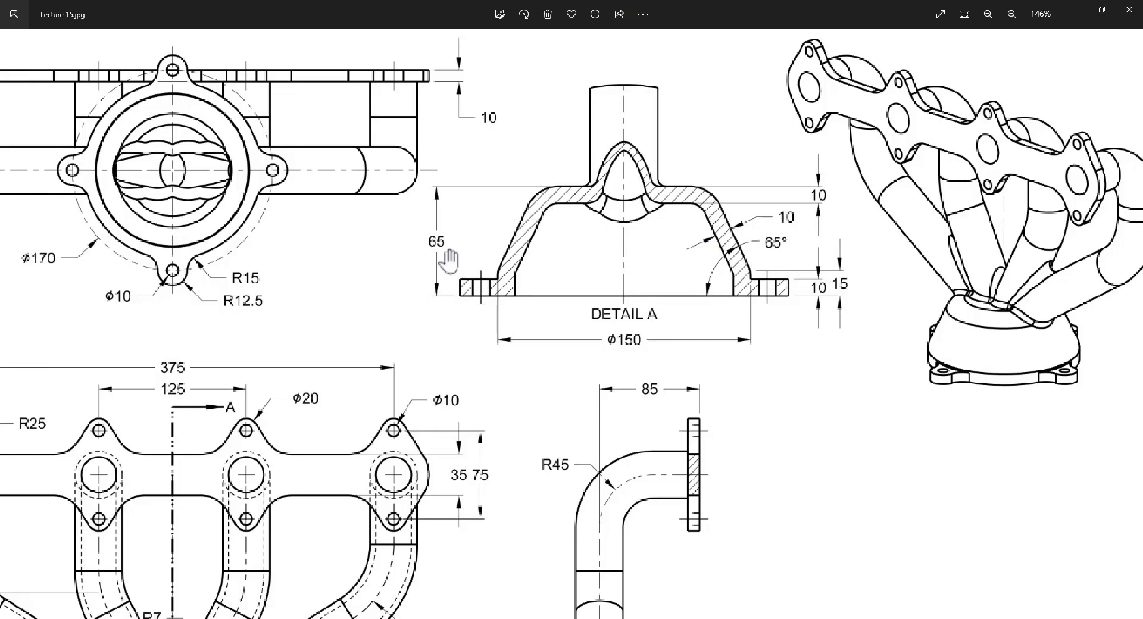
left_click(330, 618)
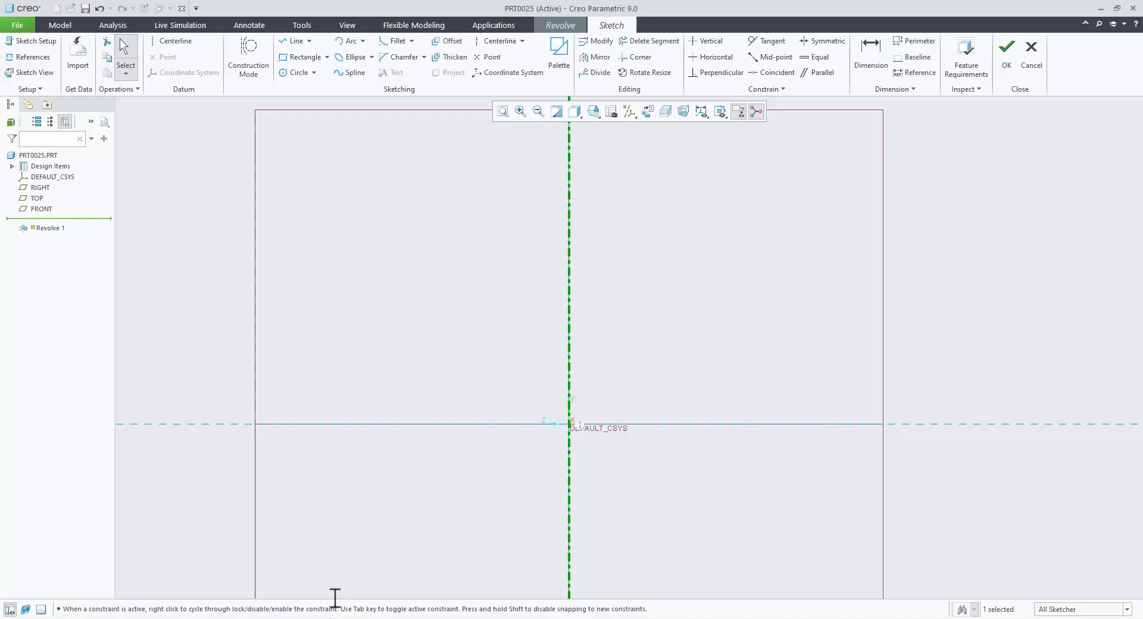
left_click(289, 39)
left_click(569, 424)
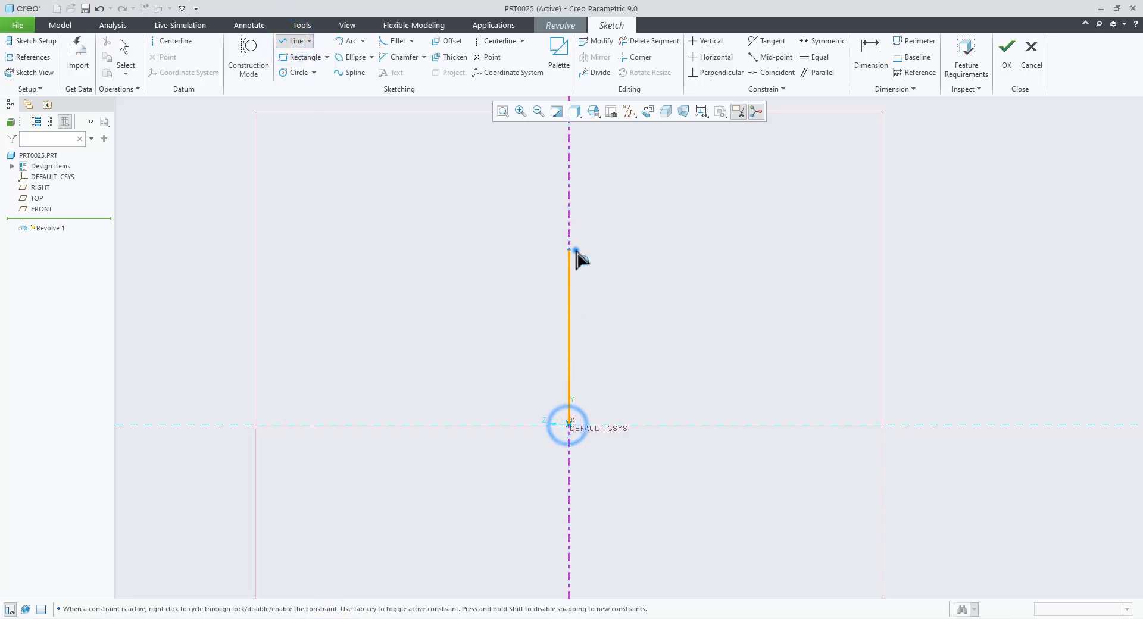
left_click(570, 251)
left_click(708, 250)
left_click(830, 376)
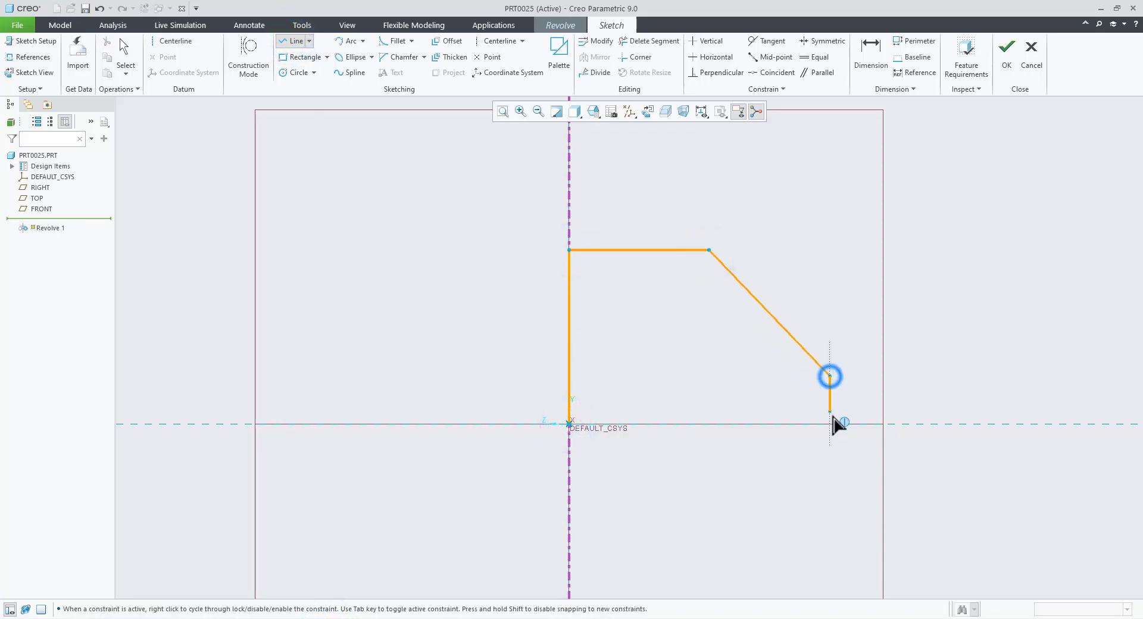
left_click(830, 424)
left_click(569, 424)
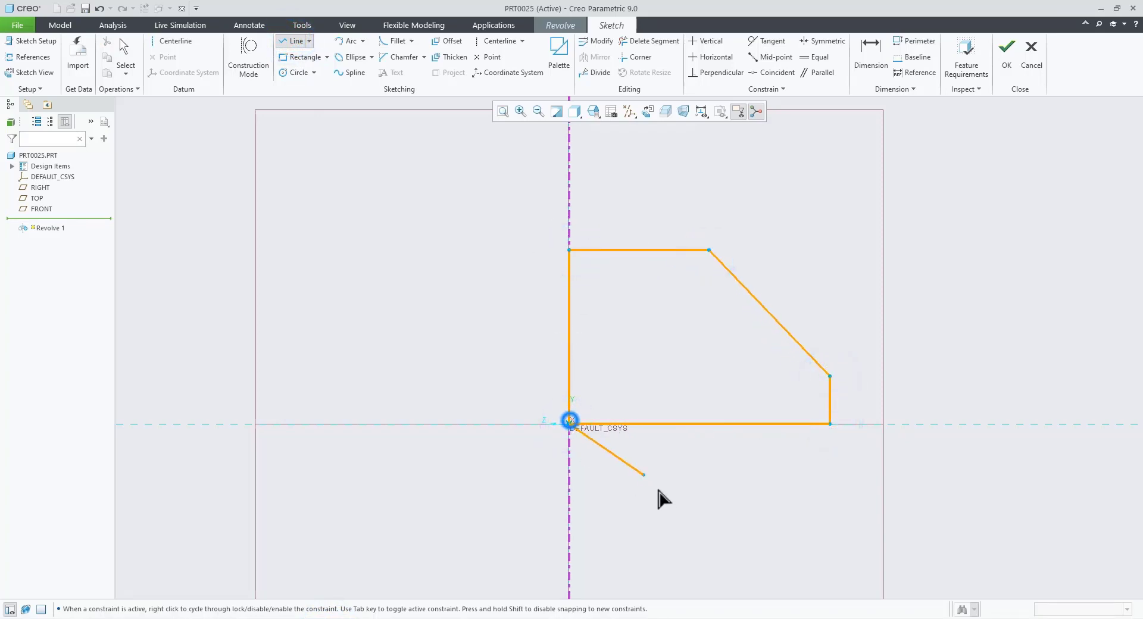
middle_click(664, 489)
left_click(634, 477)
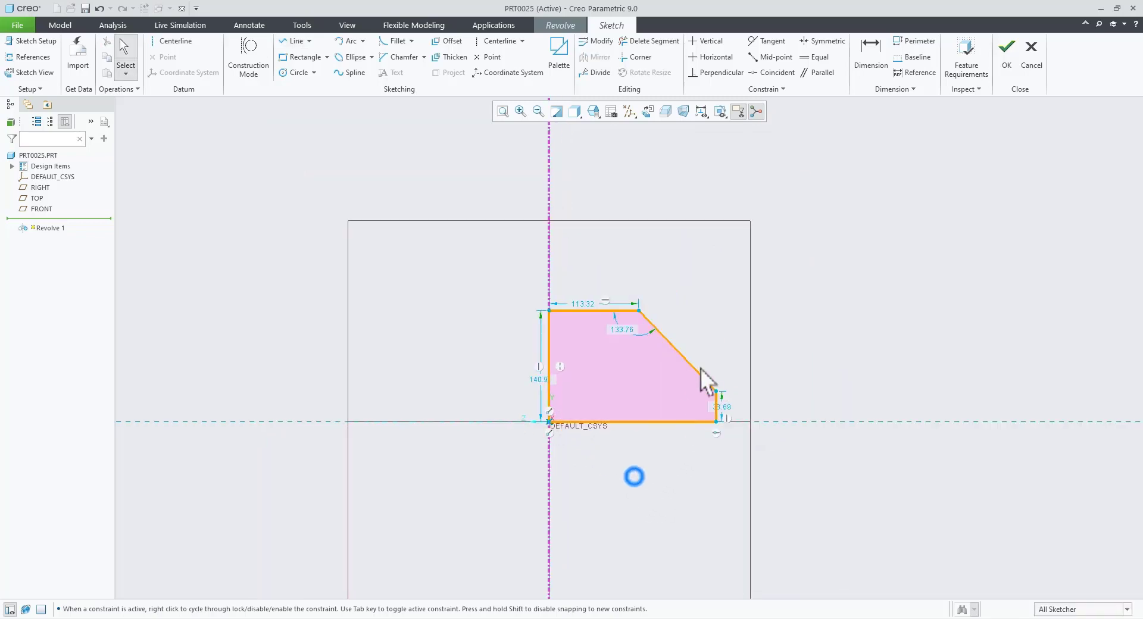
- Turn off the display of constraints in the sketch
left_click(720, 111)
left_click(700, 154)
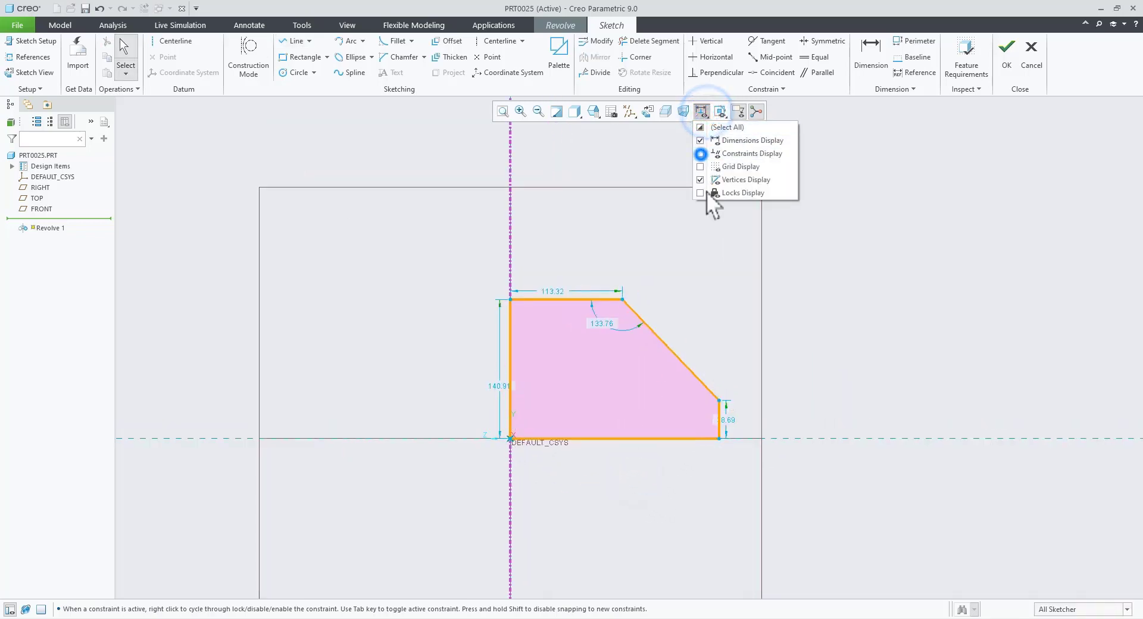
left_click(701, 260)
scroll(673, 391, "down", 3)
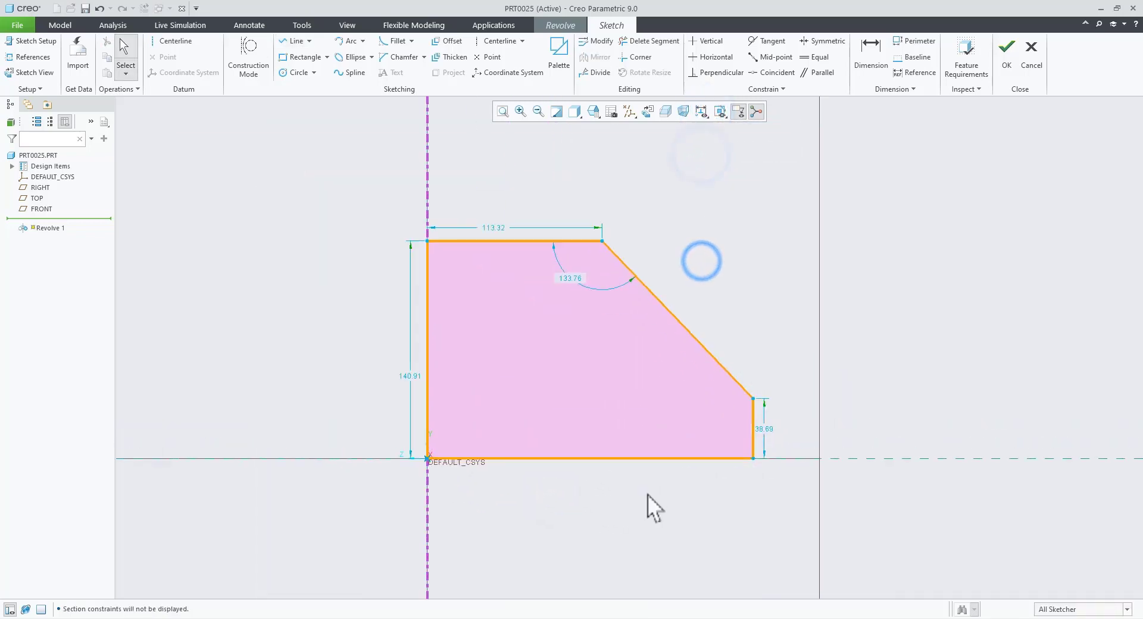
- Dimension the profile's outer vertical edge as a diameter about the centerline and set it to 150 mm
left_click(862, 69)
left_click(429, 485)
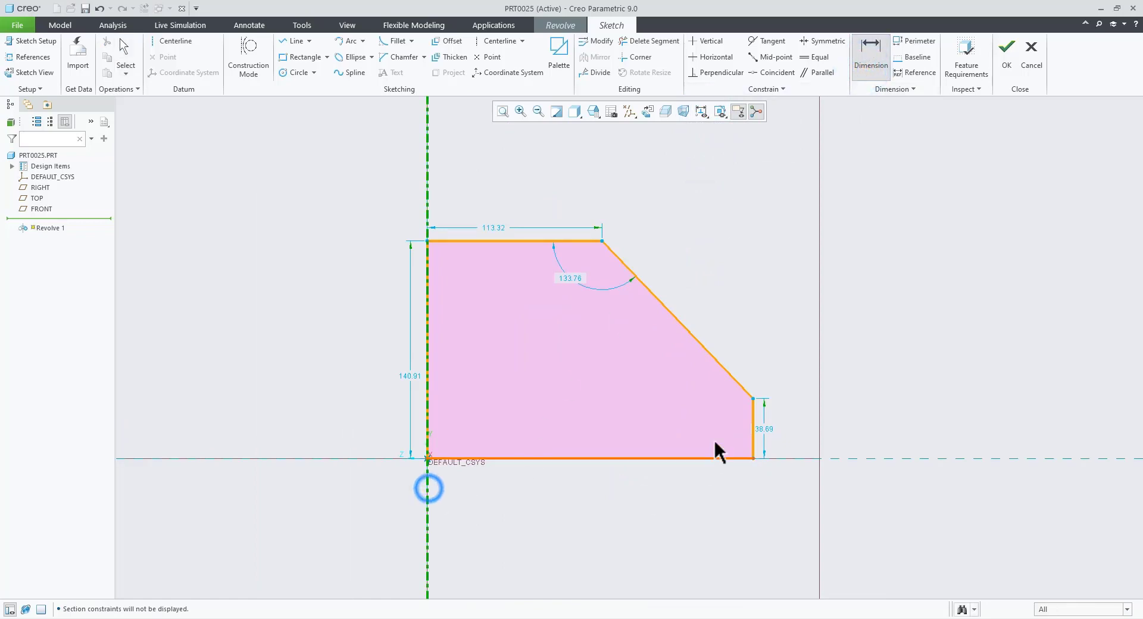
left_click(754, 430)
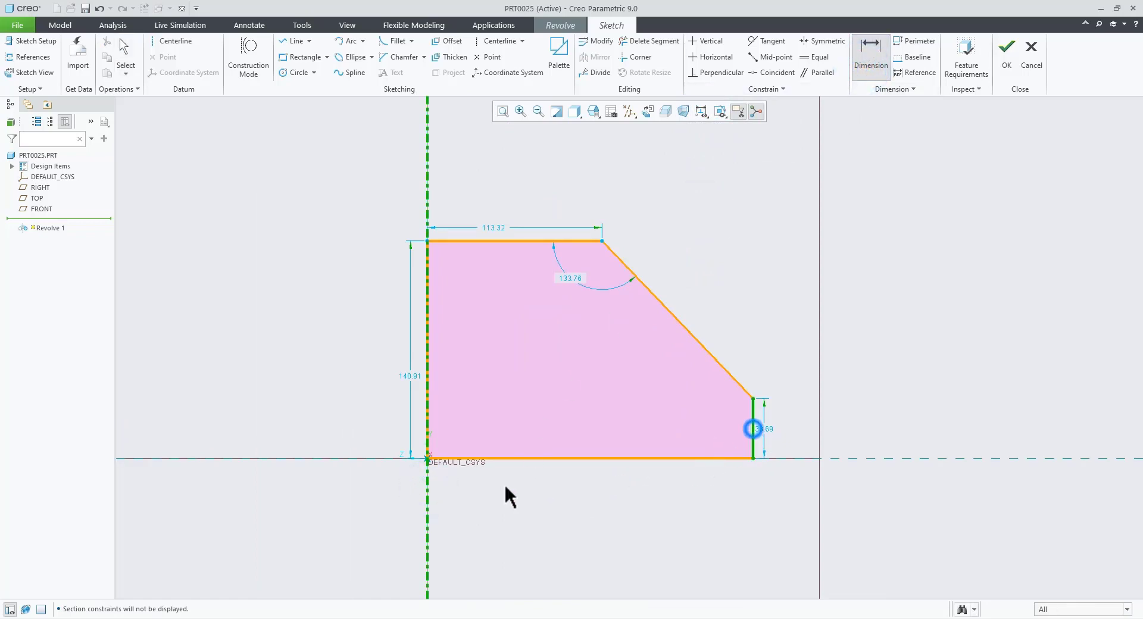
left_click(426, 496)
middle_click(489, 509)
type("15")
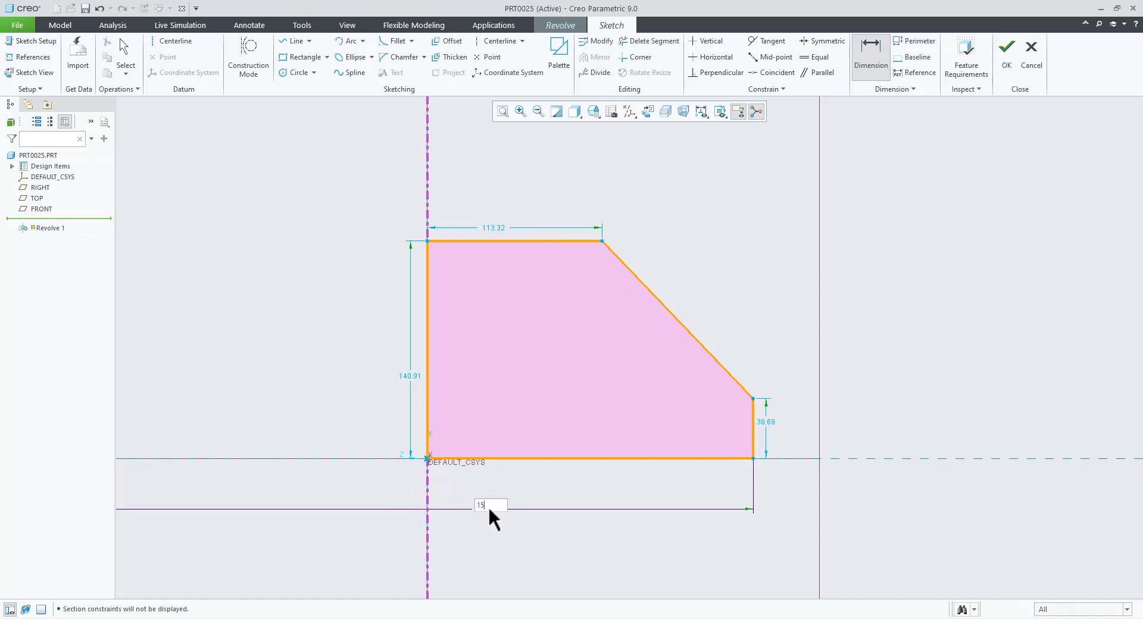
type("0")
key("Return")
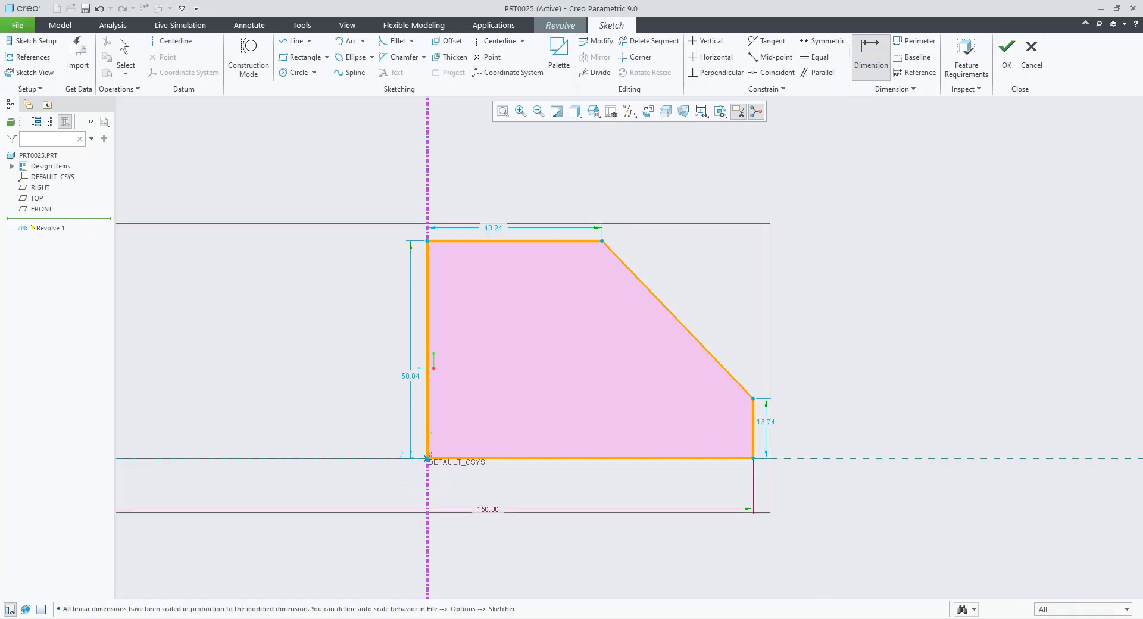
- Following Detail A, set the profile's outer vertical edge to 15 mm and its overall height to 65 mm
left_click(303, 618)
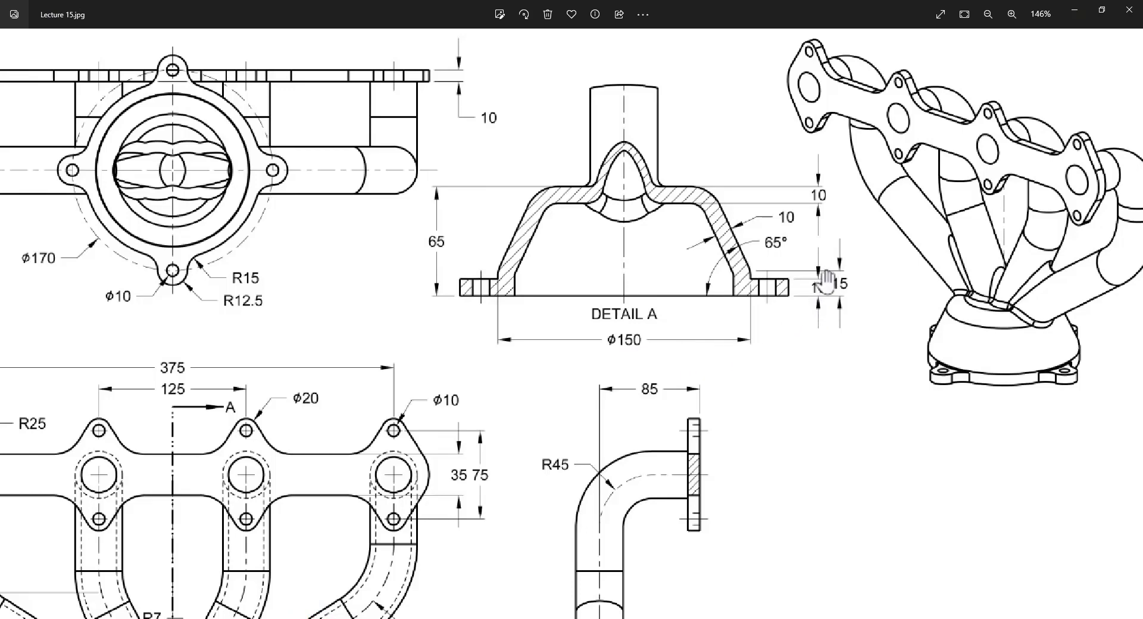
left_click(335, 618)
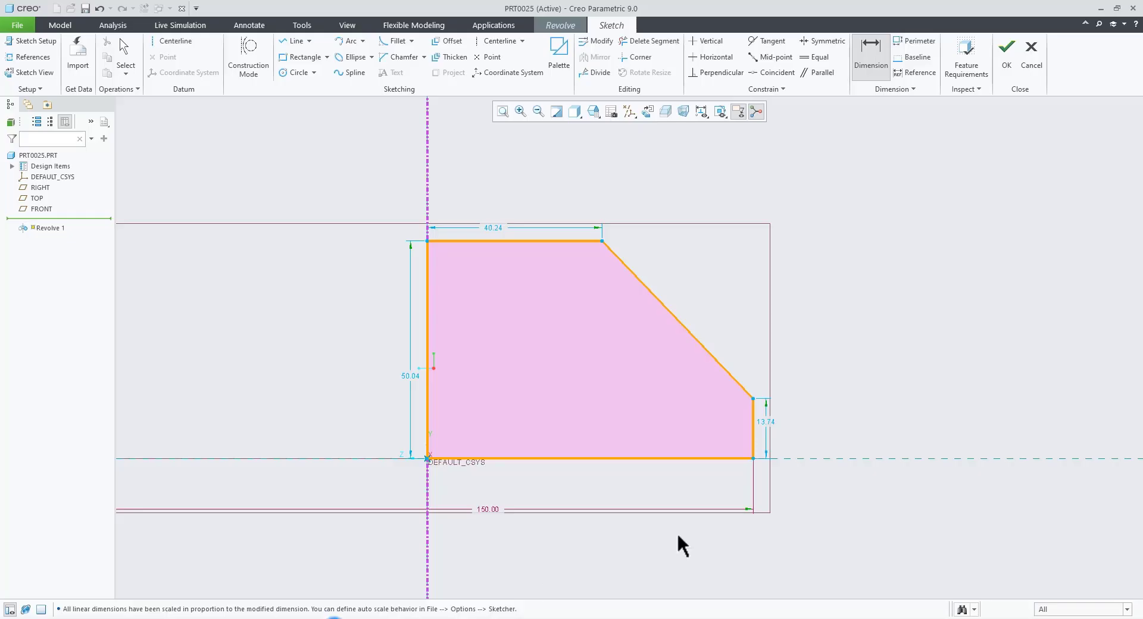
type("15")
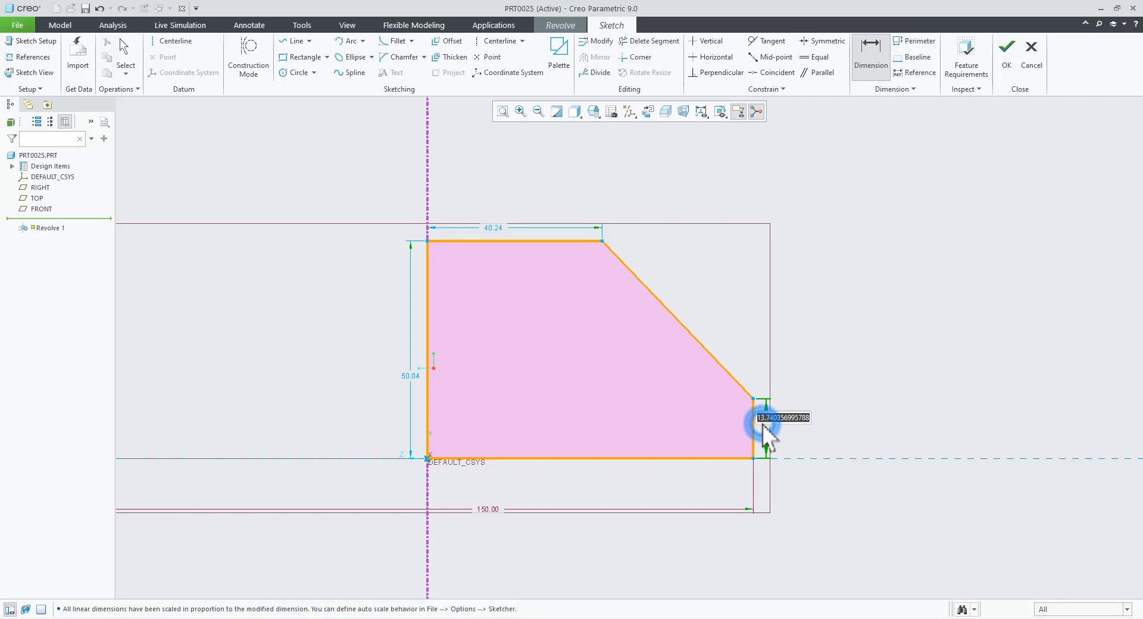
key("Return")
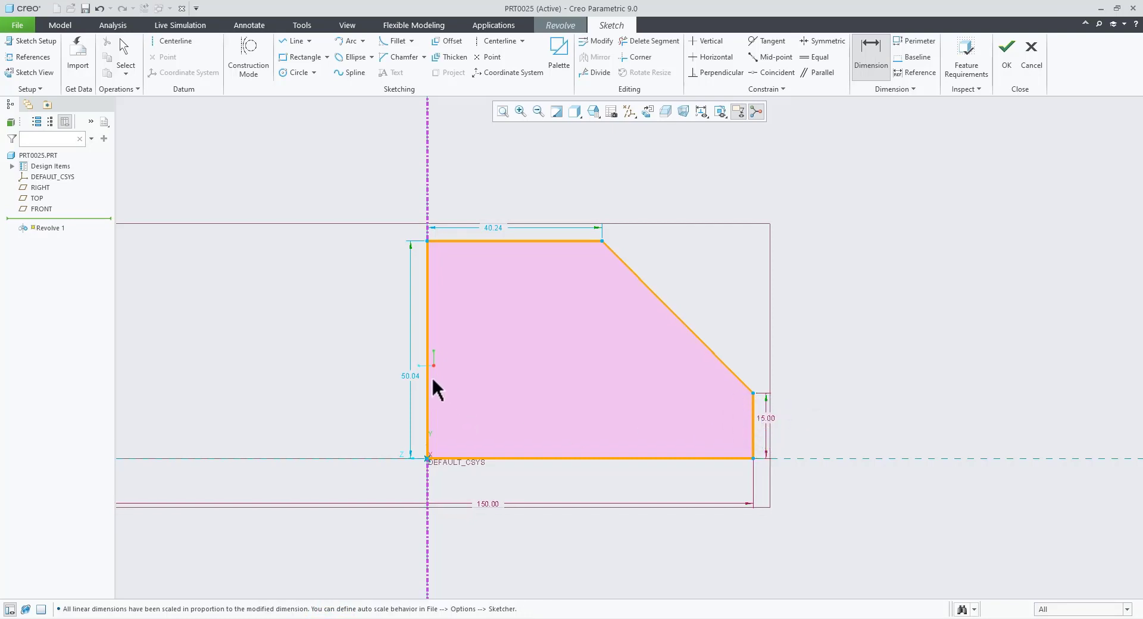
double_click(416, 375)
type("65")
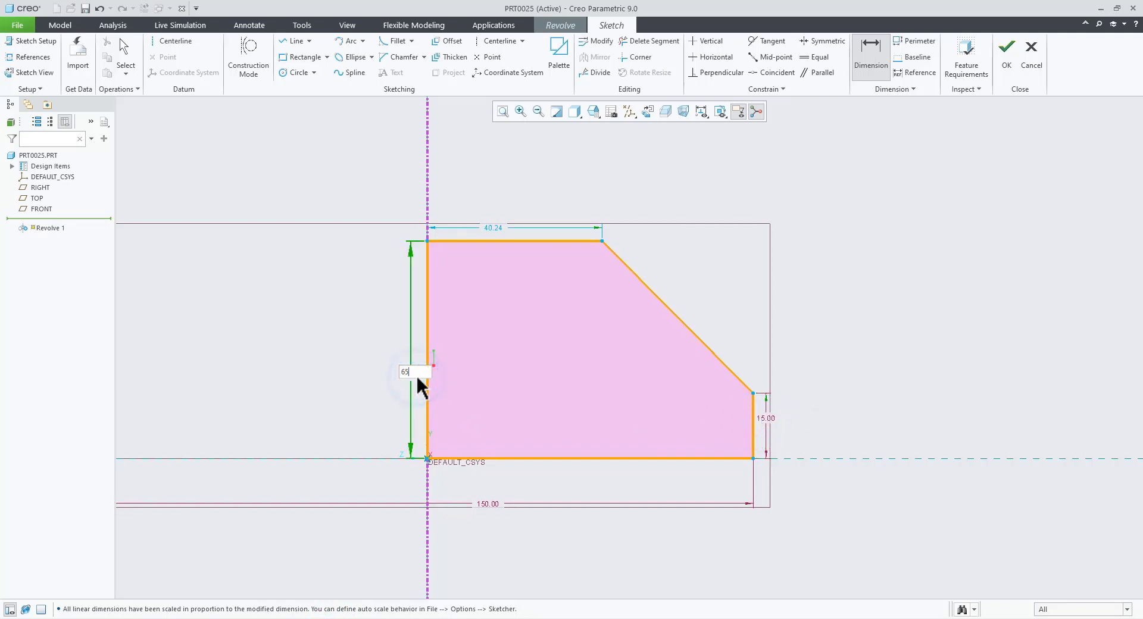
key("Return")
- Dimension the angle between the profile's bottom edge and sloped side and set it to 65 degrees
left_click(335, 618)
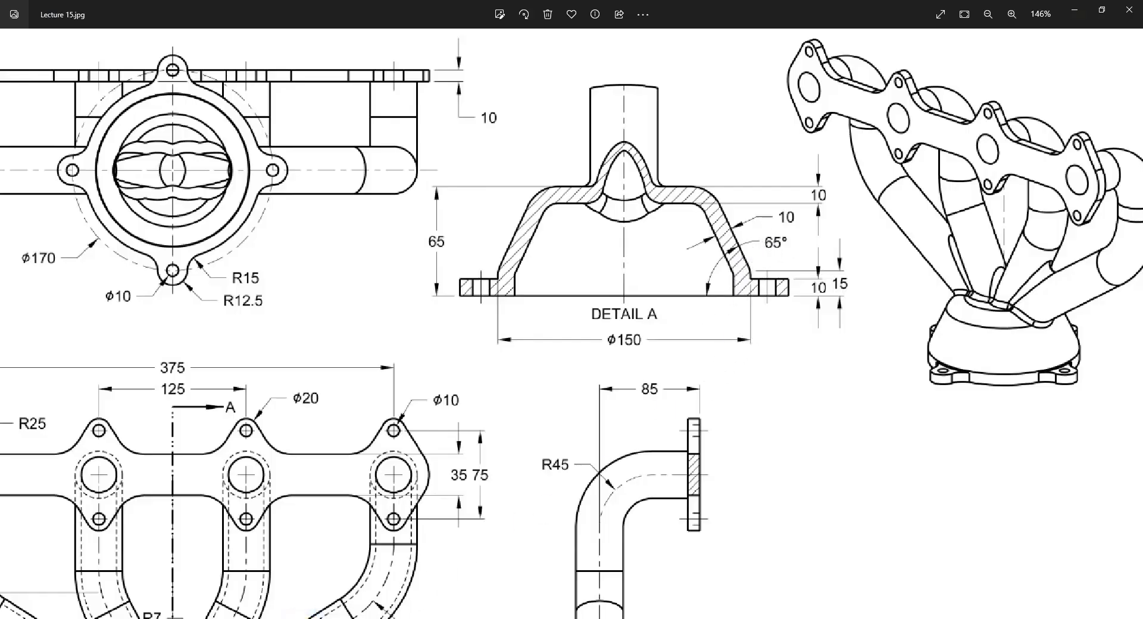
left_click(335, 618)
left_click(632, 458)
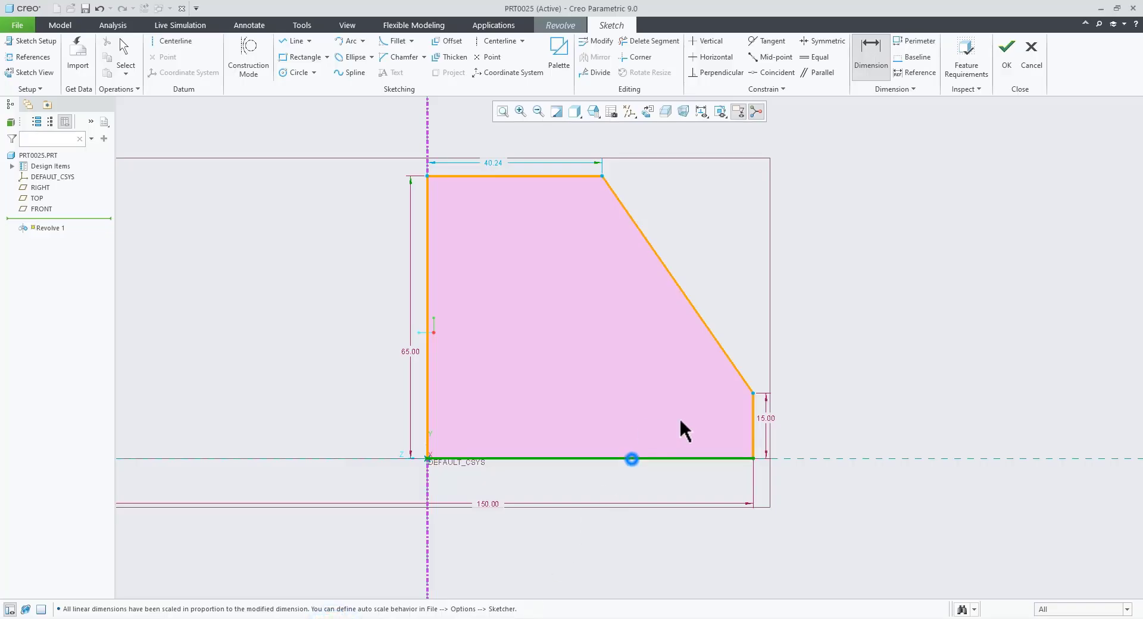
left_click(717, 338)
middle_click(619, 374)
type("65")
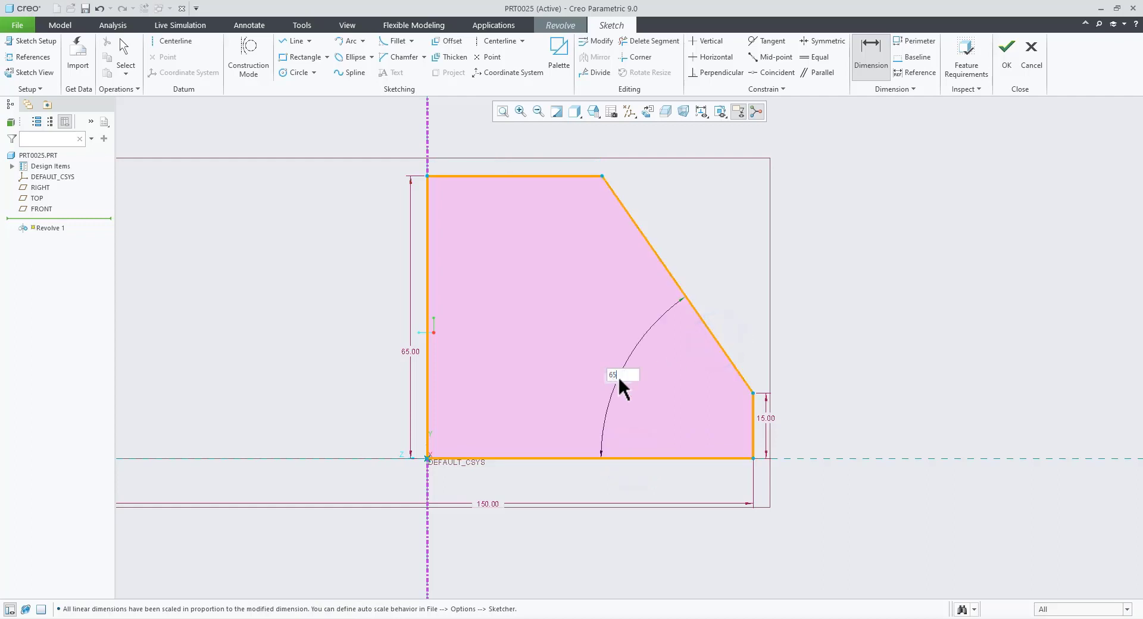
key("Return")
middle_click(831, 366)
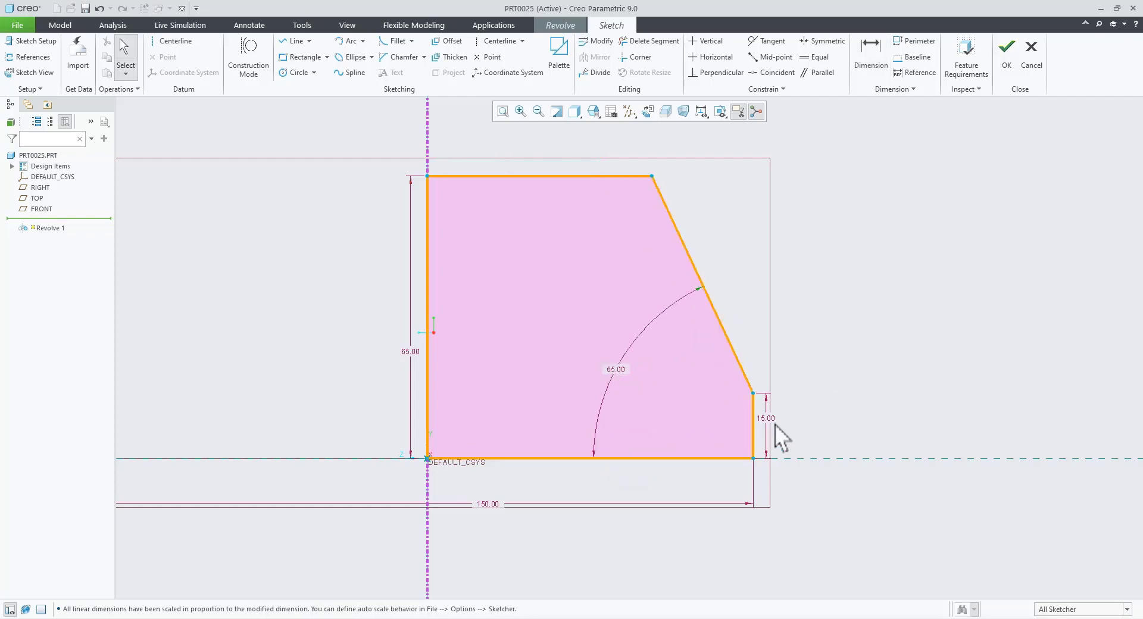
- Move the 15 mm dimension farther from the profile, finish the sketch and complete the solid revolve at 360 degrees
left_click_drag(772, 419, 798, 419)
scroll(641, 351, "up", 2)
scroll(605, 336, "down", 1)
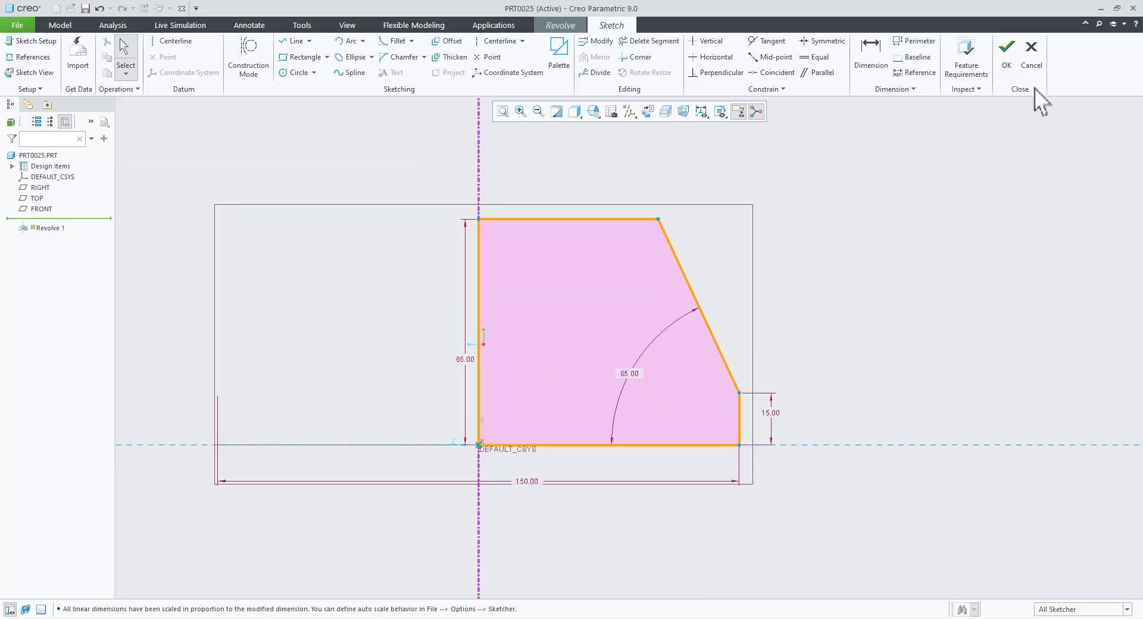
left_click(1006, 75)
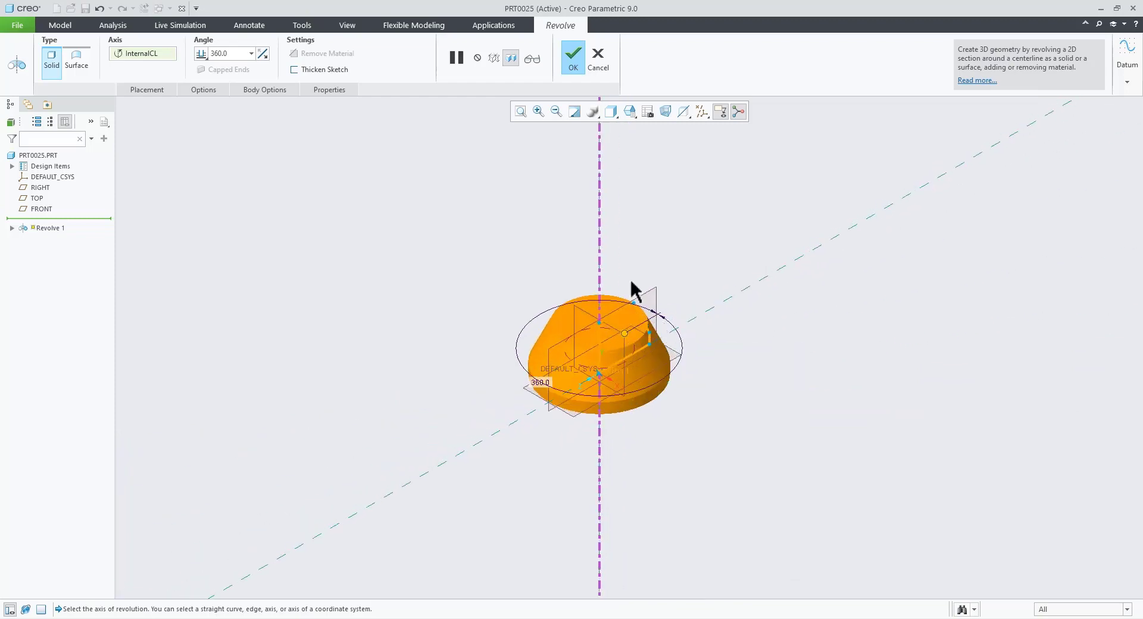
left_click(568, 58)
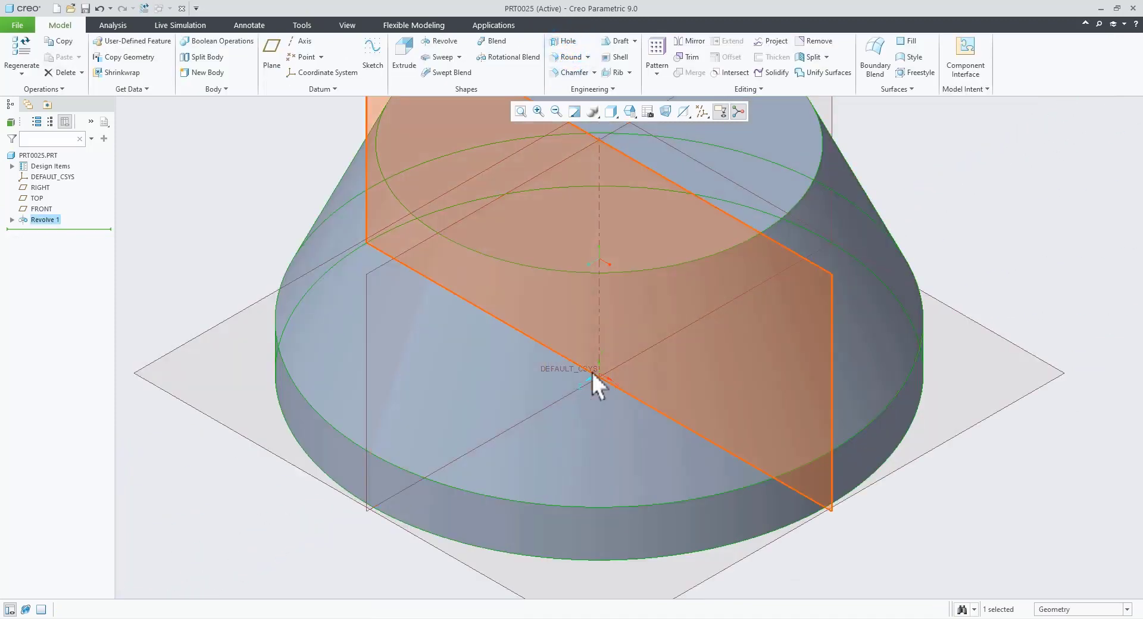
key("ctrl+d")
left_click(969, 263)
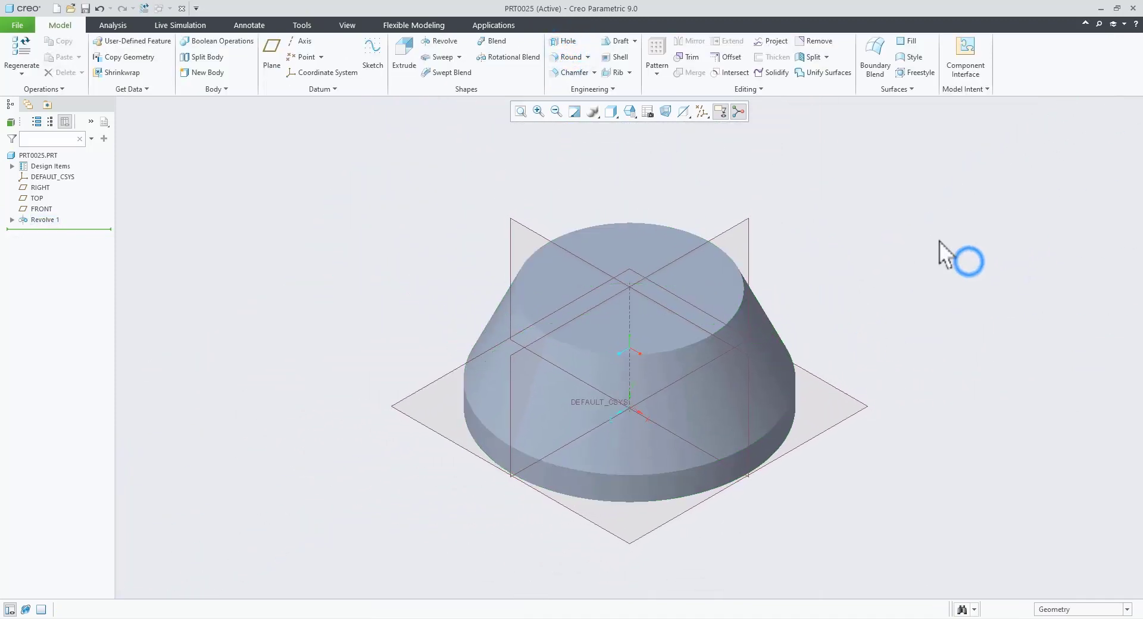
- Set the model's display style to Shading With Edges
scroll(938, 241, "down", 2)
left_click(612, 113)
left_click(613, 146)
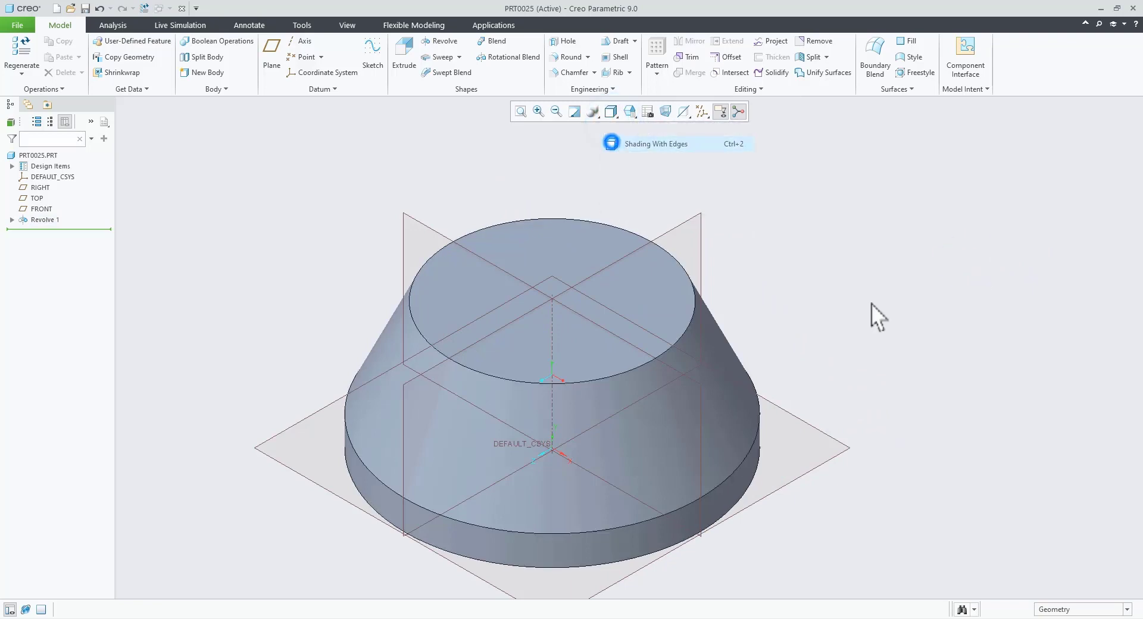
scroll(769, 324, "up", 2)
scroll(787, 378, "down", 2)
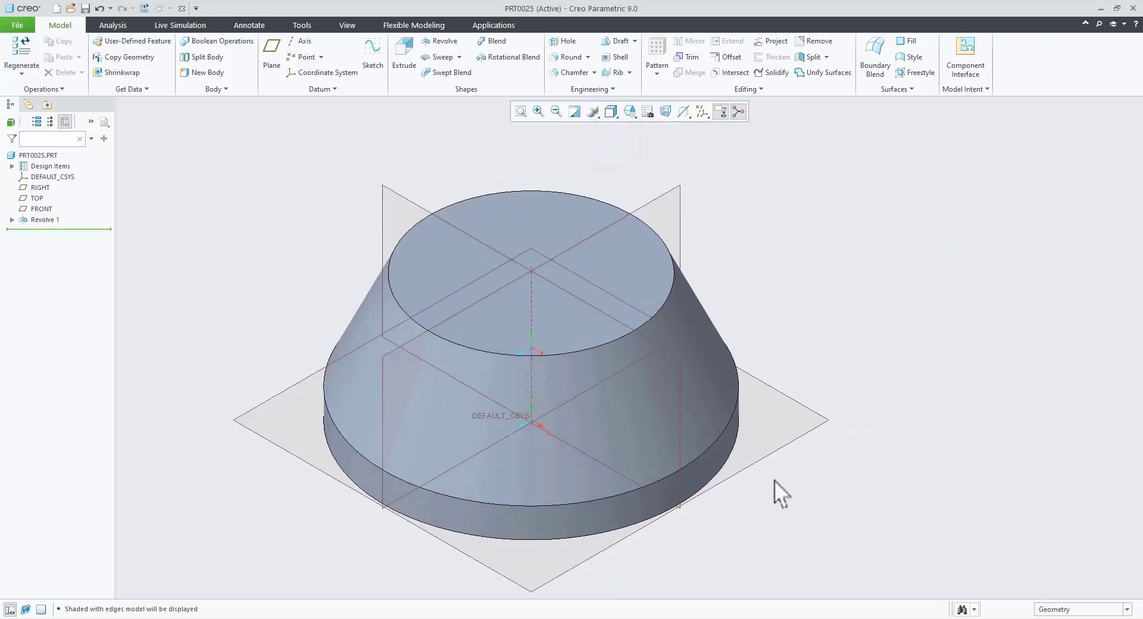
- Check the flange view in the reference drawing and start an Extrude sketch on the revolved base's bottom face
left_click(316, 618)
scroll(797, 356, "down", 3)
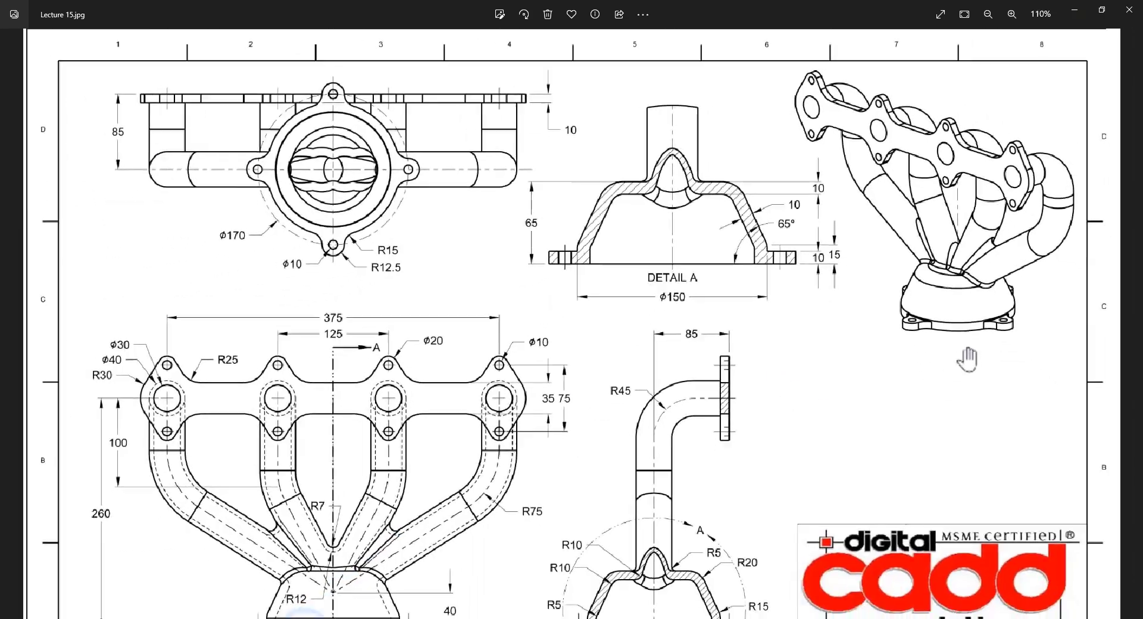
scroll(1012, 332, "up", 2)
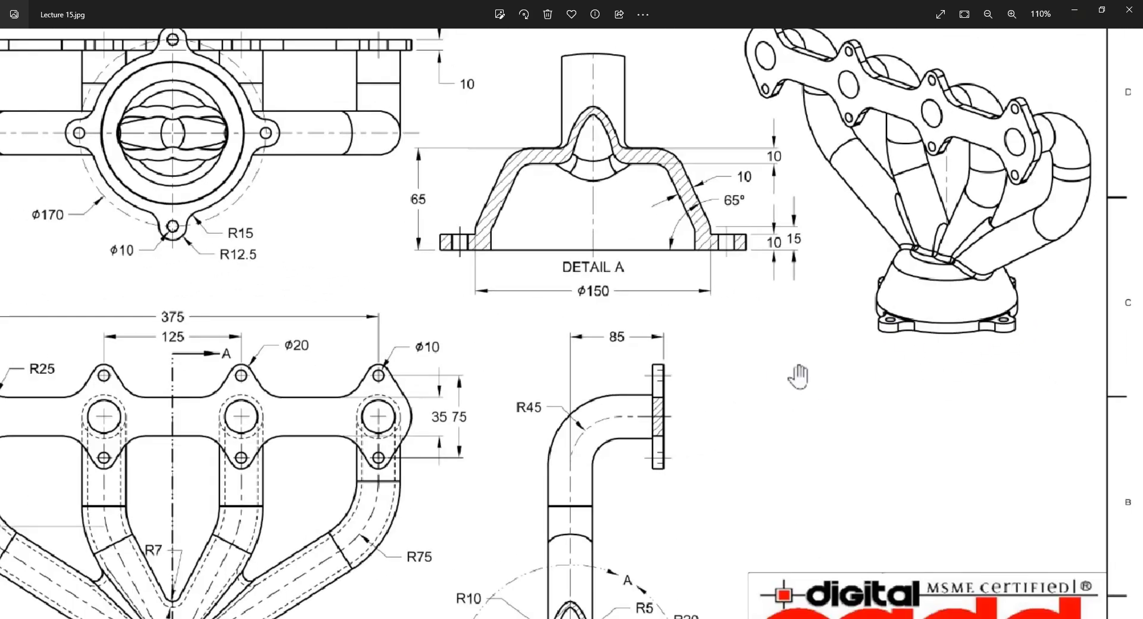
scroll(797, 375, "down", 2)
scroll(262, 205, "up", 3)
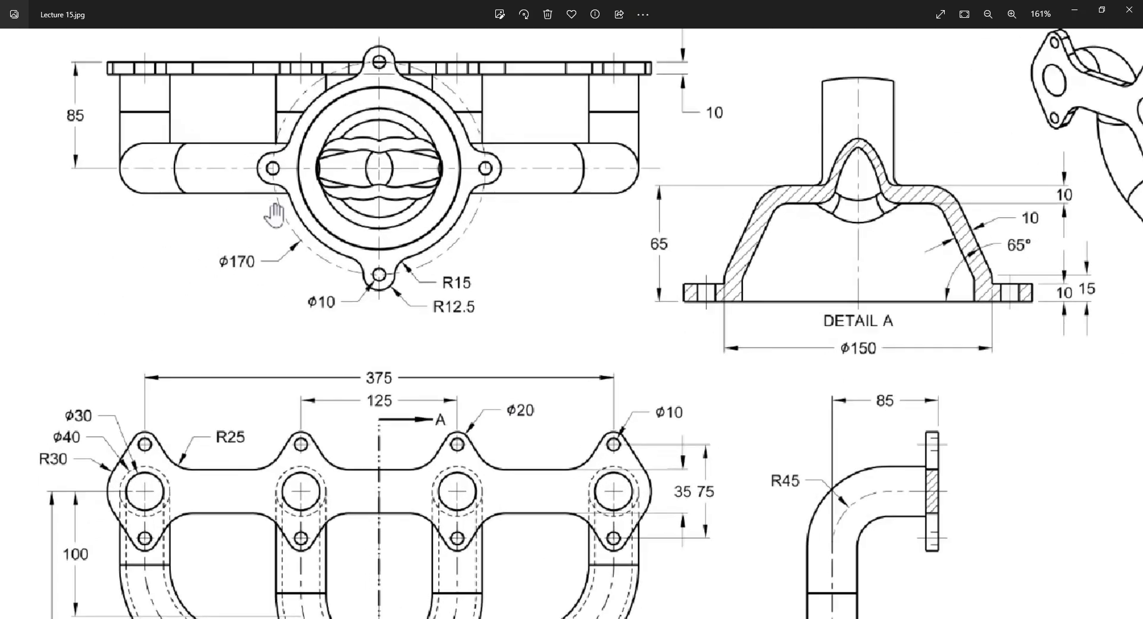
left_click_drag(321, 189, 328, 250)
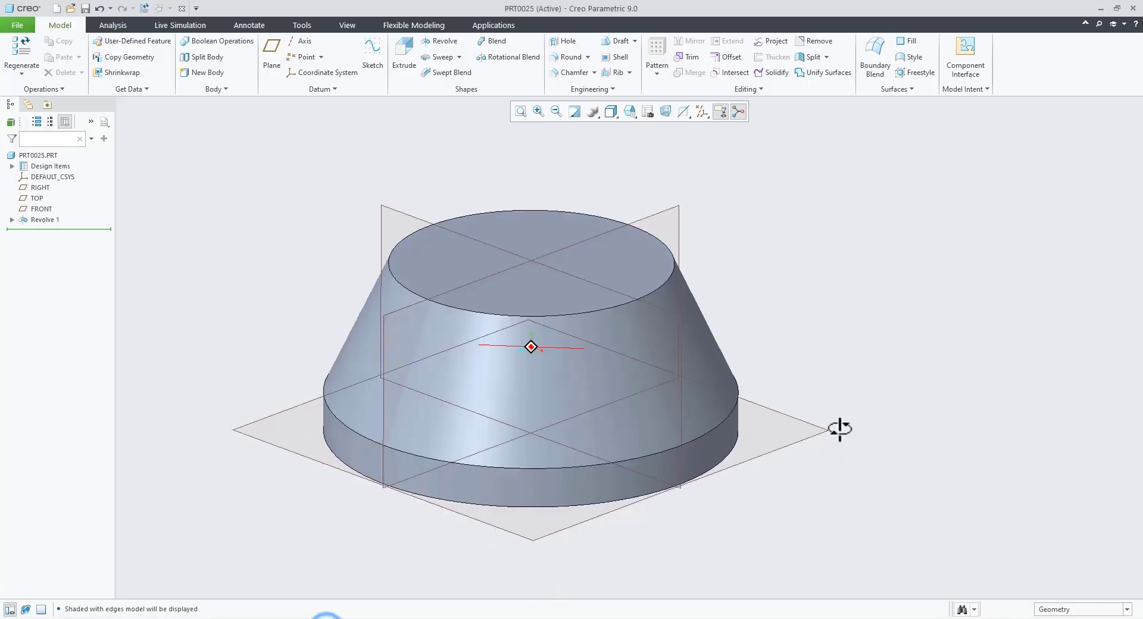
middle_click_drag(842, 426, 852, 377)
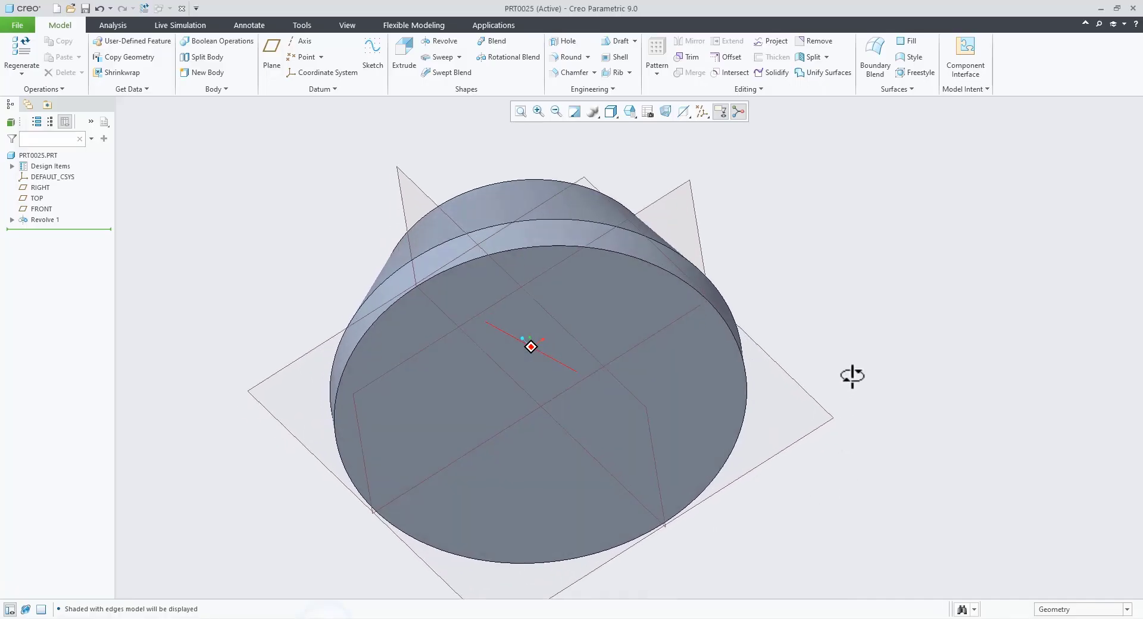
left_click(710, 398)
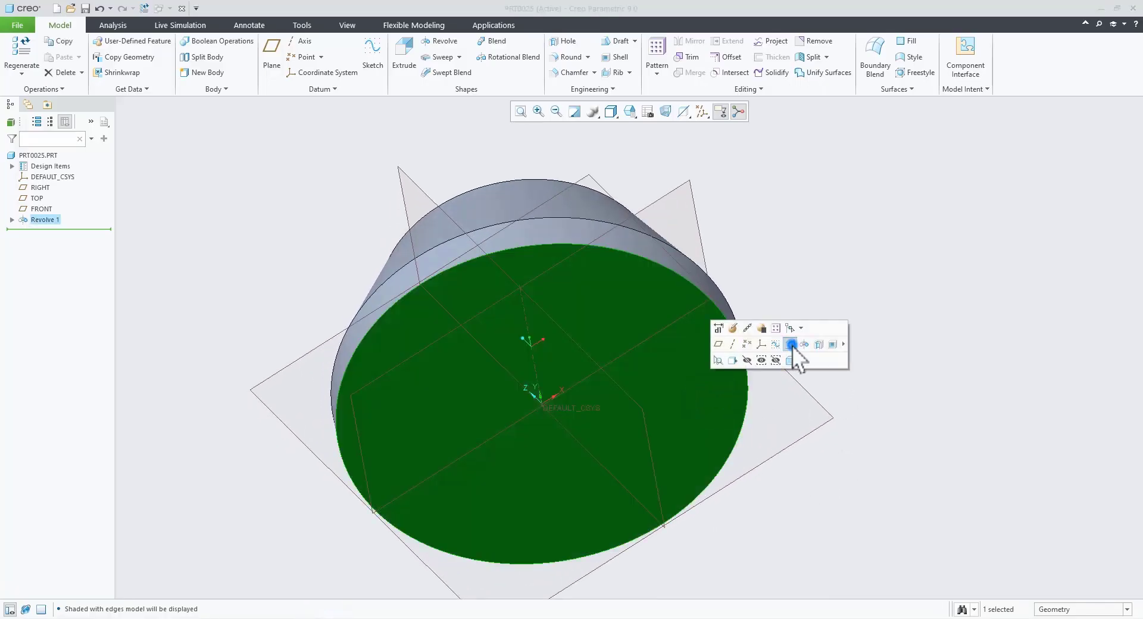
left_click(790, 344)
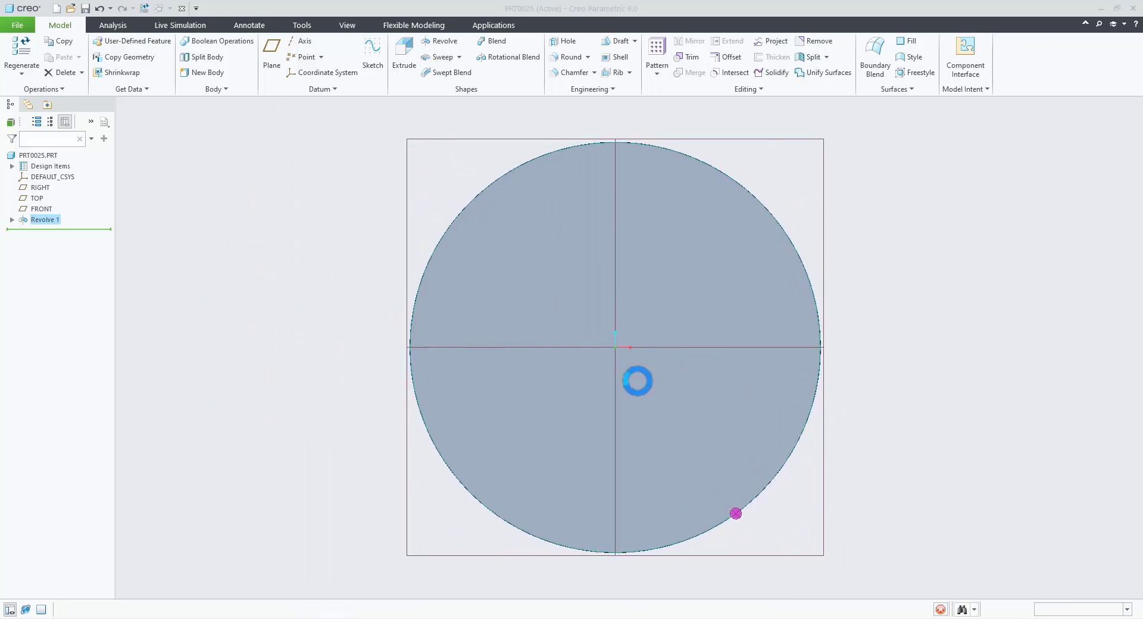
scroll(892, 344, "down", 2)
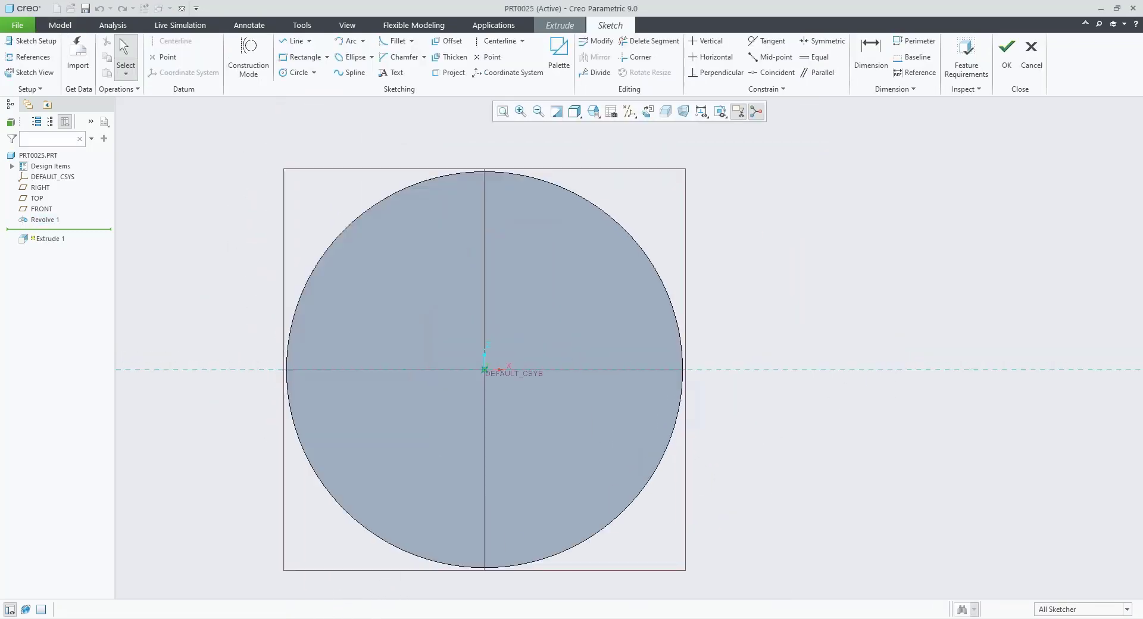
- Sketch a circle centred on the origin and set its diameter to 170 mm for the bolt circle
left_click(428, 618)
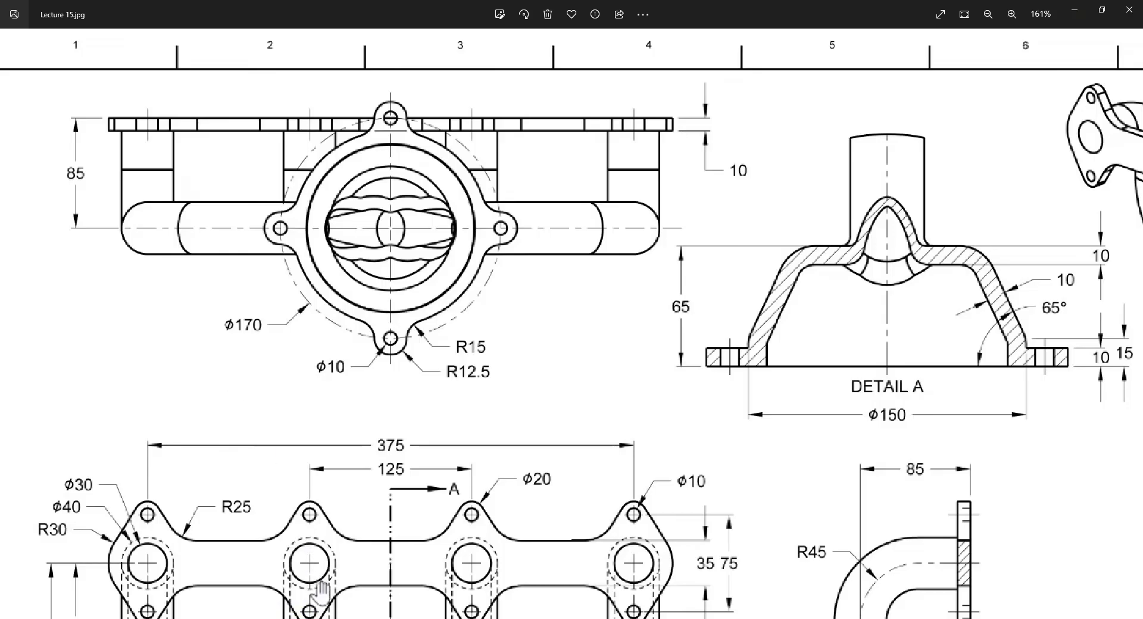
key("alt+Tab")
left_click(297, 72)
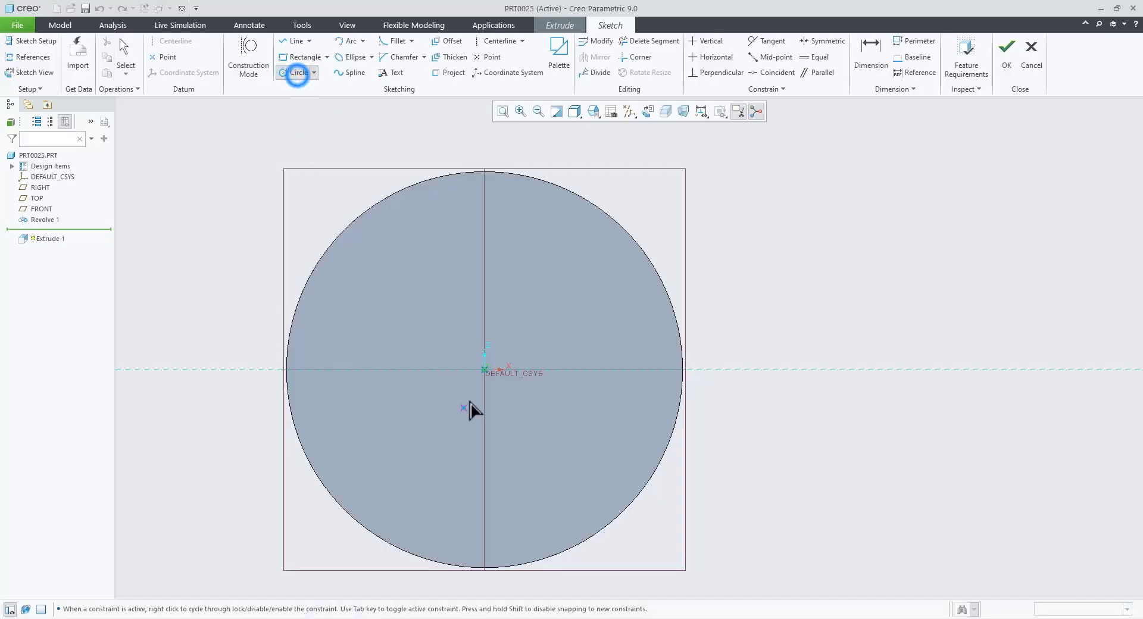
left_click(483, 371)
left_click(718, 484)
middle_click(858, 462)
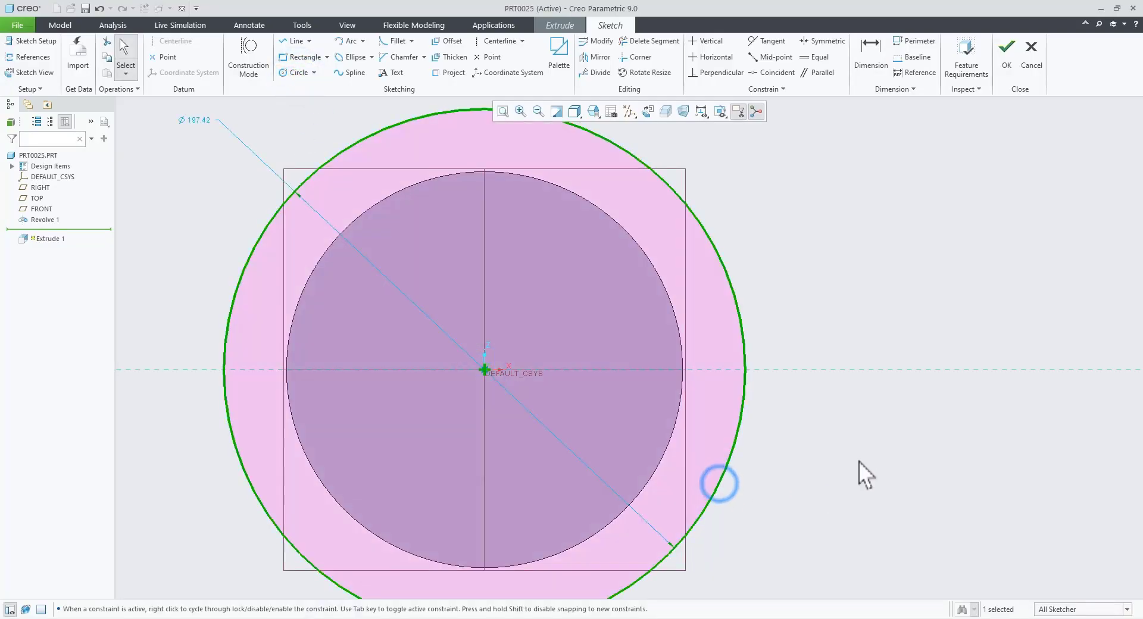
scroll(858, 462, "up", 3)
double_click(509, 277)
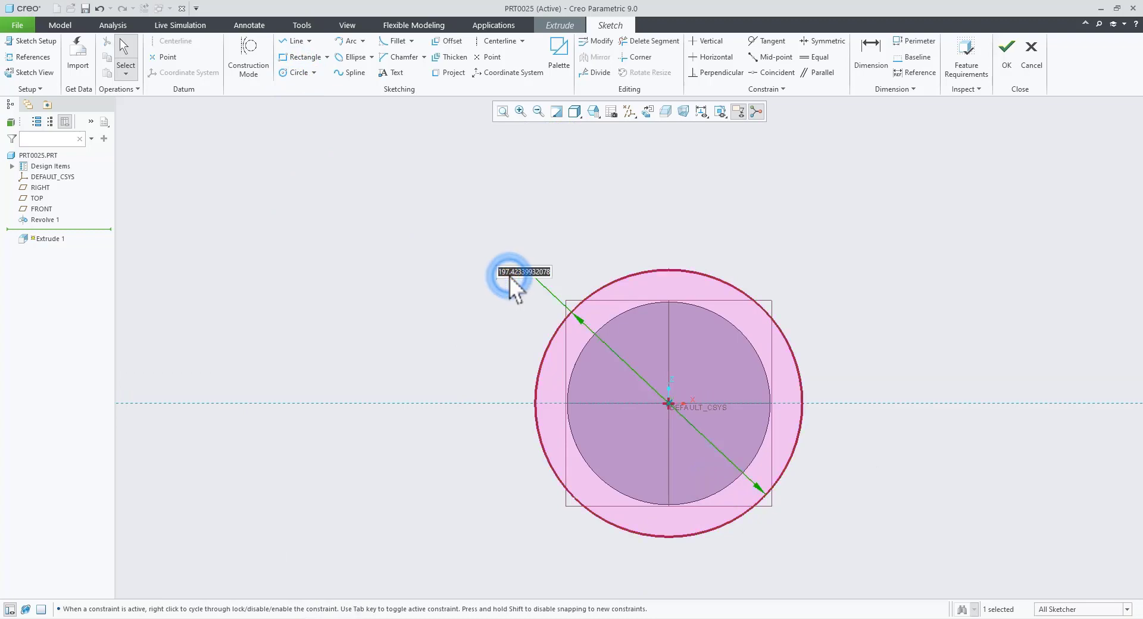
type("170")
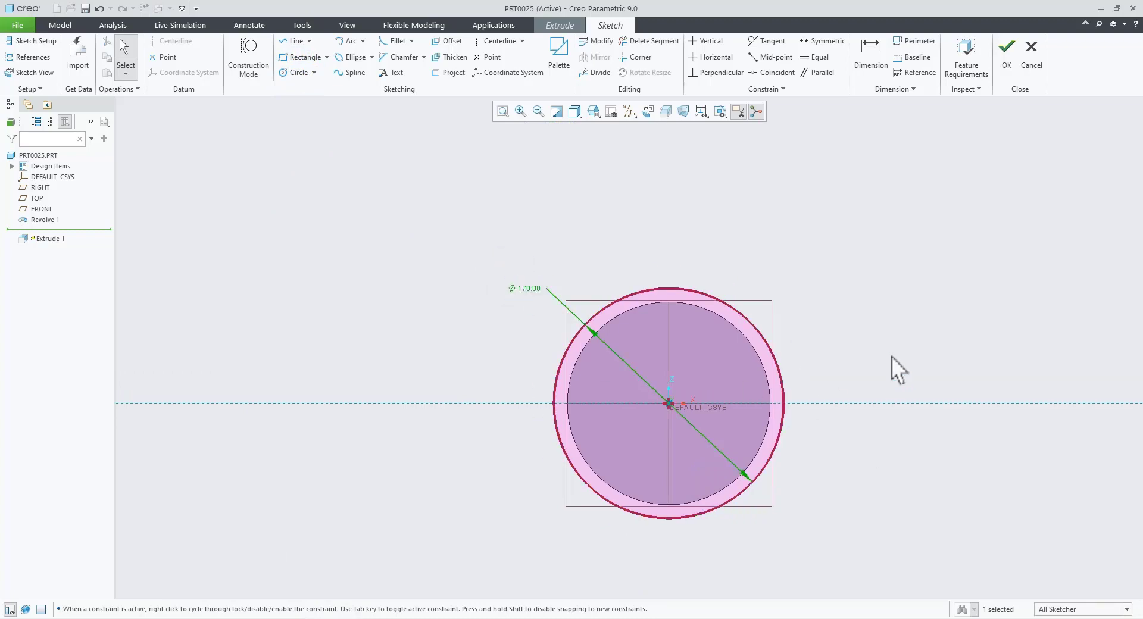
left_click(892, 356)
- Convert the 170 mm circle to construction geometry
left_click(761, 372)
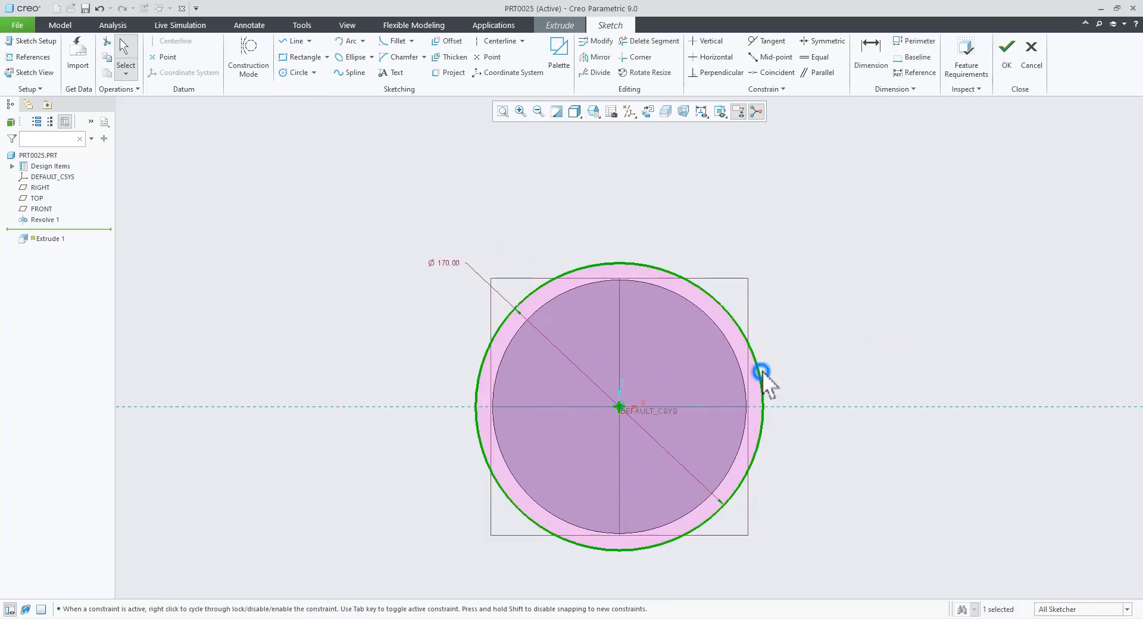
left_click(820, 302)
left_click(849, 349)
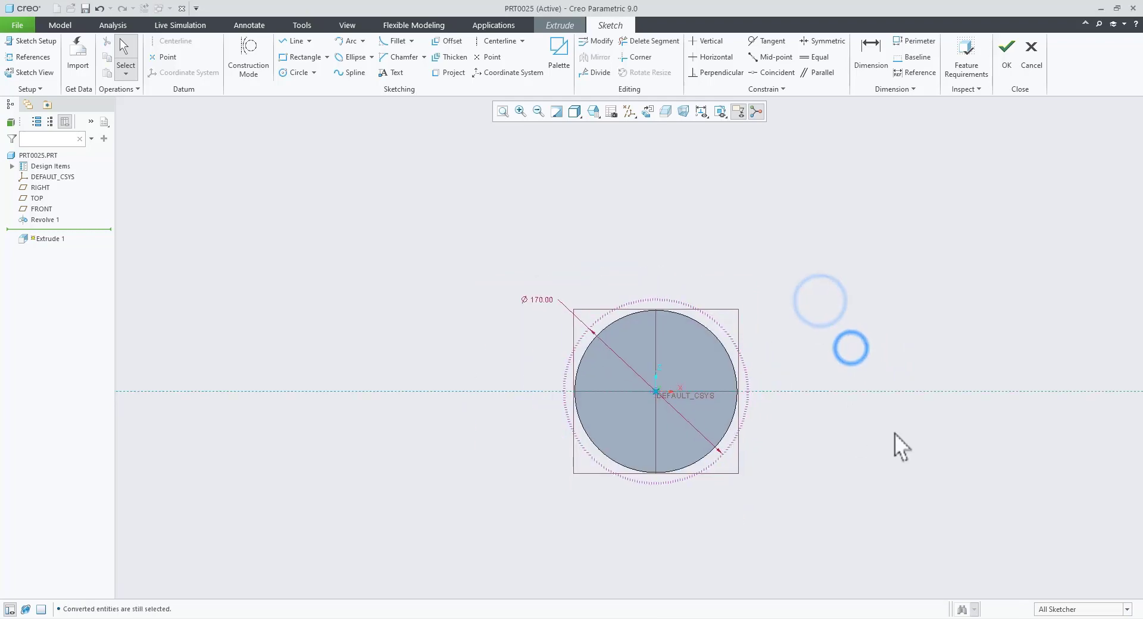
- Sketch two concentric circles, about 29 mm and 20 mm in diameter, where the construction circle meets the horizontal reference
scroll(894, 434, "down", 3)
left_click(298, 618)
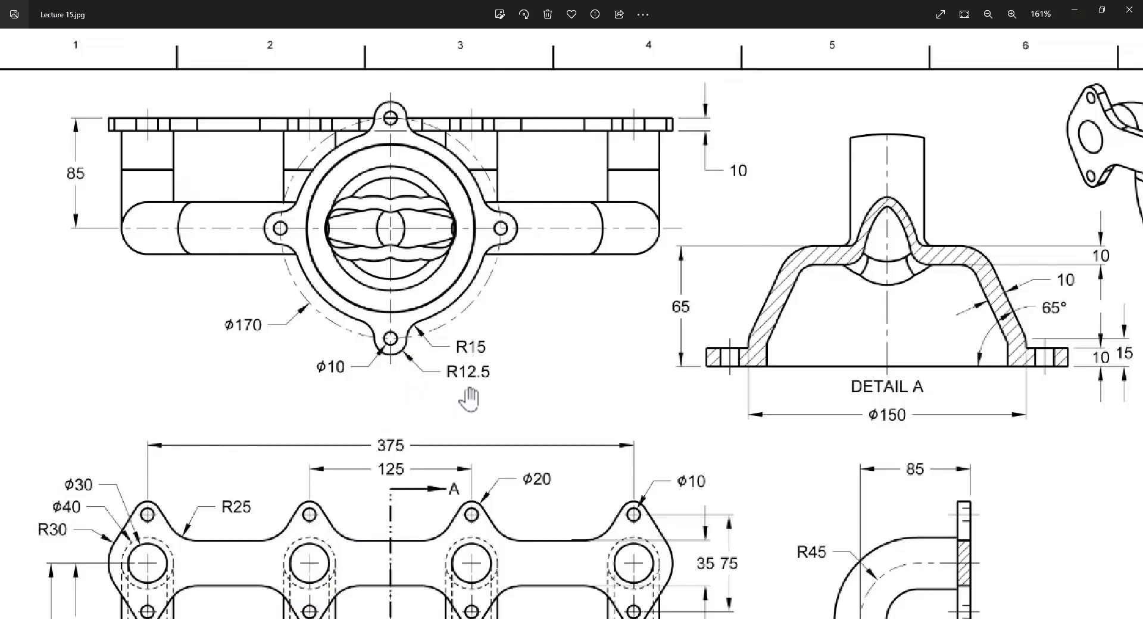
key("alt+Tab")
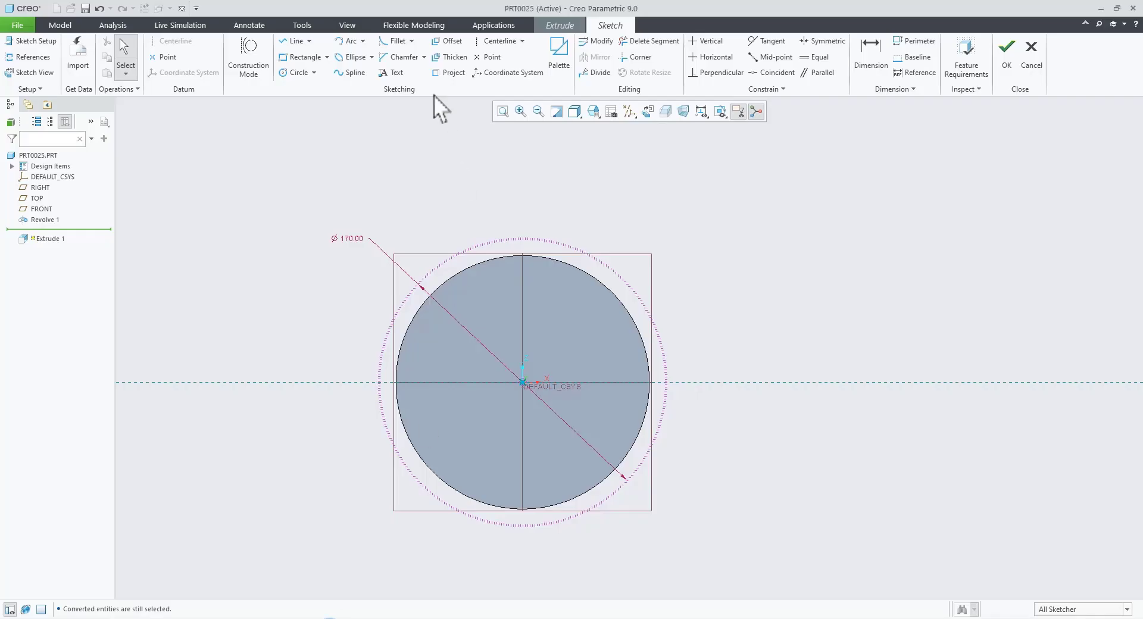
left_click(303, 71)
left_click(667, 382)
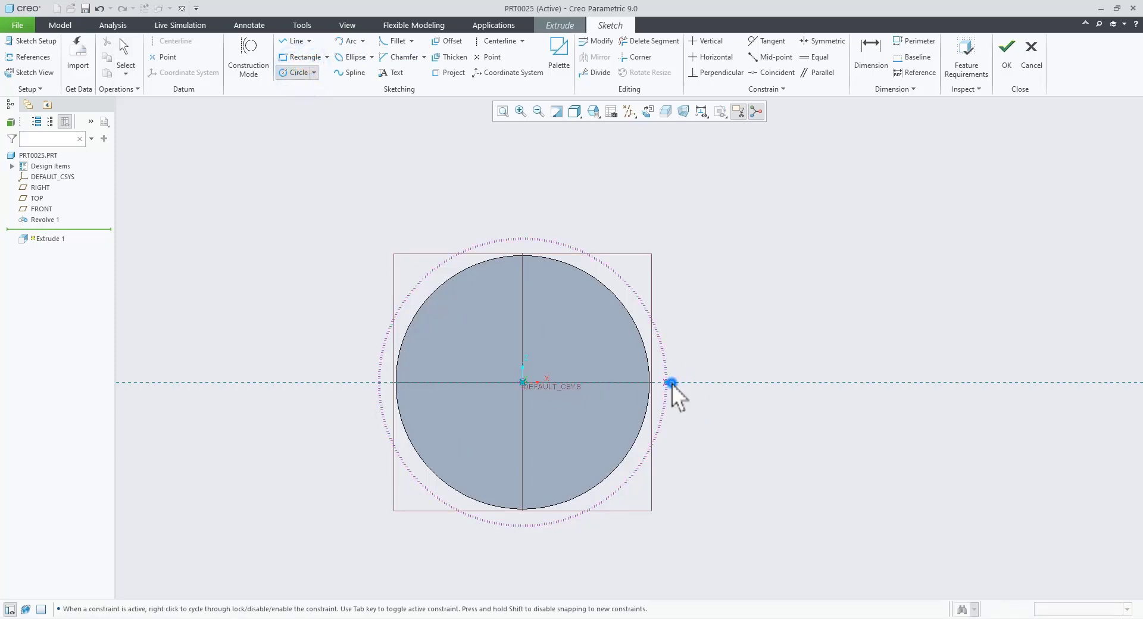
left_click(678, 405)
left_click(667, 383)
left_click(673, 398)
middle_click(696, 431)
scroll(719, 390, "down", 3)
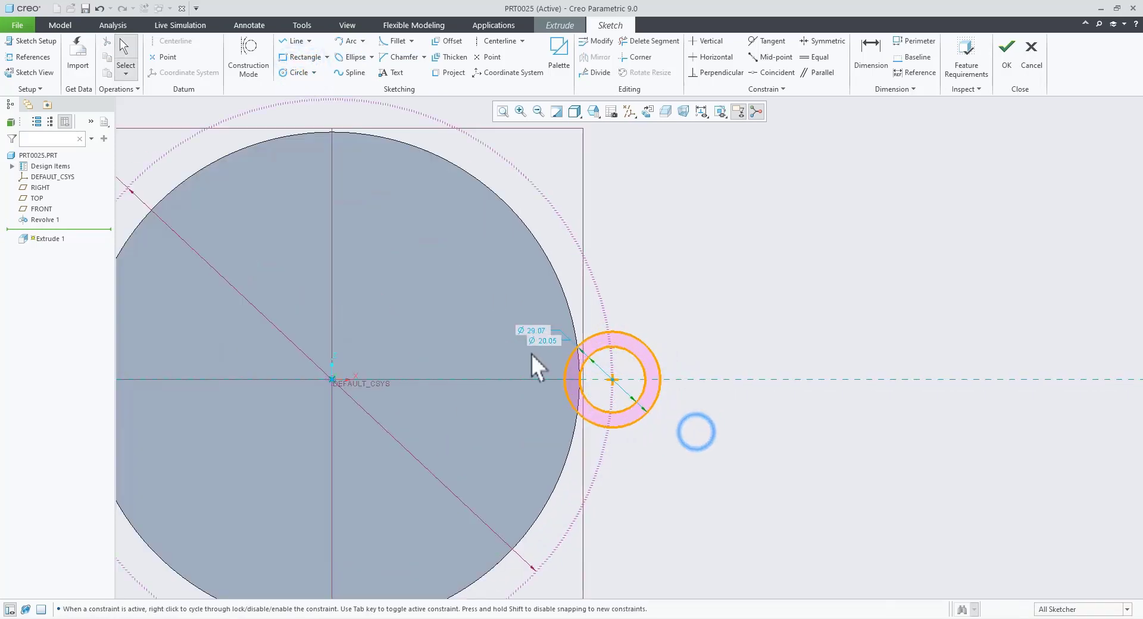
- Move the outer lug circle's diameter dimension clear of the geometry and set it to 25 mm
left_click(524, 331)
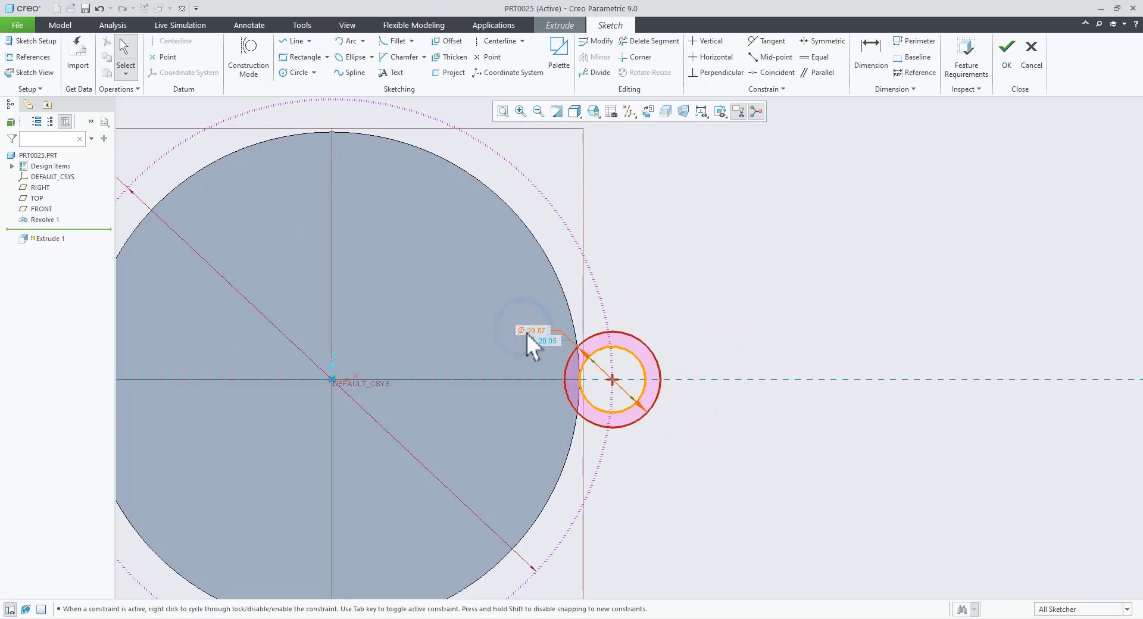
left_click_drag(526, 332, 769, 324)
double_click(783, 318)
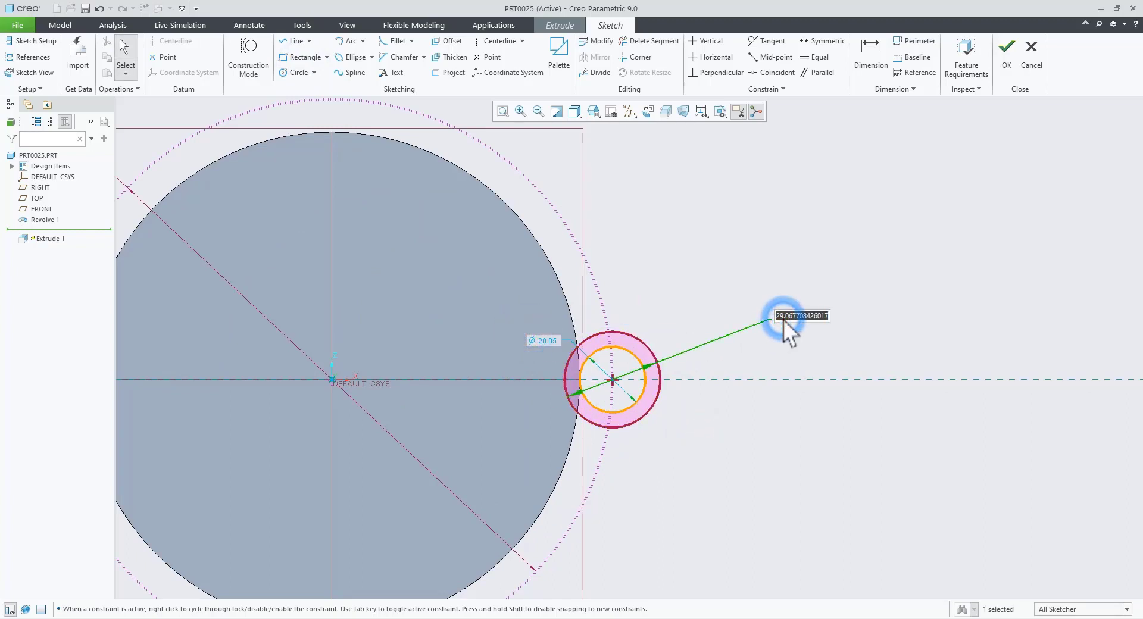
type("25")
key("Return")
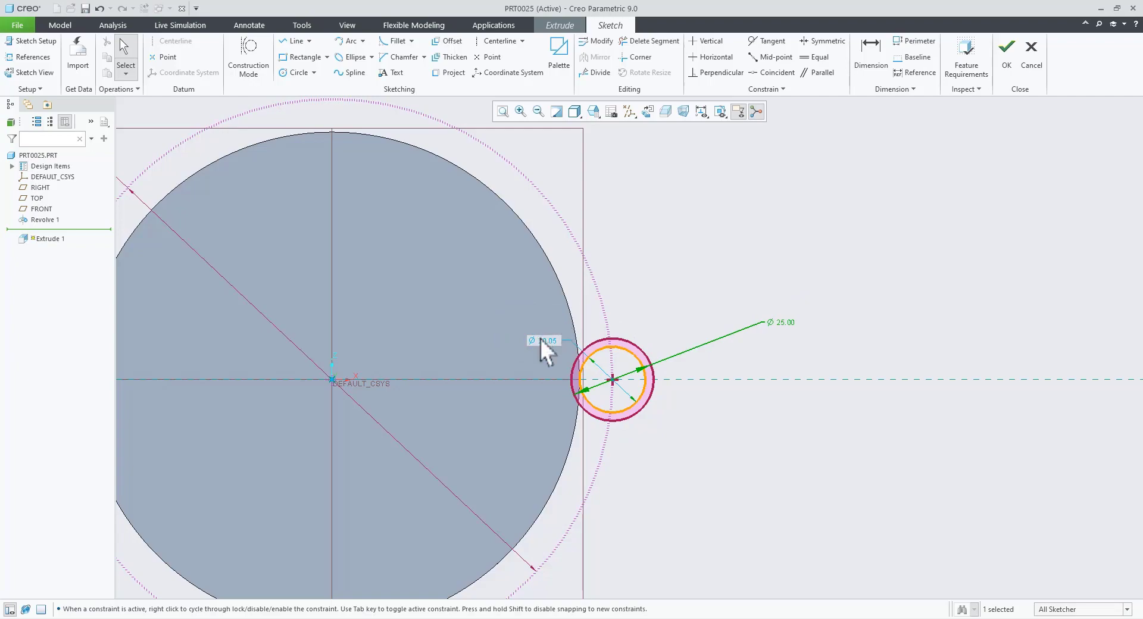
- Check the hole size in the reference drawing and set the inner circle's diameter to 10 mm
left_click(306, 613)
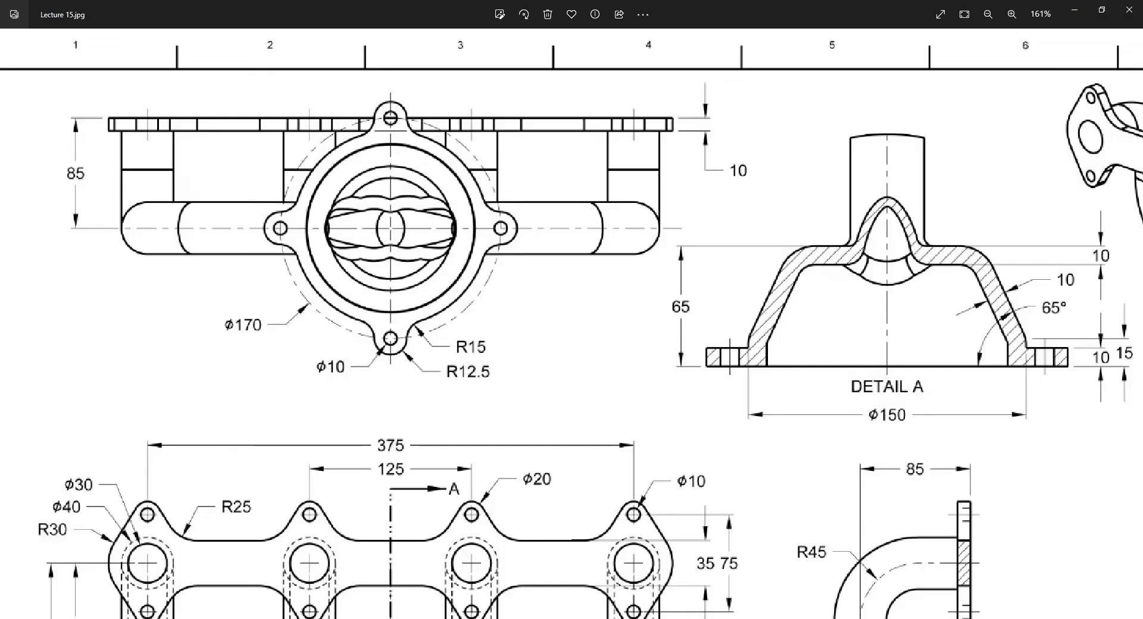
key("alt+Tab")
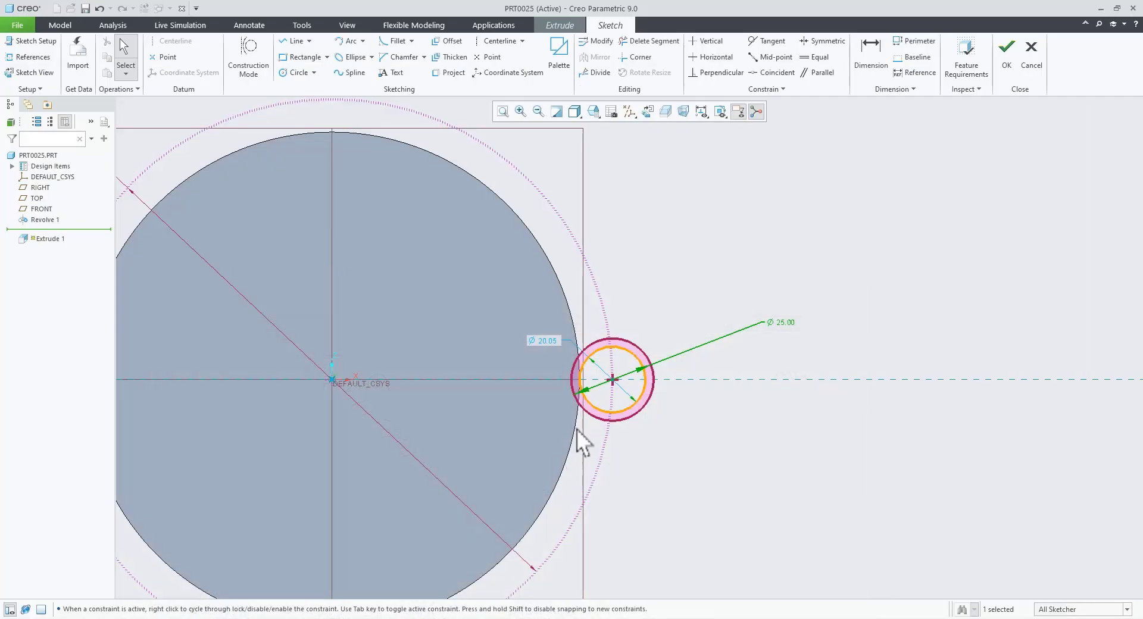
left_click(545, 341)
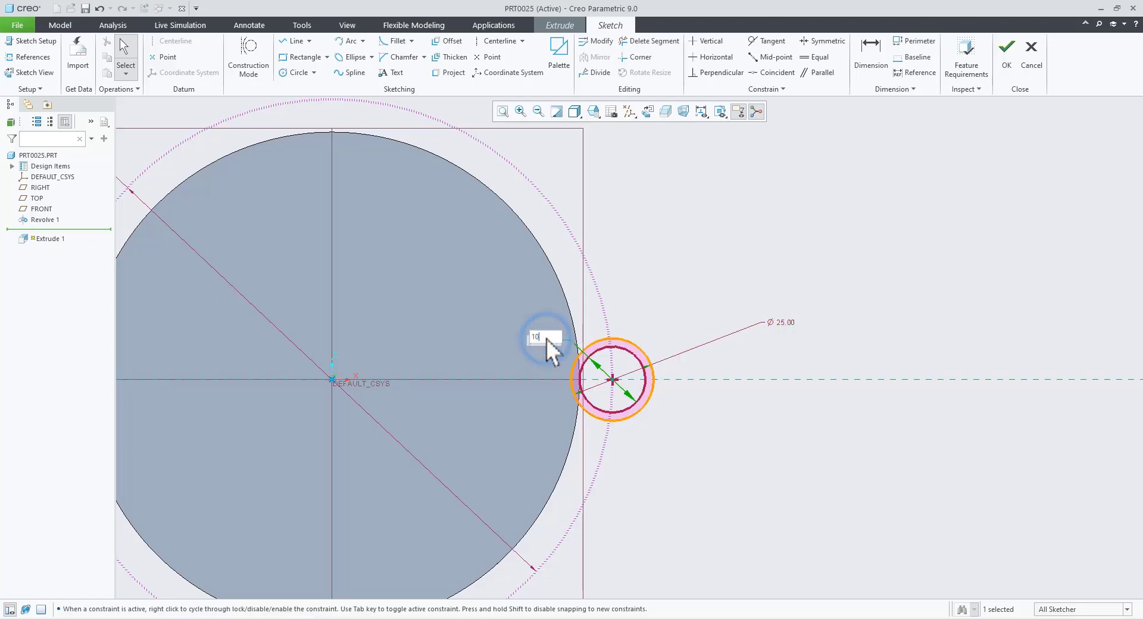
left_click(660, 297)
scroll(580, 329, "up", 1)
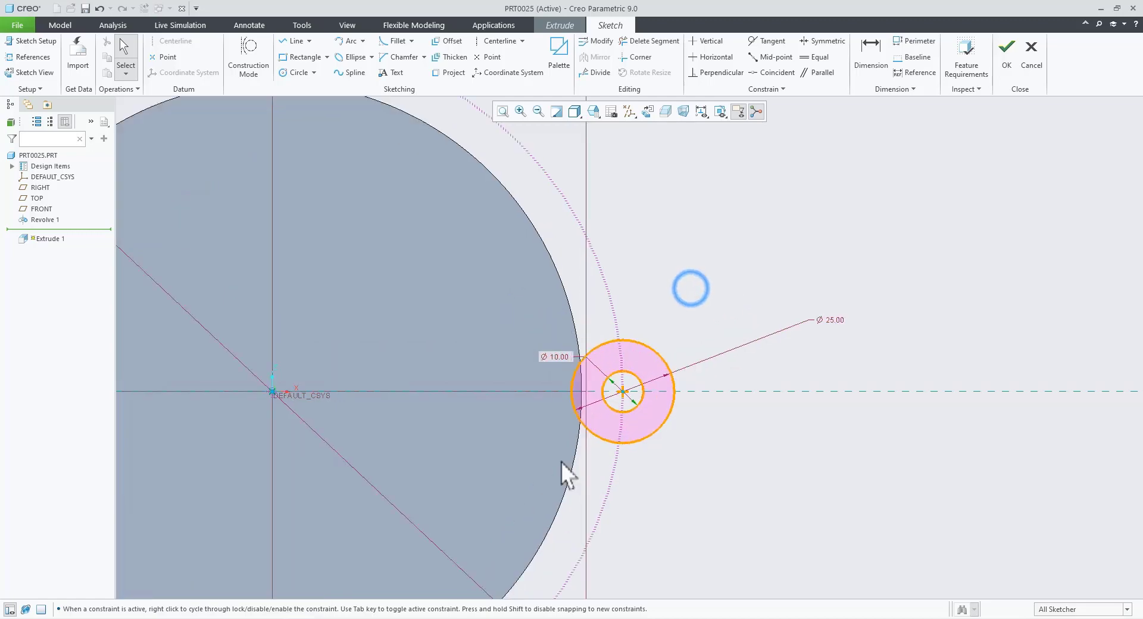
- Check the lug shape in the drawing and sketch two lines from the 25 mm circle's upper and lower ends to the base's edge
key("alt+Tab")
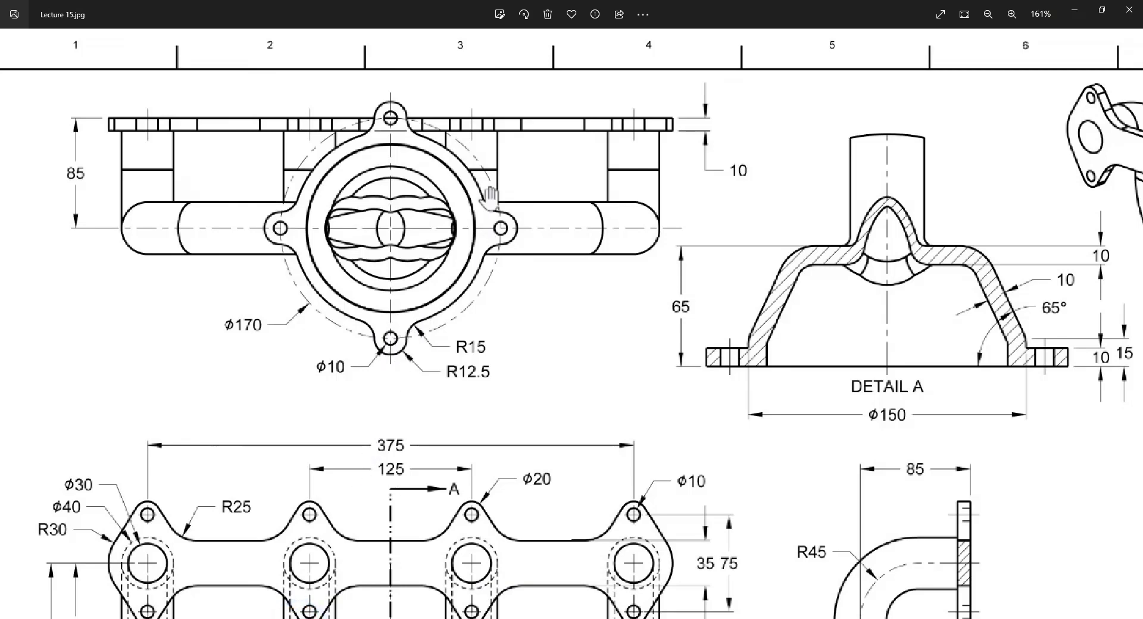
key("alt+Tab")
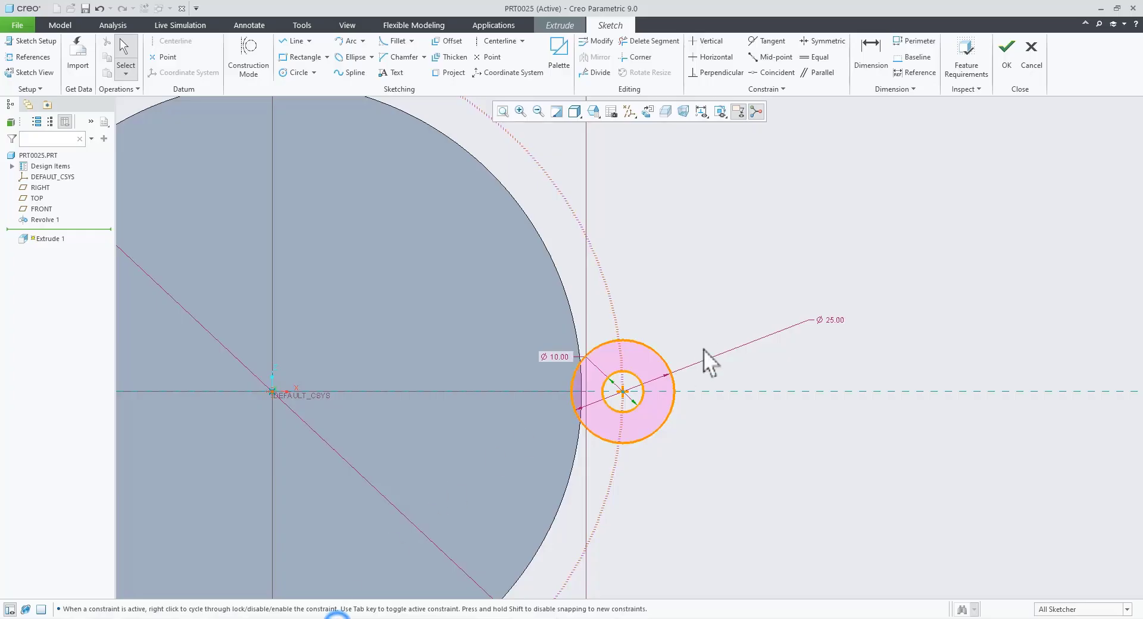
left_click(293, 41)
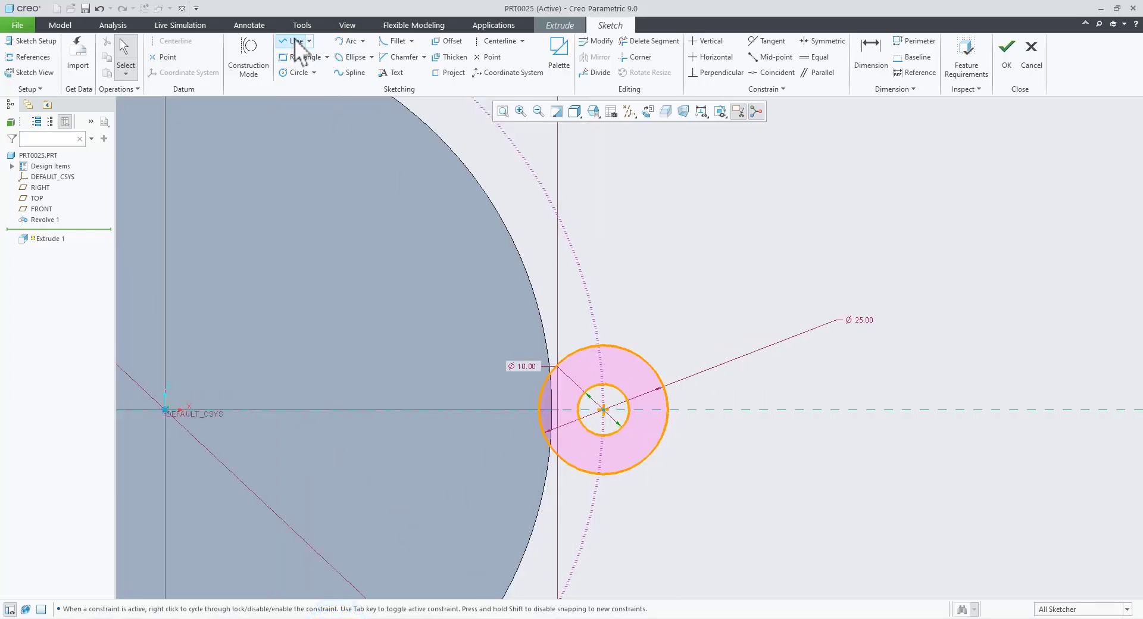
left_click(594, 344)
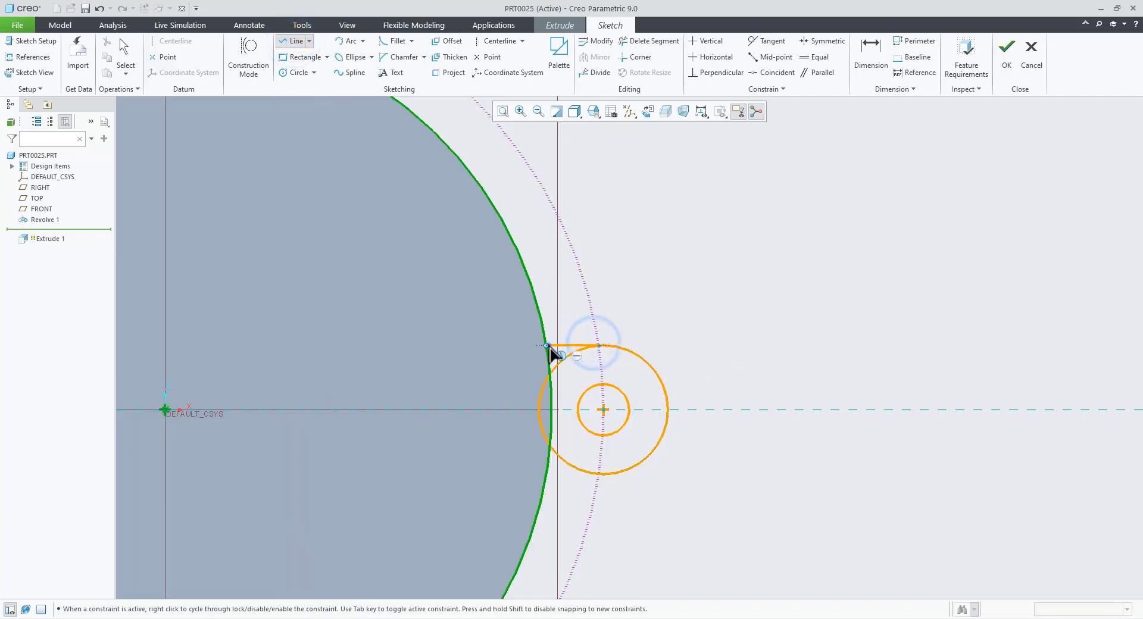
left_click(547, 346)
middle_click(648, 289)
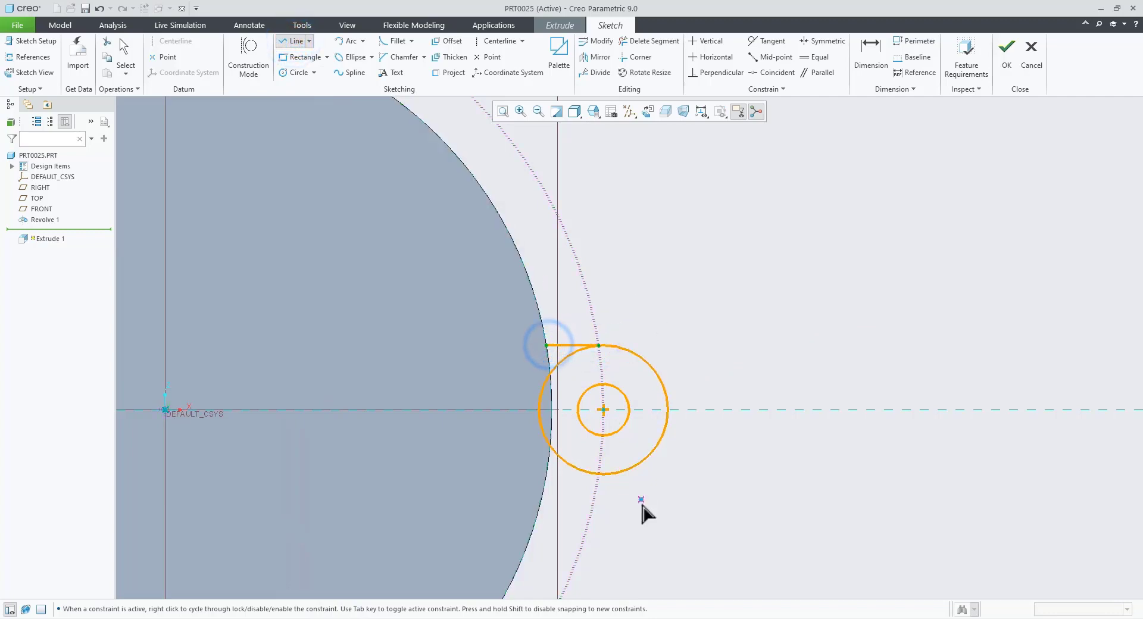
left_click(598, 473)
left_click(548, 471)
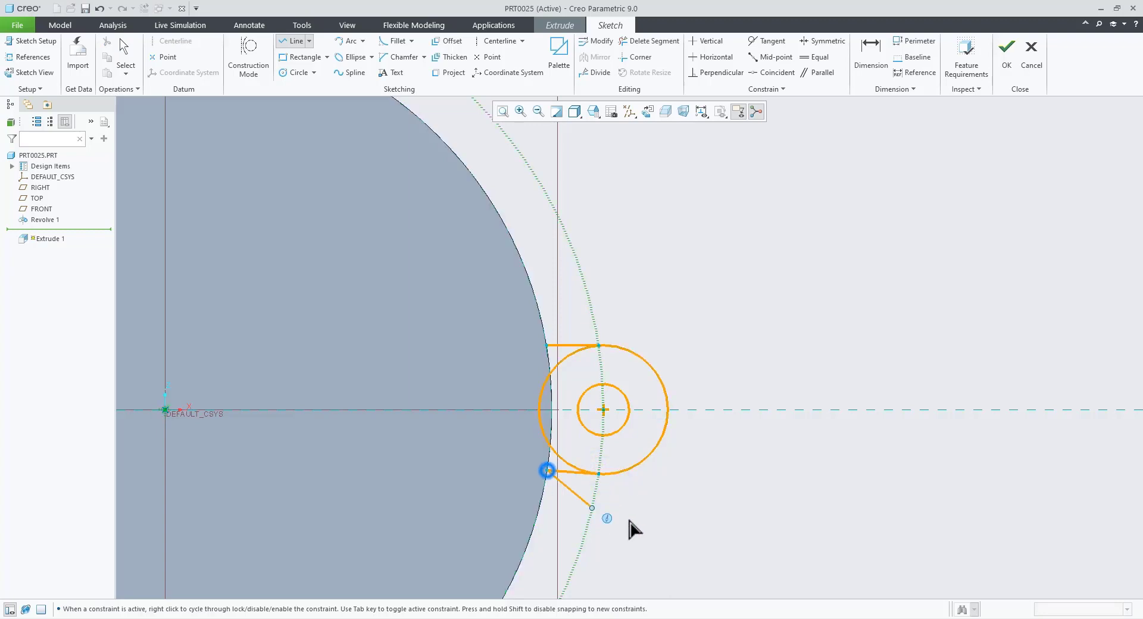
middle_click(652, 524)
- Trim away the inner half of the 25 mm circle between the two lines using Delete Segment
scroll(622, 440, "up", 2)
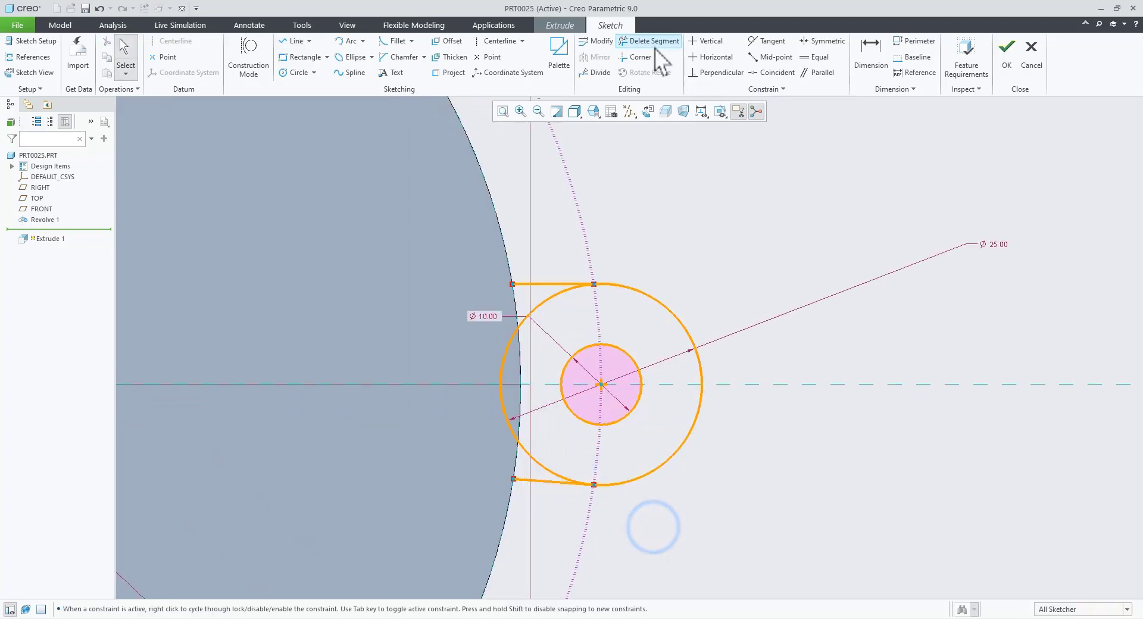
left_click(650, 42)
mouse_move(531, 314)
left_mouse_down()
mouse_move(513, 428)
mouse_move(538, 474)
mouse_move(596, 434)
left_mouse_up()
middle_click(597, 436)
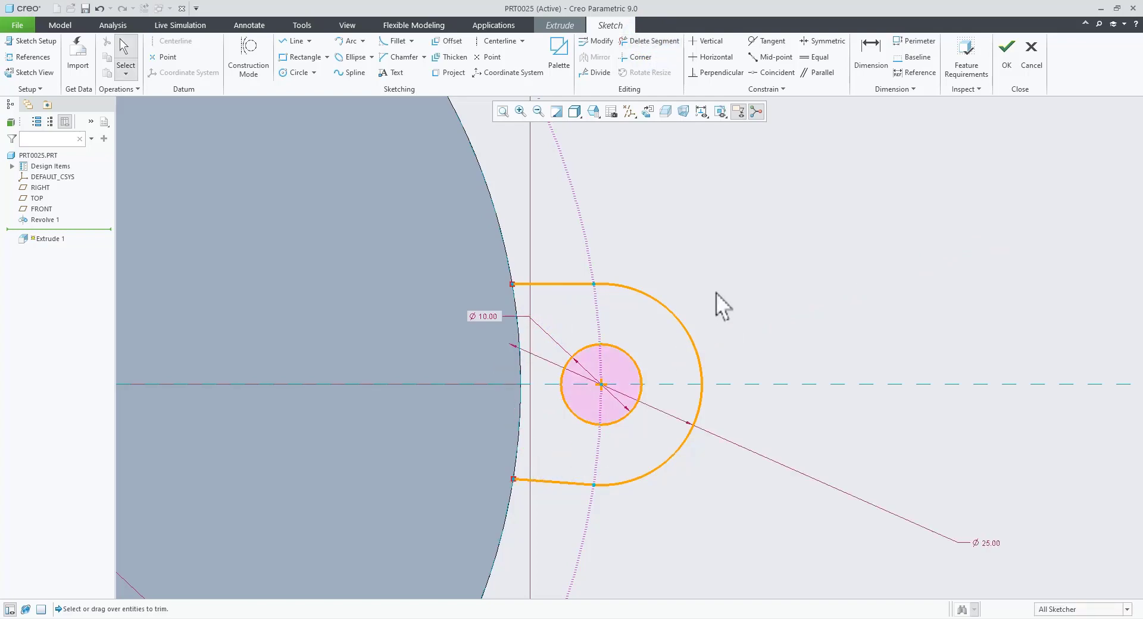
- Close the lug profile with a centre-and-ends arc centred on the origin, joining the two line ends along the base's edge
scroll(716, 293, "down", 3)
left_click(776, 273)
left_click(362, 41)
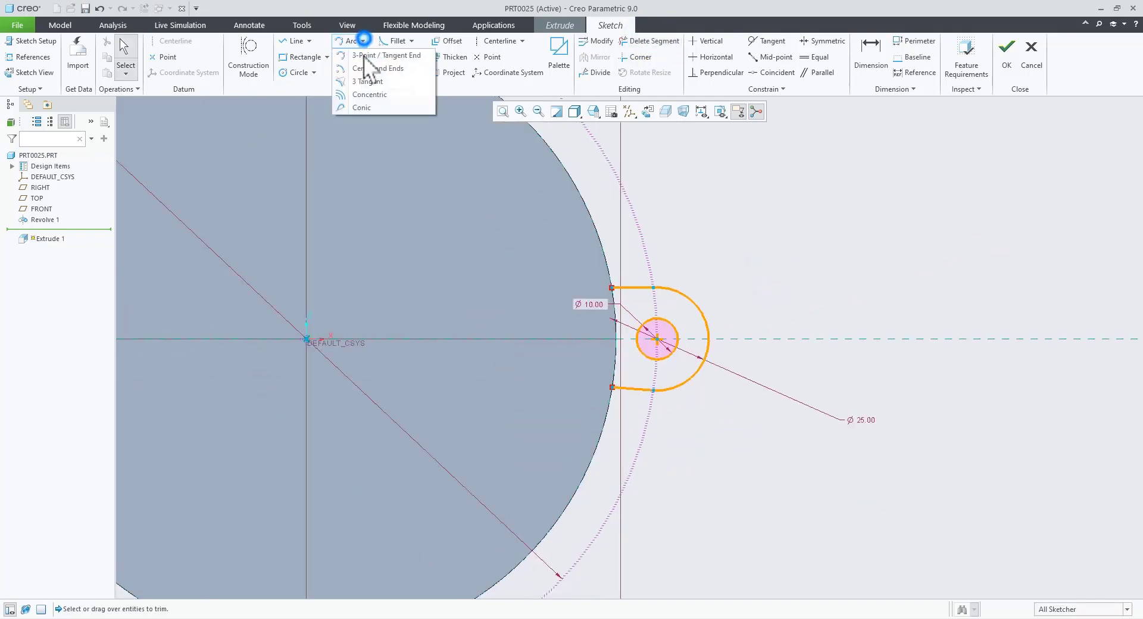
left_click(362, 72)
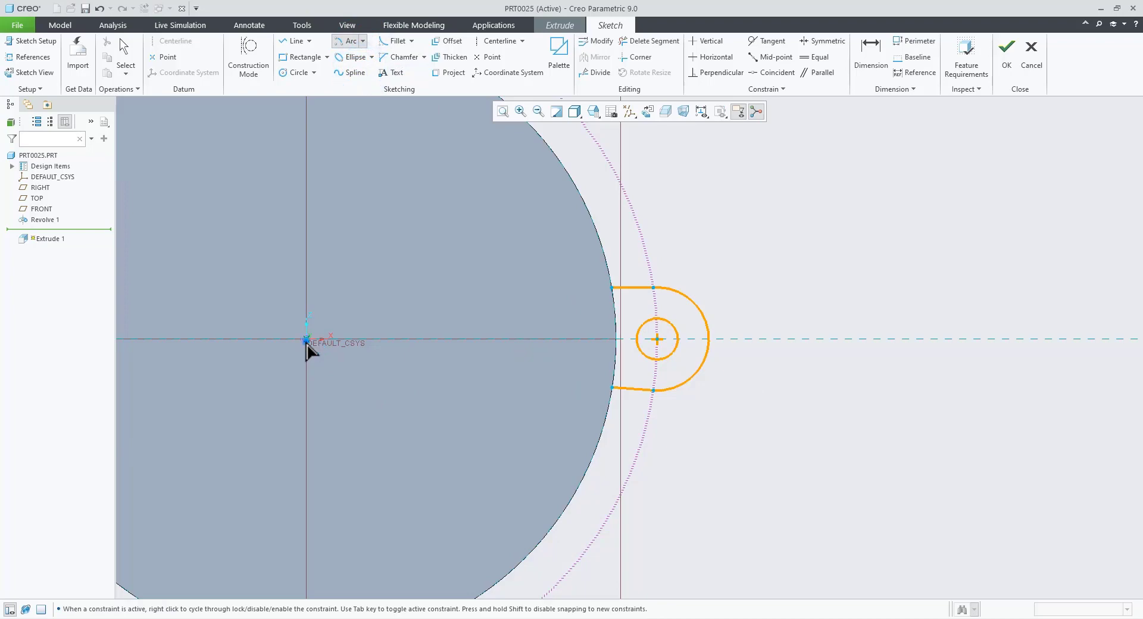
left_click(307, 347)
left_click(612, 288)
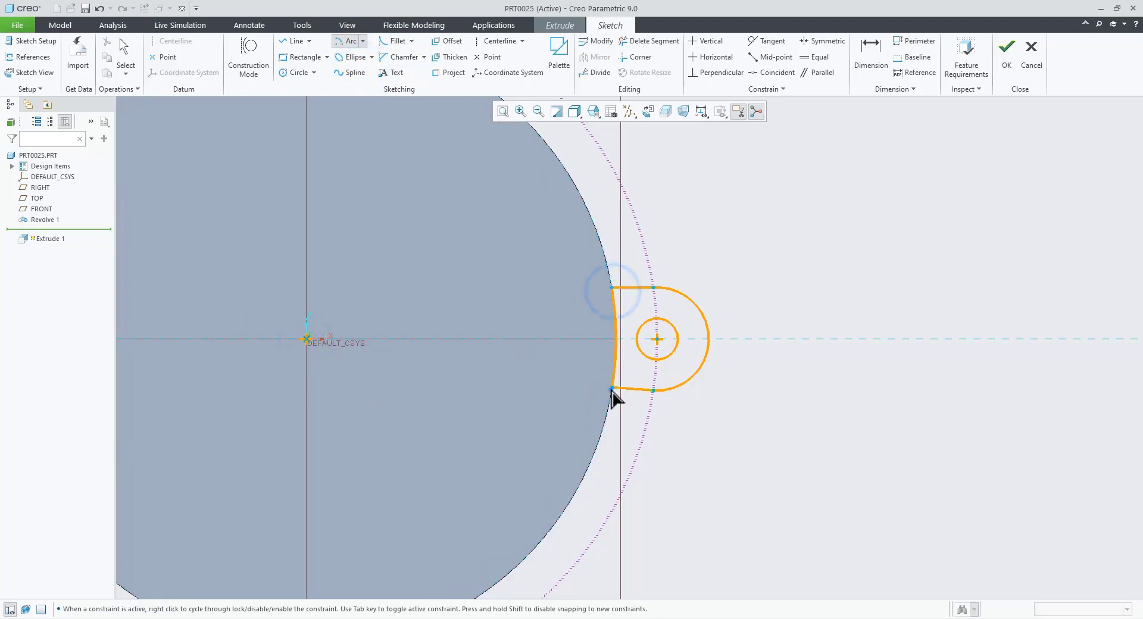
left_click(611, 388)
middle_click(651, 444)
- Constrain the lug's lower line to horizontal and delete the conflicting Point On Entity constraint
scroll(723, 381, "up", 3)
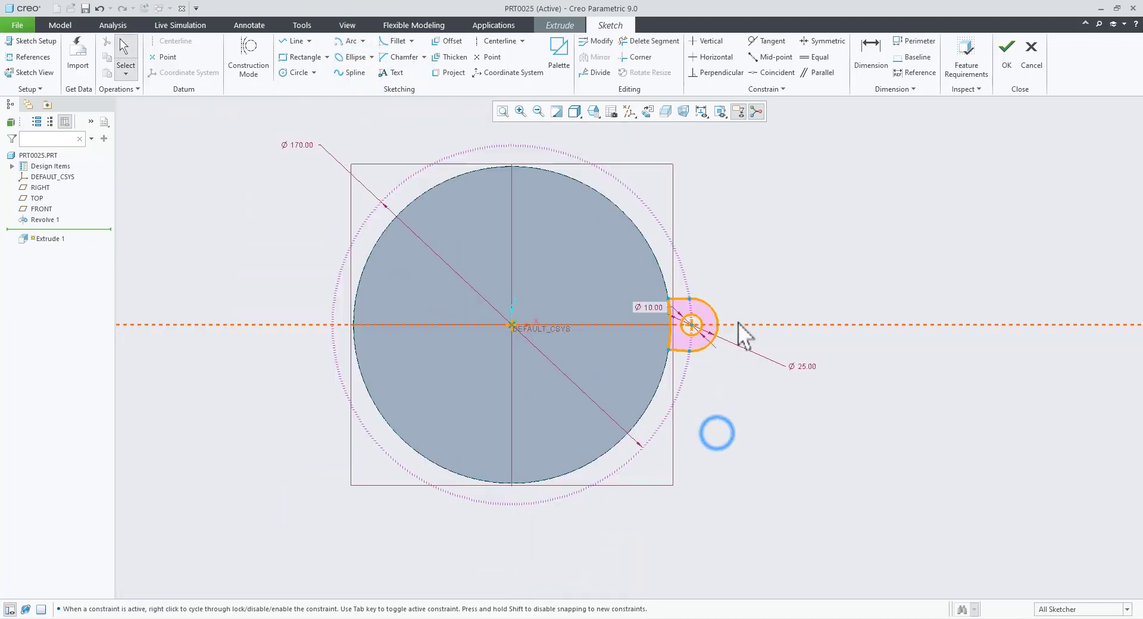
scroll(709, 349, "down", 4)
left_click(720, 449)
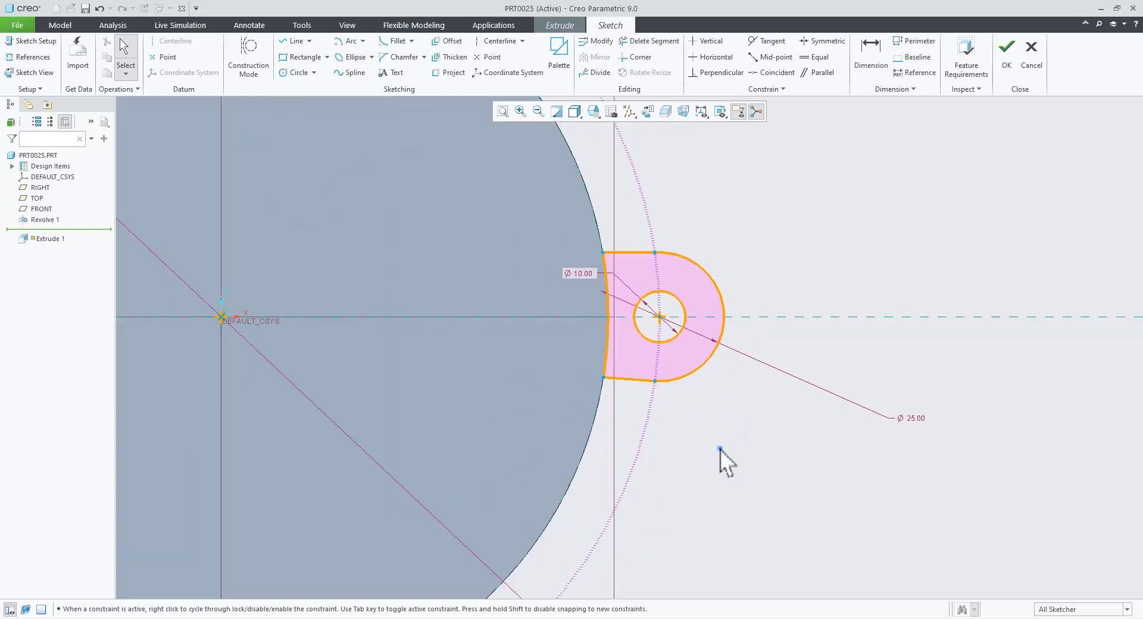
left_click(639, 383)
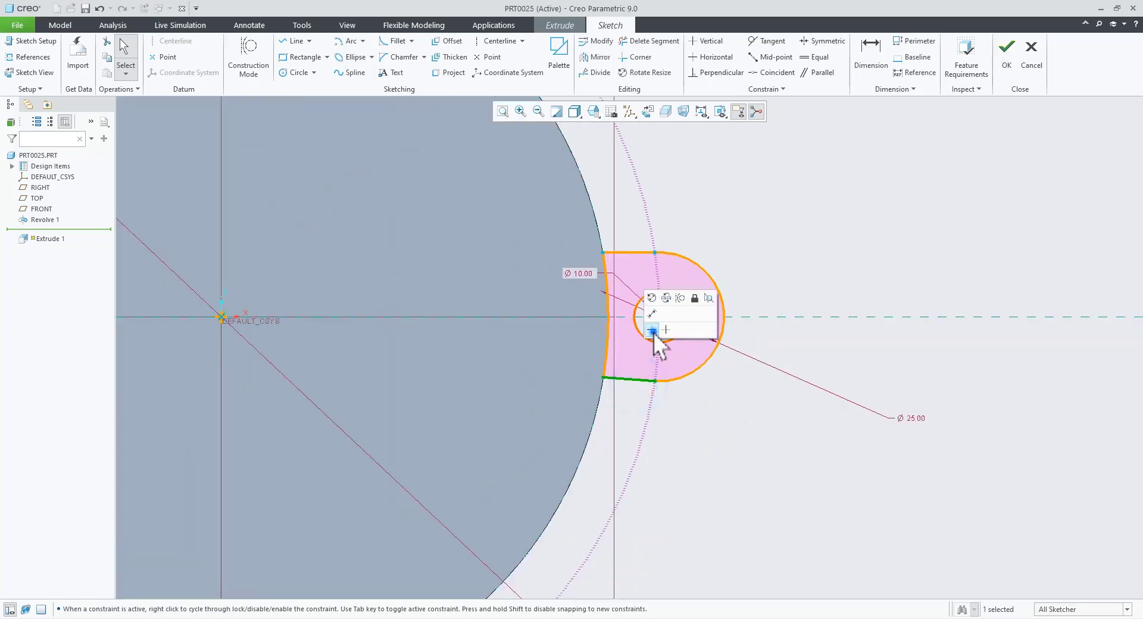
left_click(653, 331)
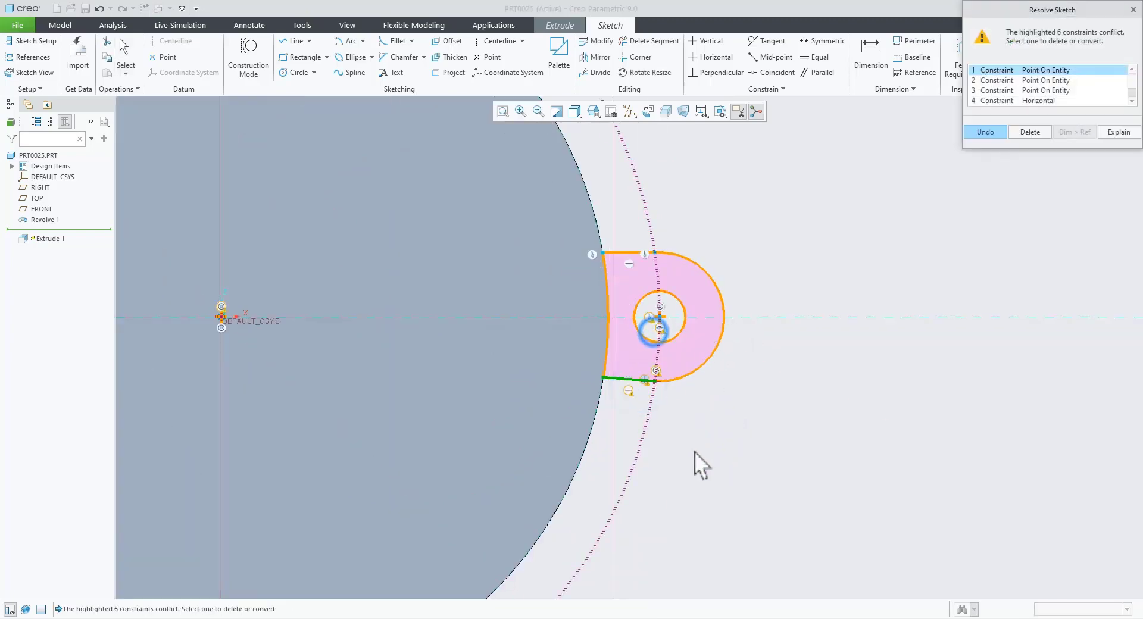
left_click(1029, 132)
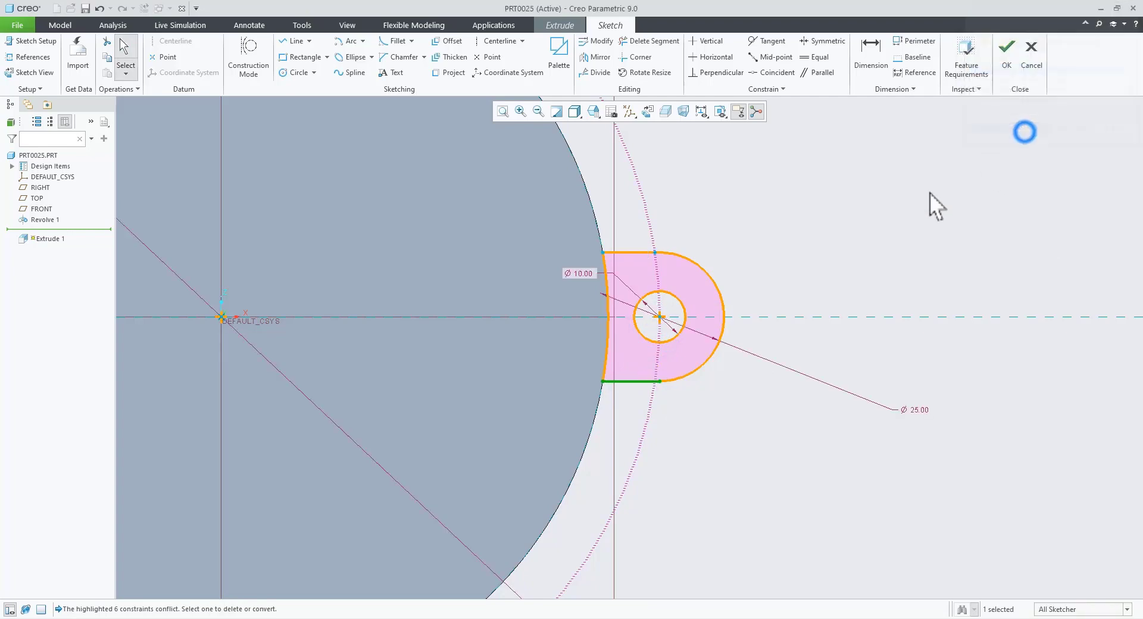
left_click(689, 444)
- Display the sketch constraint symbols to inspect the lug profile
scroll(668, 376, "up", 4)
scroll(659, 420, "down", 2)
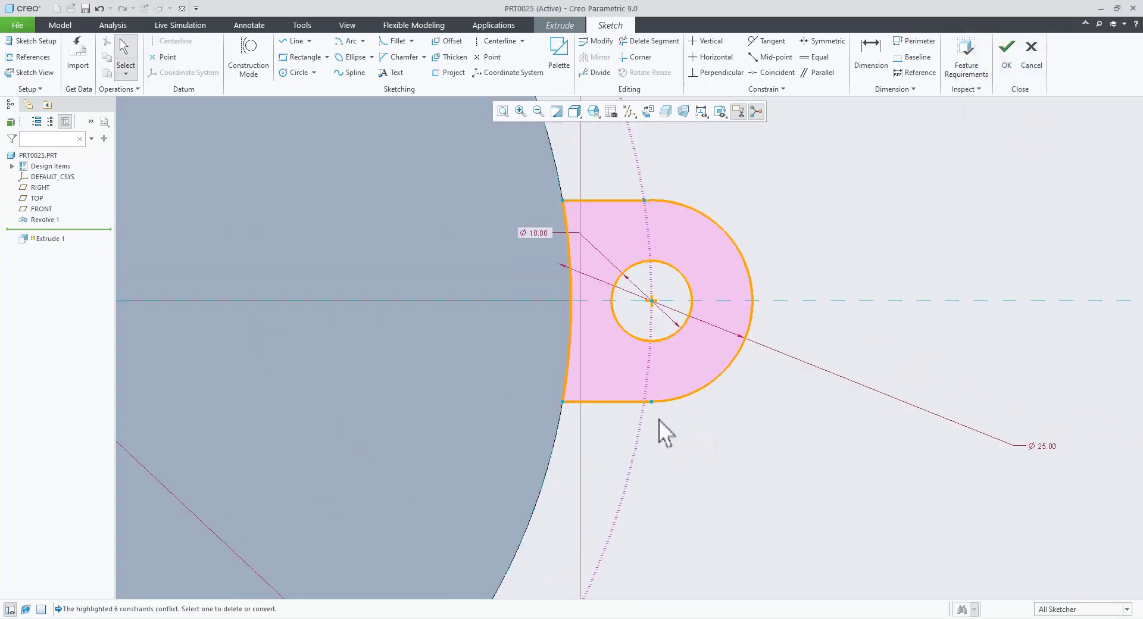
left_click(705, 114)
left_click(706, 153)
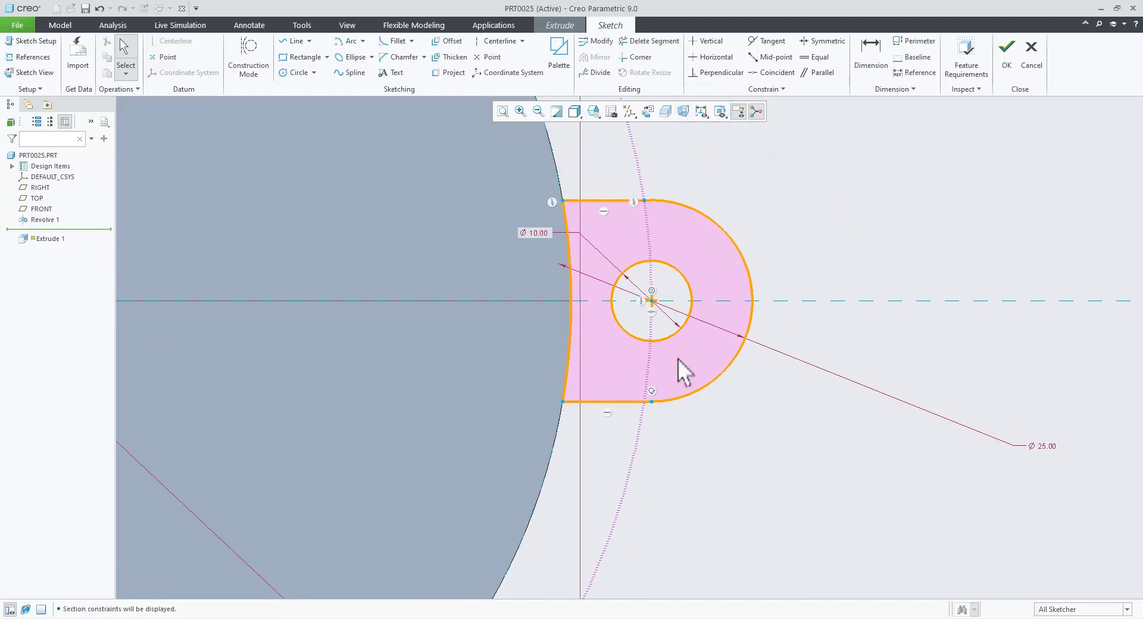
scroll(606, 374, "down", 2)
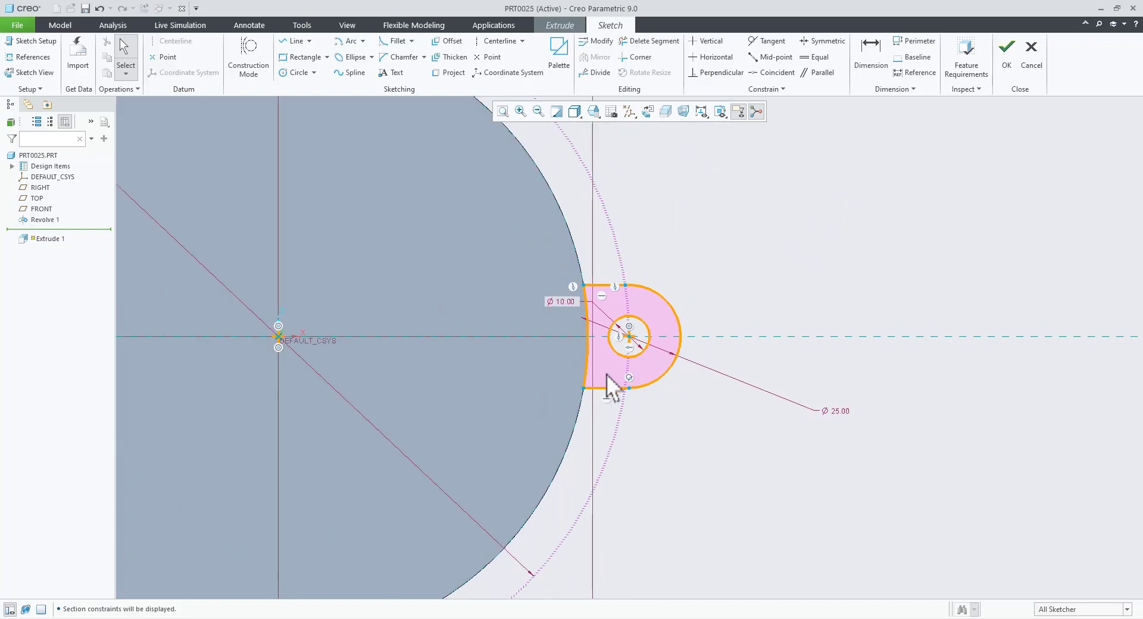
- Finish the lug sketch and flip the extrusion direction upward, alongside the revolved base
left_click(1007, 56)
middle_click_drag(714, 322, 696, 396)
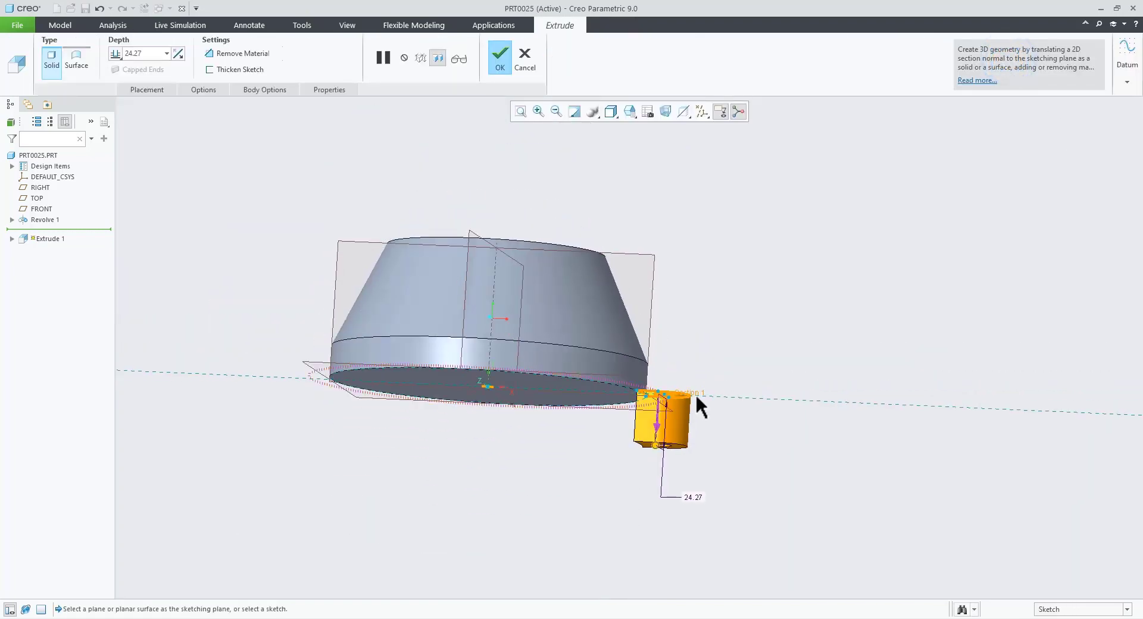
key("ctrl+d")
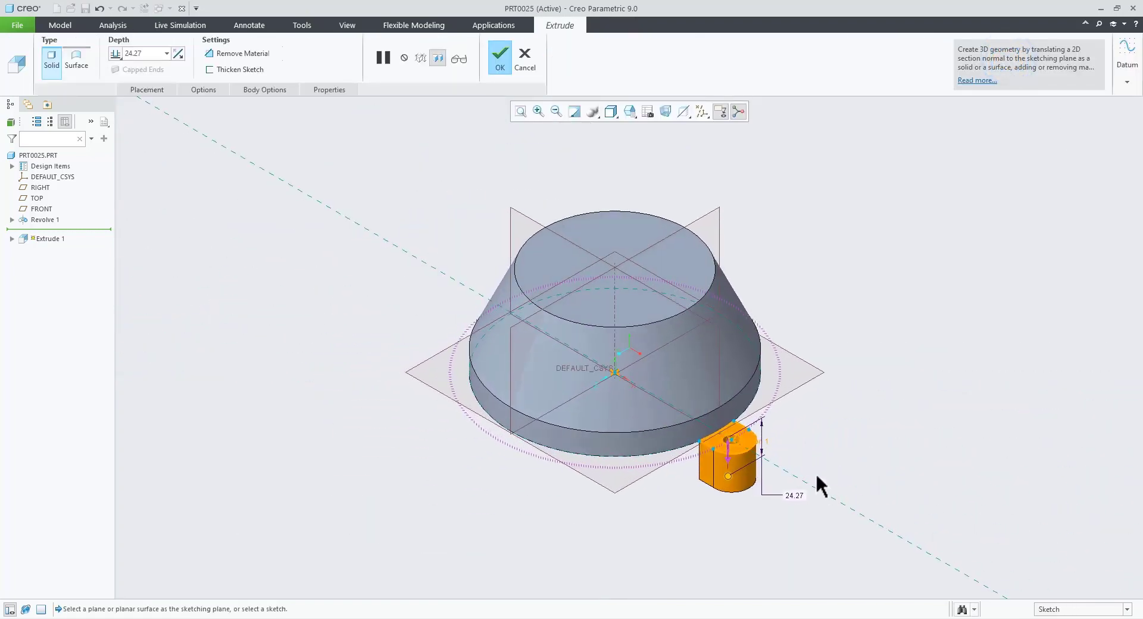
left_click(730, 462)
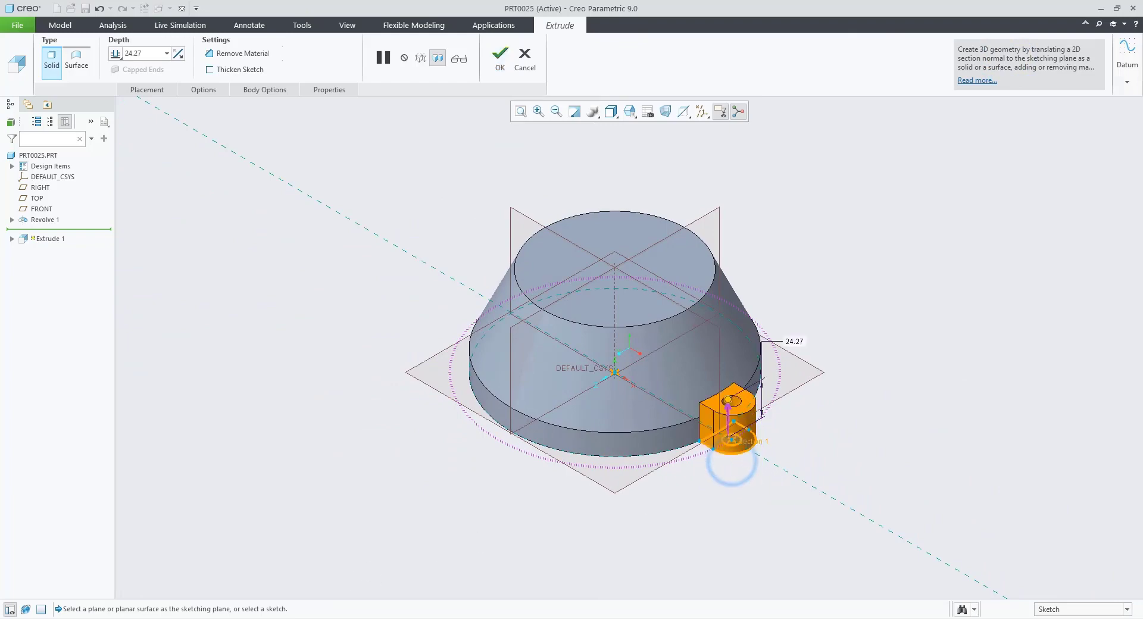
- Check the flange thickness in Detail A of the reference drawing and complete the lug extrusion with a depth of 10 mm
left_click(306, 618)
scroll(982, 357, "down", 1)
scroll(986, 348, "up", 2)
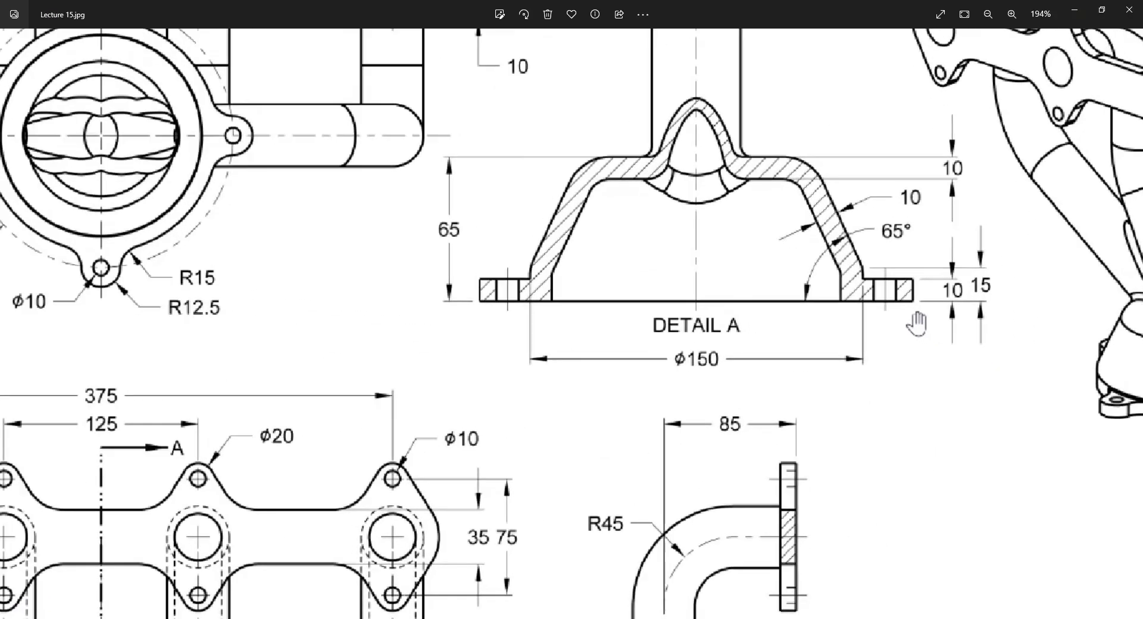
left_click_drag(935, 278, 877, 310)
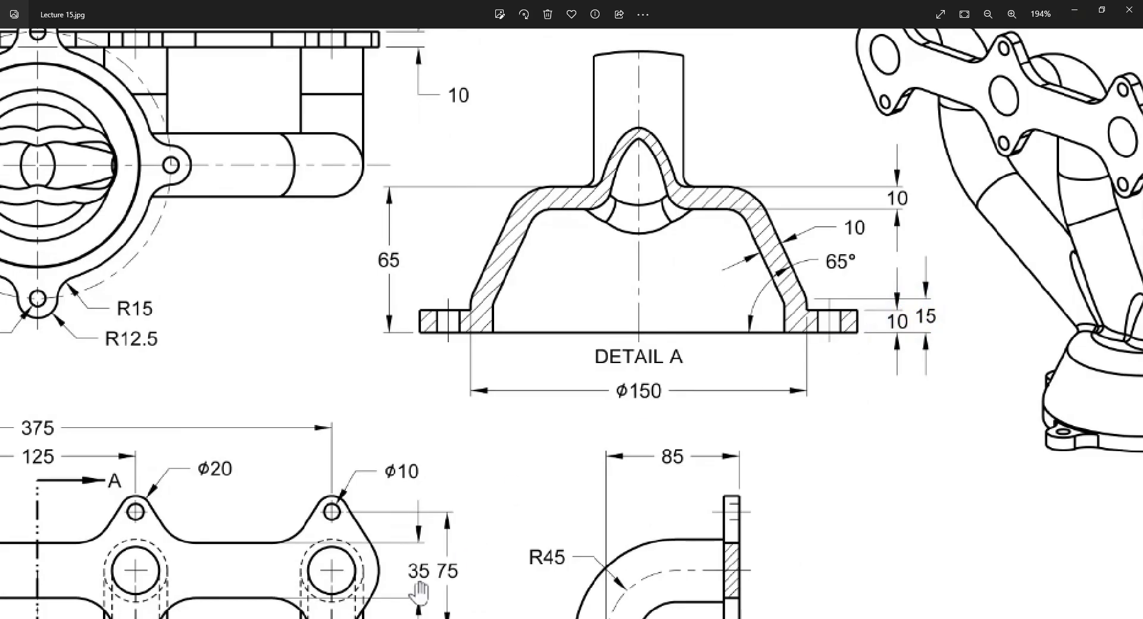
left_click(332, 617)
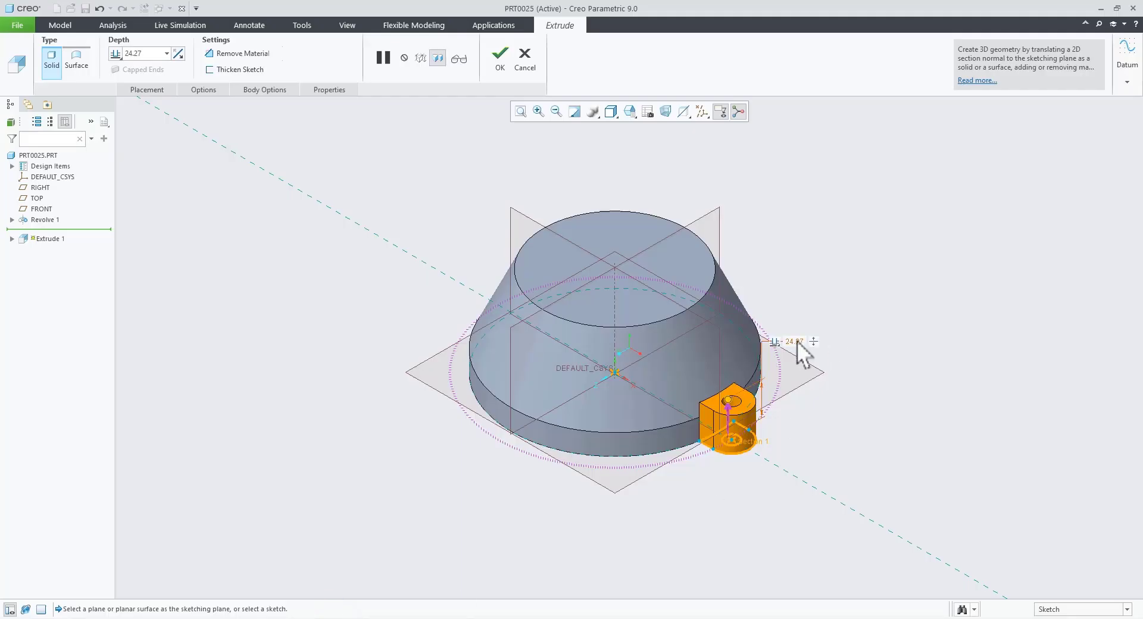
type("10")
key("Return")
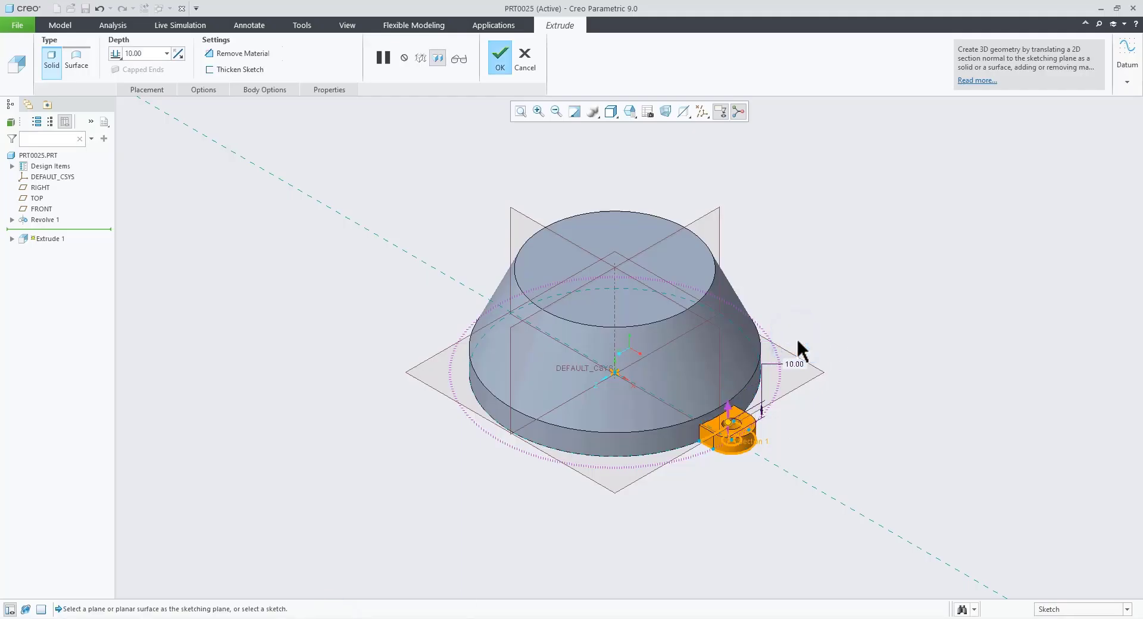
left_click(500, 58)
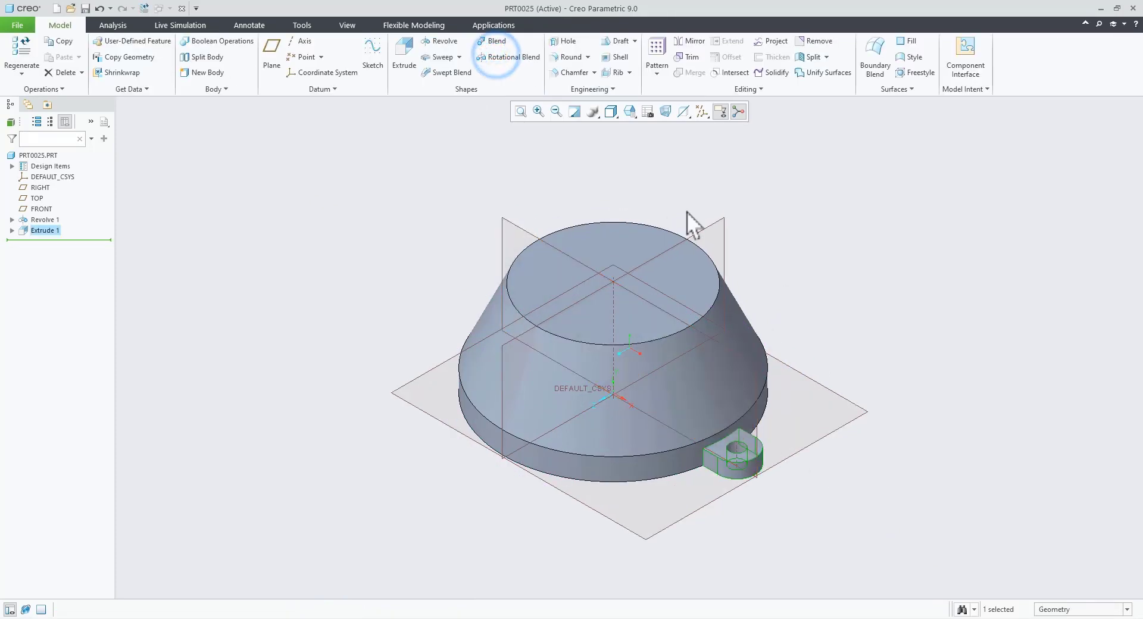
- Pattern the bolt lug extrusion around the revolved base's central axis, using 4 members at 90° spacing
left_click(663, 47)
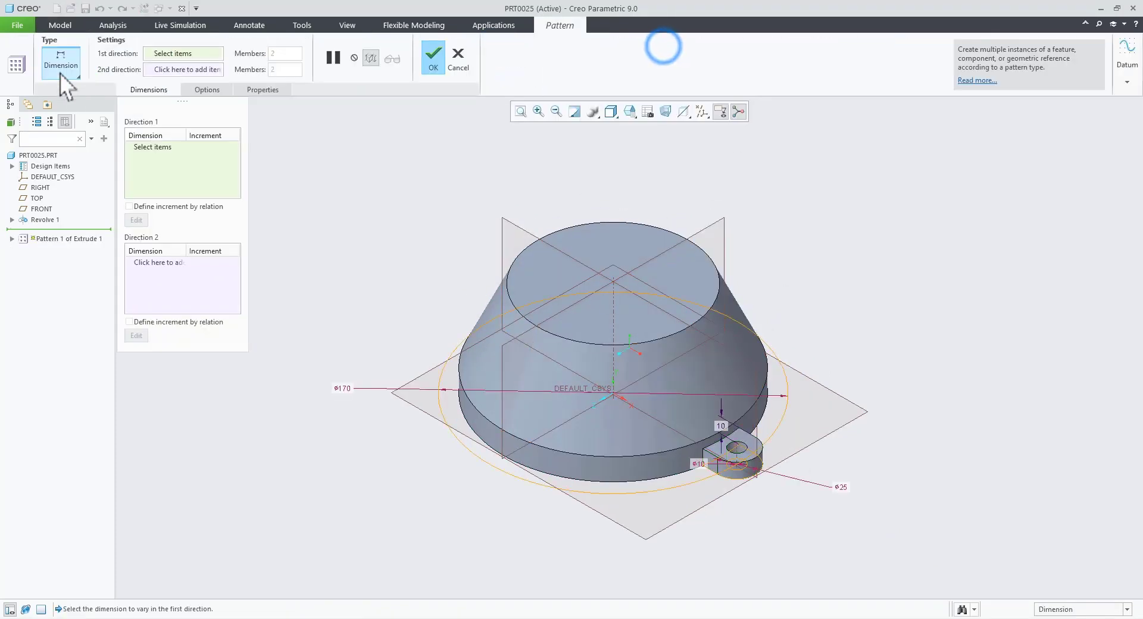
left_click(59, 69)
left_click(63, 113)
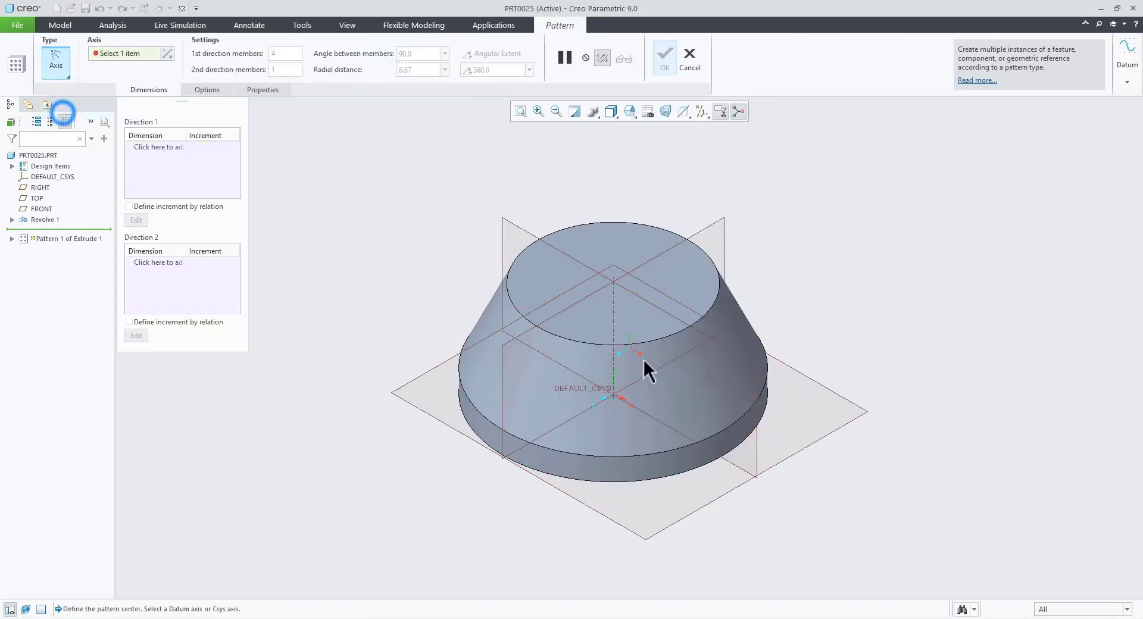
left_click(612, 331)
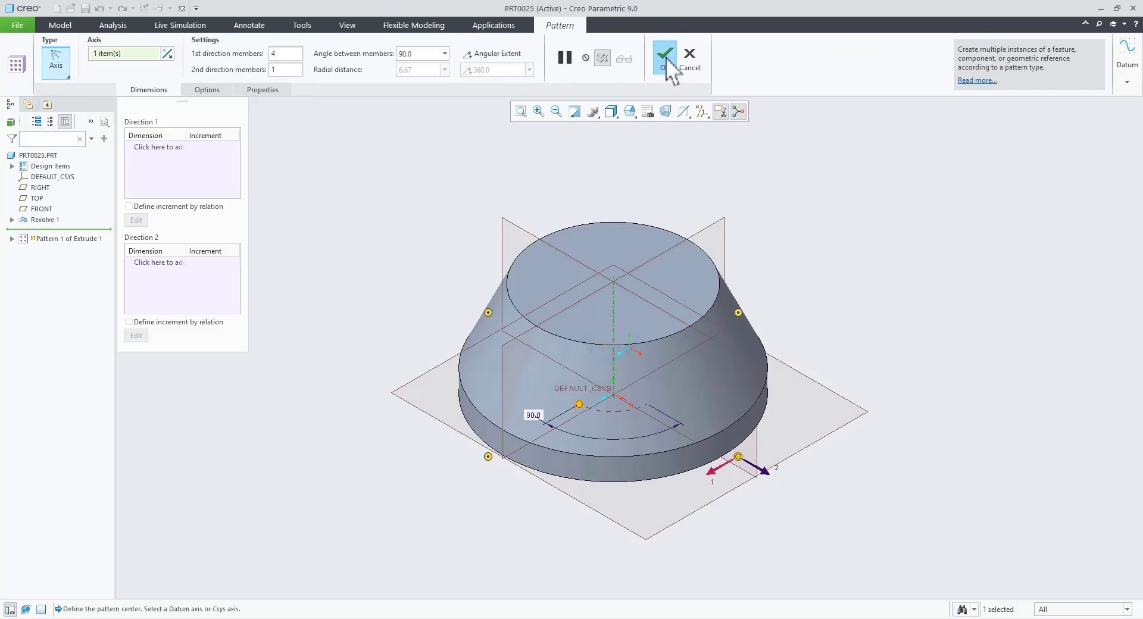
left_click(665, 58)
middle_click_drag(858, 369, 887, 440)
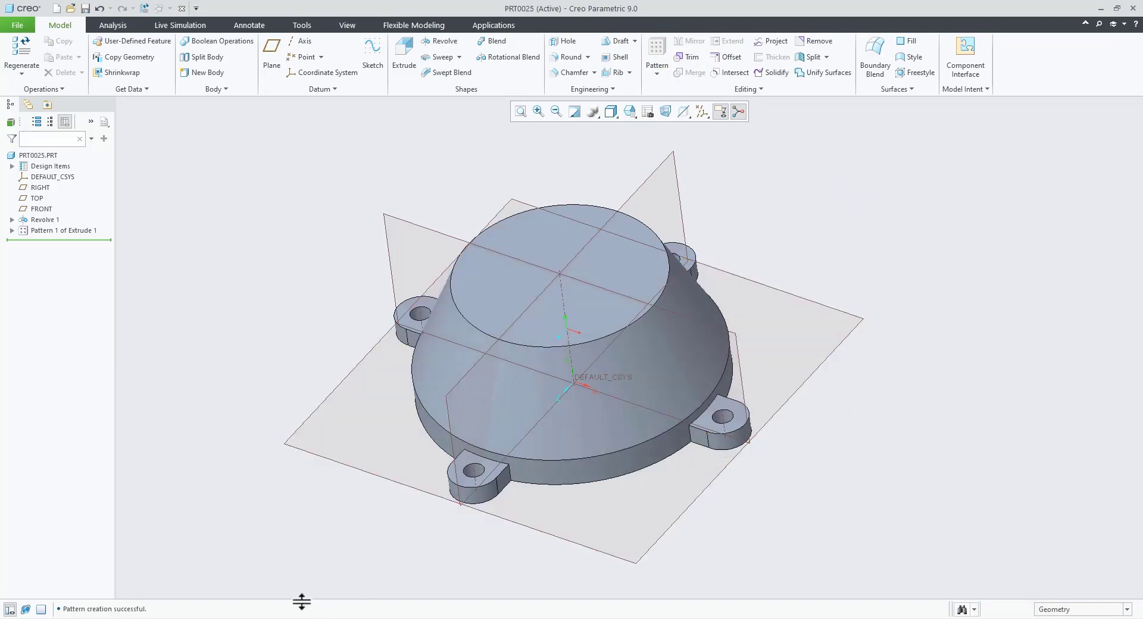
- Check the lug corner radius in the reference drawing and round one vertical edge where a lug meets the base at 15 mm
left_click(322, 618)
scroll(417, 341, "down", 3)
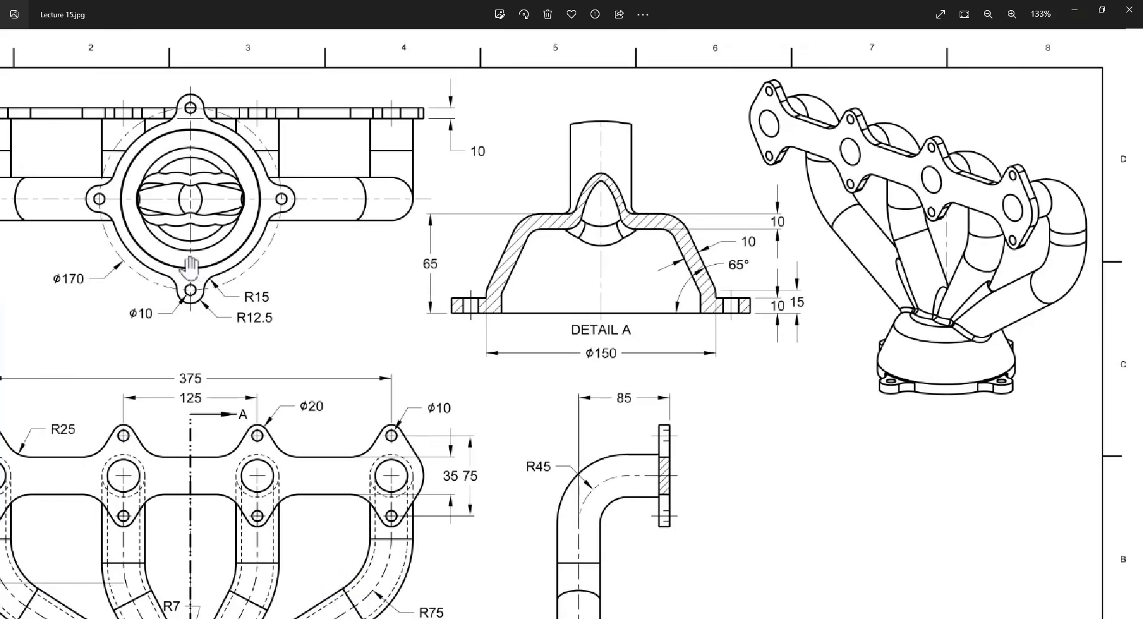
scroll(178, 270, "up", 3)
scroll(265, 328, "down", 2)
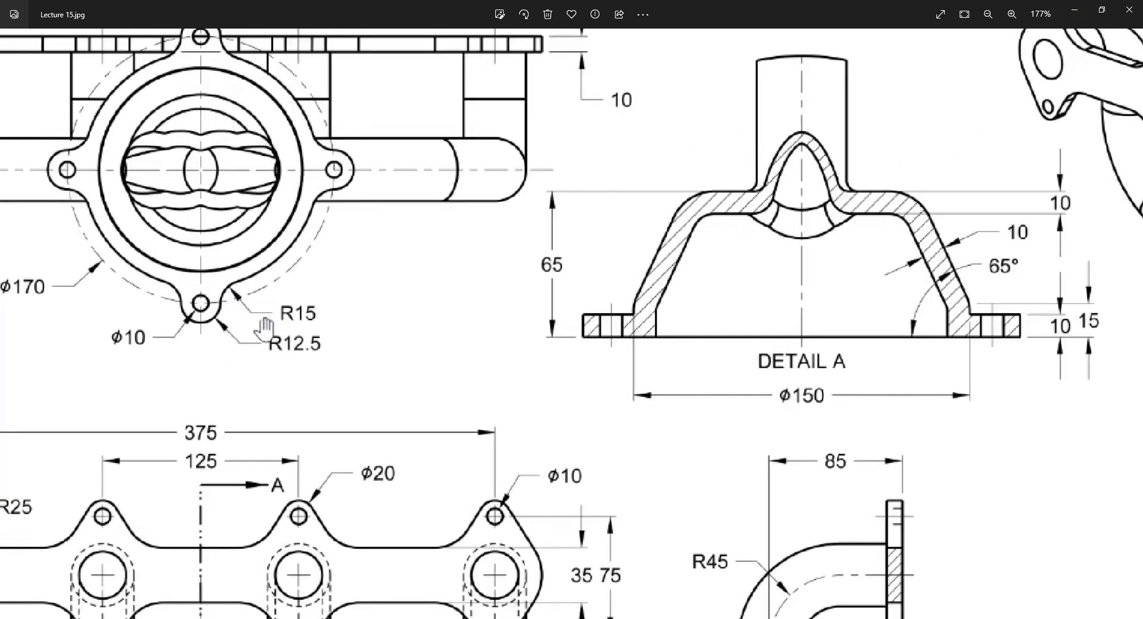
left_click(333, 618)
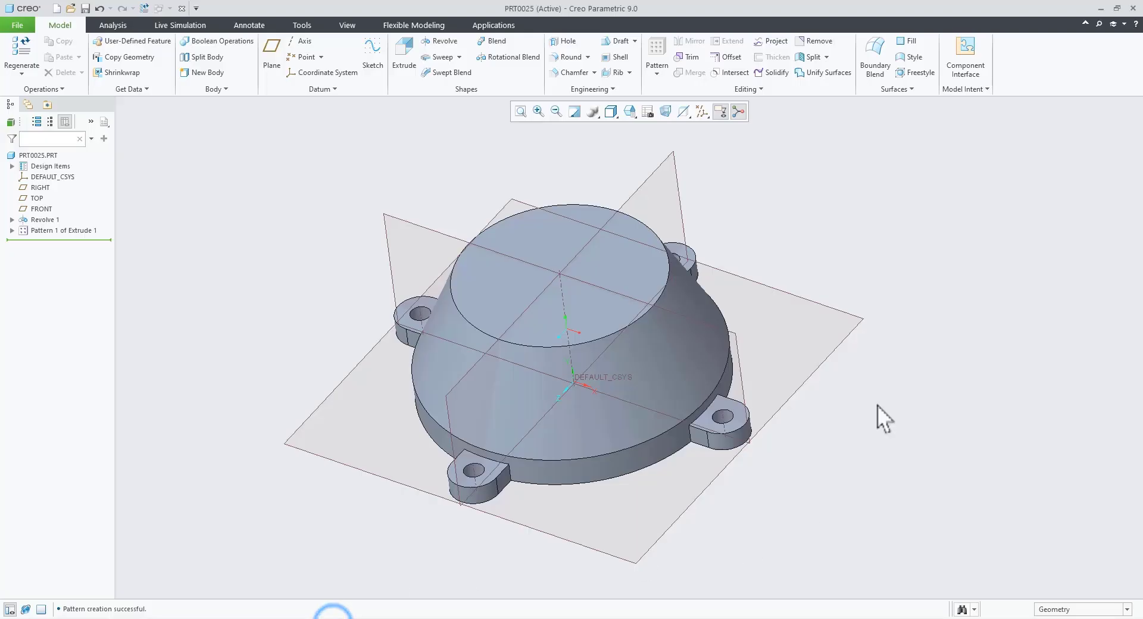
middle_click_drag(789, 482, 796, 481)
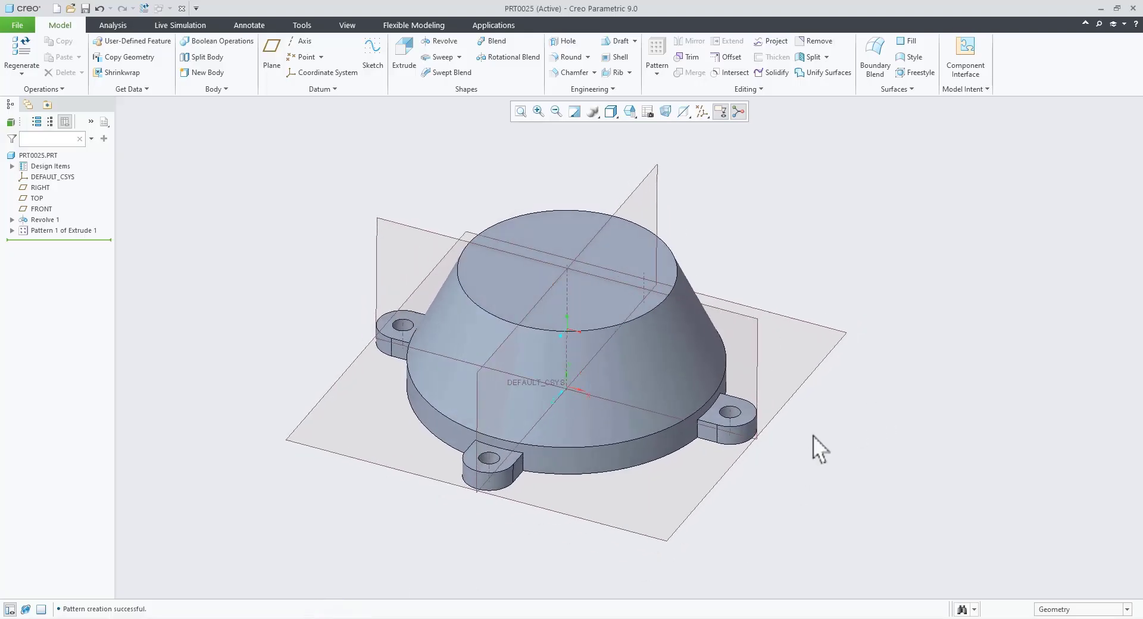
scroll(810, 435, "down", 1)
left_click(775, 437)
left_click(671, 428)
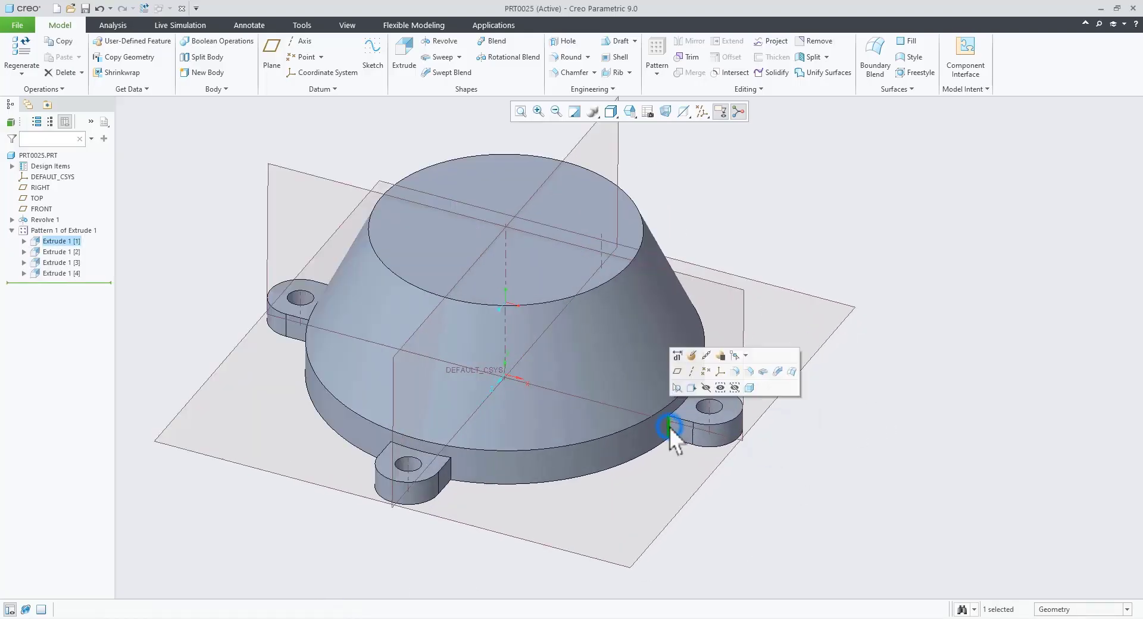
left_click(731, 373)
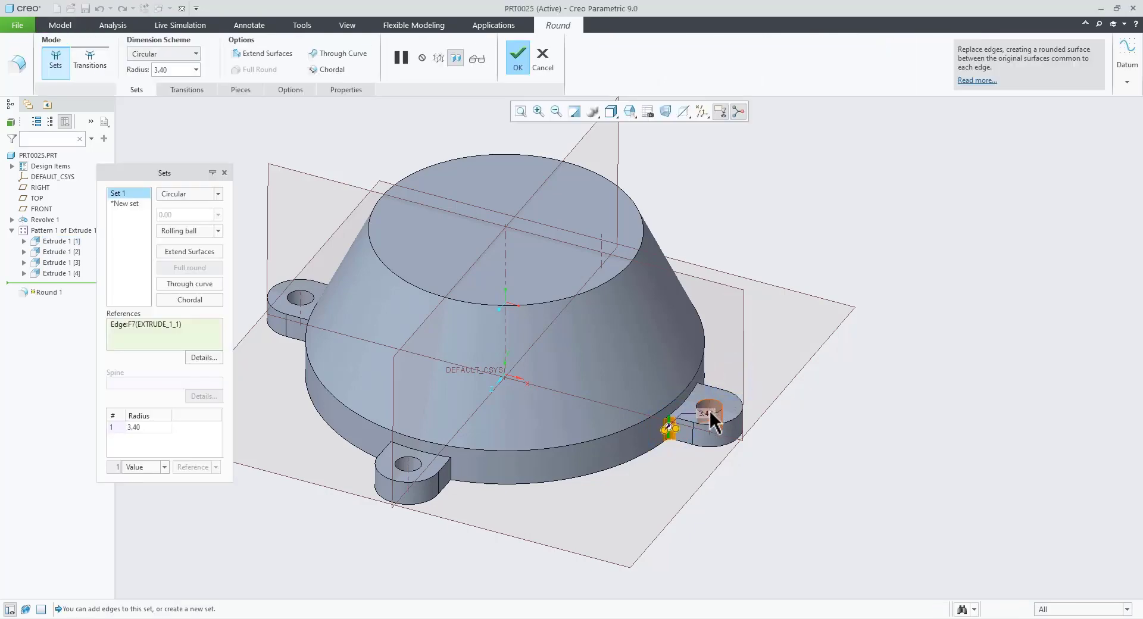
double_click(708, 412)
type("15")
key("Return")
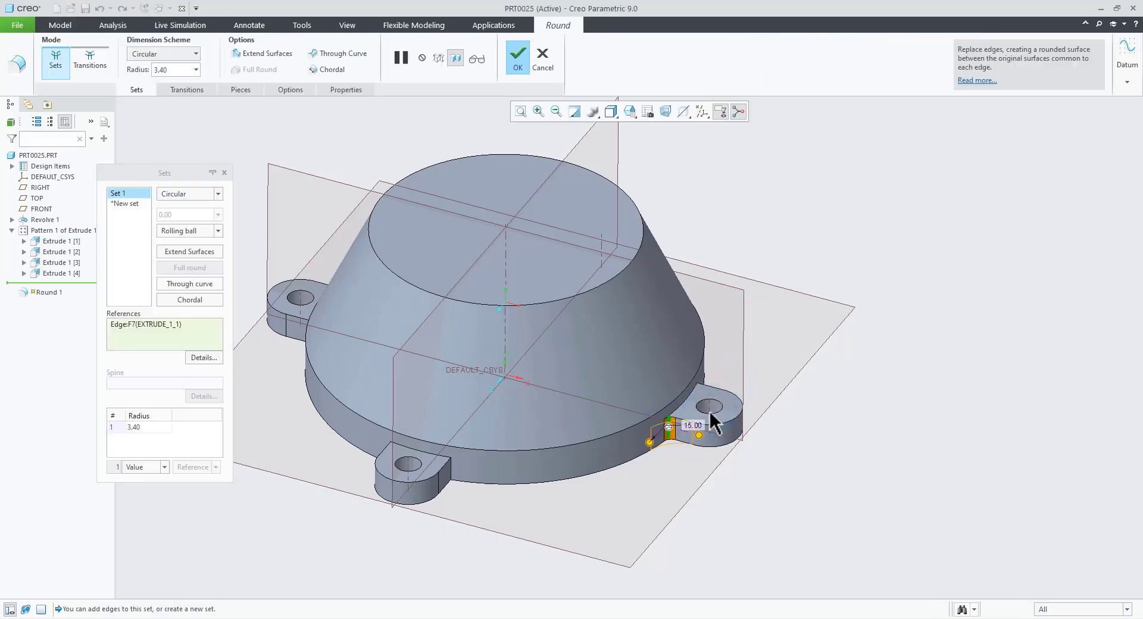
- Add the remaining vertical lug-to-base edges on all four lugs to the 15 mm round set and complete the round
middle_click_drag(748, 464, 701, 522)
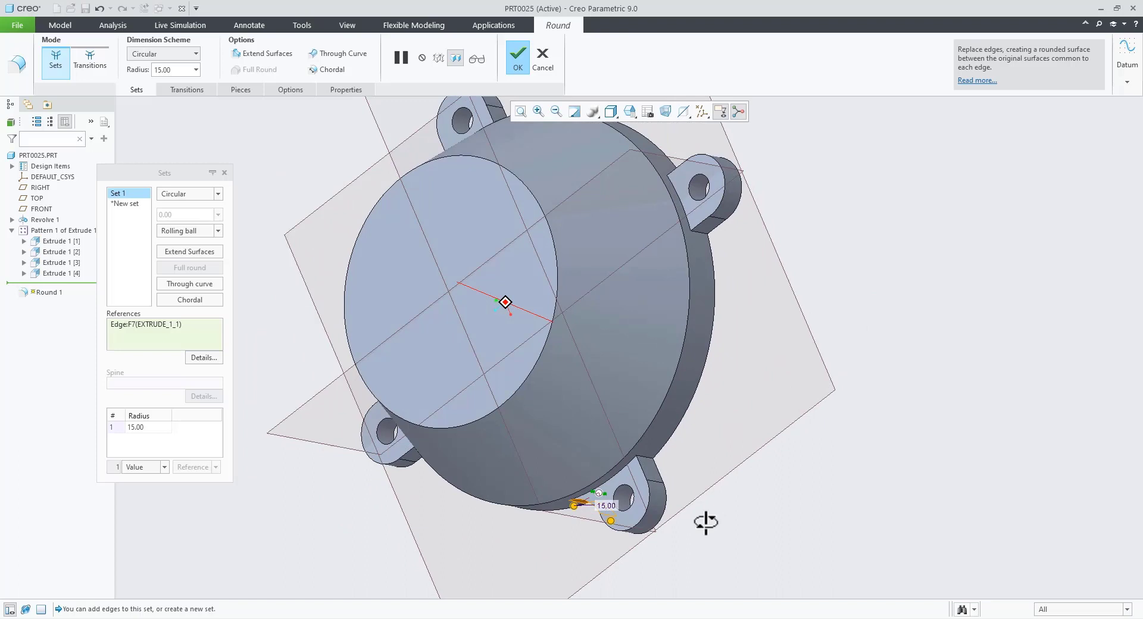
left_click(645, 461, "ctrl")
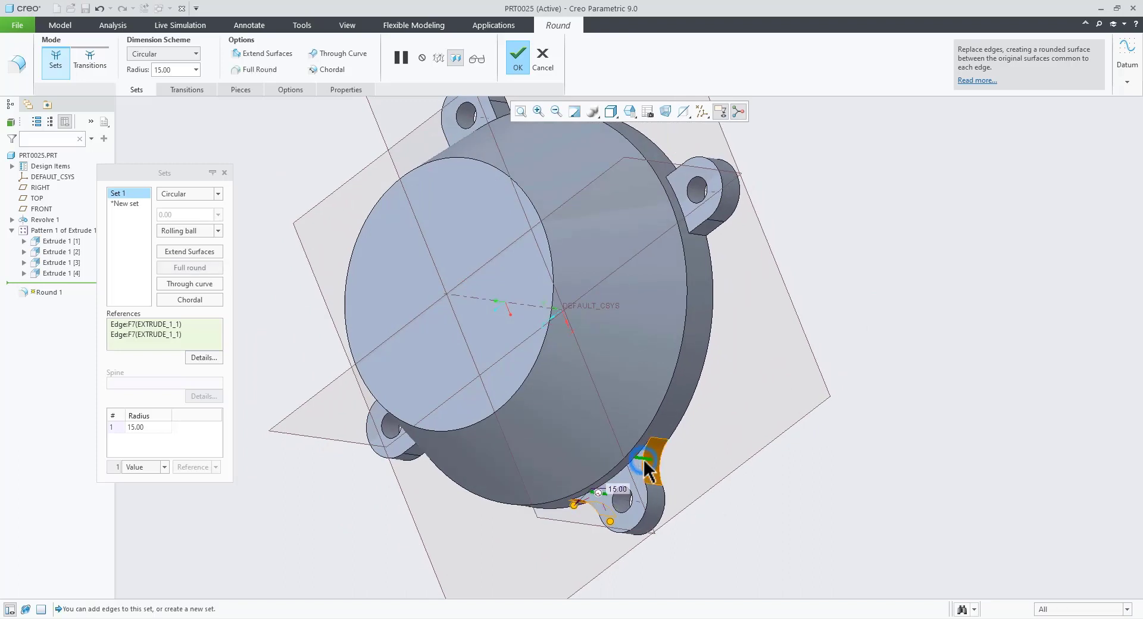
left_click(700, 234, "ctrl")
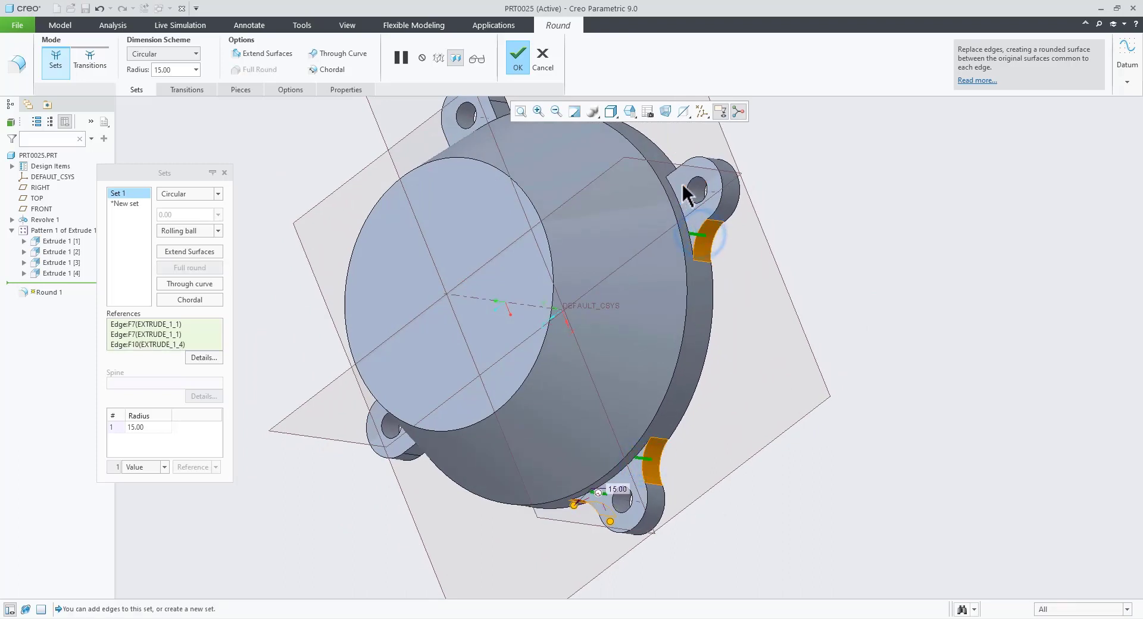
left_click(679, 179, "ctrl")
middle_click_drag(709, 408, 335, 374)
left_click(412, 475, "ctrl")
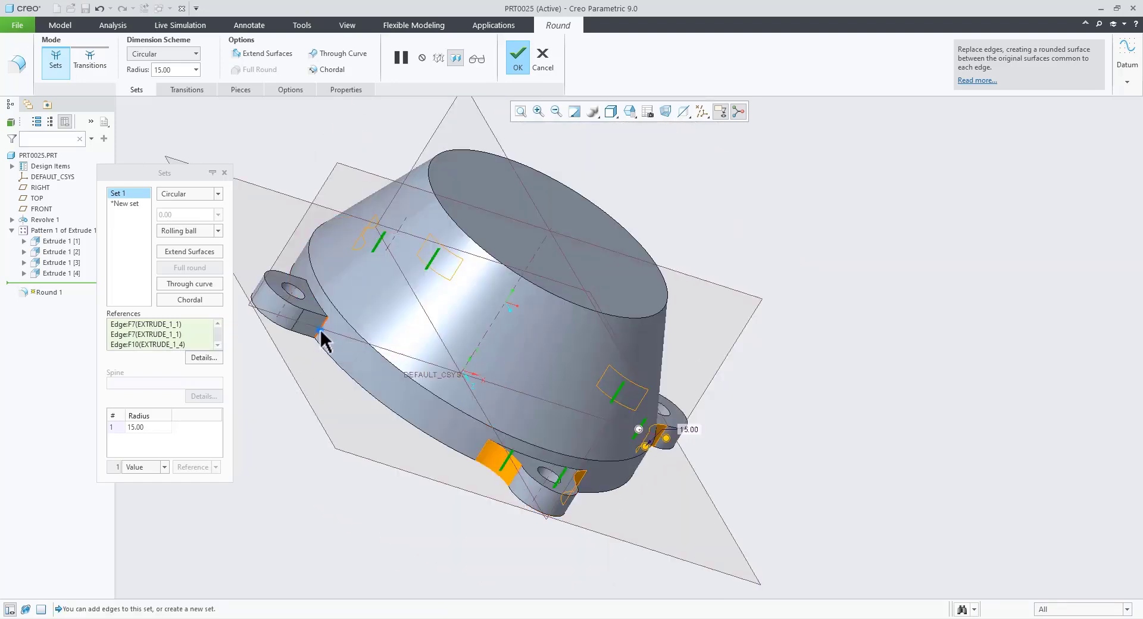
middle_click_drag(323, 334, 500, 427)
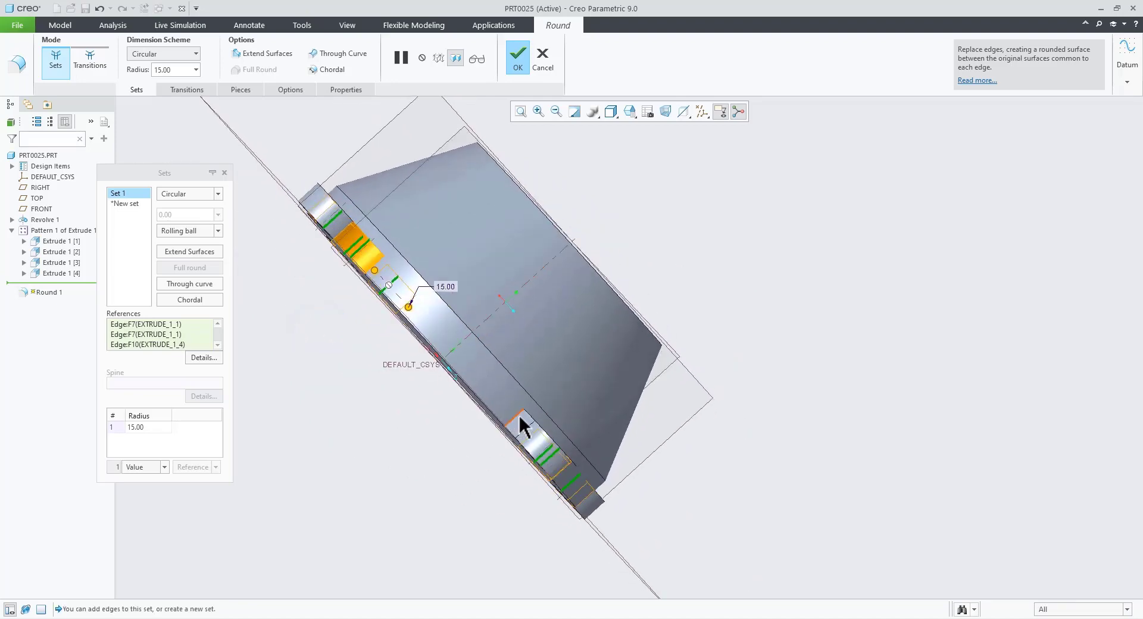
left_click(519, 417, "ctrl")
key("ctrl+d")
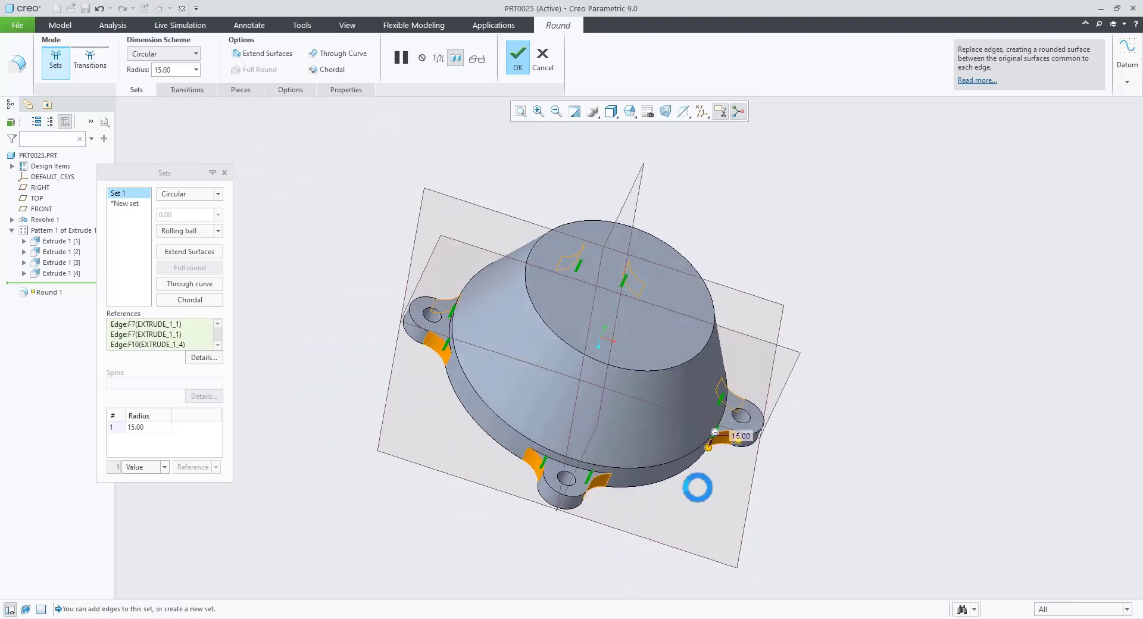
mouse_move(774, 333)
middle_mouse_down()
mouse_move(758, 306)
mouse_move(748, 347)
mouse_move(752, 302)
middle_mouse_up()
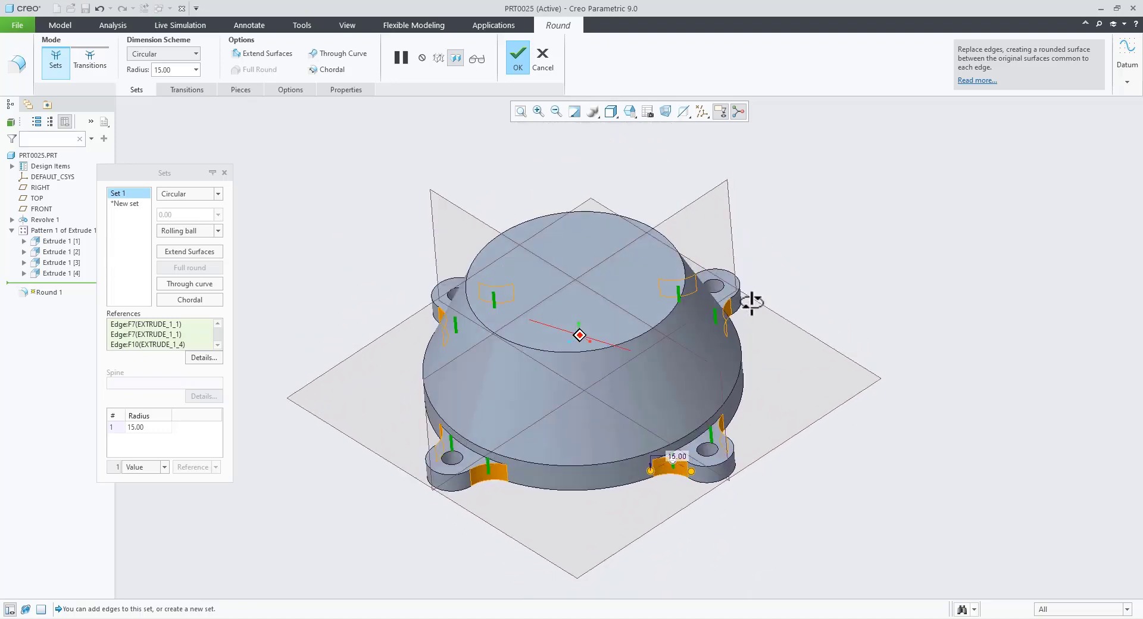
left_click(522, 55)
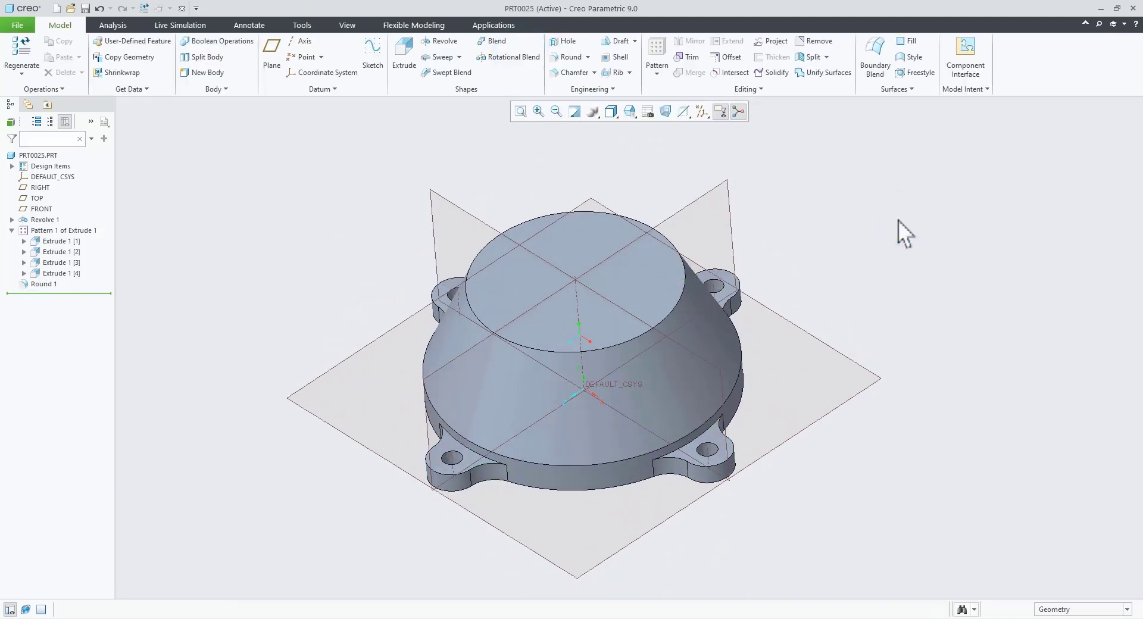
key("ctrl+d")
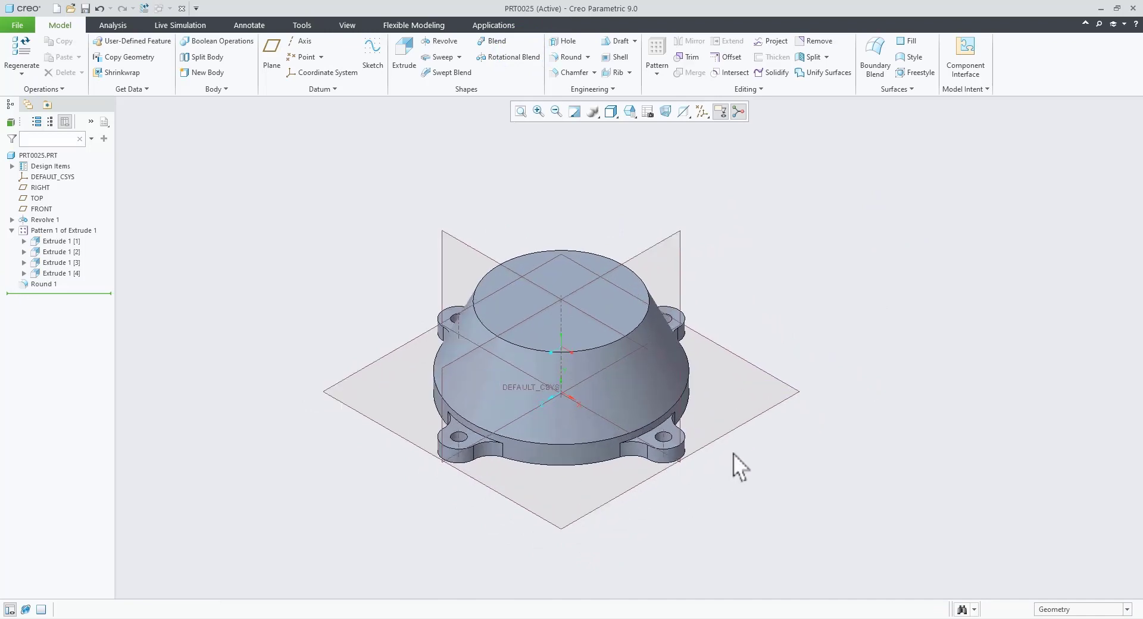
- Study the pipe layout and heights in the reference drawing, and start a sketch on the FRONT plane
middle_click_drag(733, 453, 691, 531)
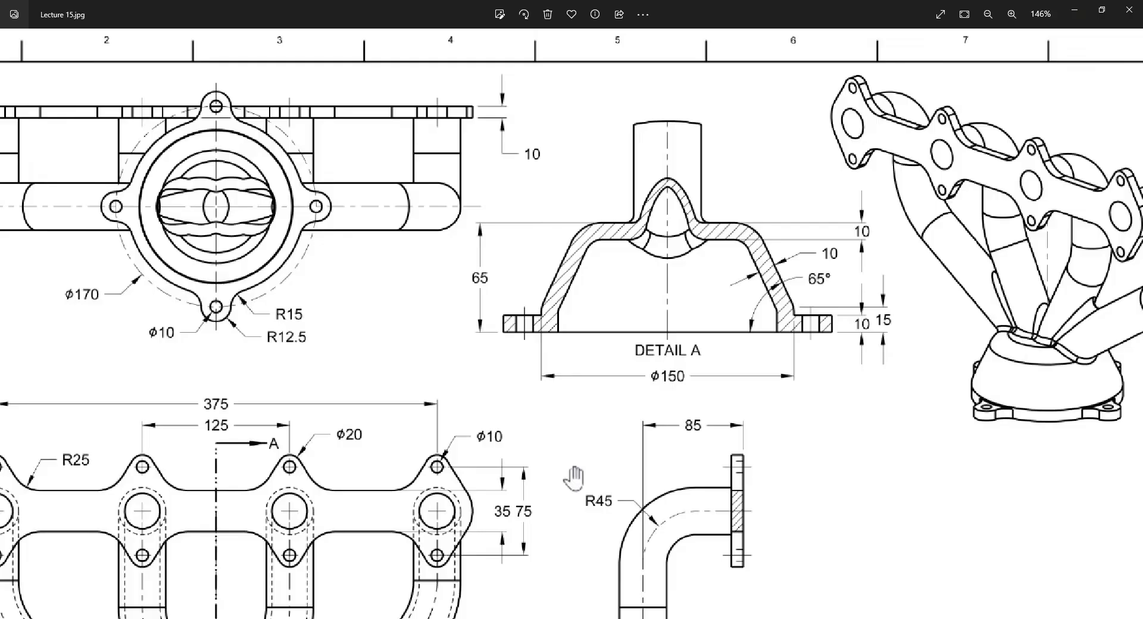
scroll(677, 388, "down", 3)
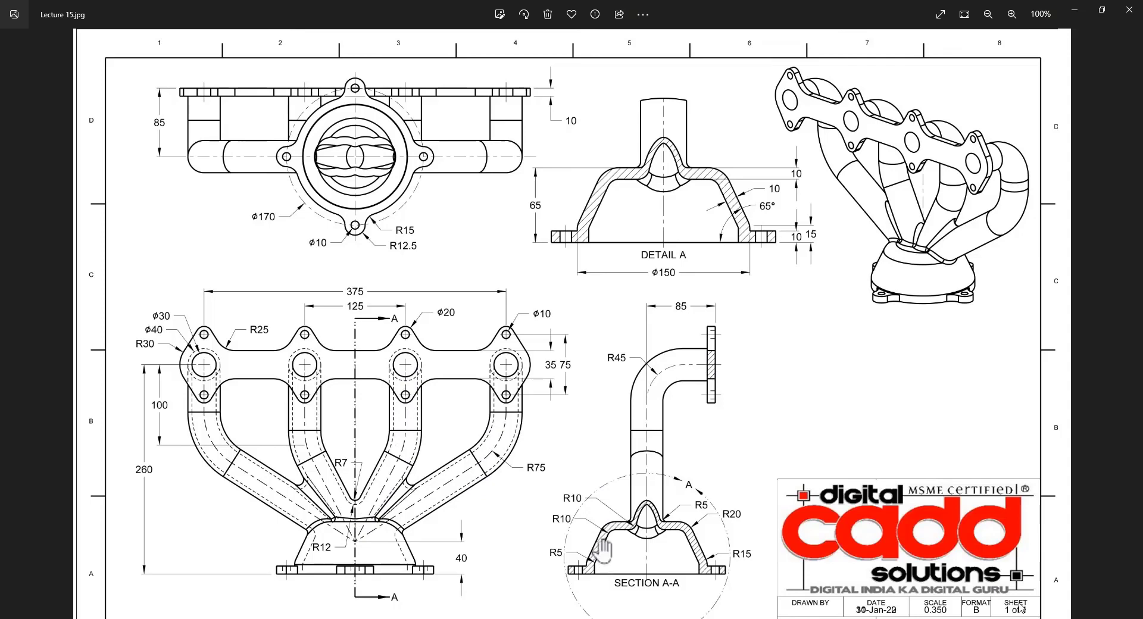
scroll(743, 441, "down", 5)
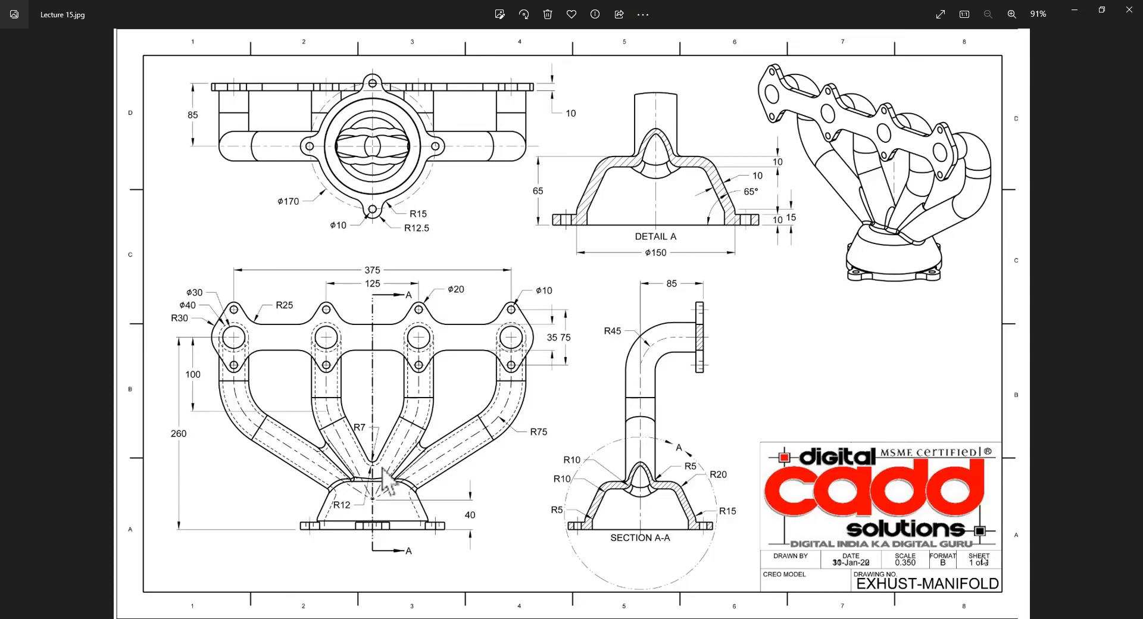
scroll(387, 479, "up", 2)
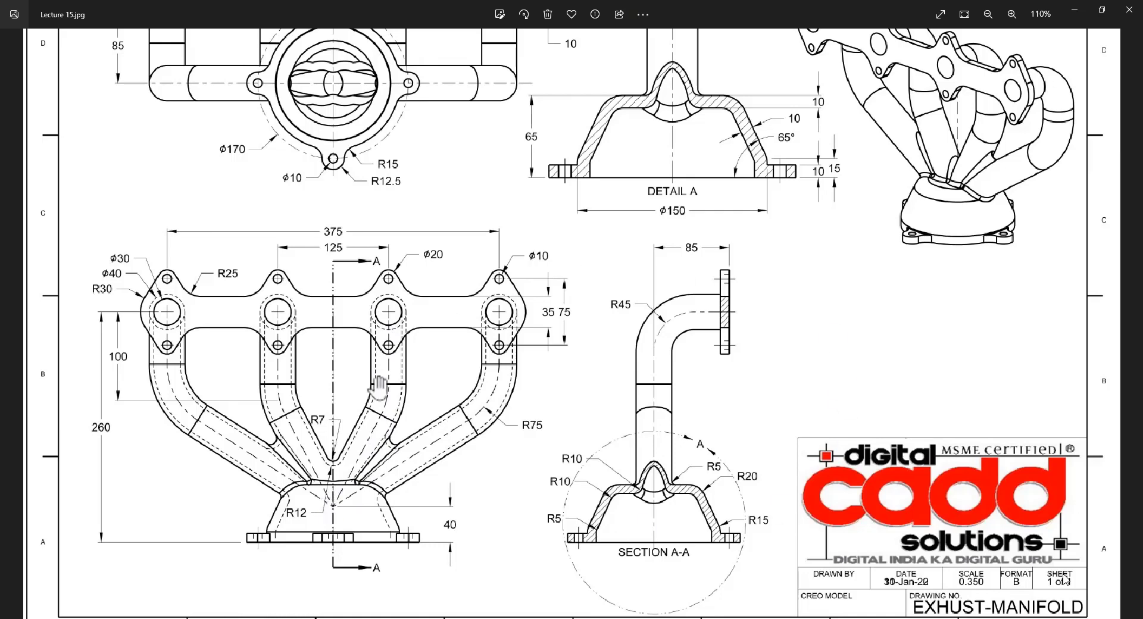
scroll(447, 379, "down", 3)
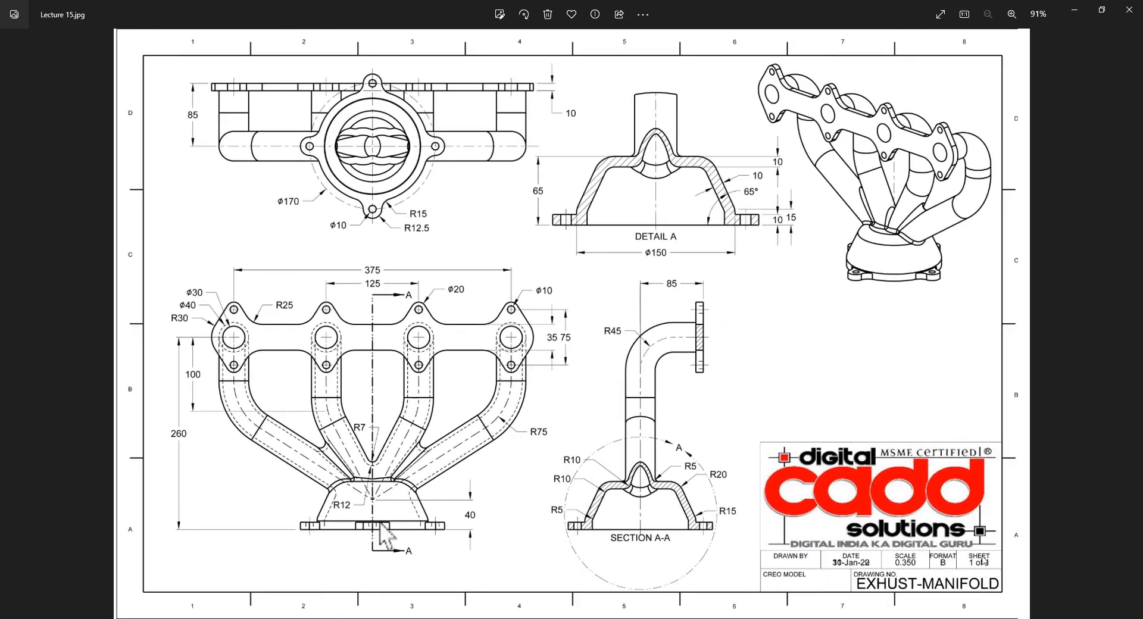
left_click(410, 618)
scroll(649, 547, "down", 3)
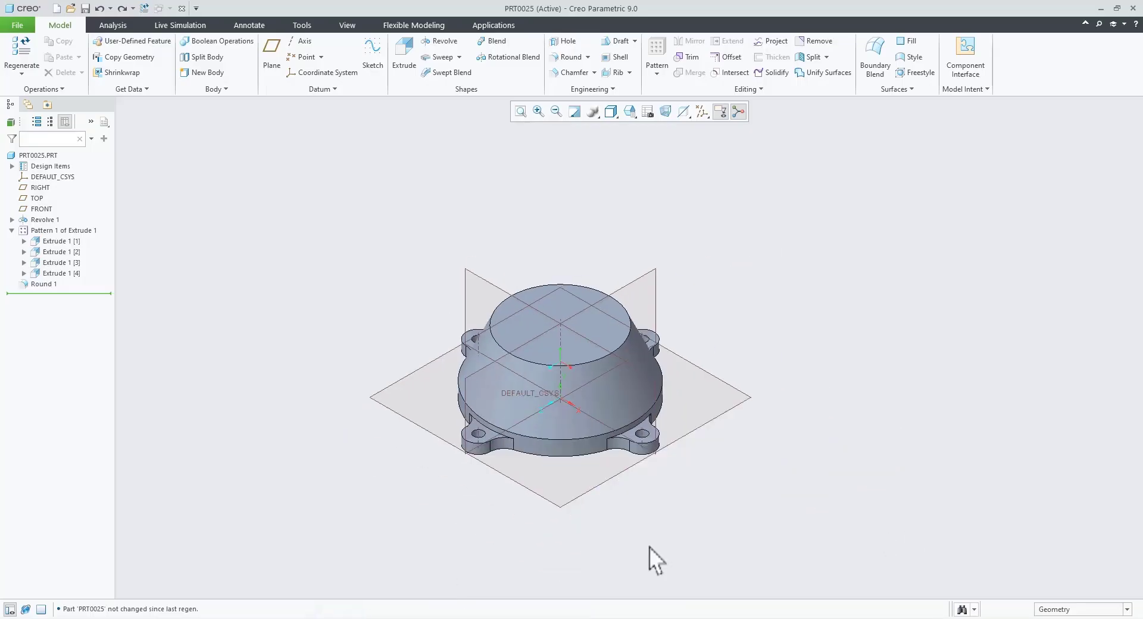
left_click(487, 279)
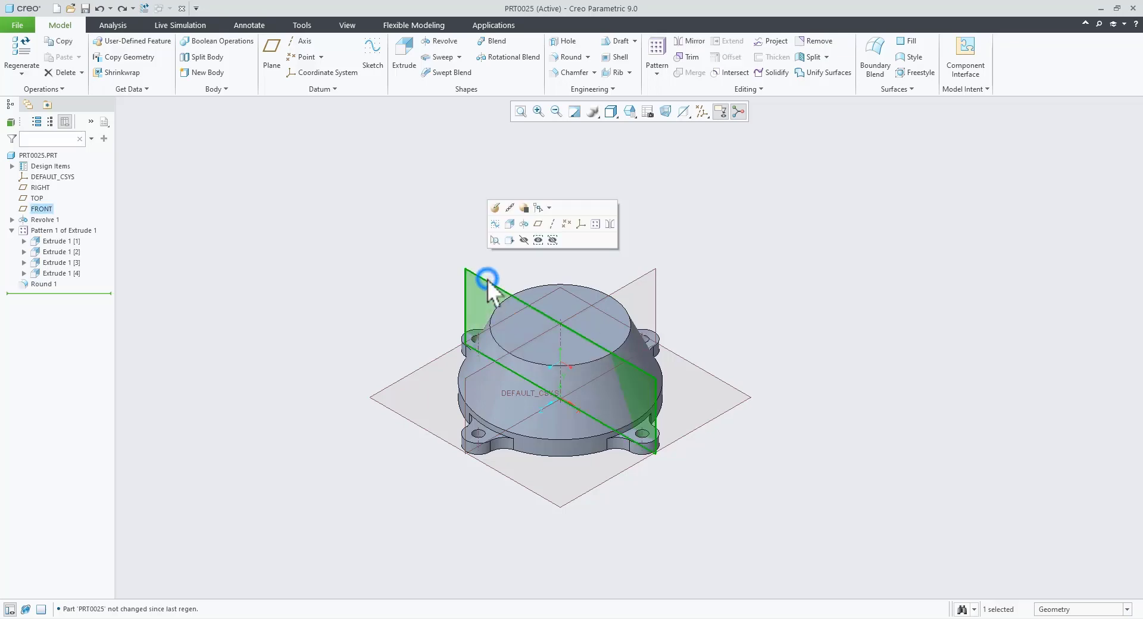
left_click(495, 239)
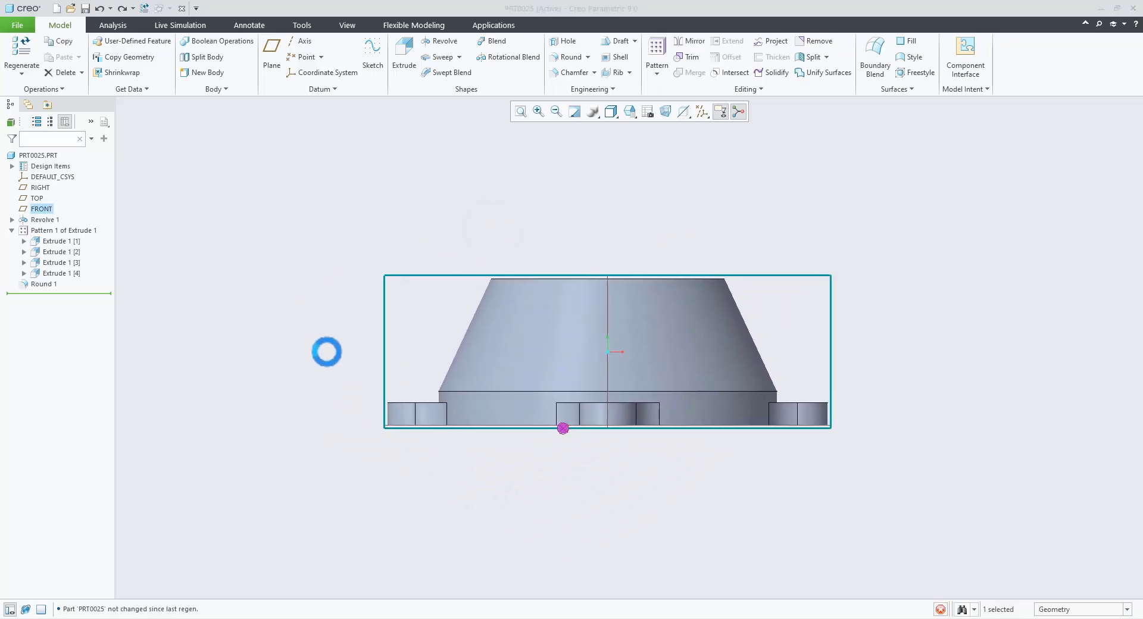
- Sketch a horizontal centerline above the base and set its height from the base's bottom to 260 mm, as in the reference drawing
right_click(716, 209)
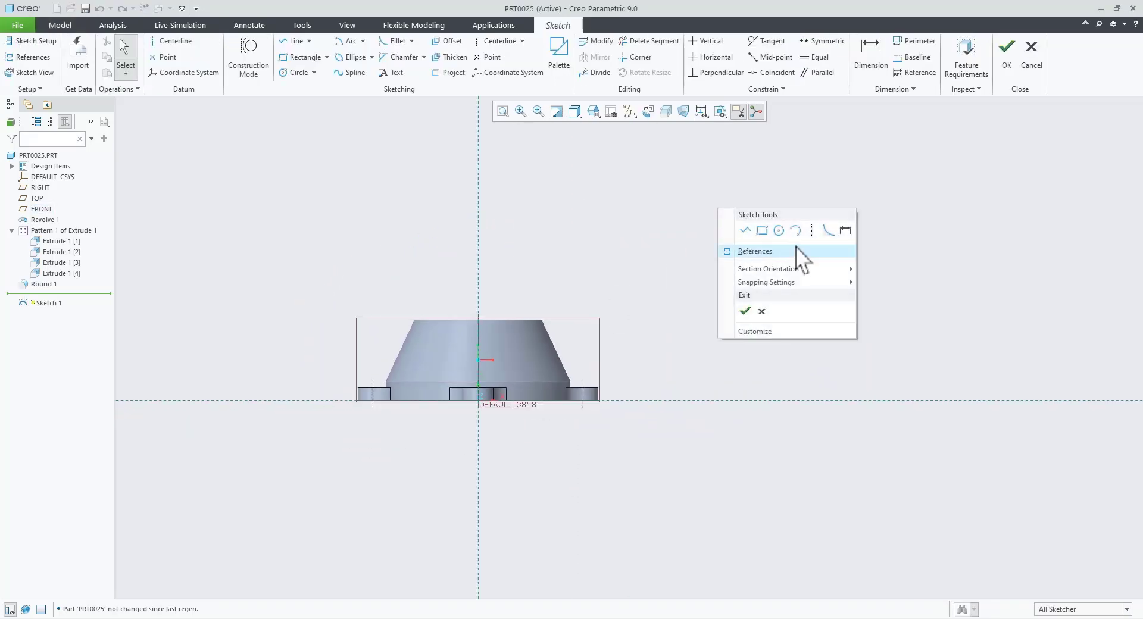
left_click(804, 233)
left_click(322, 161)
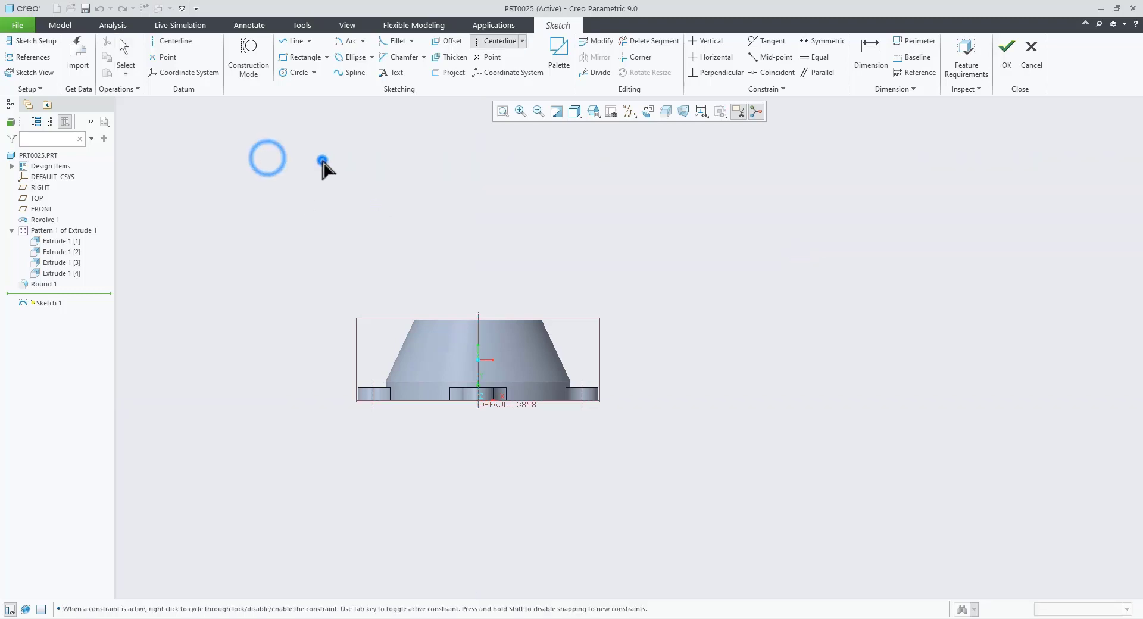
middle_click(717, 247)
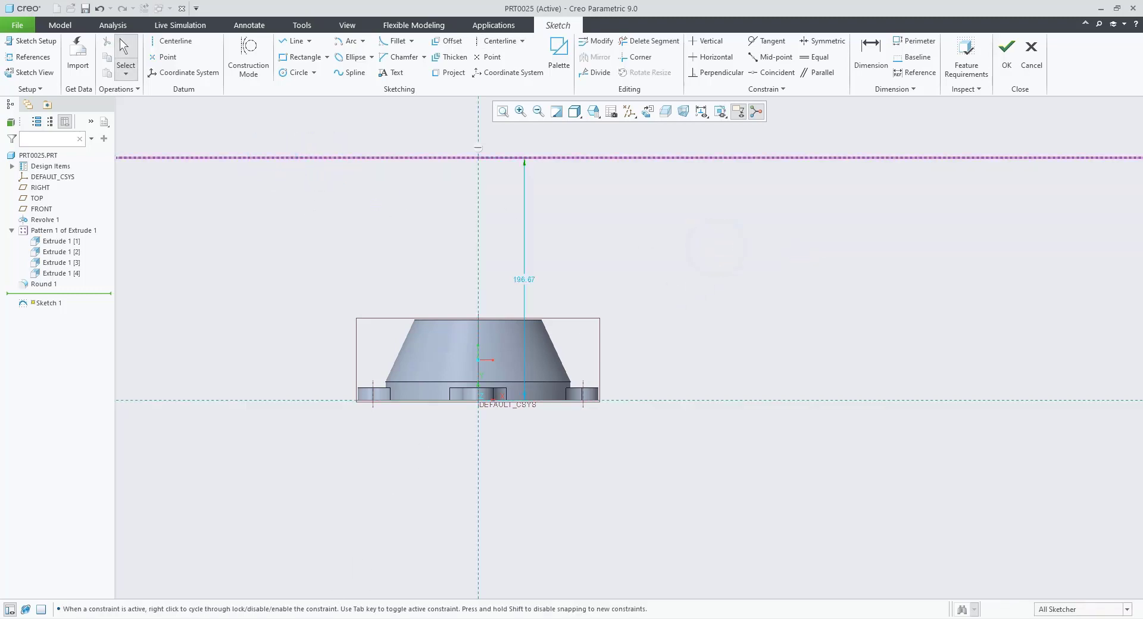
key("alt+Tab")
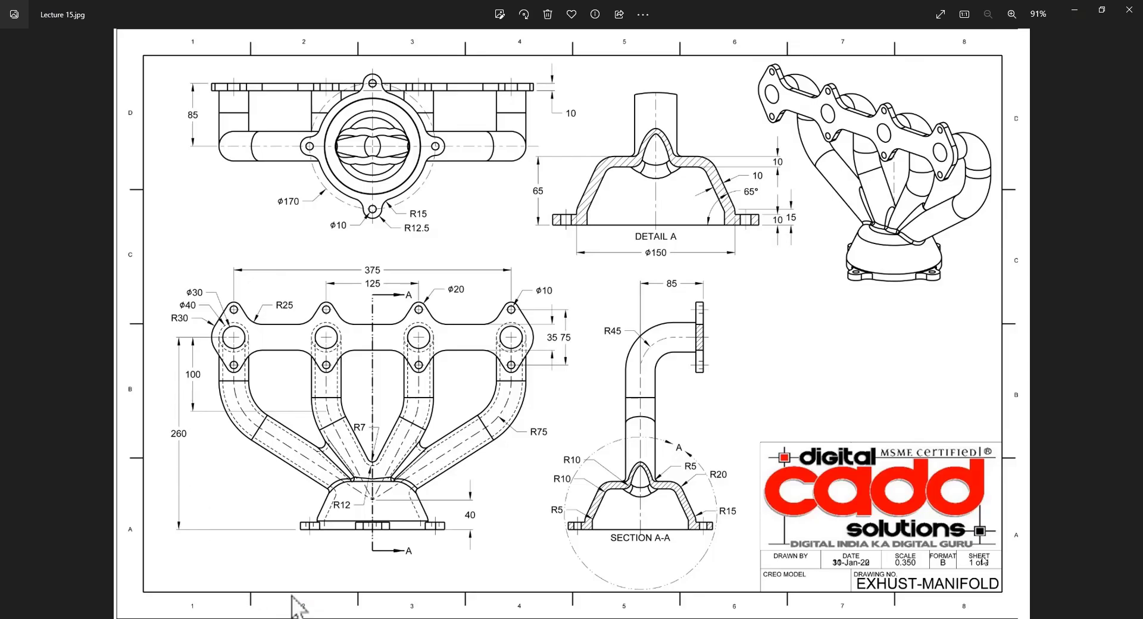
key("alt+Tab")
left_click_drag(526, 280, 848, 277)
type("260")
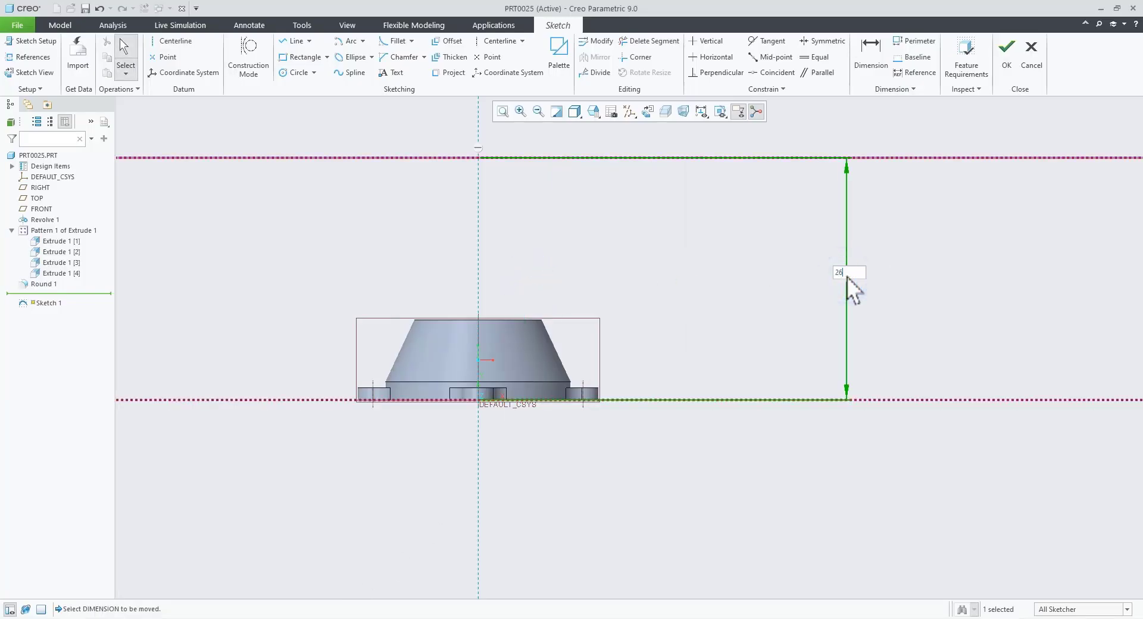
key("Return")
- Sketch a vertical line about 121 mm down from the horizontal centerline, about 176 mm off the base axis, continuing diagonally to the axis inside the base
scroll(857, 292, "up", 3)
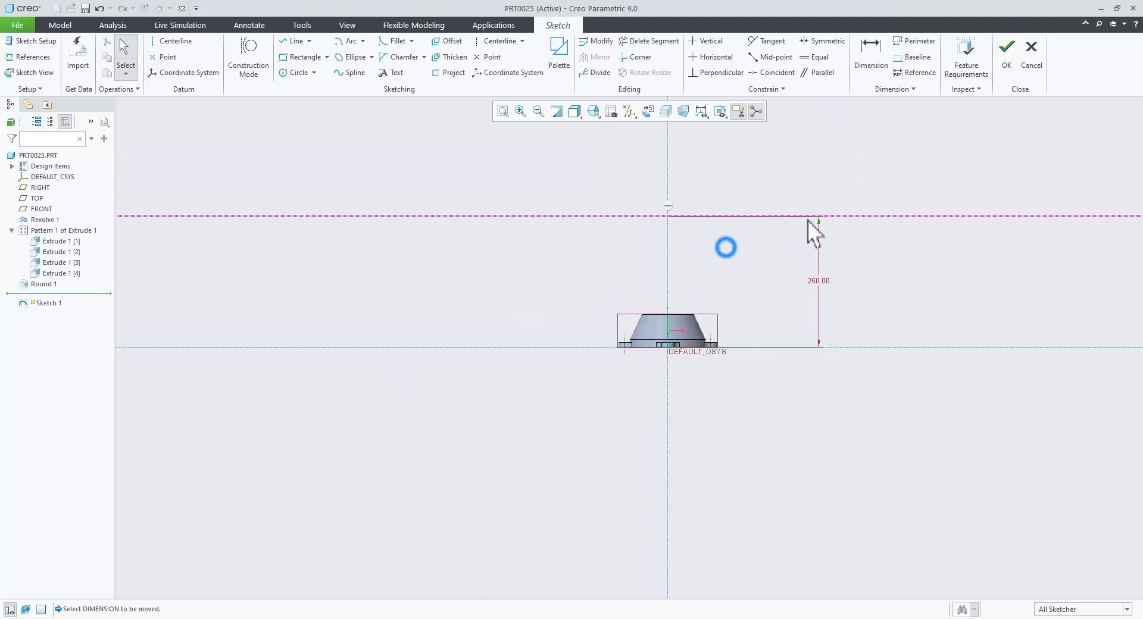
scroll(807, 220, "down", 3)
left_click(292, 39)
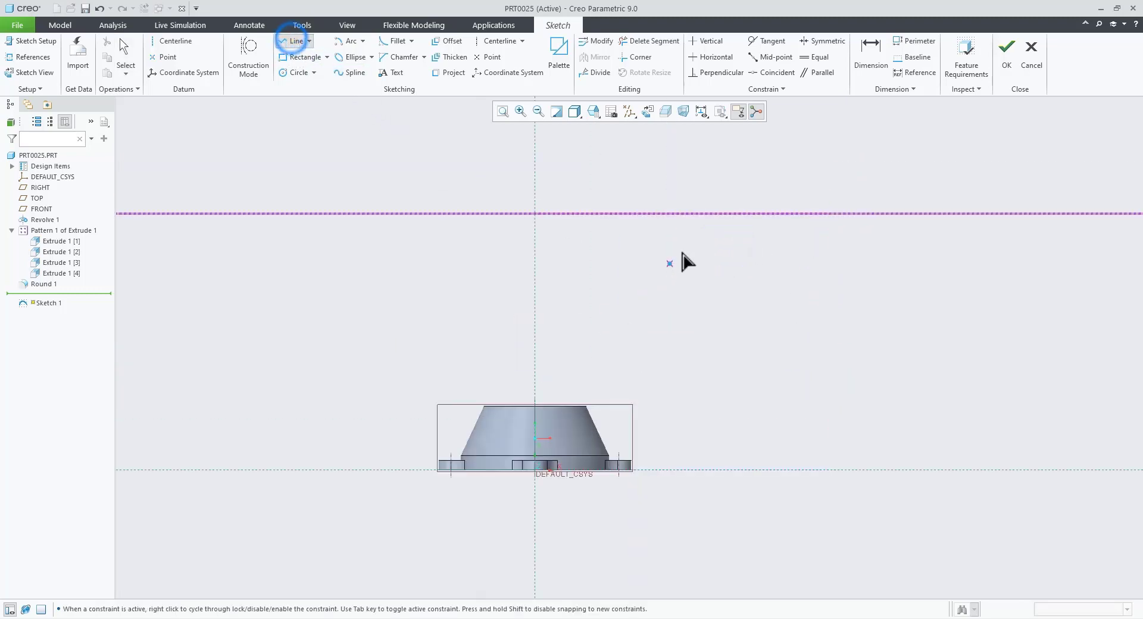
left_click(708, 213)
left_click(708, 332)
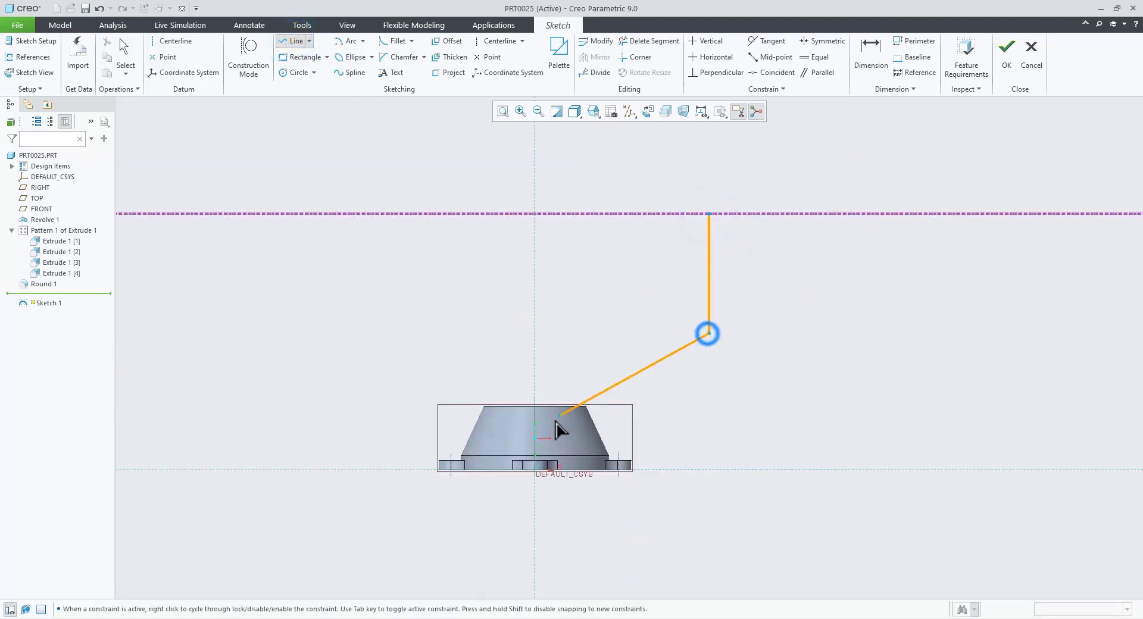
left_click(535, 438)
middle_click(610, 529)
middle_click(613, 527)
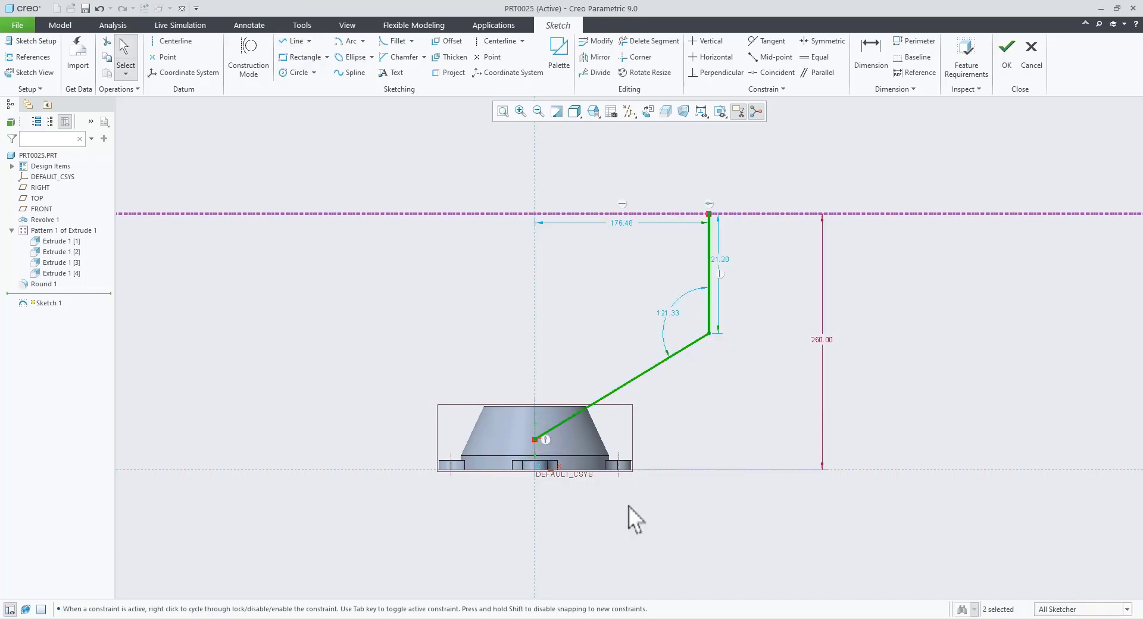
scroll(745, 269, "down", 1)
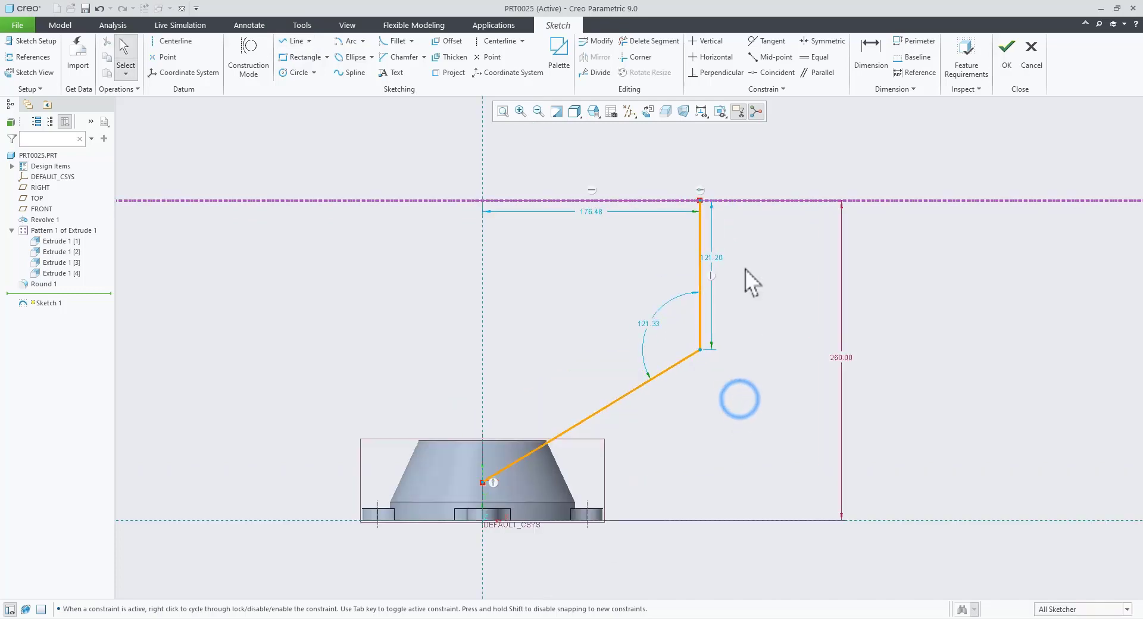
- Add a vertical centerline through the base's axis in the pipe path sketch
right_click(814, 230)
left_click(906, 252)
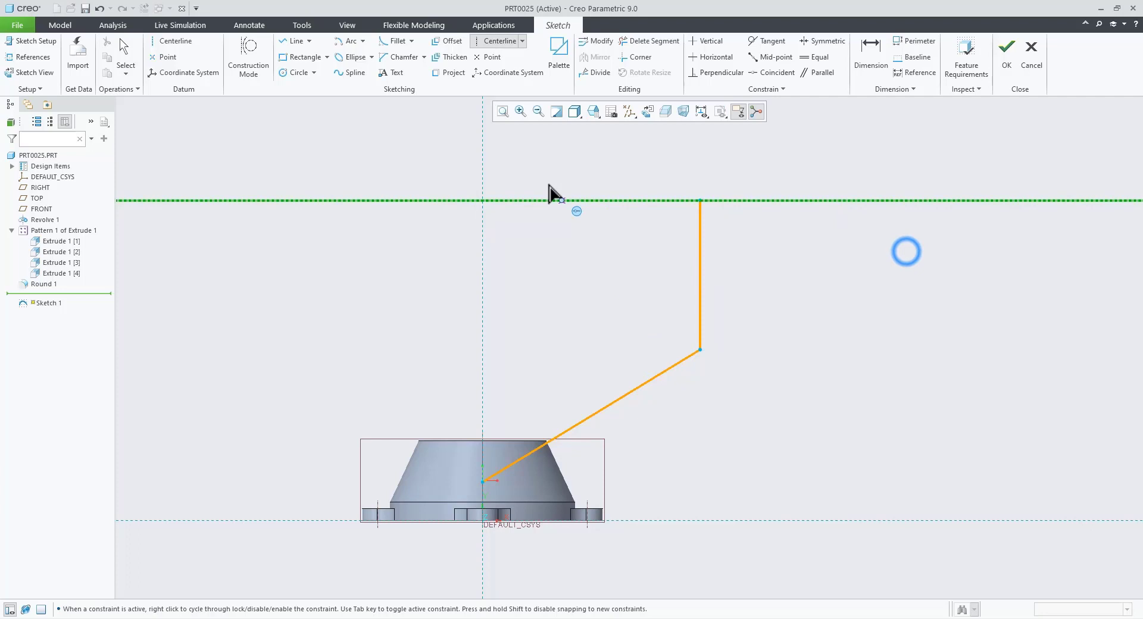
left_click(484, 143)
left_click(484, 184)
middle_click(543, 326)
left_click(557, 304)
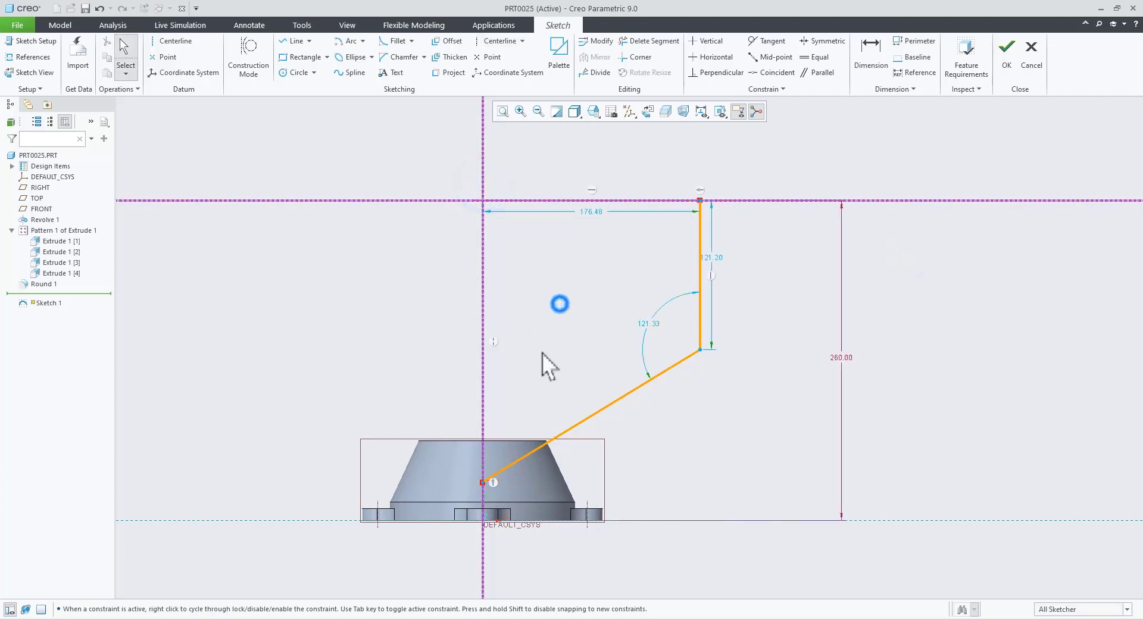
- Check the outer pipe spacing in the reference drawing and dimension the vertical line symmetrically about the vertical centerline at 375 mm
left_click(301, 616)
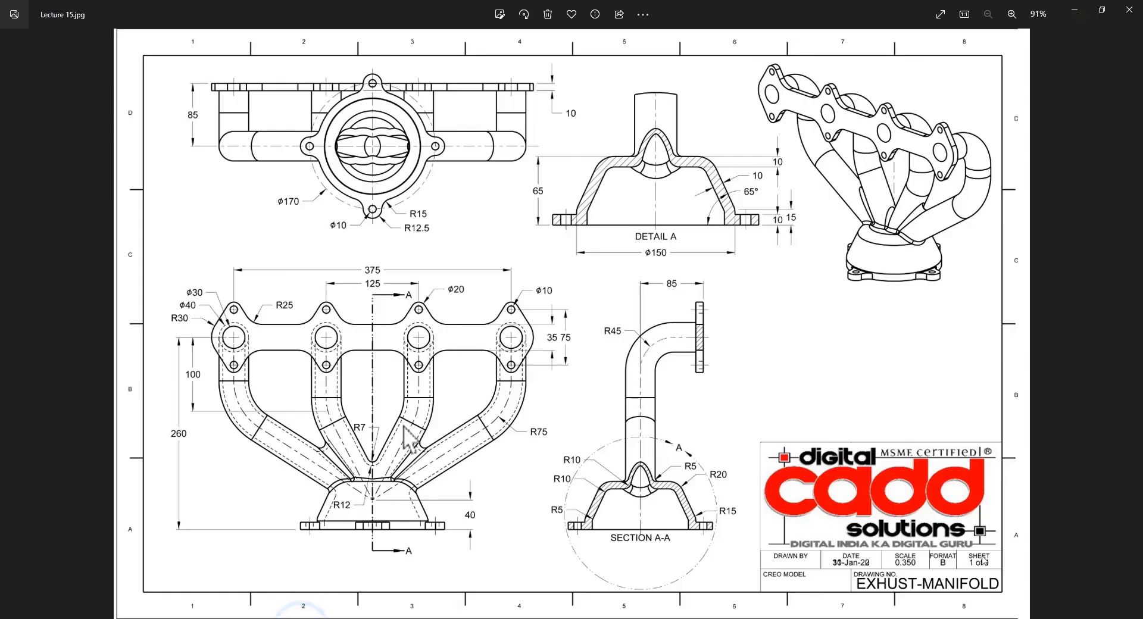
scroll(530, 393, "up", 2)
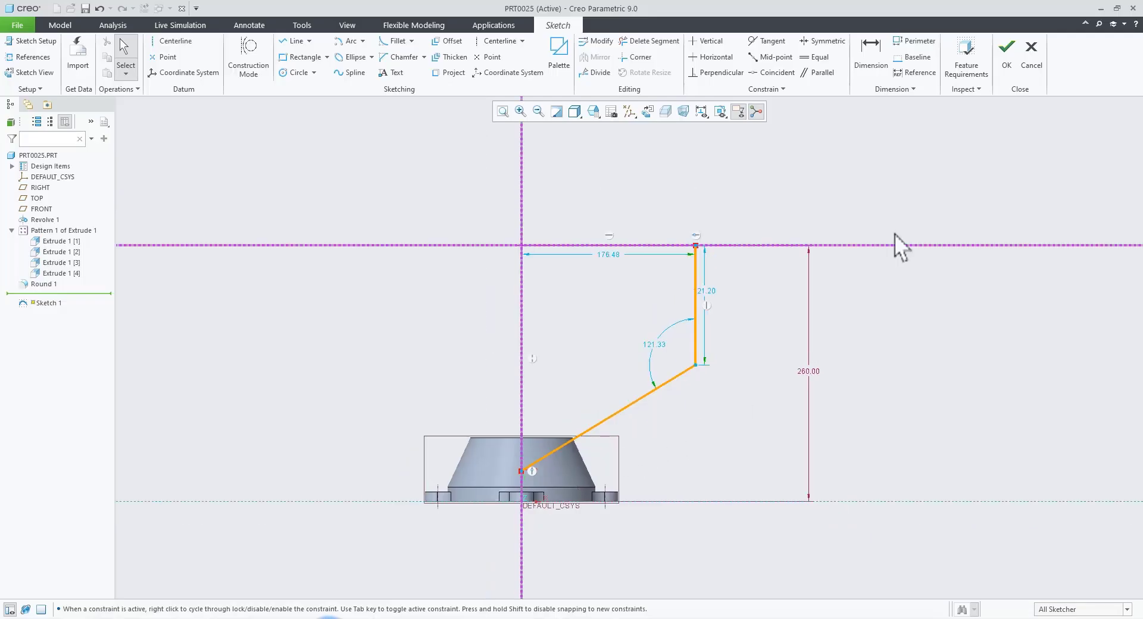
left_click(875, 64)
left_click(521, 300)
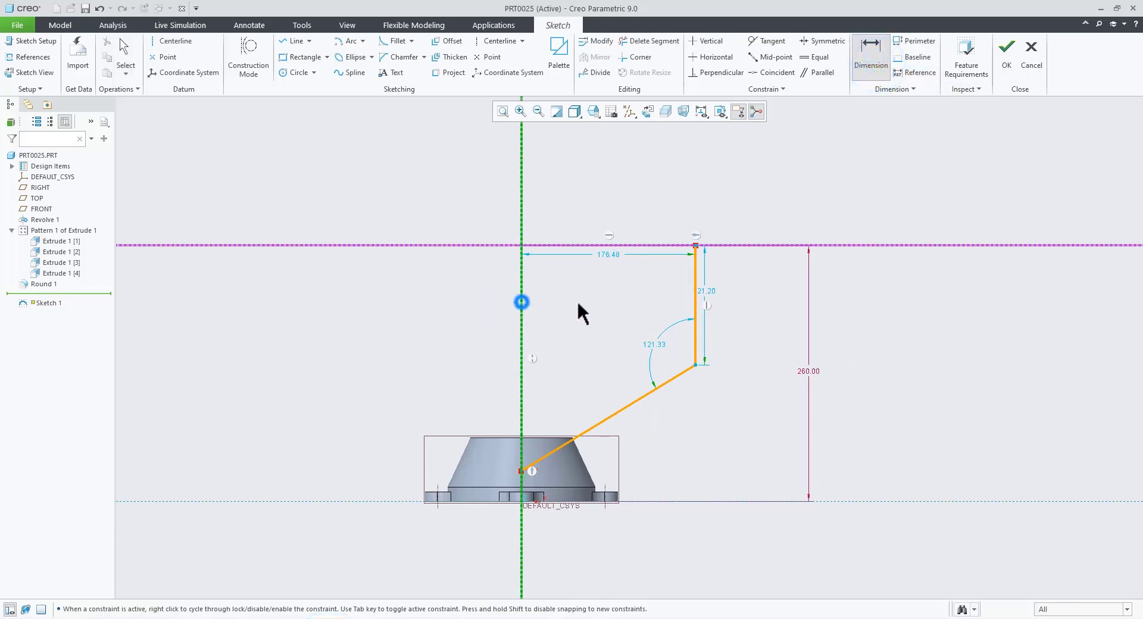
left_click(696, 277)
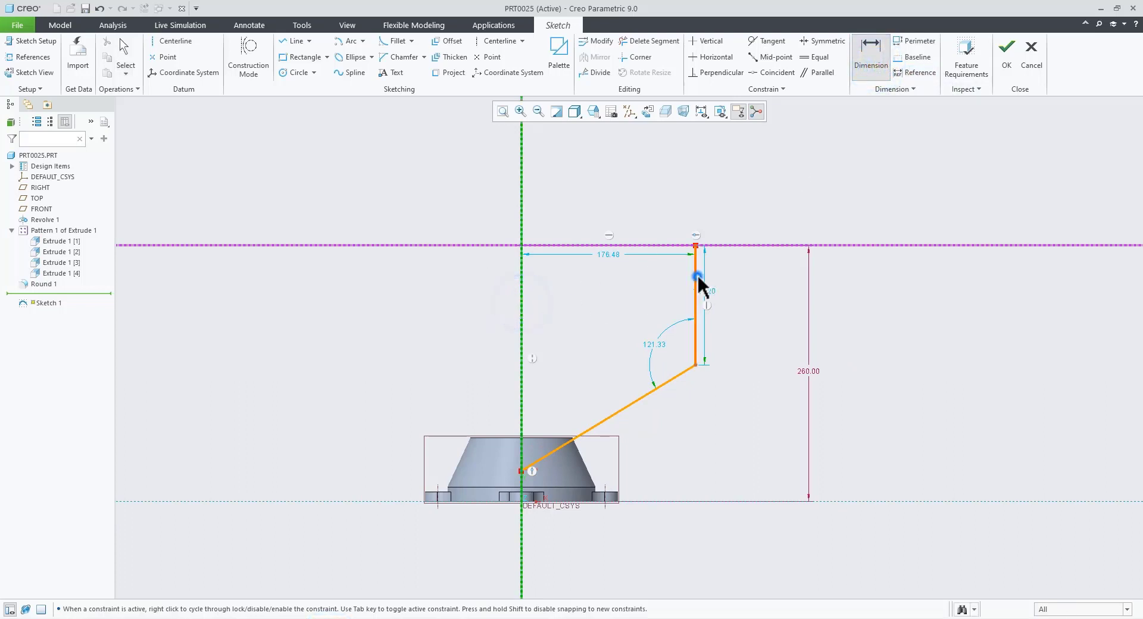
left_click(524, 305)
middle_click(572, 184)
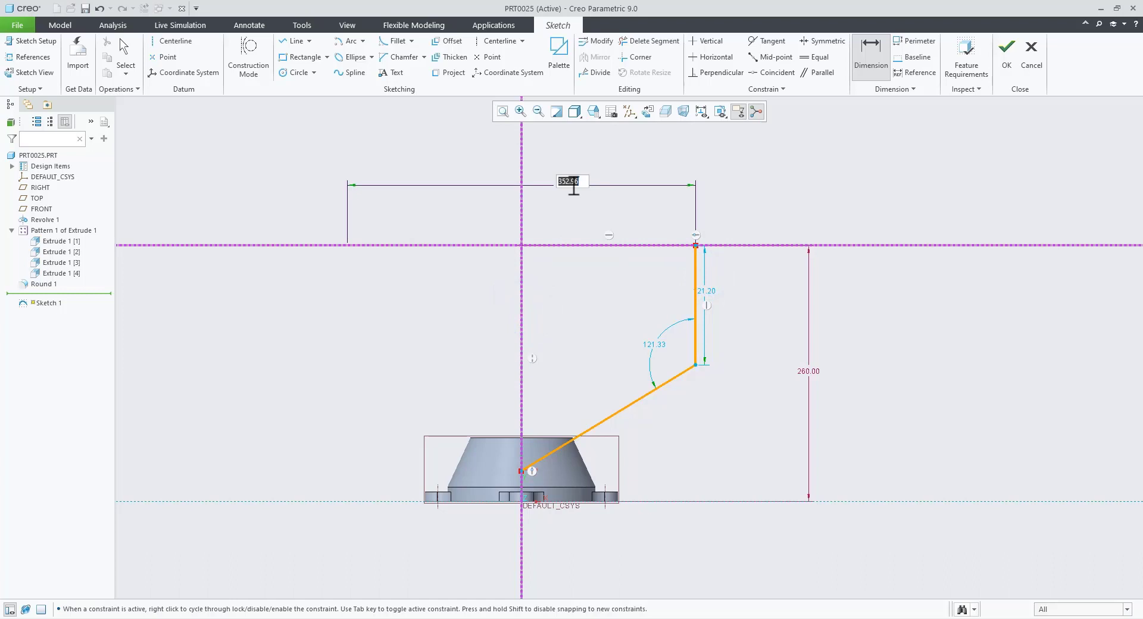
type("375")
key("Return")
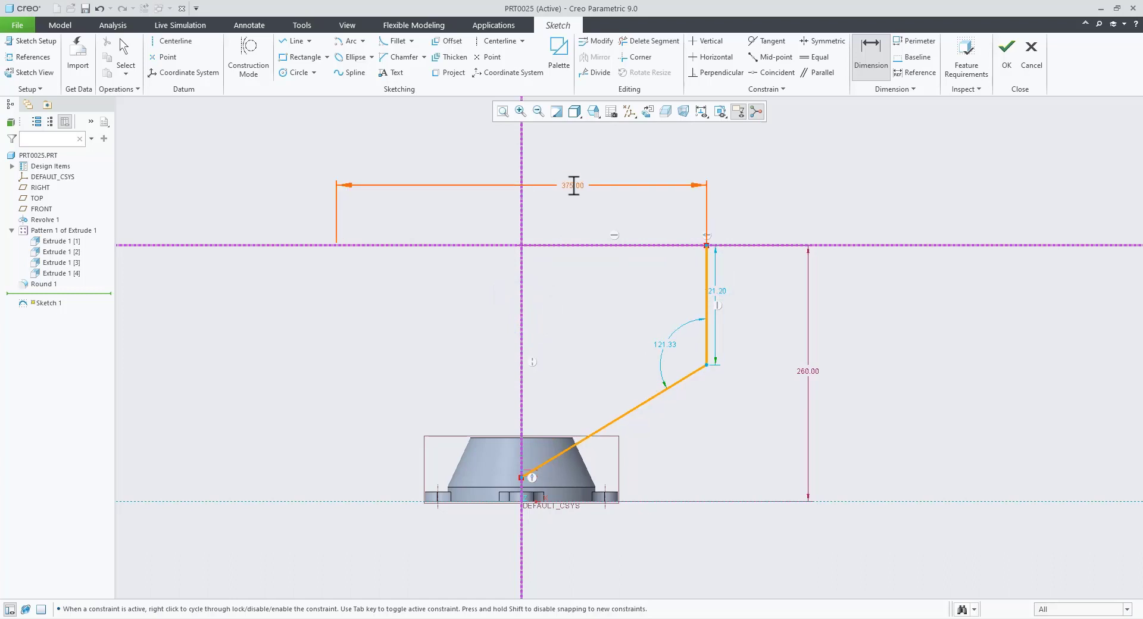
- Check the pipe bend in the reference drawing and fillet the corner between the vertical and diagonal lines with a radius of about 35 mm
left_click(304, 618)
scroll(227, 341, "up", 2)
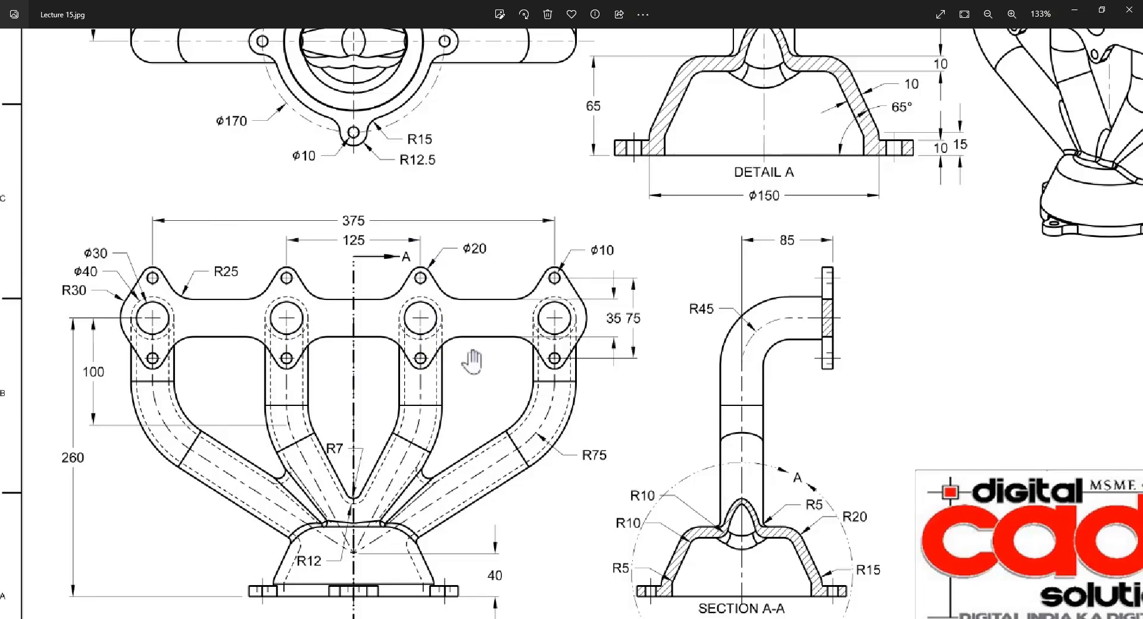
key("alt+Tab")
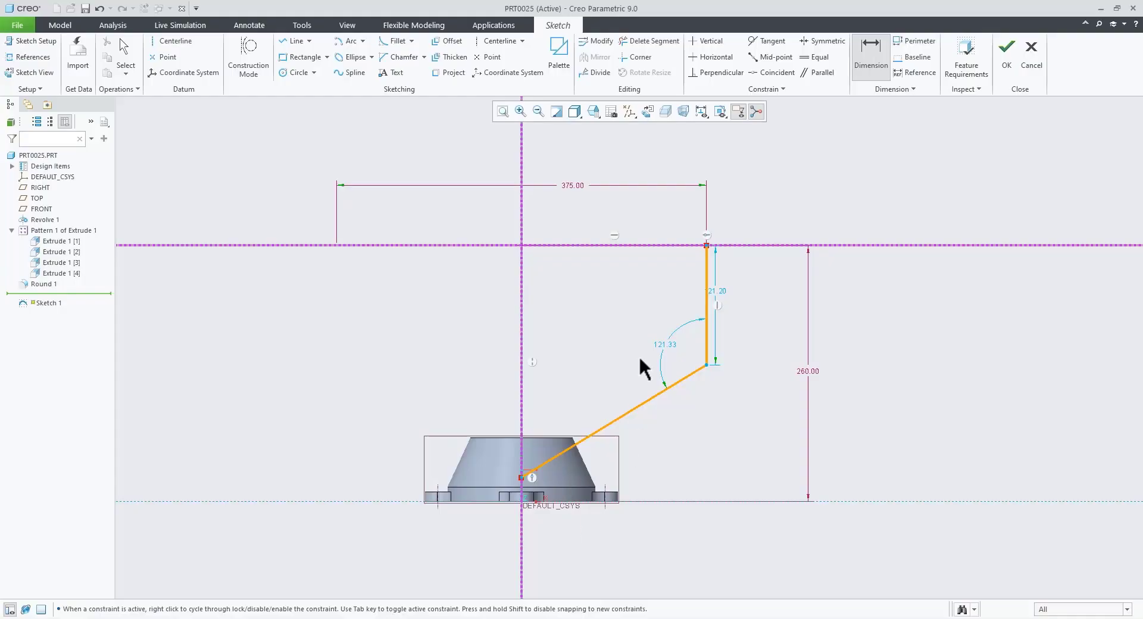
middle_click(588, 331)
scroll(690, 412, "down", 2)
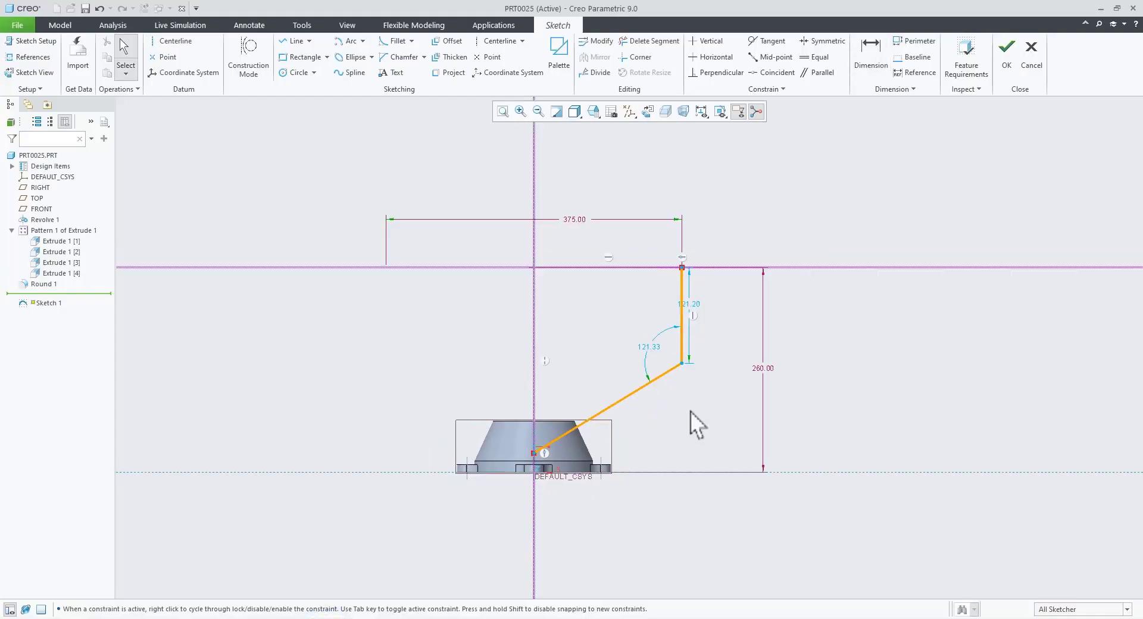
scroll(690, 411, "up", 2)
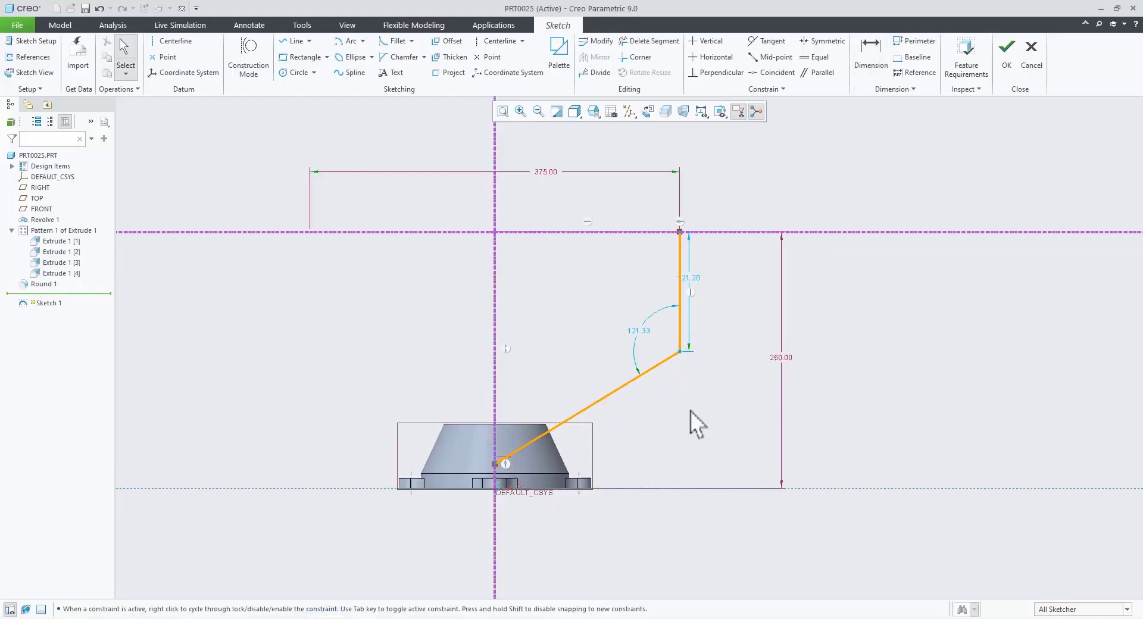
left_click(395, 40)
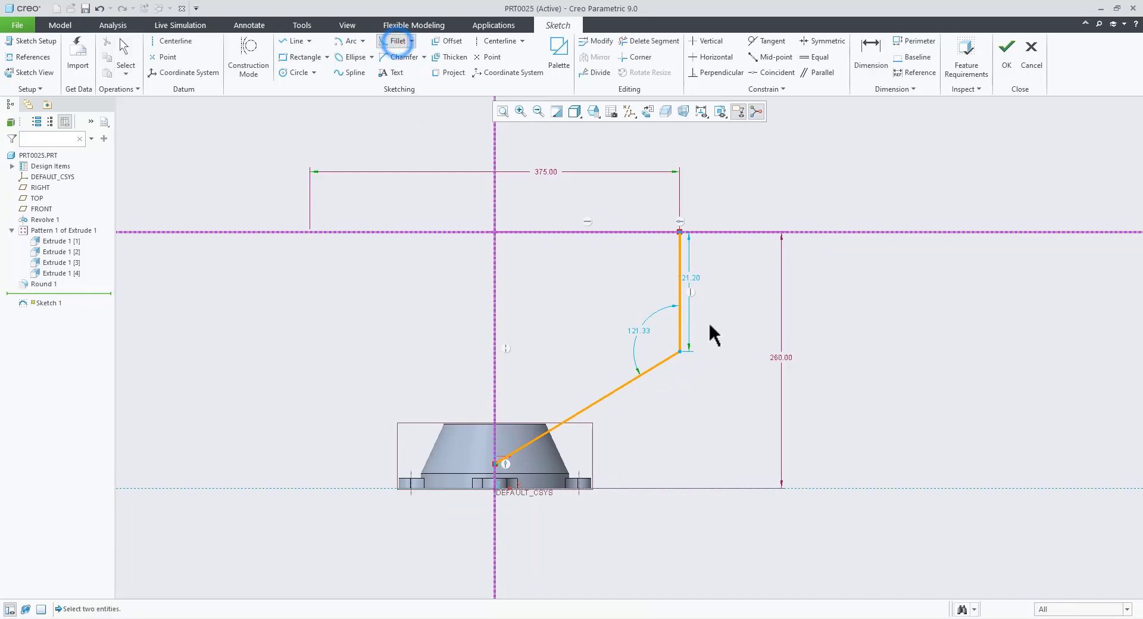
left_click(663, 358)
middle_click(700, 426)
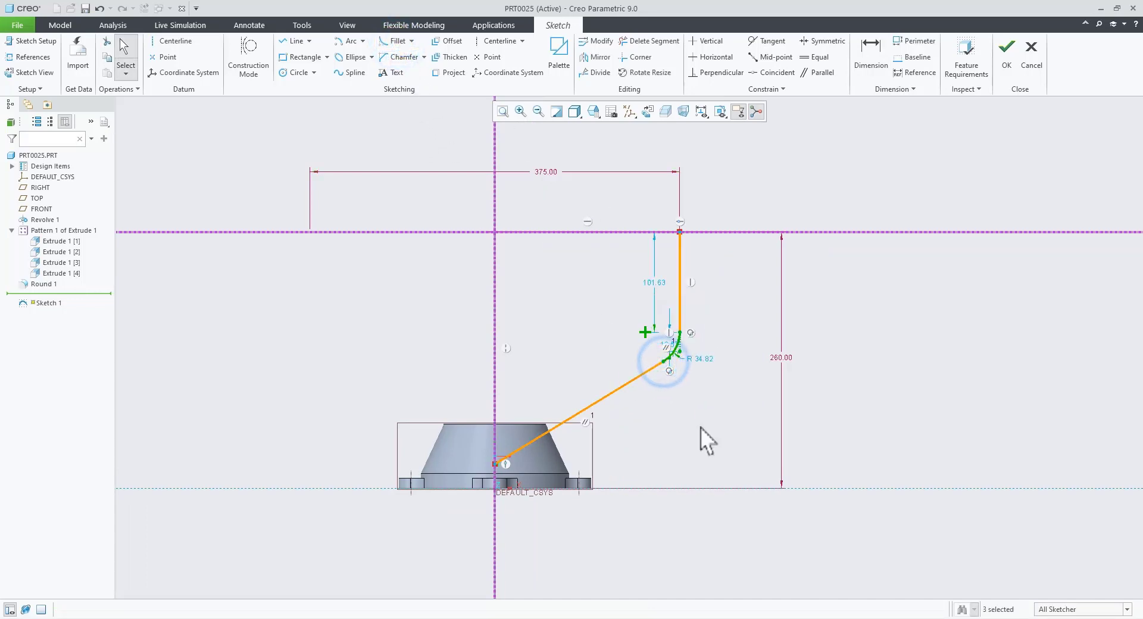
- Dimension the height of the diagonal line's lower end from the base's bottom
left_click(870, 56)
left_click(552, 486)
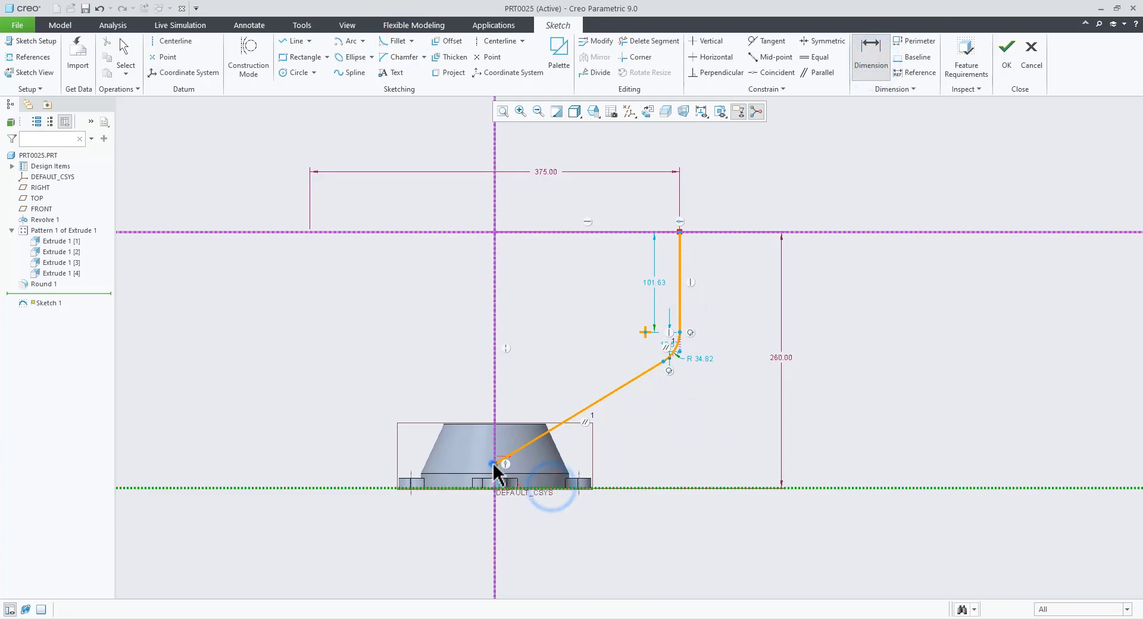
left_click(498, 465)
middle_click(644, 466)
- Look up the pipe junction height in the reference drawing and set the diagonal line's lower end to 40 mm above the base's bottom
left_click(308, 618)
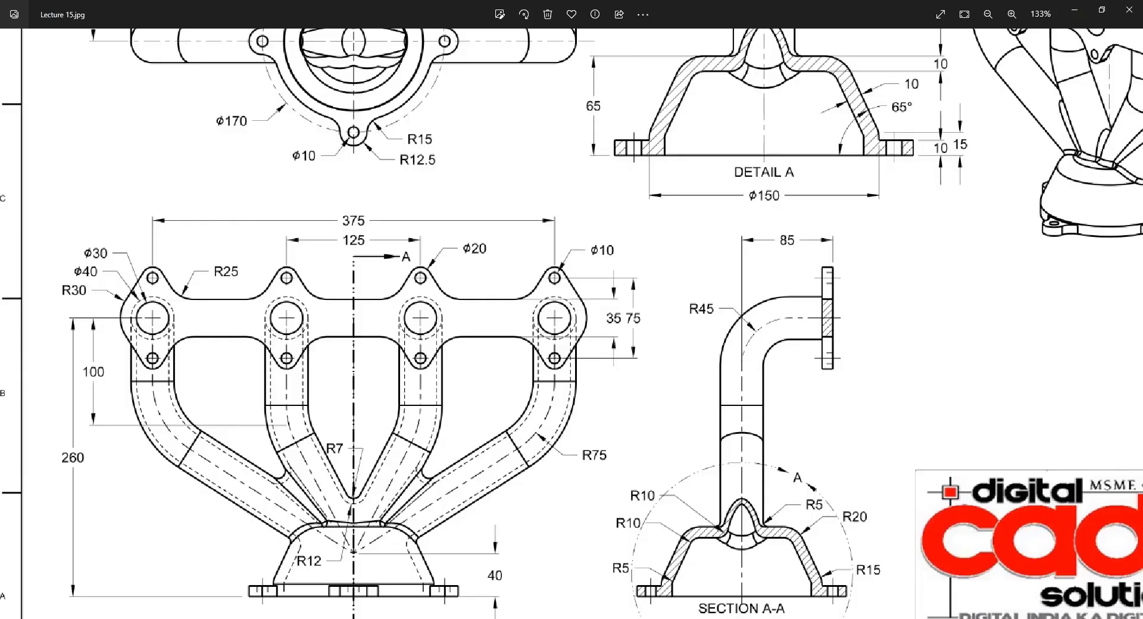
left_click_drag(322, 615, 395, 508)
scroll(428, 510, "up", 2)
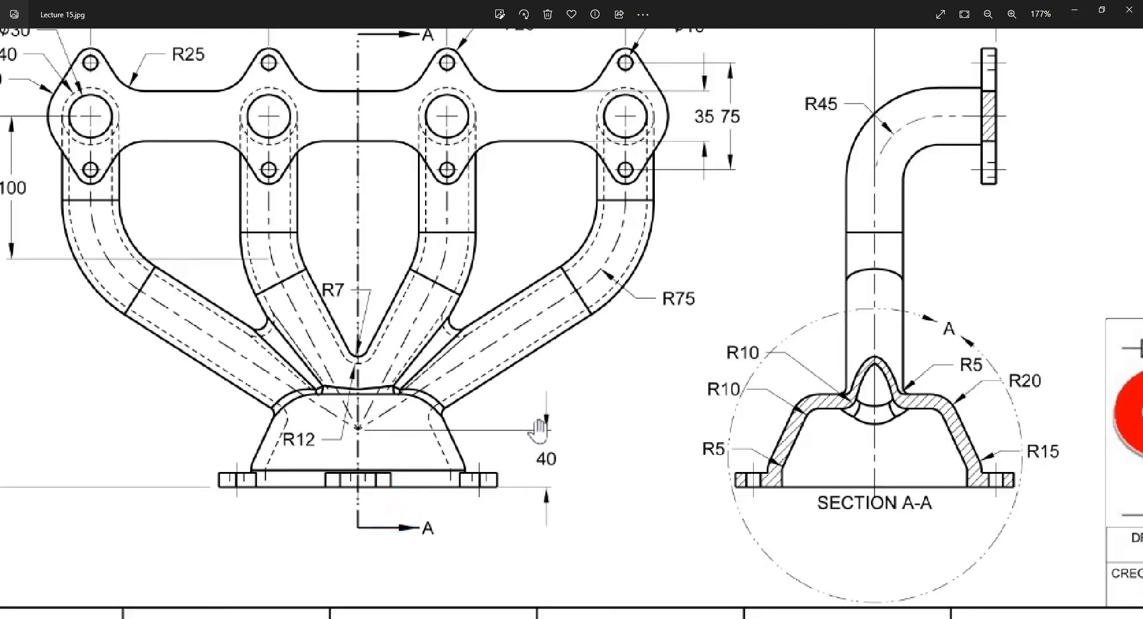
key("alt+Tab")
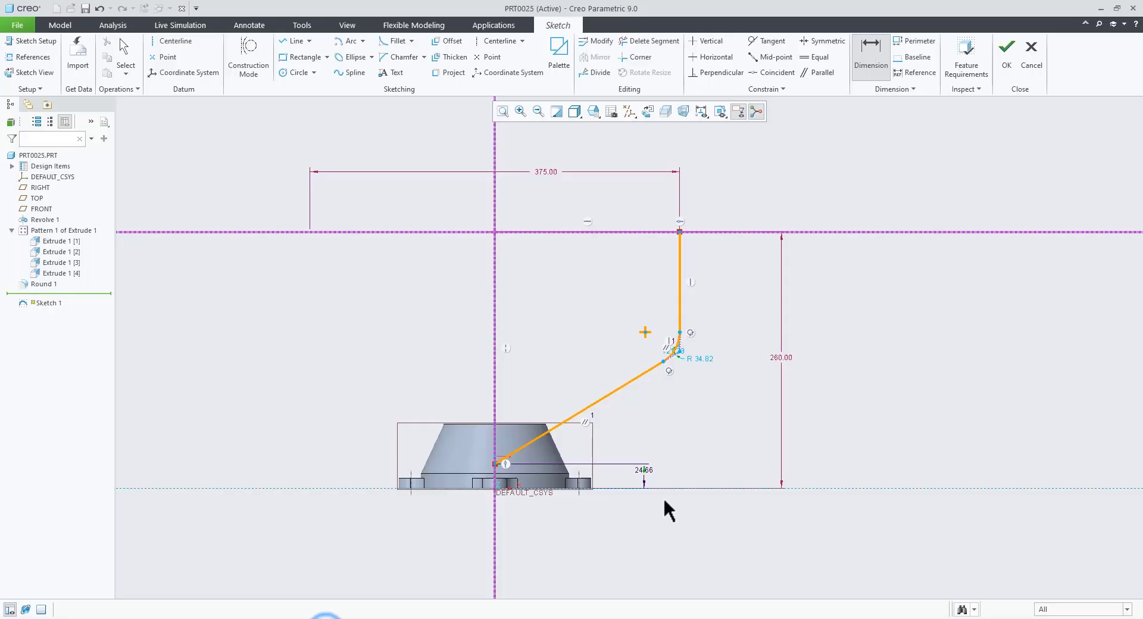
middle_click(660, 501)
scroll(651, 492, "down", 3)
double_click(637, 457)
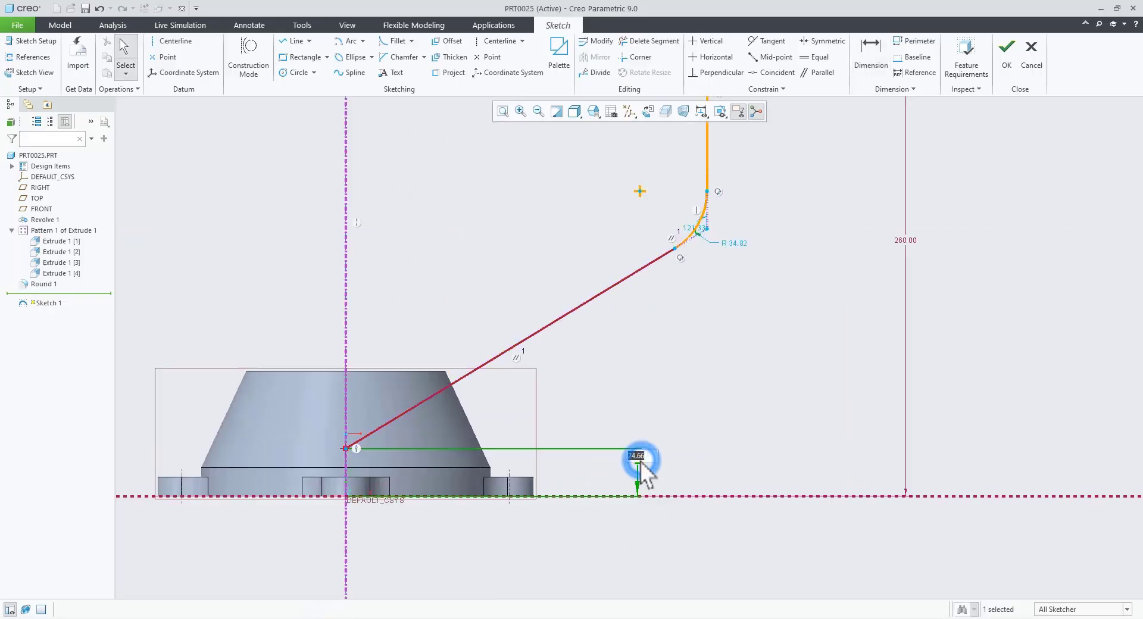
type("40")
key("Return")
scroll(726, 378, "up", 3)
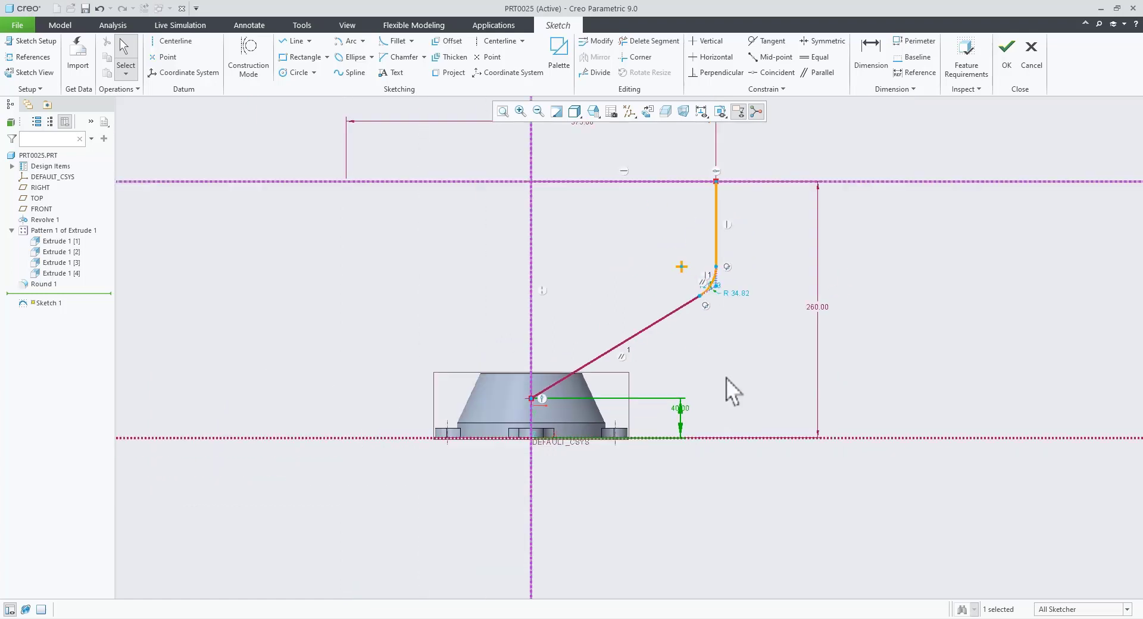
left_click(772, 234)
- Check the reference drawing and dimension the corner point of the bend at 100 mm below the horizontal centerline
scroll(772, 205, "down", 3)
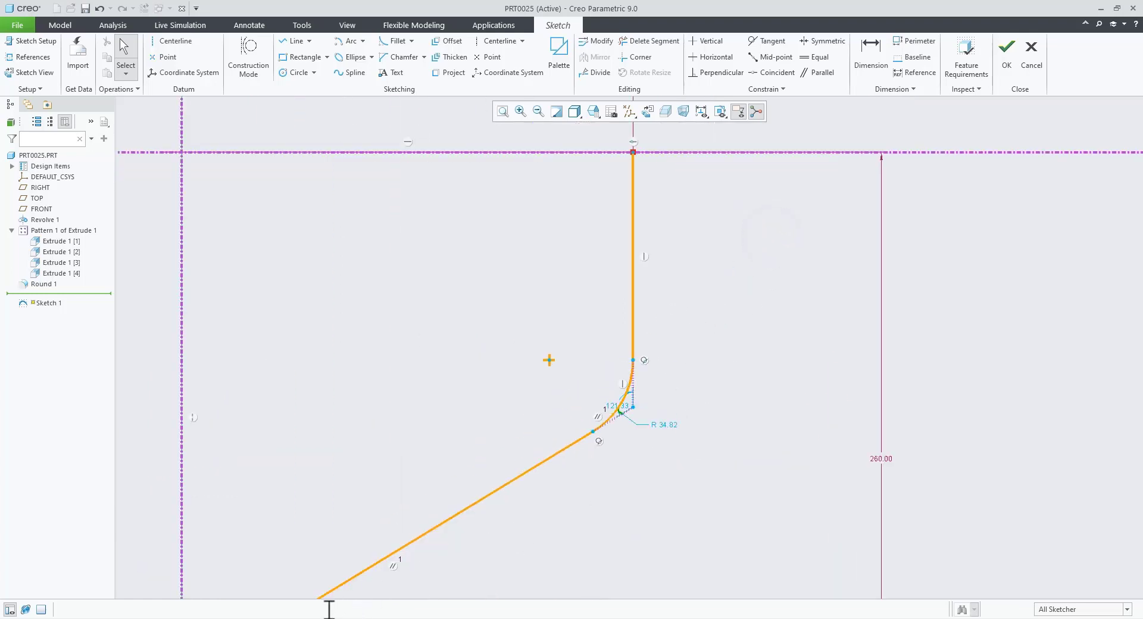
left_click(306, 618)
scroll(463, 310, "down", 4)
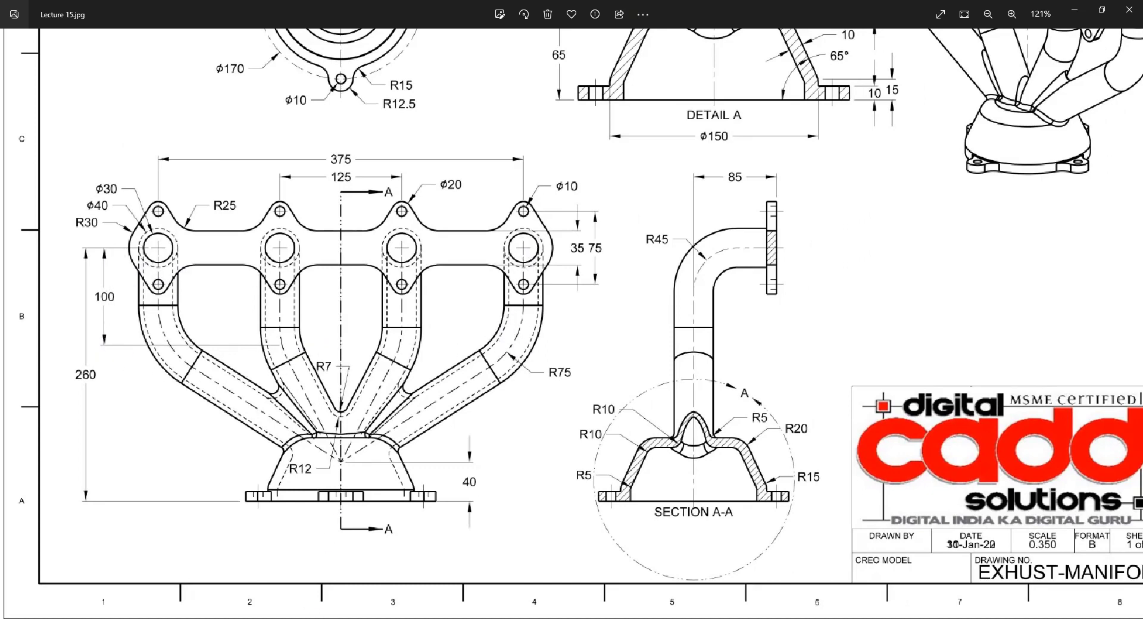
left_click(332, 618)
left_click(870, 56)
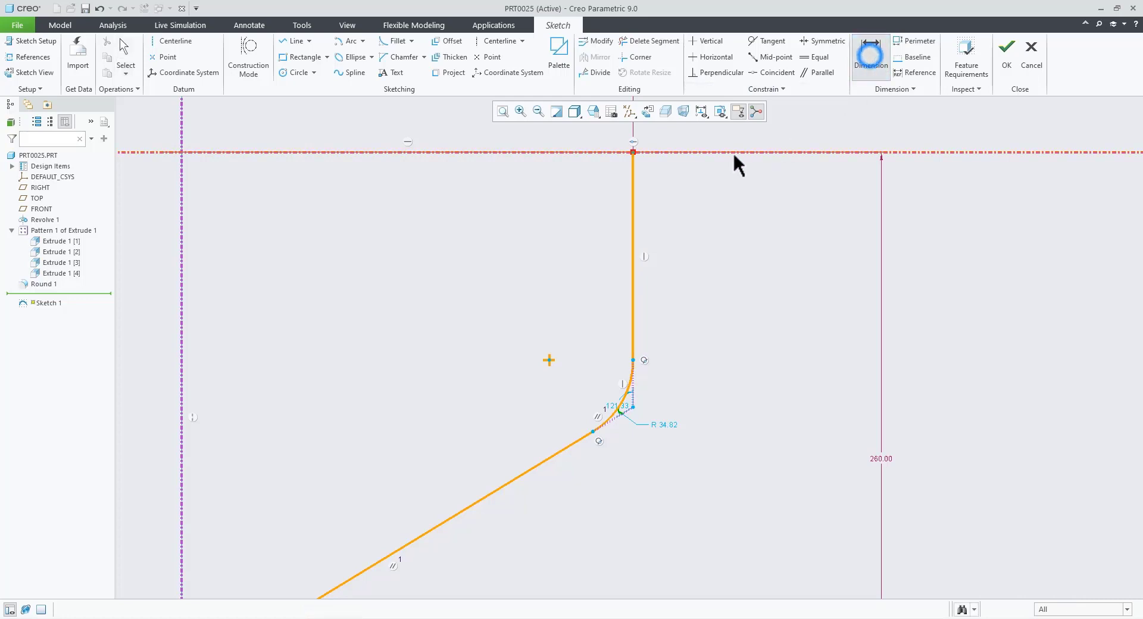
left_click(718, 153)
left_click(632, 407)
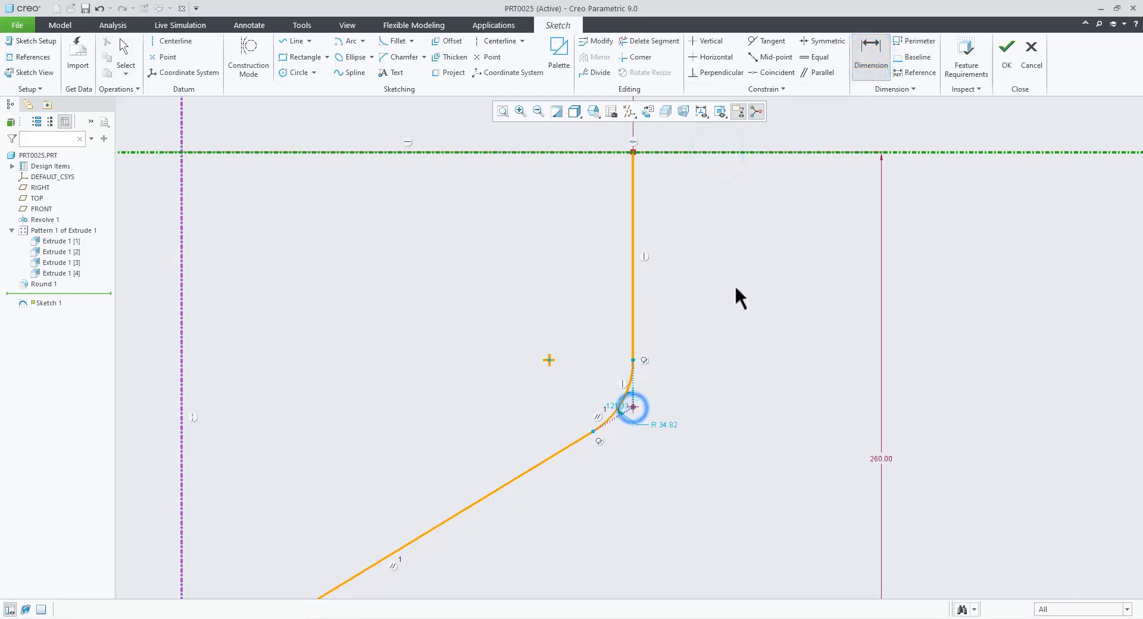
middle_click(736, 288)
type("100")
key("Return")
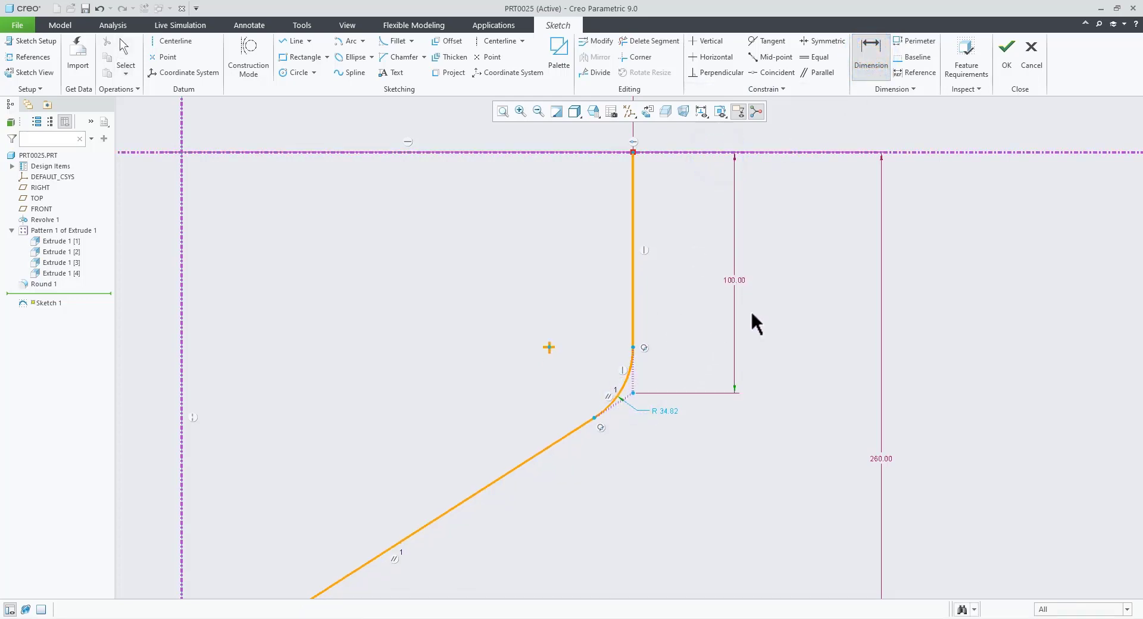
- Check the outer pipe's bend radius in the reference drawing and set the fillet radius to 75 mm
left_click(305, 617)
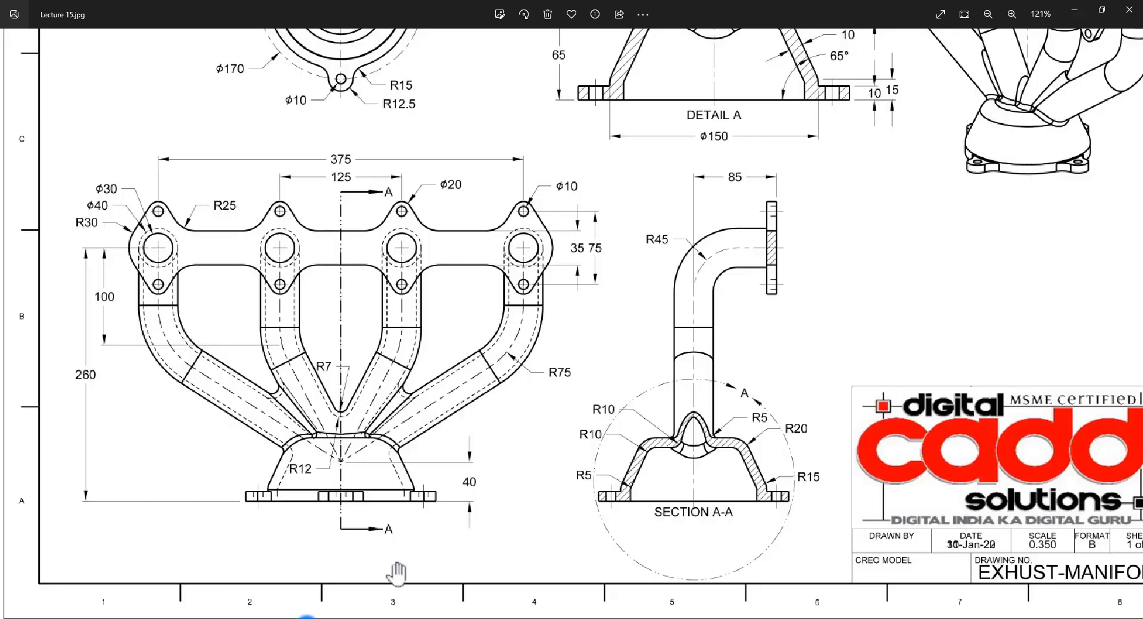
scroll(523, 398, "up", 1)
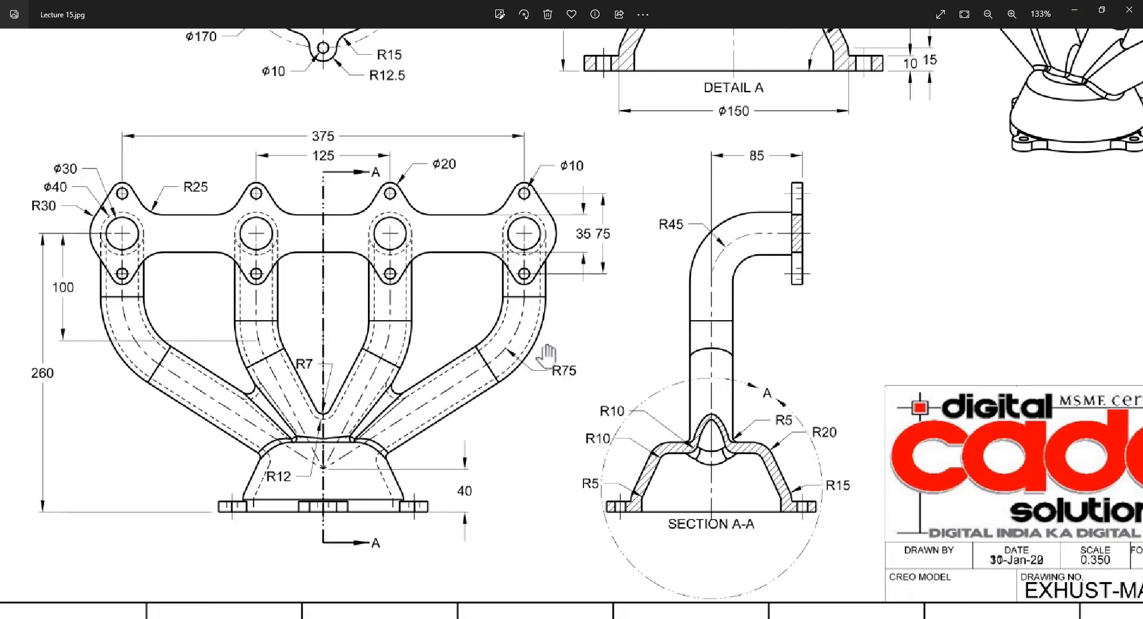
key("alt+Tab")
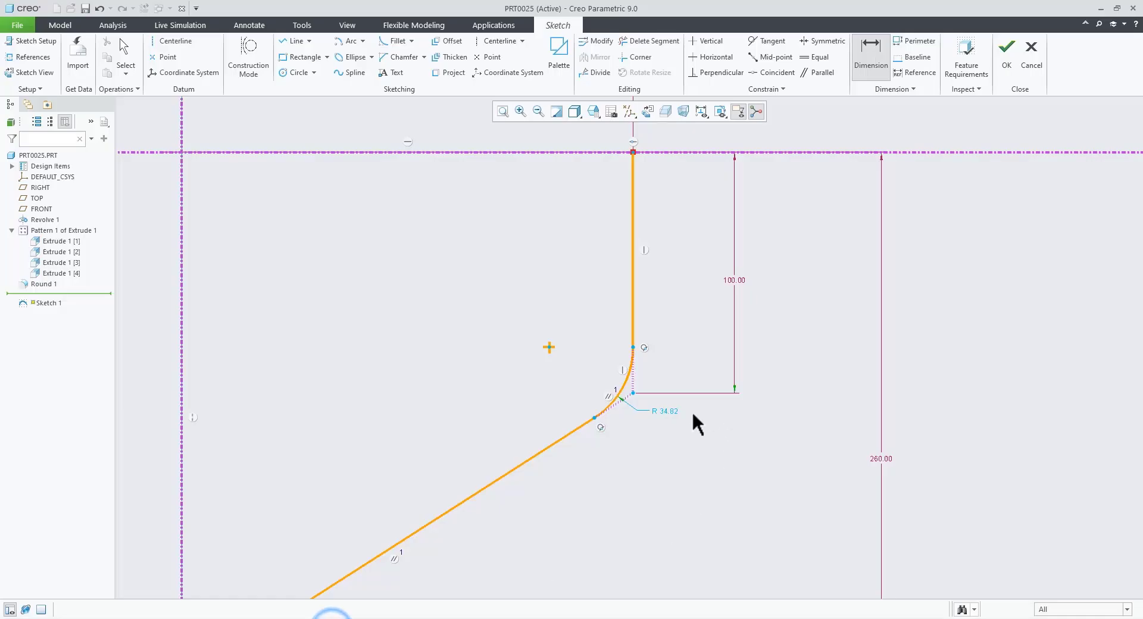
double_click(667, 409)
type("75")
key("Return")
scroll(670, 362, "down", 3)
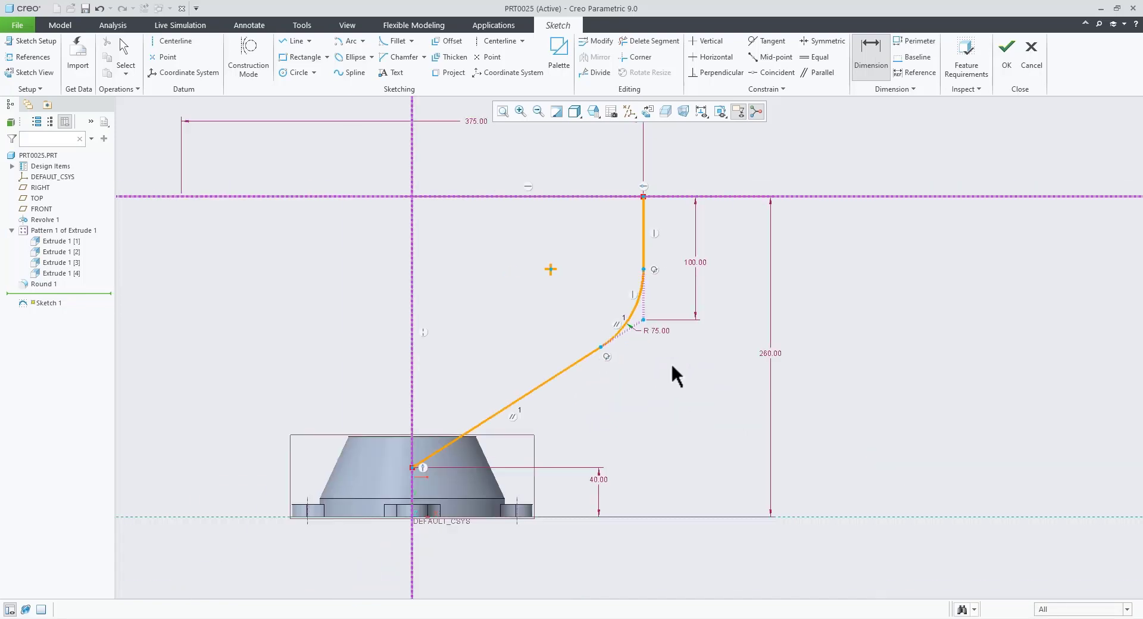
middle_click(560, 353)
scroll(561, 353, "up", 1)
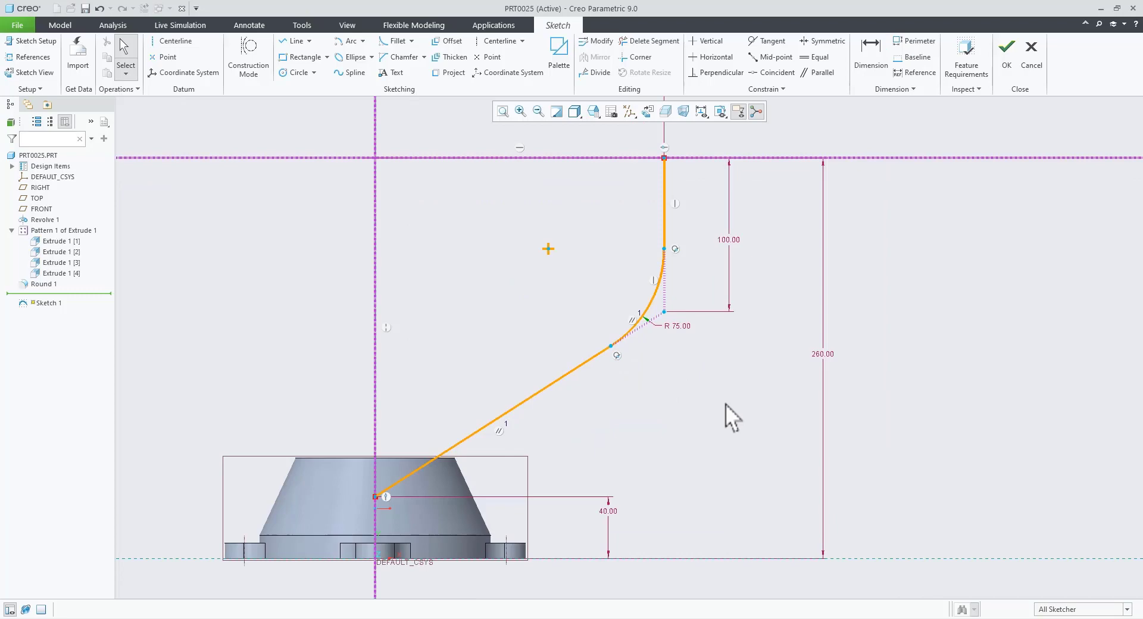
- Finish the outer pipe's path sketch and start a new sketch on the FRONT plane
left_click(1007, 59)
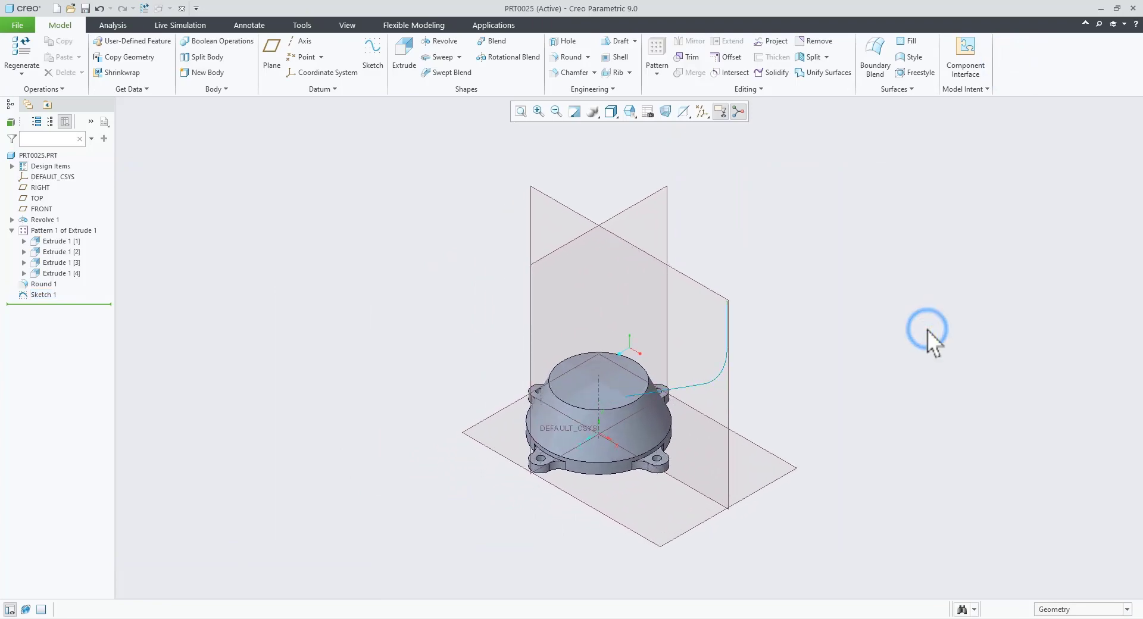
left_click(562, 204)
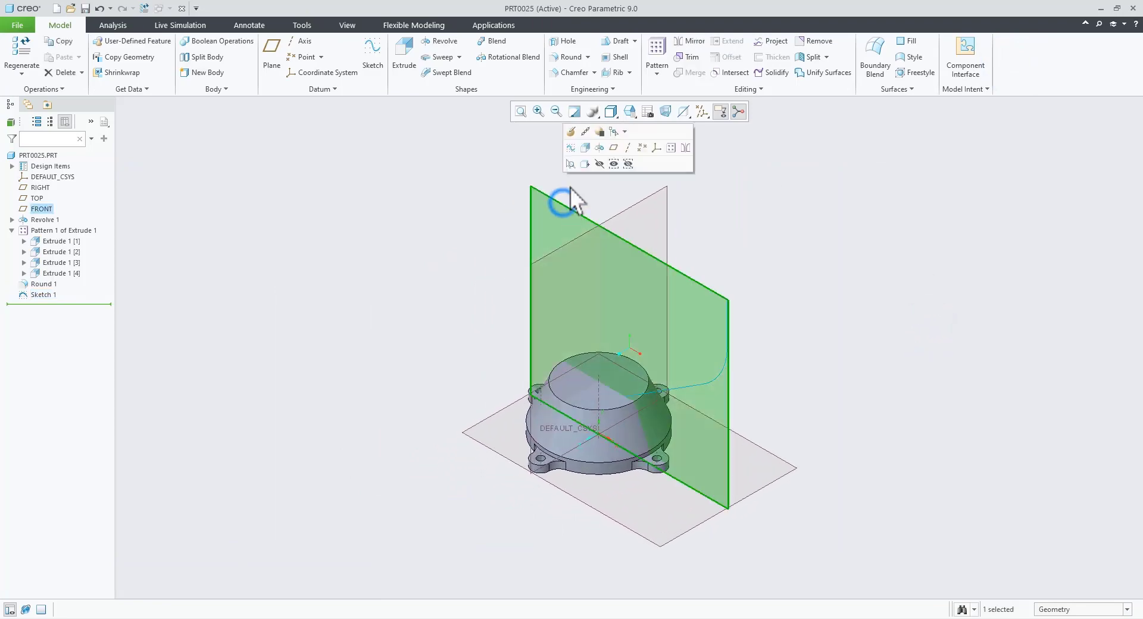
left_click(570, 148)
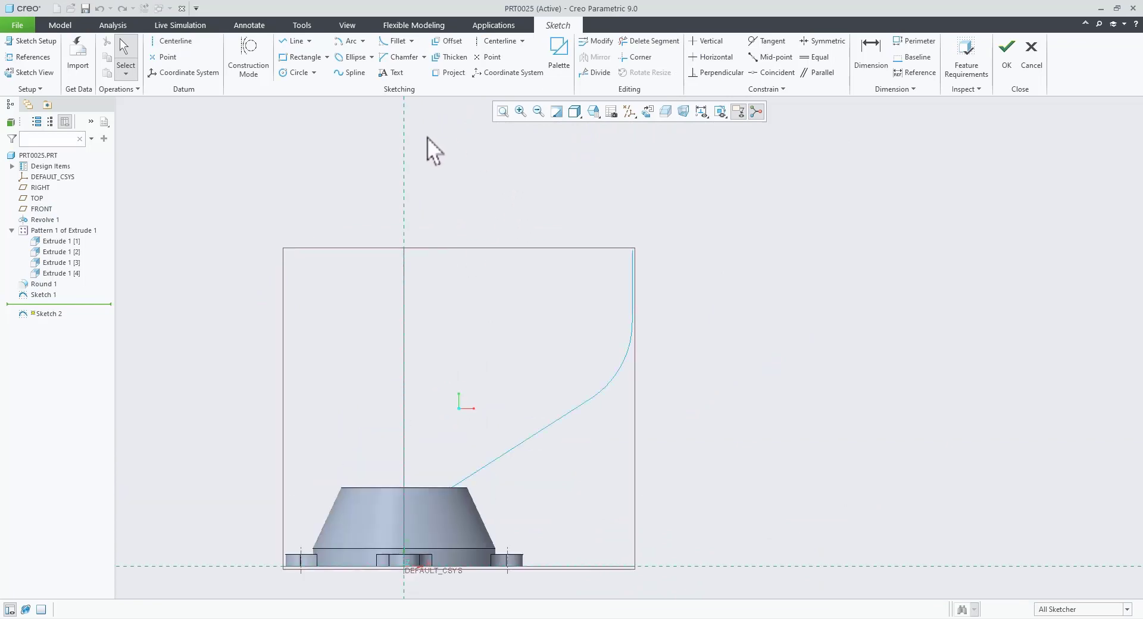
- Sketch a vertical line about 99 mm long, about 99 mm from the vertical reference, for the inner pipe's path
left_click(297, 41)
left_click(523, 253)
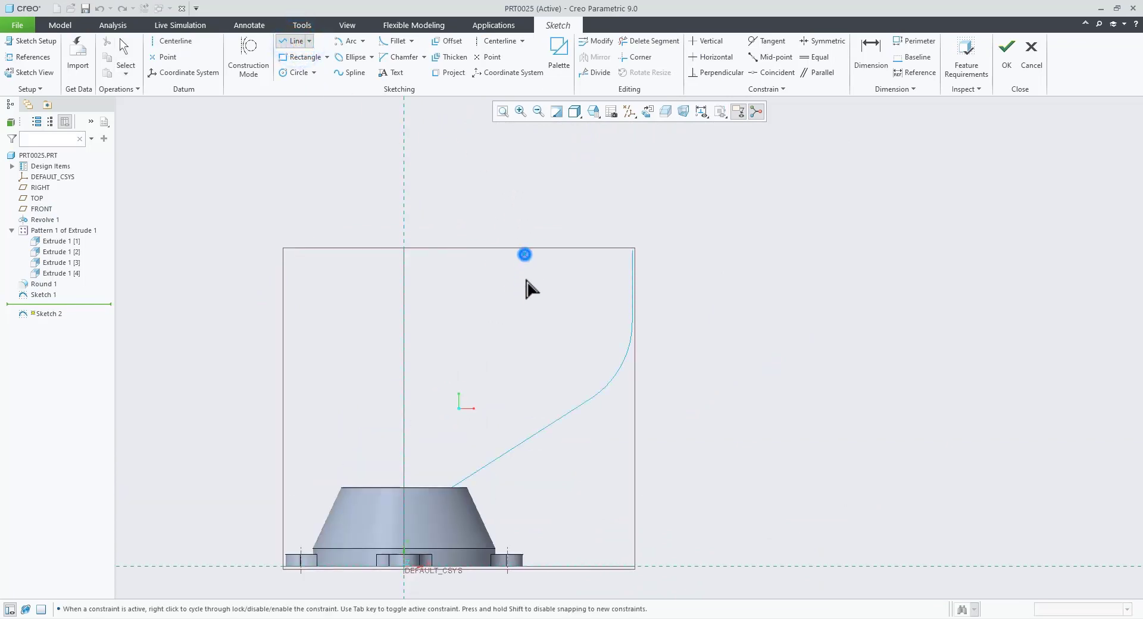
left_click(525, 374)
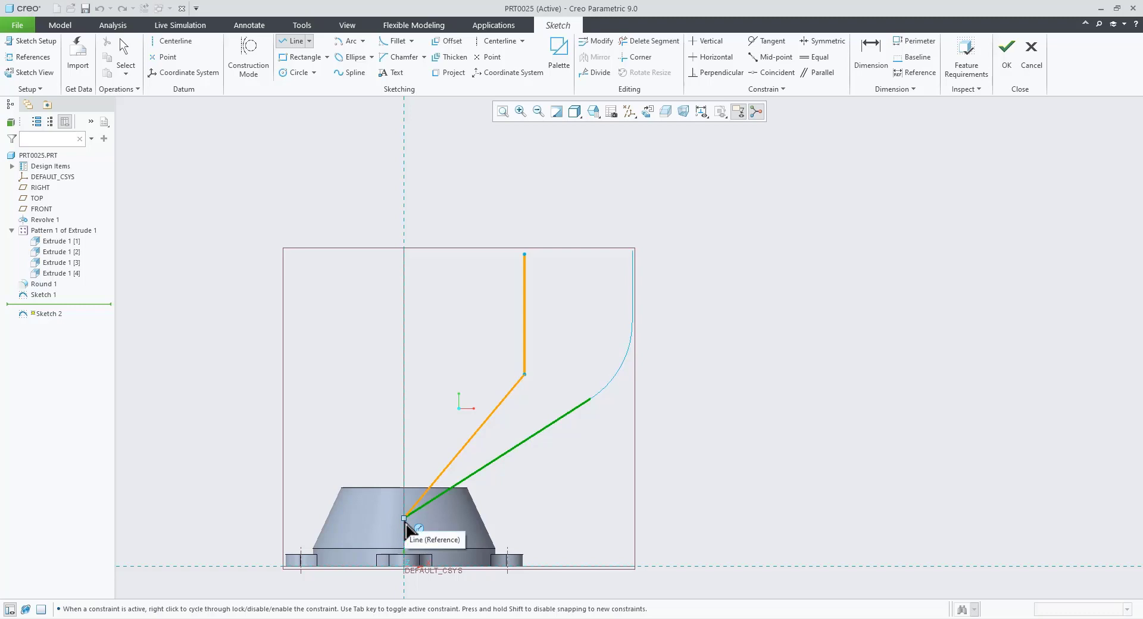
middle_click(441, 403)
middle_click(451, 403)
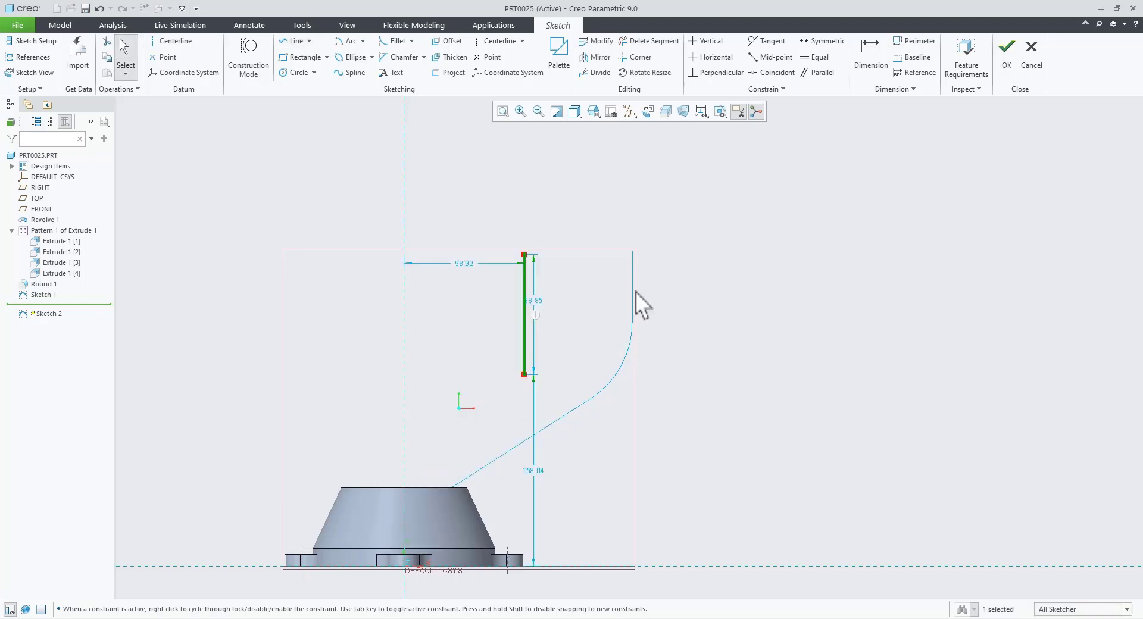
- Set the model's display style to Hidden Line
left_click(593, 112)
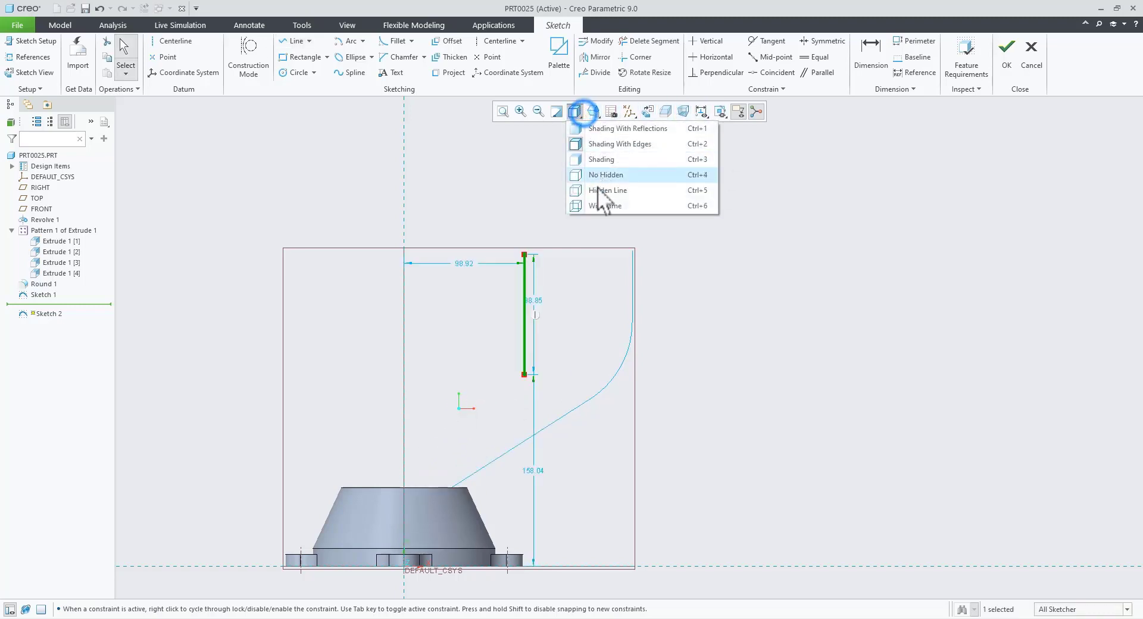
left_click(601, 192)
scroll(522, 402, "down", 3)
scroll(520, 319, "up", 2)
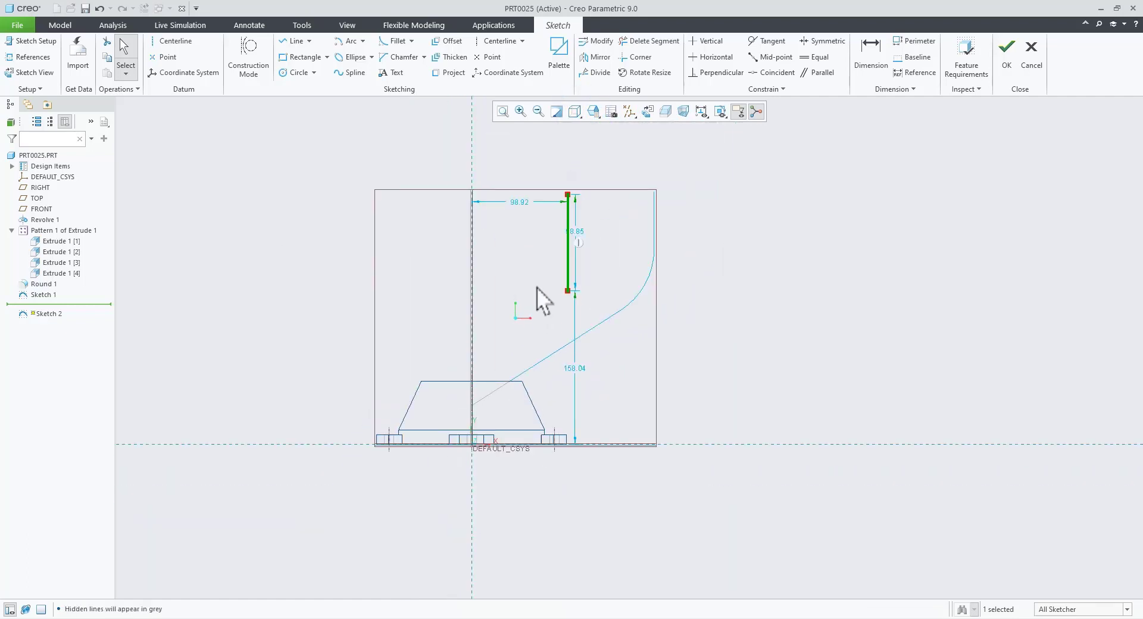
scroll(537, 287, "down", 2)
- Draw a diagonal line from the vertical line's lower end to the outer path's lower endpoint inside the base
left_click(287, 44)
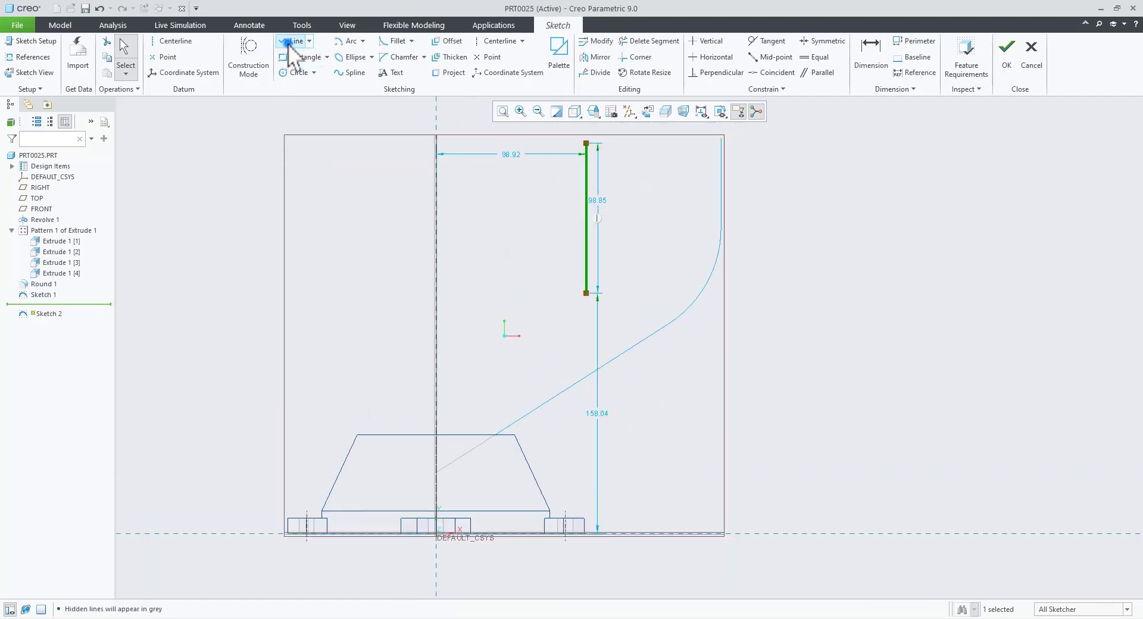
left_click(586, 293)
left_click(436, 472)
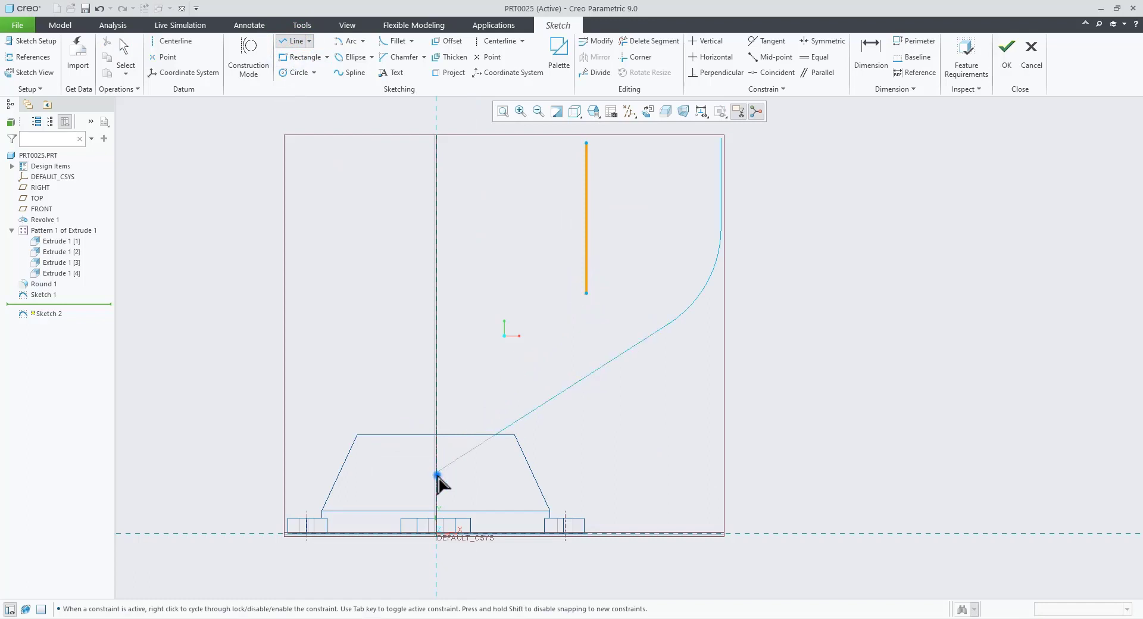
middle_click(651, 465)
scroll(629, 453, "up", 2)
middle_click(647, 449)
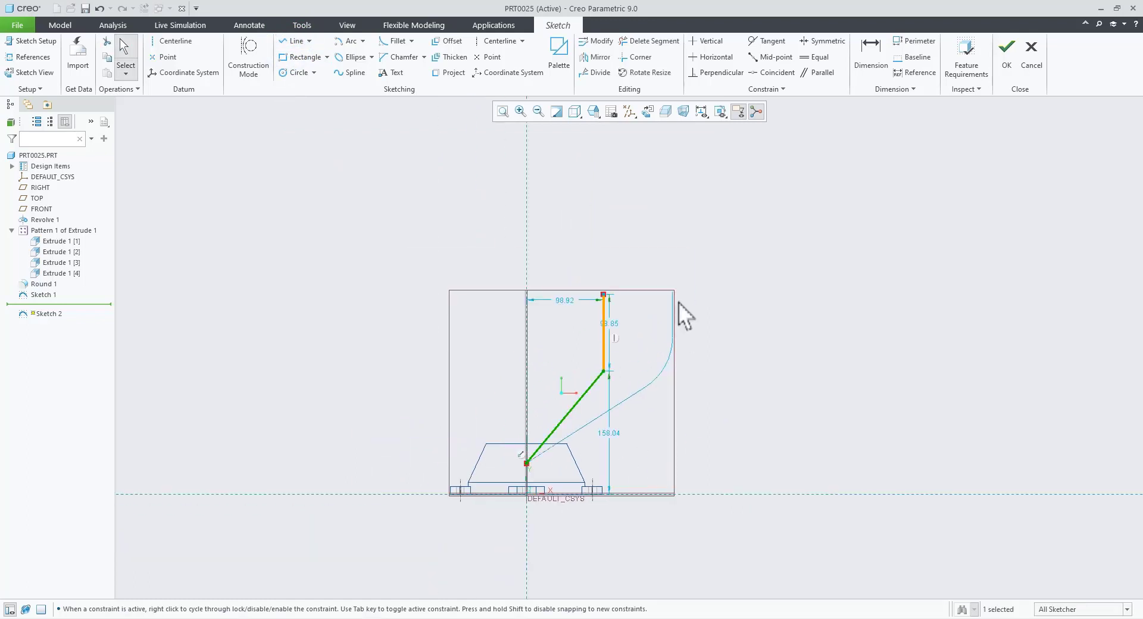
scroll(678, 295, "down", 3)
left_click(761, 283)
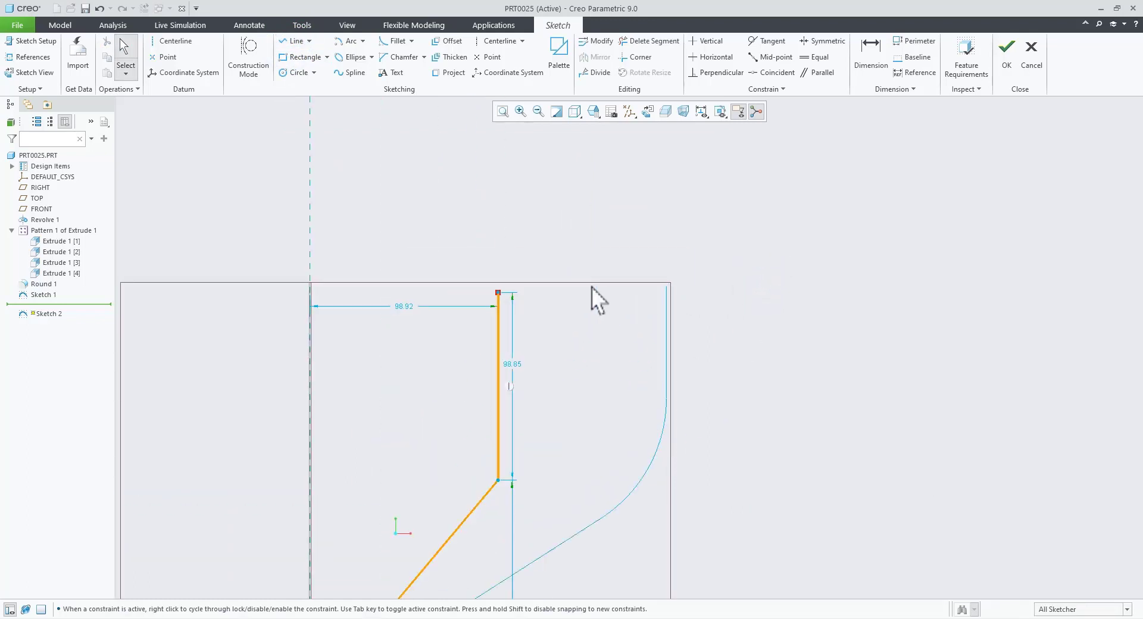
- Dimension the vertical line's upper end at 260 mm above the base's bottom
scroll(535, 273, "up", 3)
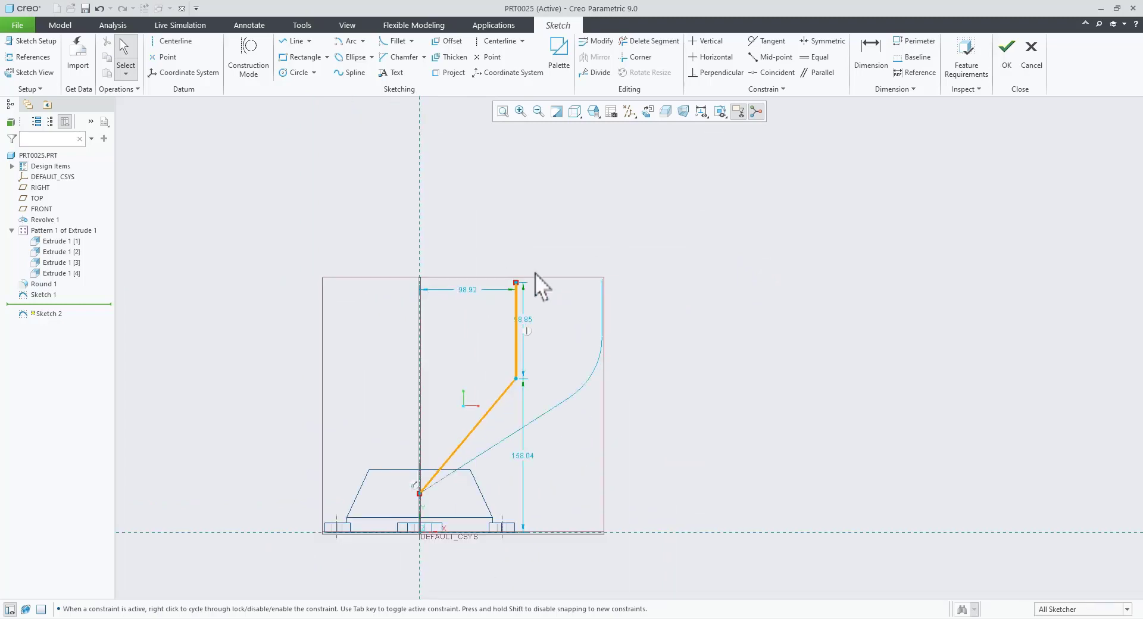
scroll(494, 286, "down", 1)
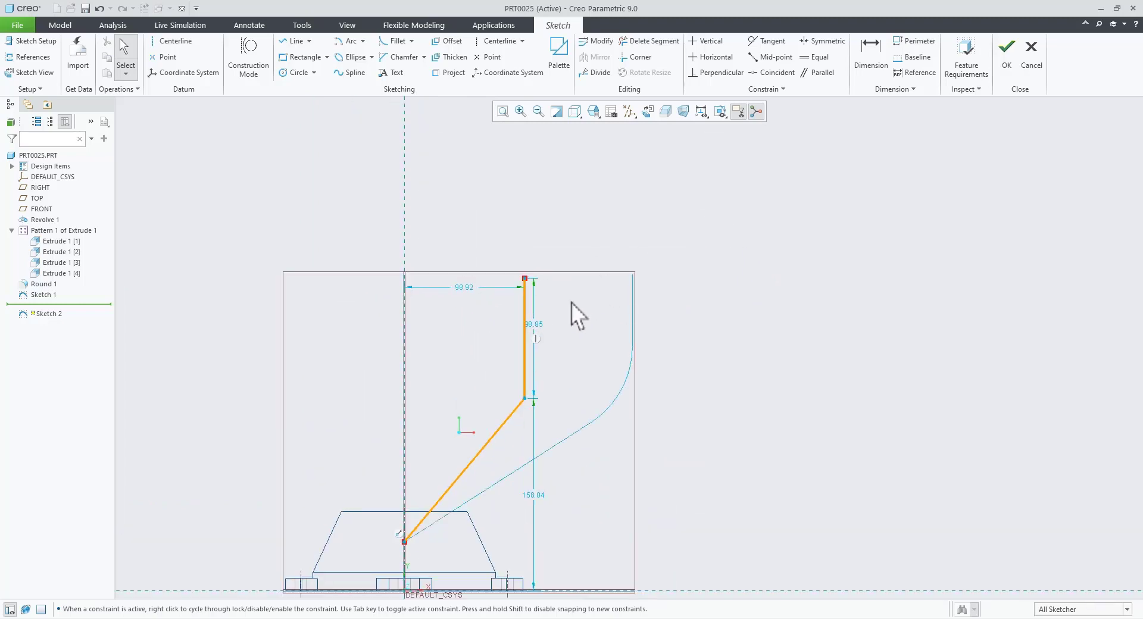
left_click(856, 66)
scroll(487, 262, "up", 1)
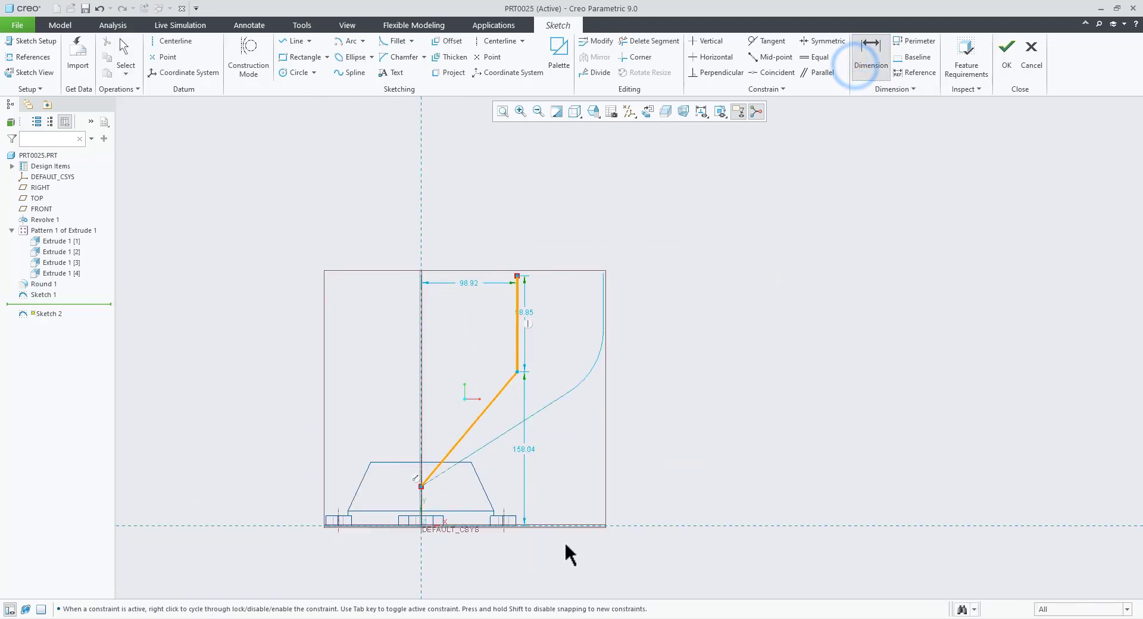
left_click(574, 524)
left_click(517, 276)
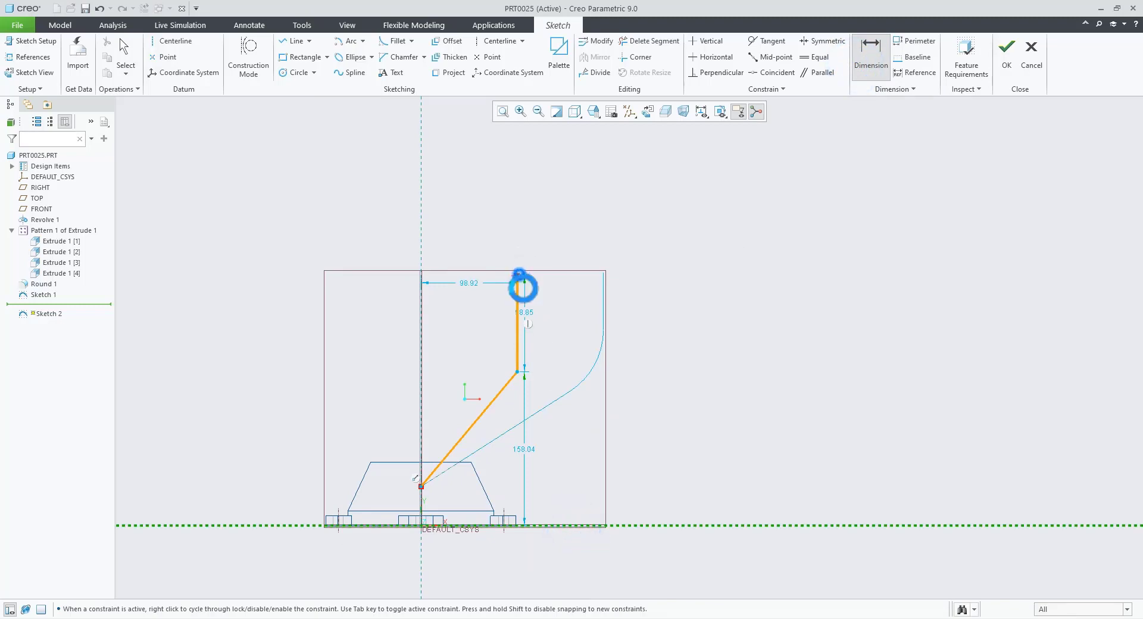
middle_click(692, 398)
type("260")
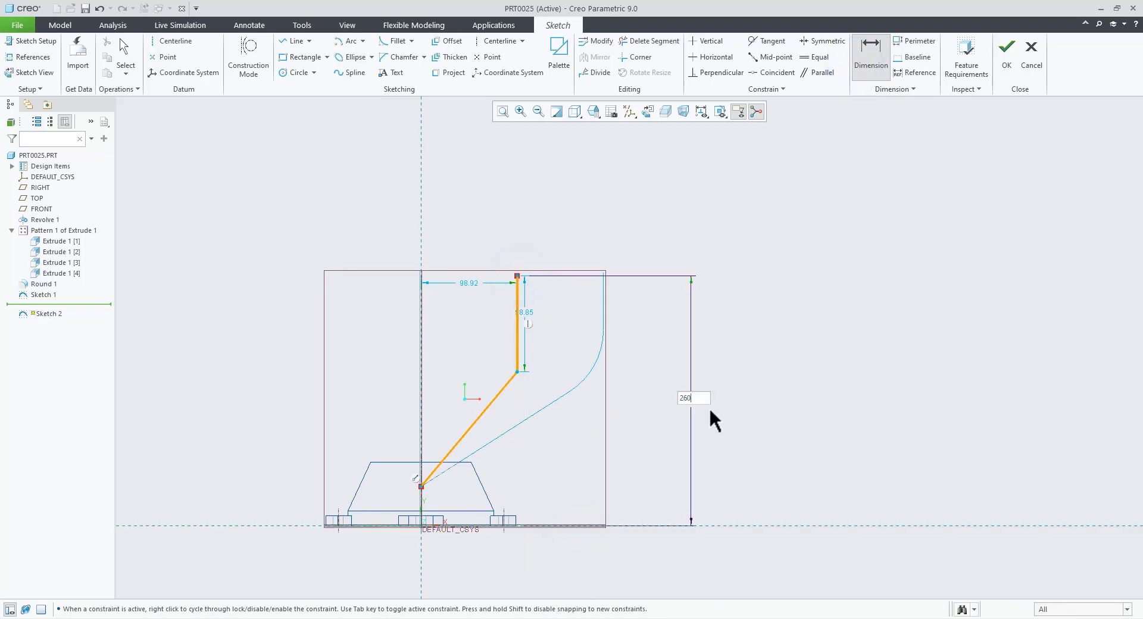
key("Return")
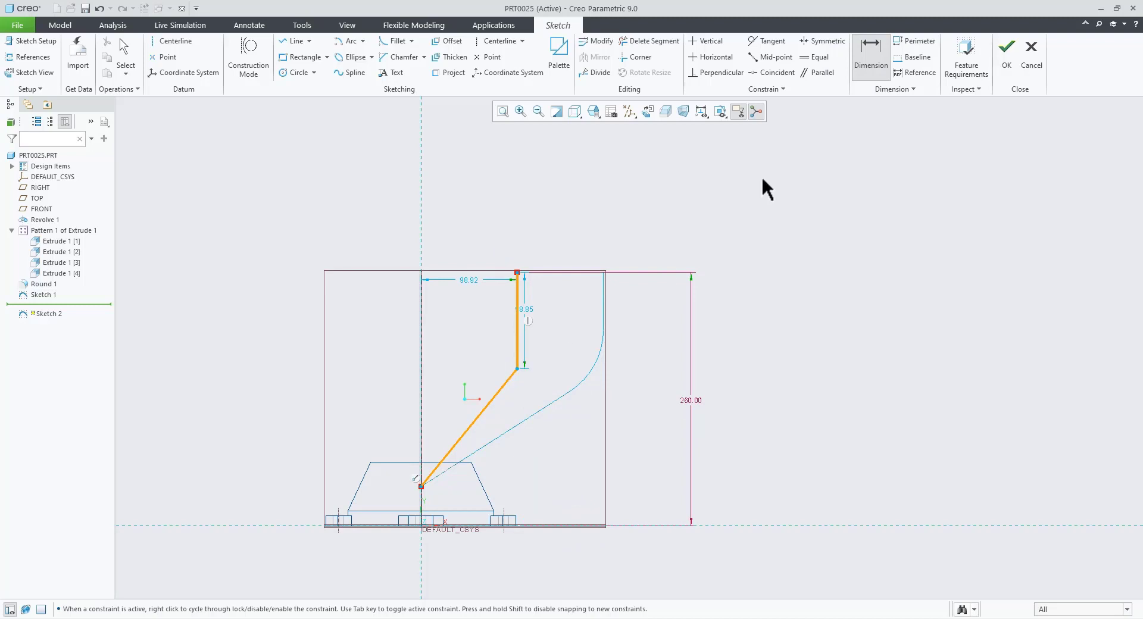
- Add a vertical centerline along the sketch's vertical reference
right_click(809, 204)
left_click(902, 230)
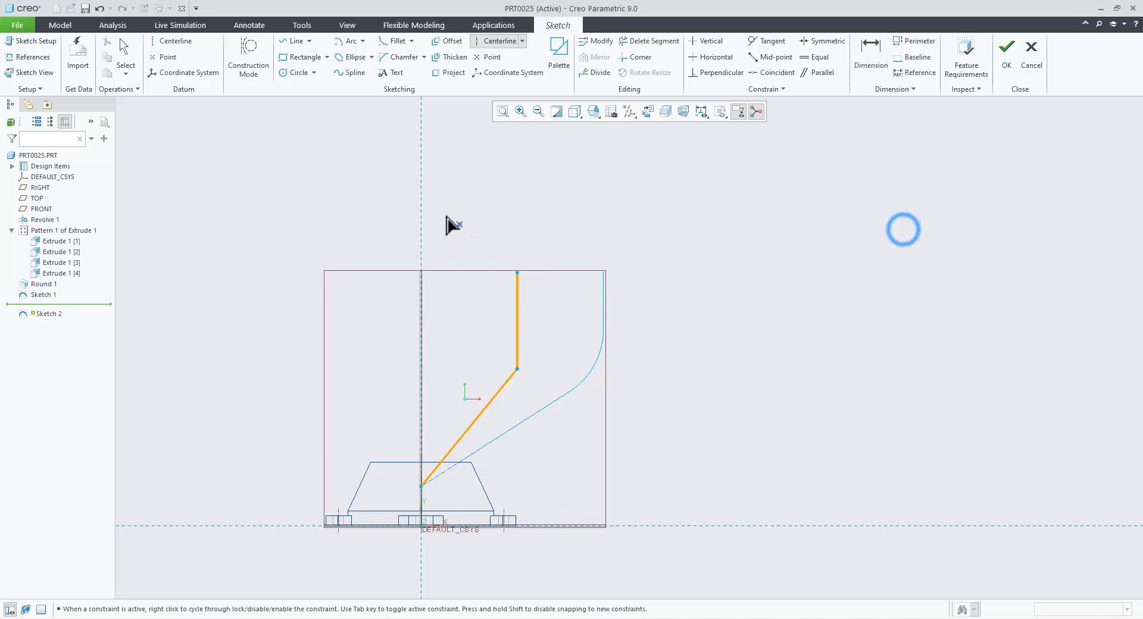
left_click(422, 204)
left_click(421, 227)
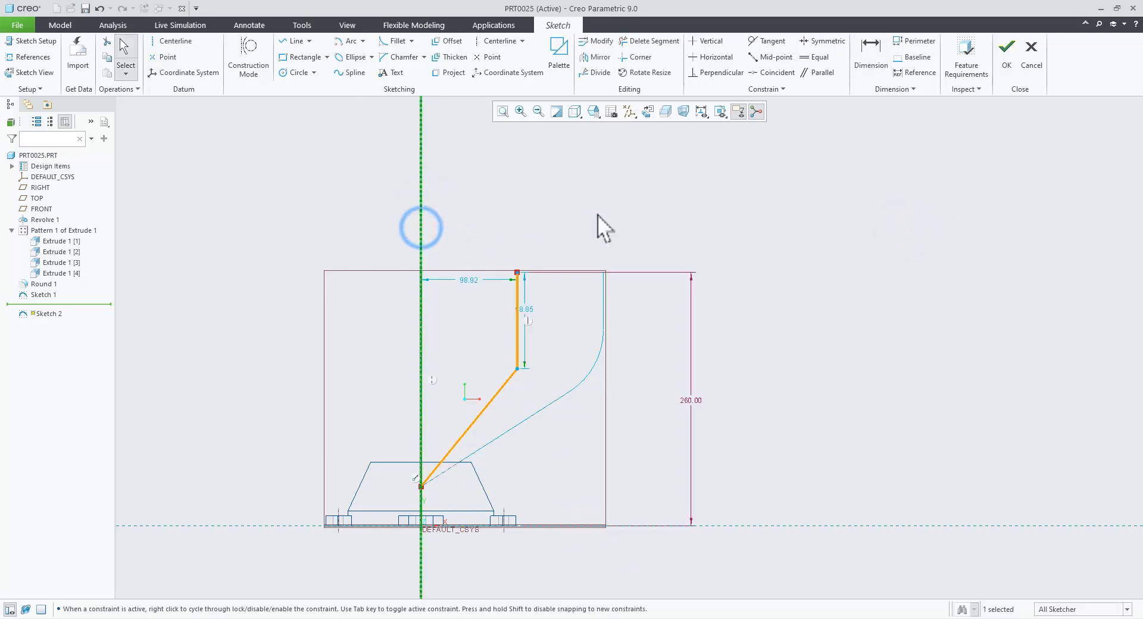
scroll(597, 216, "up", 2)
scroll(517, 227, "down", 2)
left_click(532, 207)
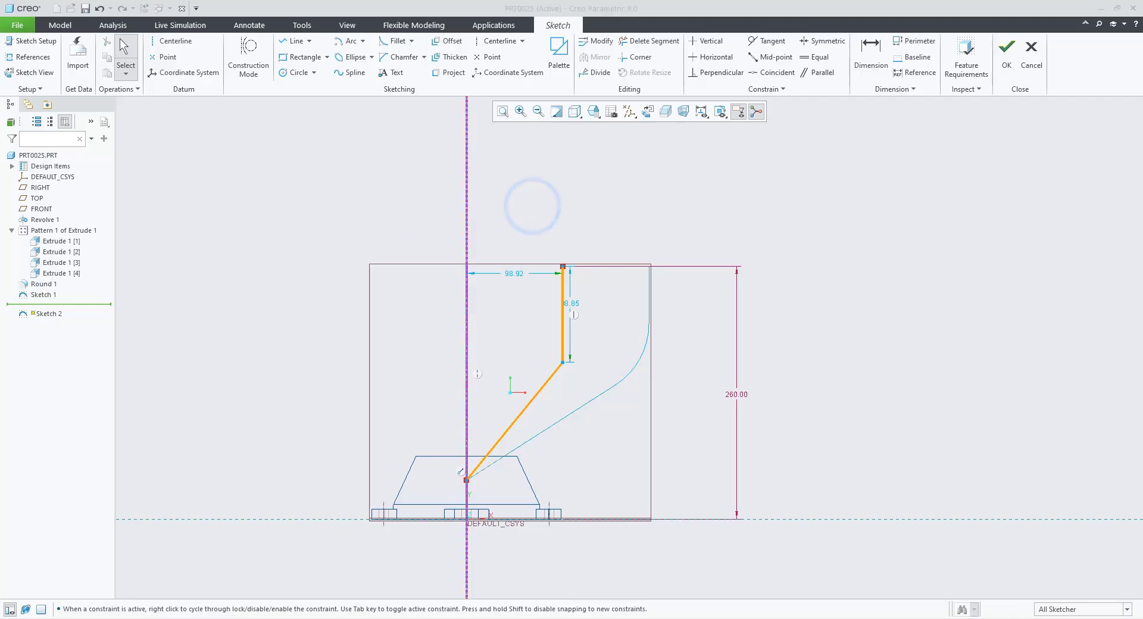
- Check the inner pipe spacing in the reference drawing and dimension the vertical line at 125 mm across the centerline
key("alt+Tab")
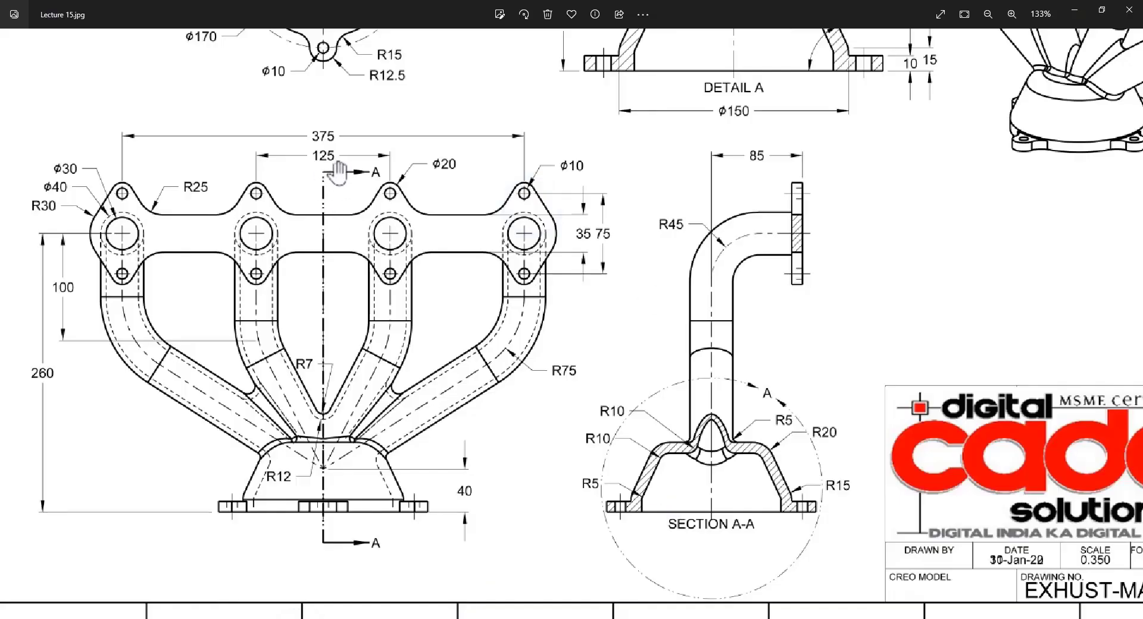
key("alt+Tab")
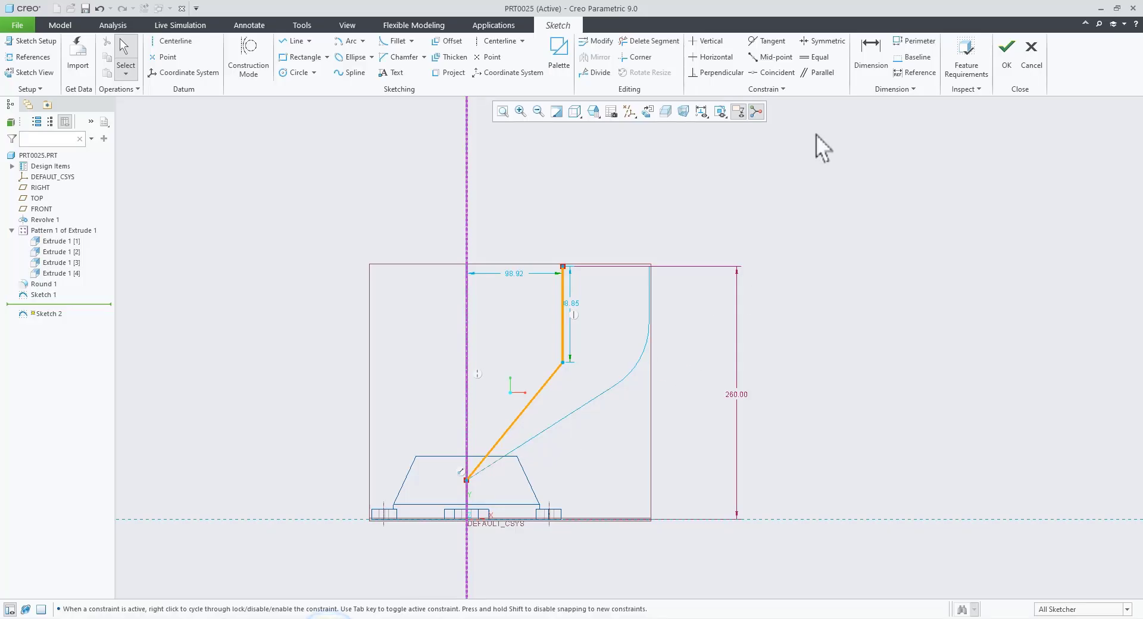
left_click(869, 54)
left_click(467, 224)
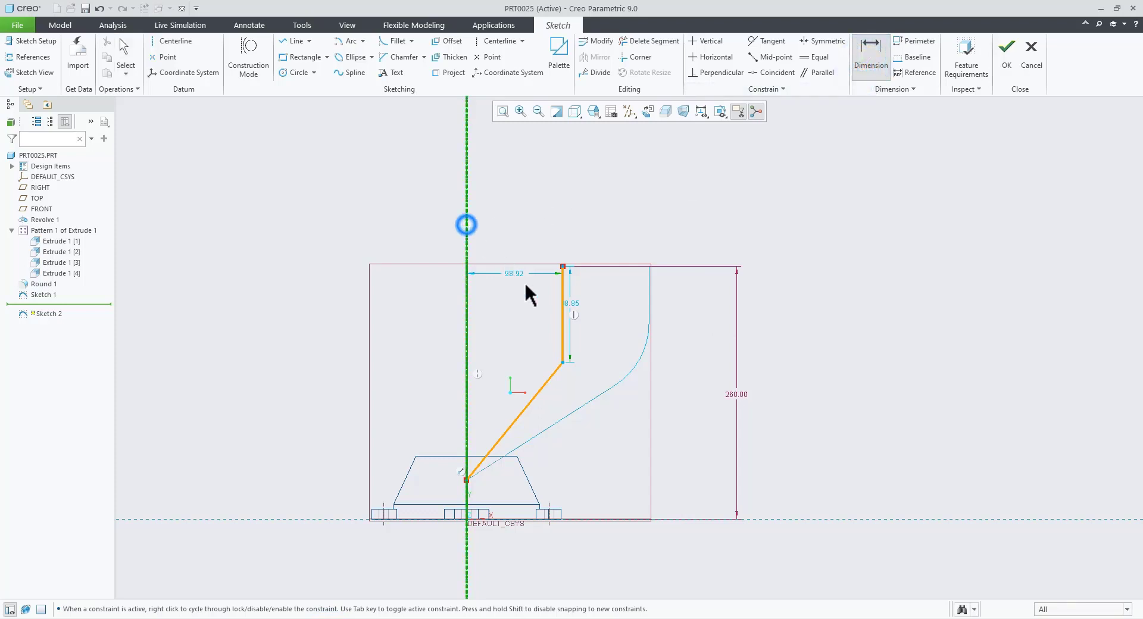
left_click(561, 284)
left_click(466, 244)
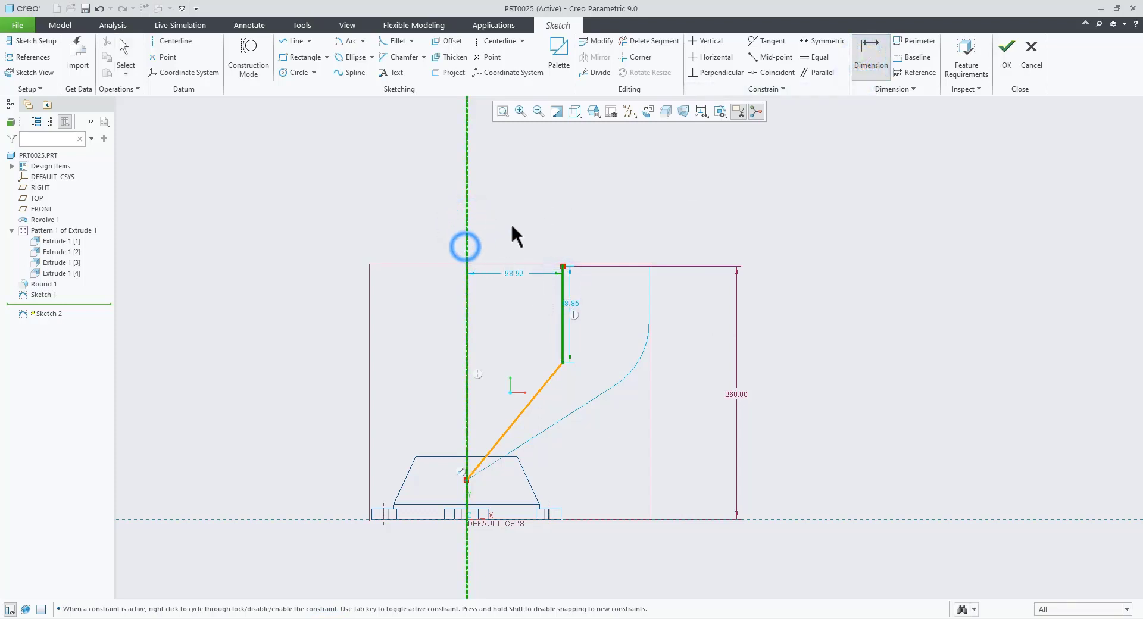
middle_click(511, 226)
type("125")
key("Return")
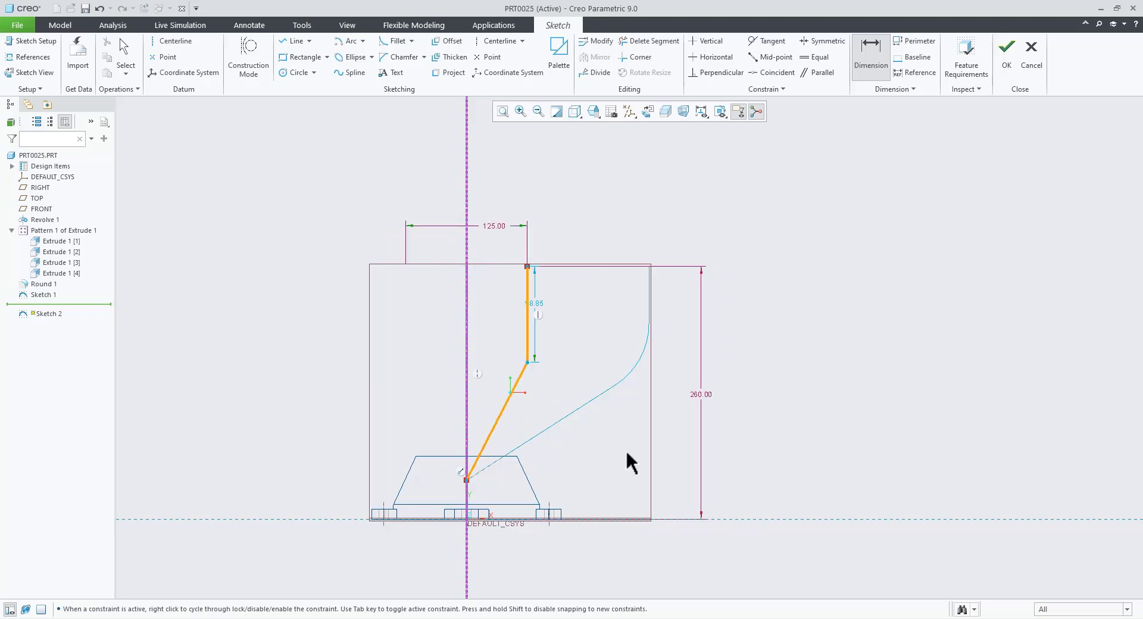
scroll(465, 322, "down", 2)
middle_click(525, 258)
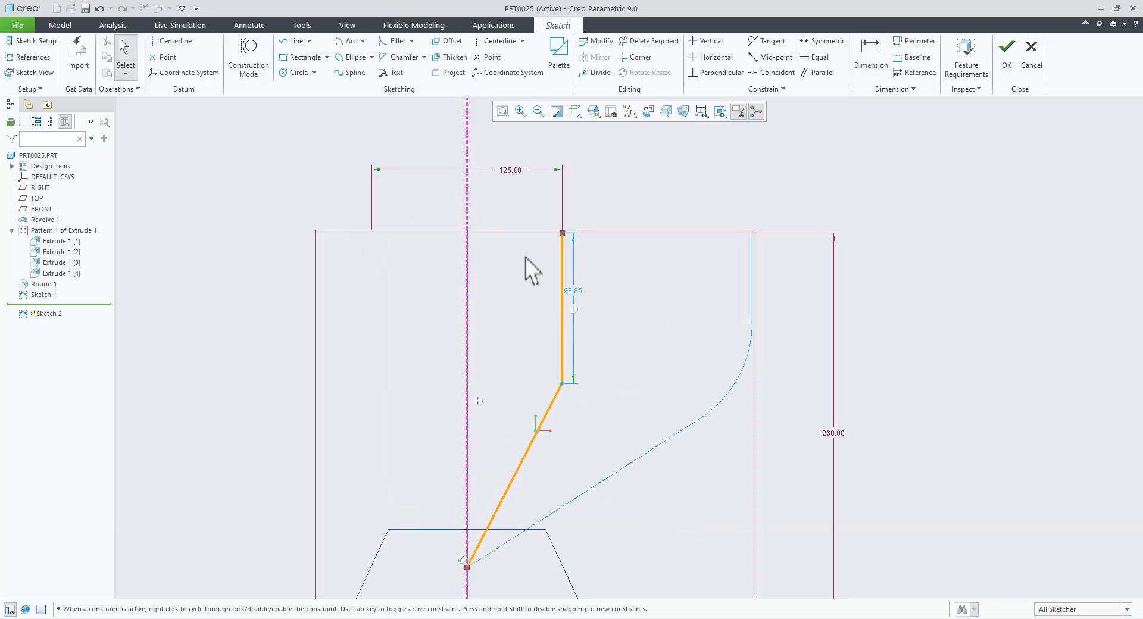
- Fillet the corner between the vertical and diagonal lines with a 75 mm radius
left_click(395, 41)
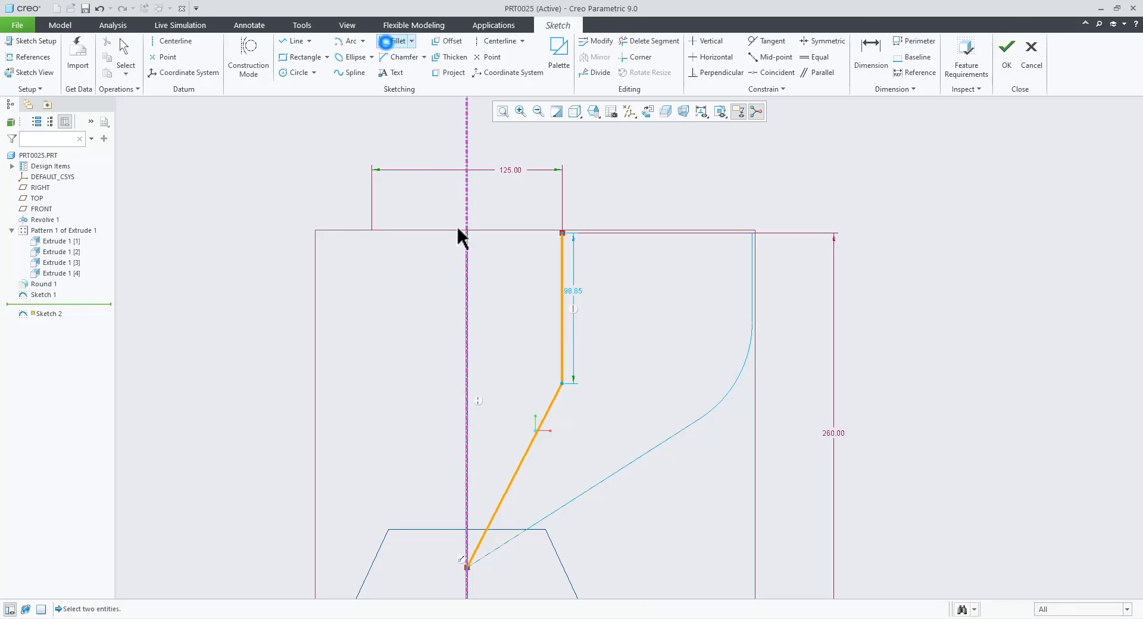
left_click(552, 396)
left_click(563, 349)
middle_click(602, 403)
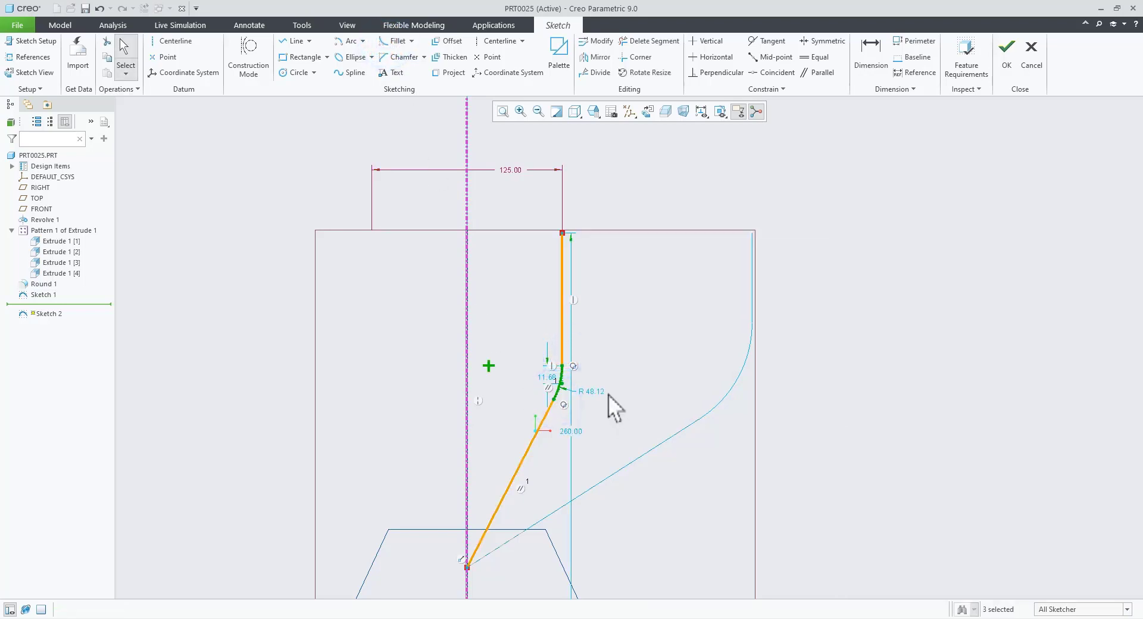
type("5")
key("Return")
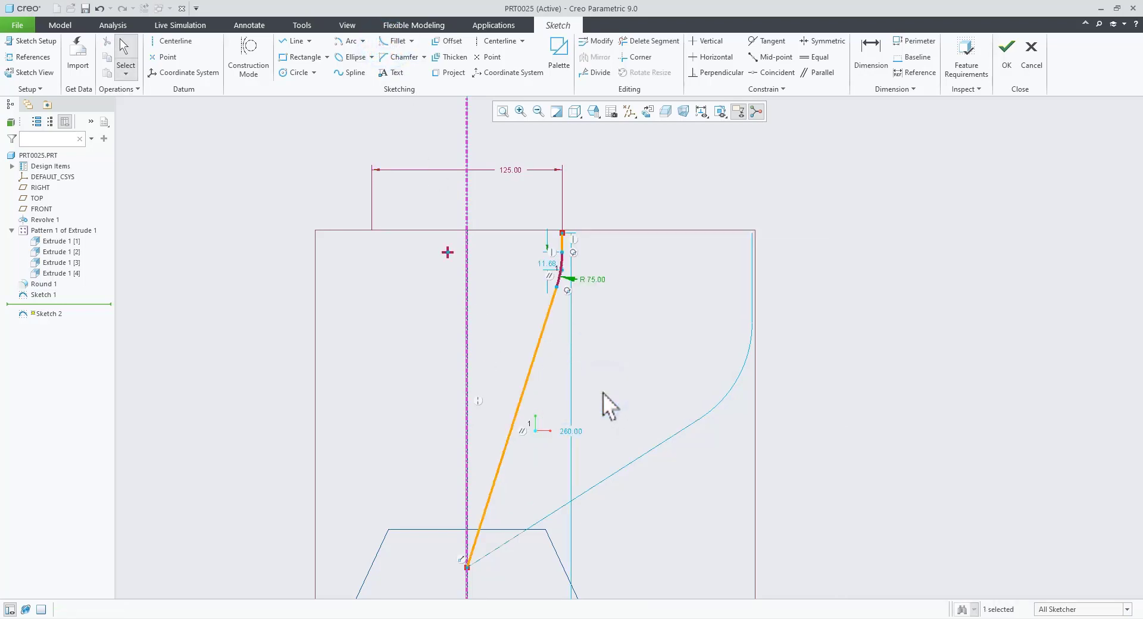
left_click(626, 365)
- Dimension the inner pipe path's vertical leg at 100 mm from its upper end to the theoretical corner at the fillet
scroll(547, 228, "up", 5)
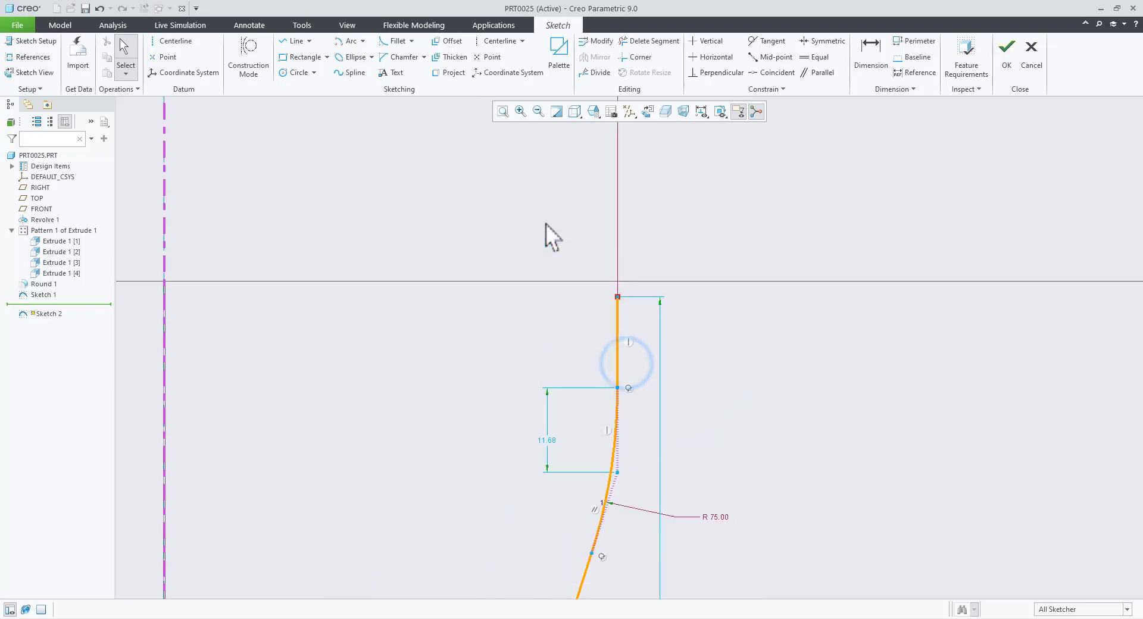
left_click(871, 53)
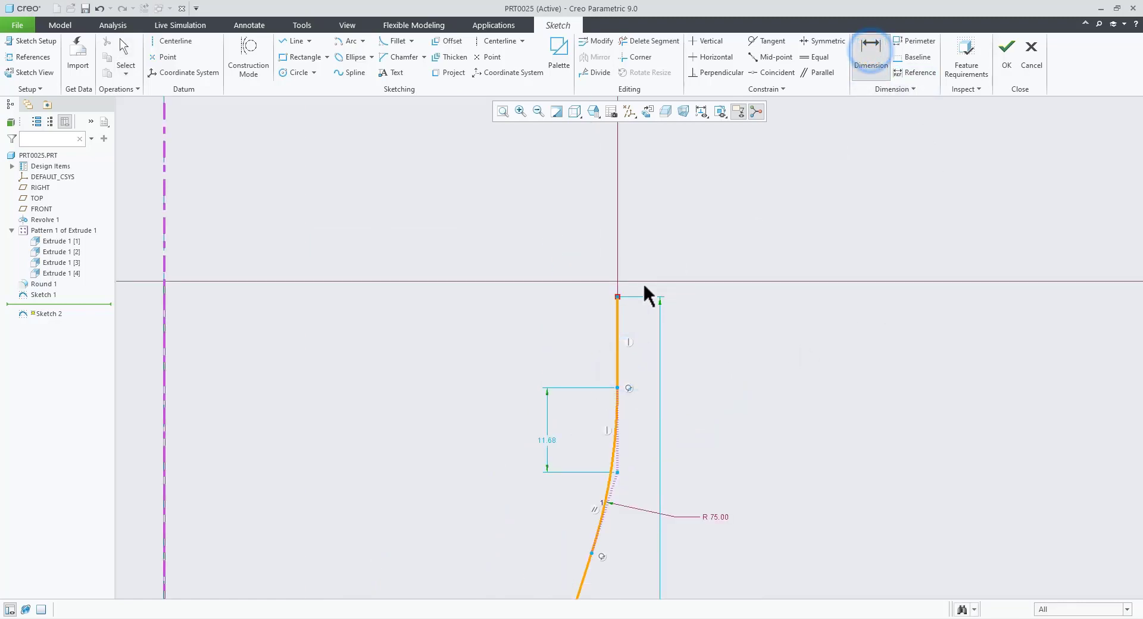
scroll(617, 284, "down", 3)
left_click(618, 293)
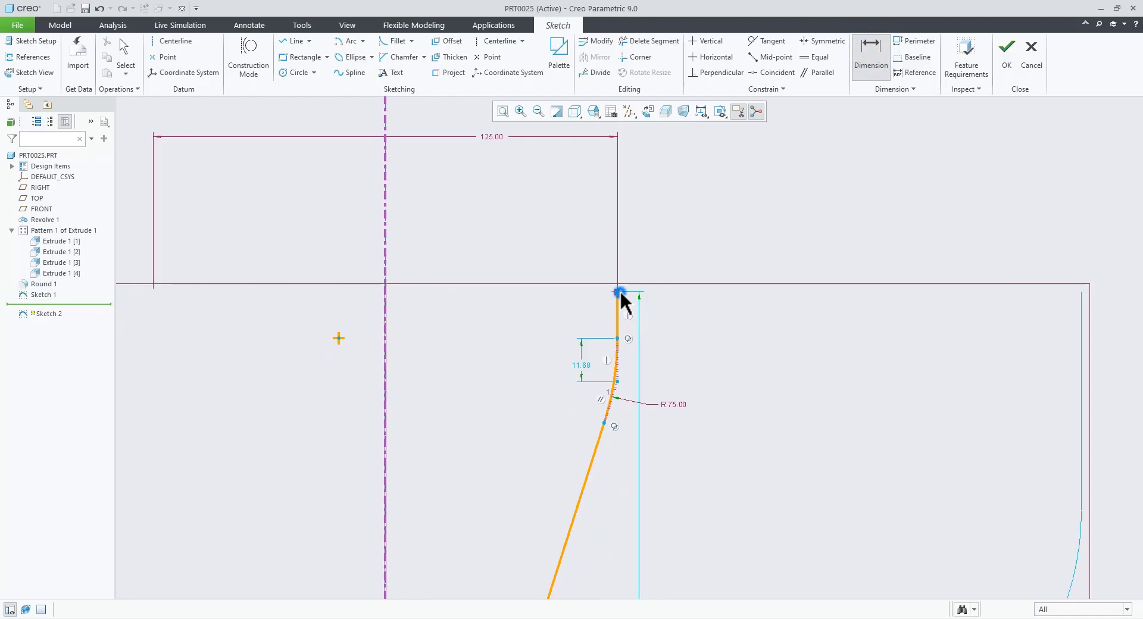
scroll(626, 378, "up", 2)
left_click(611, 390)
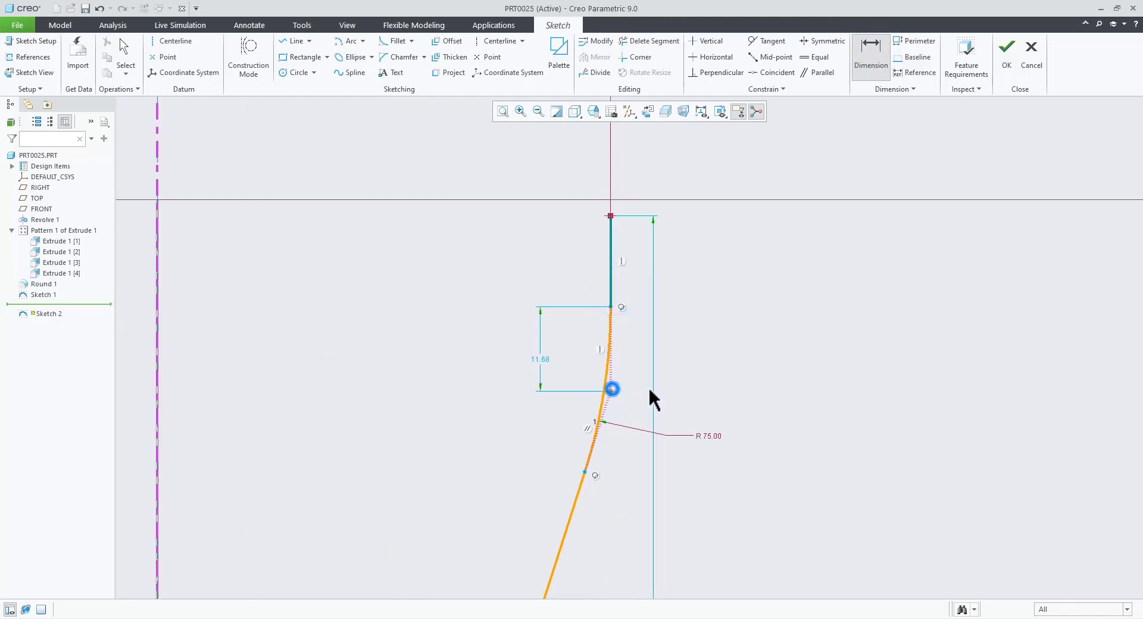
middle_click(889, 360)
type("50")
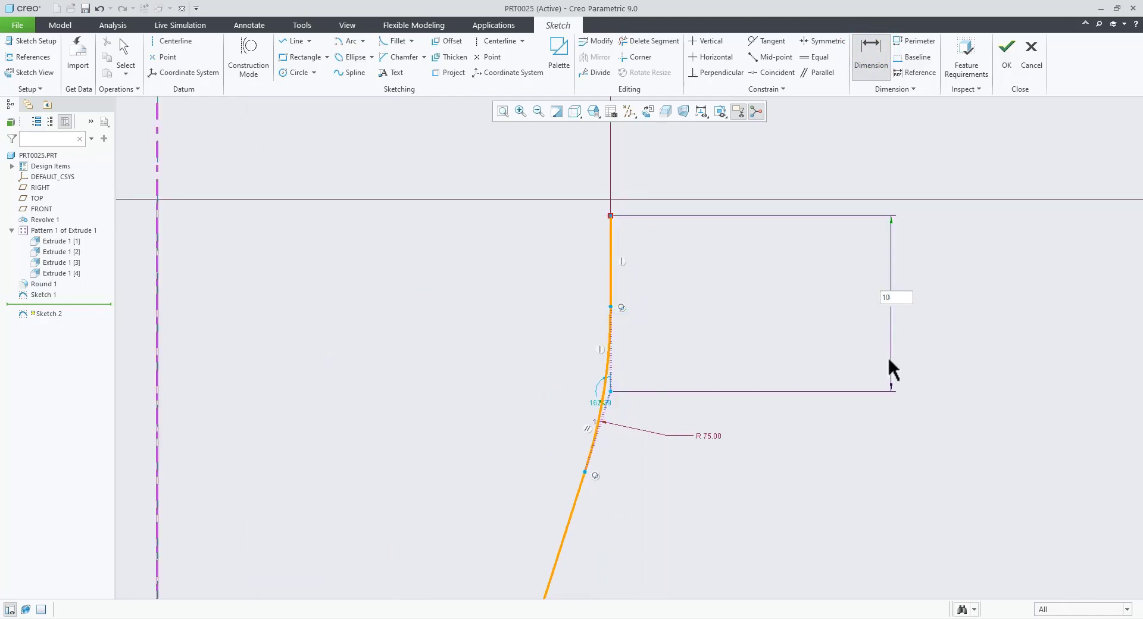
key("Return")
scroll(644, 352, "down", 5)
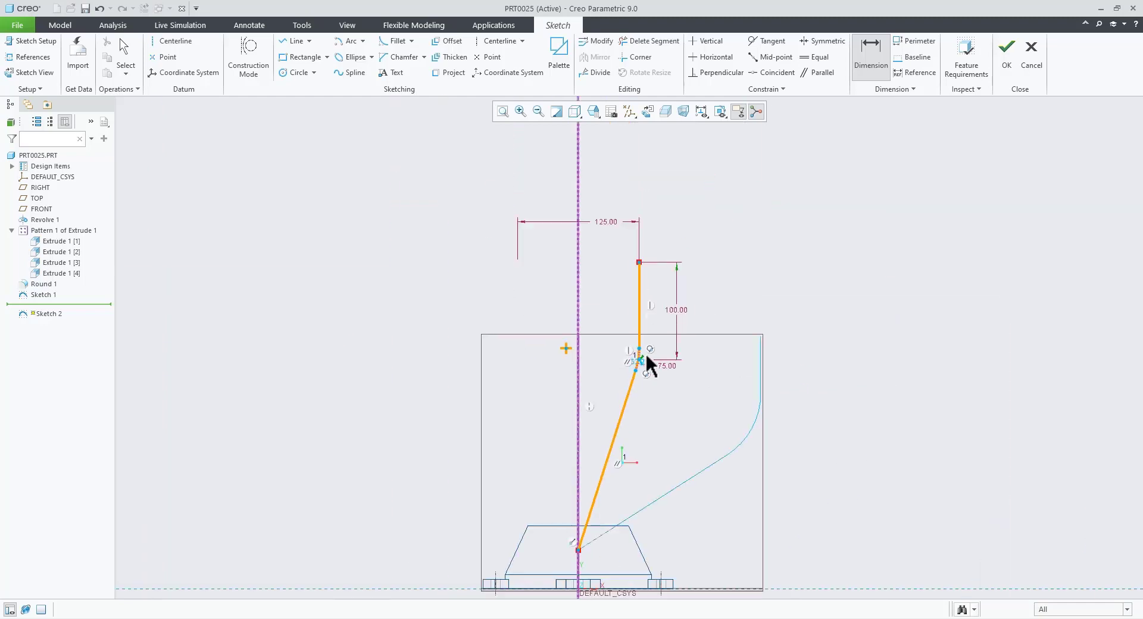
- Dimension the vertical line's upper end at 260 mm from the horizontal reference at the base's bottom
scroll(694, 310, "down", 2)
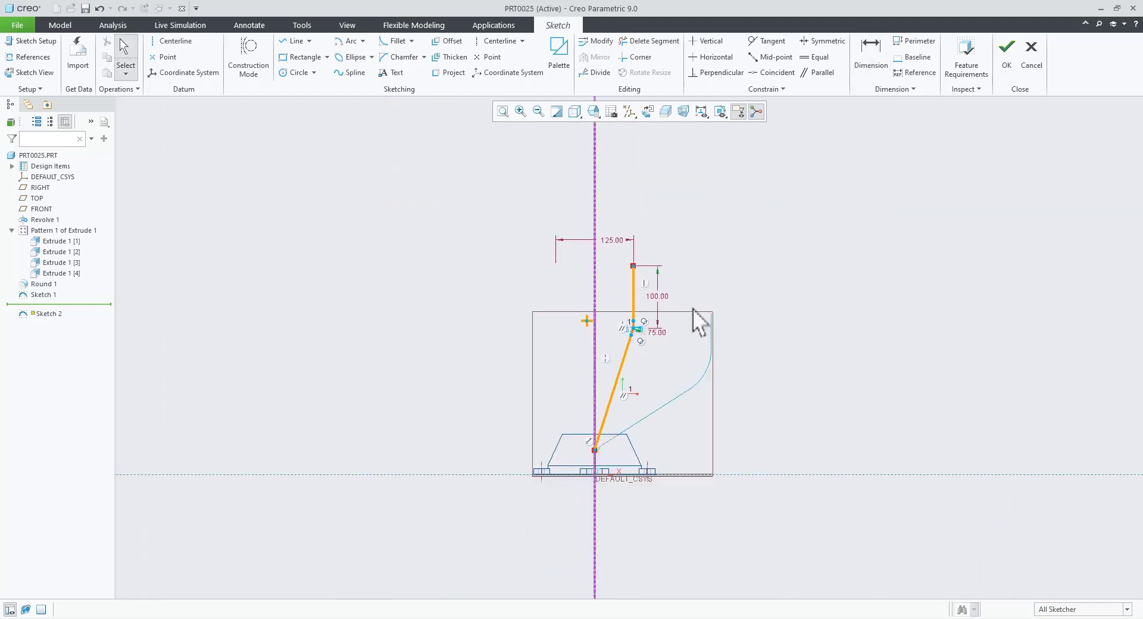
left_click(866, 61)
left_click(744, 474)
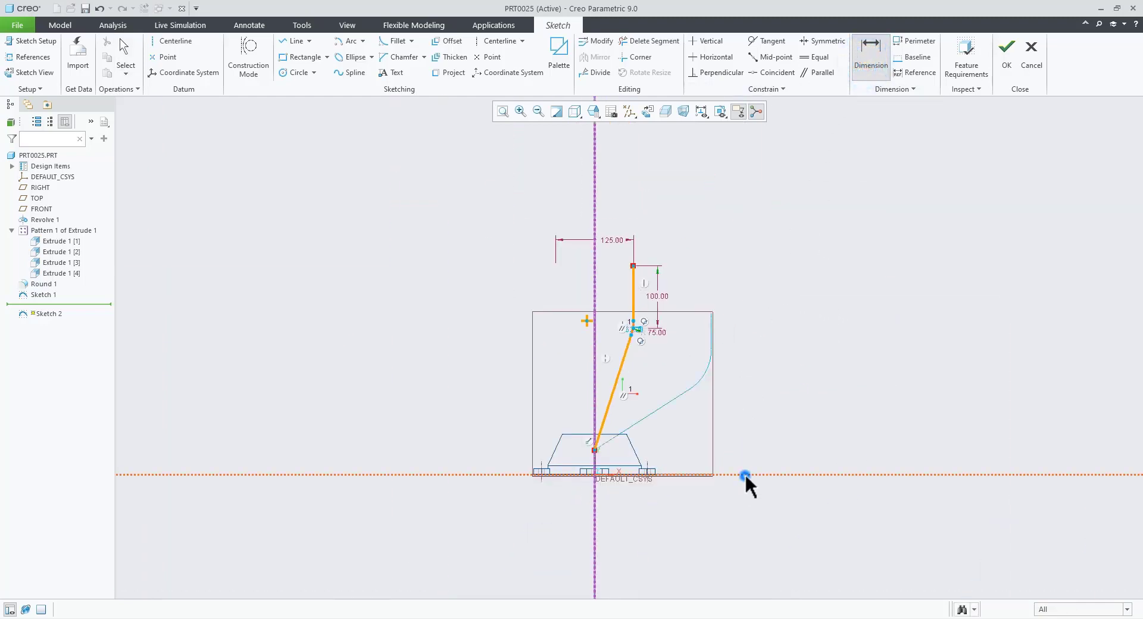
left_click(633, 266)
middle_click(797, 371)
type("2")
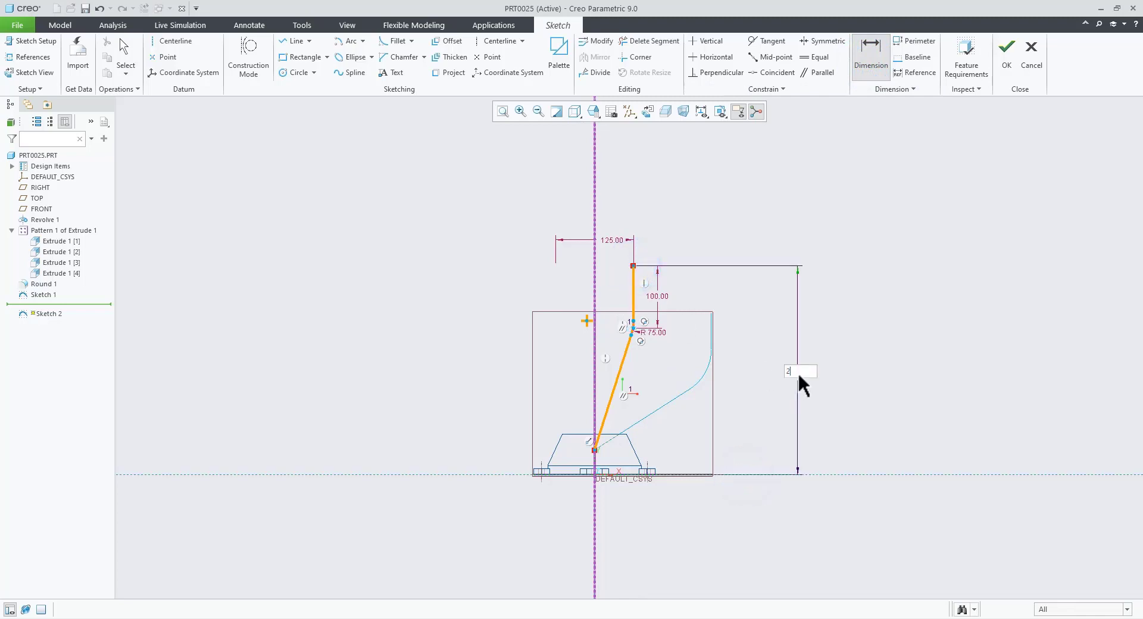
type("60")
key("Return")
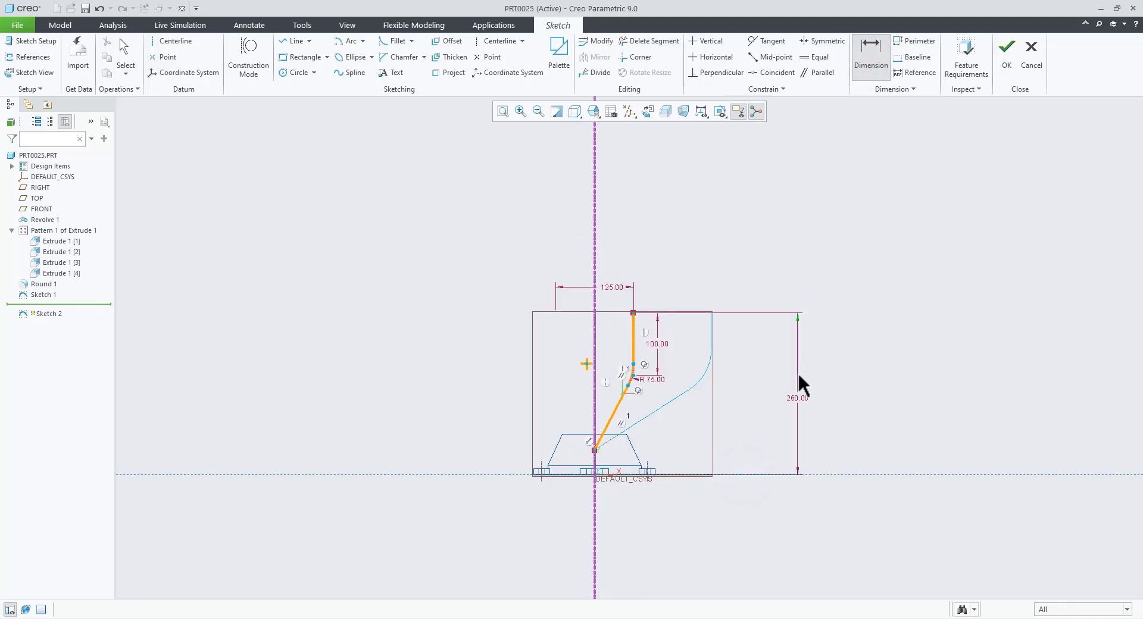
scroll(662, 367, "down", 3)
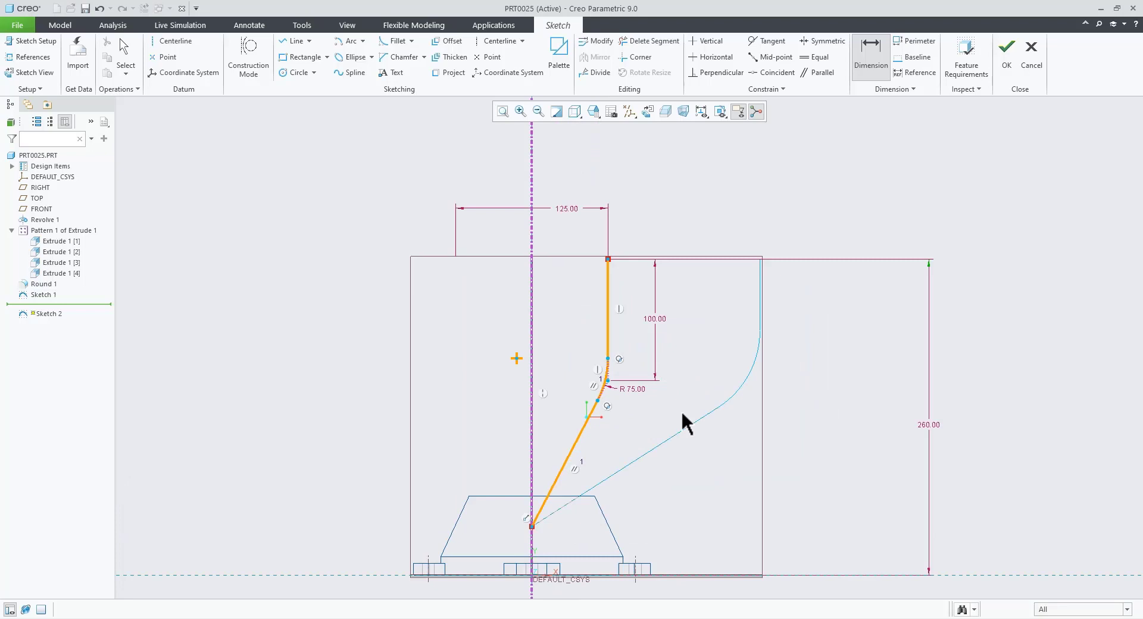
middle_click(695, 448)
- Finish the inner pipe's path sketch and show the model in the default orientation, shaded with edges
scroll(616, 378, "down", 3)
scroll(592, 440, "up", 4)
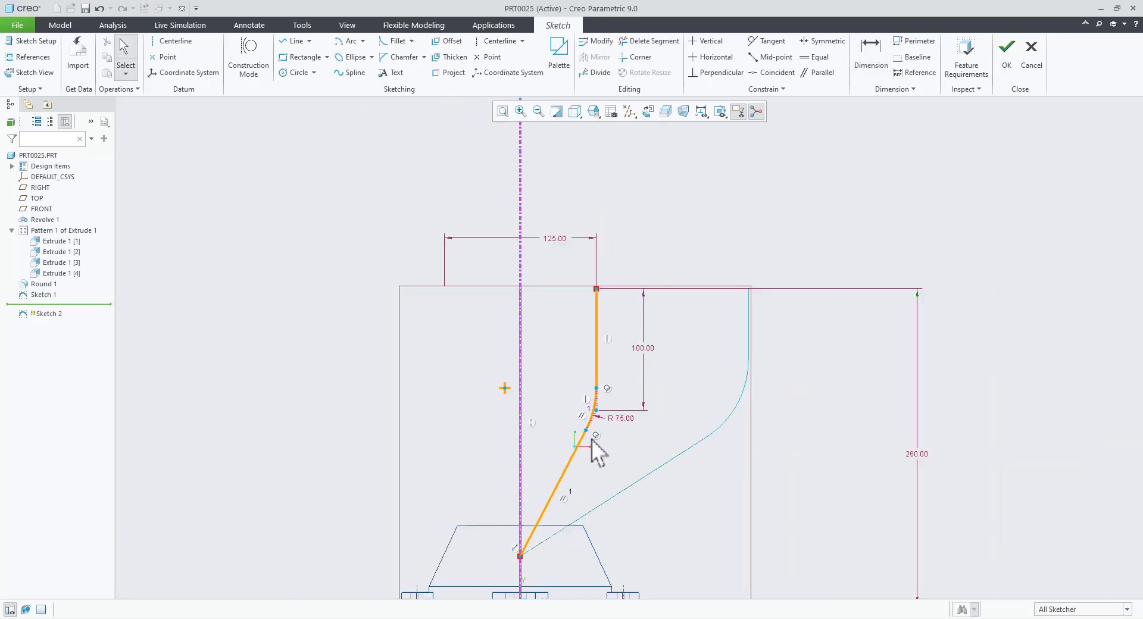
scroll(574, 577, "down", 2)
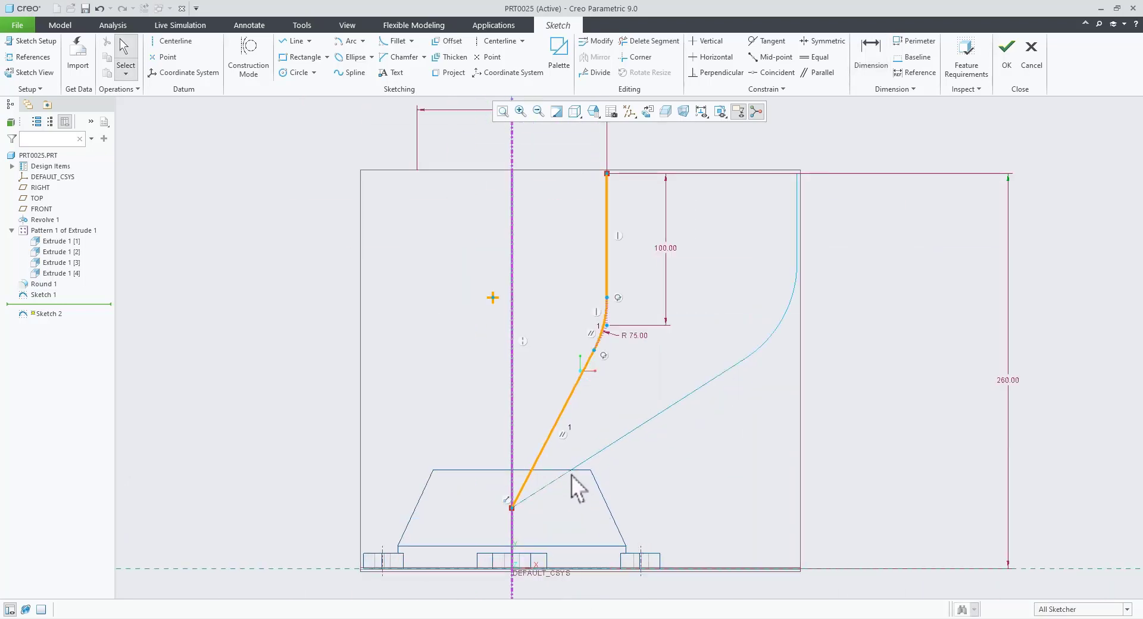
left_click(1001, 72)
key("ctrl+d")
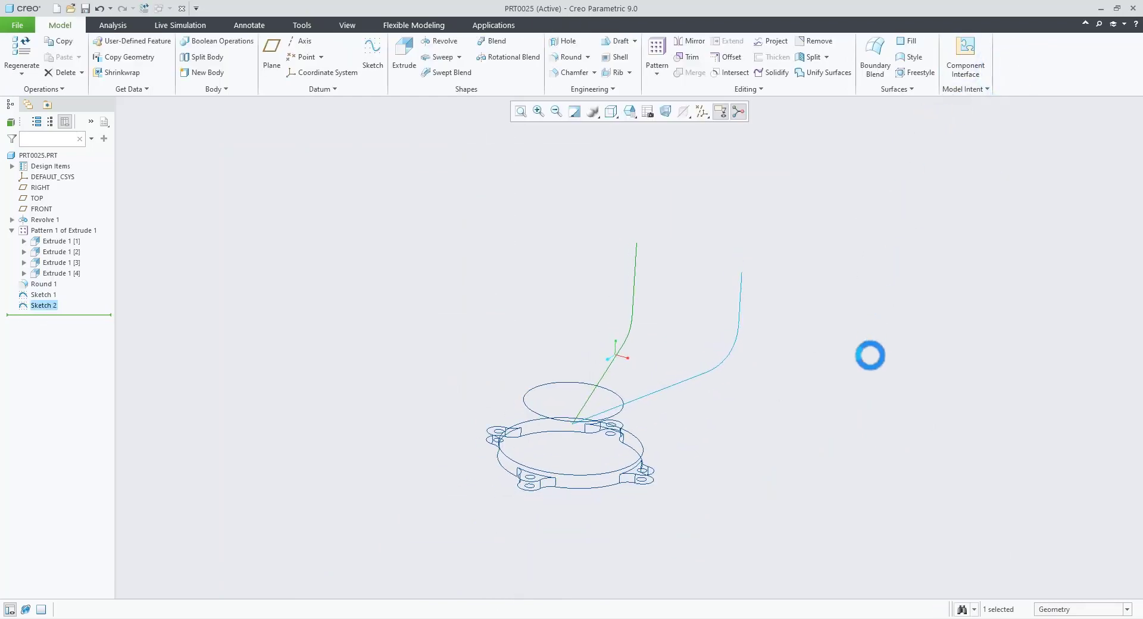
left_click(718, 250)
left_click(612, 115)
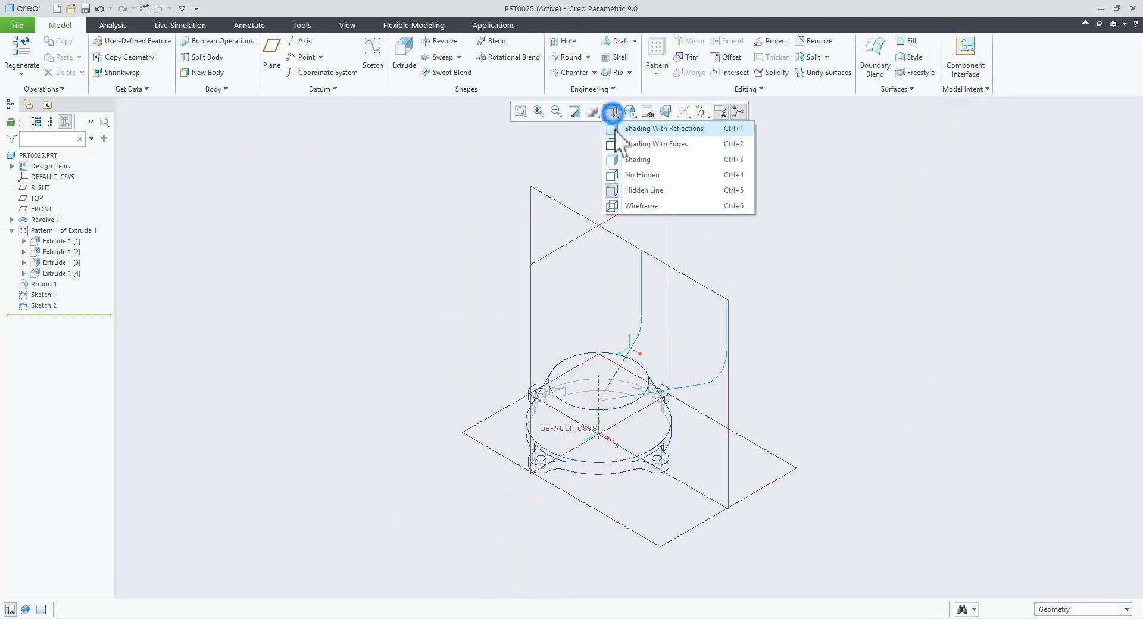
left_click(625, 148)
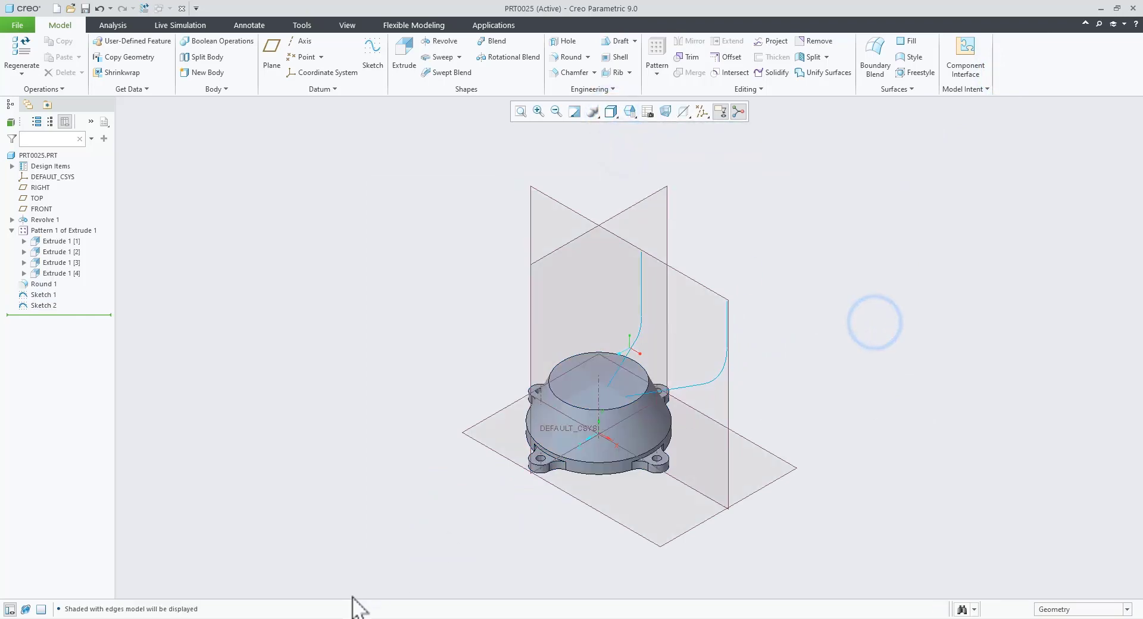
- Check the pipe's side view in the reference drawing and start a sketch on the RIGHT plane
left_click(306, 610)
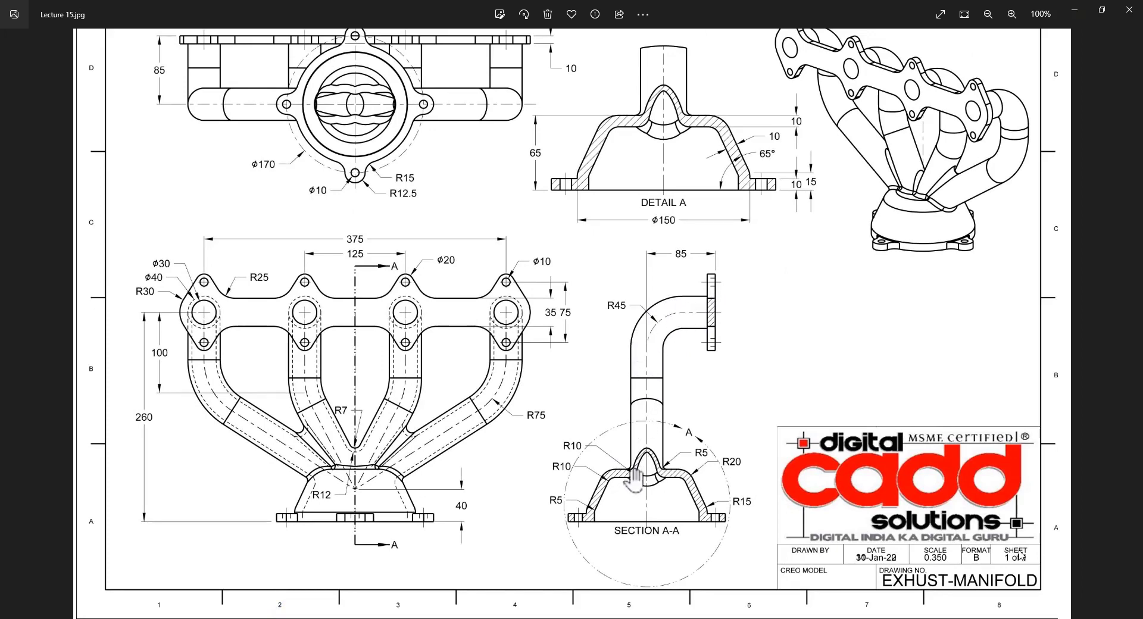
scroll(668, 423, "down", 1)
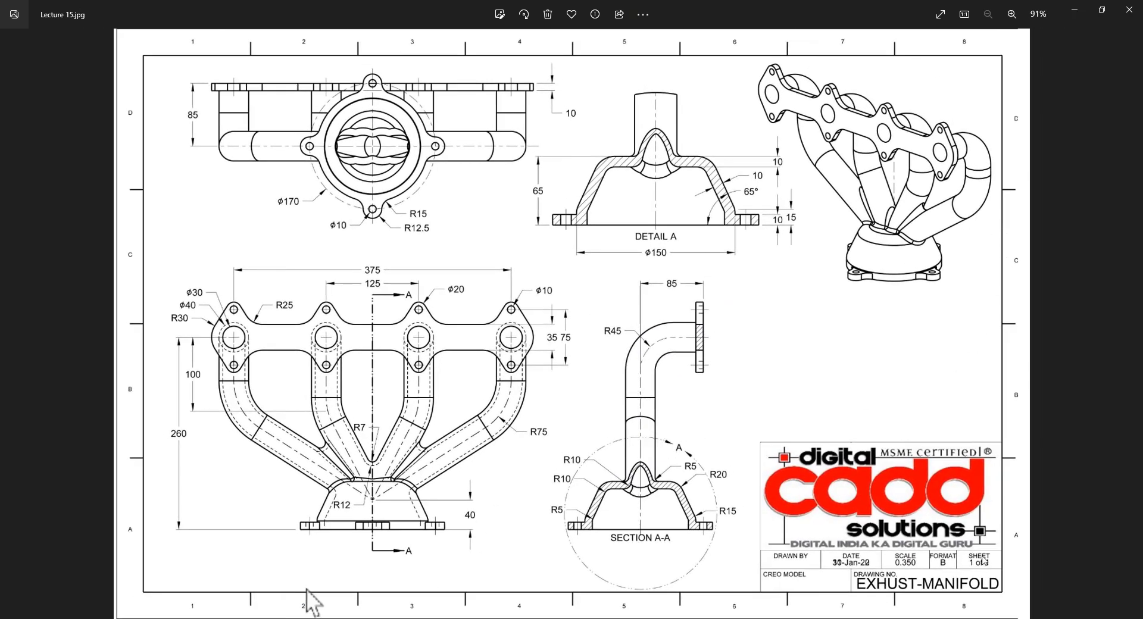
left_click(325, 618)
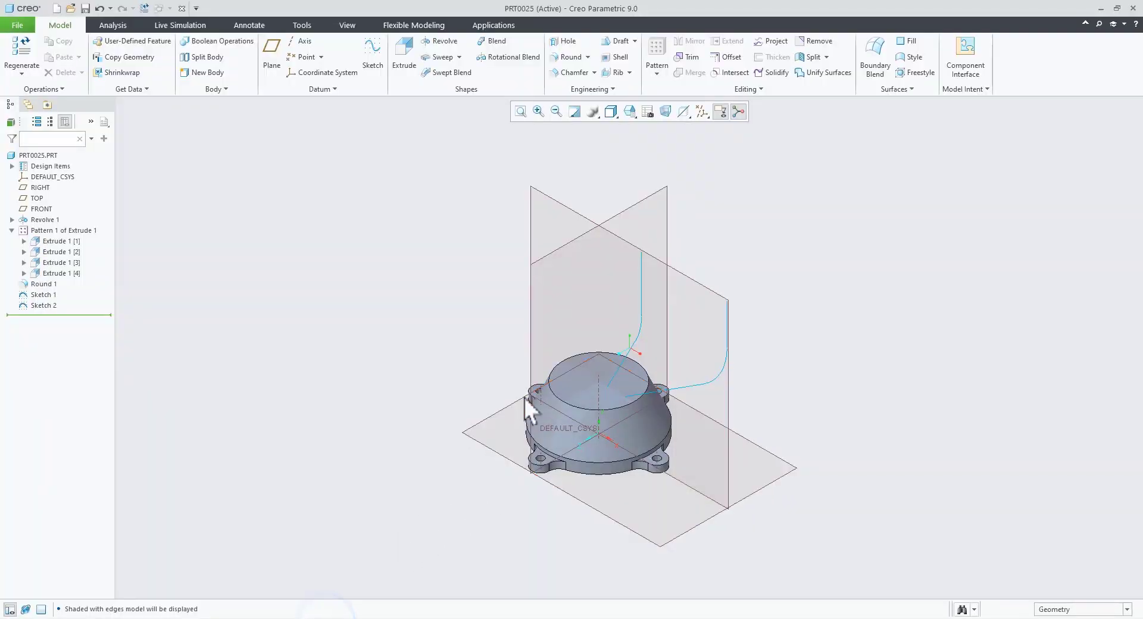
left_click(307, 618)
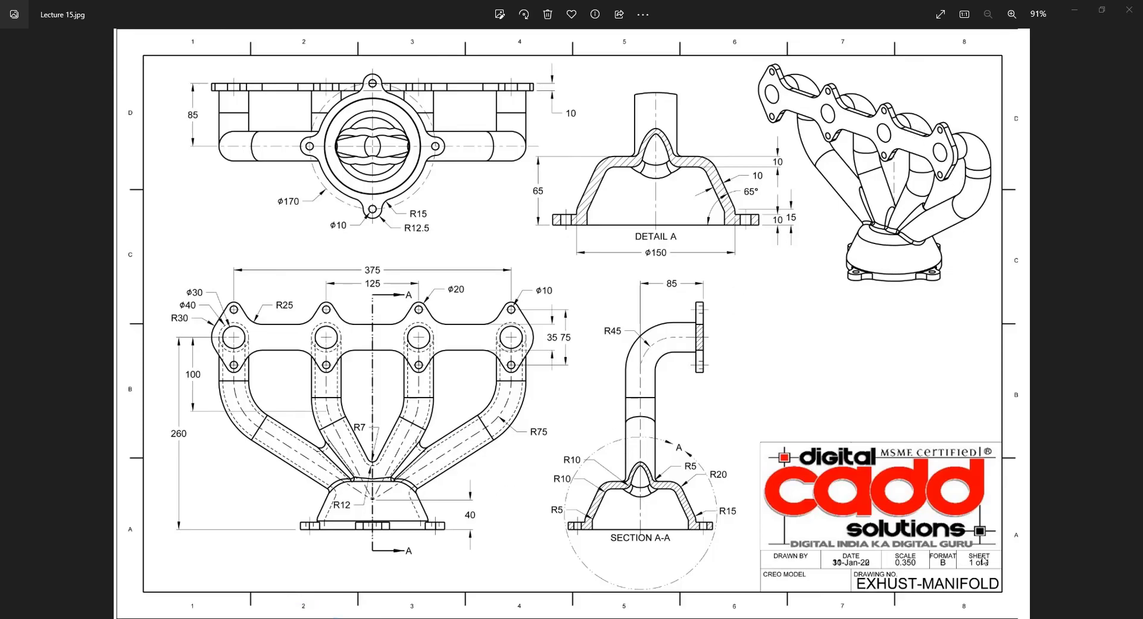
left_click(333, 618)
left_click(896, 320)
left_click(668, 186)
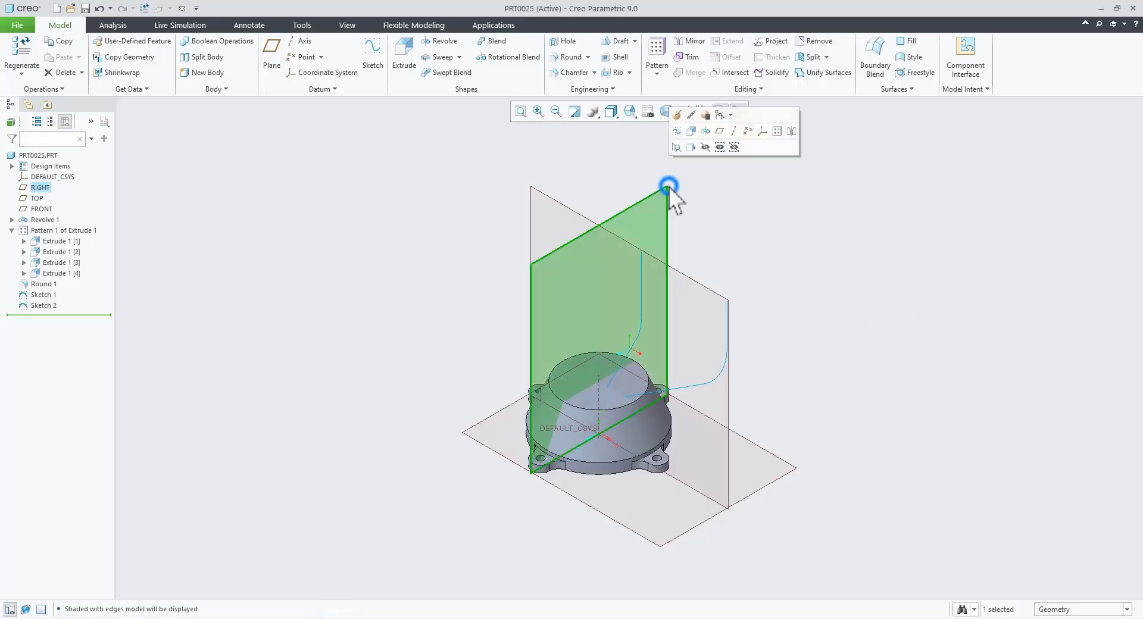
left_click(677, 131)
- Sketch a vertical line about 280 mm long up from the origin and a horizontal line about 153 mm long from its upper end
right_click(837, 247)
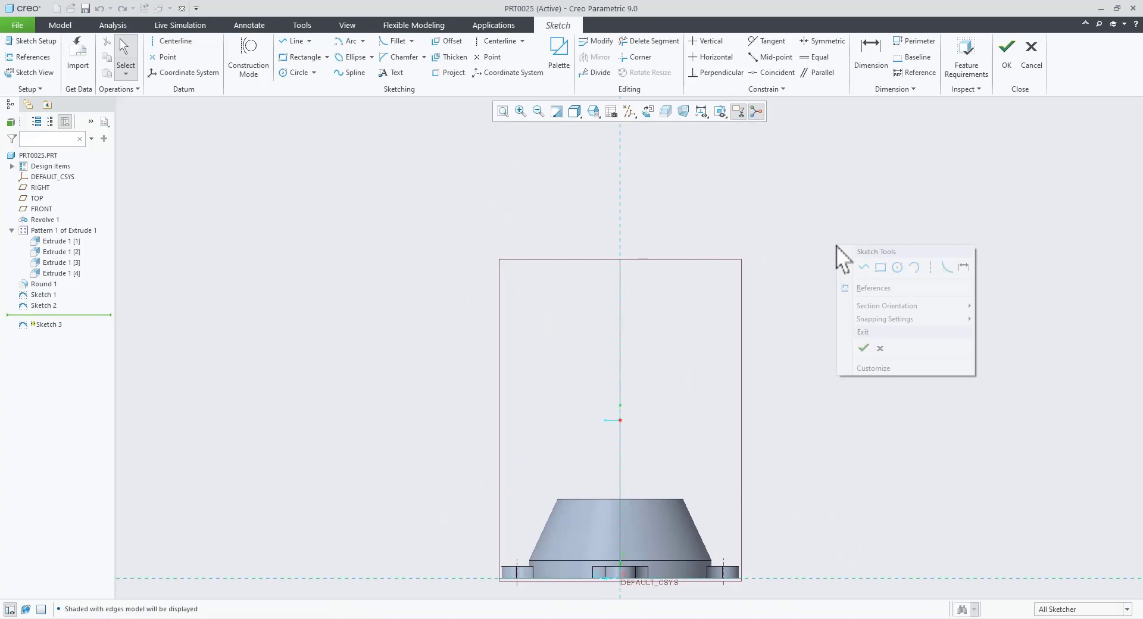
left_click(862, 267)
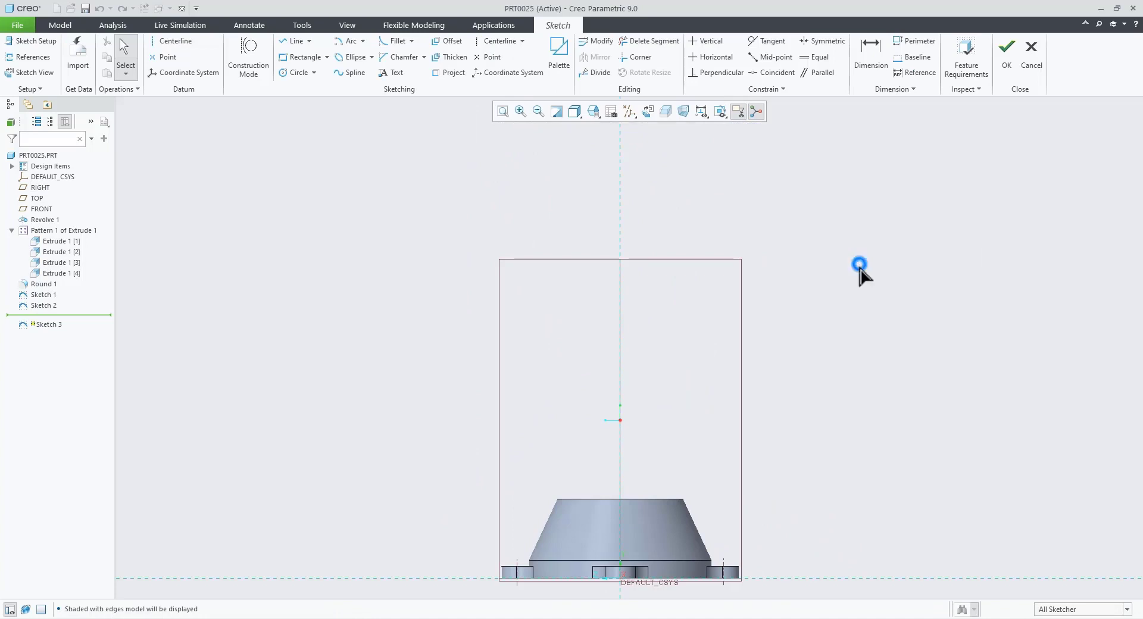
left_click(619, 579)
left_click(620, 237)
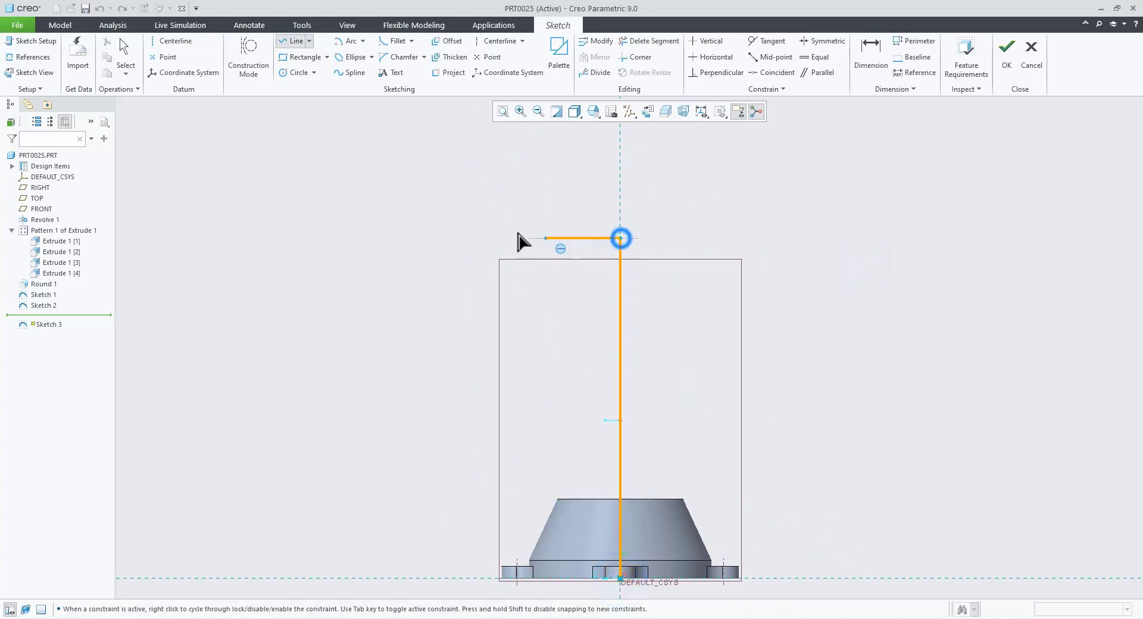
left_click(434, 237)
middle_click(437, 370)
left_click(431, 372)
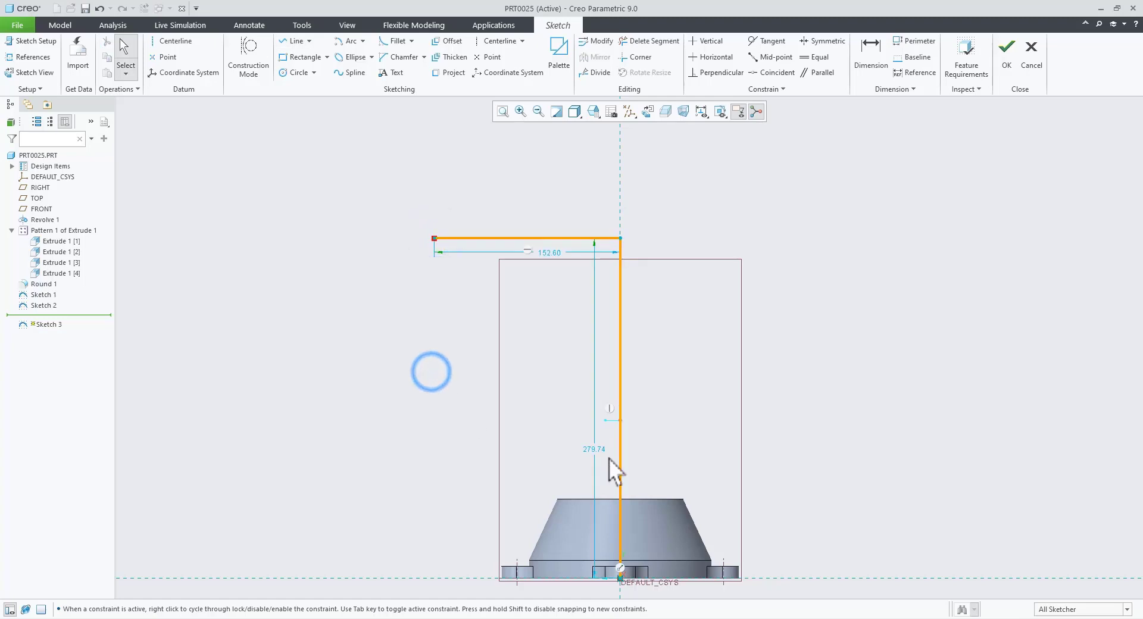
- Fillet the corner between the horizontal and vertical lines with a radius of about 15 mm
left_click(393, 40)
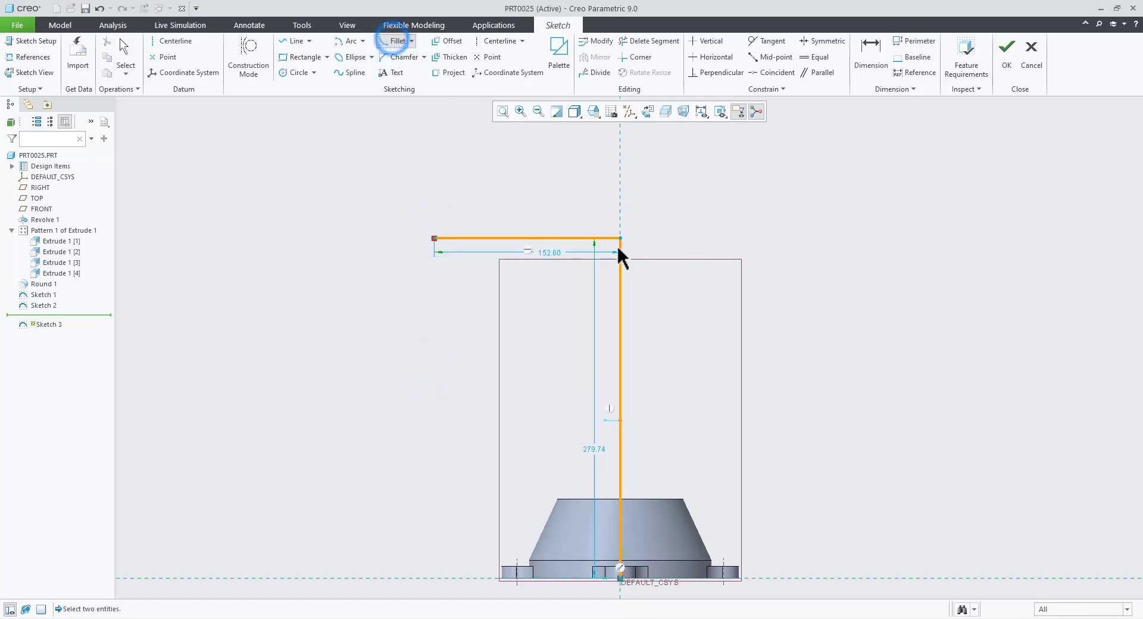
left_click(603, 238)
left_click(620, 273)
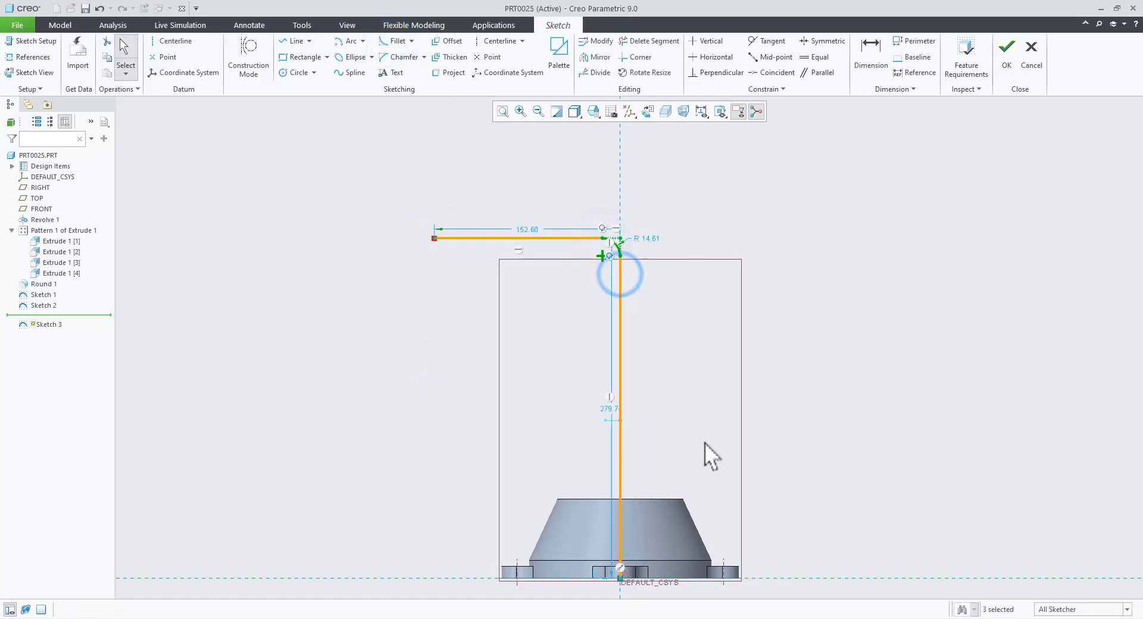
- Check the side view in the reference drawing and dimension the horizontal line at 260 mm above the base's bottom
key("alt+Tab")
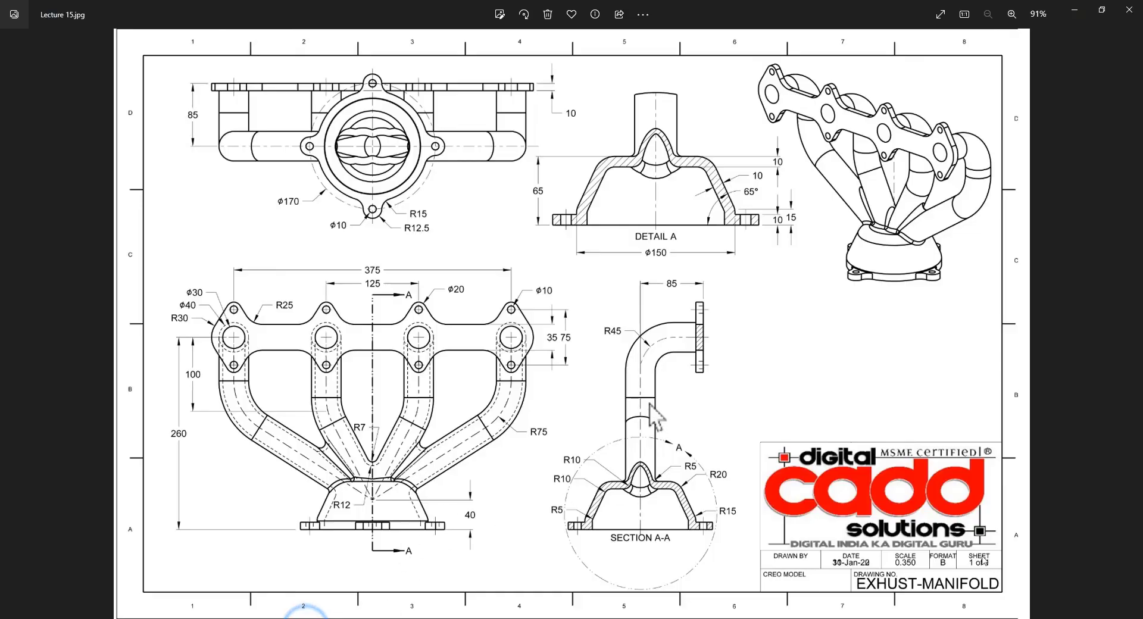
scroll(658, 410, "up", 2)
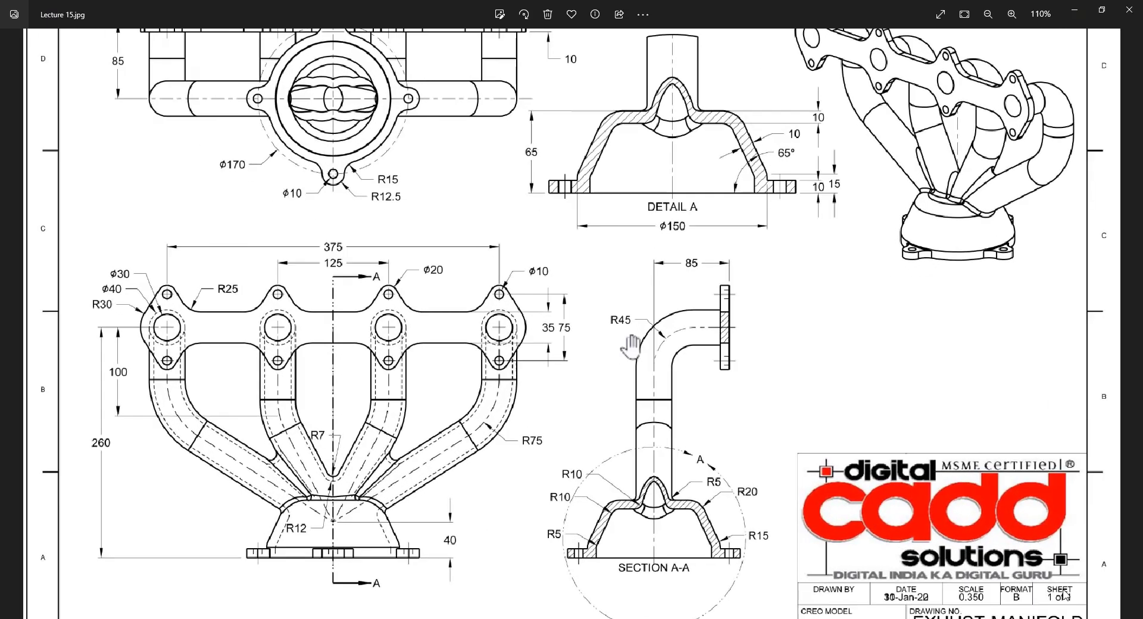
scroll(631, 345, "down", 2)
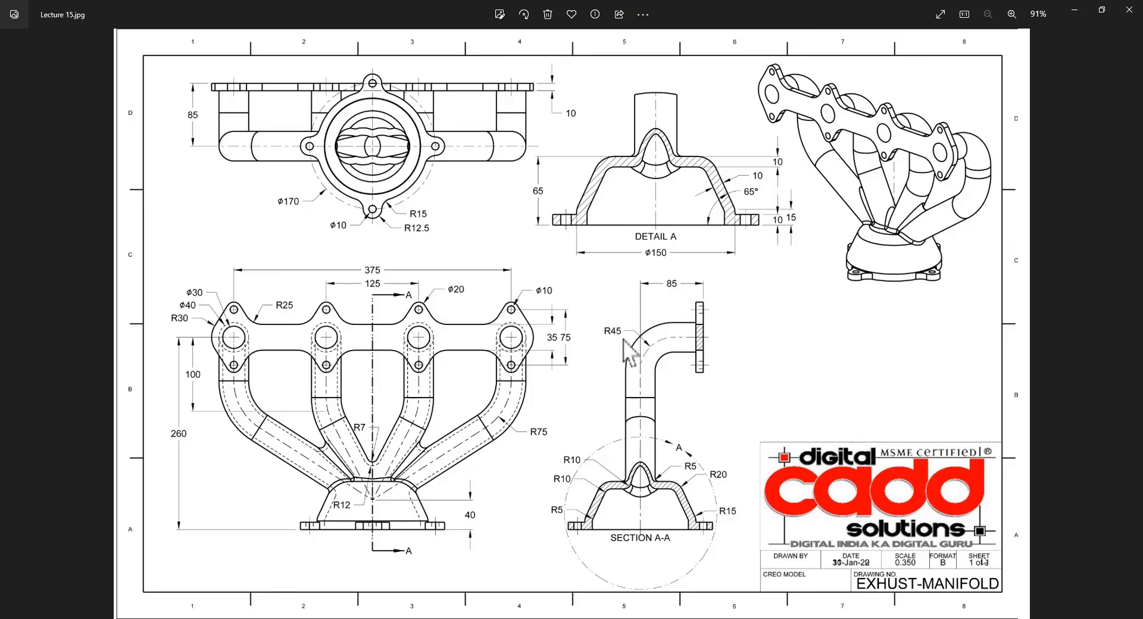
key("alt+Tab")
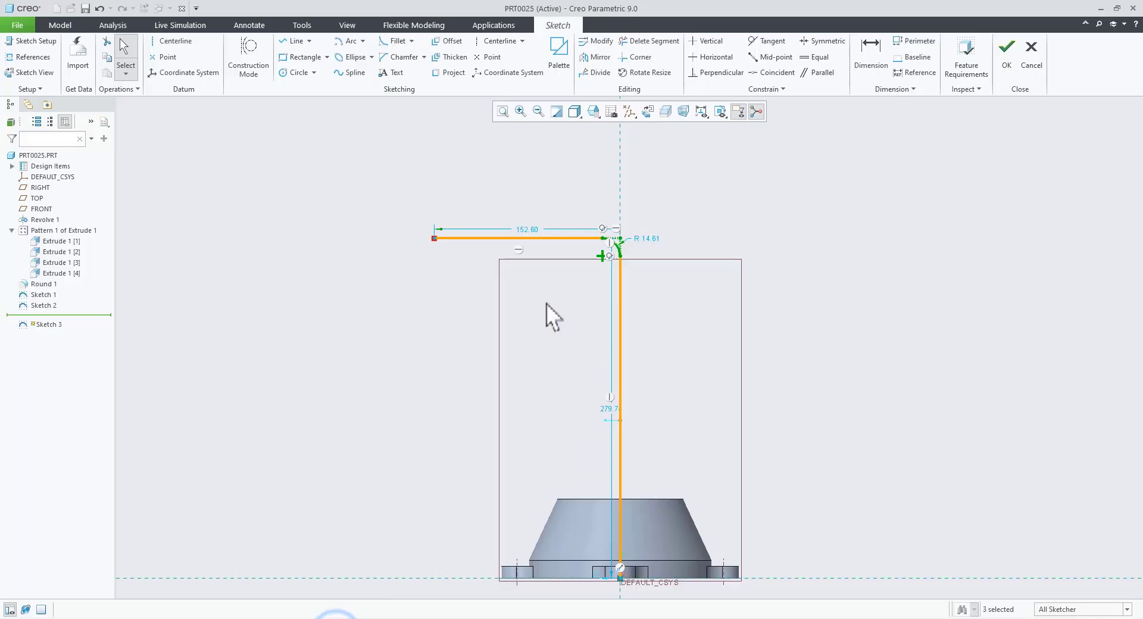
left_click(535, 301)
left_click(870, 56)
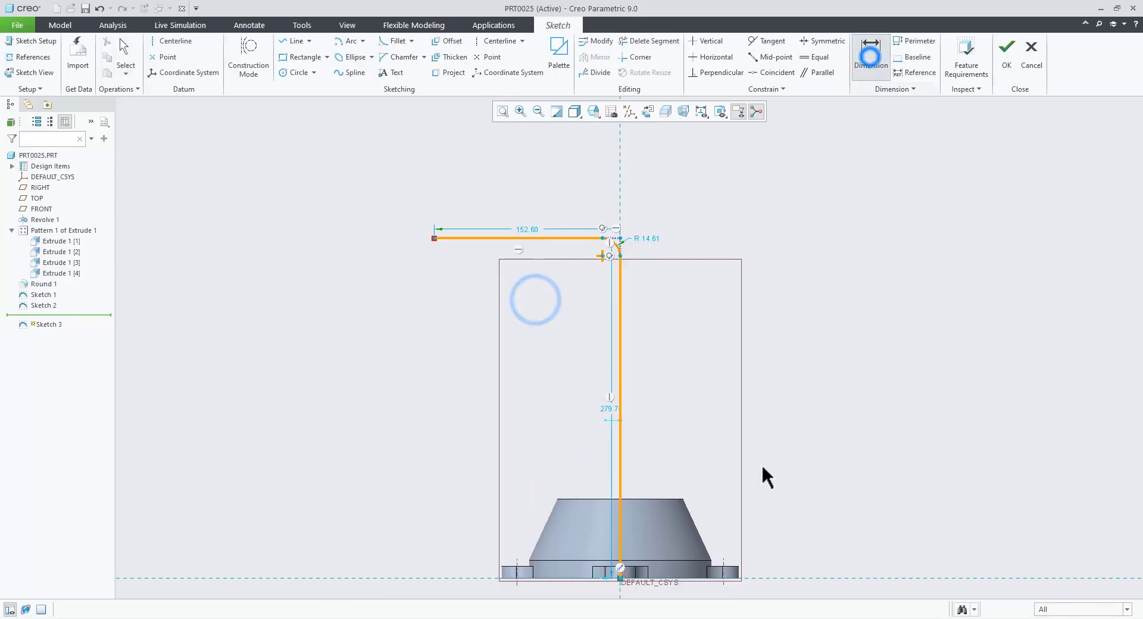
left_click(764, 575)
left_click(583, 235)
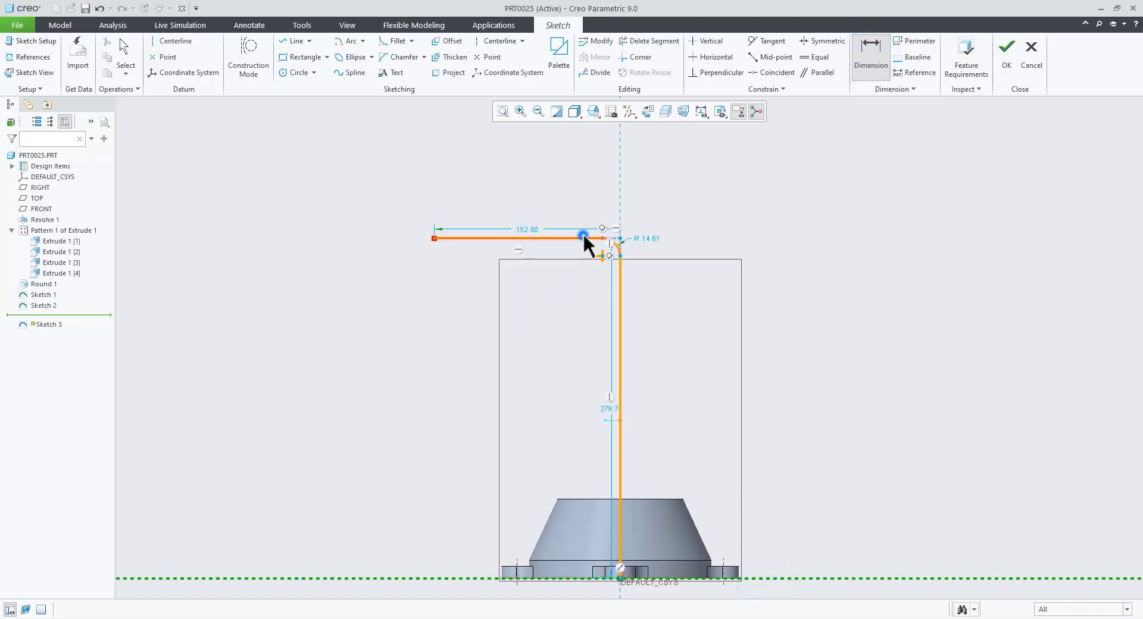
middle_click(820, 369)
type("260")
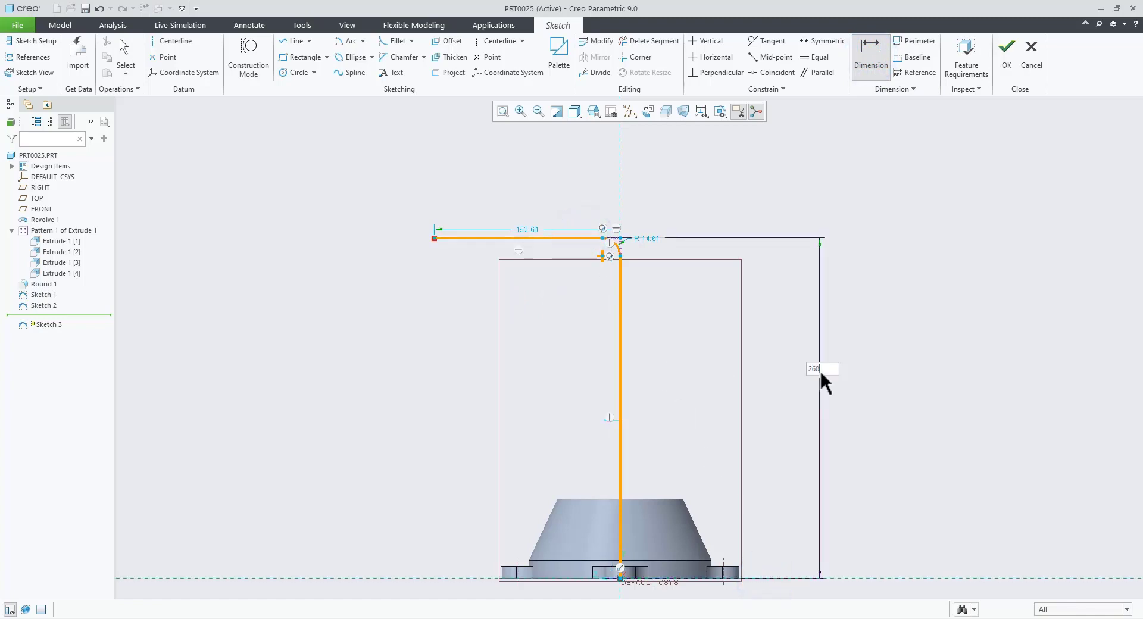
key("Return")
- Dimension the horizontal distance from the vertical line to the free end of the horizontal line as 85 mm
left_click(620, 303)
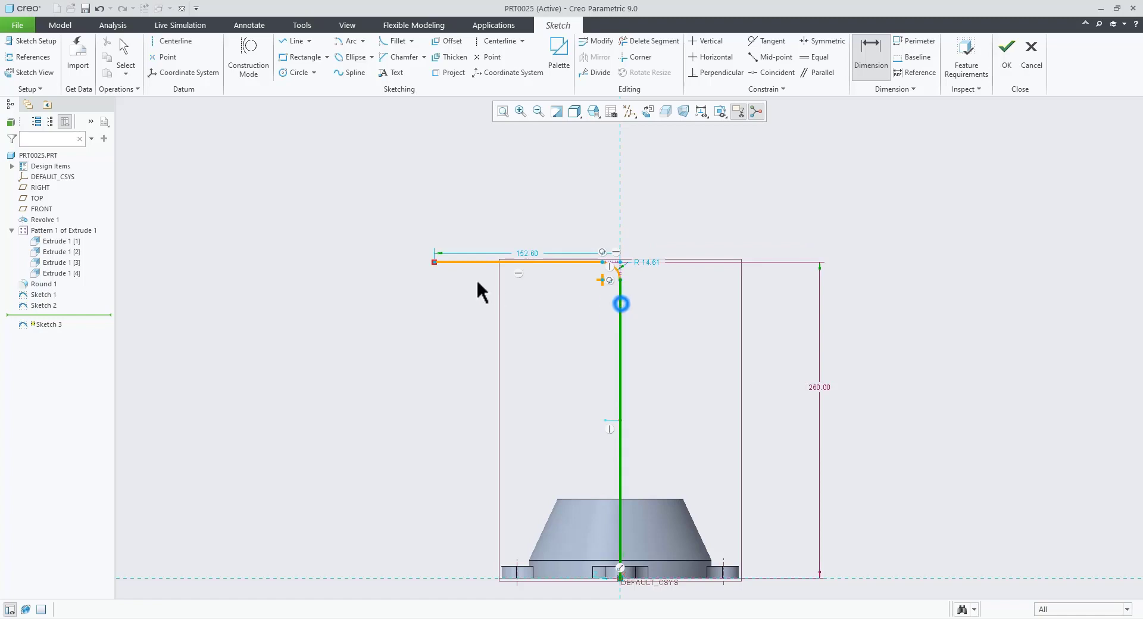
left_click(436, 262)
middle_click(540, 192)
type("85")
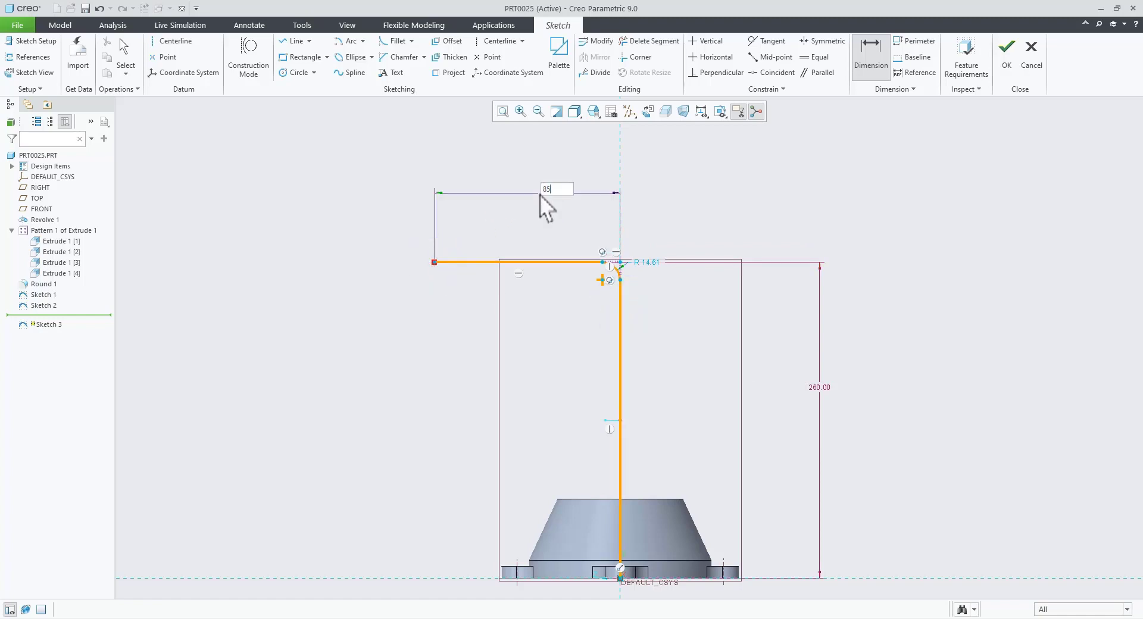
key("Return")
middle_click(626, 232)
- Set the corner fillet's radius to 45 mm and finish the side profile sketch
scroll(639, 259, "up", 5)
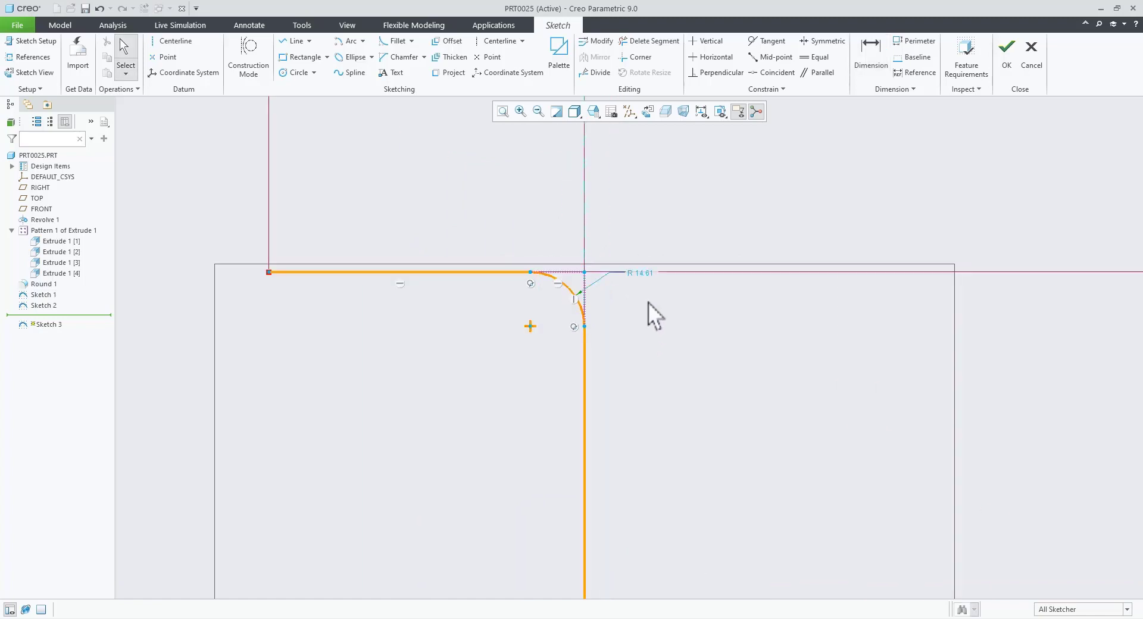
double_click(645, 273)
type("4")
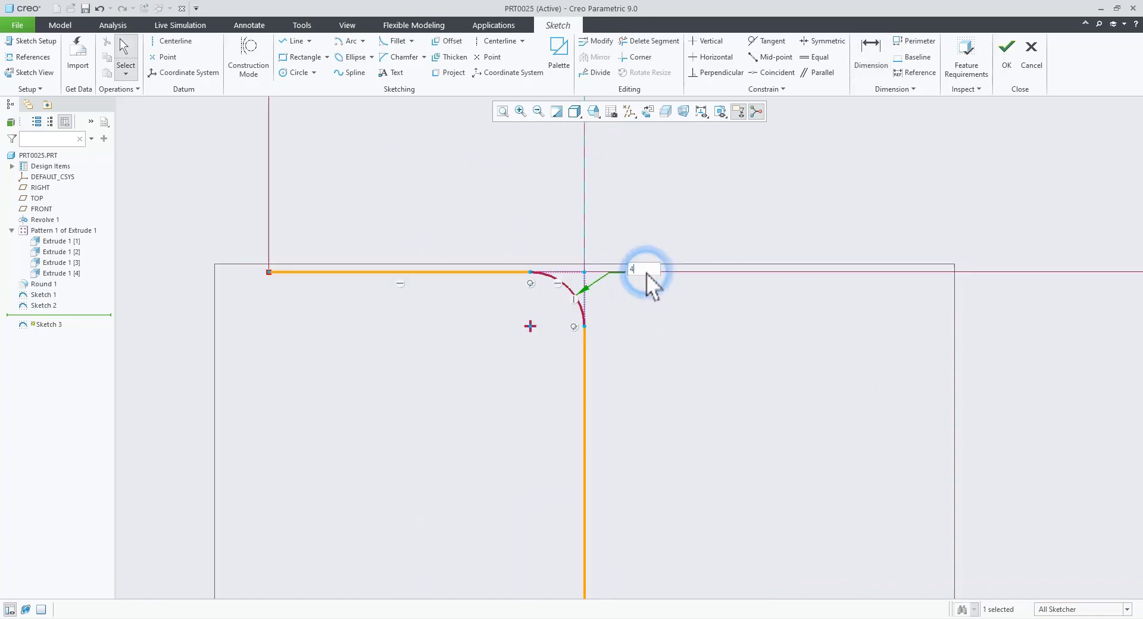
type("5")
key("Return")
left_click(687, 341)
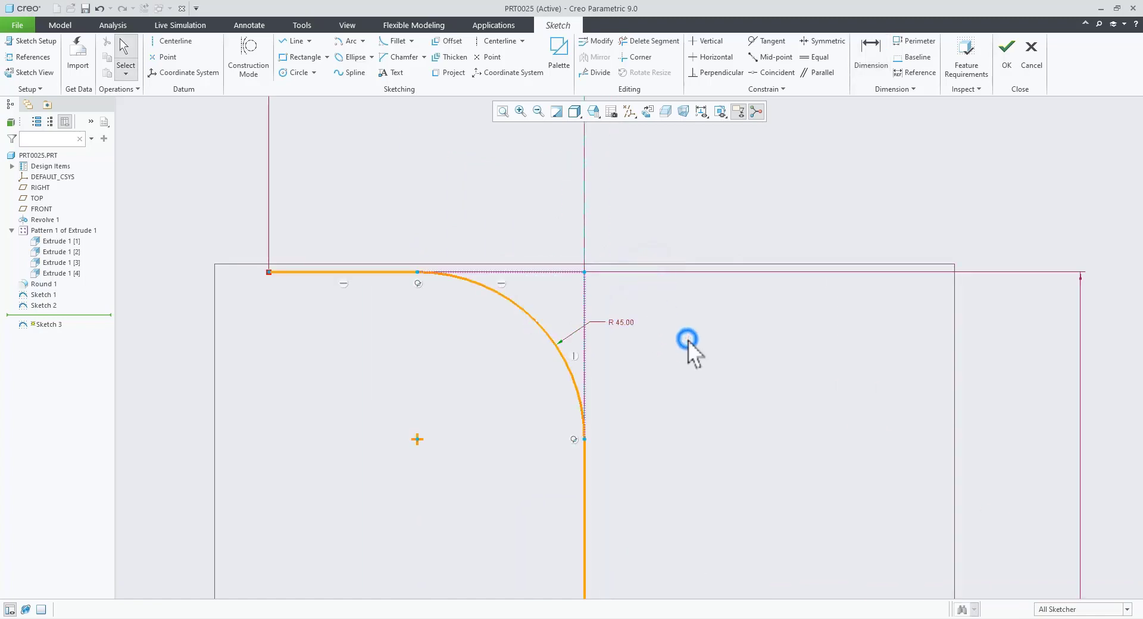
left_click(1006, 57)
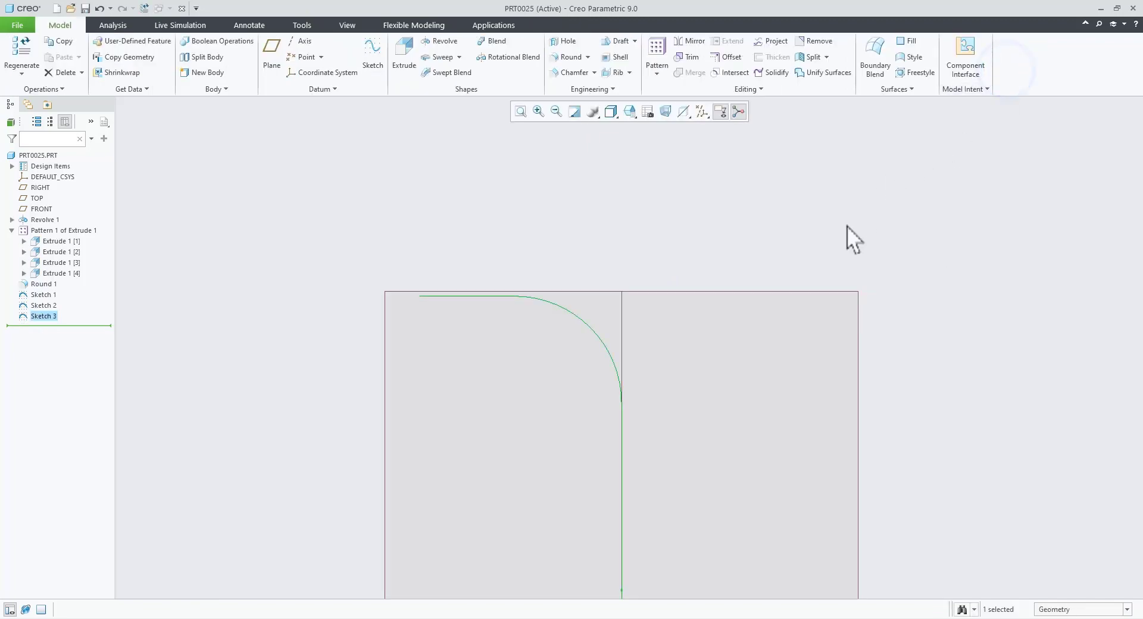
key("ctrl+d")
left_click(893, 300)
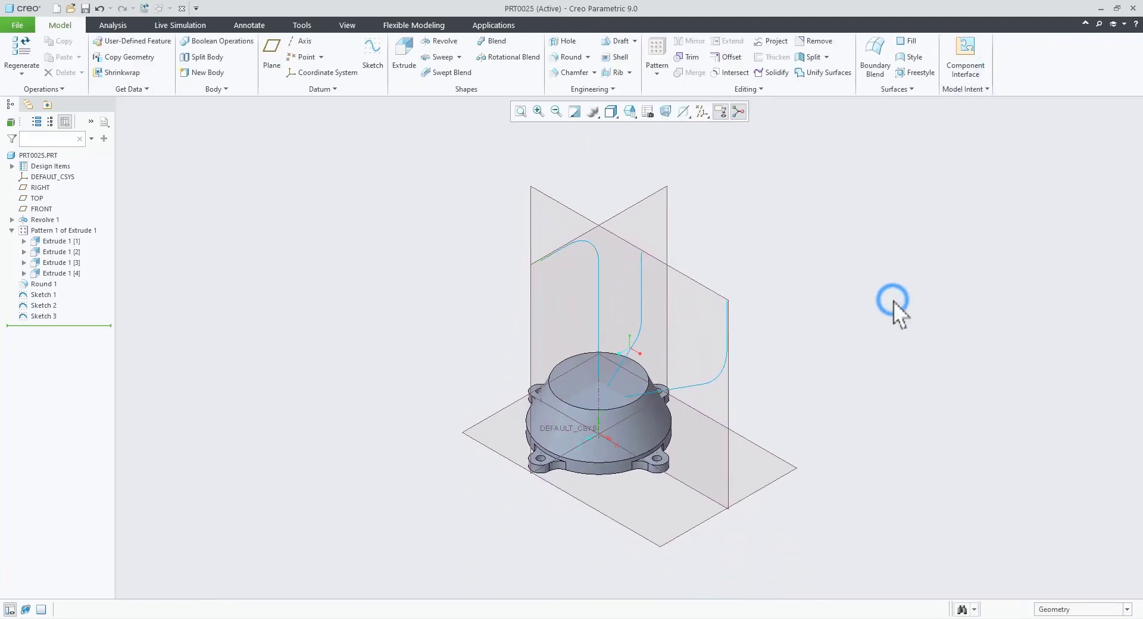
- Turn off the display of all datum axes, points, coordinate systems and planes
left_click(701, 111)
left_click(744, 180)
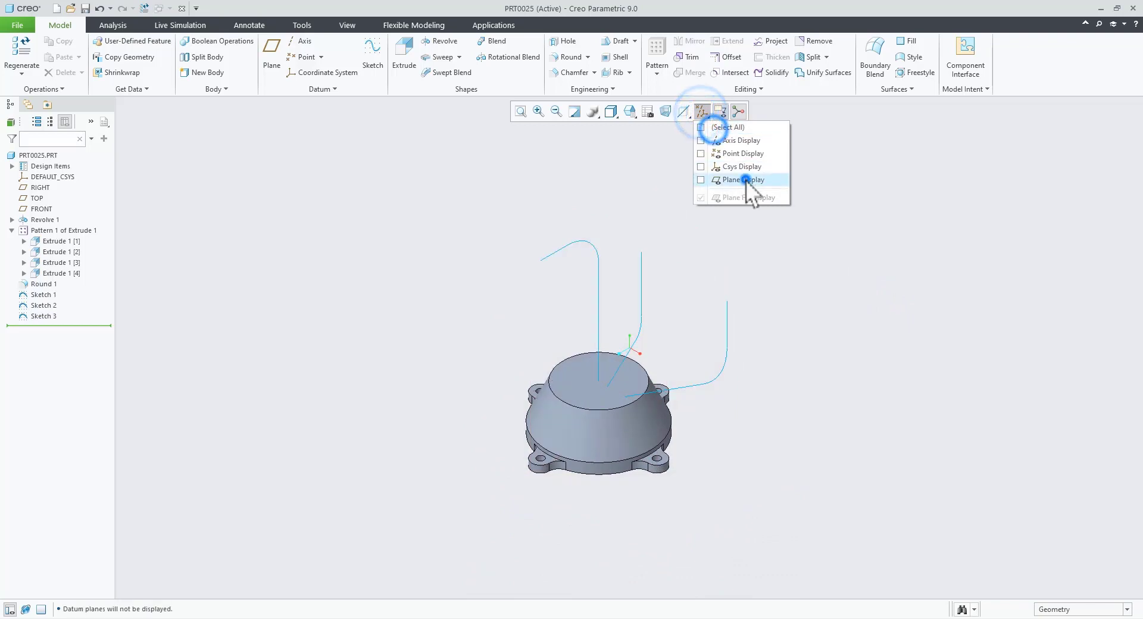
left_click(744, 179)
left_click(795, 279)
left_click(701, 111)
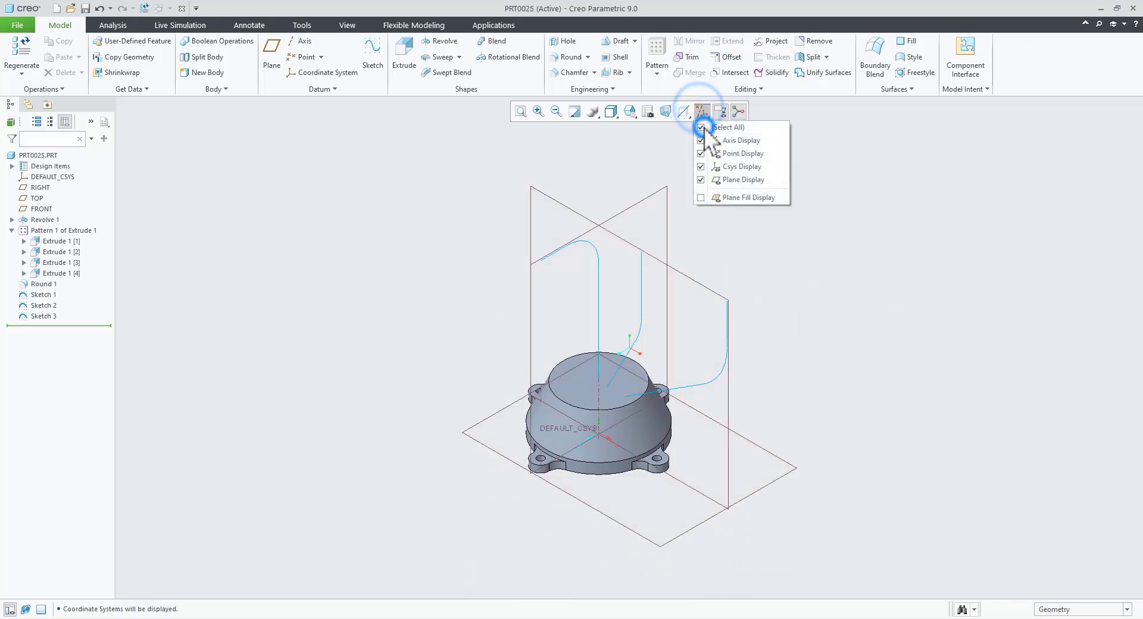
left_click(702, 127)
left_click(704, 127)
left_click(846, 328)
- Intersect the outer front pipe path (Sketch 1) with the side profile (Sketch 3) to create a 3D curve
scroll(782, 311, "down", 1)
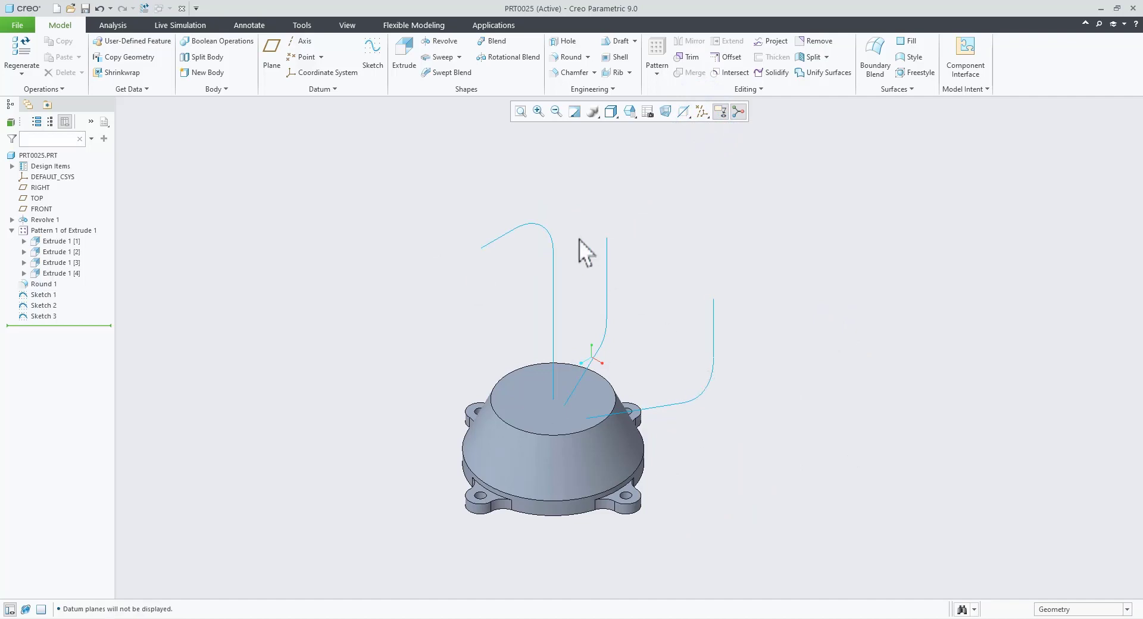
mouse_move(715, 434)
middle_mouse_down()
mouse_move(766, 410)
mouse_move(703, 428)
mouse_move(717, 426)
mouse_move(716, 341)
middle_mouse_up()
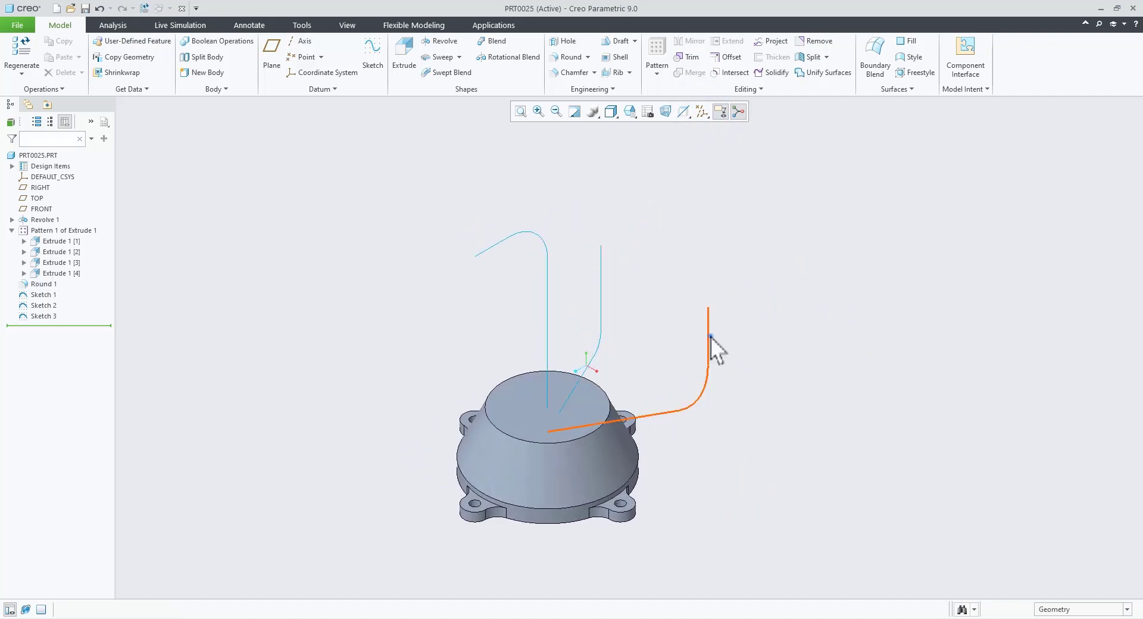
left_click(709, 337)
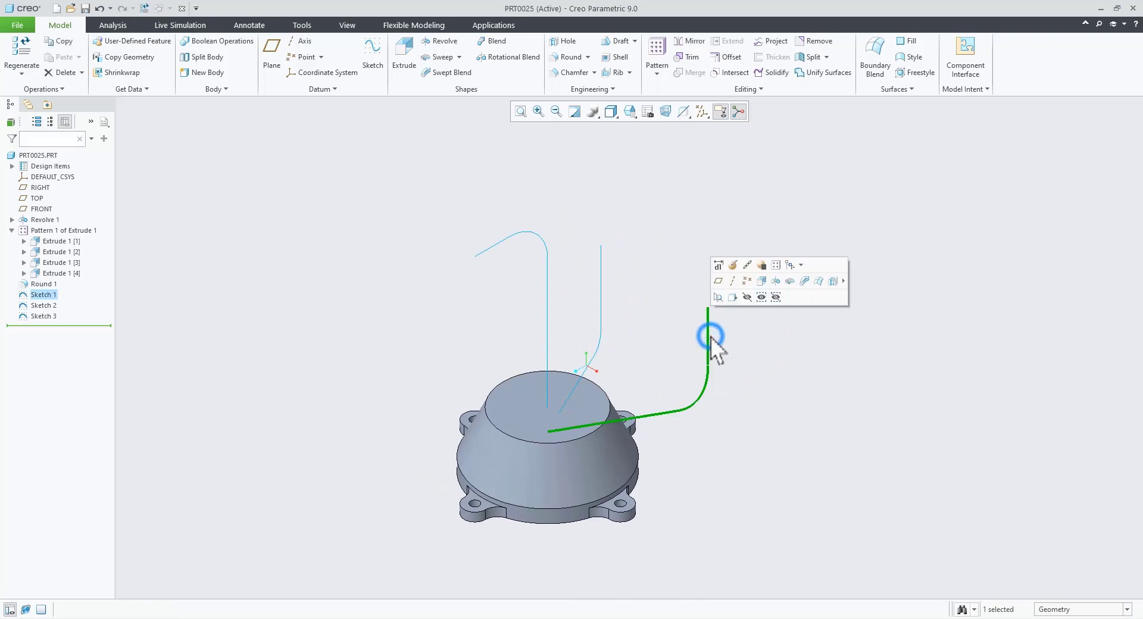
left_click(540, 234, "ctrl")
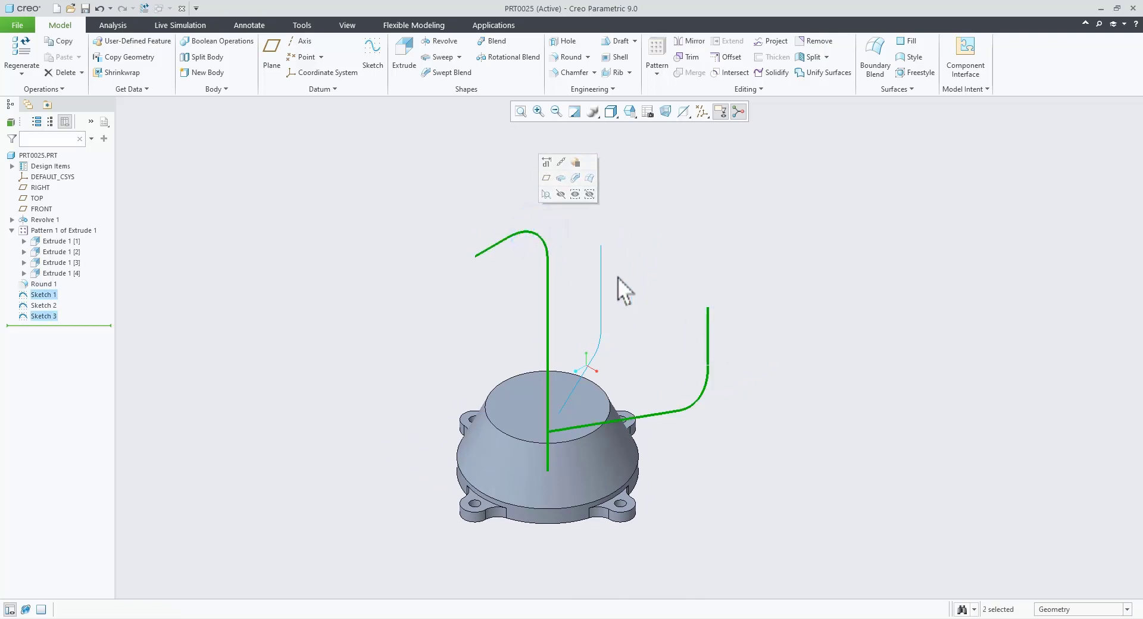
left_click(736, 73)
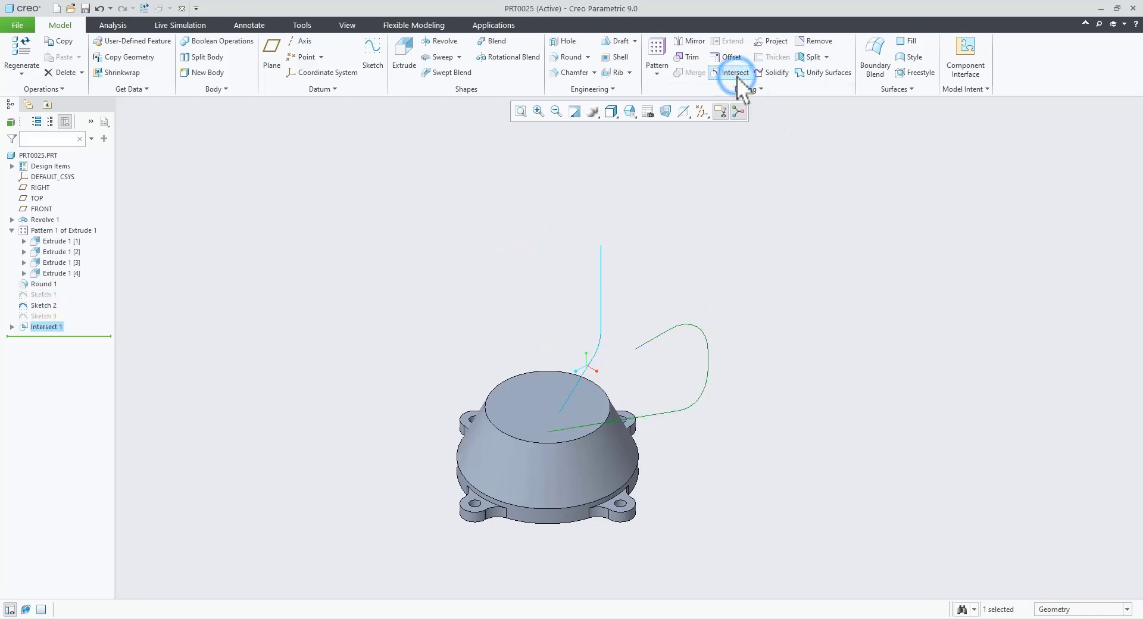
left_click(805, 402)
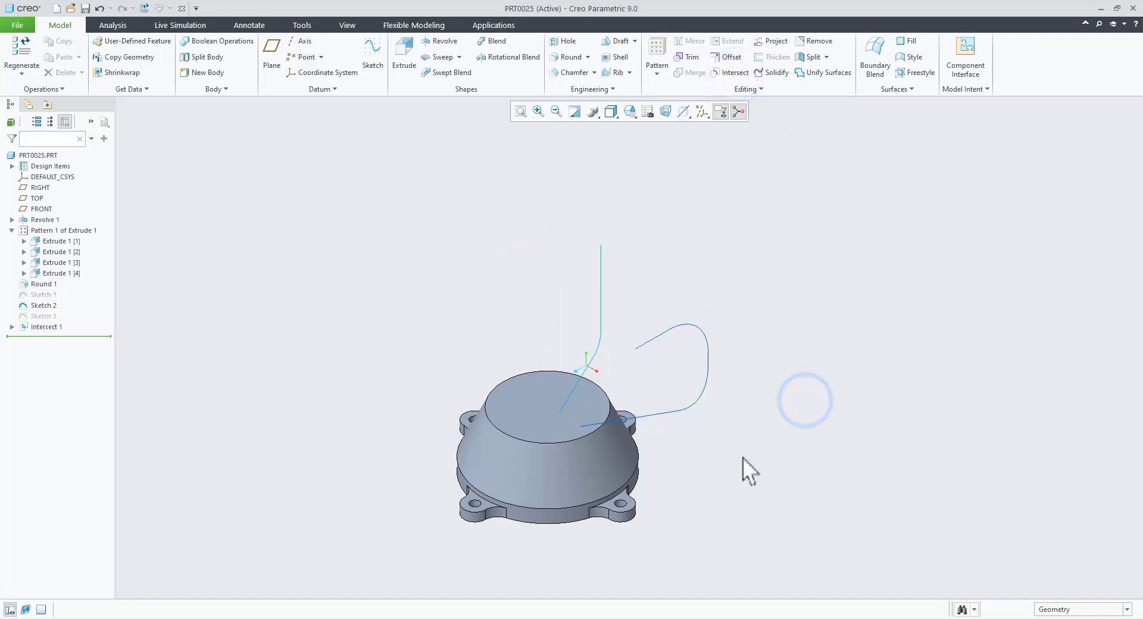
- Show the hidden side profile sketch, Sketch 3, in the model again
middle_click_drag(747, 469, 767, 449)
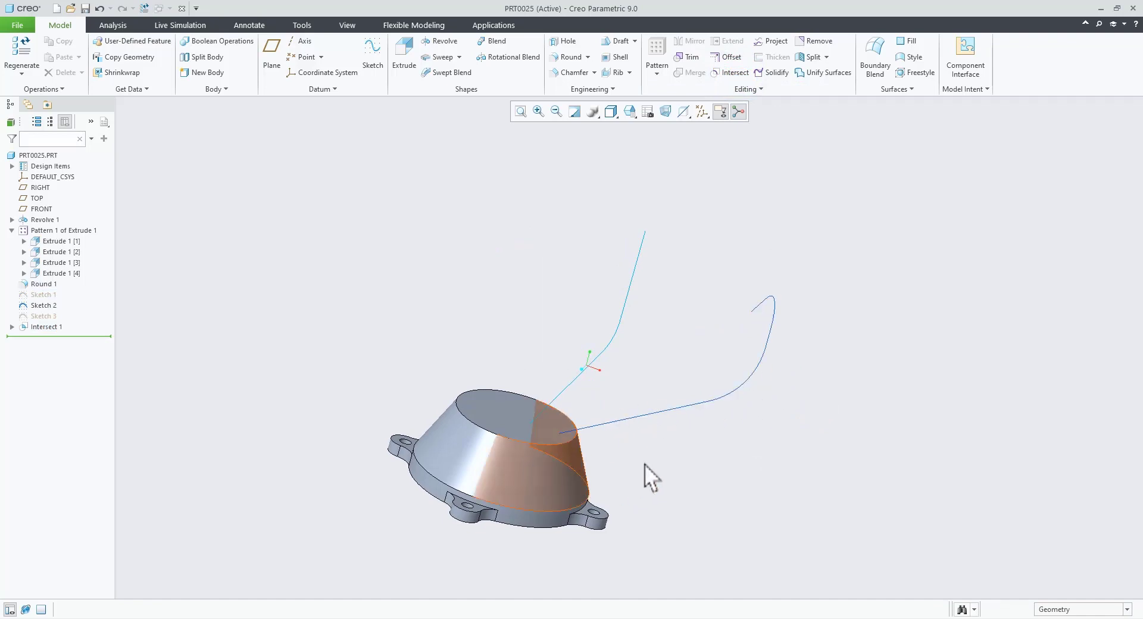
middle_click_drag(643, 477, 652, 340)
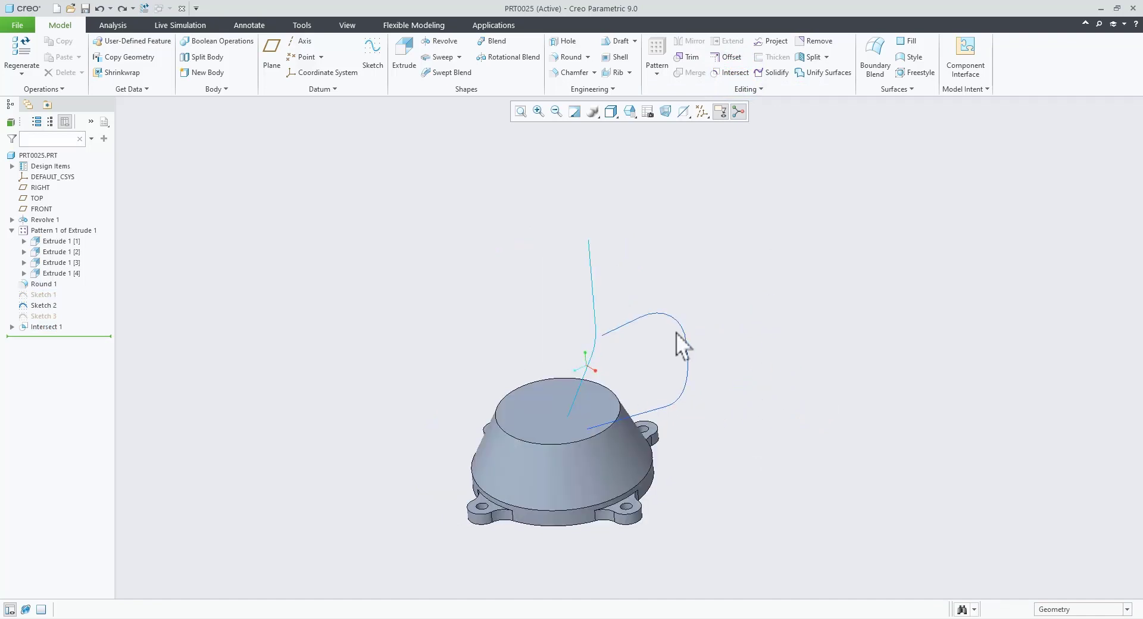
left_click(593, 276)
left_click(49, 316)
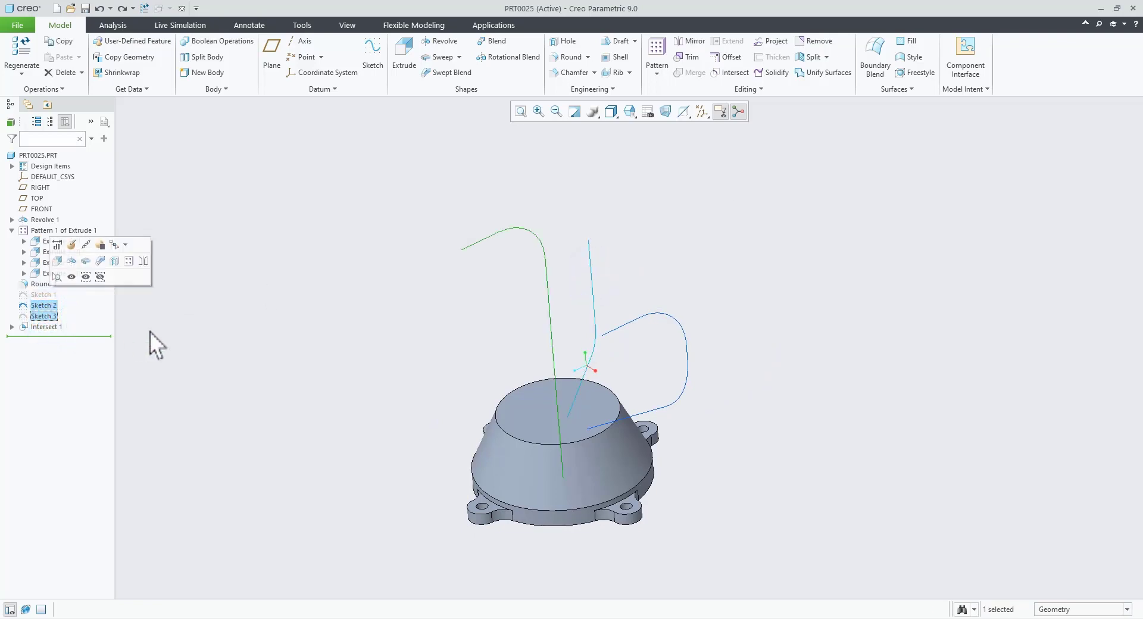
left_click(170, 330)
left_click(48, 318)
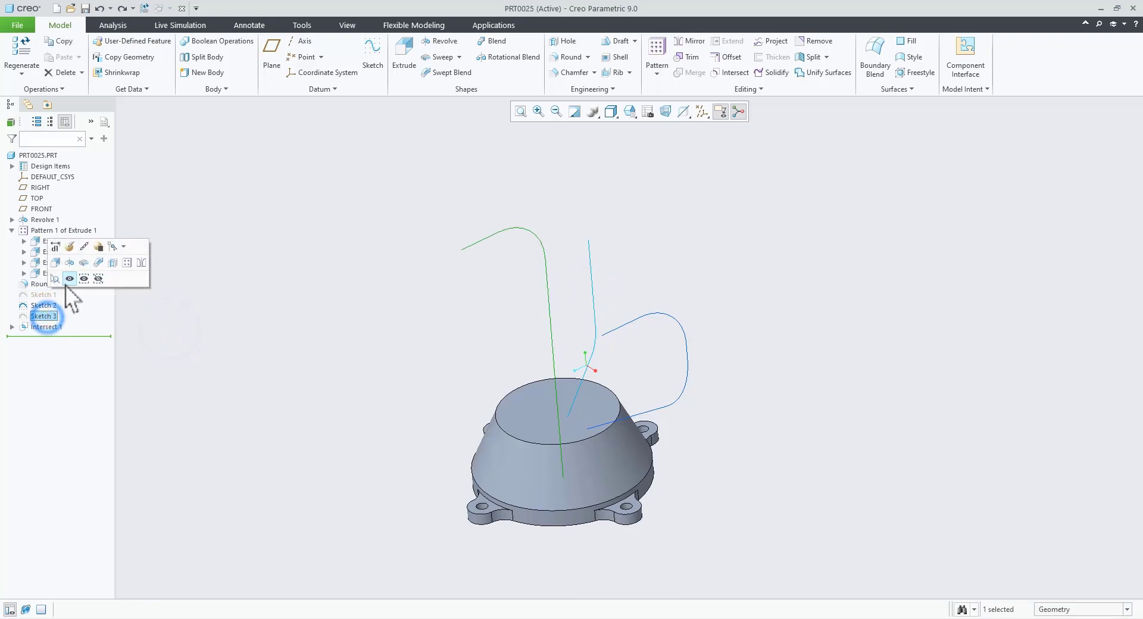
left_click(69, 279)
left_click(310, 335)
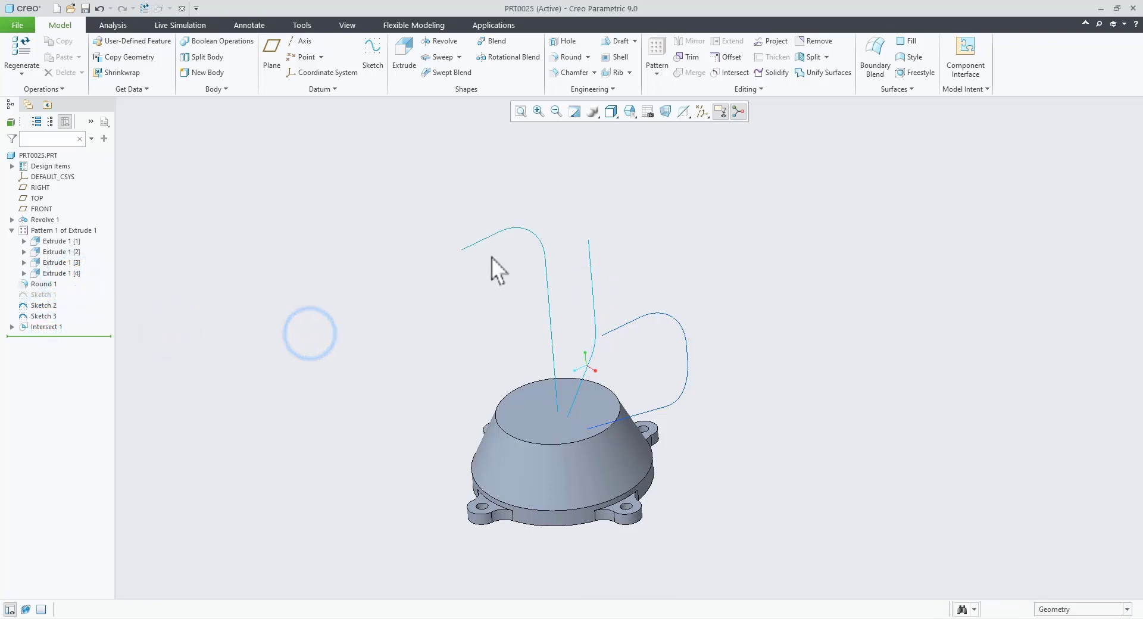
- Intersect the side profile (Sketch 3) with the inner front pipe path (Sketch 2) to create the second 3D curve
left_click(489, 237)
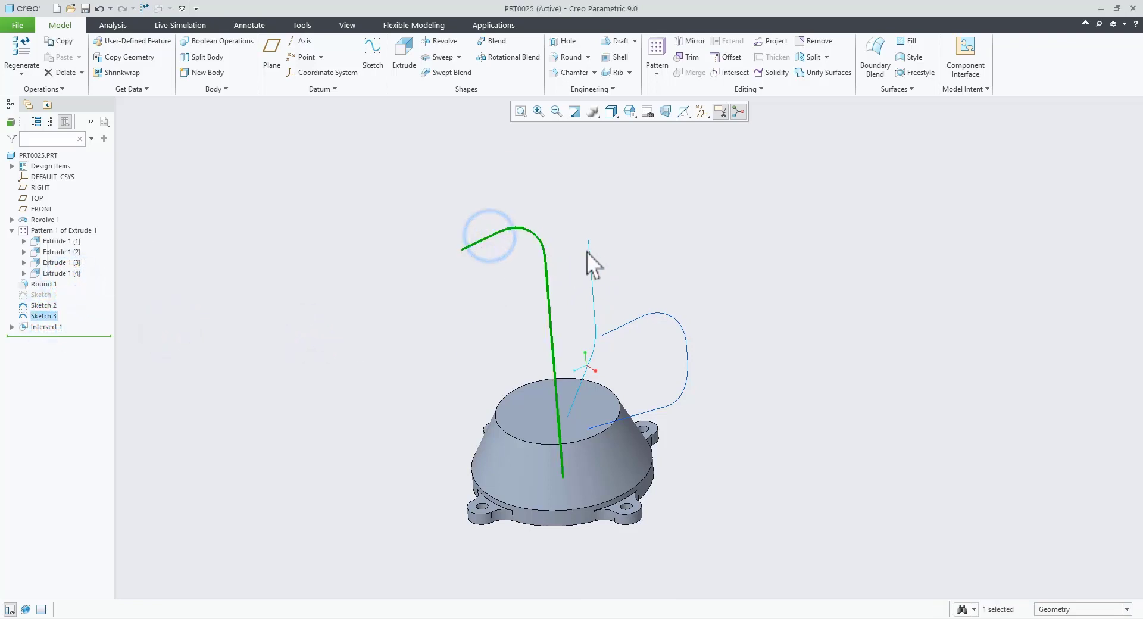
left_click(589, 252, "ctrl")
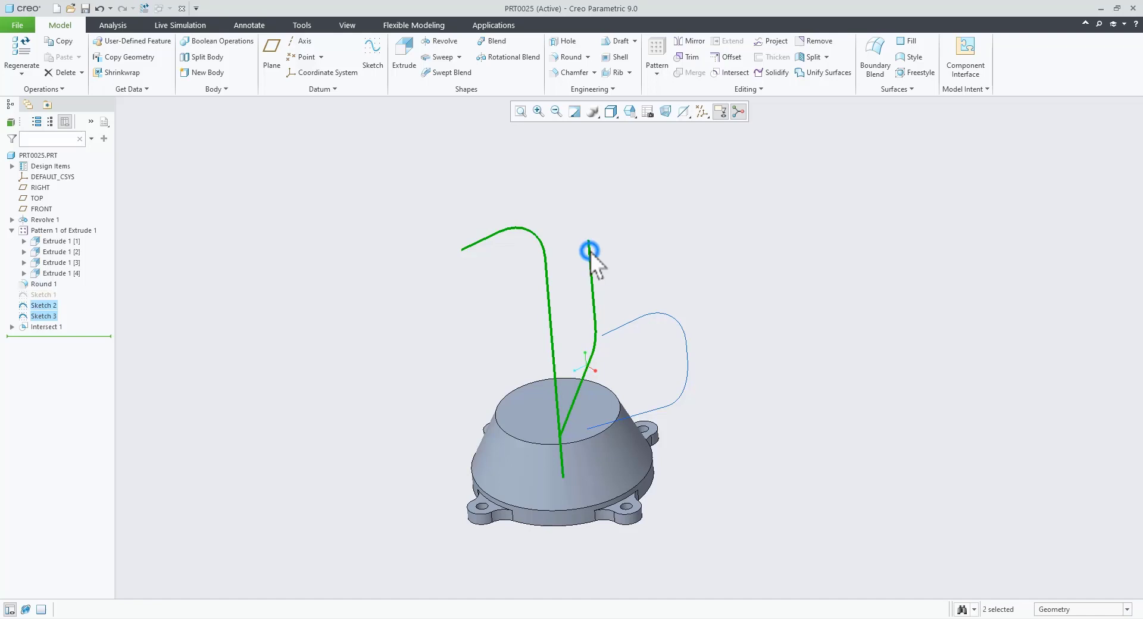
left_click(723, 72)
middle_click_drag(709, 218, 799, 367)
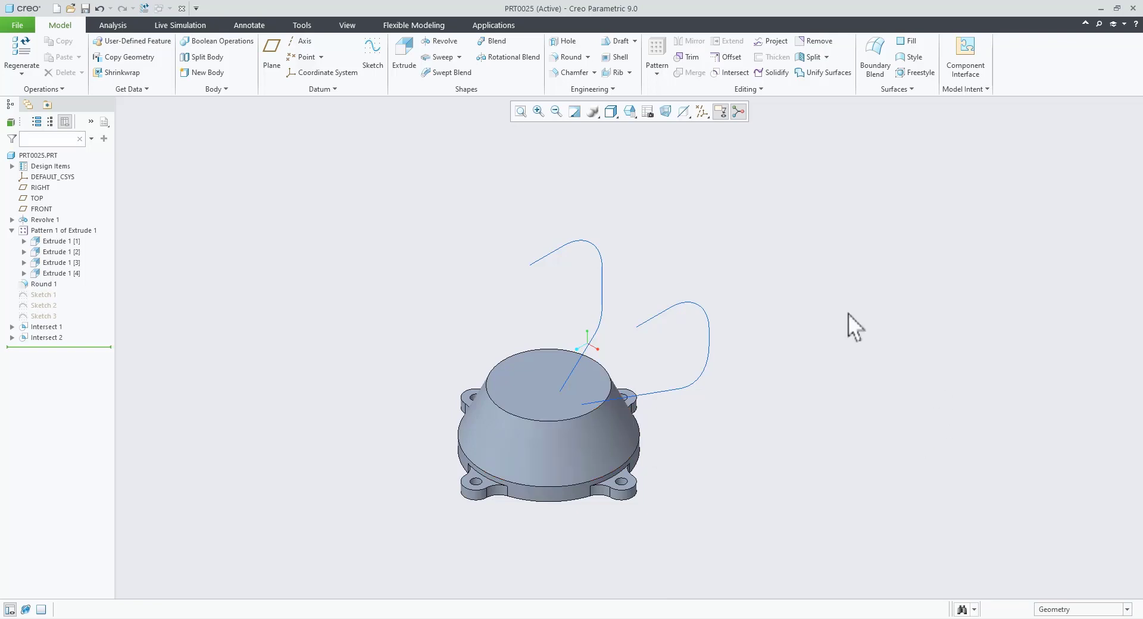
- Start a solid sweep along the outer intersection curve, starting from its upper free end, and open the section sketch
left_click(696, 304)
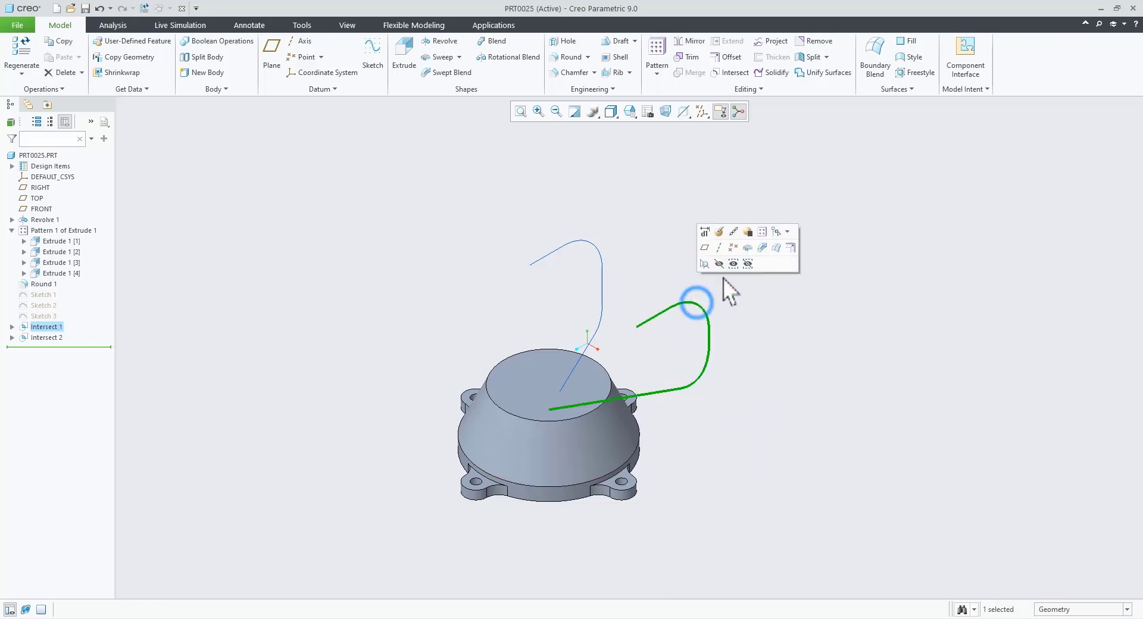
left_click(748, 248)
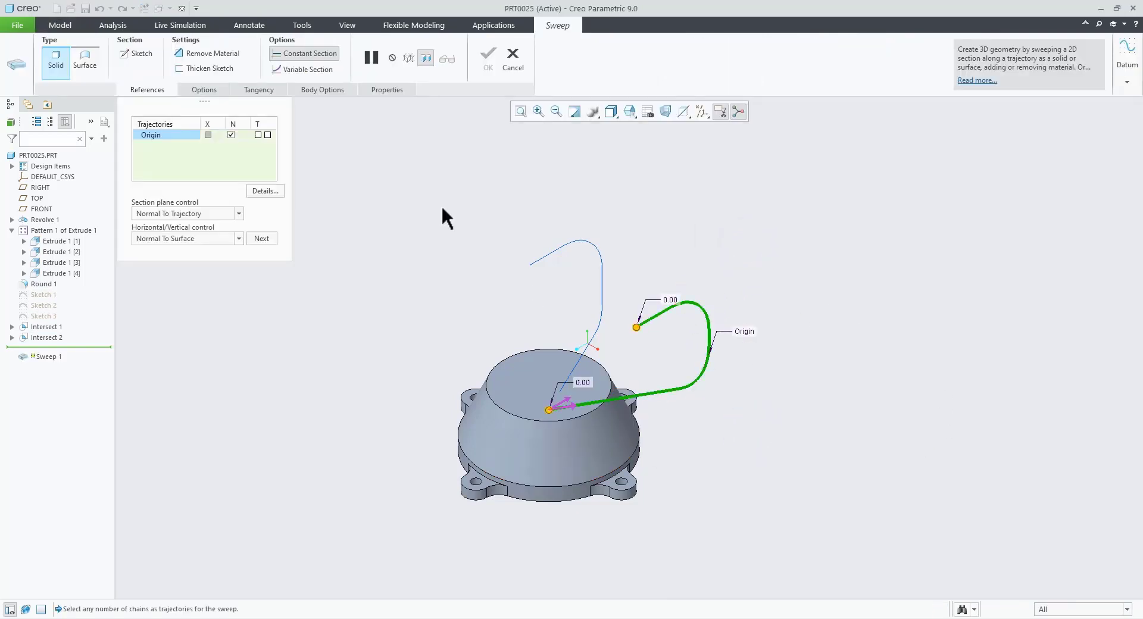
left_click(570, 406)
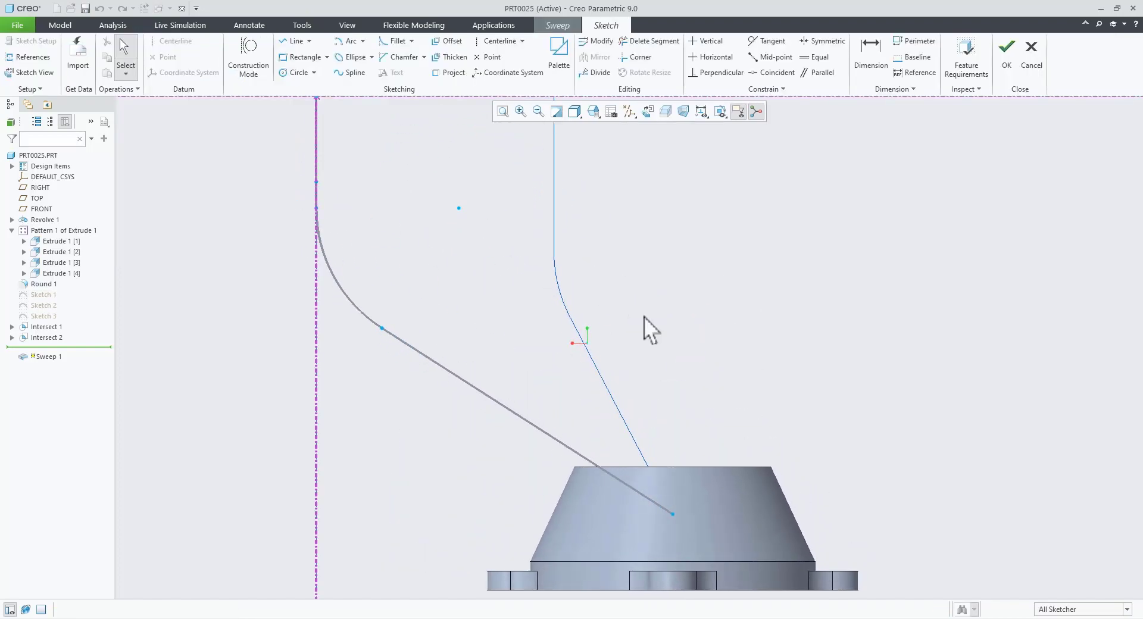
- Check the pipe diameters in the front view of the reference drawing
left_click(306, 618)
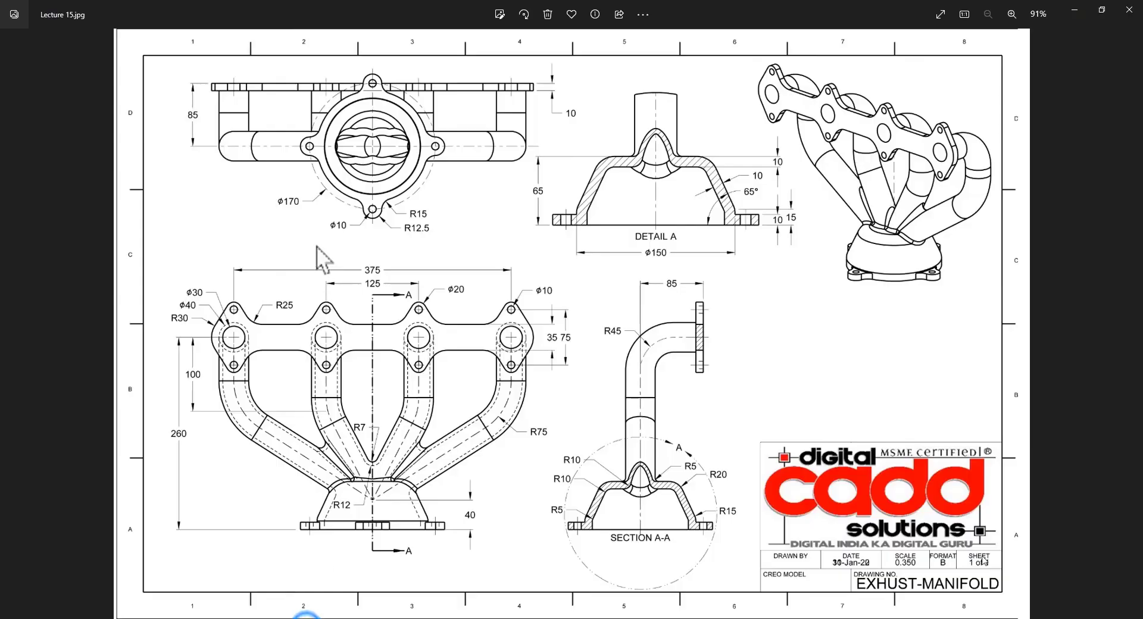
scroll(180, 353, "up", 5)
left_click_drag(172, 354, 328, 334)
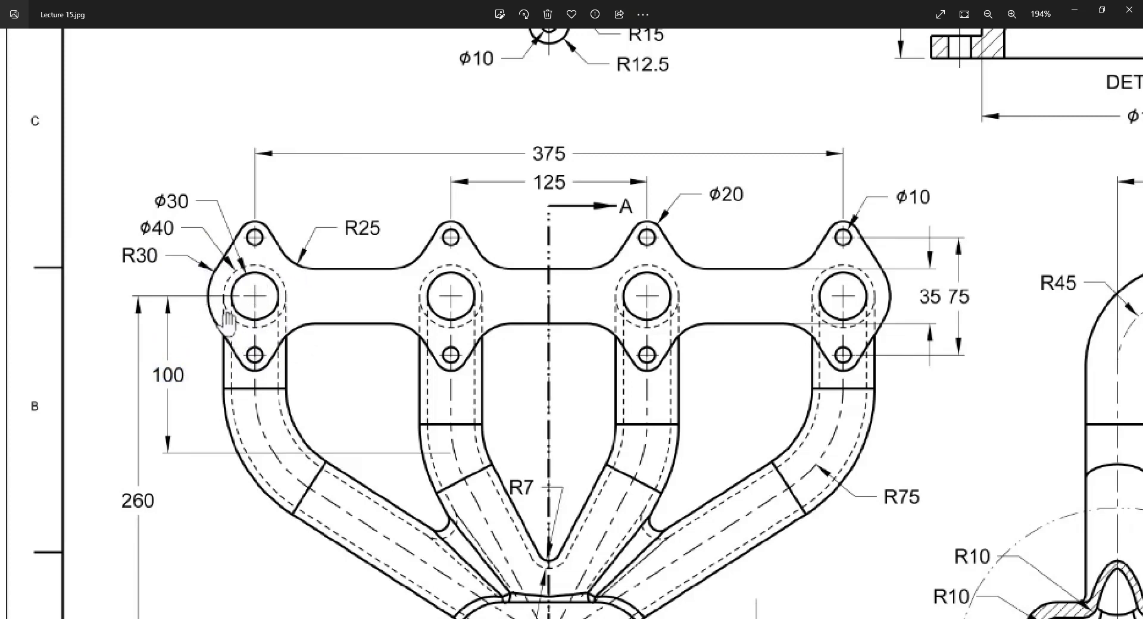
scroll(223, 417, "down", 1)
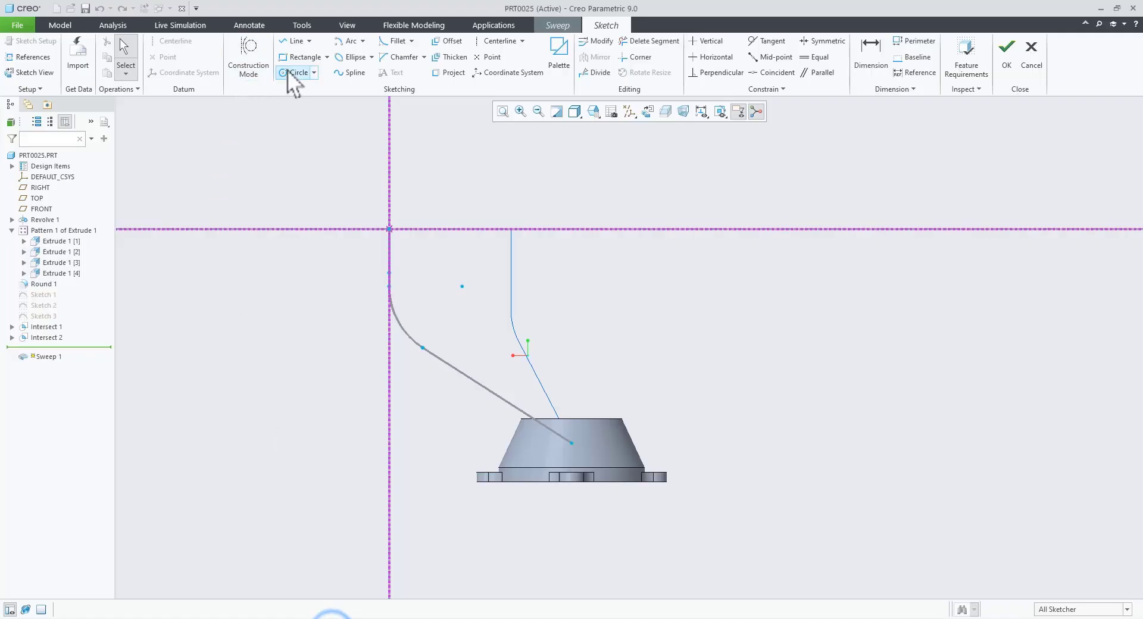
- Sketch a circle of 40 mm diameter centred on the trajectory's start point as the sweep section
left_click(292, 72)
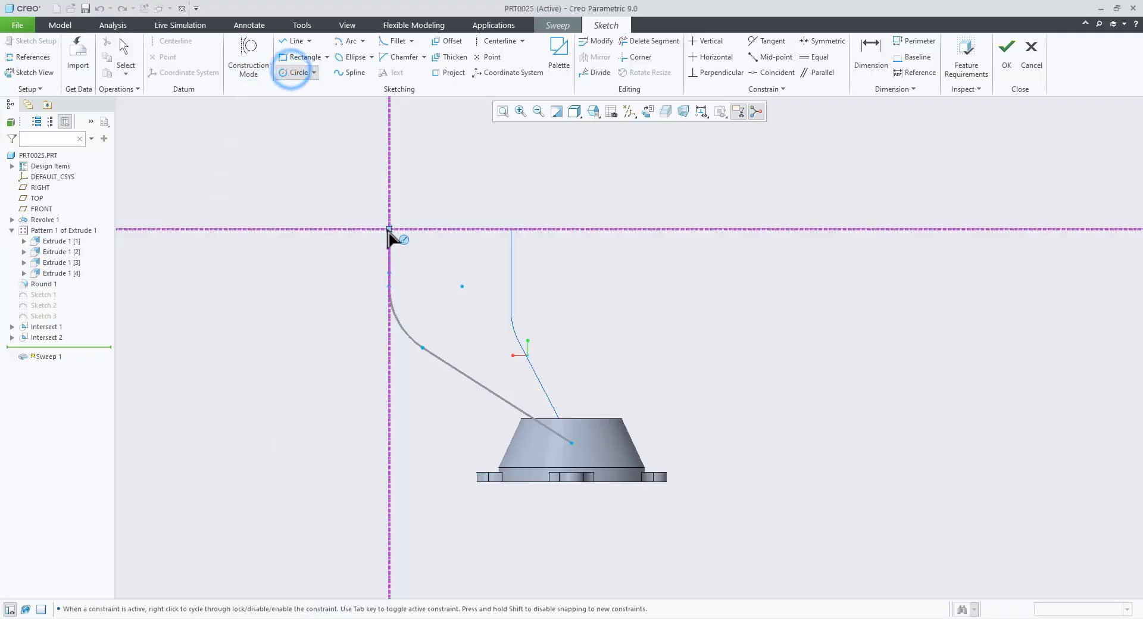
left_click(389, 229)
left_click(411, 265)
middle_click(444, 287)
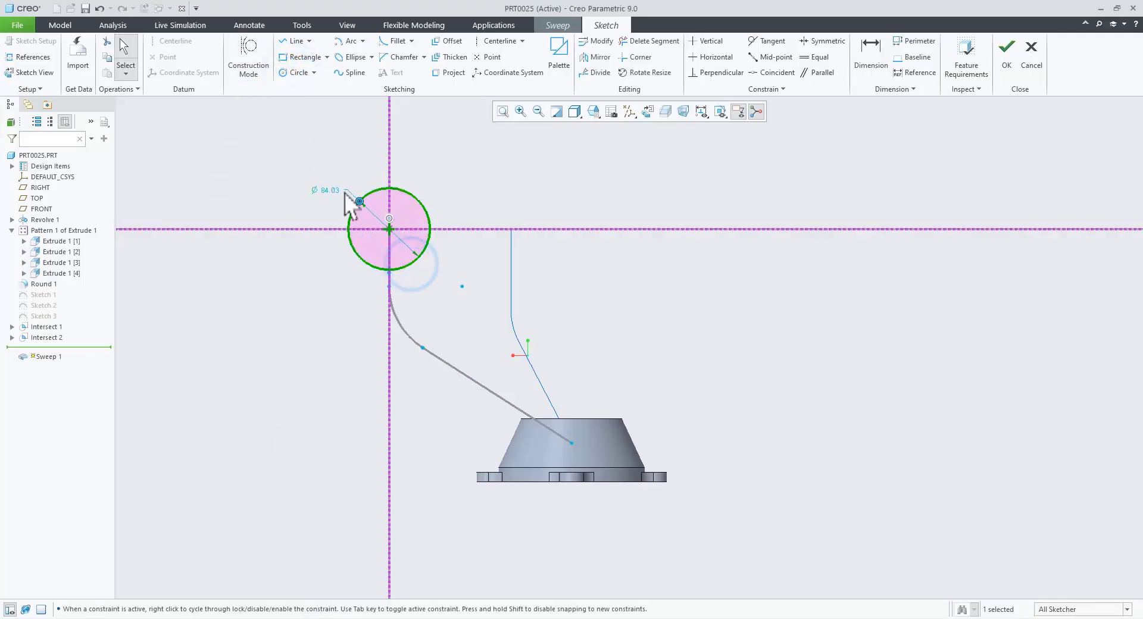
double_click(338, 187)
type("40")
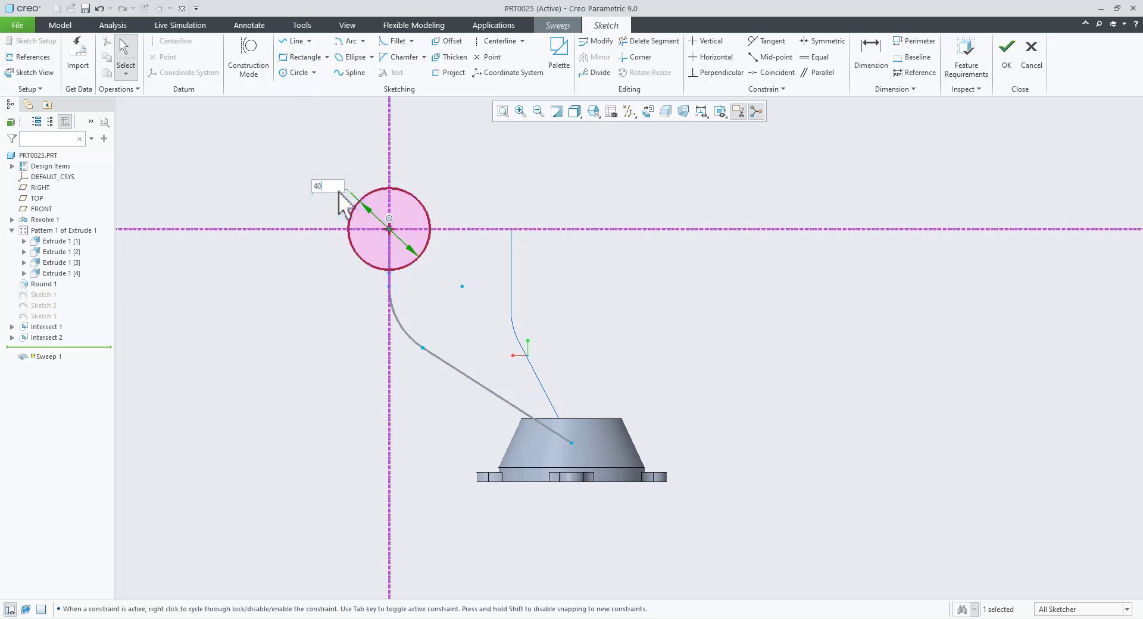
key("Return")
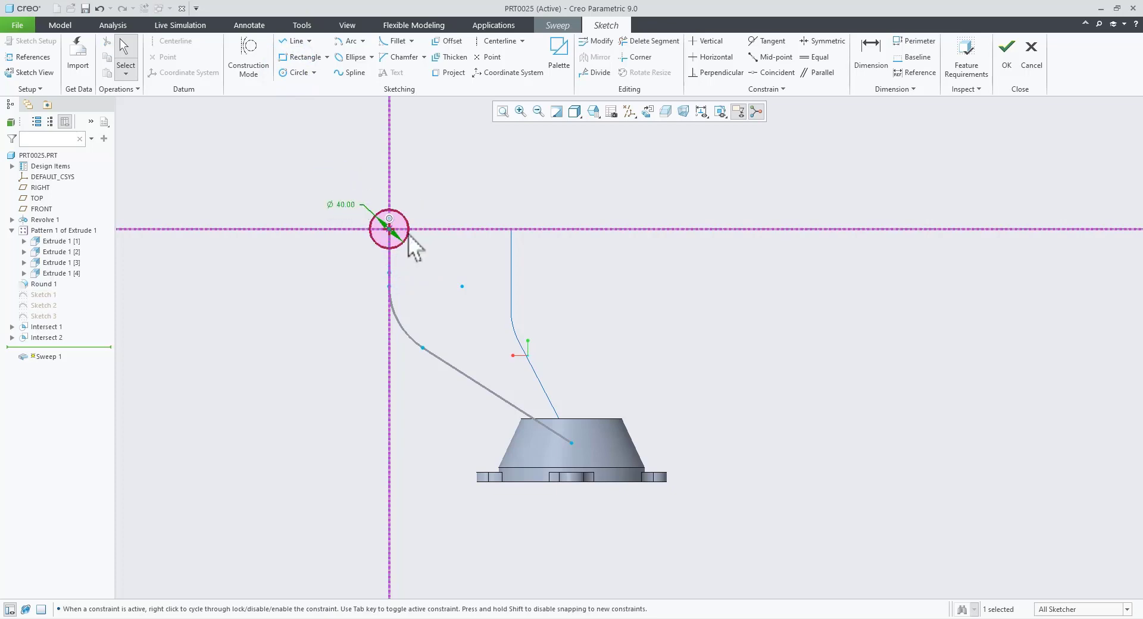
- Finish the section sketch and complete the solid sweep of the outer pipe
left_click(1006, 57)
middle_click_drag(515, 299, 527, 272)
scroll(526, 272, "up", 3)
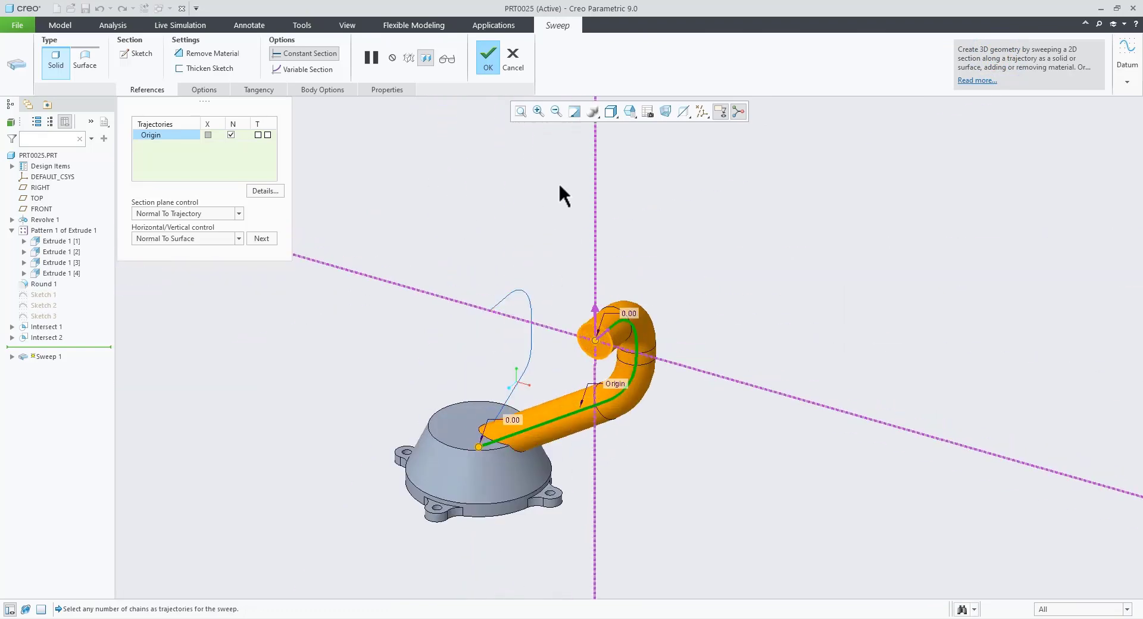
left_click(486, 60)
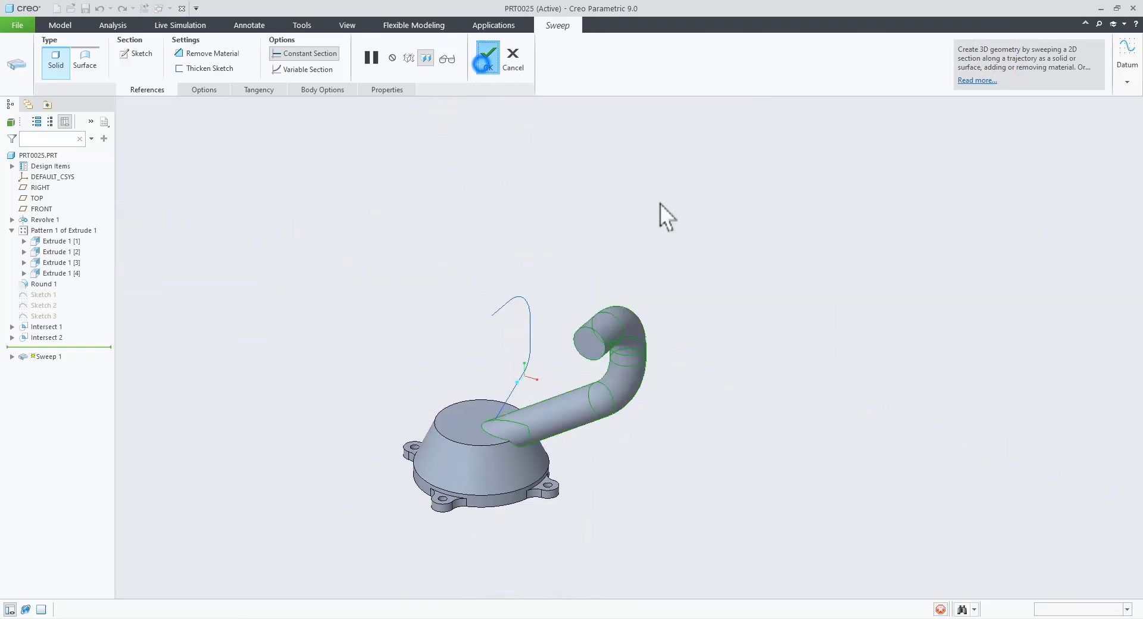
- Start a solid sweep along the inner intersection curve from its upper free end and open the section sketch
left_click(514, 300)
left_click(564, 245)
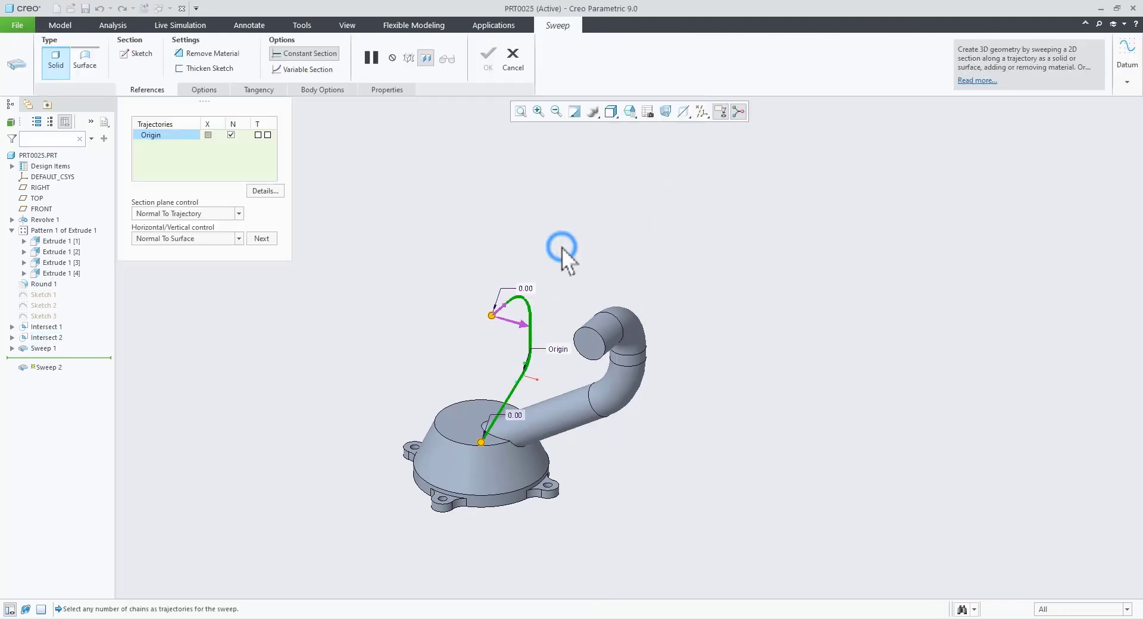
left_click(138, 51)
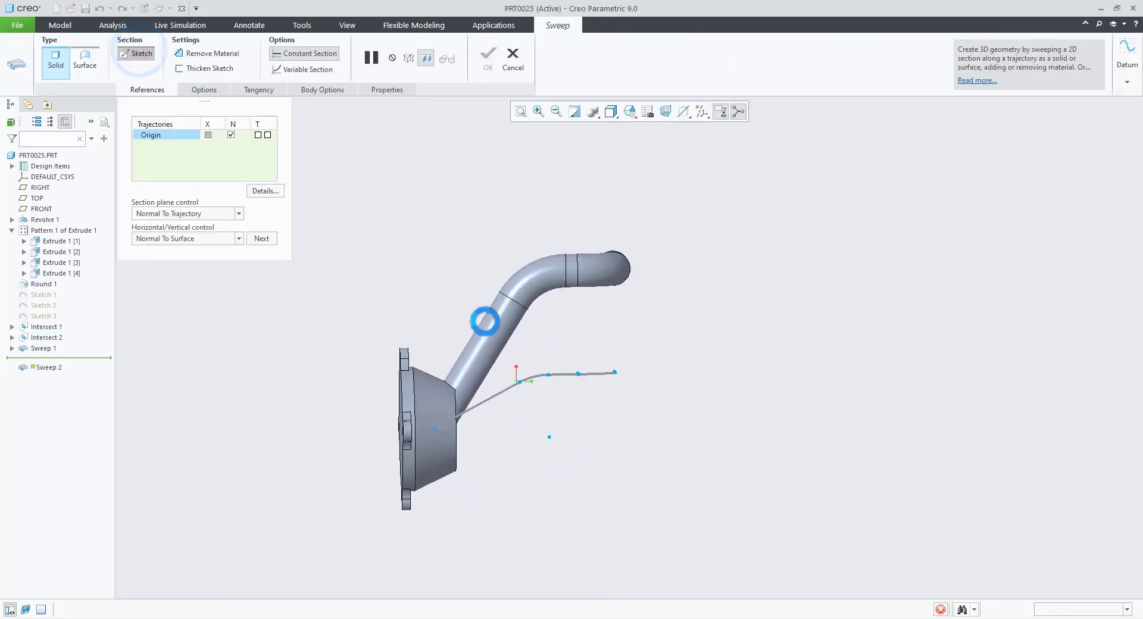
- Sketch a 40 mm diameter circle centred on the trajectory's start point and complete the solid sweep of the inner pipe
left_click(296, 72)
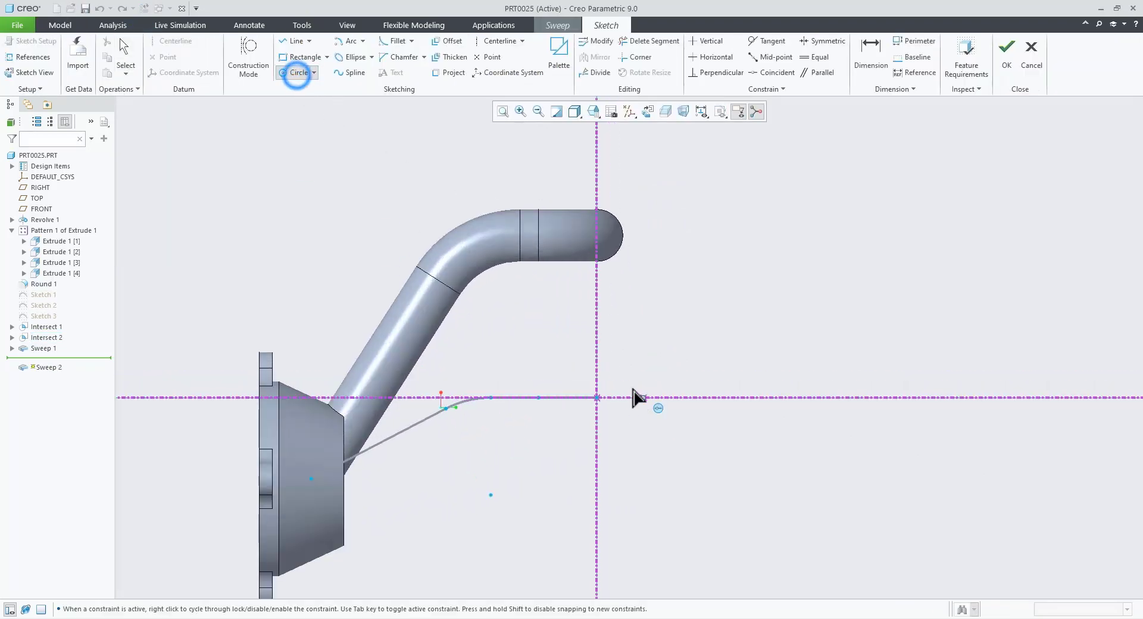
left_click(597, 434)
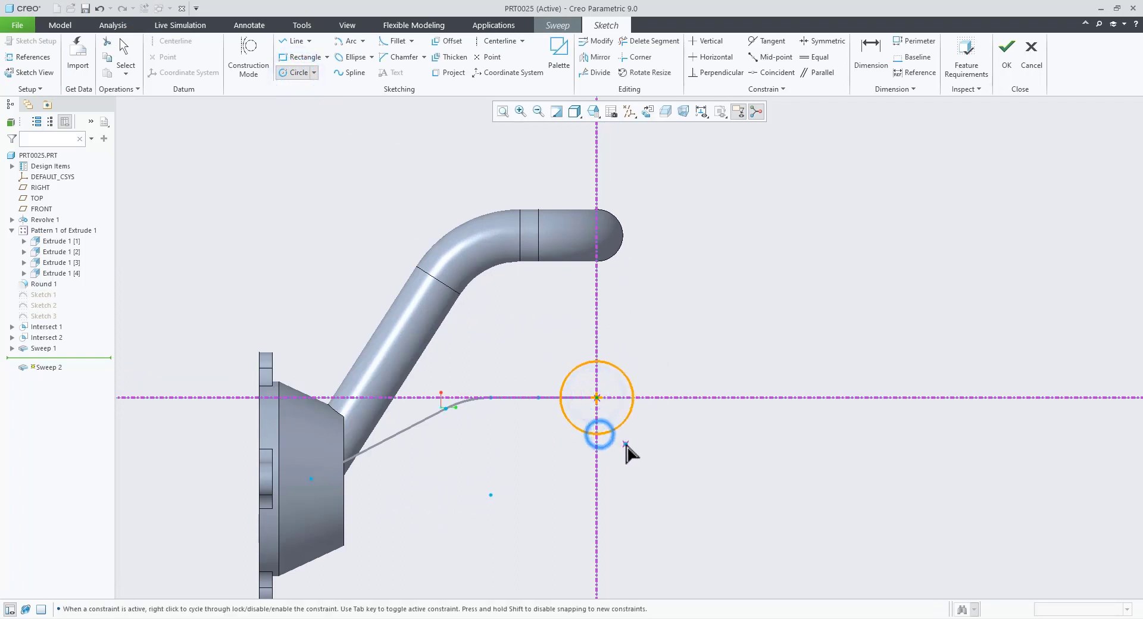
middle_click(655, 480)
double_click(543, 364)
type("40")
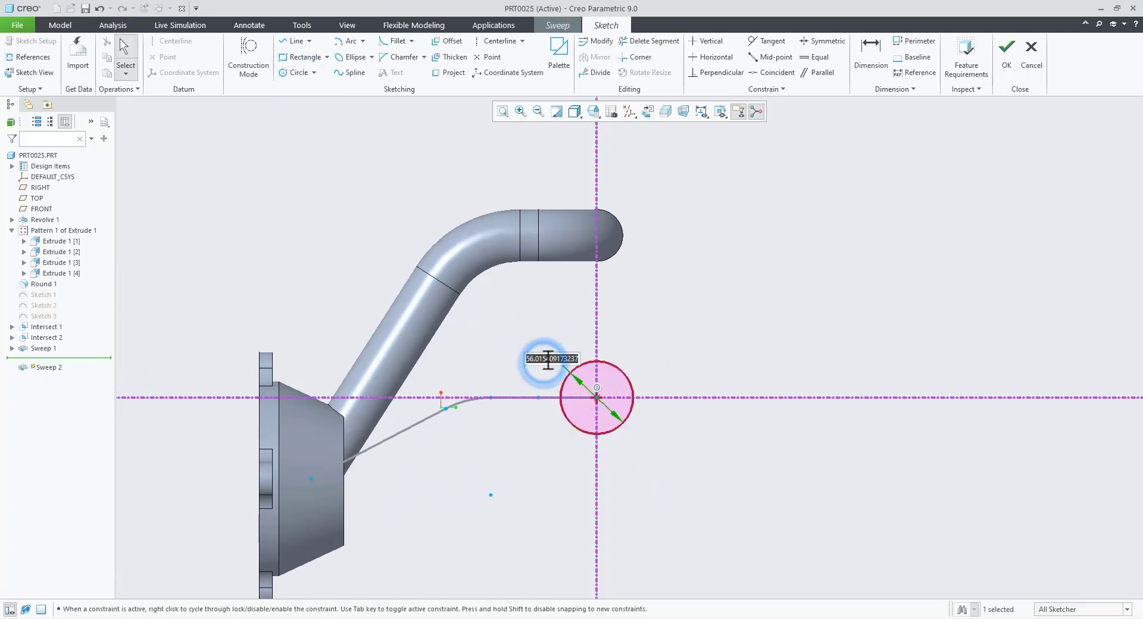
key("Return")
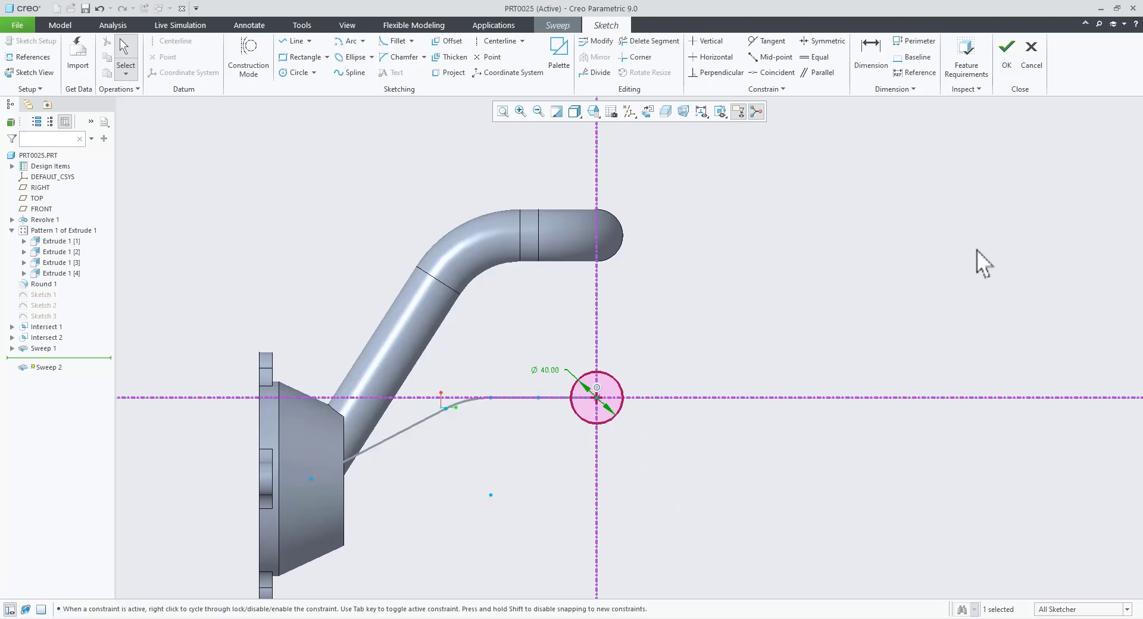
left_click(1006, 53)
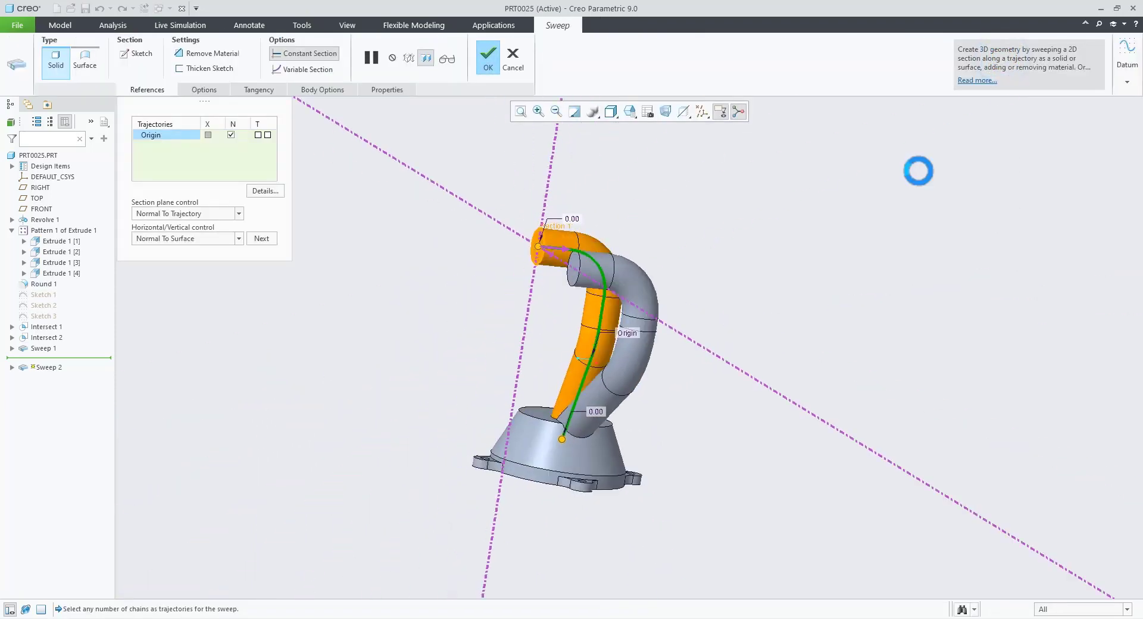
left_click(487, 62)
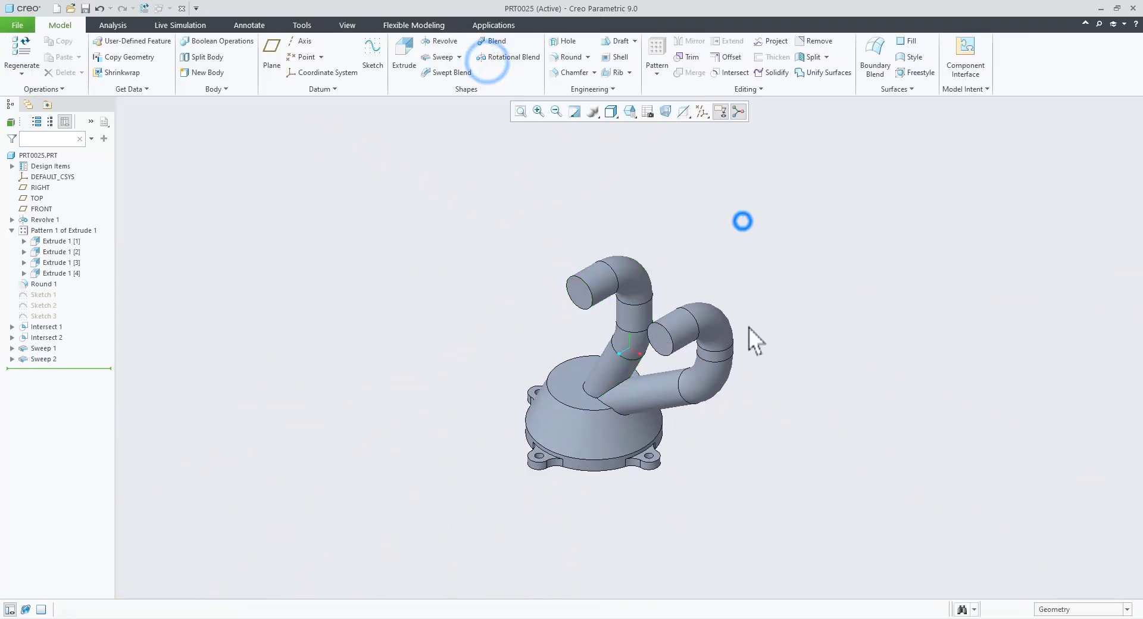
- Turn on the display of the datum planes in the model
left_click(702, 112)
left_click(724, 154)
left_click(860, 333)
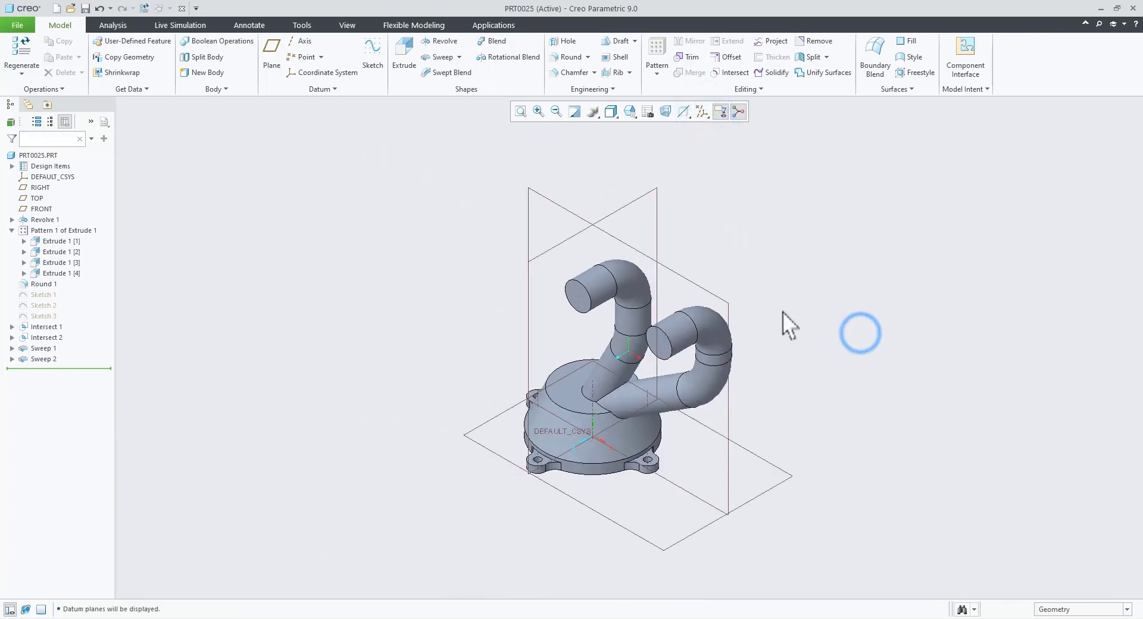
- Mirror both swept pipes, Sweep 1 and Sweep 2, about the RIGHT datum plane
left_click(48, 349)
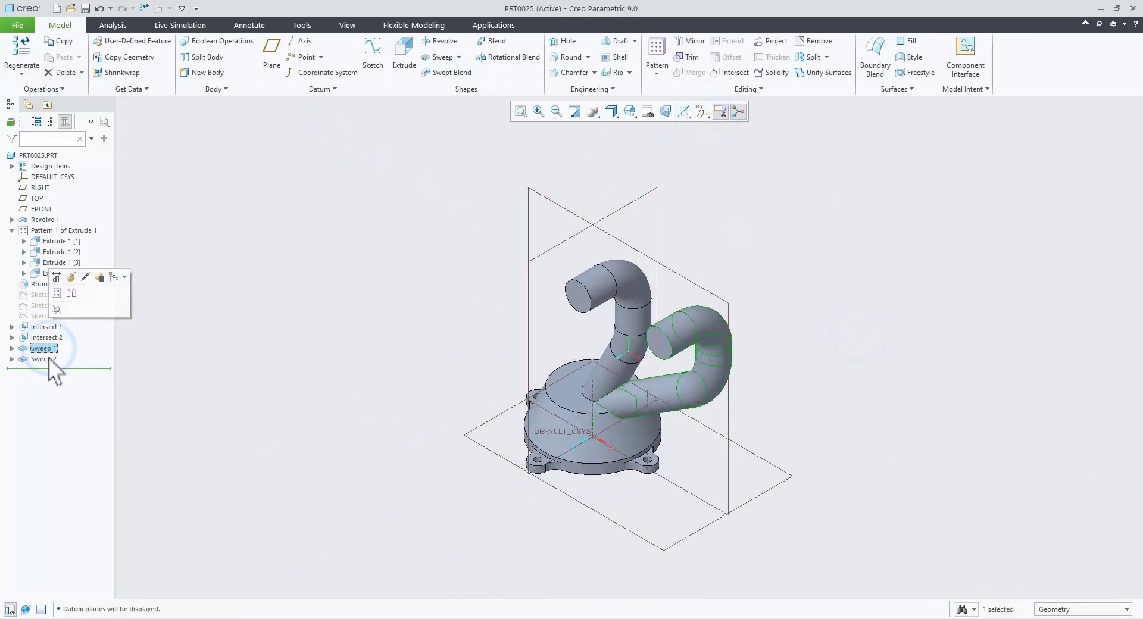
left_click(48, 359, "ctrl")
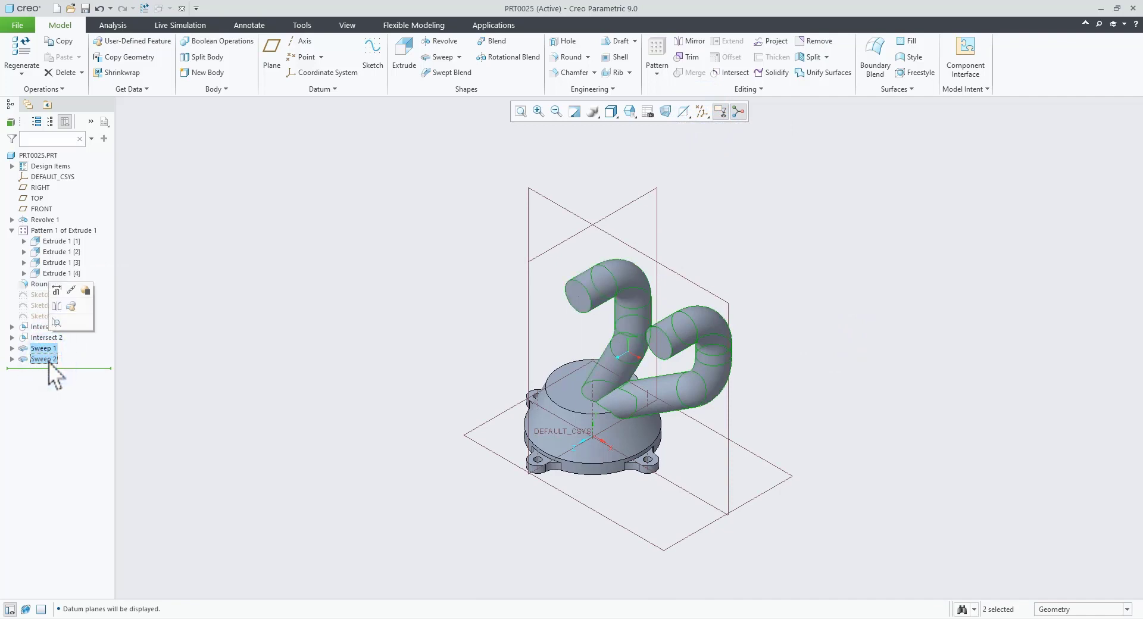
left_click(683, 42)
left_click(652, 189)
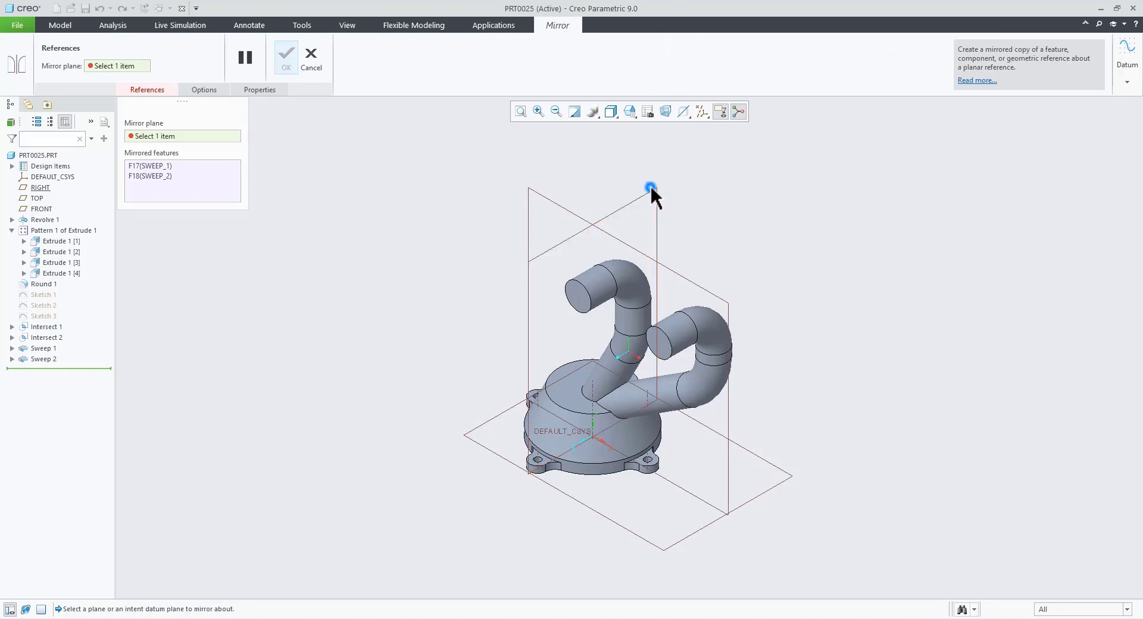
left_click(285, 57)
left_click(294, 271)
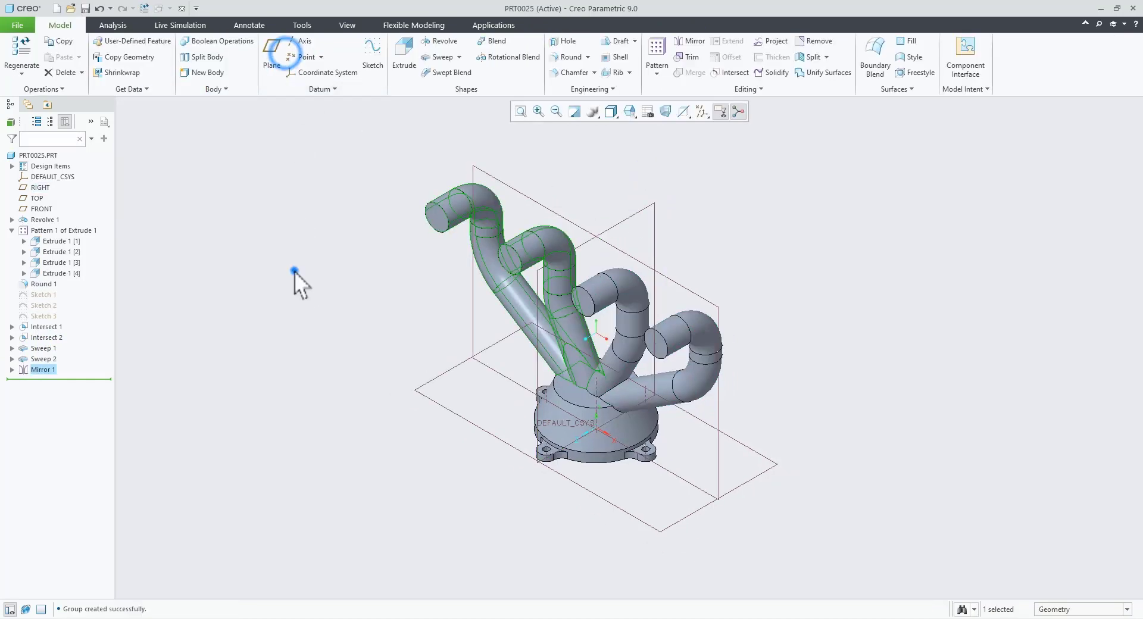
middle_click_drag(585, 464, 734, 385)
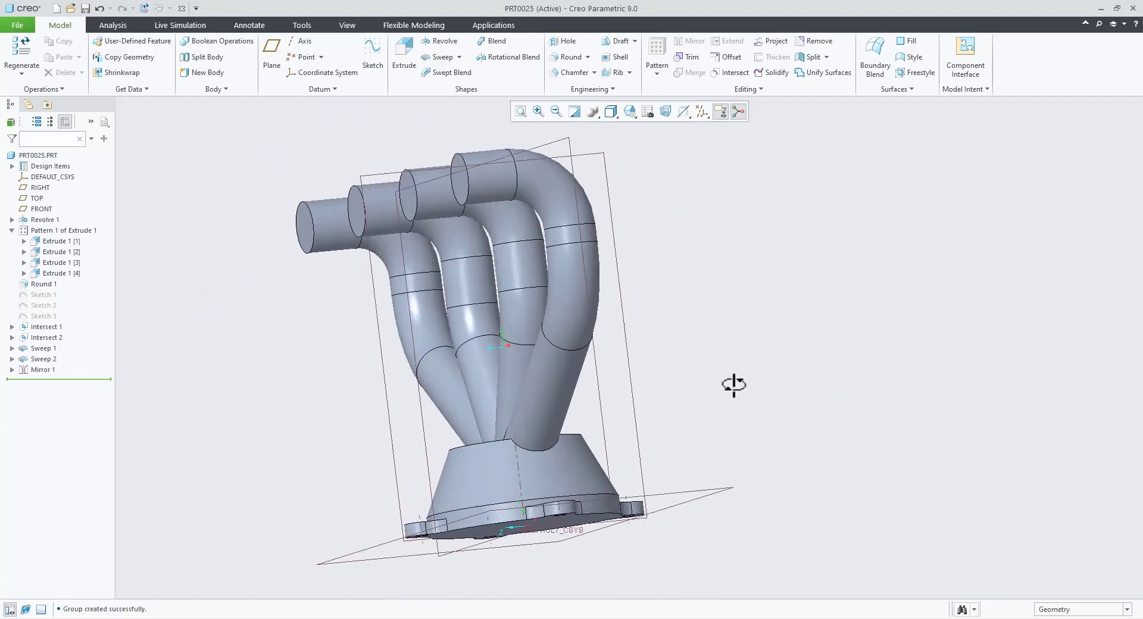
key("ctrl+d")
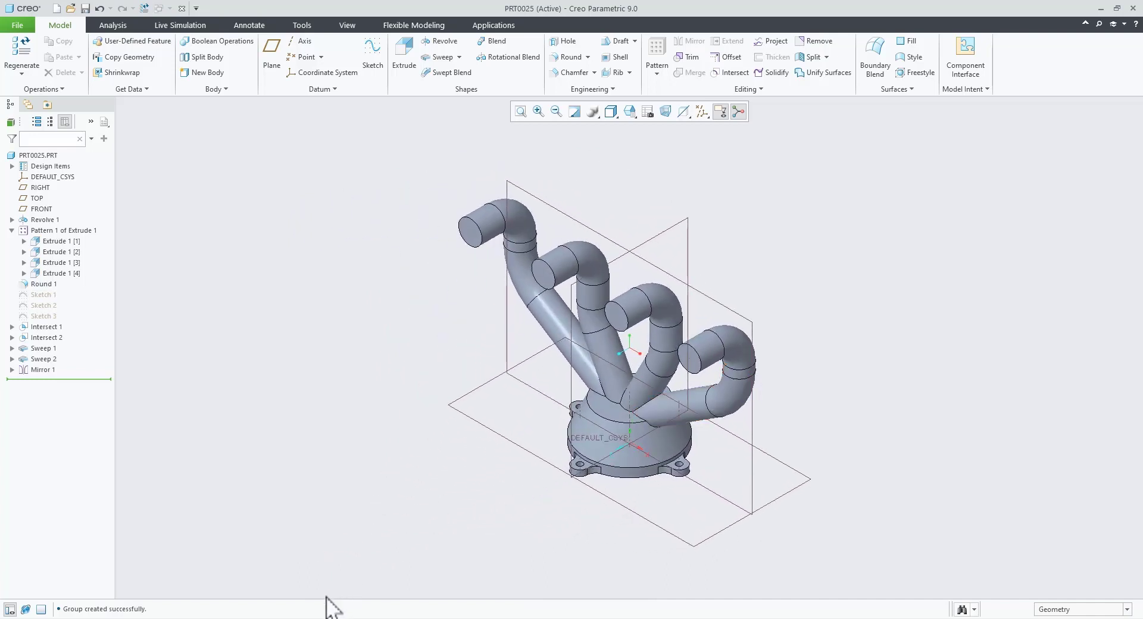
- Examine the pipe-end flange in the isometric and front views of the reference drawing Lecture 15.jpg, then return to Creo Parametric
left_click(300, 618)
scroll(510, 427, "down", 5)
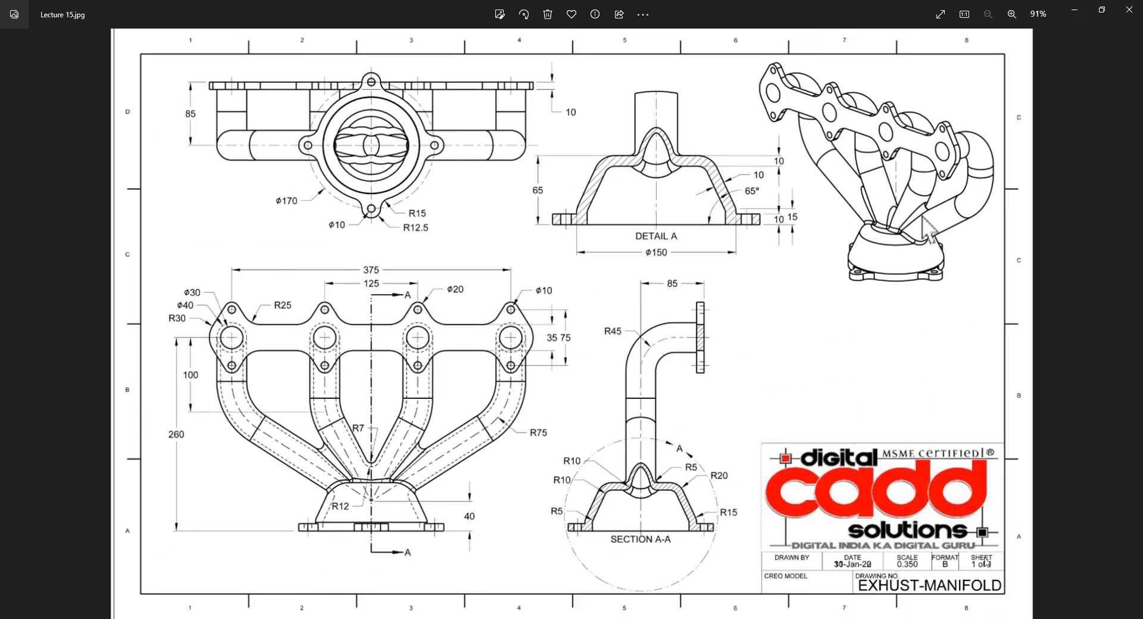
scroll(969, 160, "up", 3)
scroll(909, 205, "up", 2)
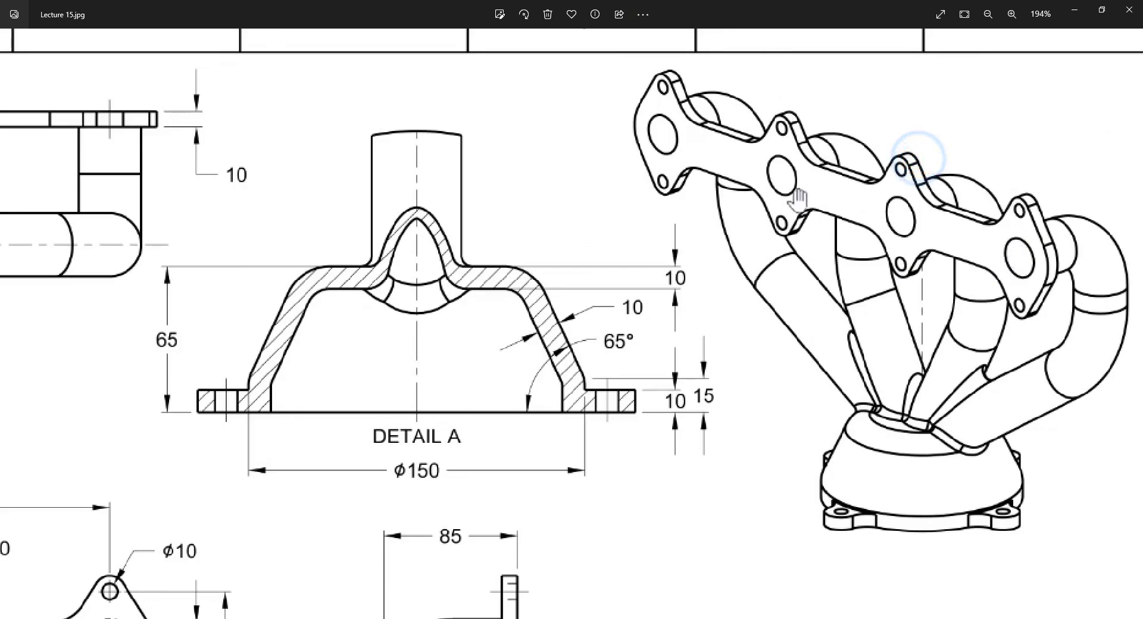
scroll(842, 357, "down", 5)
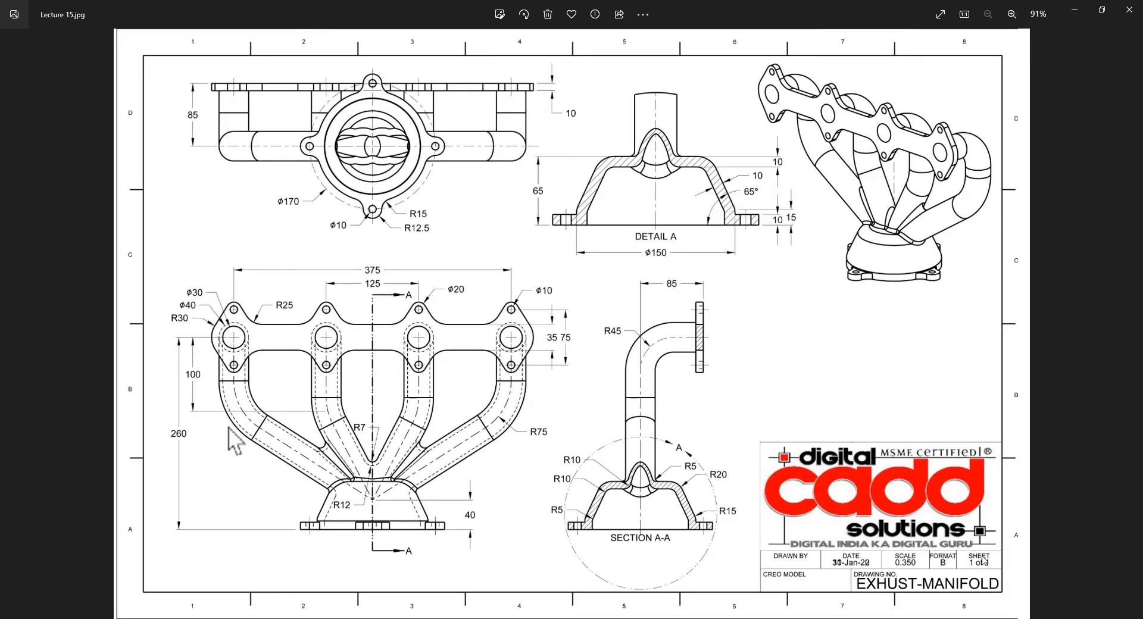
scroll(217, 434, "up", 3)
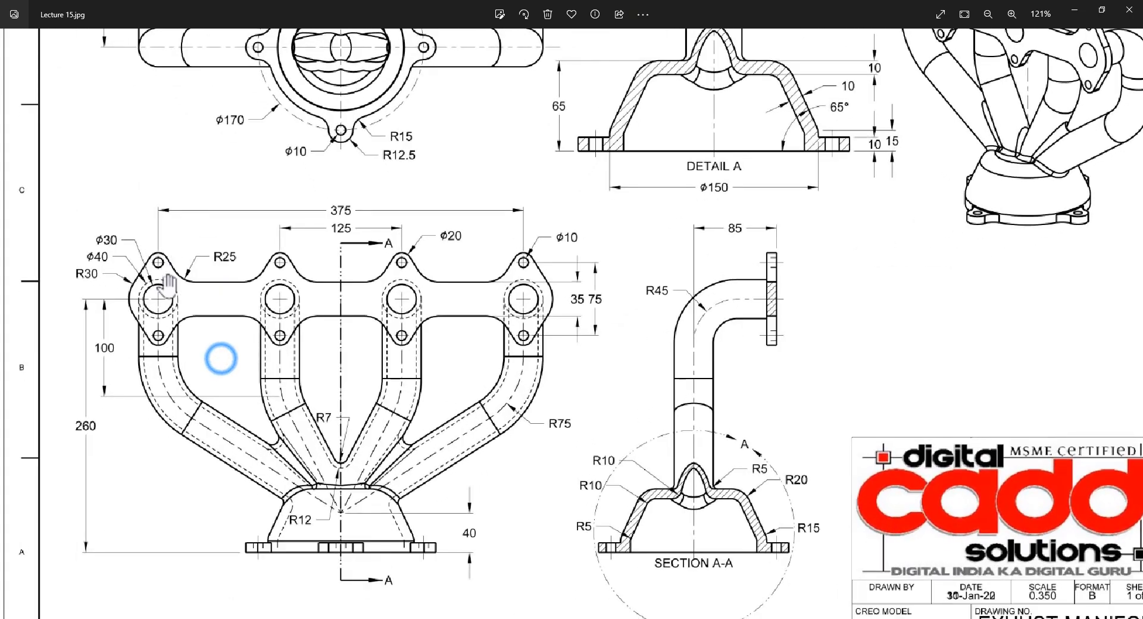
left_click(331, 613)
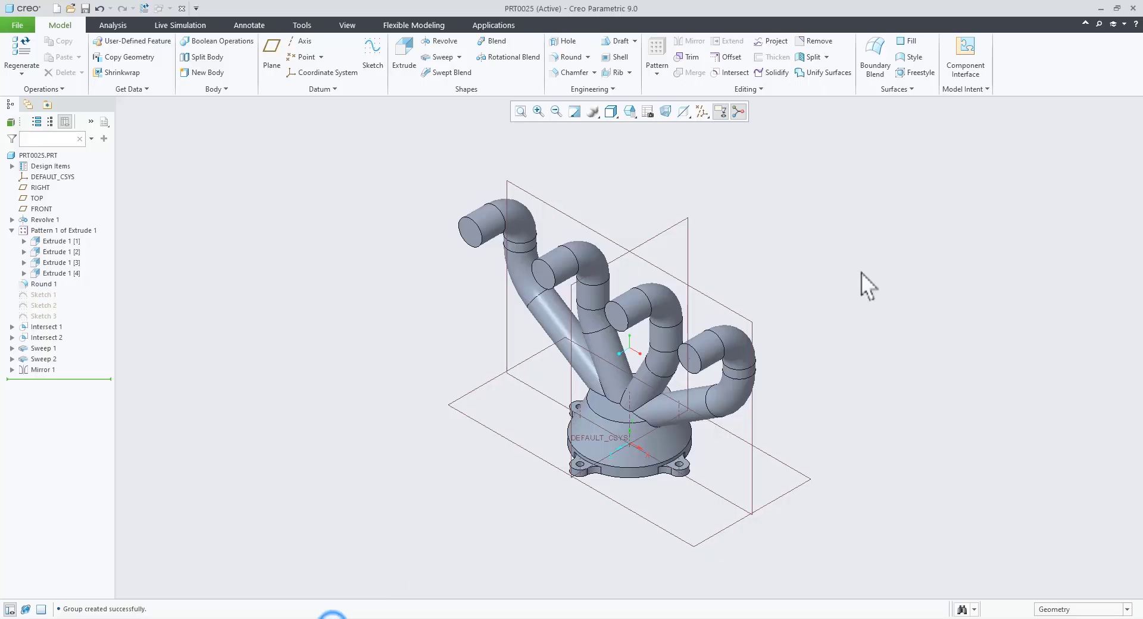
- Start a new sketch on the flat upper end face of the original inner pipe, Sweep 2
middle_click_drag(861, 273, 769, 259)
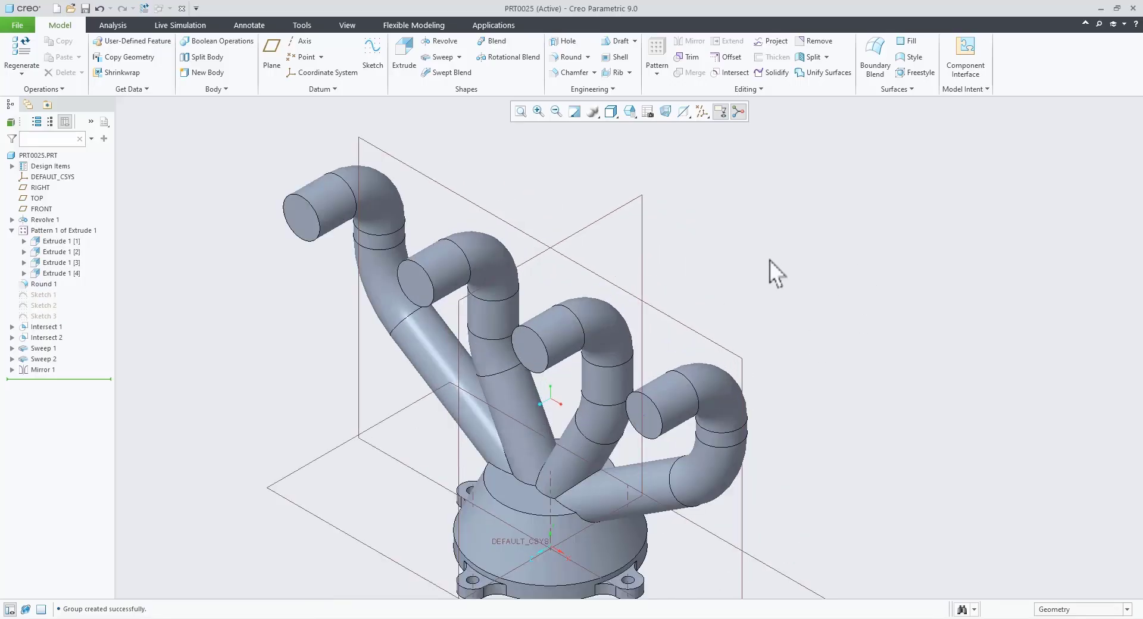
left_click(530, 355)
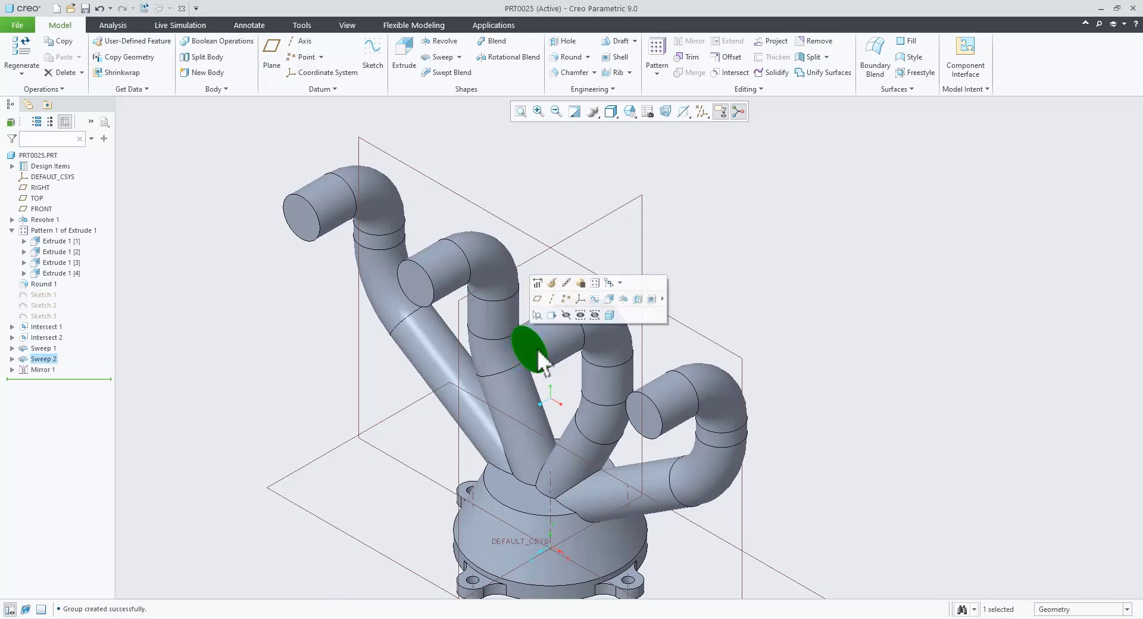
left_click(592, 299)
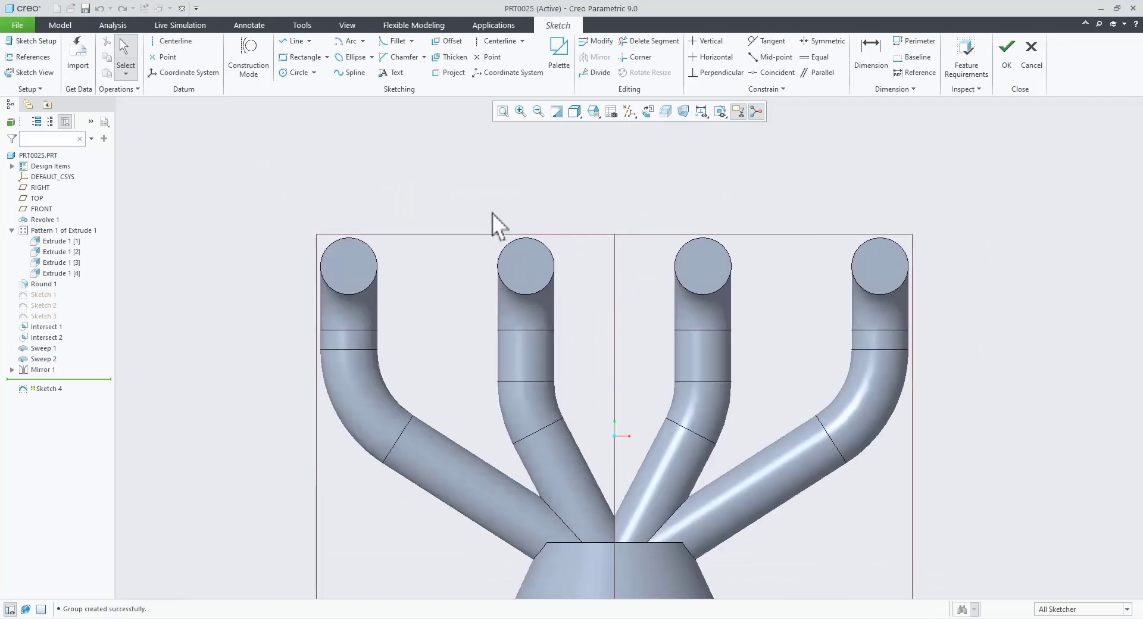
- Sketch two equal circles about 66.7 mm in diameter, concentric with the first two pipe ends from the left
left_click(314, 77)
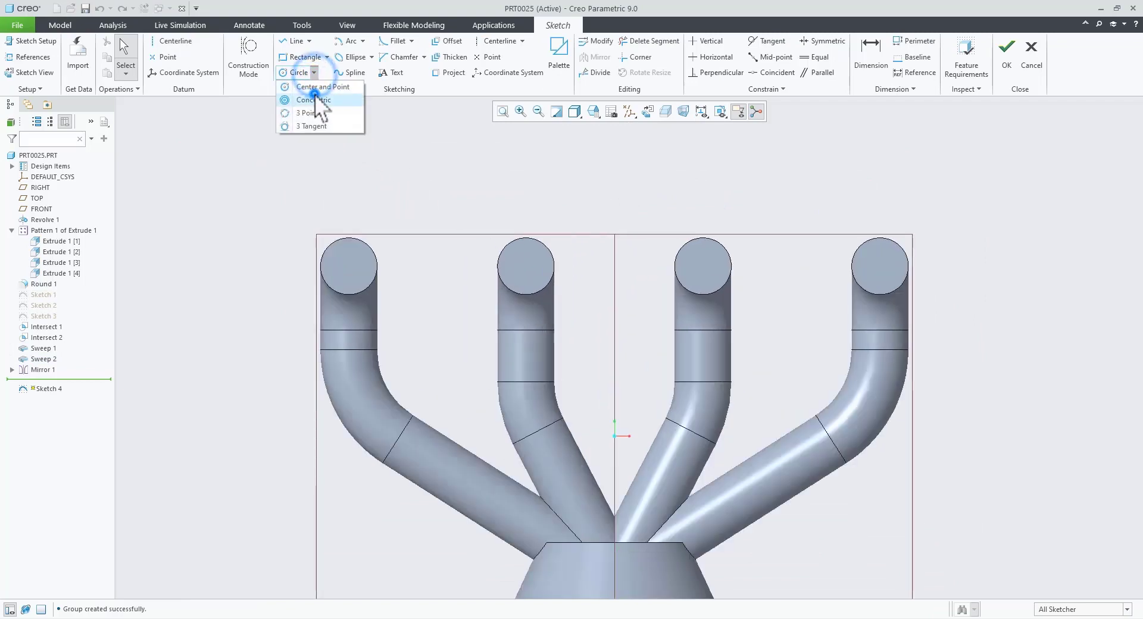
left_click(314, 95)
left_click(360, 234)
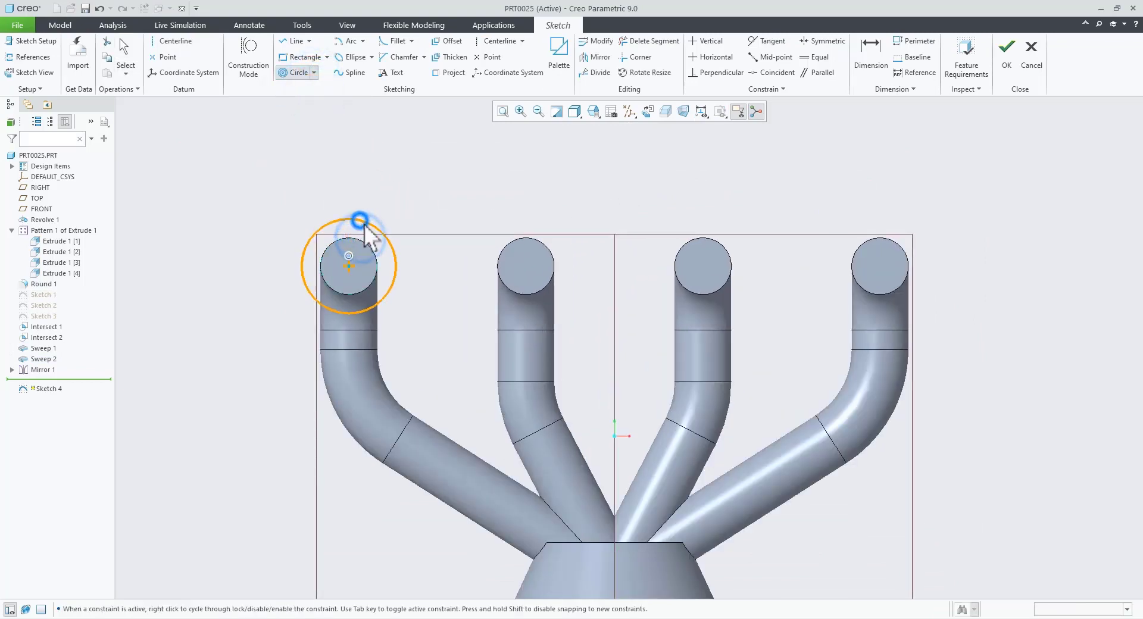
left_click(396, 265)
left_click(546, 255)
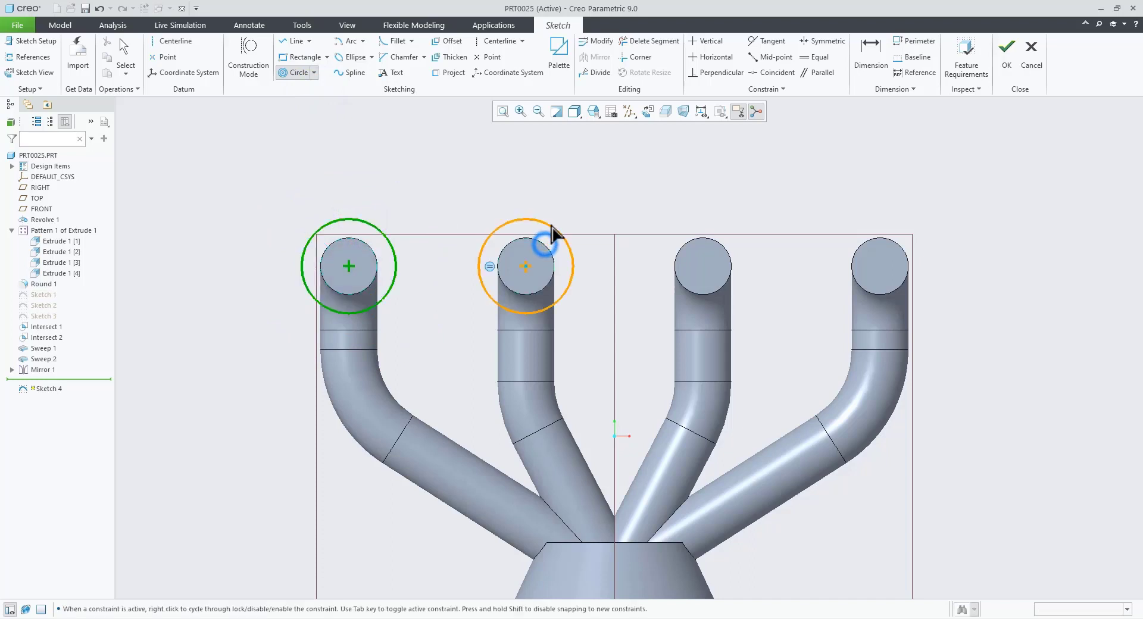
left_click(551, 223)
middle_click(770, 267)
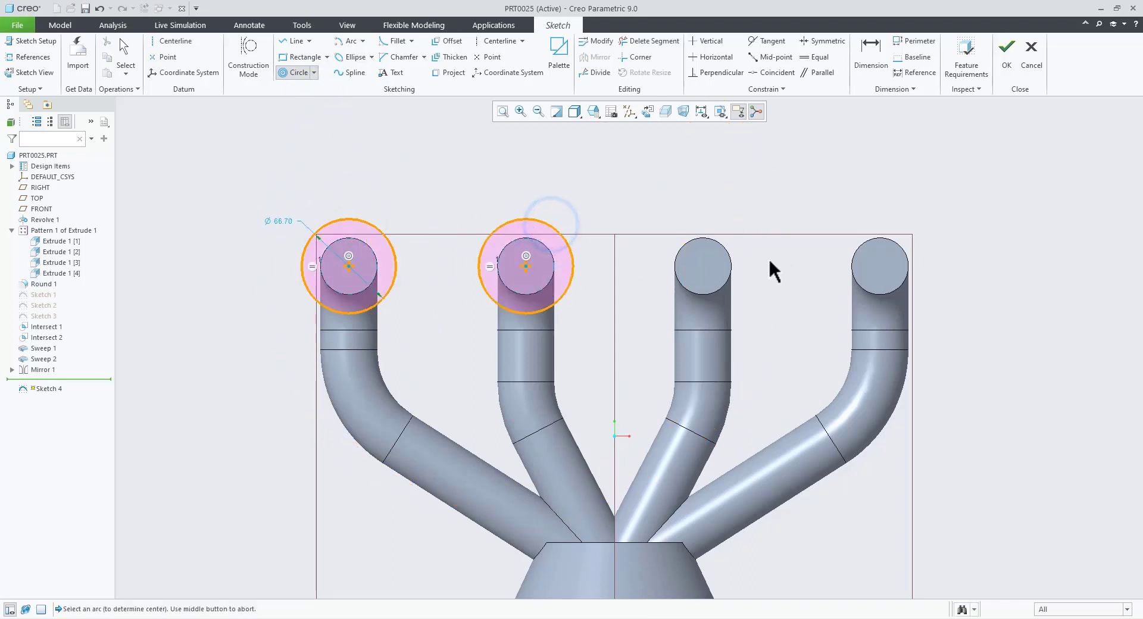
middle_click(603, 332)
left_click(594, 339)
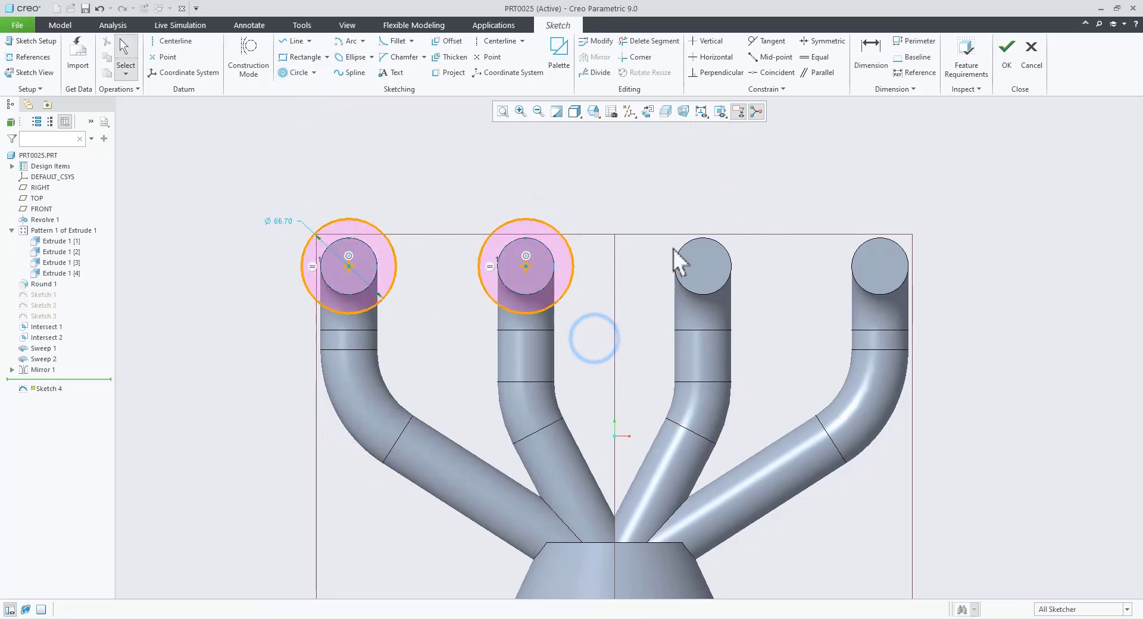
- Check the flange dimensions in the reference drawing and set the diameter of the two equal circles to 60 mm
scroll(470, 171, "down", 1)
scroll(470, 163, "up", 2)
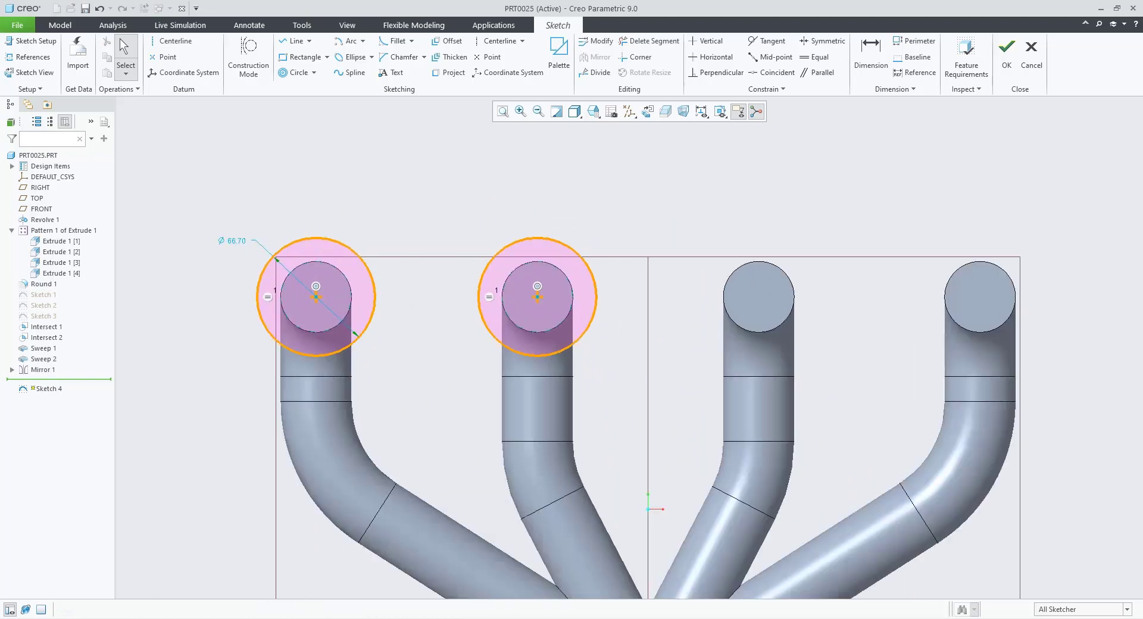
left_click(304, 618)
scroll(548, 409, "up", 1)
left_click_drag(205, 350, 357, 394)
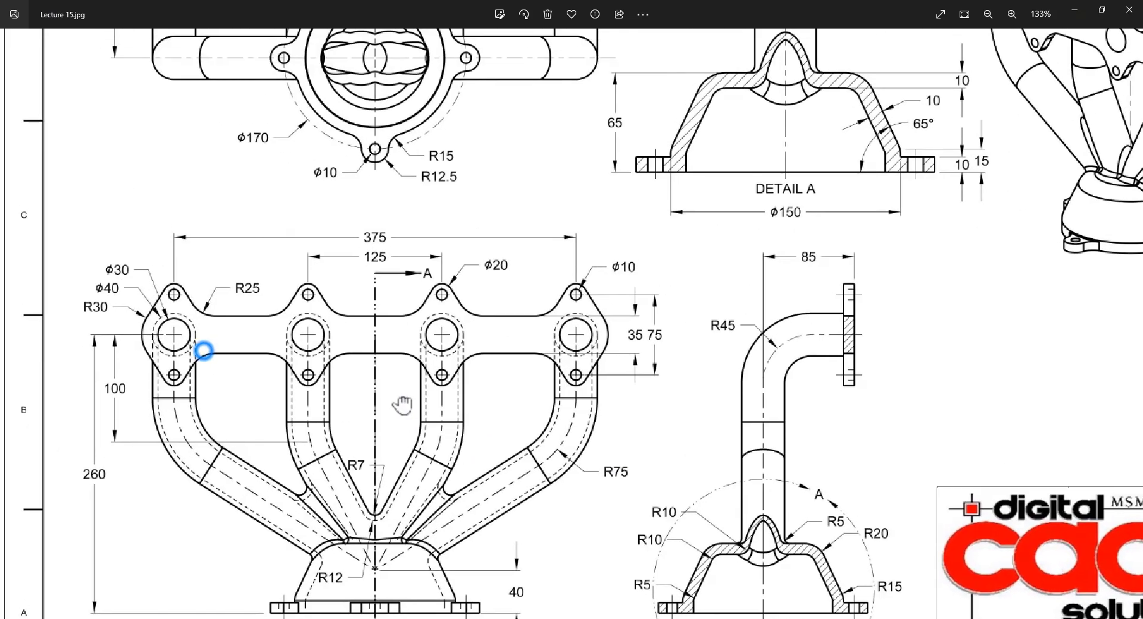
scroll(117, 369, "up", 2)
left_click_drag(199, 362, 291, 354)
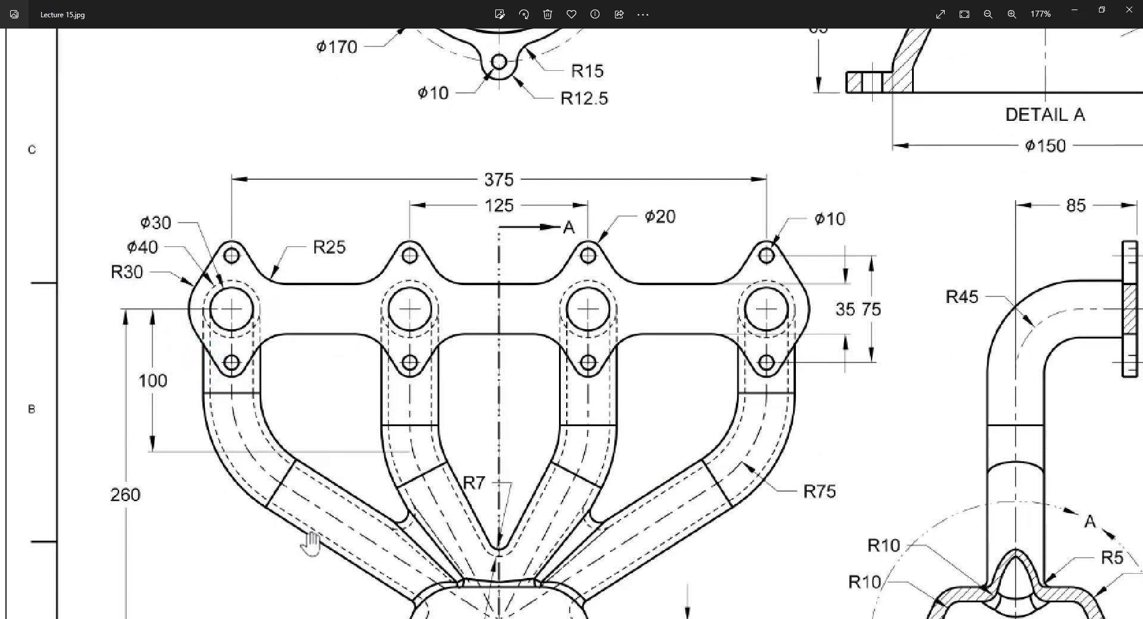
left_click(330, 618)
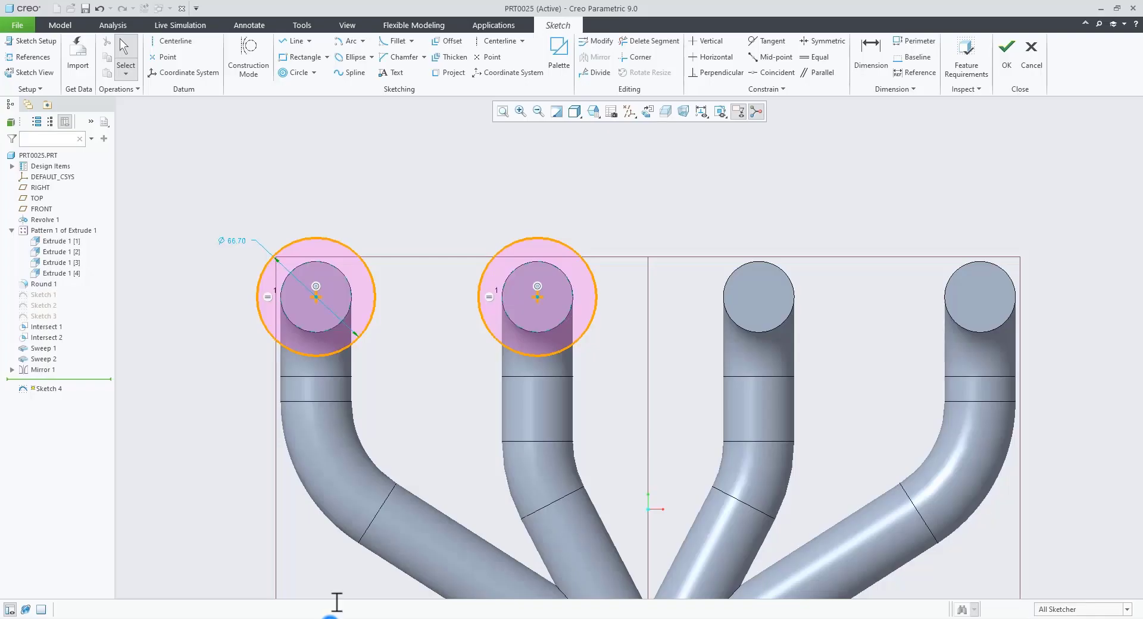
double_click(234, 241)
type("60")
key("Return")
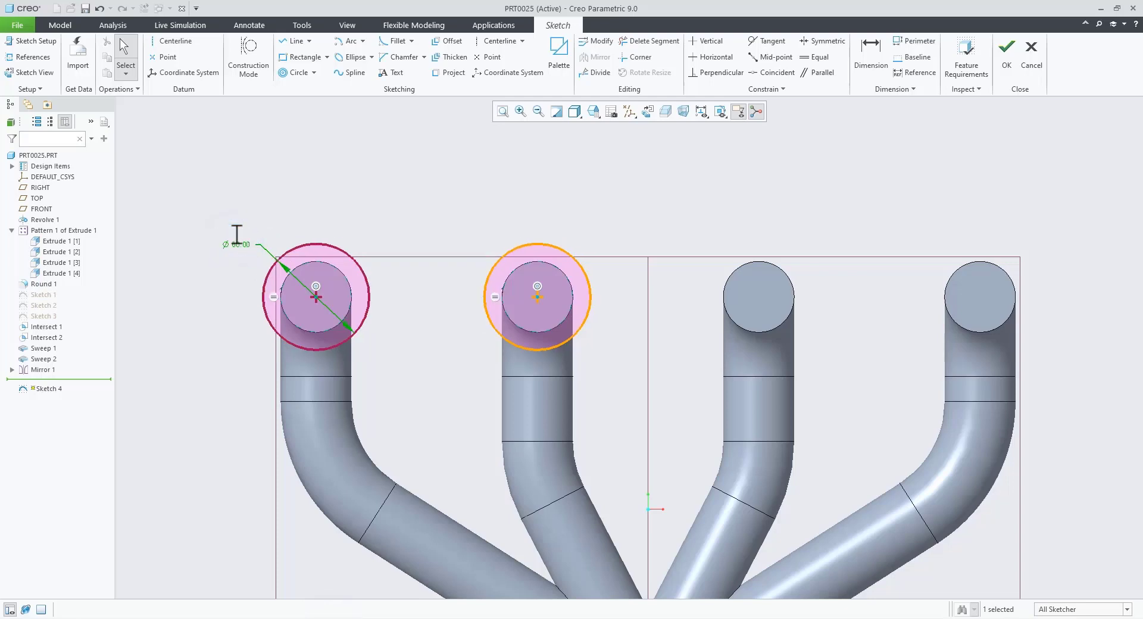
left_click(395, 199)
- Sketch a circle about 26 mm in diameter, centred vertically about 55 mm above the centre of the leftmost pipe end
scroll(390, 203, "down", 3)
scroll(386, 194, "up", 3)
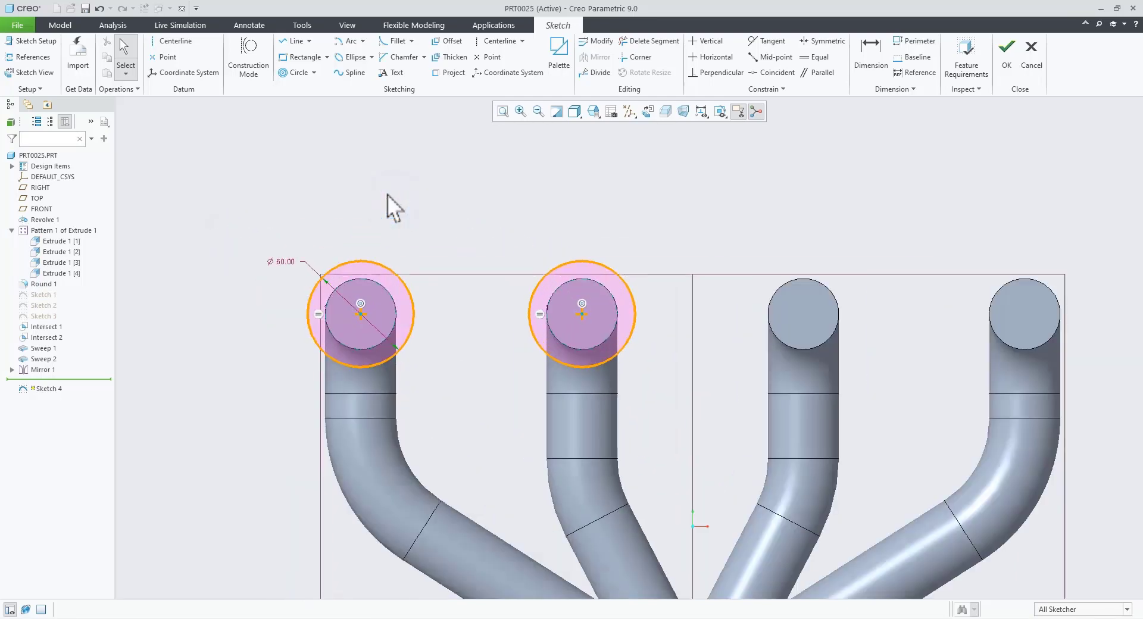
left_click(314, 72)
left_click(311, 87)
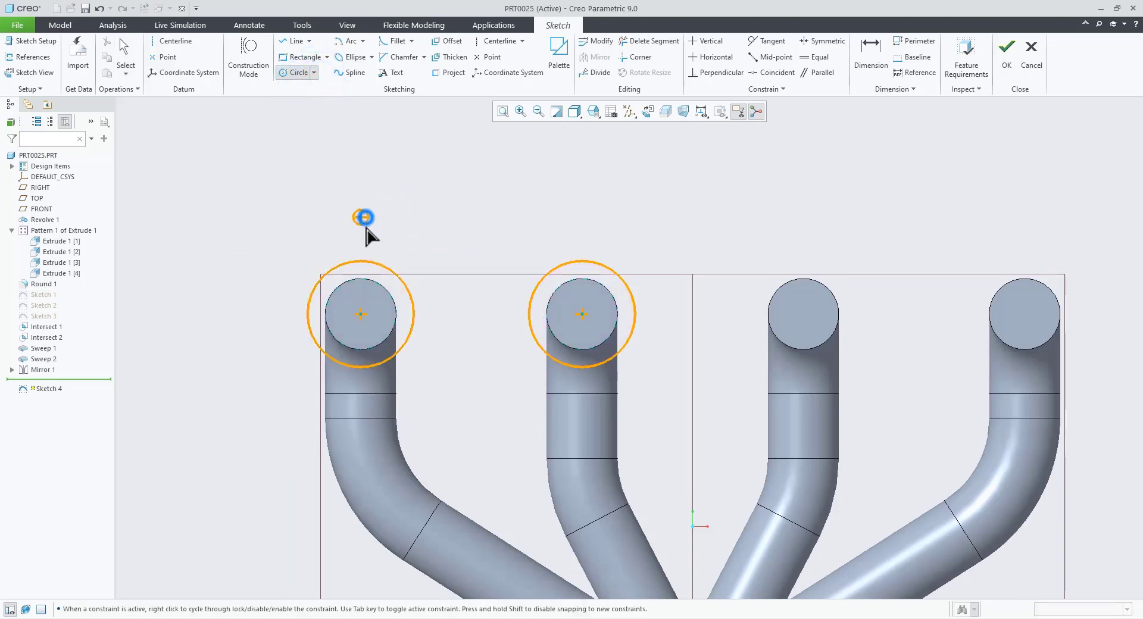
left_click(360, 217)
left_click(363, 240)
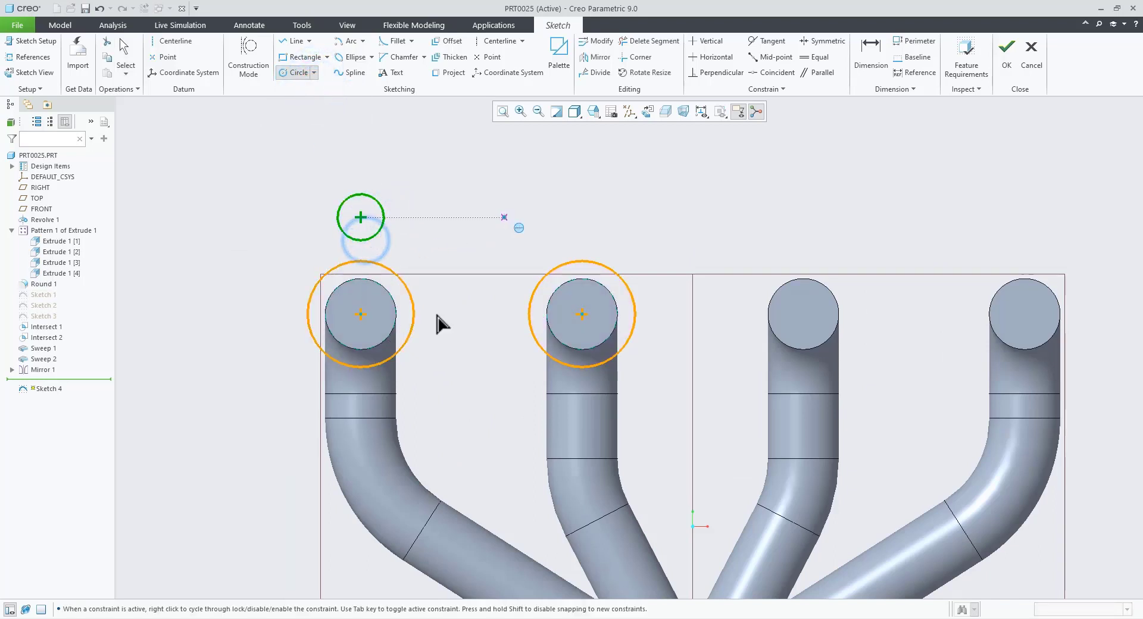
middle_click(405, 363)
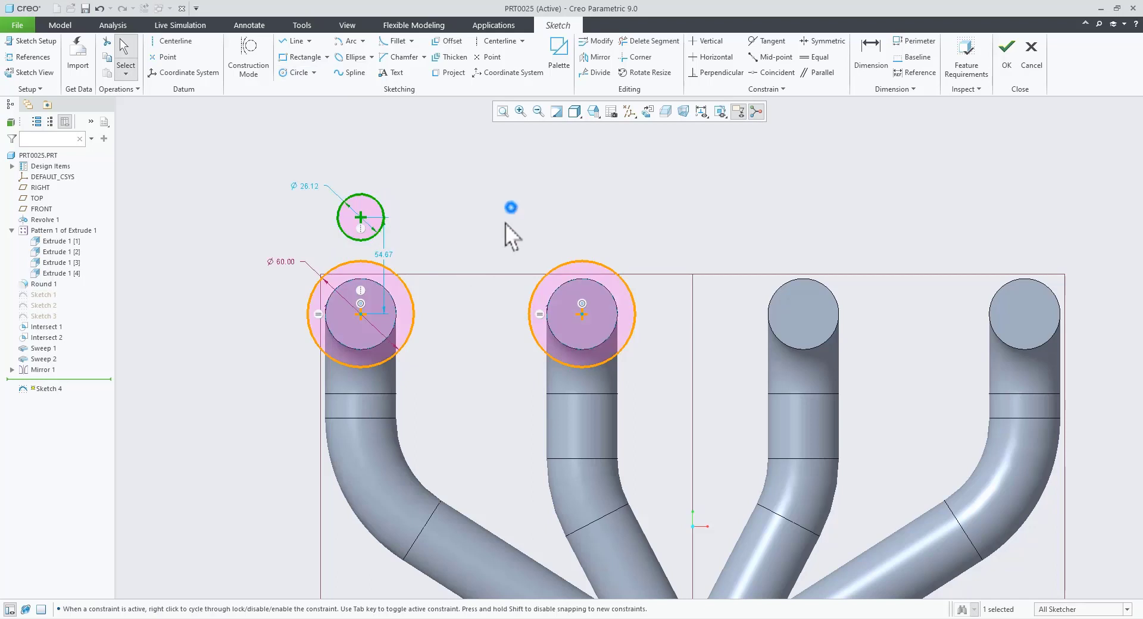
- Add a horizontal centerline through the centres of the two 60 mm circles
right_click(459, 196)
left_click(553, 217)
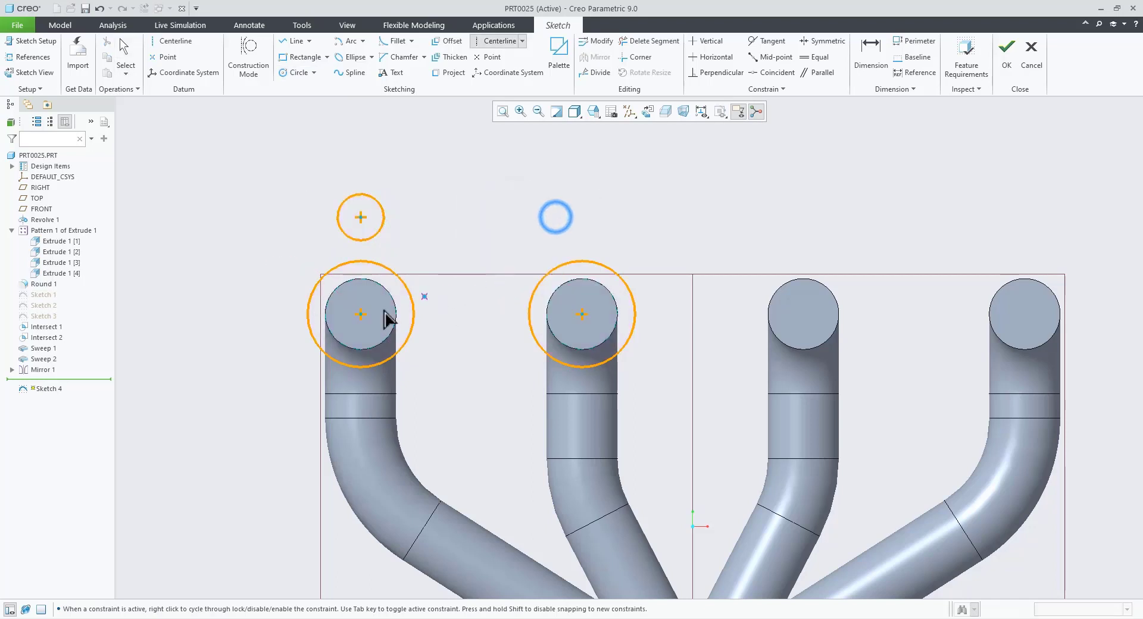
left_click(360, 315)
left_click(581, 314)
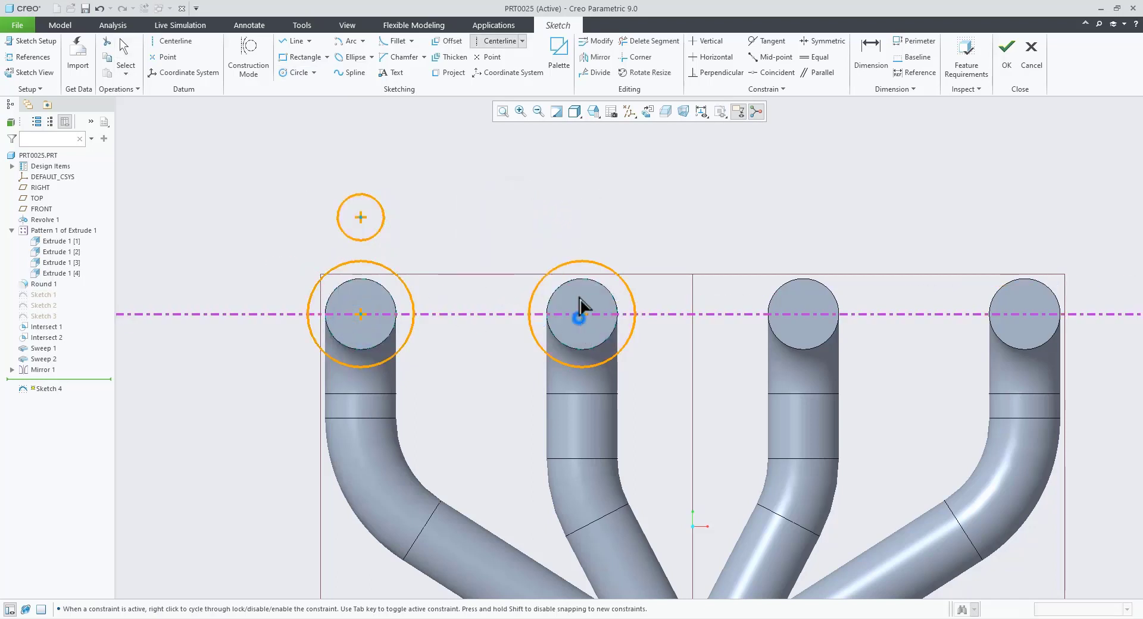
middle_click(533, 195)
- Mirror the small circle above the leftmost pipe end about the horizontal centerline
scroll(463, 219, "down", 2)
scroll(438, 223, "up", 2)
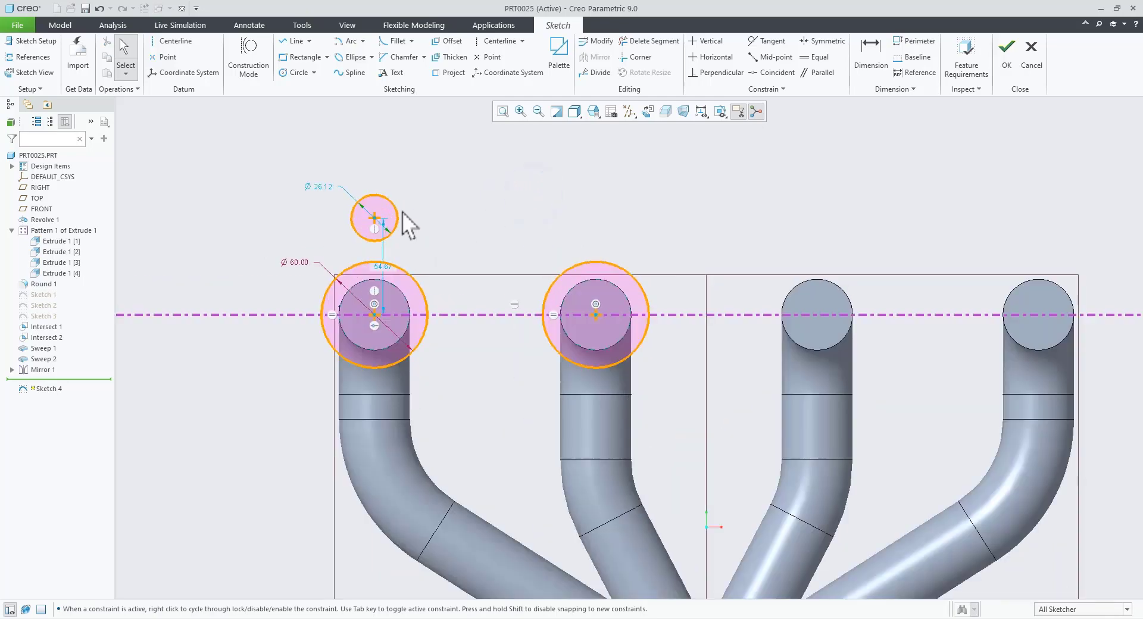
left_click(398, 210)
left_click(597, 57)
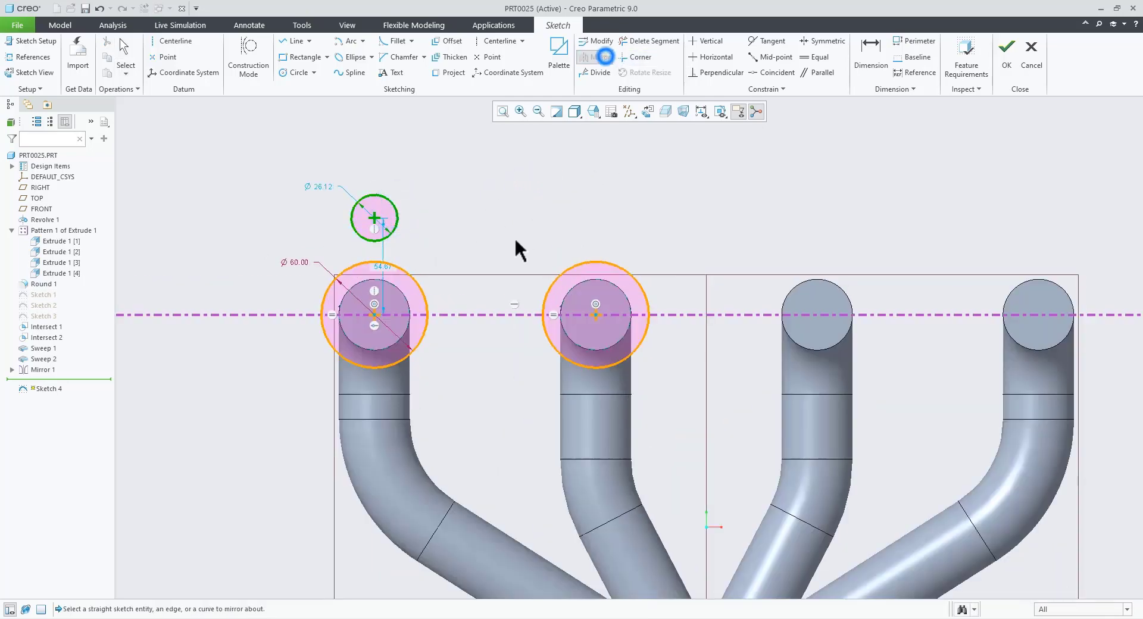
left_click(490, 314)
- Turn off the display of sketch constraints
scroll(319, 291, "up", 1)
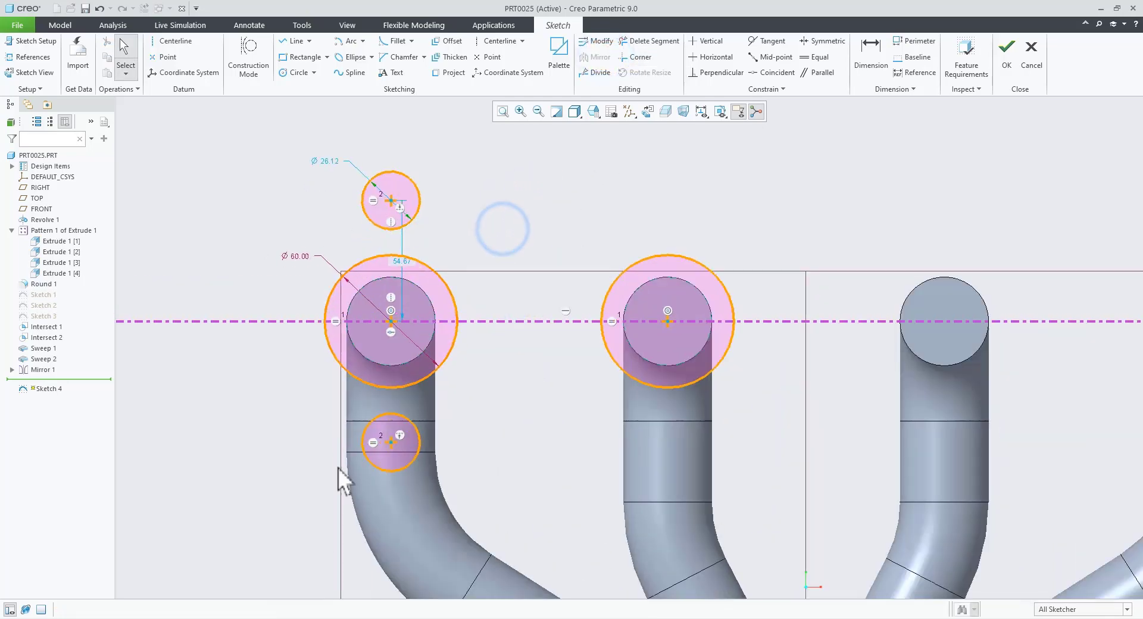
left_click(701, 112)
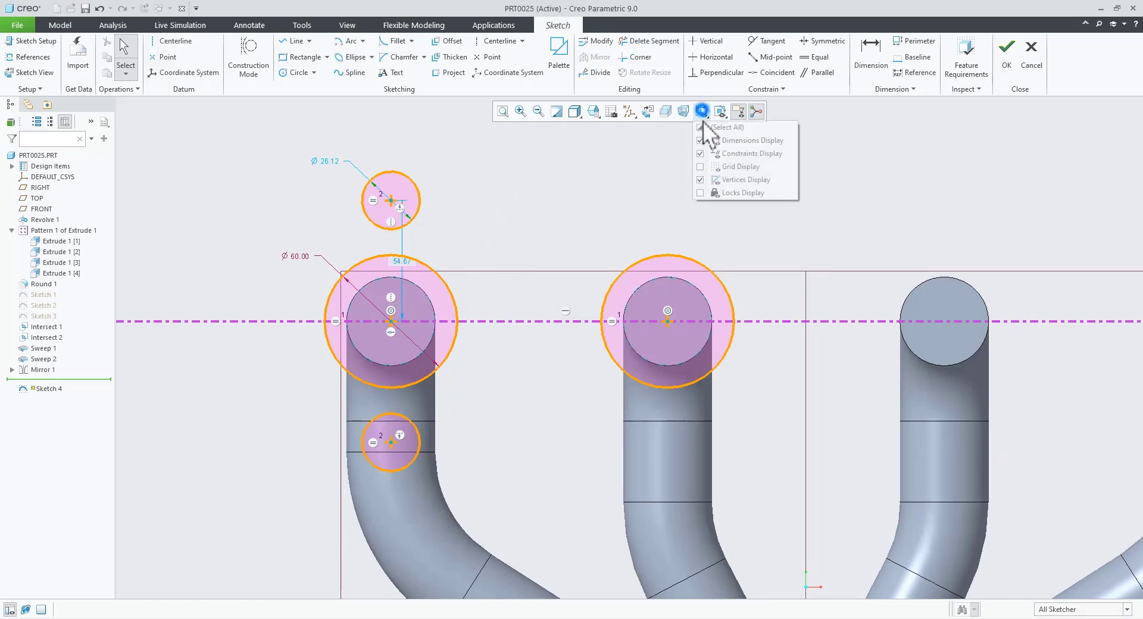
left_click(701, 153)
left_click(549, 202)
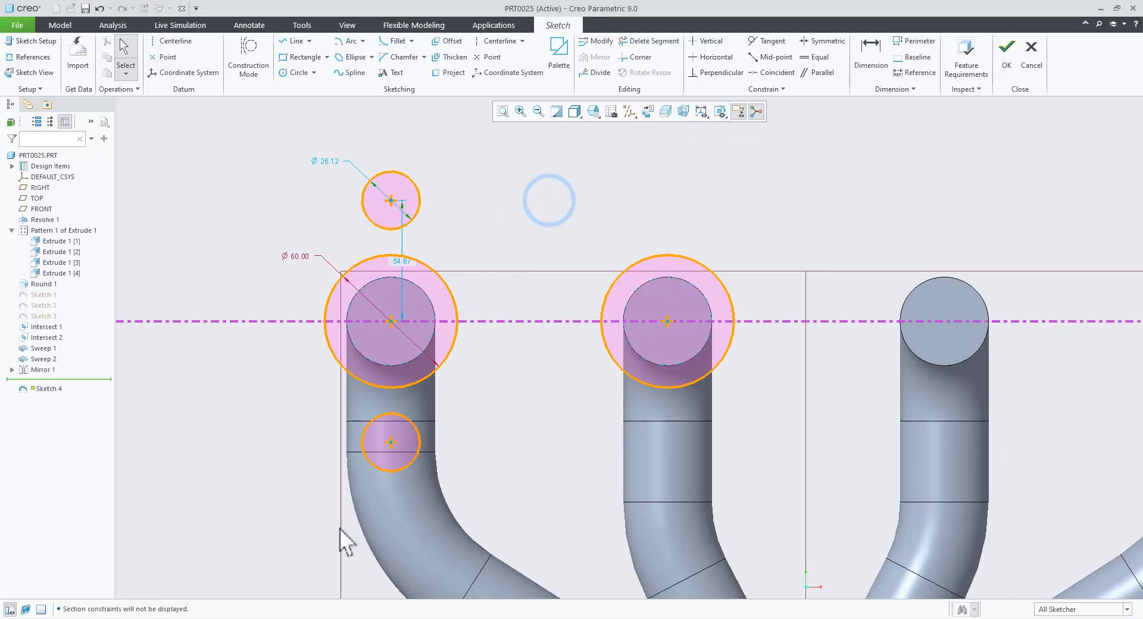
- Check the hole spacing in the reference drawing and dimension the vertical distance between the two small circles' centres as 75 mm
key("alt+Tab")
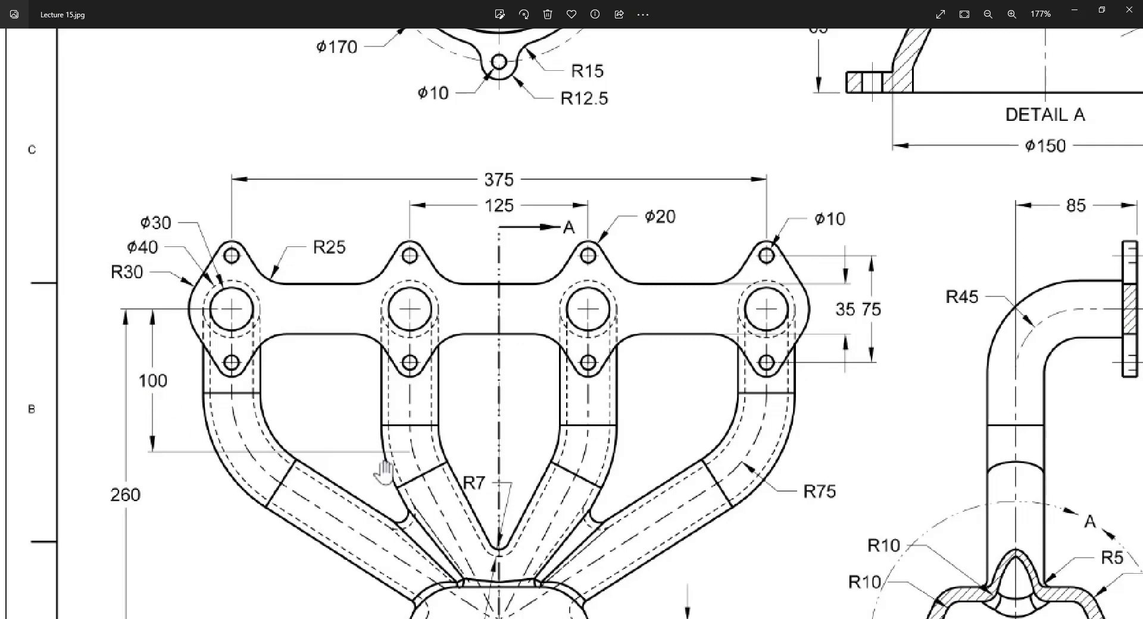
scroll(925, 360, "up", 1)
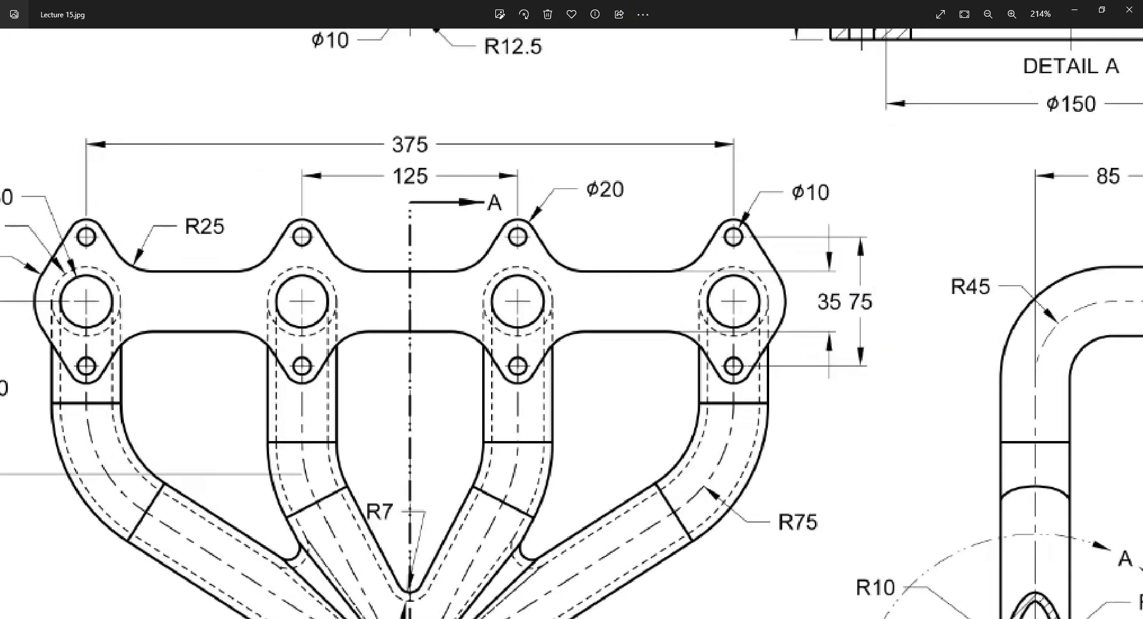
left_click(340, 618)
left_click(873, 73)
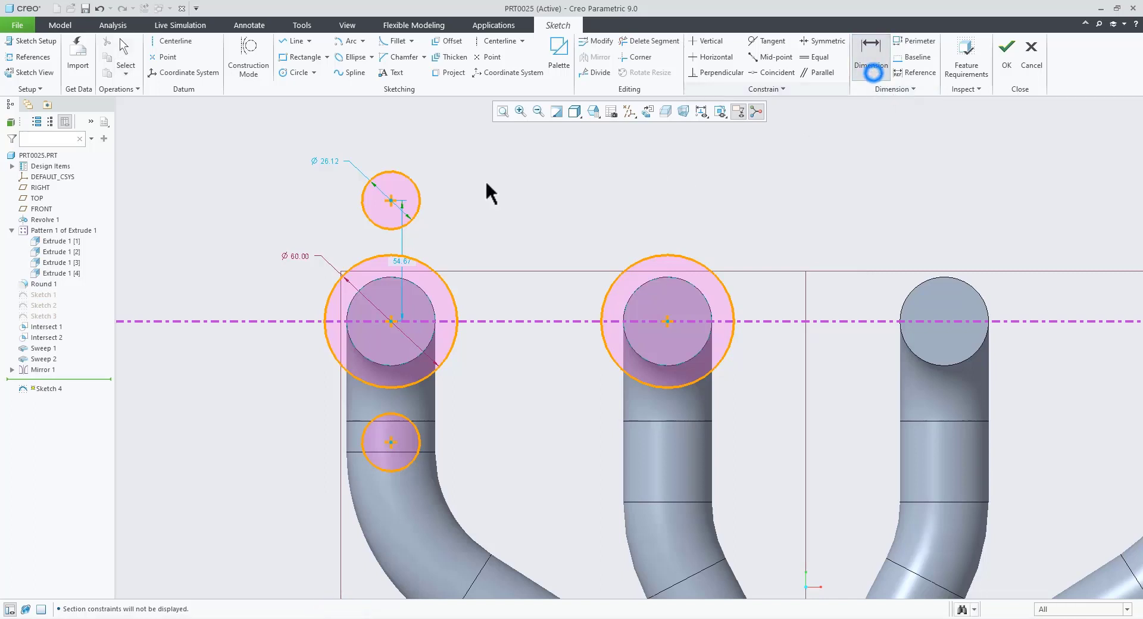
left_click(398, 203)
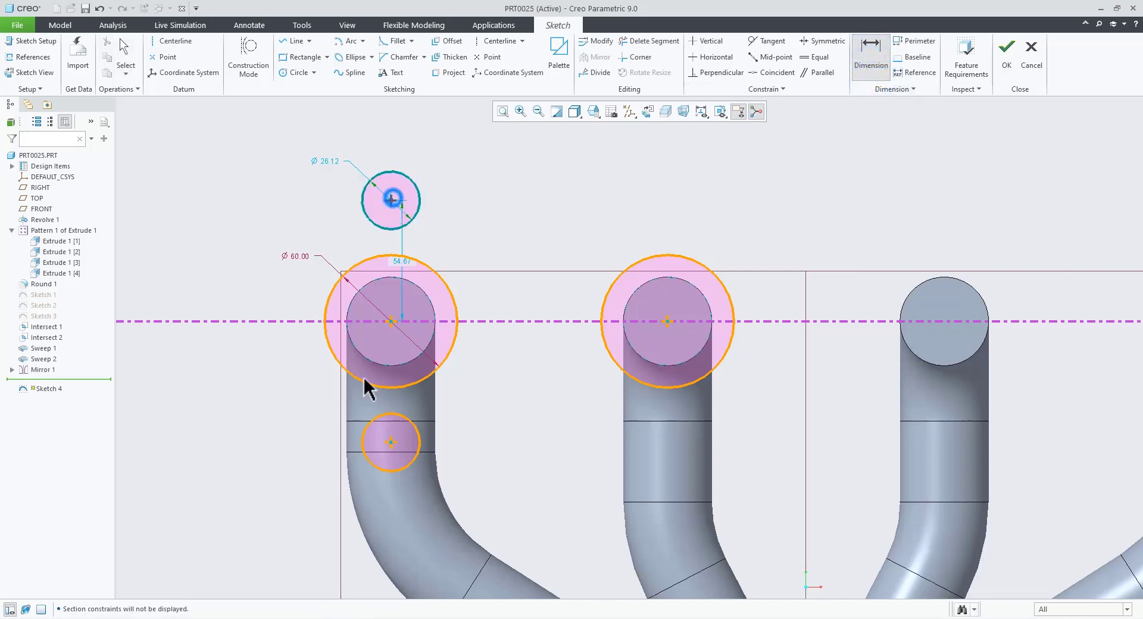
left_click(391, 443)
middle_click(214, 356)
type("75")
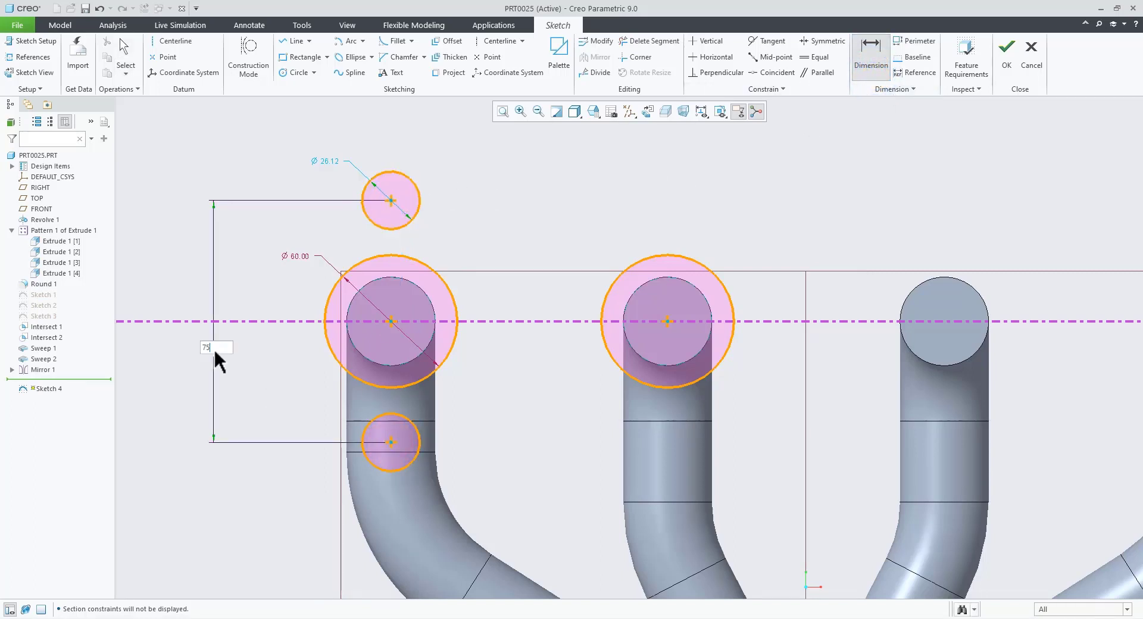
key("Return")
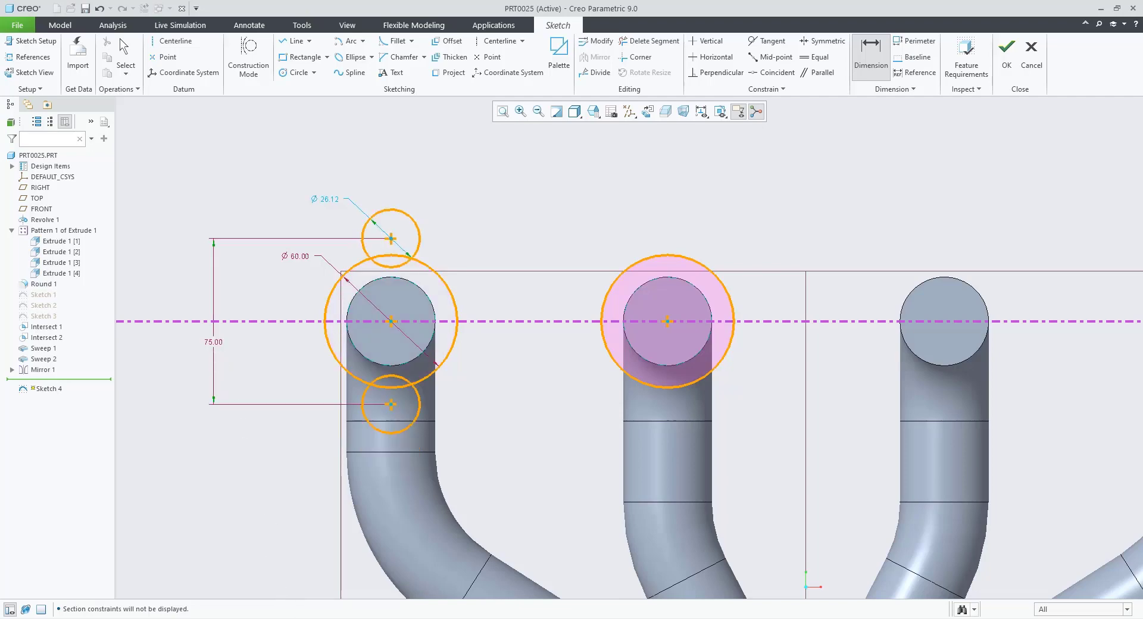
- Check the lug size in the reference drawing and set the small circles' diameter to 20 mm
key("alt+Tab")
scroll(598, 362, "down", 5)
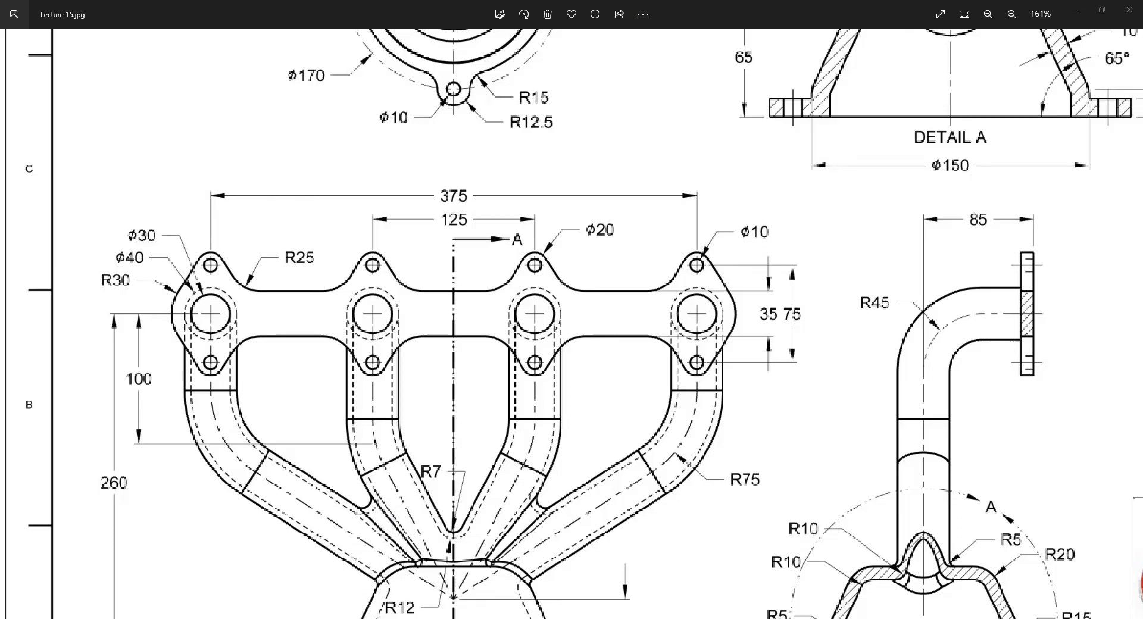
key("alt+Tab")
key("Escape")
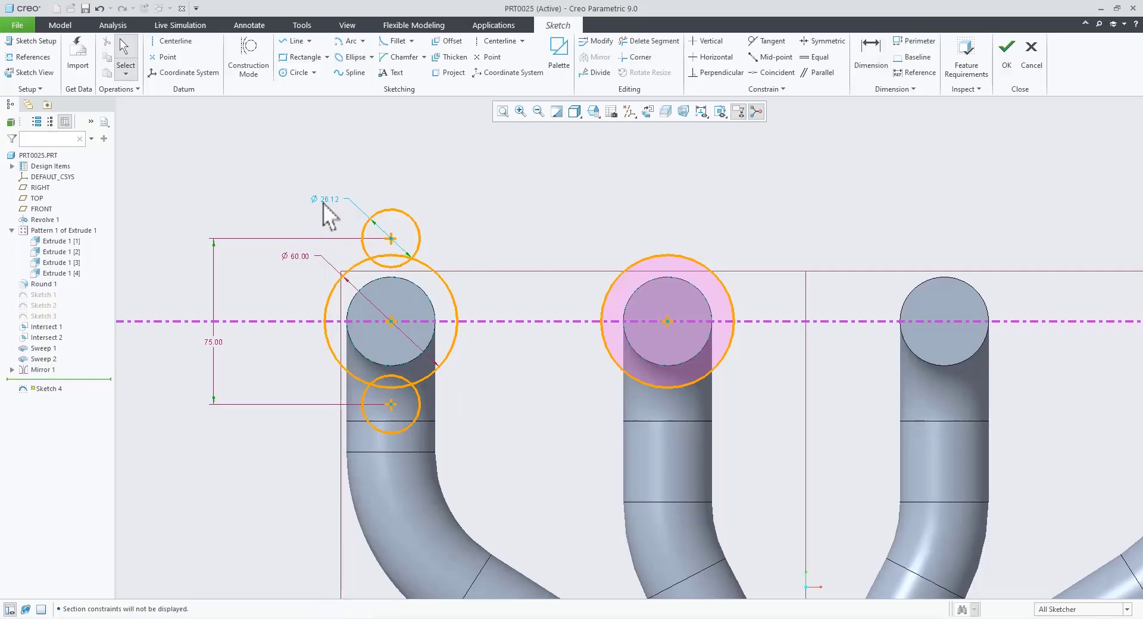
double_click(324, 200)
type("20")
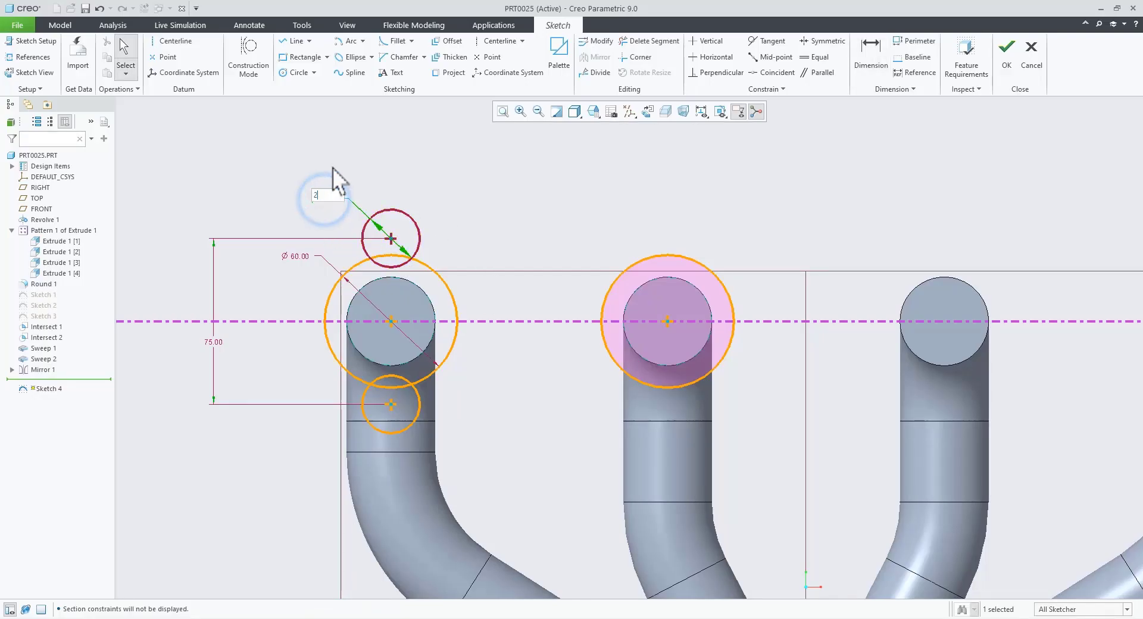
key("Return")
left_click(452, 258)
- Sketch an equal inner circle about 9 mm in diameter at the centre of each 20 mm circle
scroll(439, 241, "up", 3)
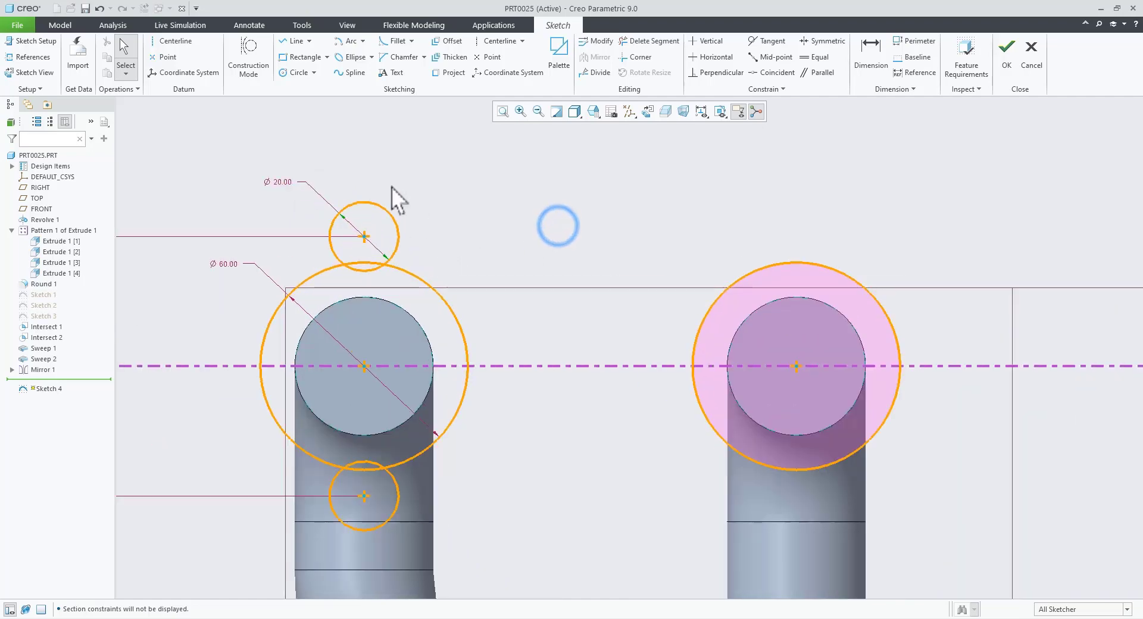
right_click(469, 214)
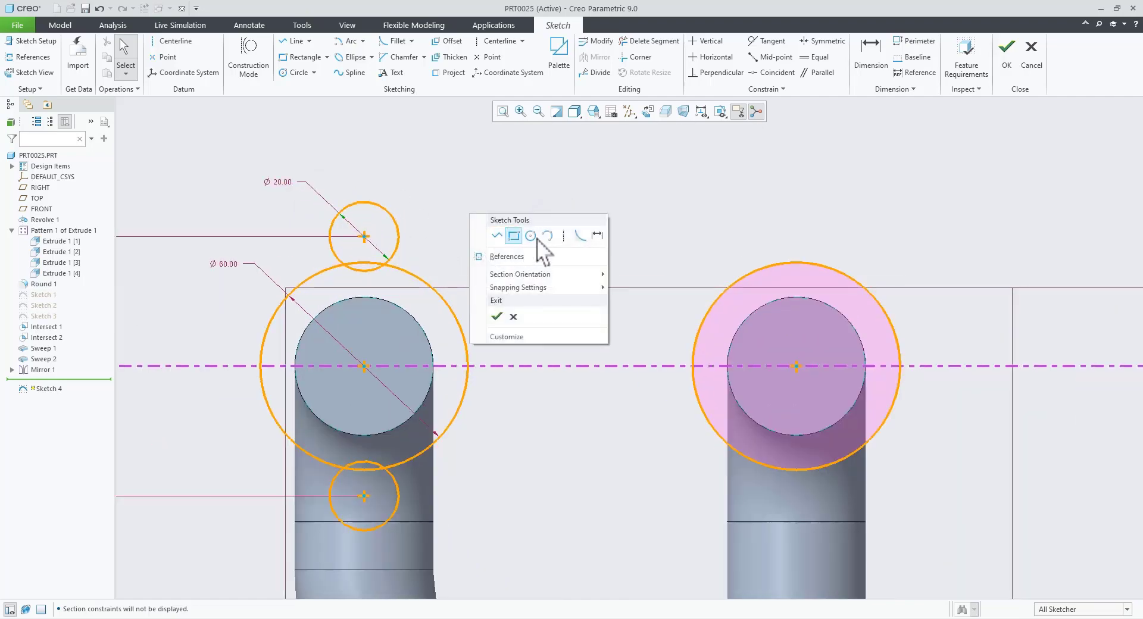
left_click(532, 235)
left_click(362, 236)
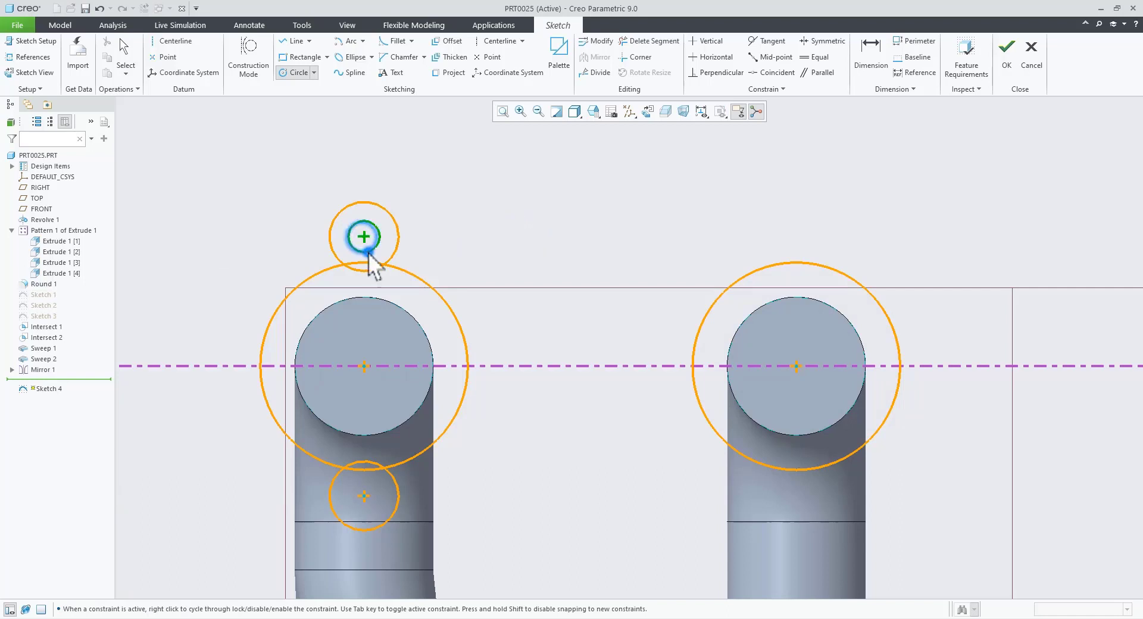
left_click(362, 496)
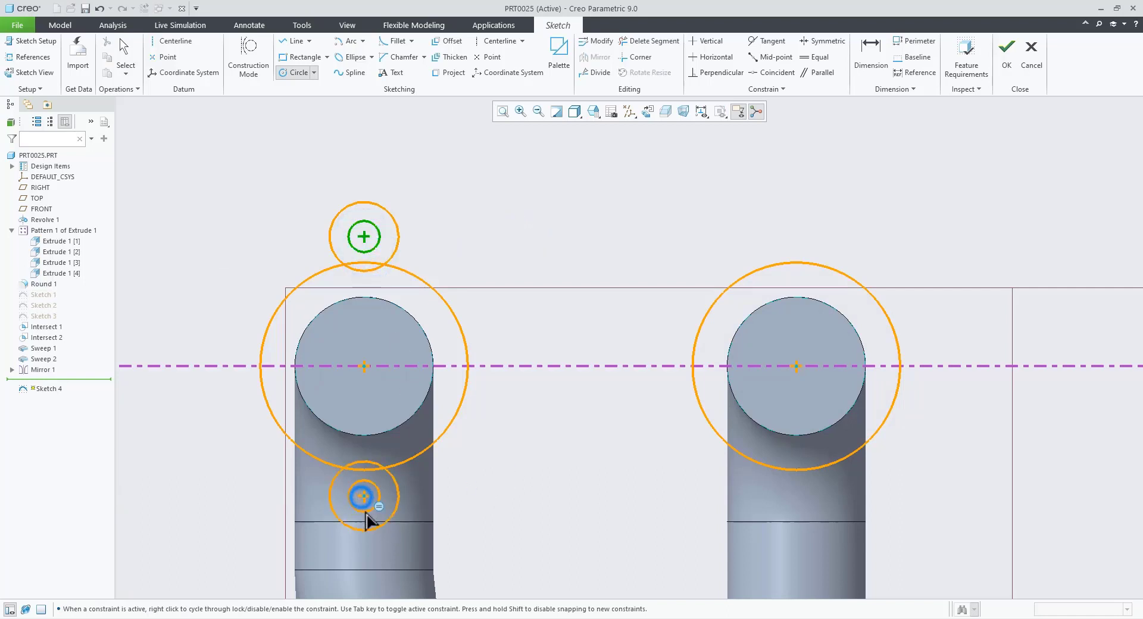
left_click(365, 512)
middle_click(626, 399)
left_click(549, 218)
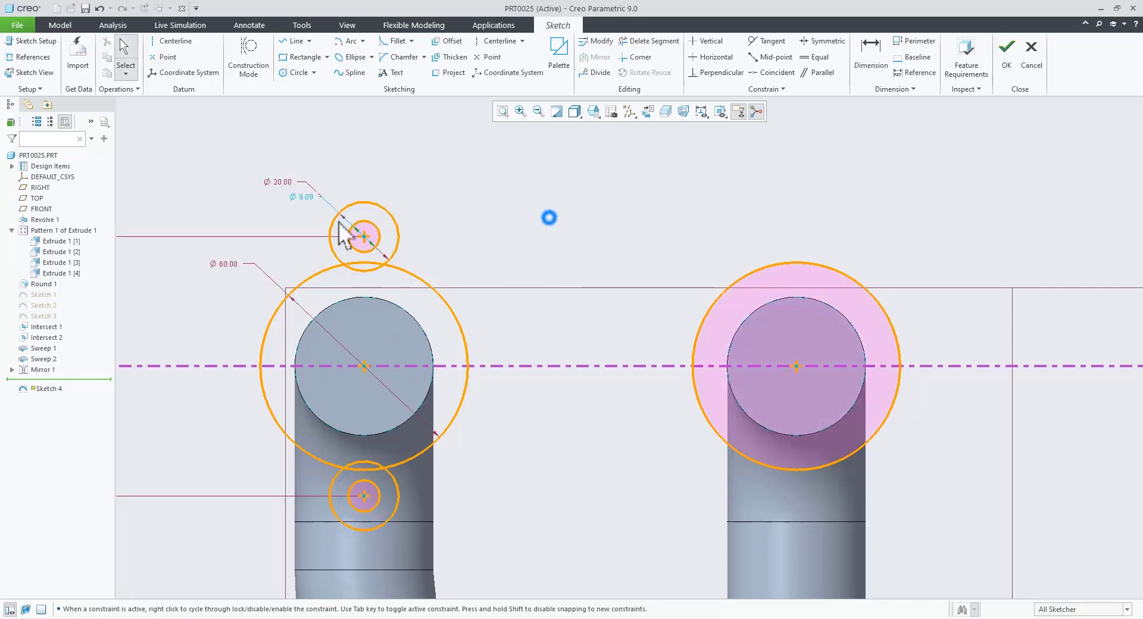
- Set the diameter of the small inner circles on the first pipe's flange to 10 mm
double_click(307, 193)
type("10")
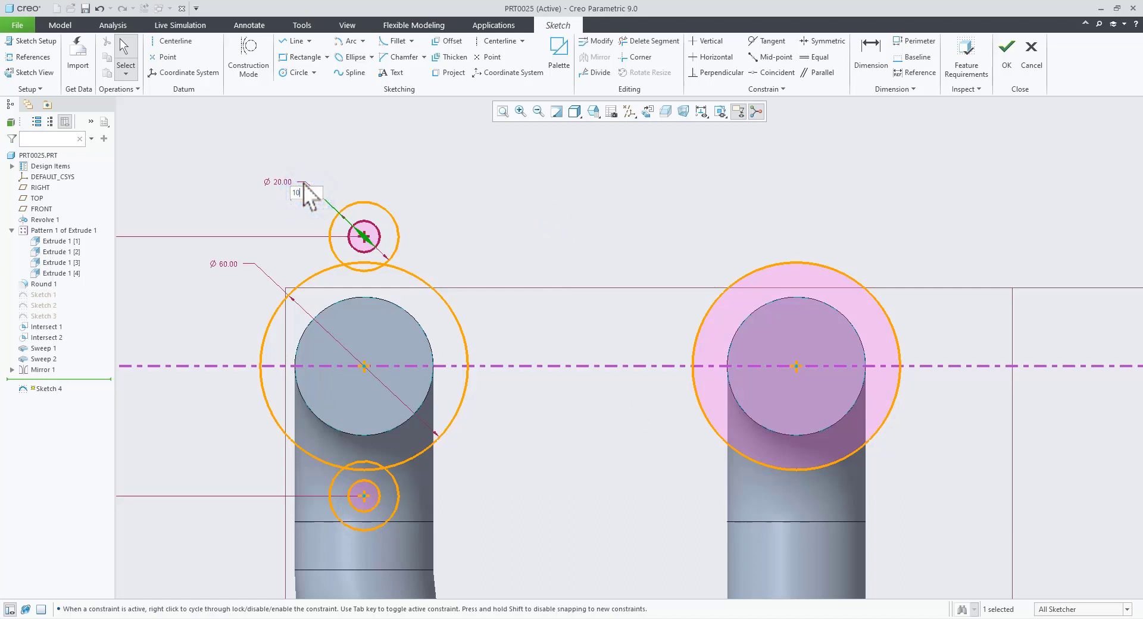
left_click(491, 197)
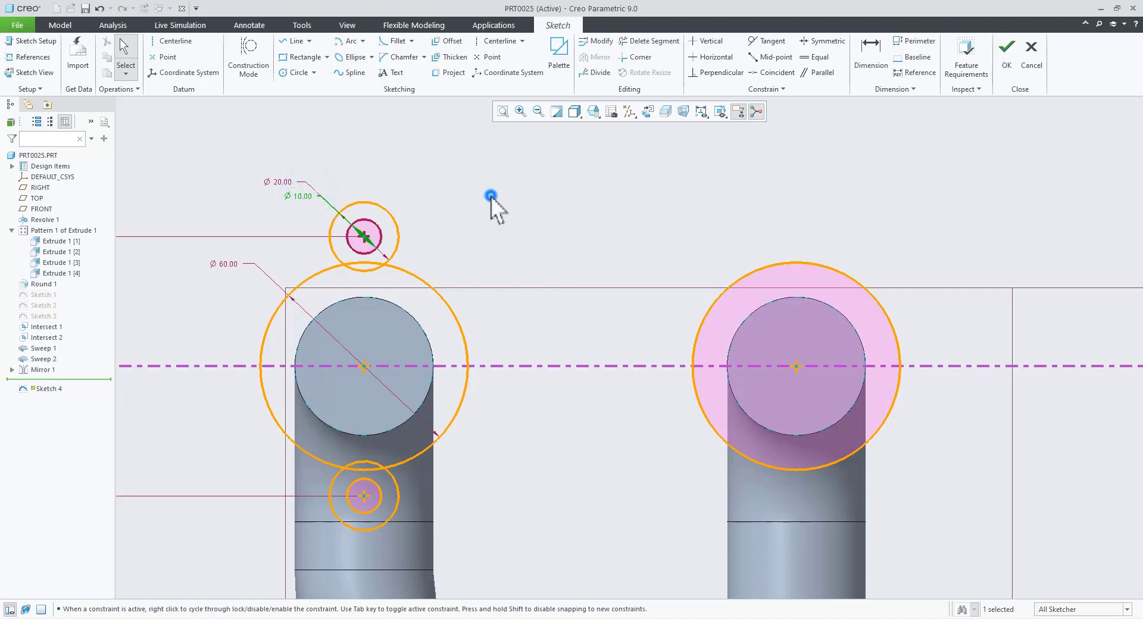
- Draw tangent lines on both sides joining the upper 20 mm circle to the 60 mm circle around the first pipe
left_click(310, 40)
left_click(315, 69)
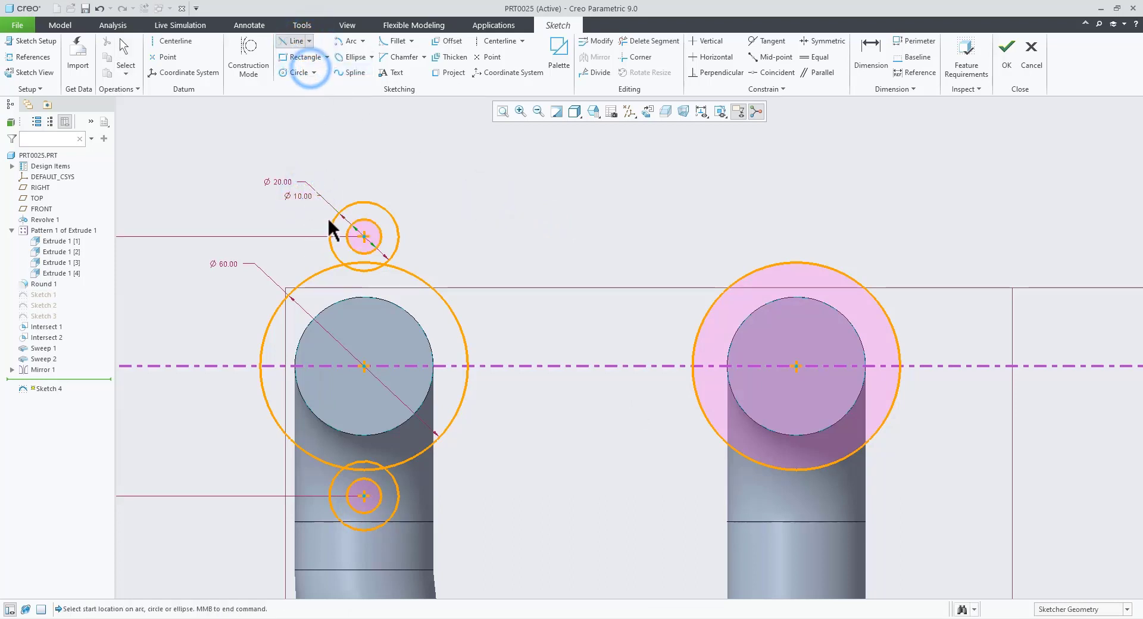
left_click(331, 219)
left_click(269, 320)
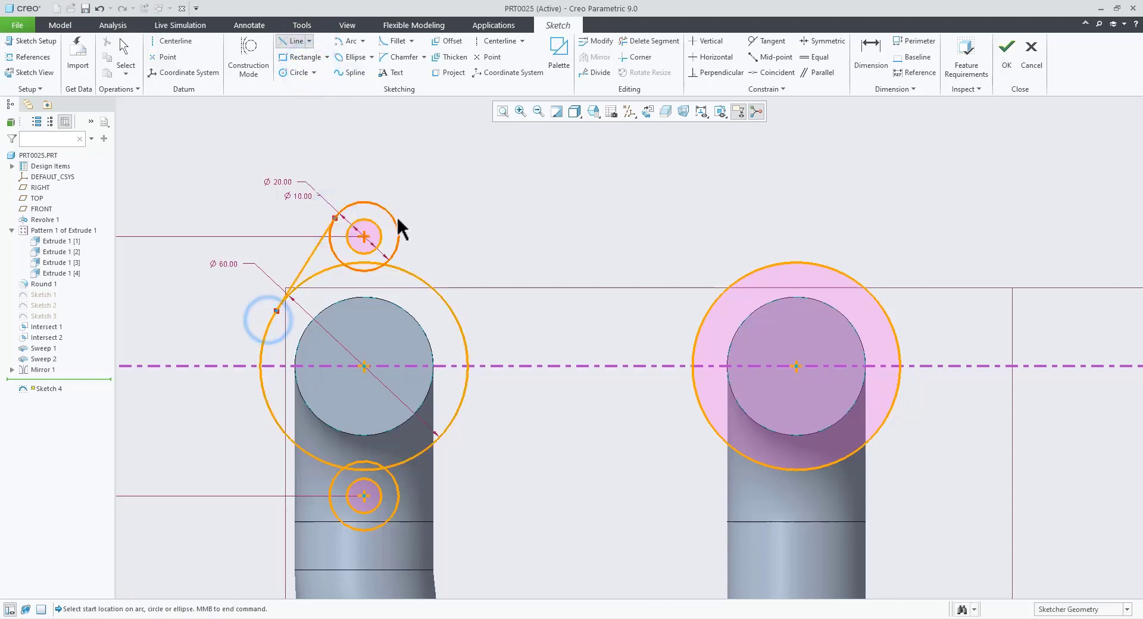
left_click(396, 216)
left_click(447, 306)
scroll(470, 253, "up", 2)
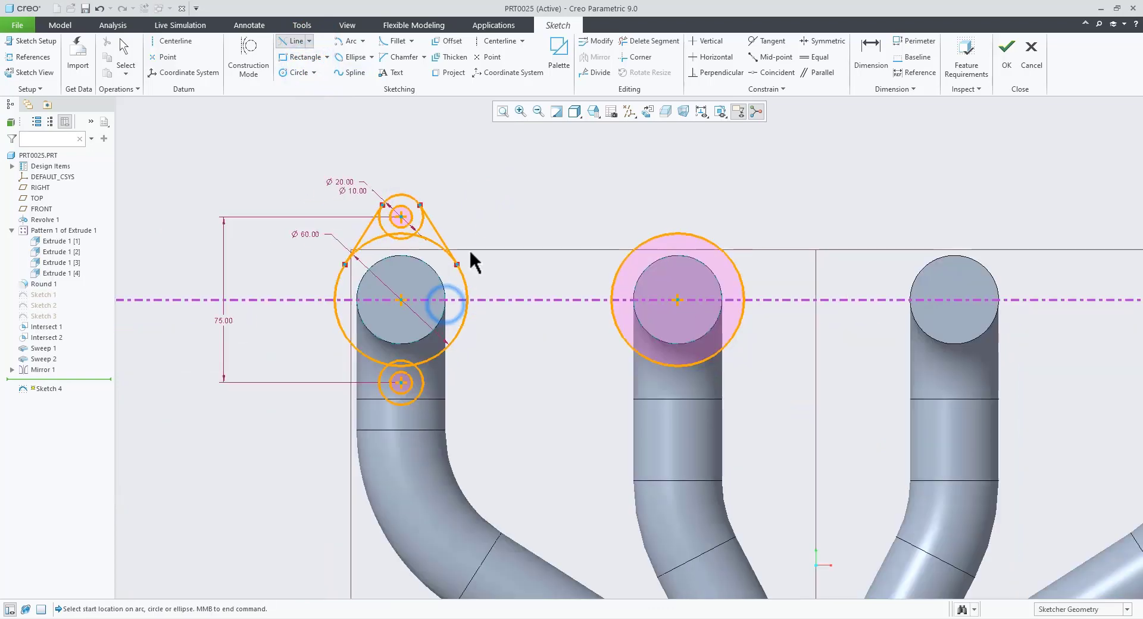
- Draw tangent lines on both sides joining the 60 mm circle to the lower 20 mm circle on the first pipe
scroll(479, 274, "down", 2)
left_click(453, 345)
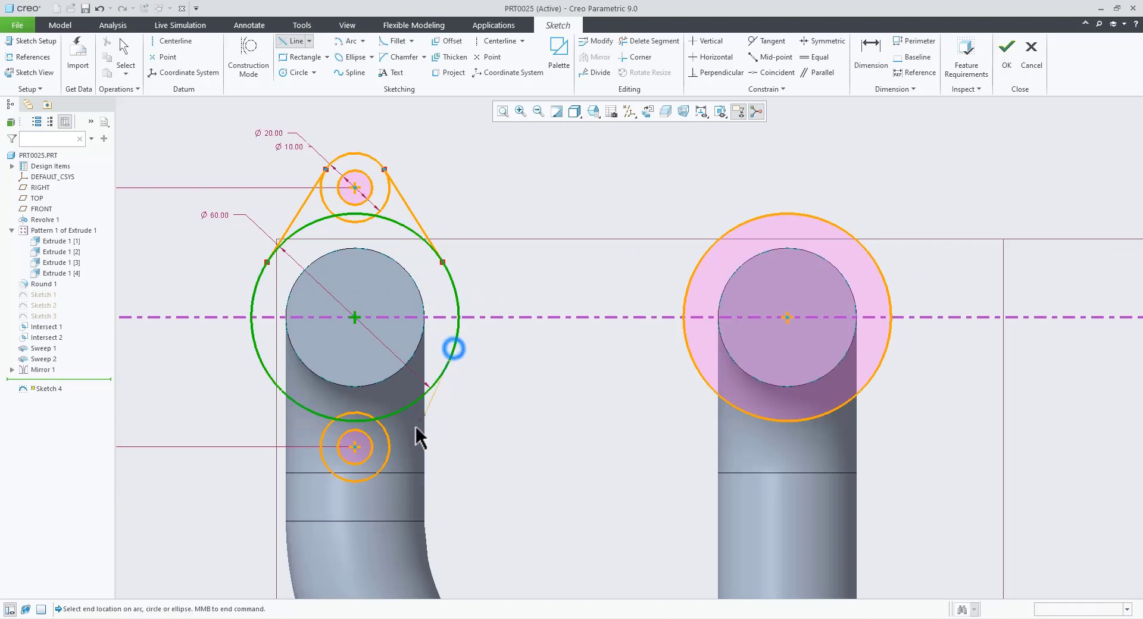
left_click(388, 464)
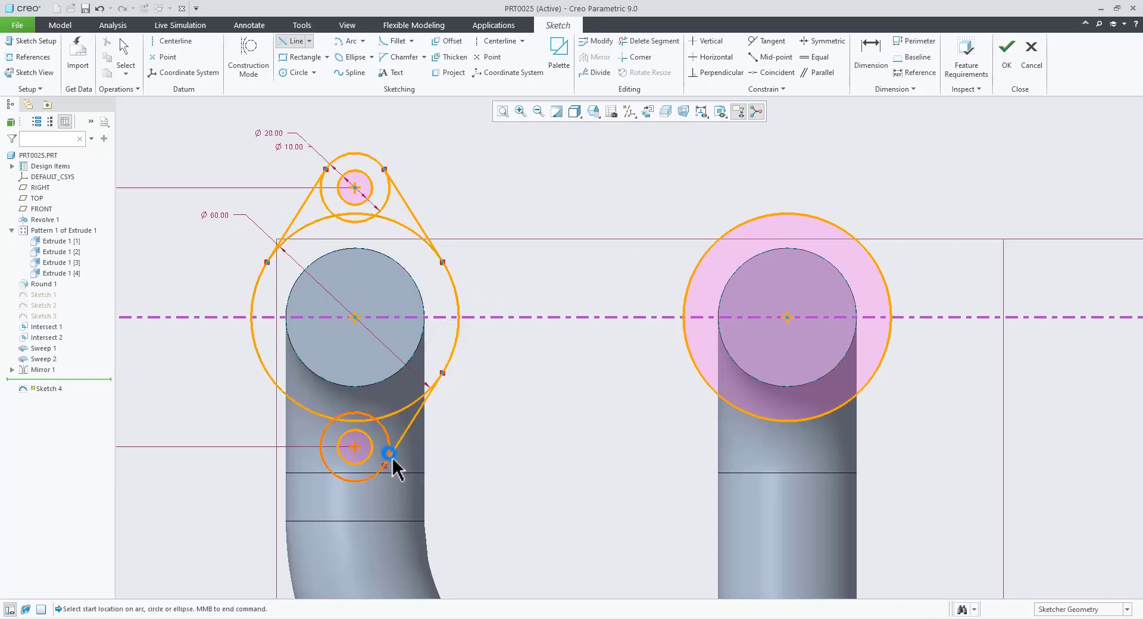
left_click(261, 367)
left_click(324, 459)
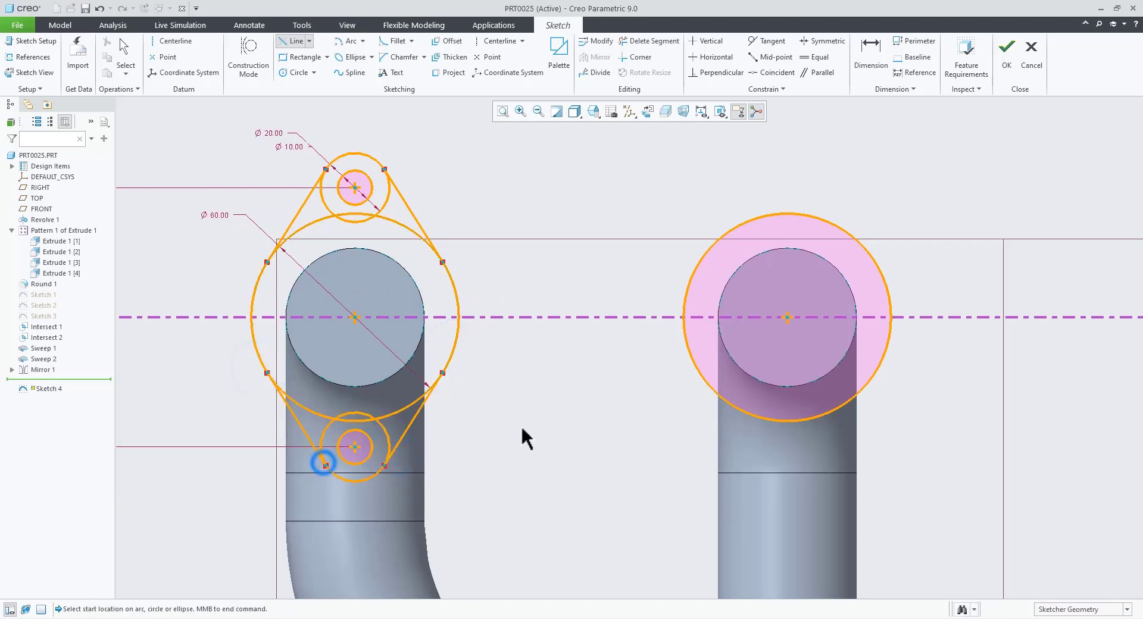
middle_click(513, 422)
left_click(513, 421)
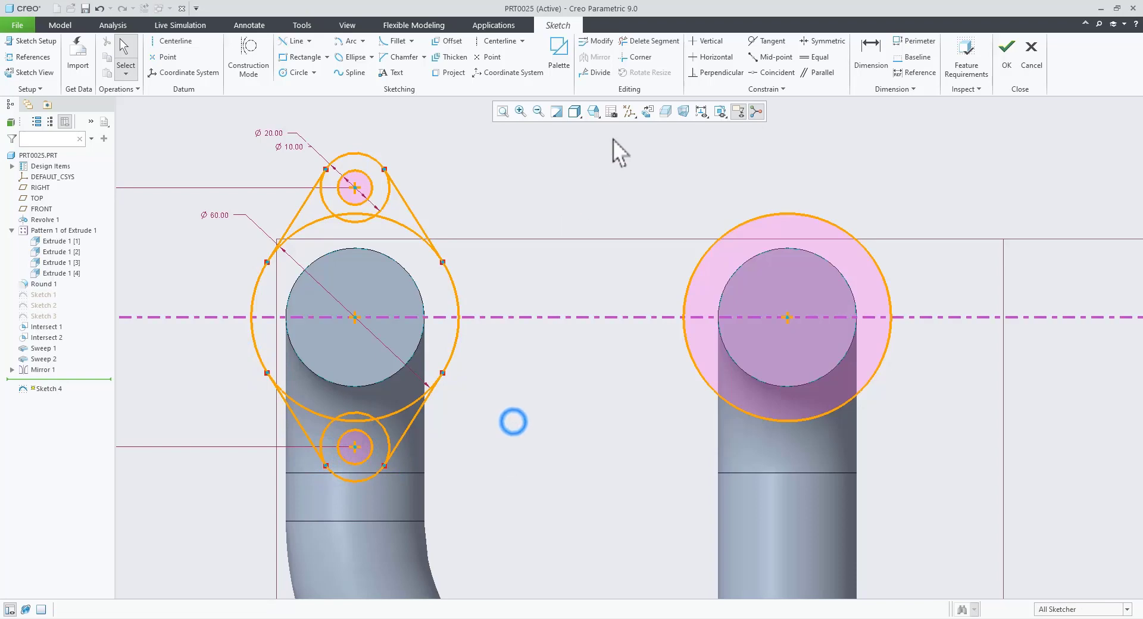
- Trim away the arcs of the 20 mm and 60 mm circles lying inside the upper tangent lines
left_click(649, 41)
scroll(302, 262, "up", 2)
left_click_drag(343, 187, 328, 223)
left_click_drag(349, 225, 366, 198)
left_click_drag(451, 244, 413, 181)
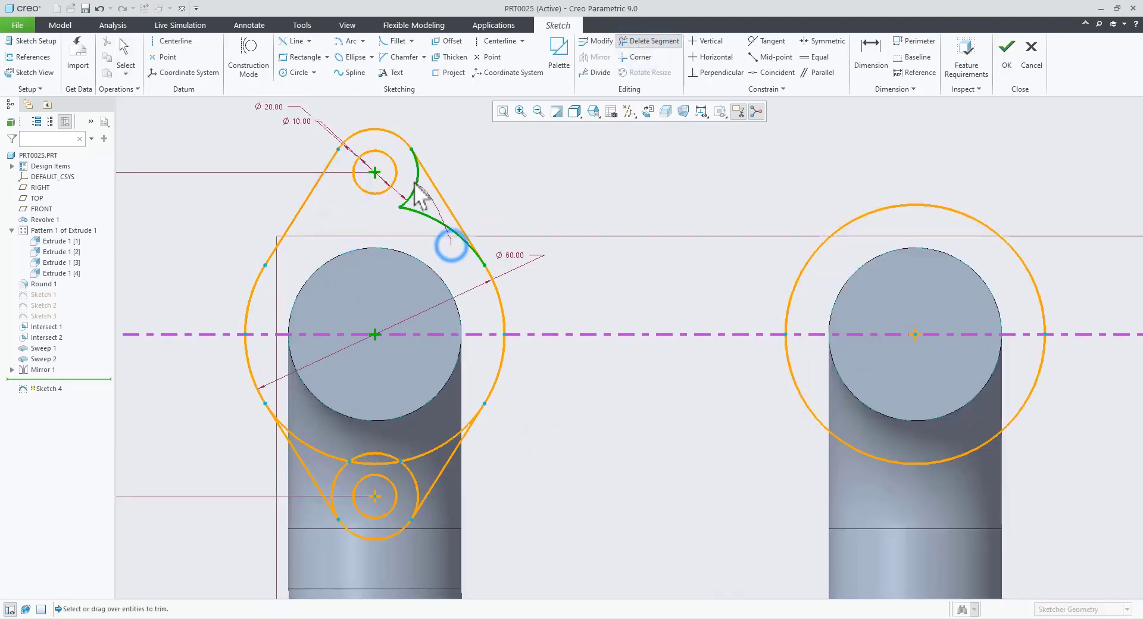
- Trim away the arcs inside the lower tangent lines to leave a single closed flange outline
scroll(413, 181, "down", 1)
scroll(394, 417, "up", 2)
scroll(404, 367, "up", 1)
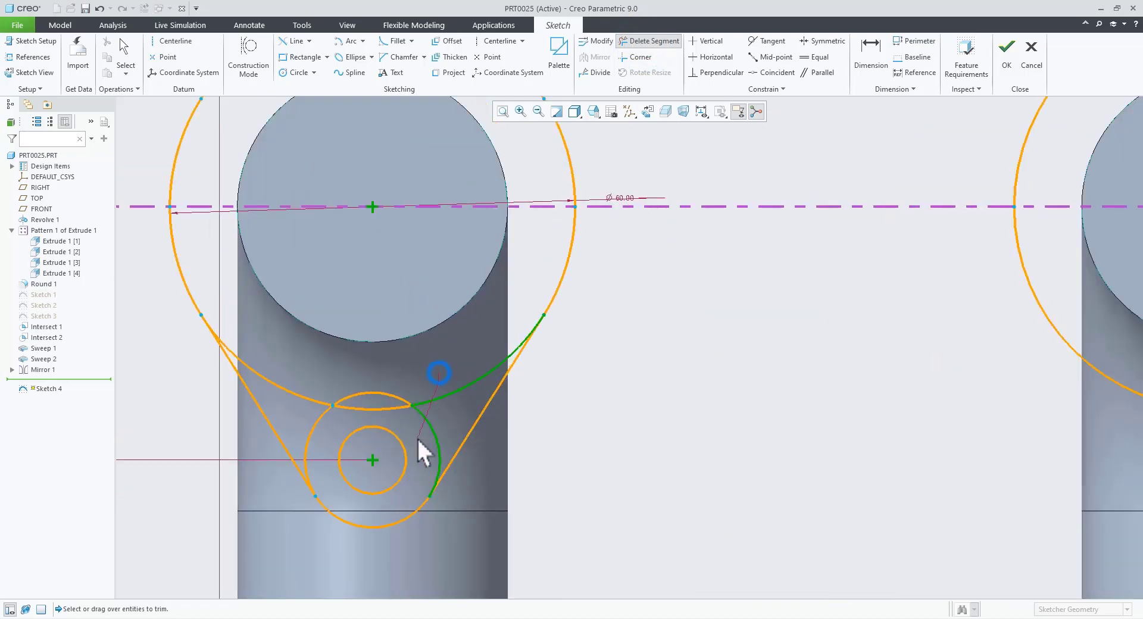
left_click_drag(418, 439, 381, 392)
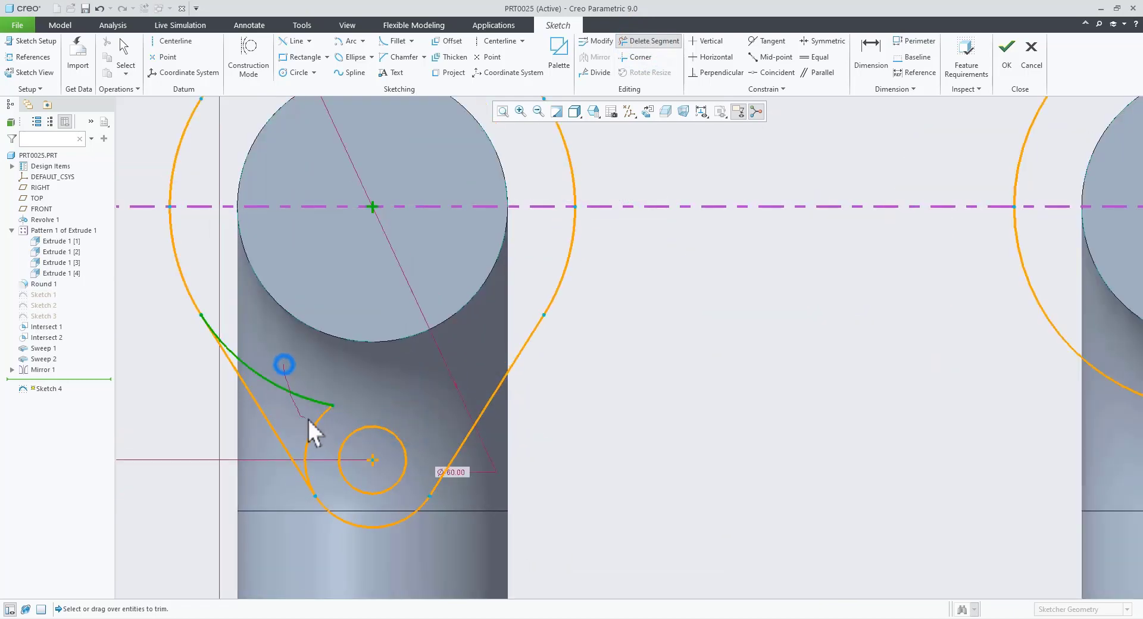
left_click_drag(308, 419, 345, 404)
middle_click(372, 389)
scroll(373, 389, "down", 3)
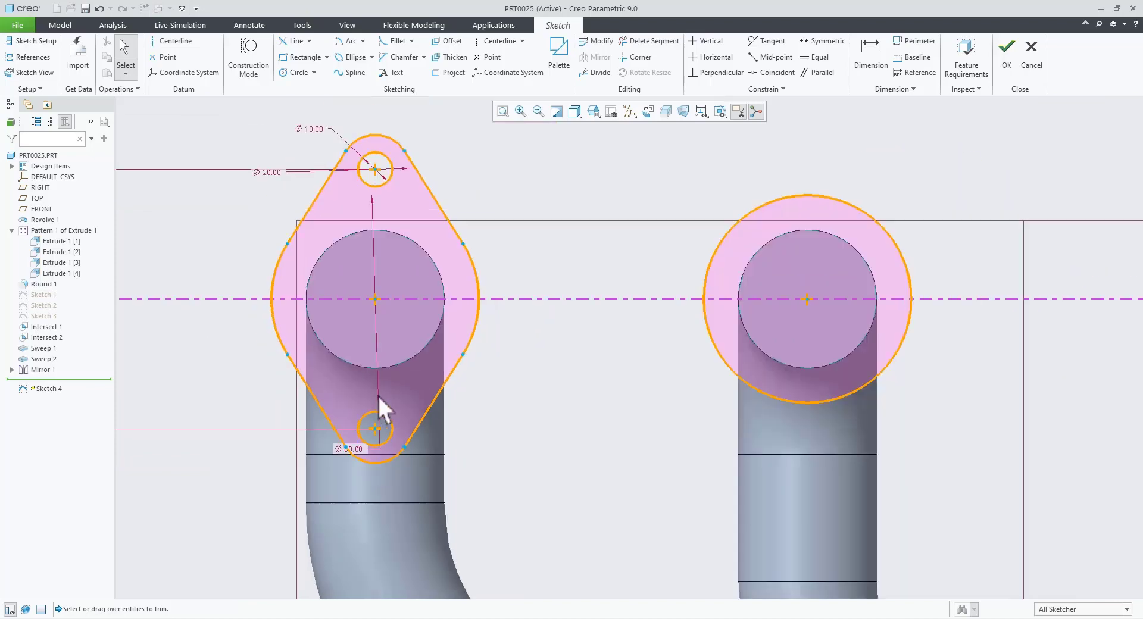
- Add a vertical centerline between the first and second pipes, about 62 mm from the second pipe's centre
scroll(489, 352, "down", 5)
scroll(501, 351, "up", 4)
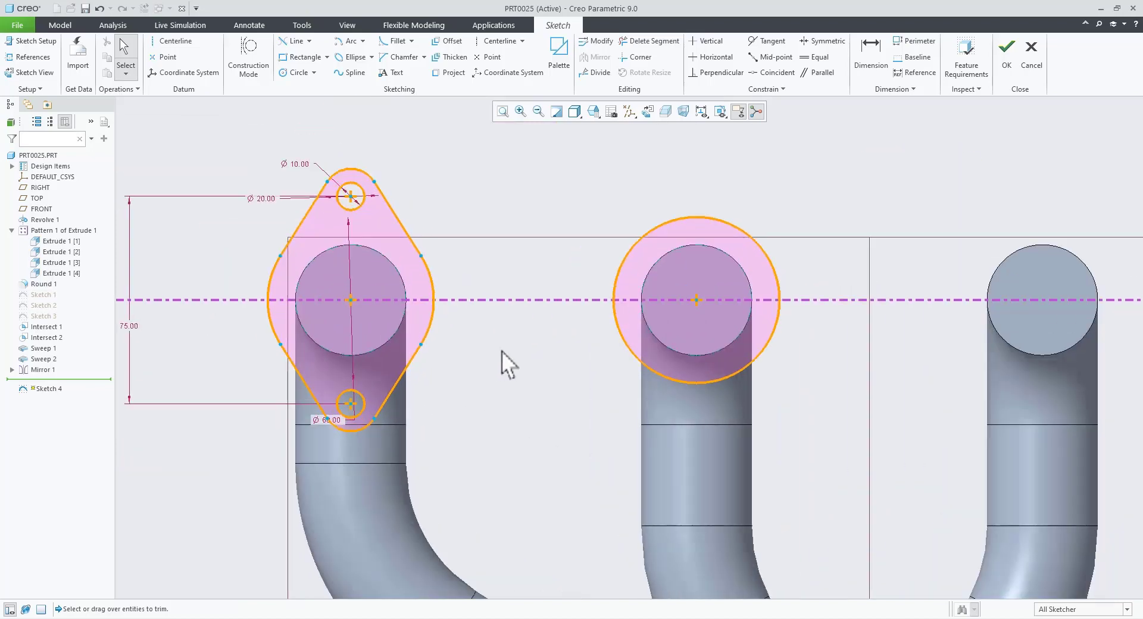
scroll(361, 252, "down", 4)
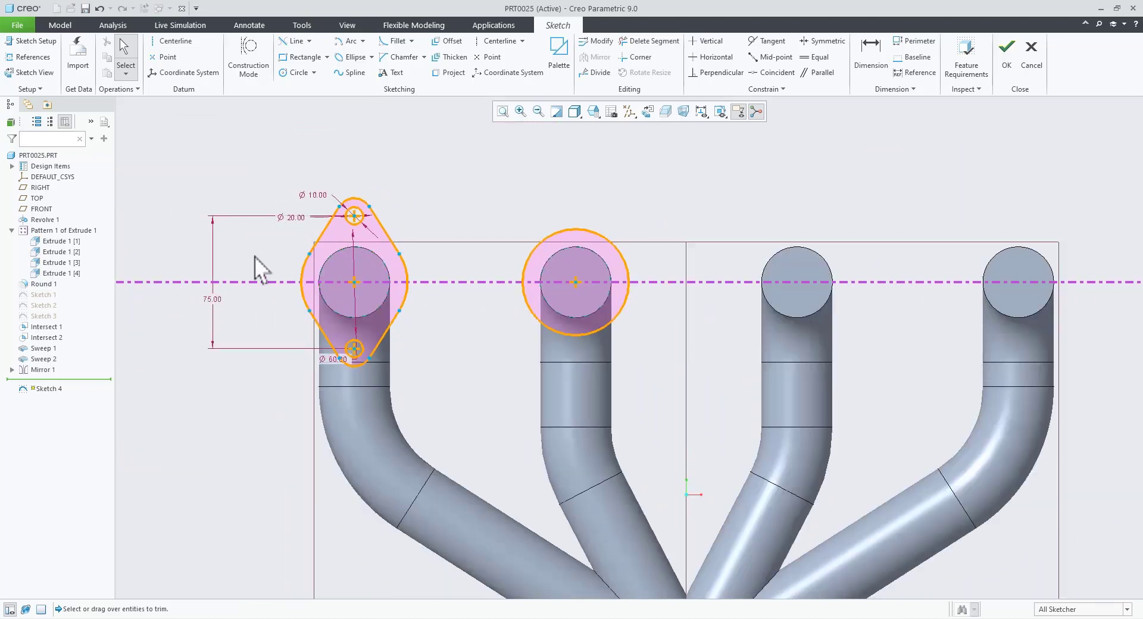
scroll(255, 256, "up", 3)
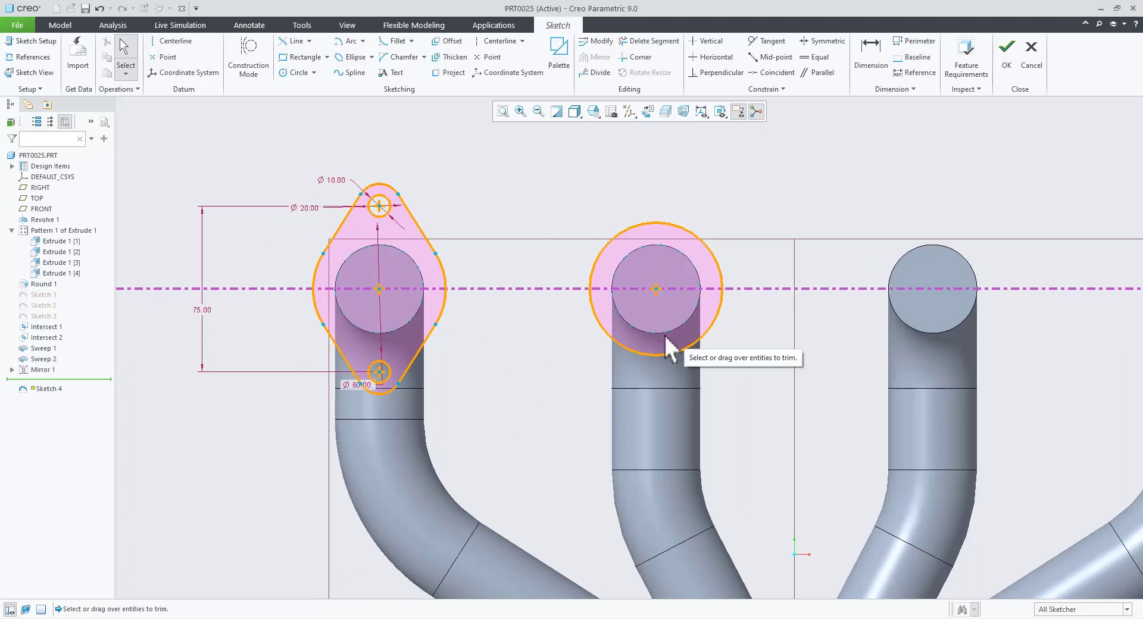
right_click(516, 162)
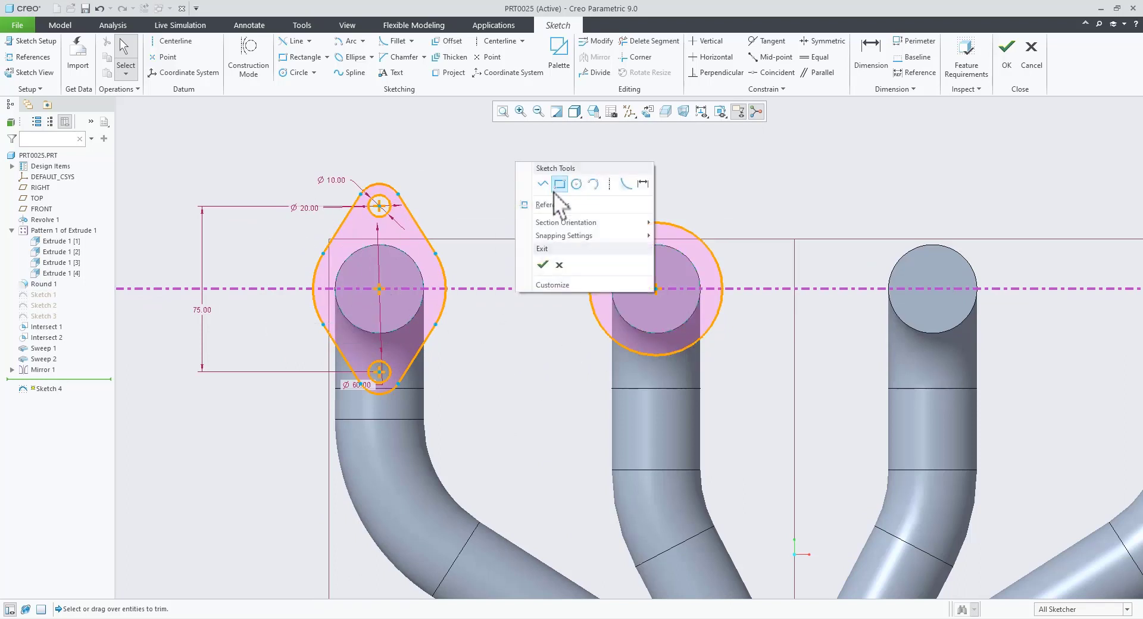
left_click(610, 187)
left_click(519, 194)
left_click(517, 227)
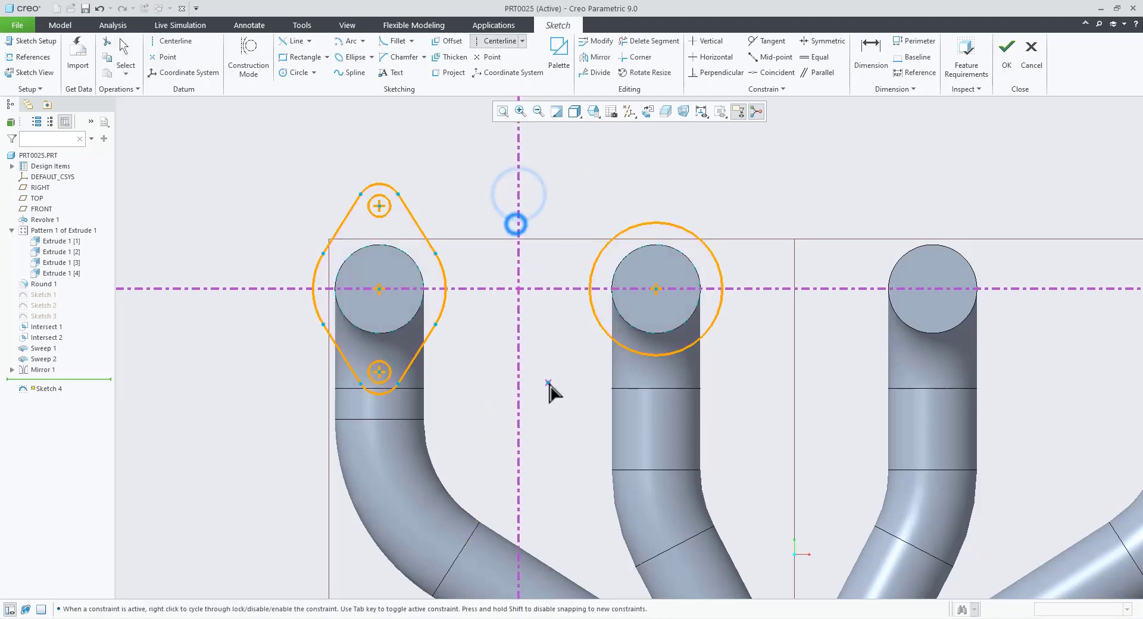
middle_click(549, 384)
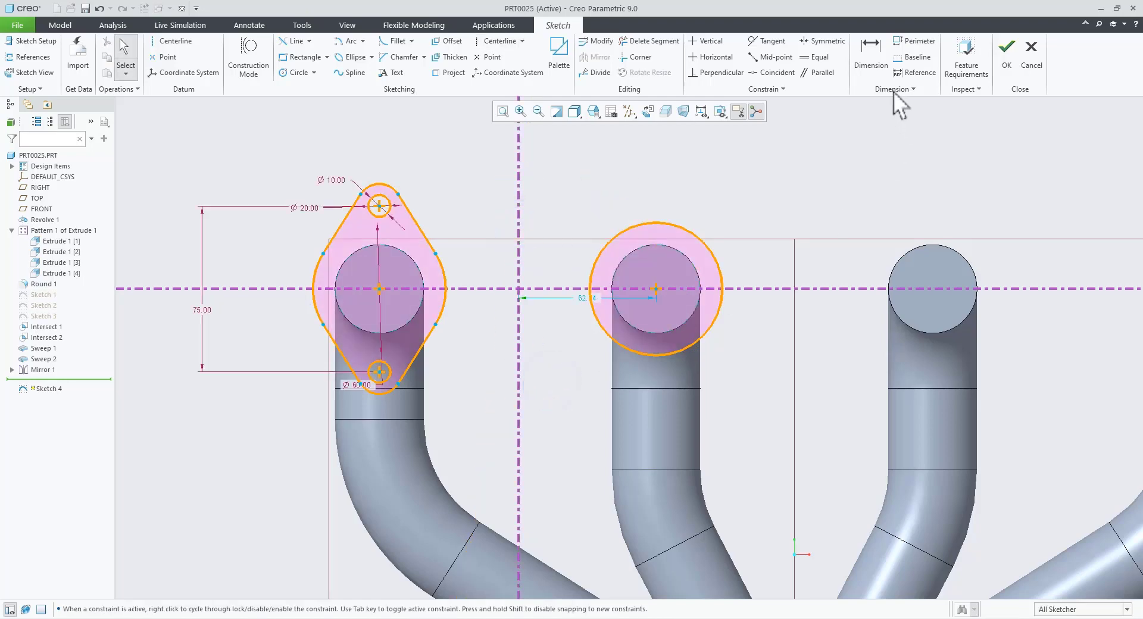
- Move the centerline's distance dimension above the pipes and set it to 125/2 (62.5 mm)
left_click_drag(584, 298, 589, 167)
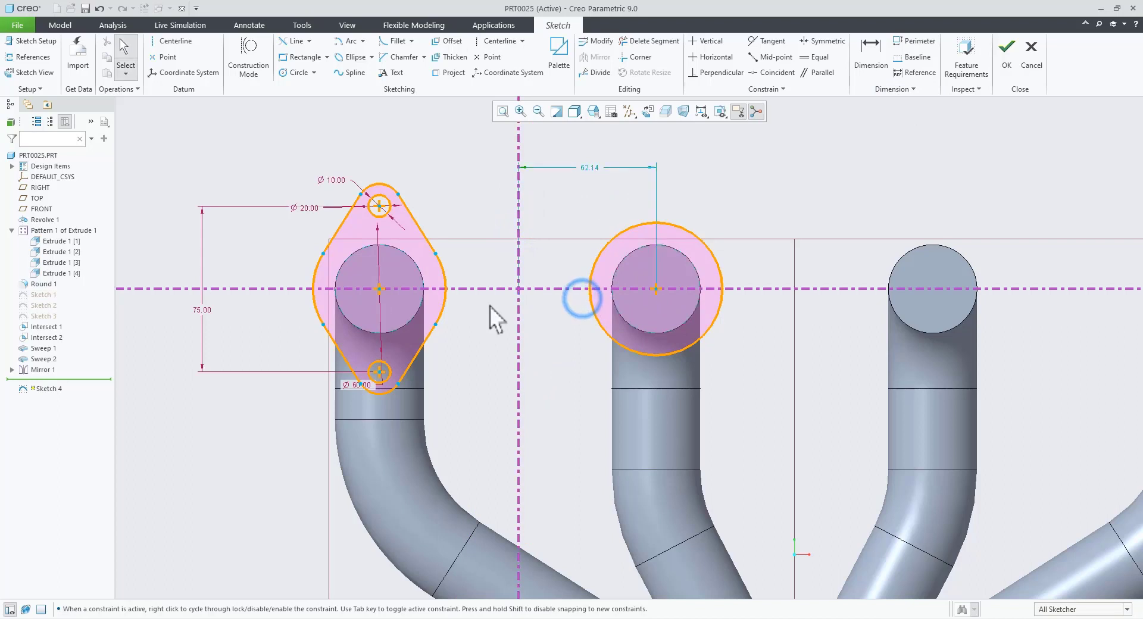
double_click(585, 168)
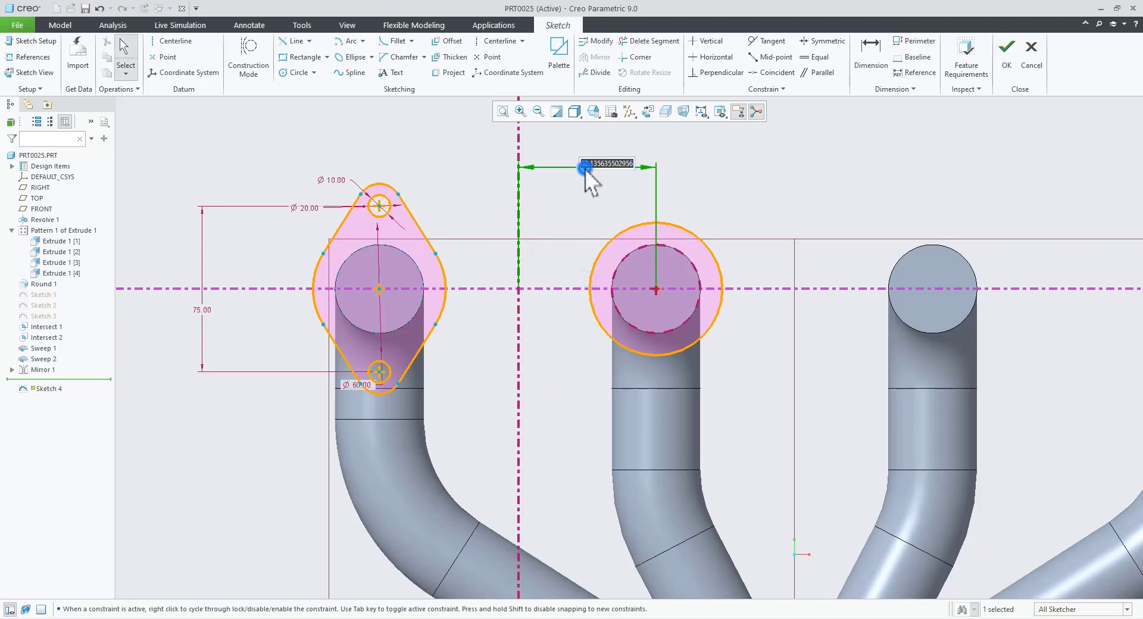
type("125/2")
key("Return")
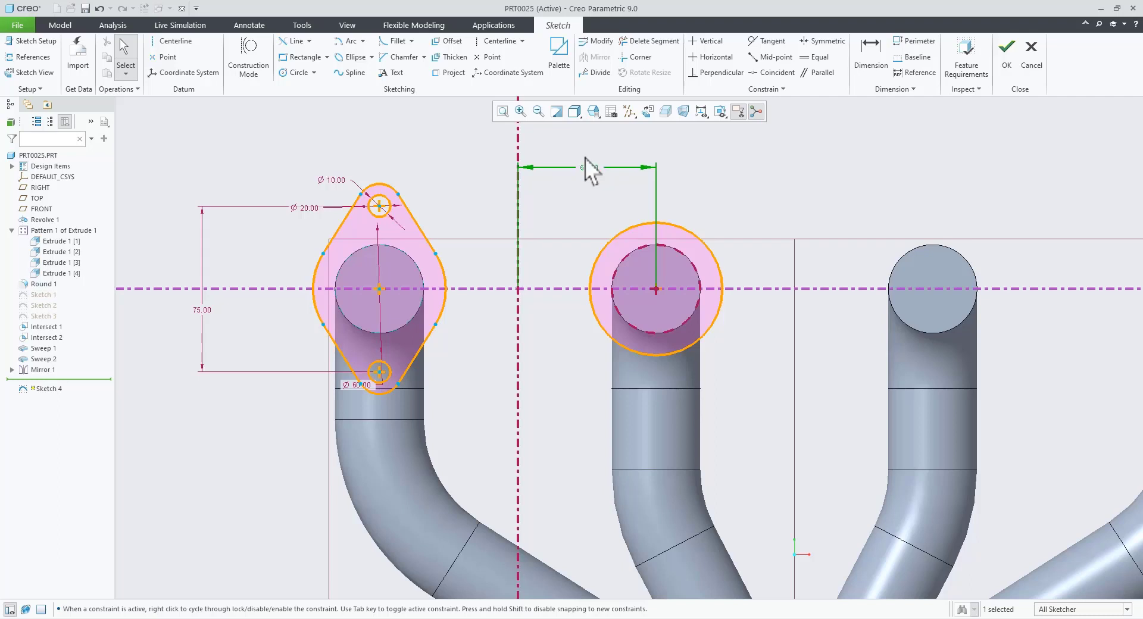
left_click(781, 156)
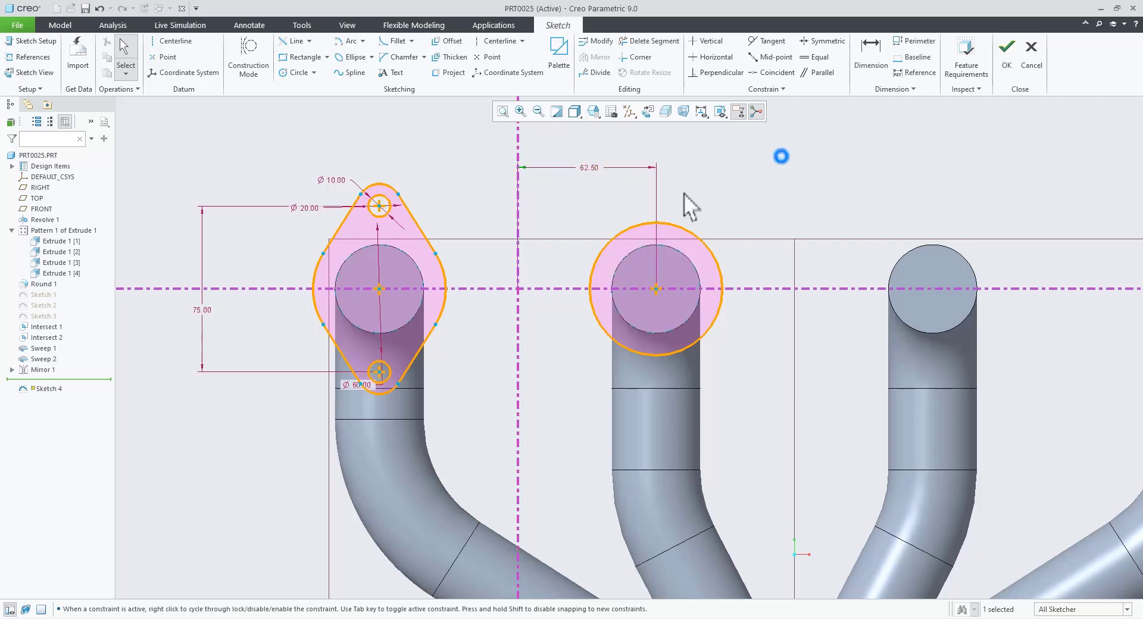
- Delete the large circle sketched around the second pipe
left_click(595, 320)
key("Delete")
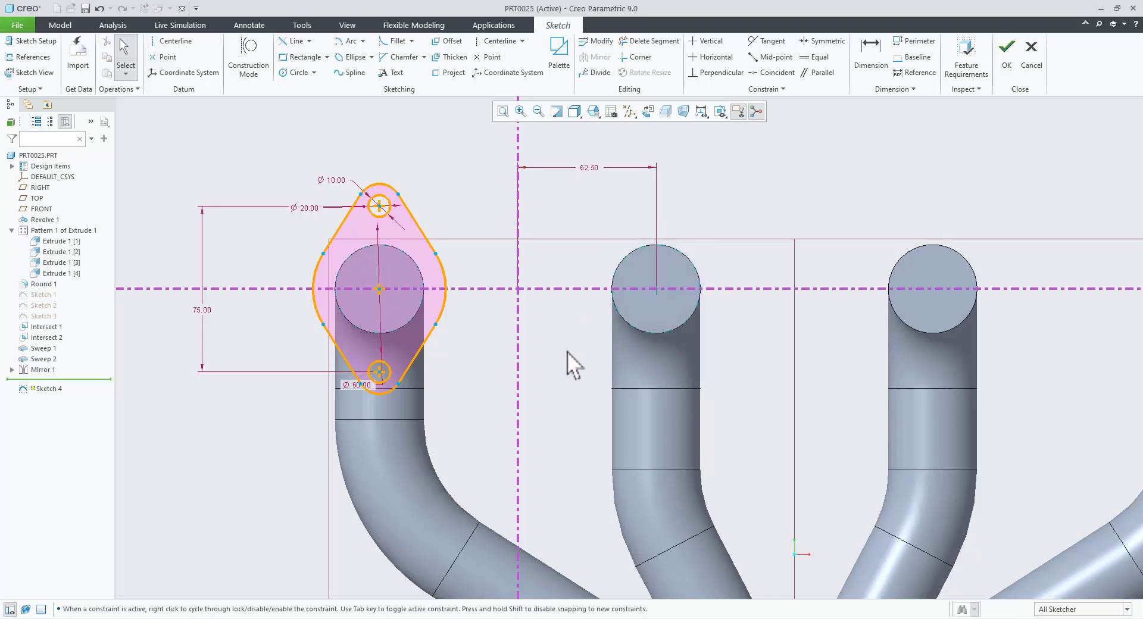
left_click(567, 352)
- Mirror the complete first flange profile with its two holes about the vertical centerline onto the second pipe
left_click(271, 138)
mouse_move(267, 174)
left_mouse_down()
mouse_move(410, 391)
mouse_move(462, 399)
left_mouse_up()
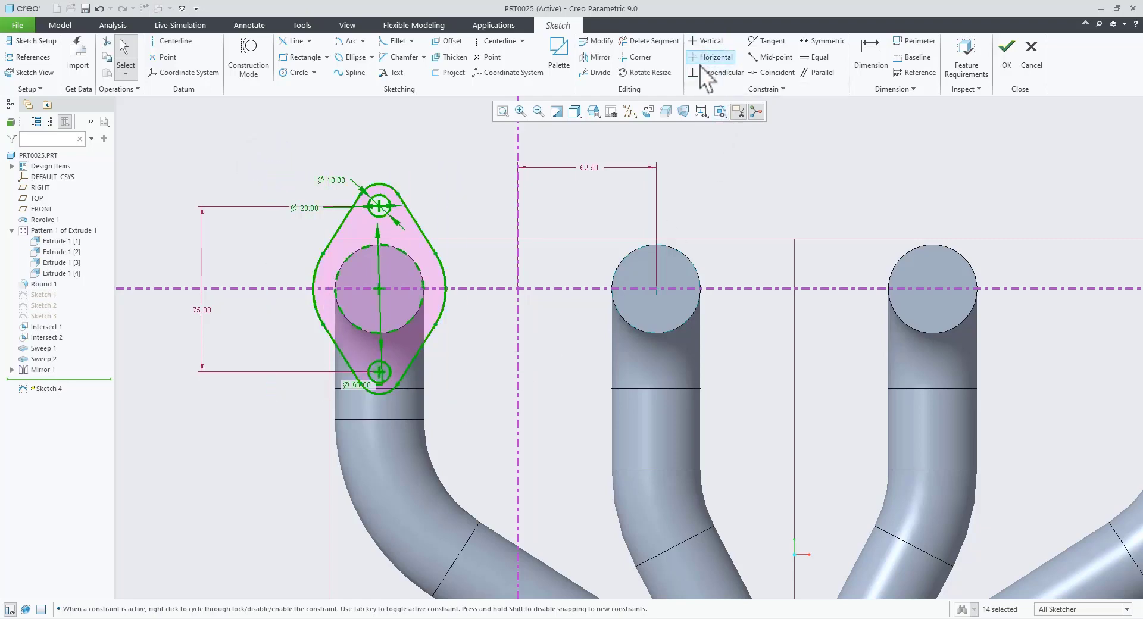
left_click(595, 57)
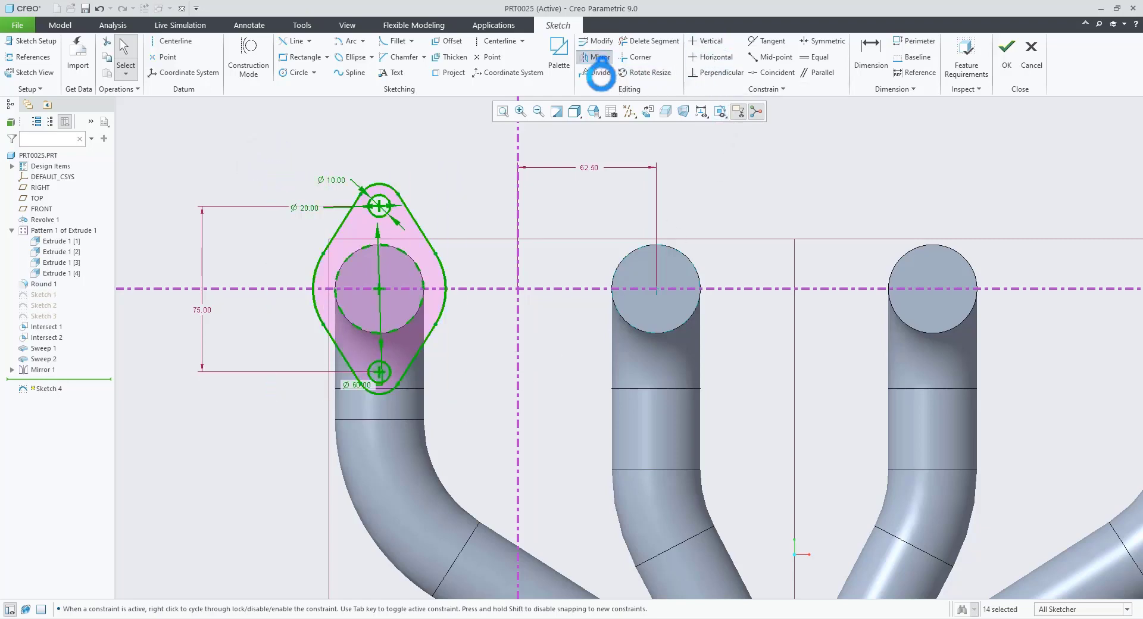
left_click(518, 205)
left_click(811, 214)
- Mirror both flange profiles about the RIGHT plane reference onto the third and fourth pipes
scroll(506, 287, "up", 3)
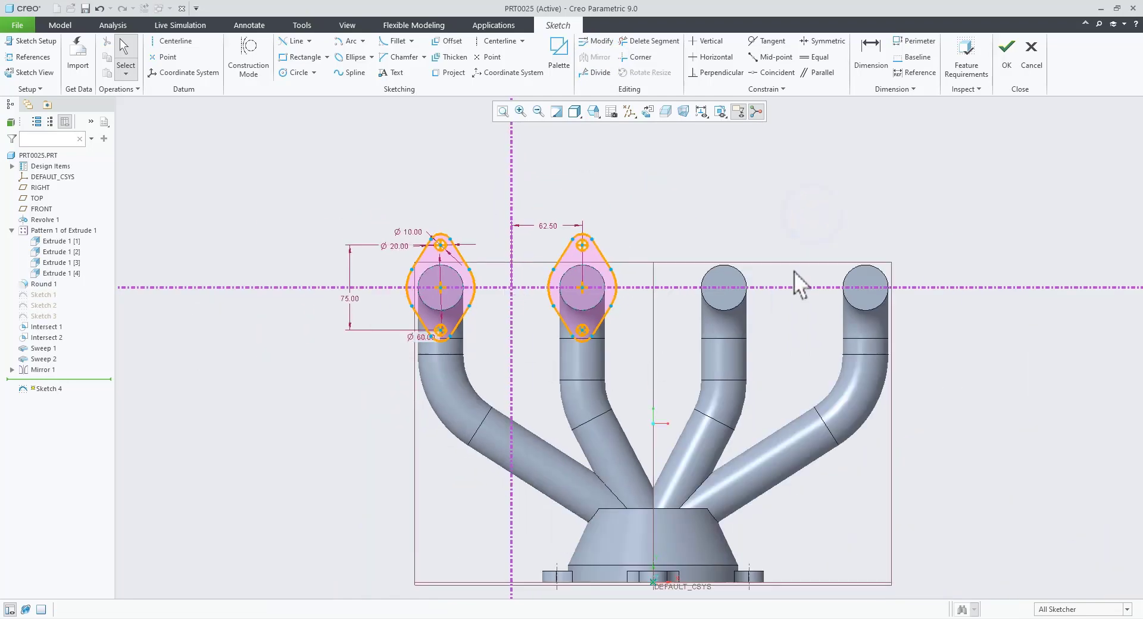
scroll(794, 271, "down", 2)
scroll(356, 280, "up", 3)
left_click_drag(252, 221, 451, 342)
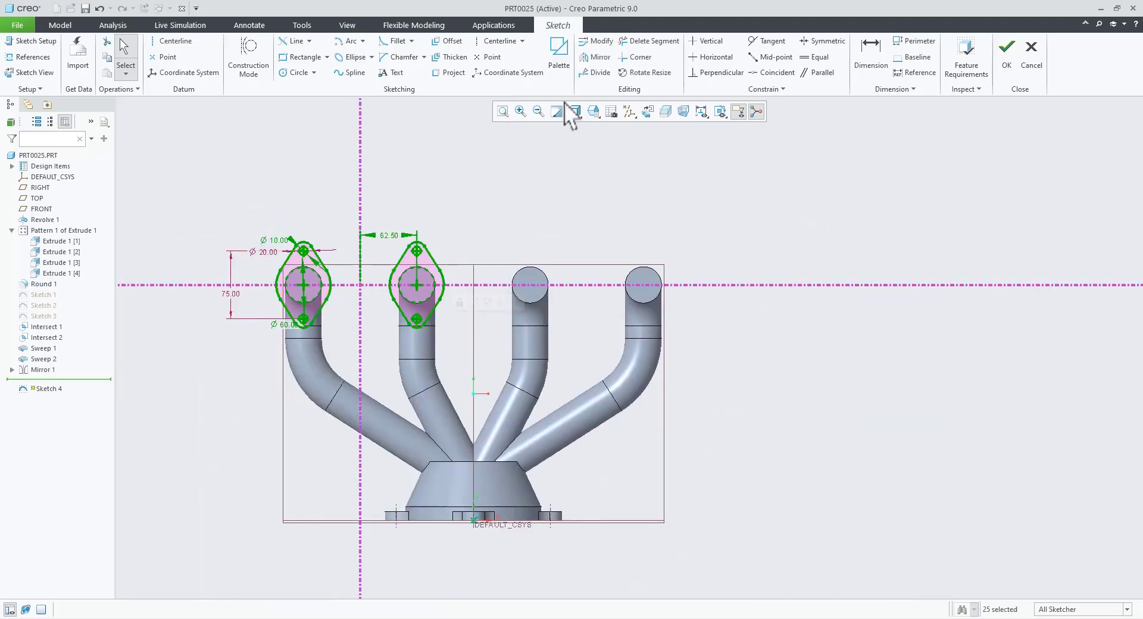
left_click(597, 58)
left_click(474, 321)
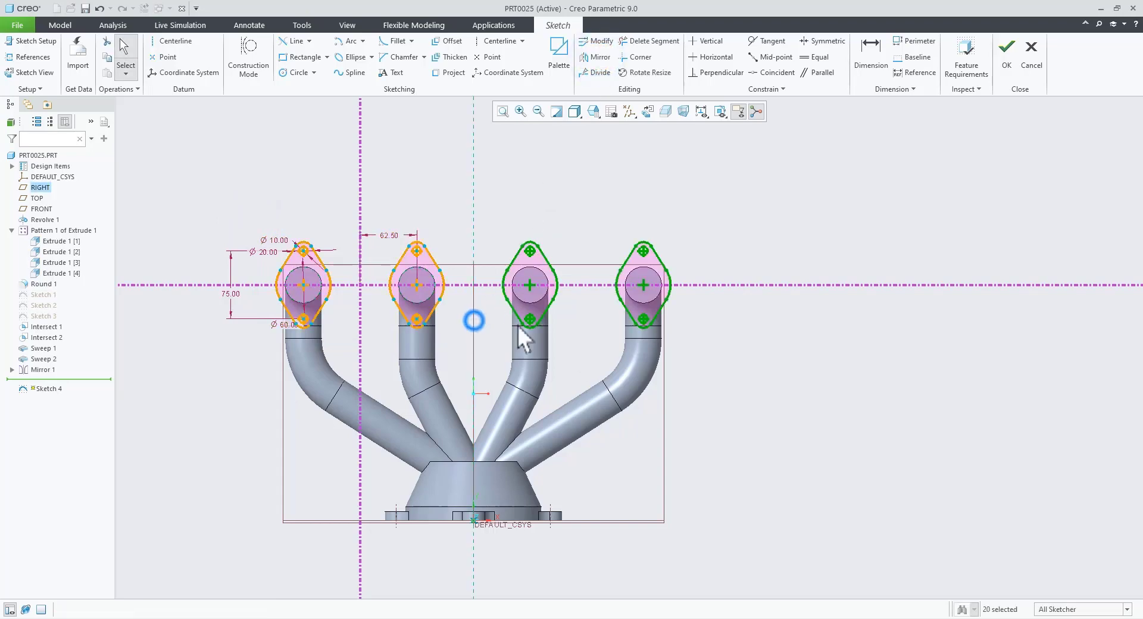
left_click(796, 385)
scroll(344, 320, "down", 2)
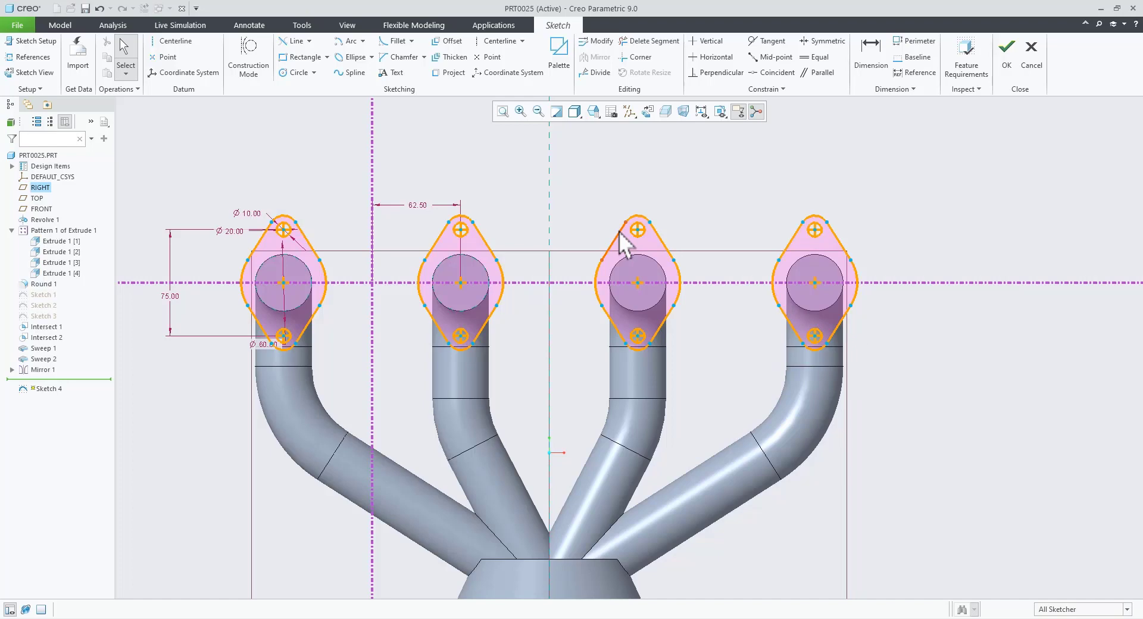
- Draw a horizontal line about 371 mm long just above the pipe ends, from inside the first flange to inside the fourth
right_click(472, 140)
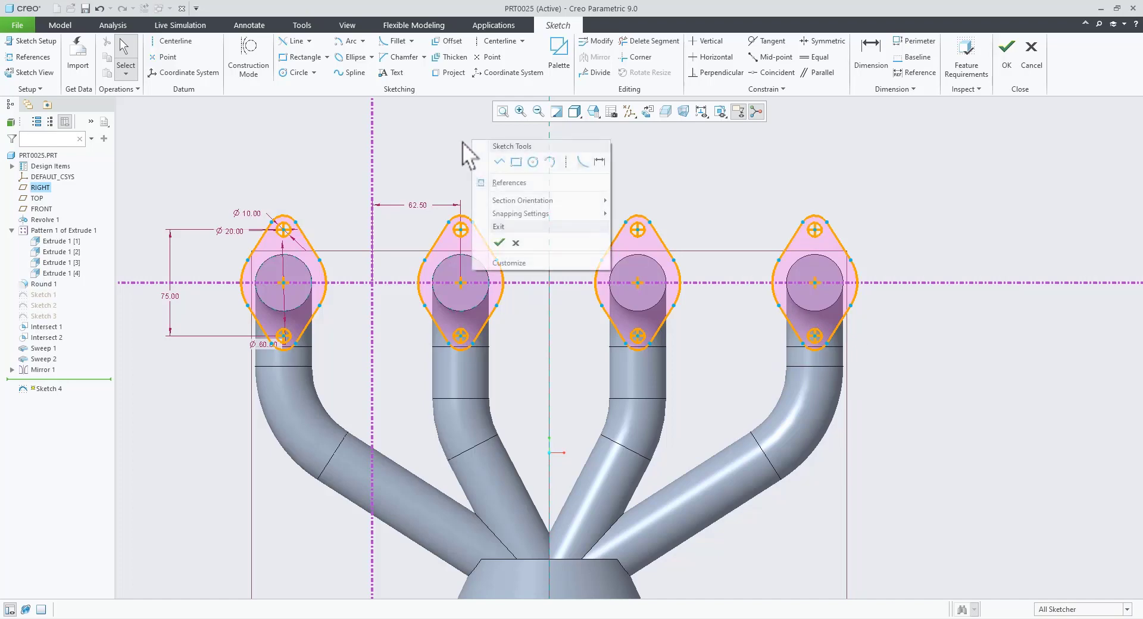
left_click(505, 162)
scroll(369, 234, "down", 2)
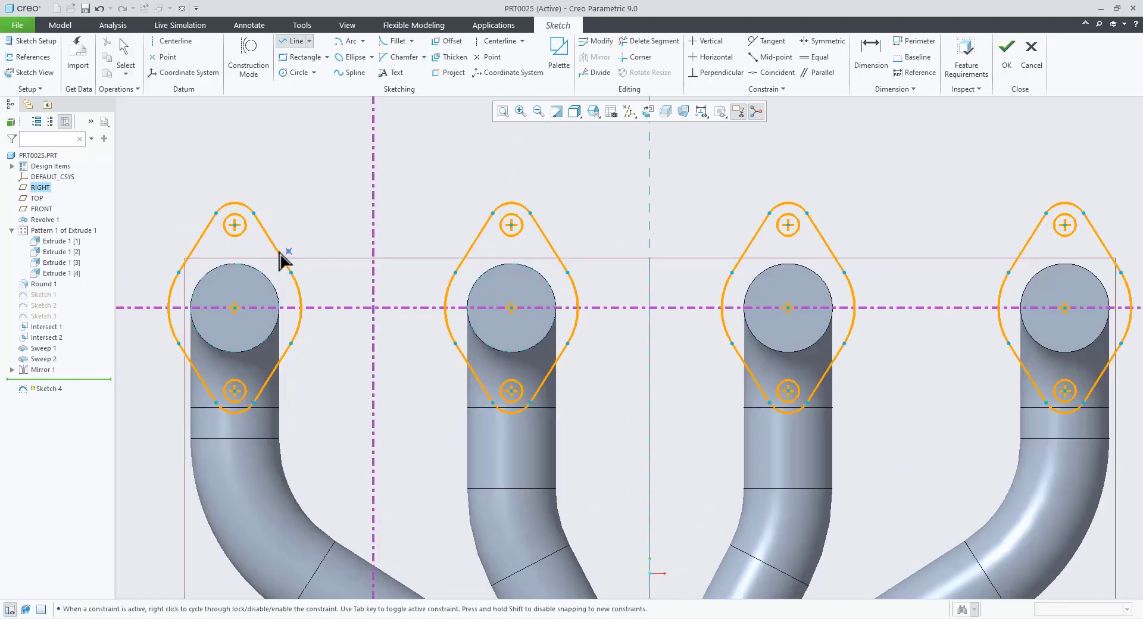
left_click(258, 250)
scroll(494, 266, "up", 2)
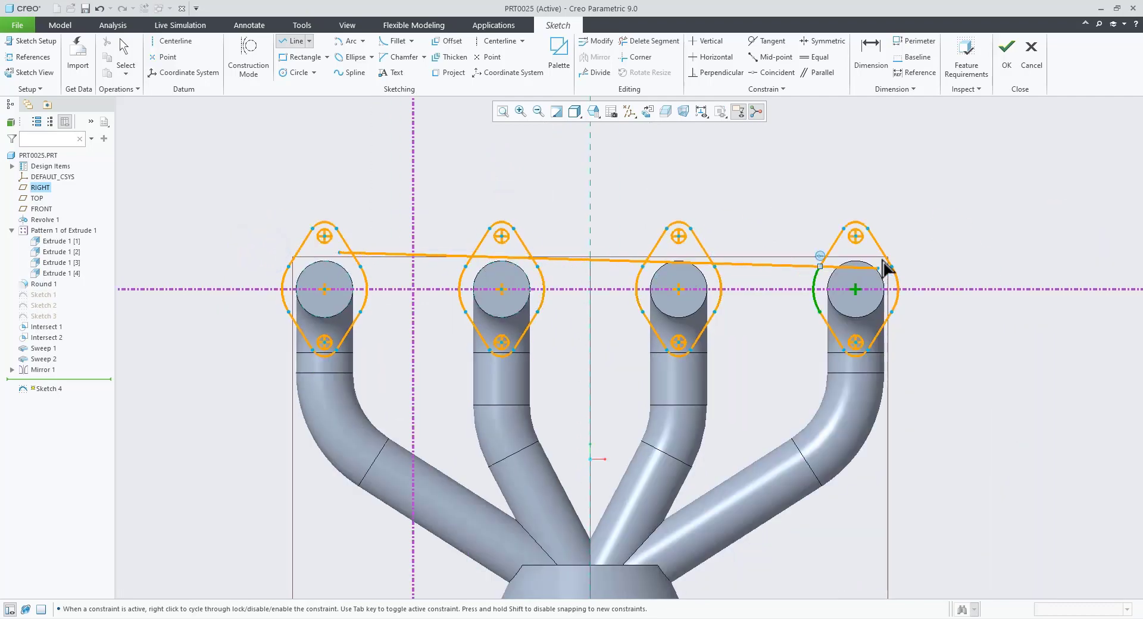
scroll(886, 265, "down", 3)
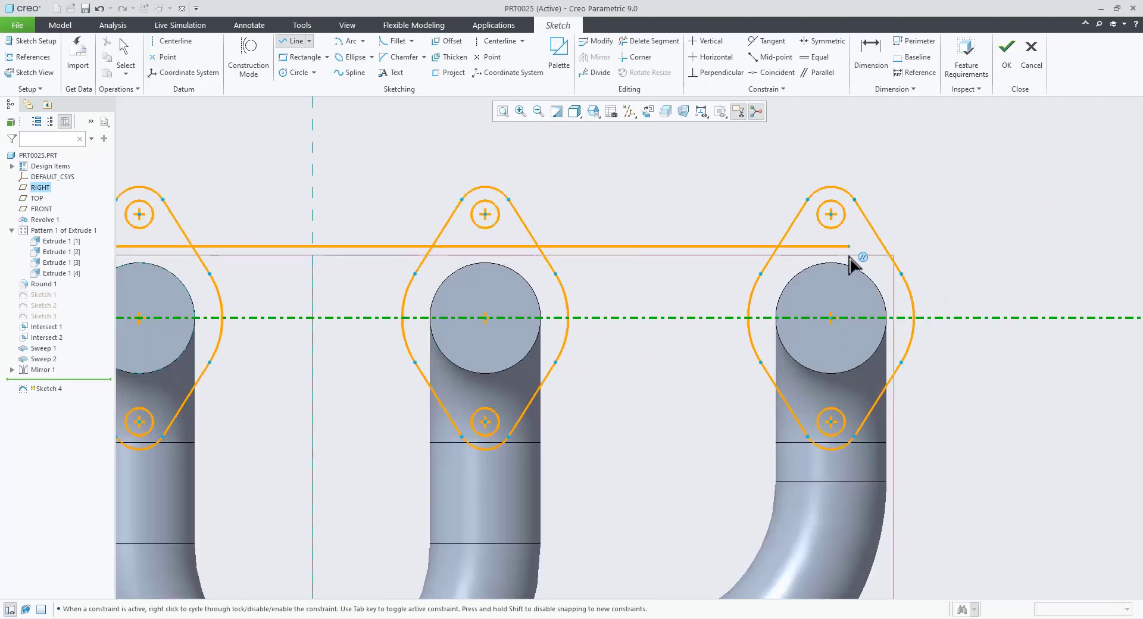
middle_click(938, 206)
scroll(940, 210, "up", 1)
middle_click(941, 209)
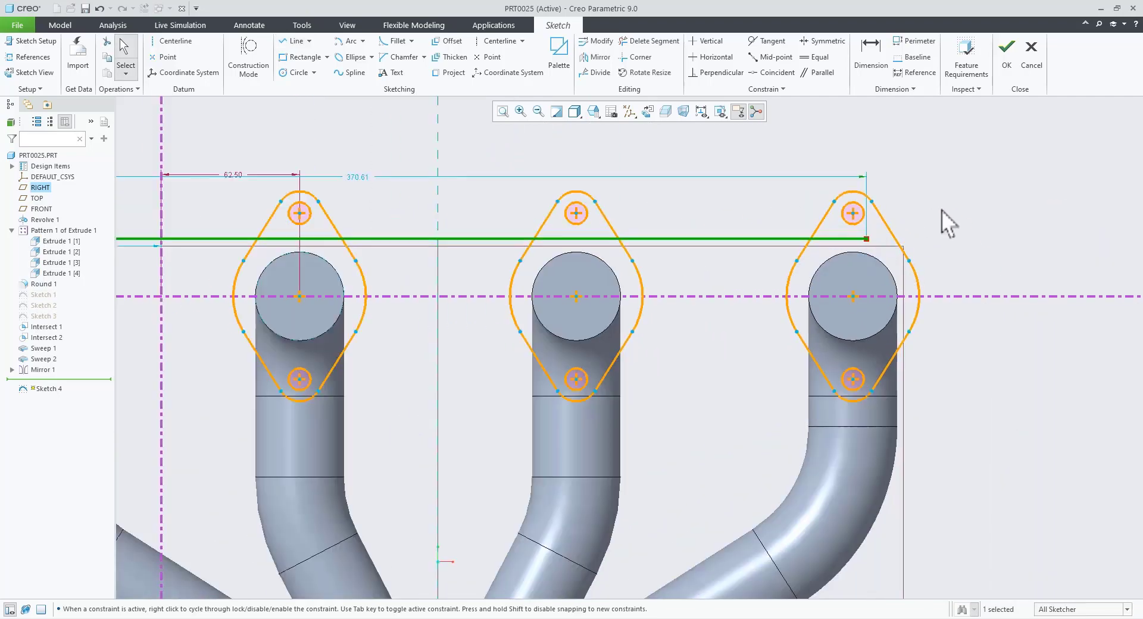
- Mirror the long horizontal line about the horizontal centerline through the pipe ends
scroll(941, 209, "up", 2)
left_click(594, 56)
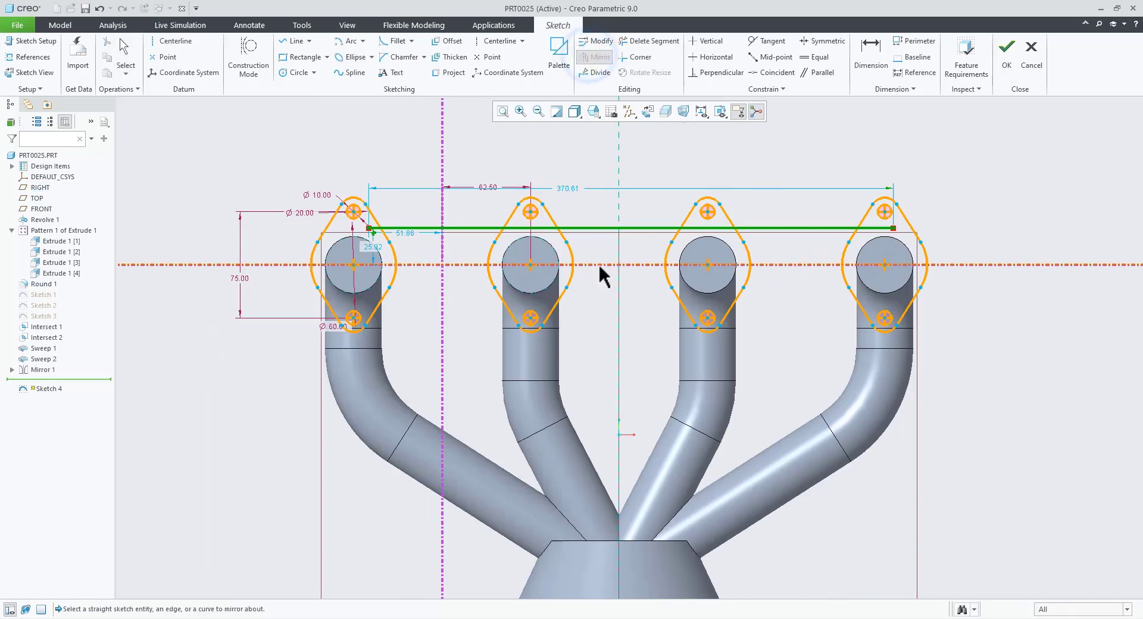
left_click(598, 264)
left_click(594, 352)
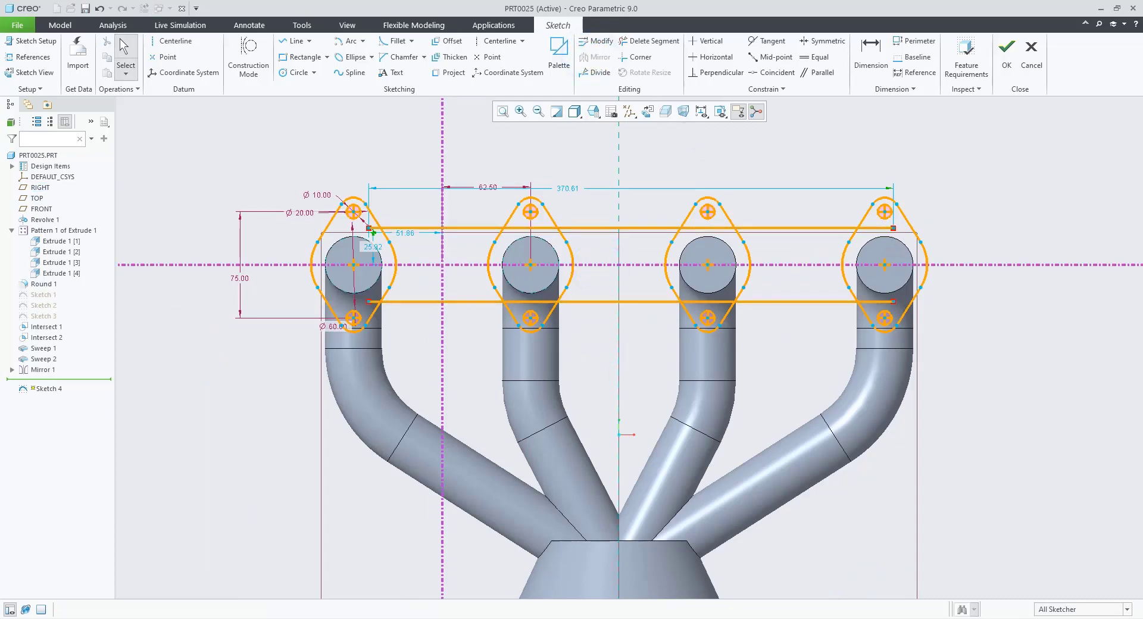
- Check the line spacing in the reference drawing and dimension the distance between the two horizontal lines at 35 mm
key("alt+Tab")
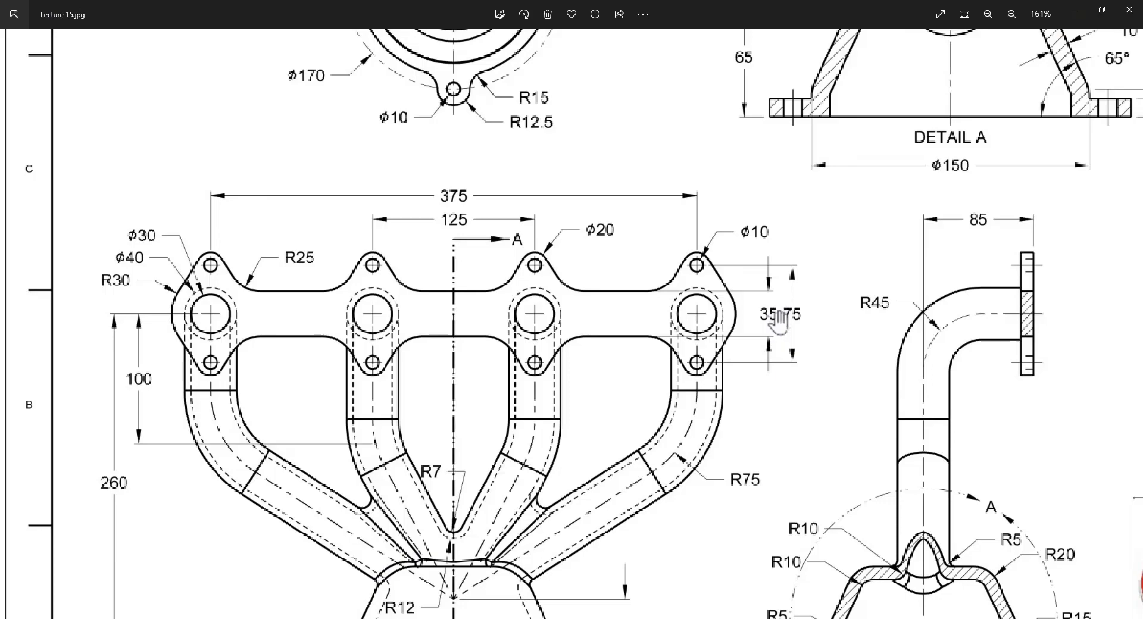
scroll(750, 330, "up", 2)
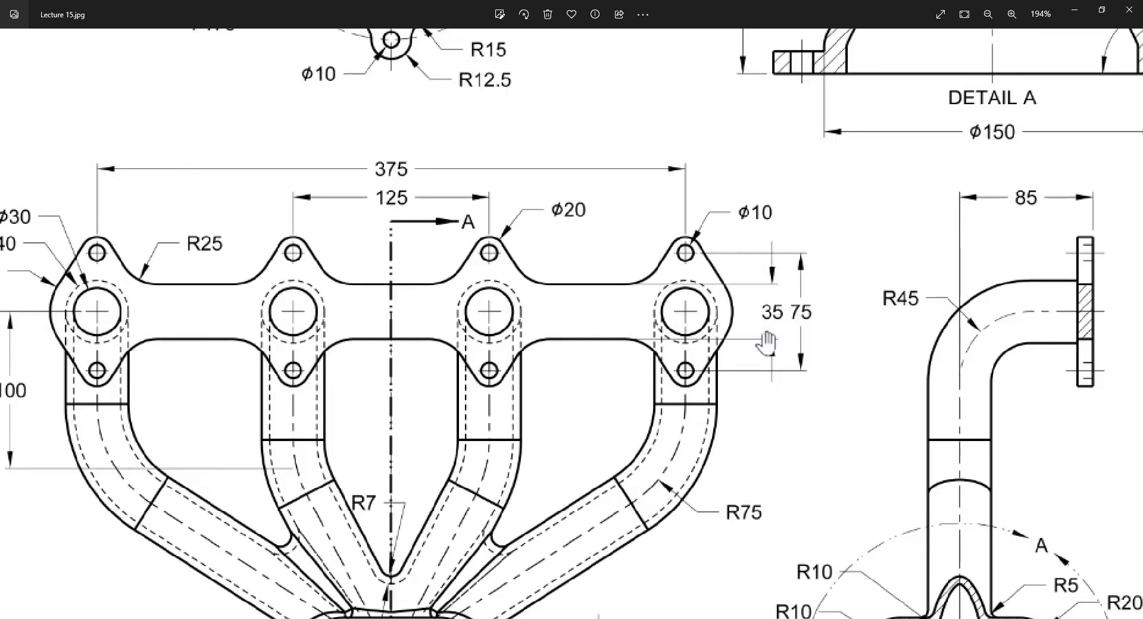
scroll(759, 327, "down", 2)
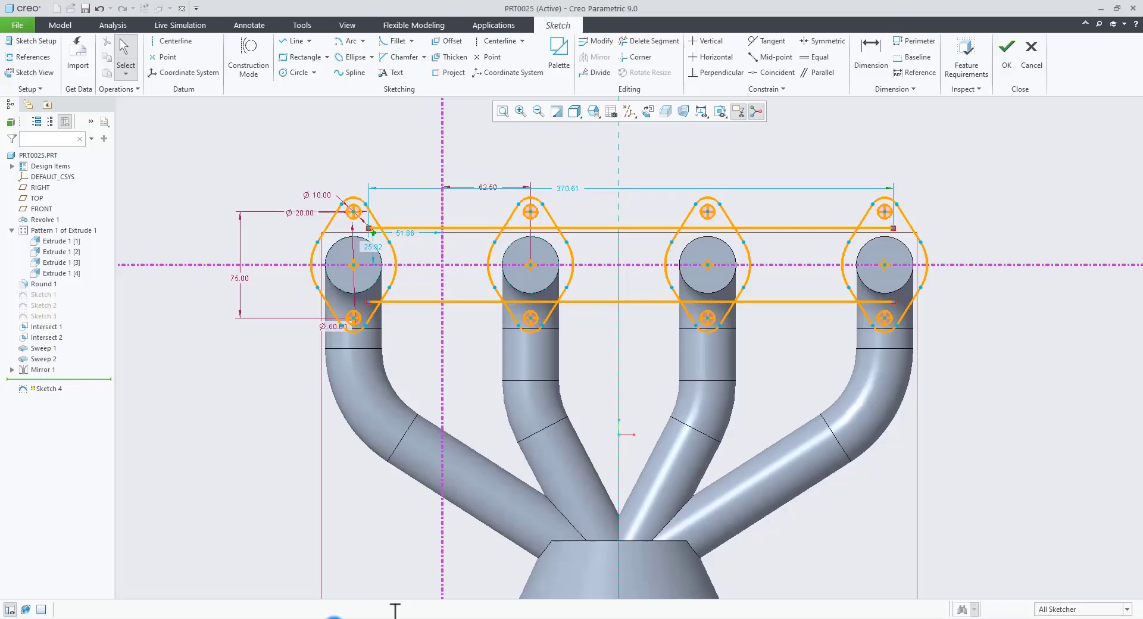
left_click(871, 59)
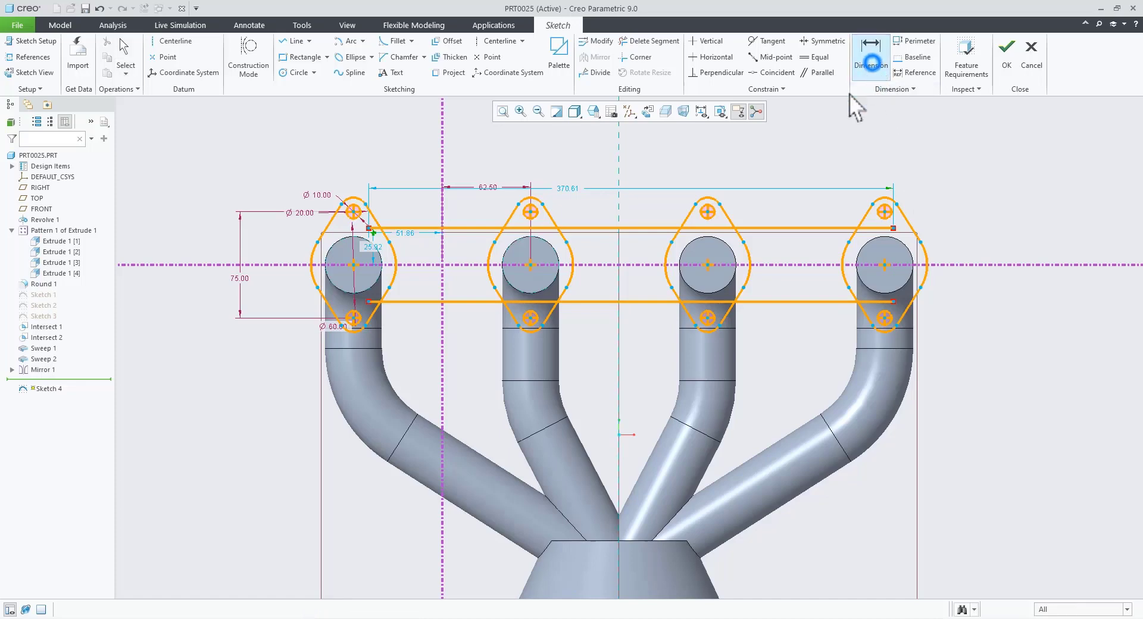
left_click(810, 226)
left_click(805, 299)
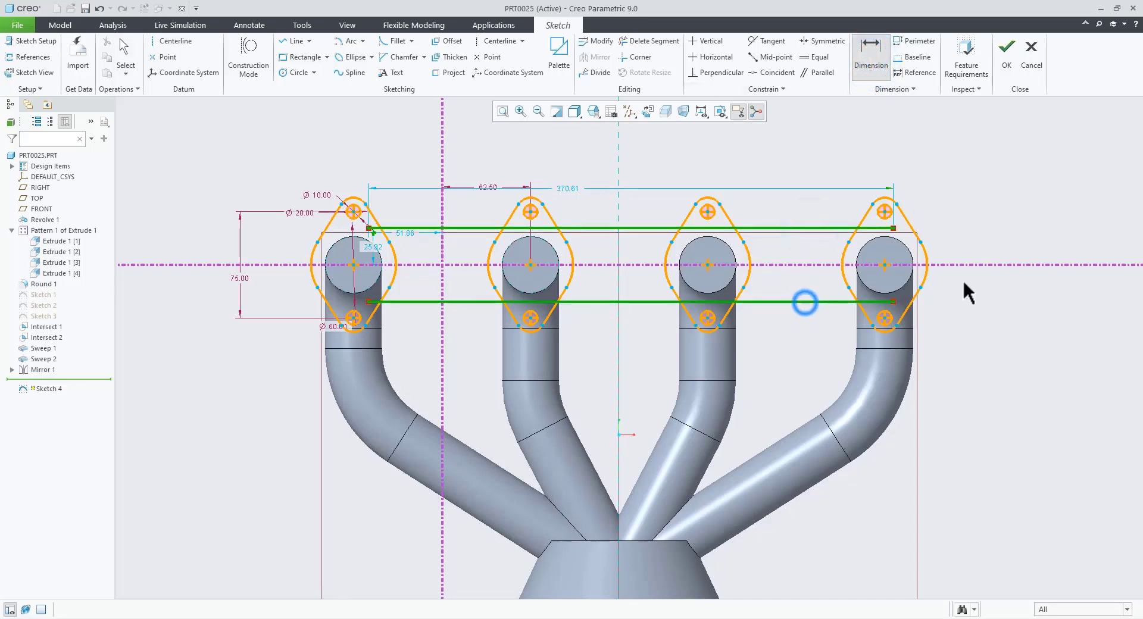
middle_click(984, 286)
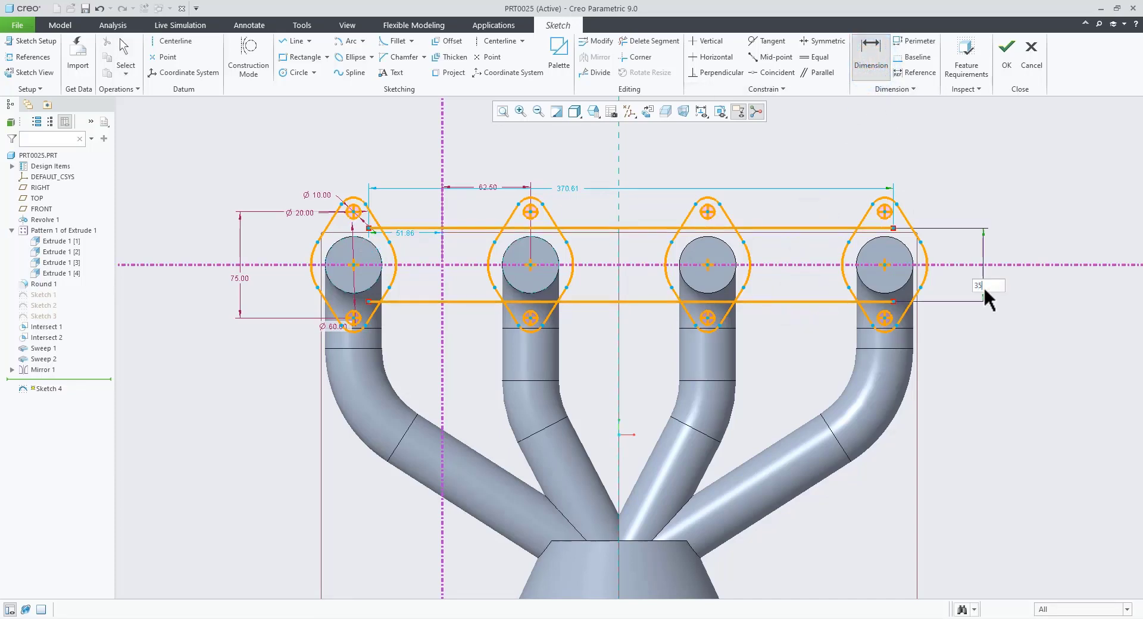
type("35")
key("Return")
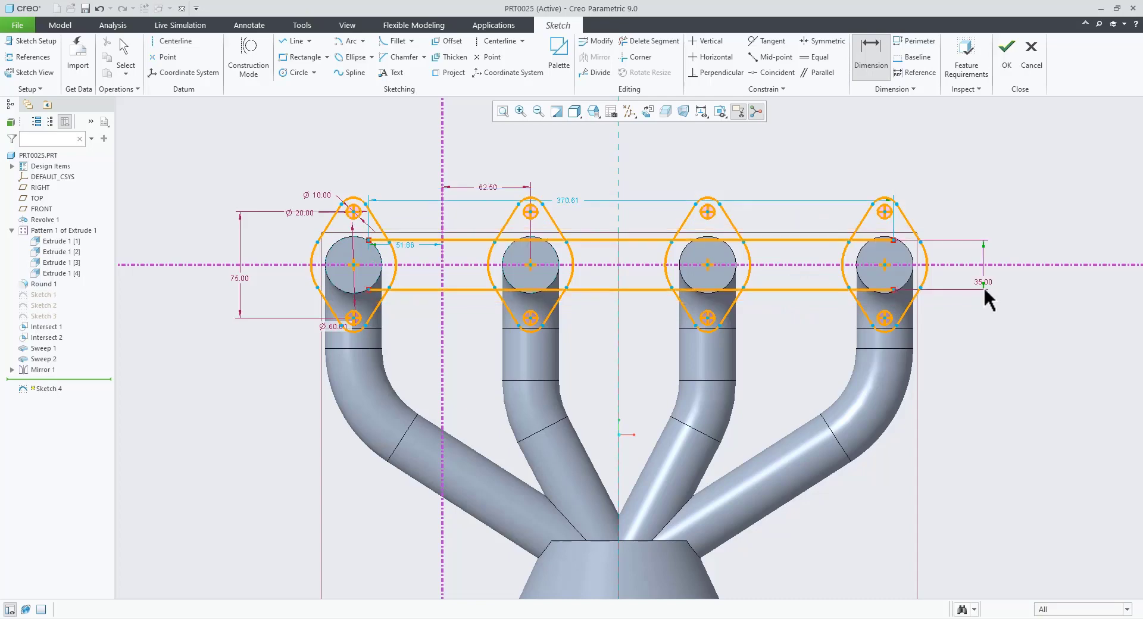
middle_click(992, 332)
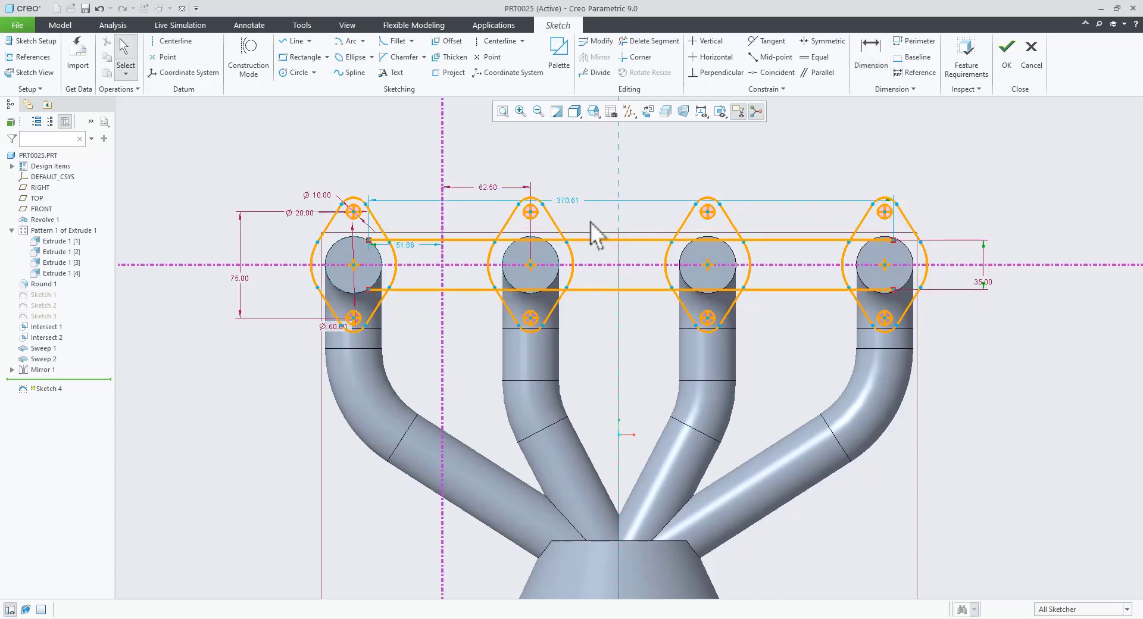
- Trim the ends of both horizontal lines inside the fourth flange and its inner arc facing the third pipe
scroll(921, 212, "up", 3)
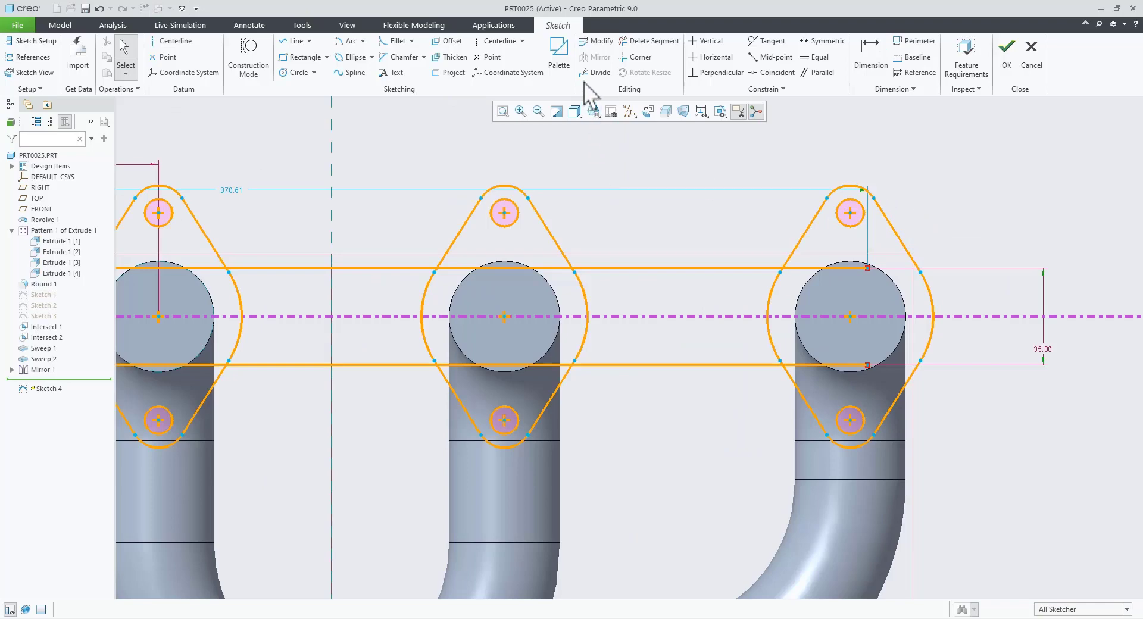
left_click(654, 40)
scroll(834, 250, "up", 2)
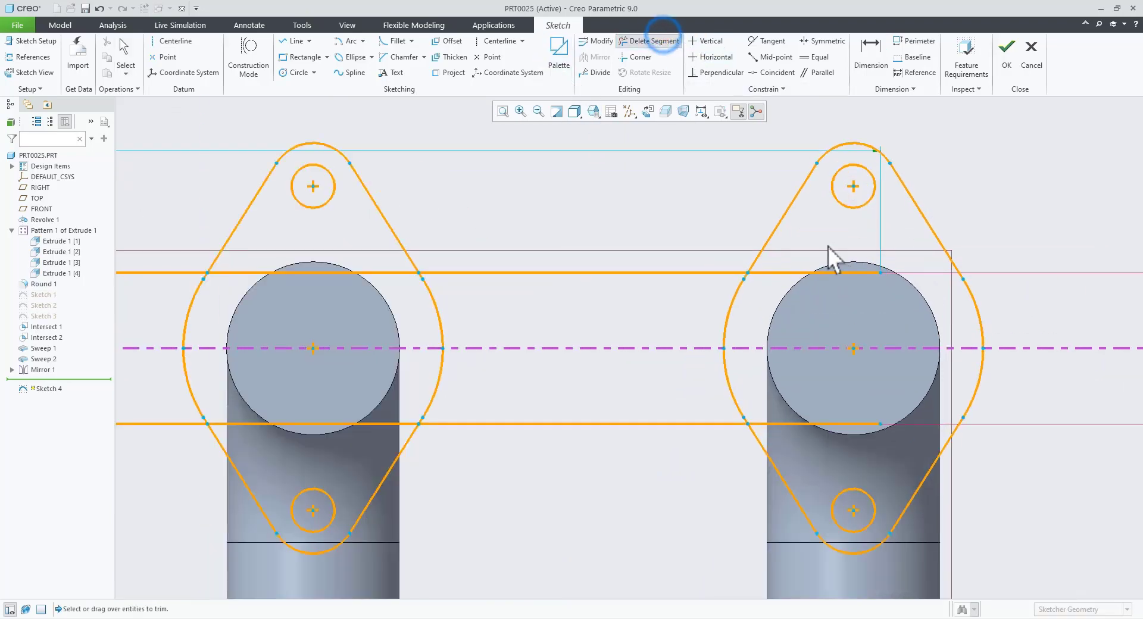
left_click_drag(828, 246, 801, 306)
left_click_drag(817, 399, 825, 430)
scroll(748, 278, "up", 3)
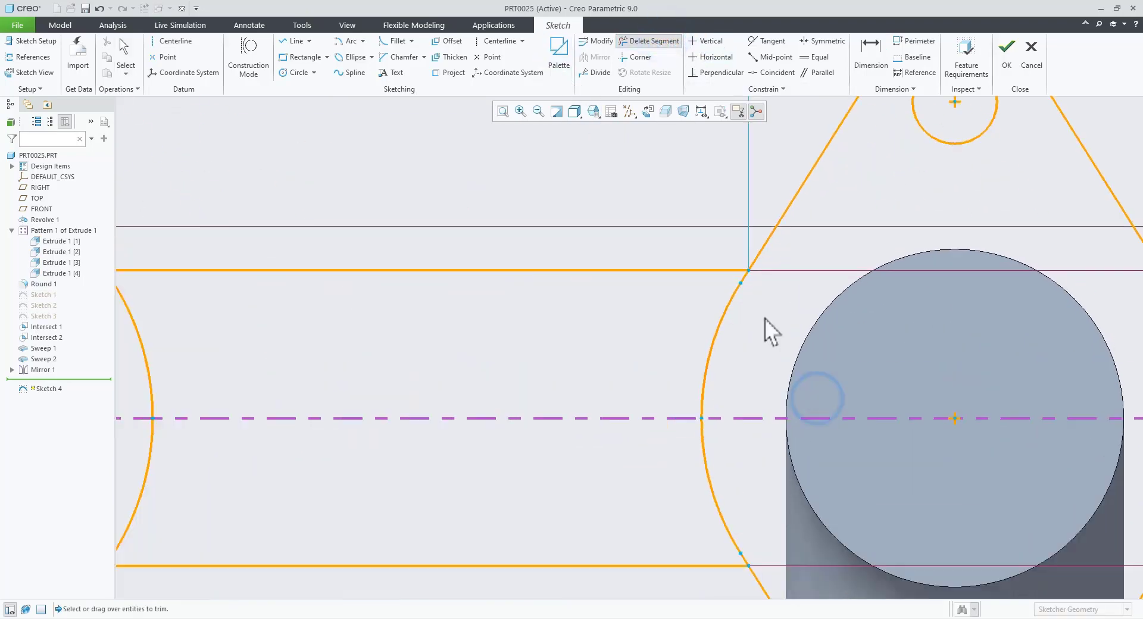
mouse_move(758, 288)
left_mouse_down()
mouse_move(743, 282)
mouse_move(685, 352)
left_mouse_up()
scroll(720, 417, "down", 3)
scroll(733, 528, "up", 4)
scroll(773, 376, "down", 6)
- Trim the third flange's right arc, the stubs left at its corners, and the connecting lines crossing the pipe
scroll(552, 331, "up", 3)
left_click_drag(735, 401, 700, 427)
scroll(654, 486, "up", 3)
left_click_drag(765, 409, 713, 427)
scroll(708, 426, "down", 5)
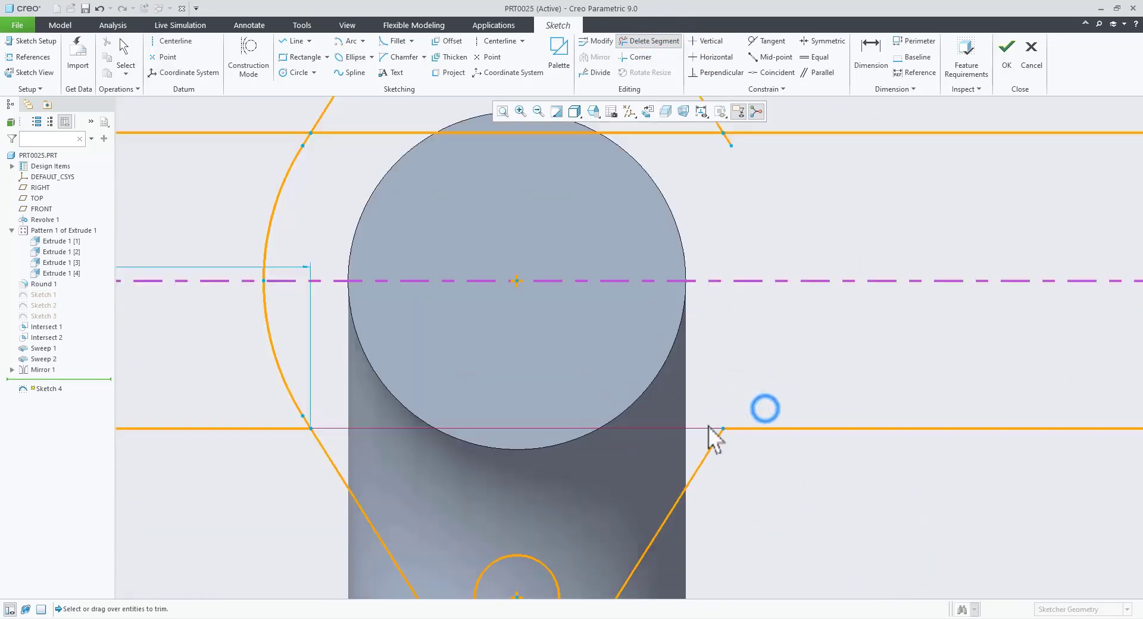
scroll(554, 360, "up", 4)
scroll(669, 326, "down", 3)
scroll(828, 197, "up", 4)
left_click_drag(844, 291, 809, 257)
scroll(588, 313, "down", 5)
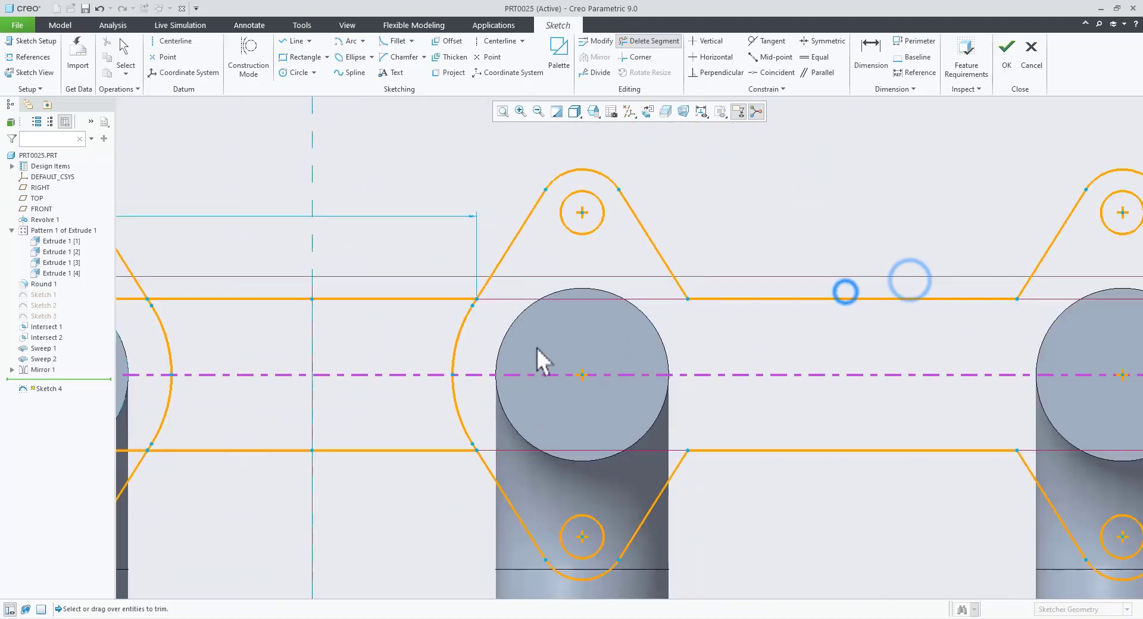
- Trim the third flange's left arc and the short stubs left at its upper and lower corners
left_click_drag(518, 324, 451, 357)
left_click_drag(494, 395, 456, 424)
scroll(467, 445, "up", 6)
left_click_drag(537, 443, 485, 466)
scroll(503, 457, "down", 6)
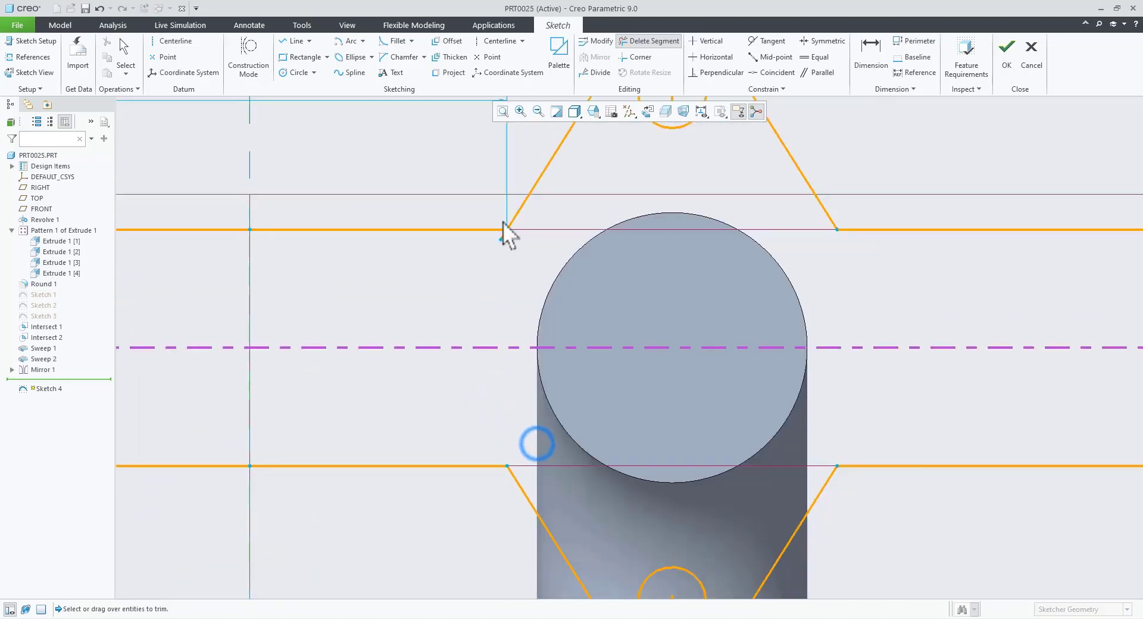
scroll(501, 220, "up", 4)
left_click_drag(523, 283, 497, 251)
- Trim the second flange's right arc and the adjoining pieces of the connecting lines inside the flange
scroll(562, 309, "down", 8)
scroll(274, 304, "up", 3)
left_click_drag(369, 263, 447, 326)
left_click_drag(474, 411, 389, 483)
scroll(387, 483, "up", 4)
left_click_drag(530, 441, 462, 455)
scroll(512, 432, "down", 6)
- Trim the remaining lower line pieces inside the second flange and the lower half of its left arc
scroll(381, 435, "up", 4)
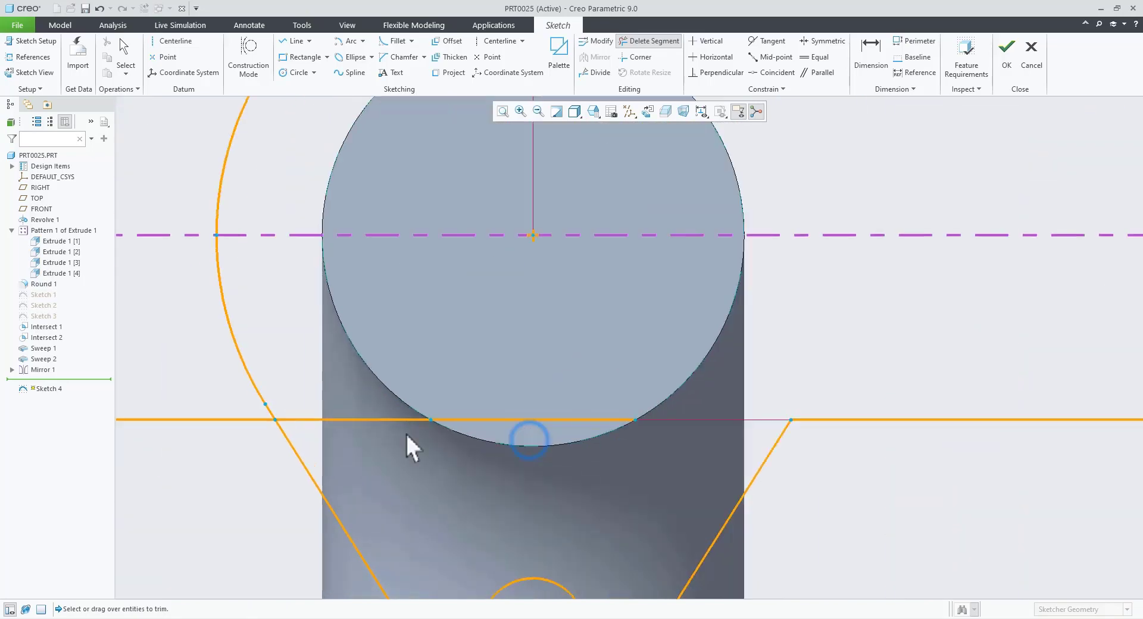
left_click_drag(512, 385, 483, 425)
scroll(262, 396, "up", 3)
mouse_move(372, 386)
left_mouse_down()
mouse_move(339, 424)
mouse_move(269, 435)
left_mouse_up()
left_click_drag(268, 385, 246, 393)
scroll(446, 430, "down", 7)
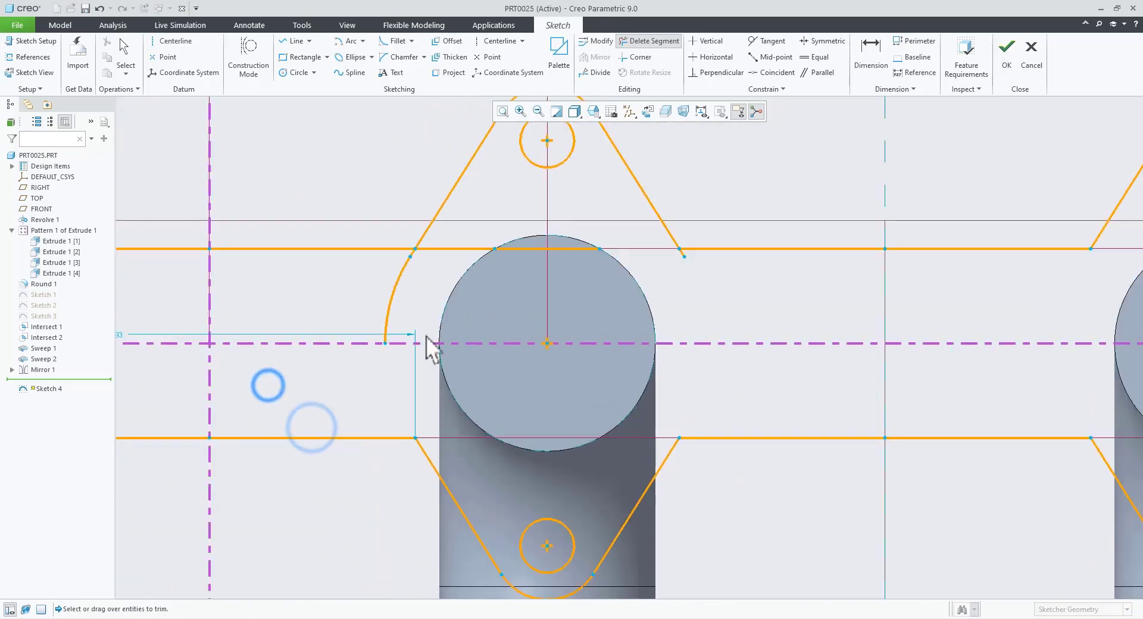
- Trim the upper half of the second flange's left arc and the leftover line pieces and stub near its upper lug
scroll(401, 271, "up", 3)
left_click_drag(418, 309, 379, 306)
scroll(512, 183, "up", 4)
left_click_drag(556, 232, 506, 322)
left_click_drag(328, 311, 295, 314)
scroll(653, 321, "down", 6)
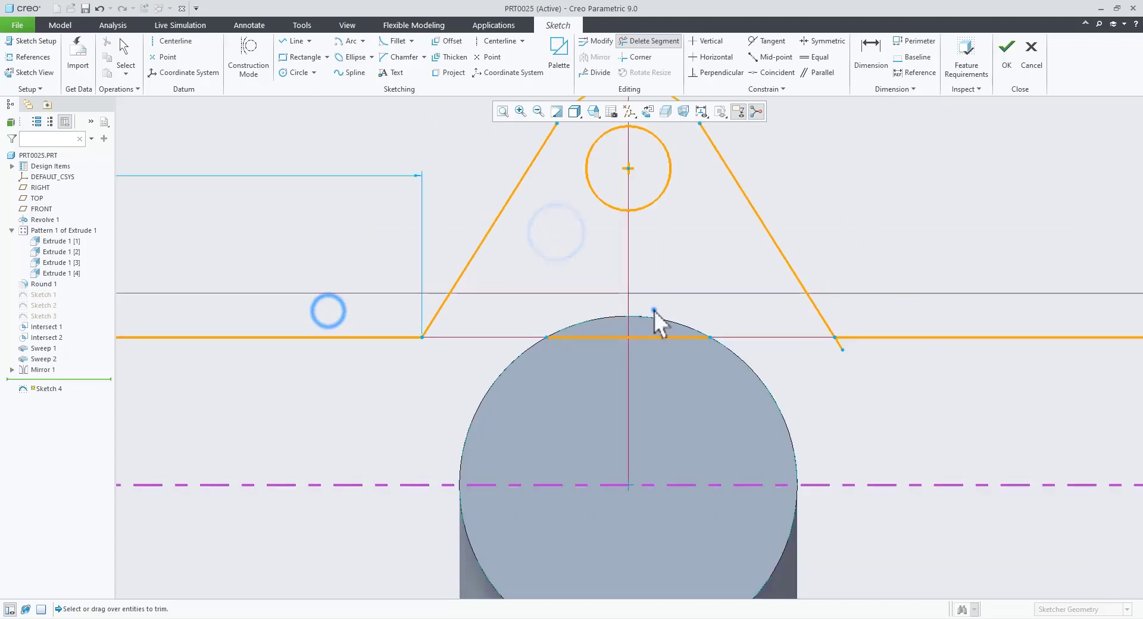
scroll(653, 311, "up", 4)
scroll(806, 377, "down", 2)
scroll(704, 345, "down", 6)
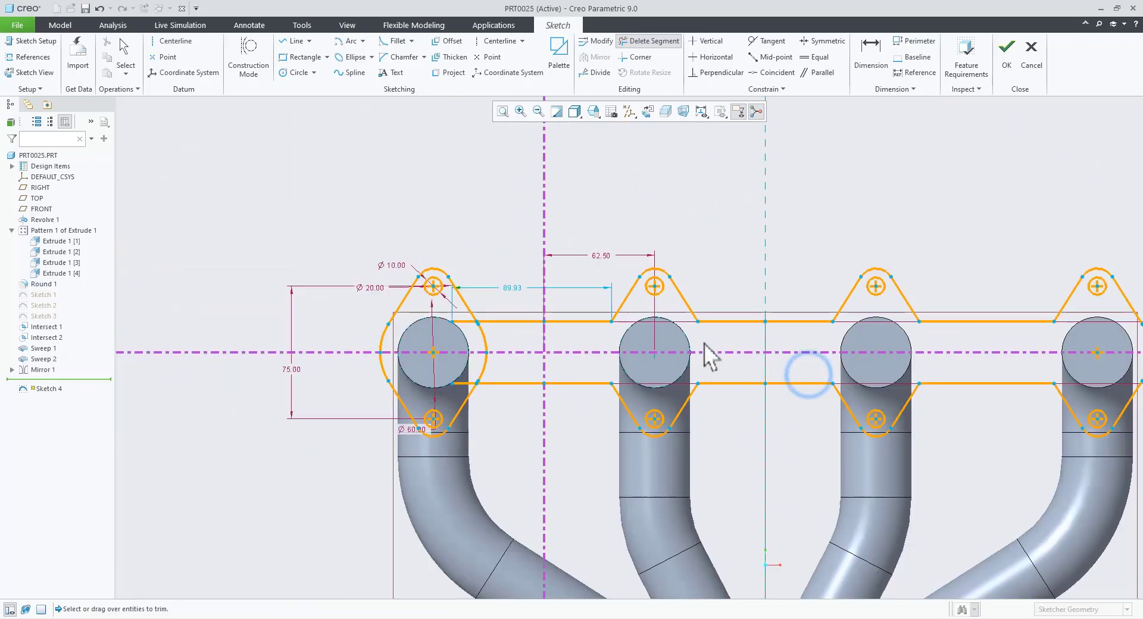
- Trim the first flange's right arc, the line ends inside it and the corner stubs to close the outline
scroll(584, 333, "up", 4)
scroll(250, 334, "up", 2)
left_click_drag(328, 275, 387, 344)
scroll(414, 319, "up", 3)
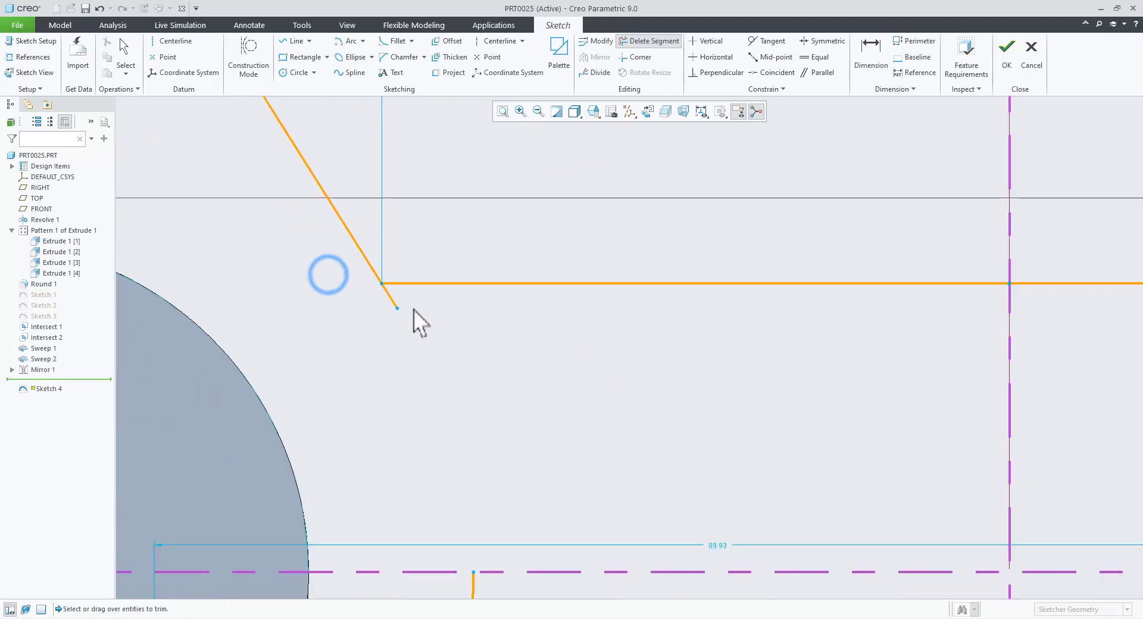
left_click(409, 304)
scroll(357, 541, "down", 5)
scroll(411, 429, "up", 4)
left_click_drag(406, 418, 416, 441)
scroll(416, 441, "up", 2)
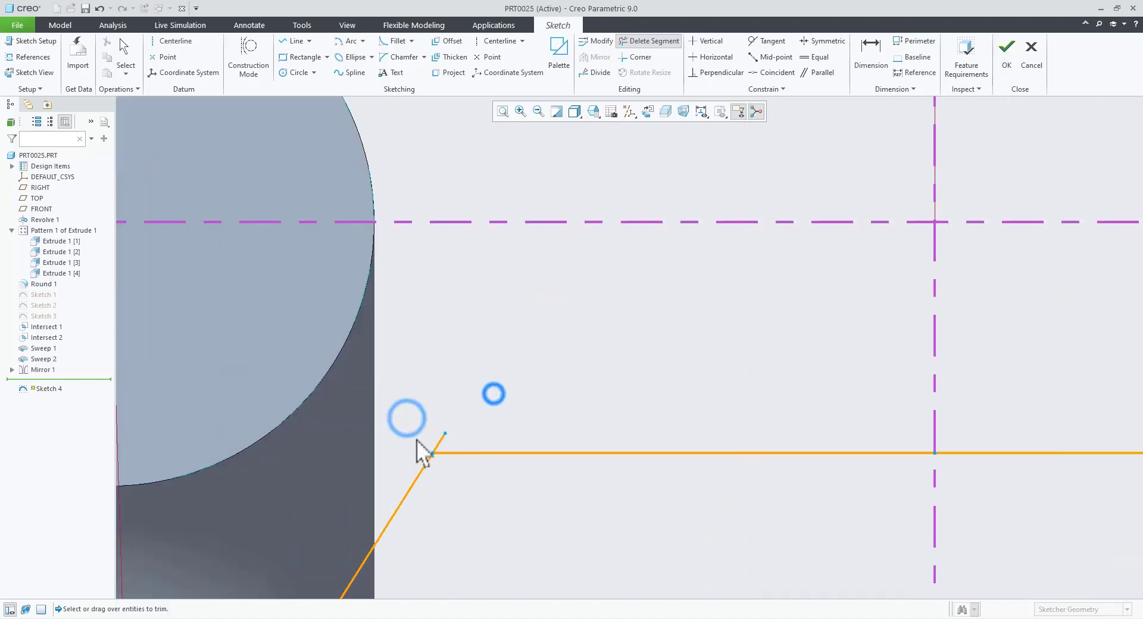
scroll(400, 426, "up", 2)
scroll(416, 416, "down", 6)
scroll(452, 314, "down", 5)
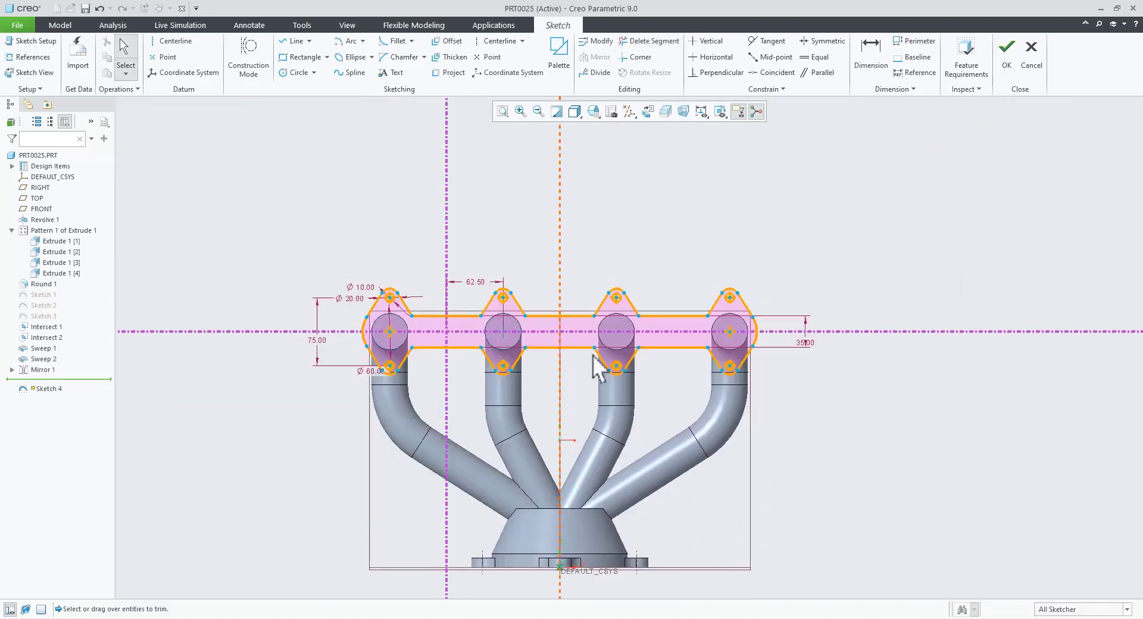
- Check the flange outline against the reference drawing, finish the sketch and start a solid Extrude of it
scroll(616, 360, "up", 3)
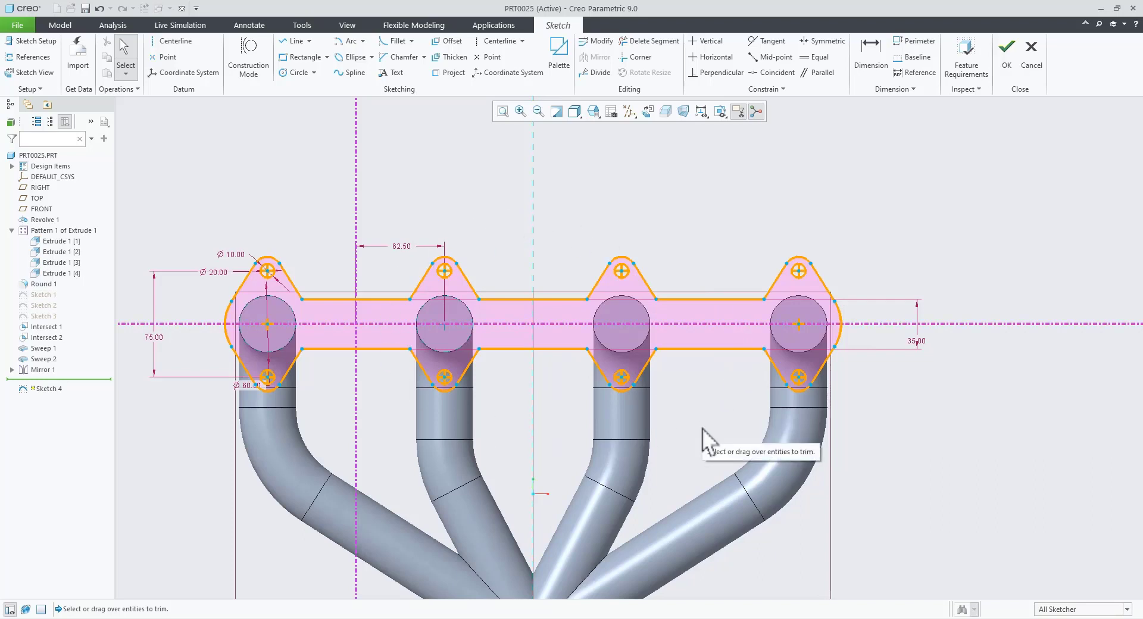
left_click(379, 613)
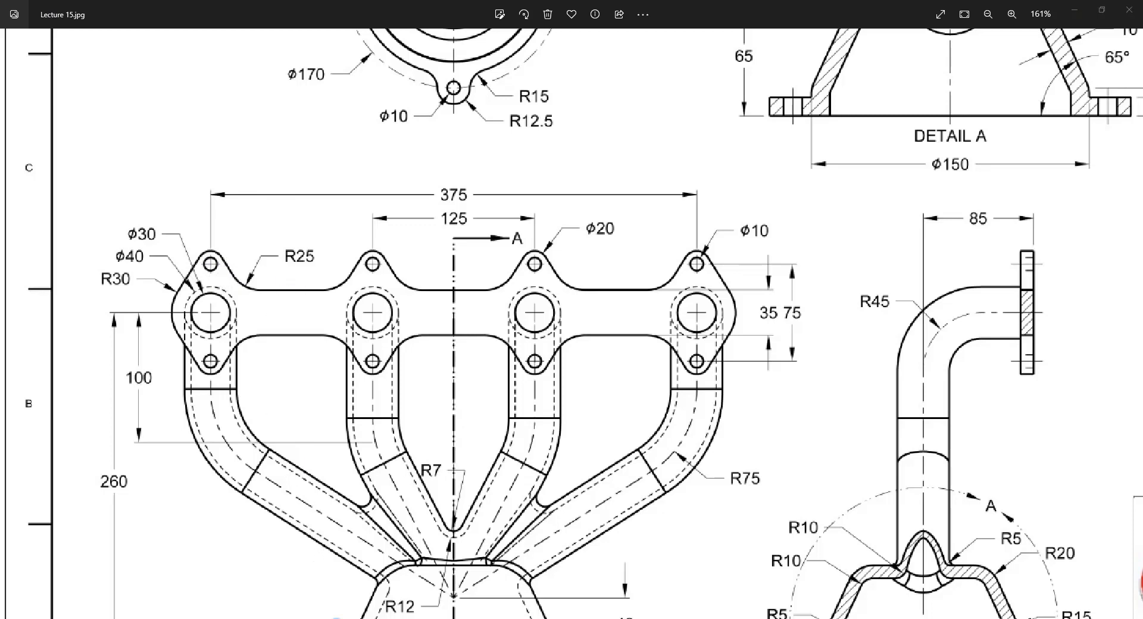
key("alt+Tab")
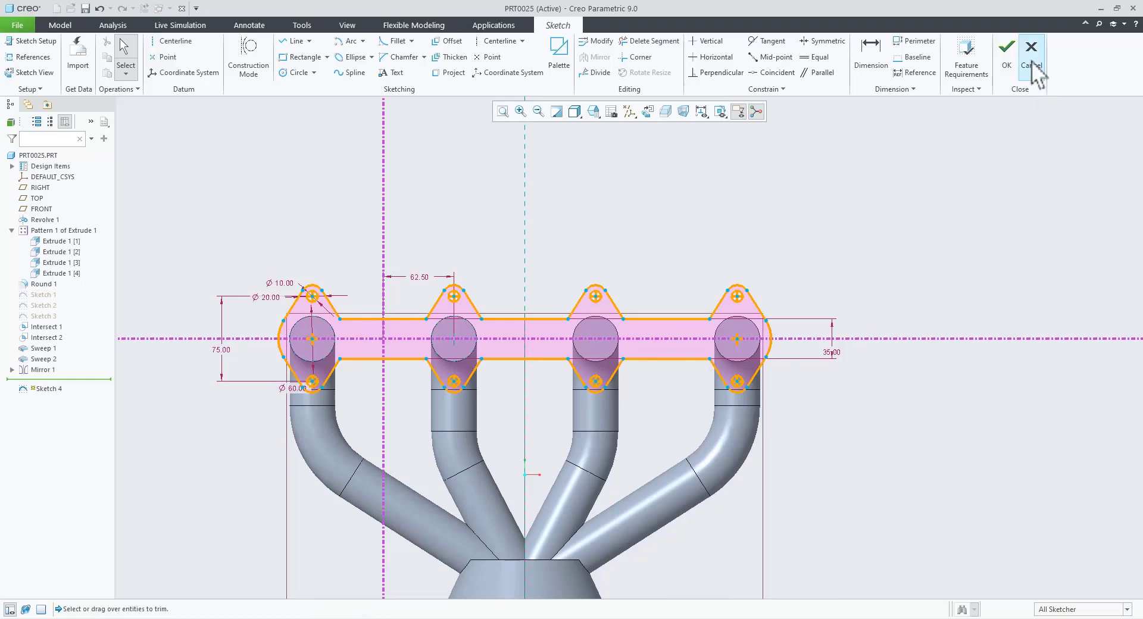
left_click(1011, 60)
mouse_move(674, 292)
middle_mouse_down()
mouse_move(737, 372)
mouse_move(709, 403)
middle_mouse_up()
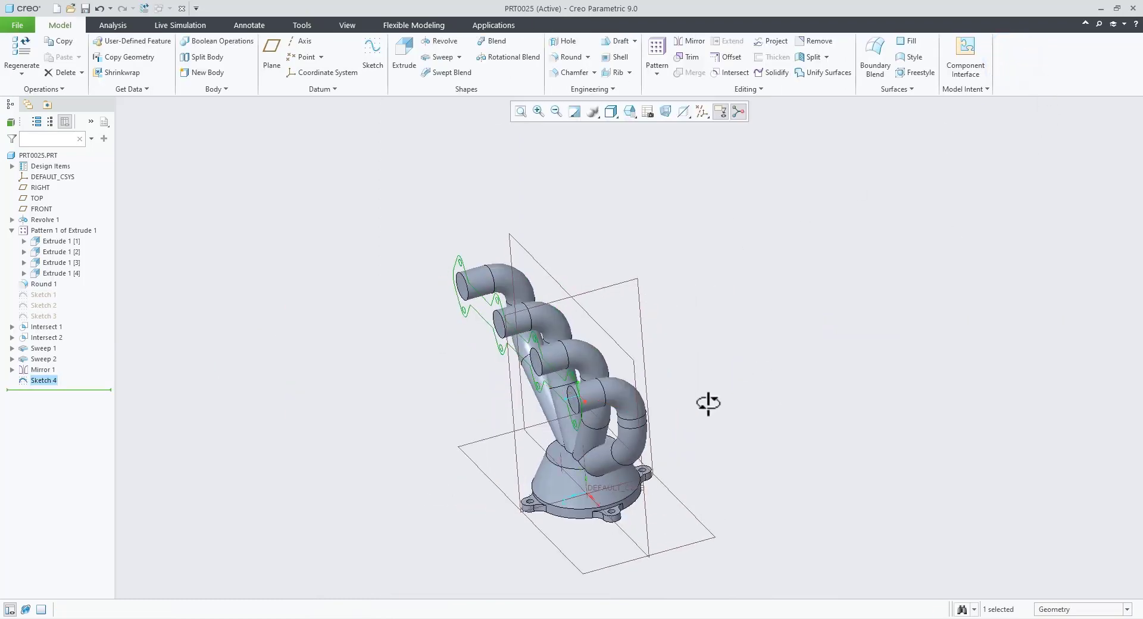
left_click(400, 57)
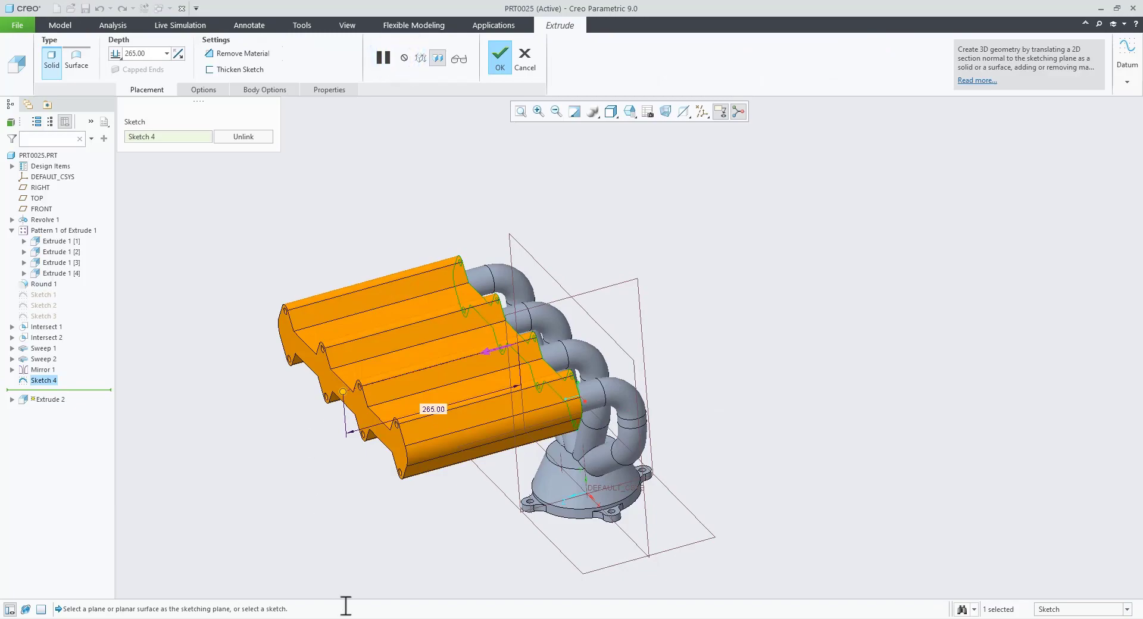
- Examine the top and side views of the reference drawing for the flange's thickness and position relative to the pipes
key("alt+Tab")
scroll(545, 396, "down", 5)
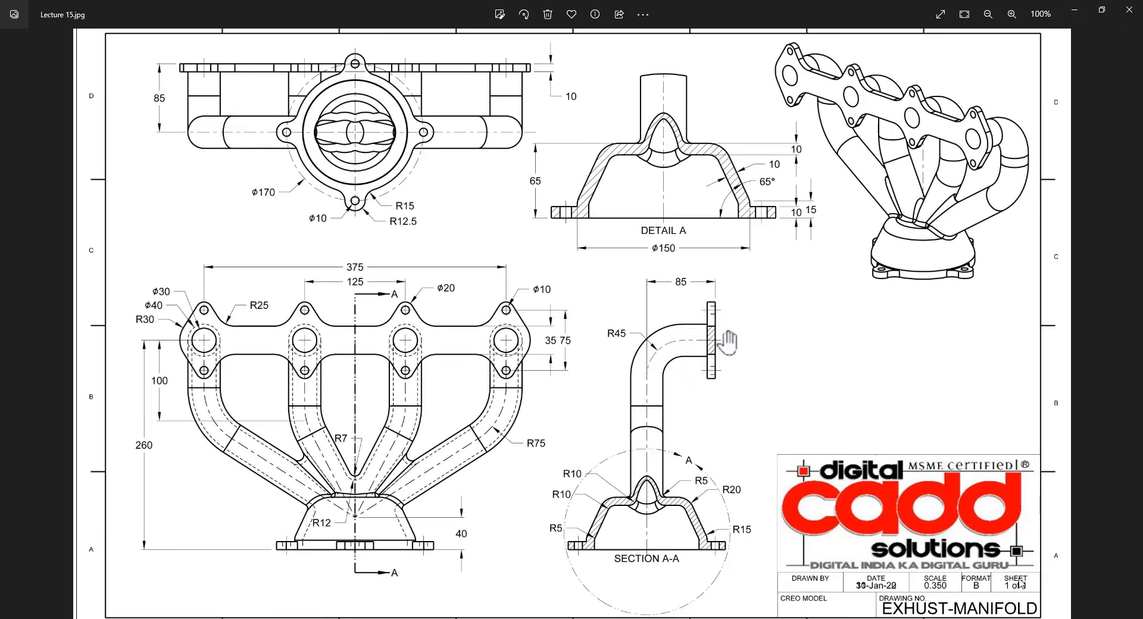
scroll(726, 343, "up", 3)
scroll(701, 338, "down", 3)
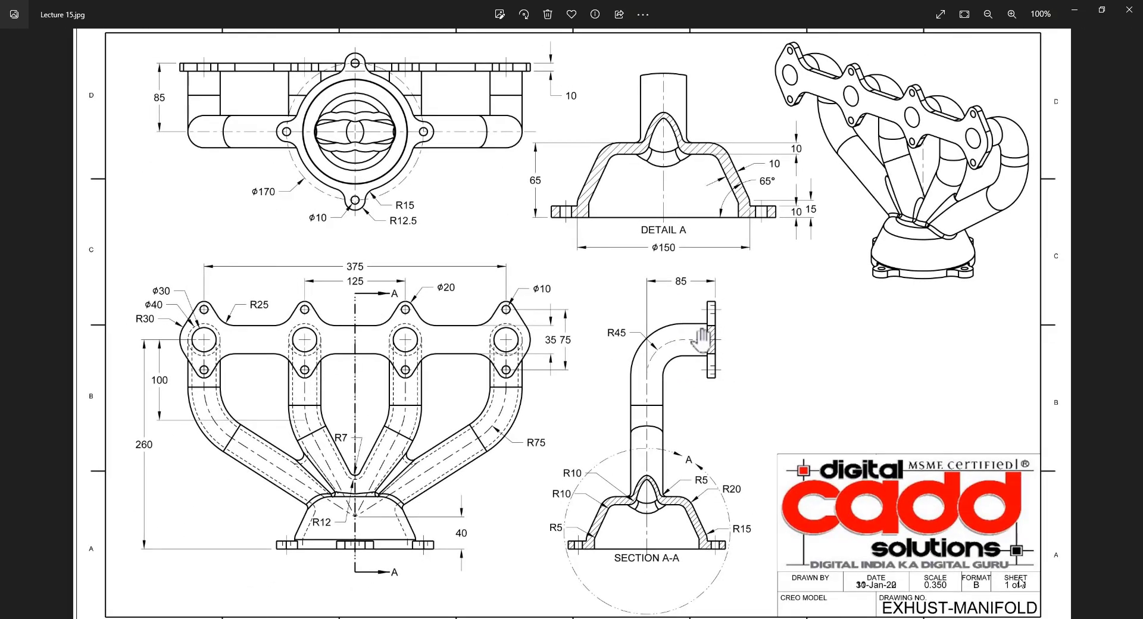
scroll(518, 86, "up", 3)
left_click_drag(549, 124, 576, 233)
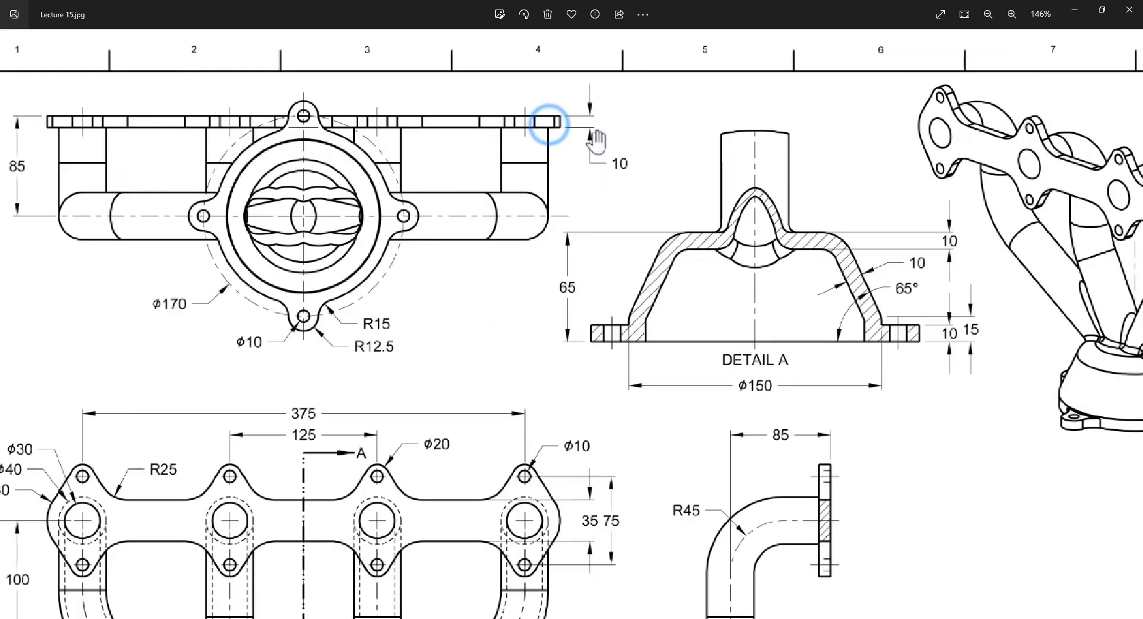
scroll(594, 182, "down", 3)
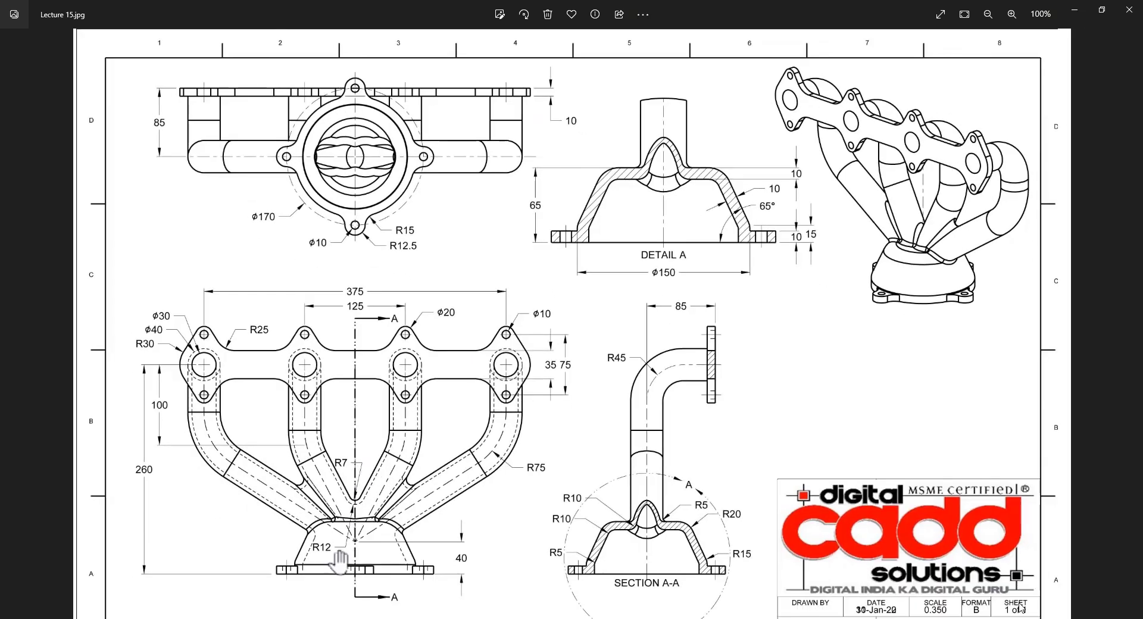
left_click(363, 618)
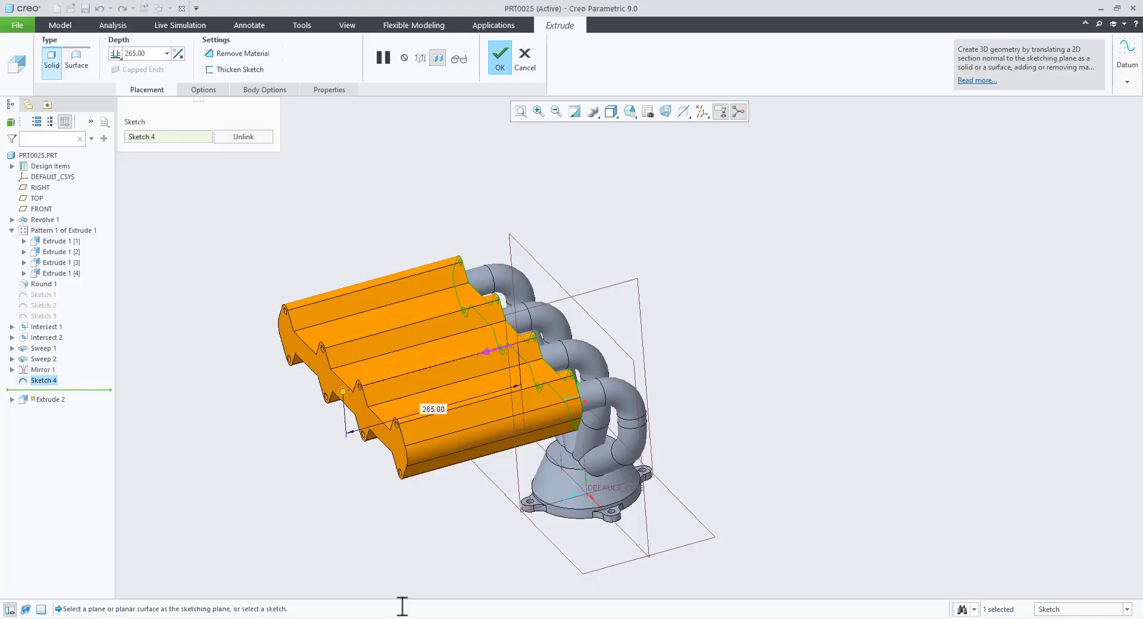
- Flip the flange extrusion toward the pipes, set its depth to 10 mm and complete the feature
left_click(485, 355)
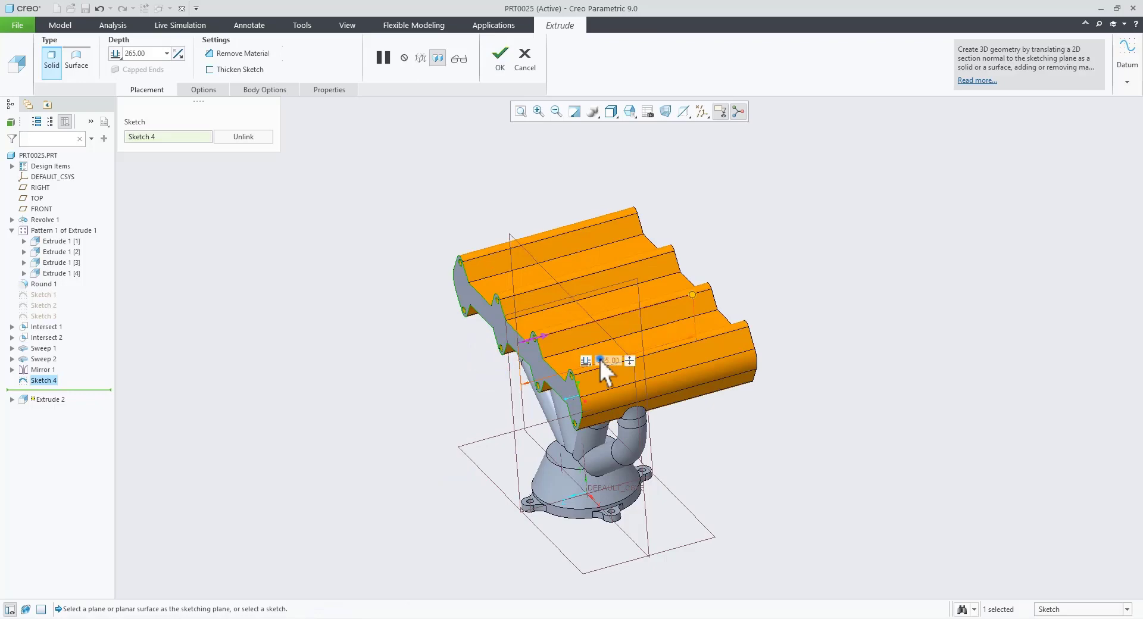
double_click(606, 356)
type("10")
key("Return")
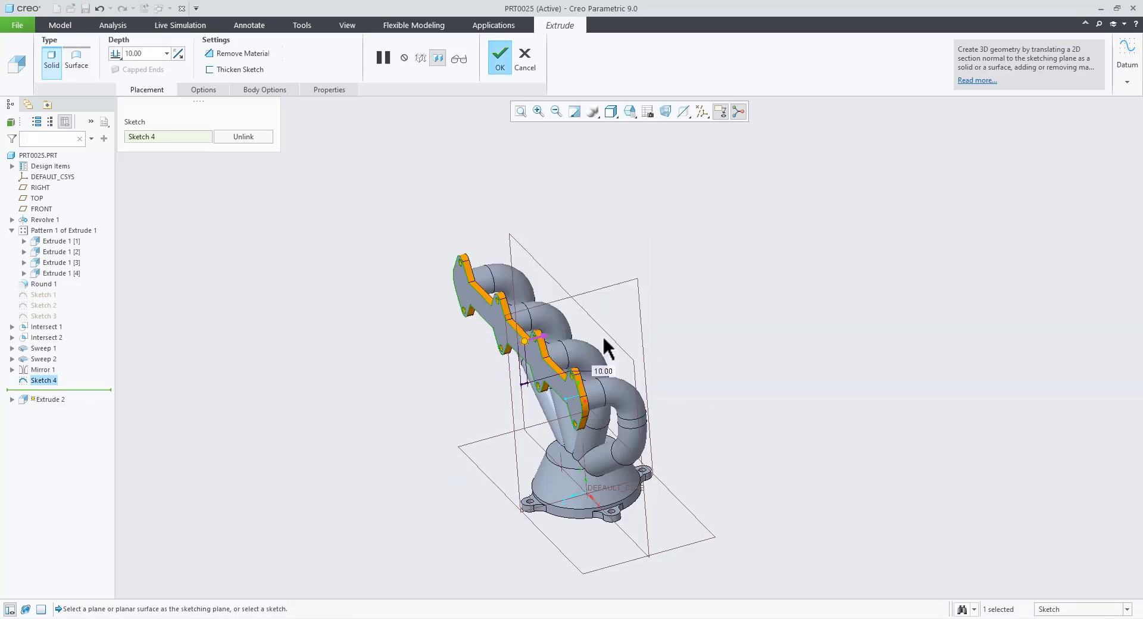
middle_click_drag(602, 335, 625, 393)
left_click(501, 51)
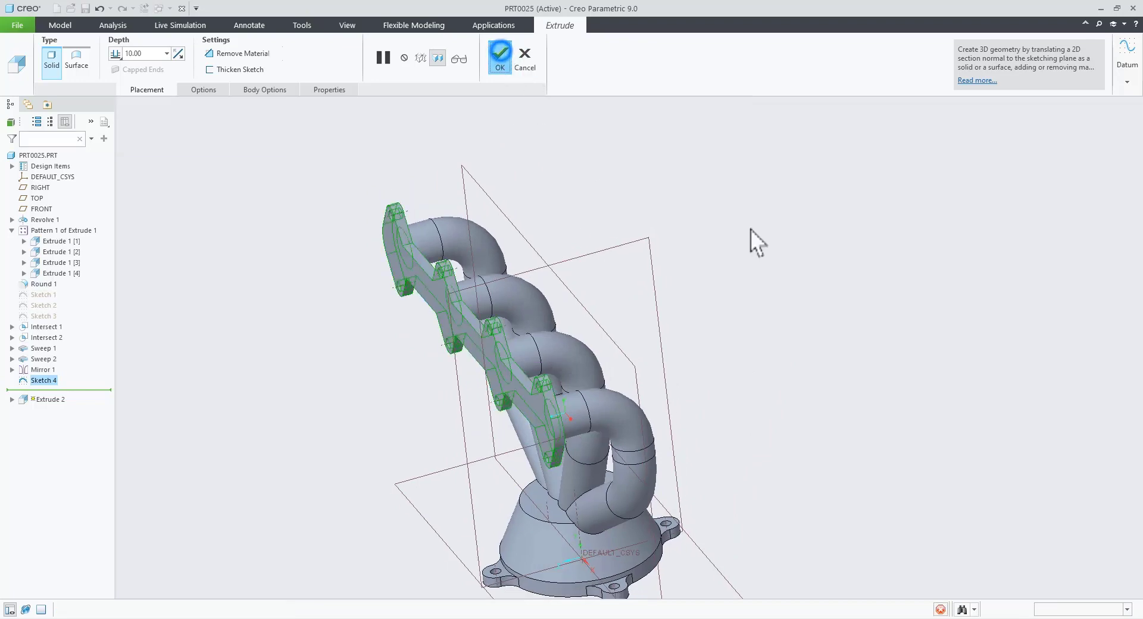
- Inspect the flange on the model and examine the reference drawing's section, side and Detail A views for the remaining geometry
mouse_move(625, 222)
middle_mouse_down()
mouse_move(709, 439)
mouse_move(811, 387)
mouse_move(758, 410)
mouse_move(724, 468)
mouse_move(752, 337)
mouse_move(732, 398)
mouse_move(762, 388)
mouse_move(607, 421)
mouse_move(619, 408)
mouse_move(737, 399)
middle_mouse_up()
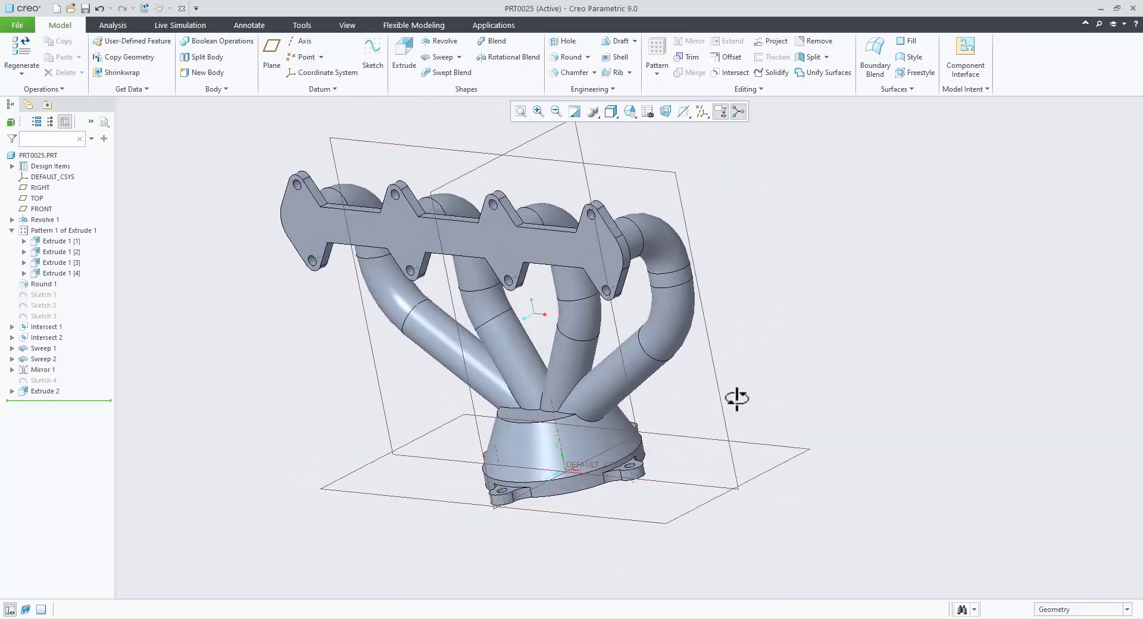
key("ctrl+d")
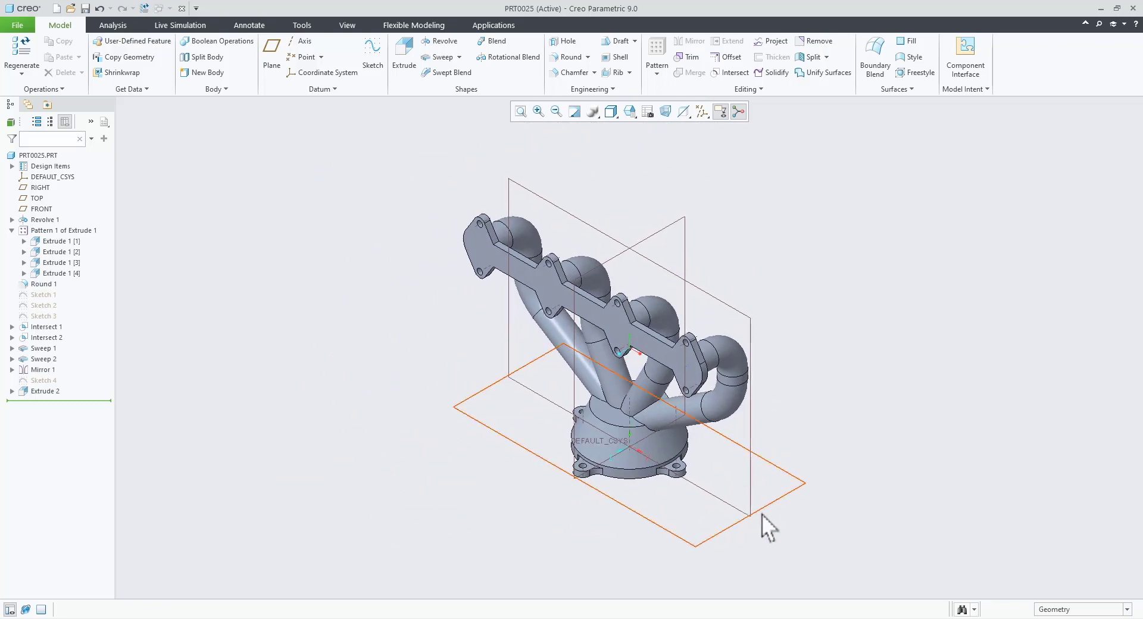
left_click(364, 618)
scroll(479, 459, "down", 2)
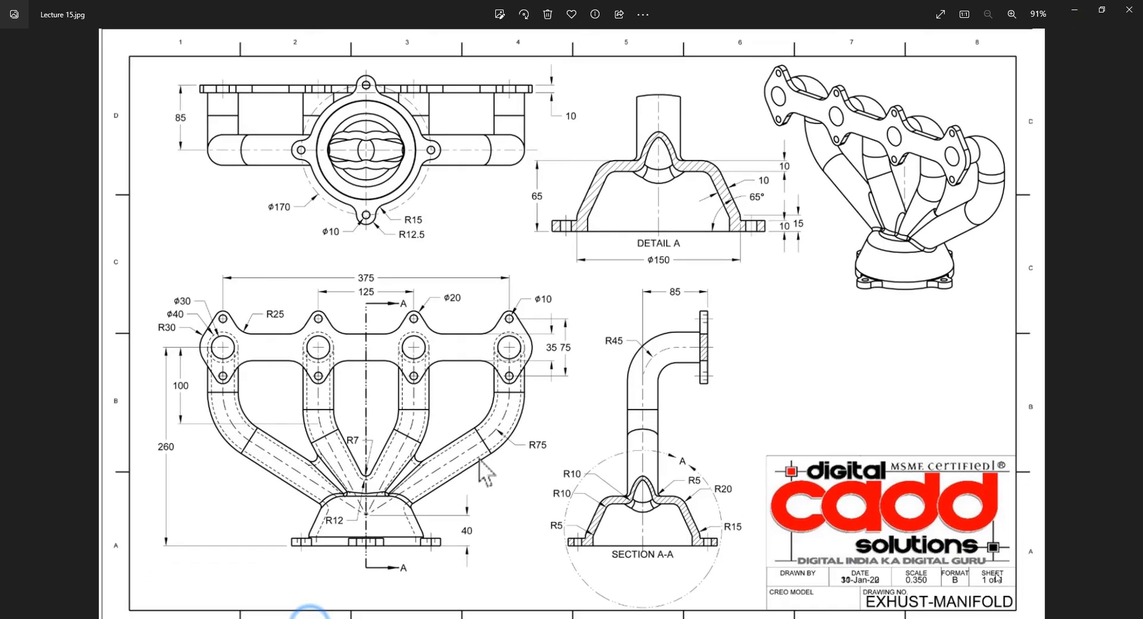
scroll(311, 554, "up", 5)
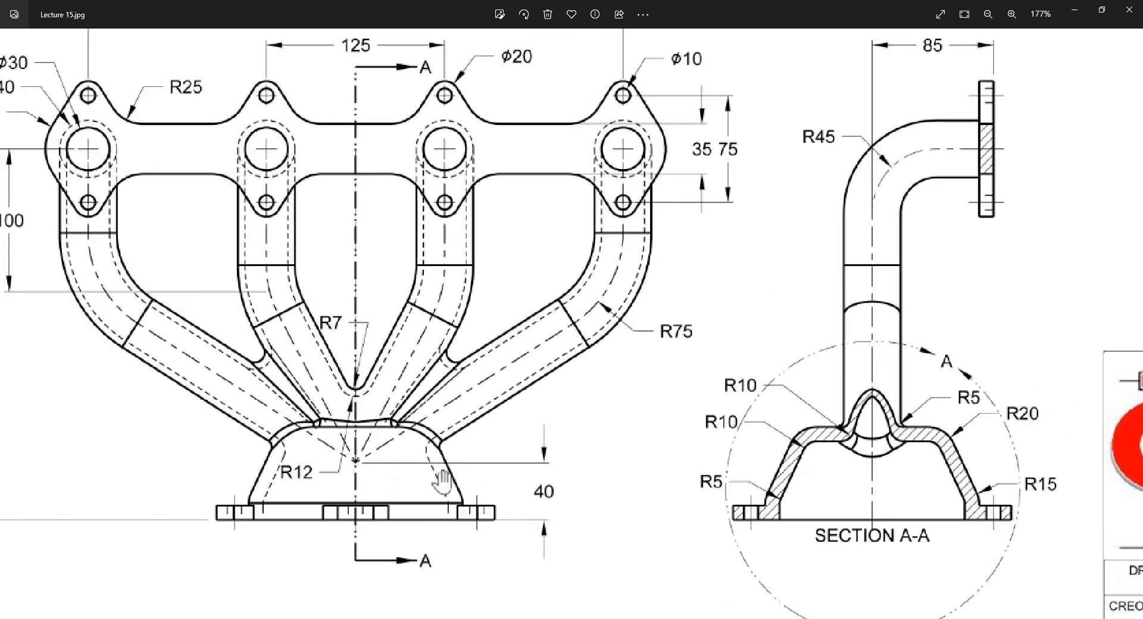
scroll(344, 487, "down", 3)
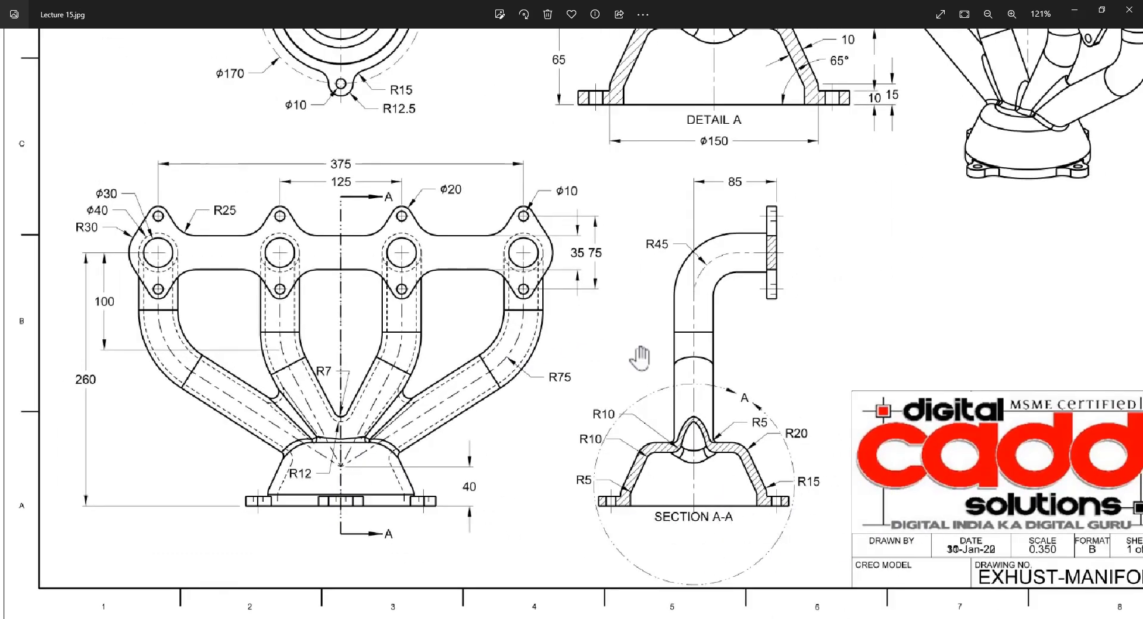
left_click_drag(651, 245, 629, 494)
scroll(820, 227, "up", 4)
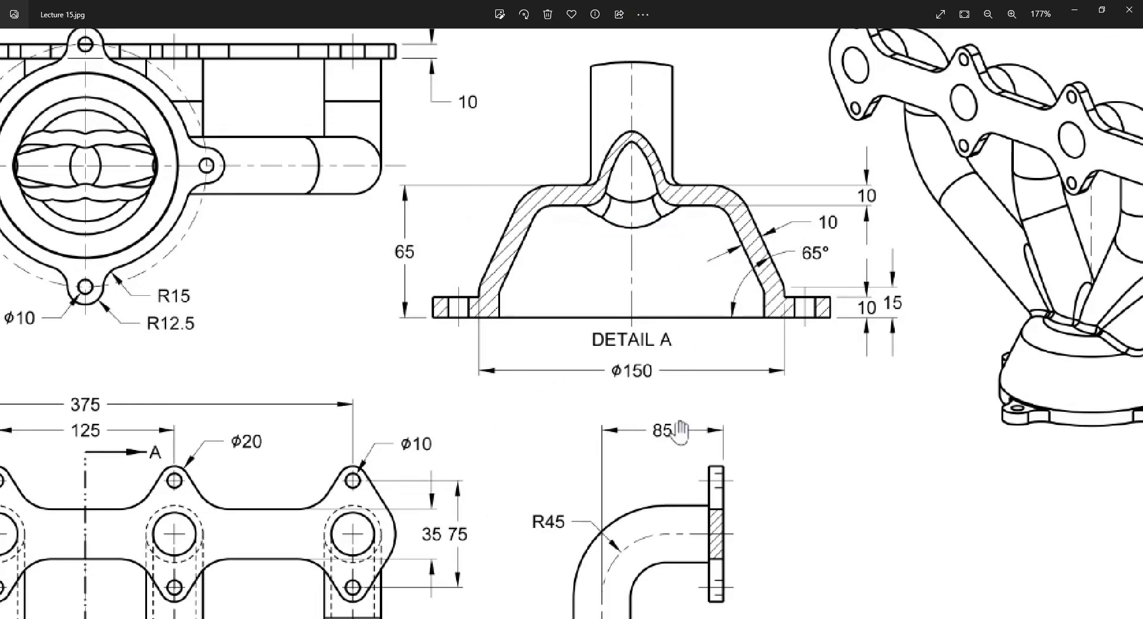
scroll(678, 402, "down", 4)
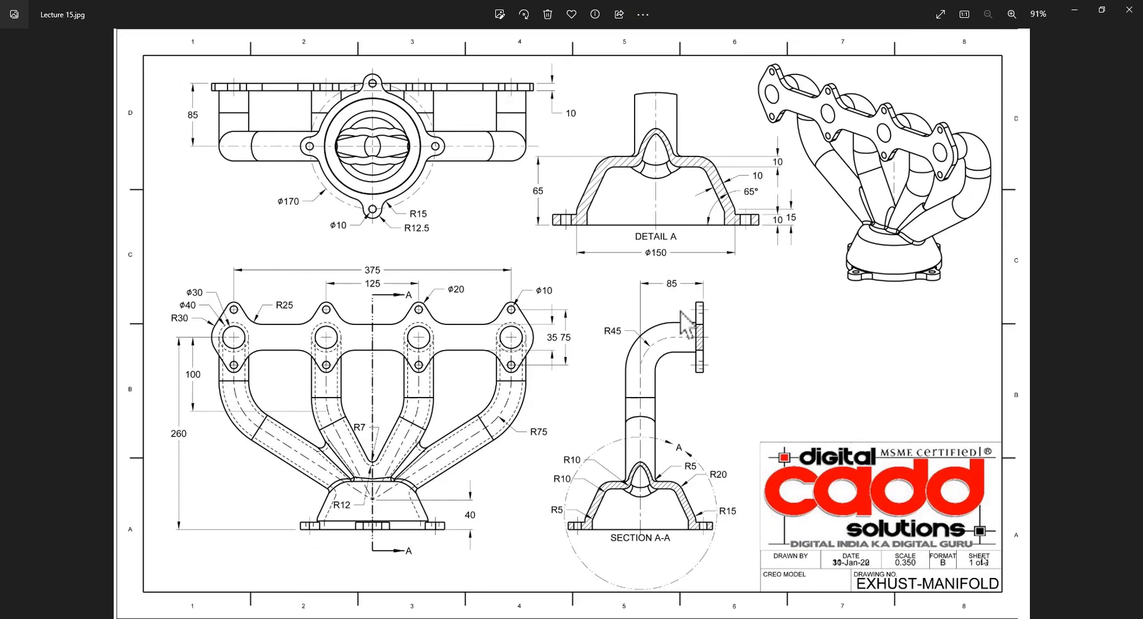
left_click(328, 618)
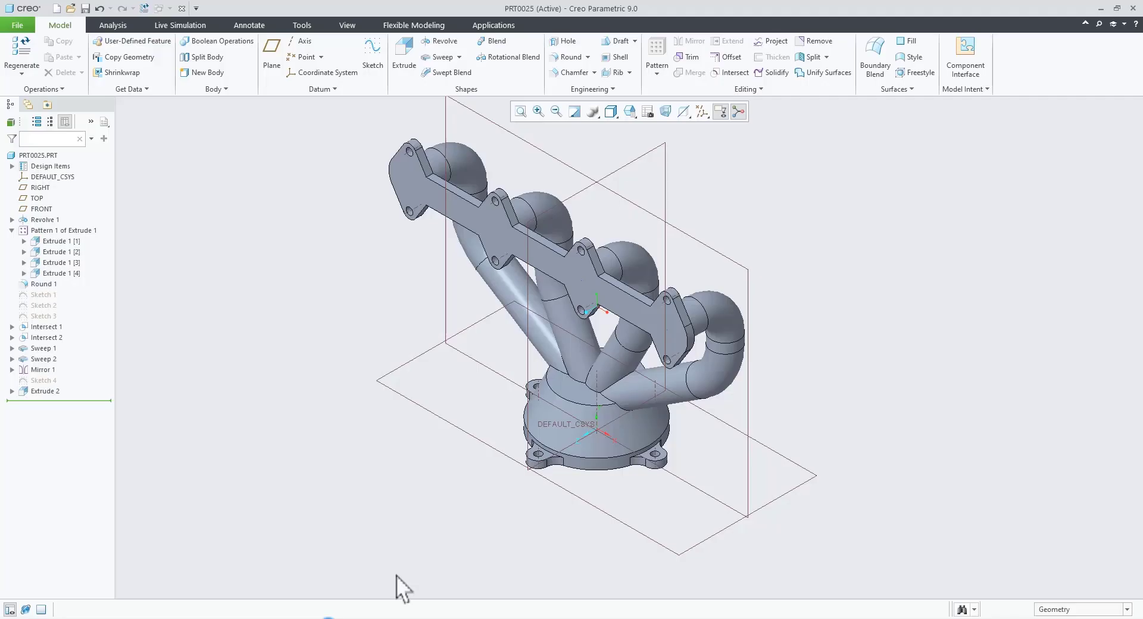
- Start a Revolve sketch on the FRONT plane and place a vertical centerline on the base's central axis
left_click(506, 133)
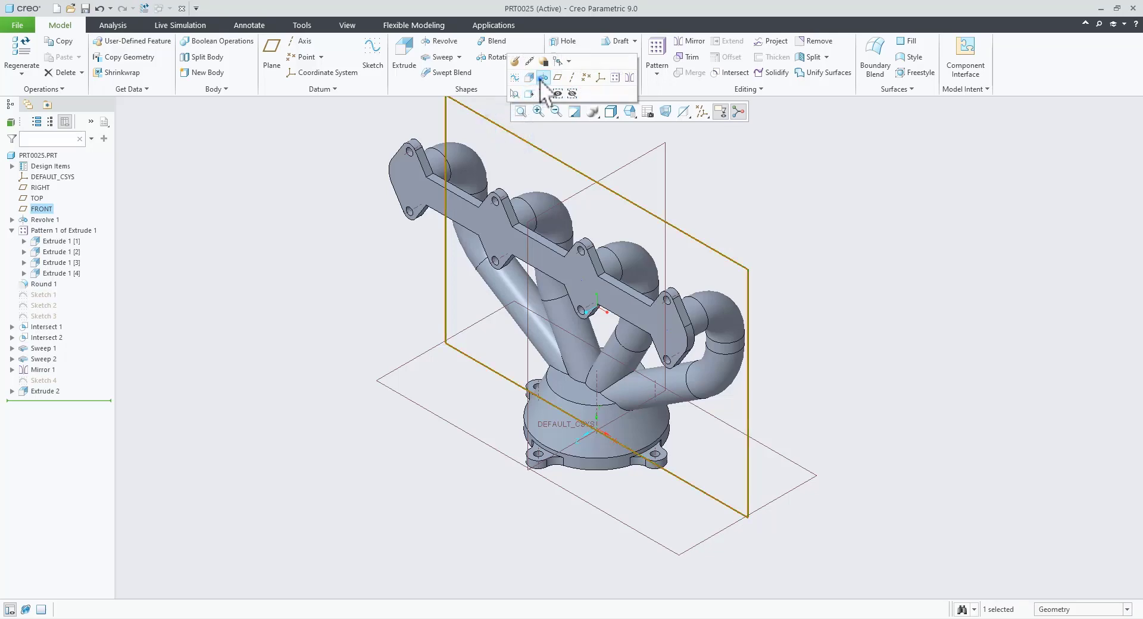
left_click(539, 78)
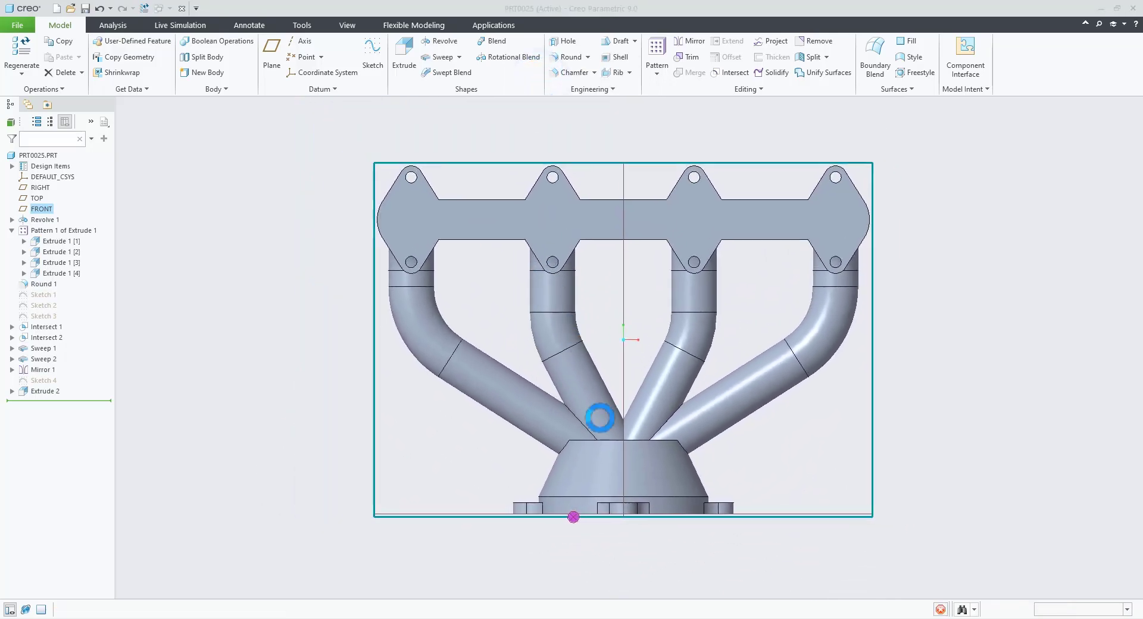
right_click(840, 374)
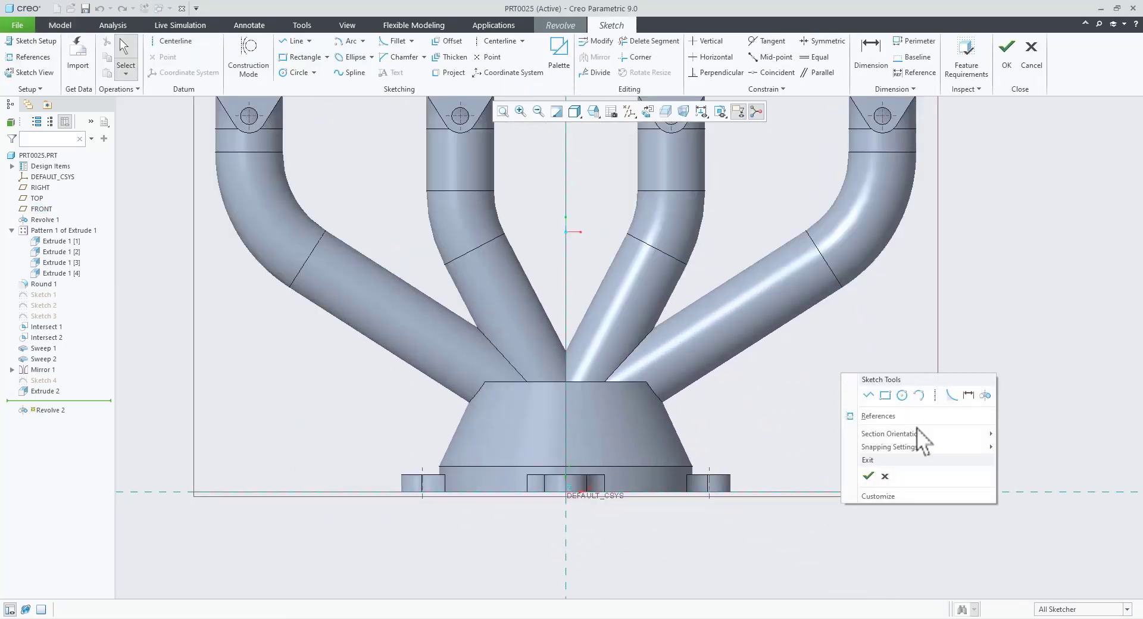
left_click(935, 395)
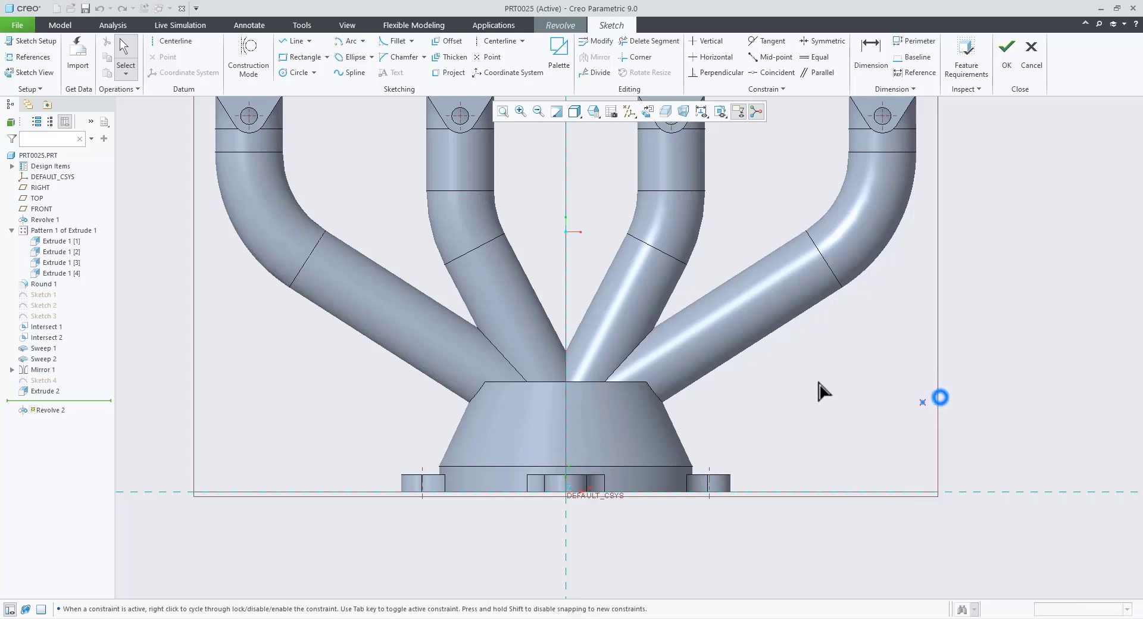
left_click(566, 262)
left_click(567, 285)
middle_click(737, 432)
left_click(750, 434)
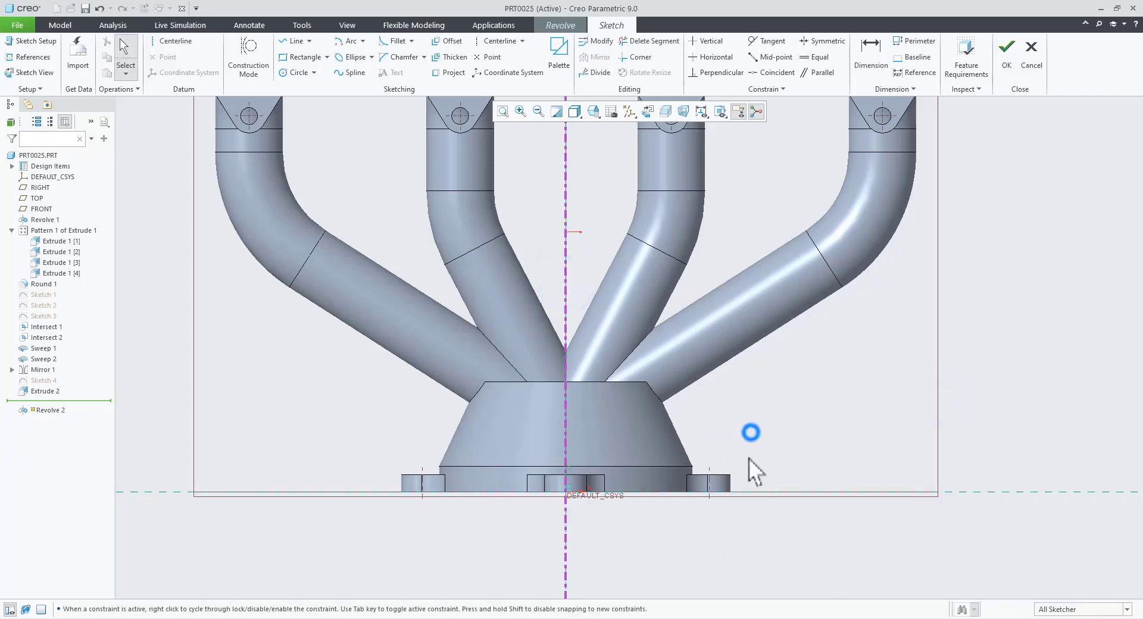
- Add the base cone's outer slanted side and its top face as sketch references
scroll(751, 456, "down", 2)
right_click(764, 362)
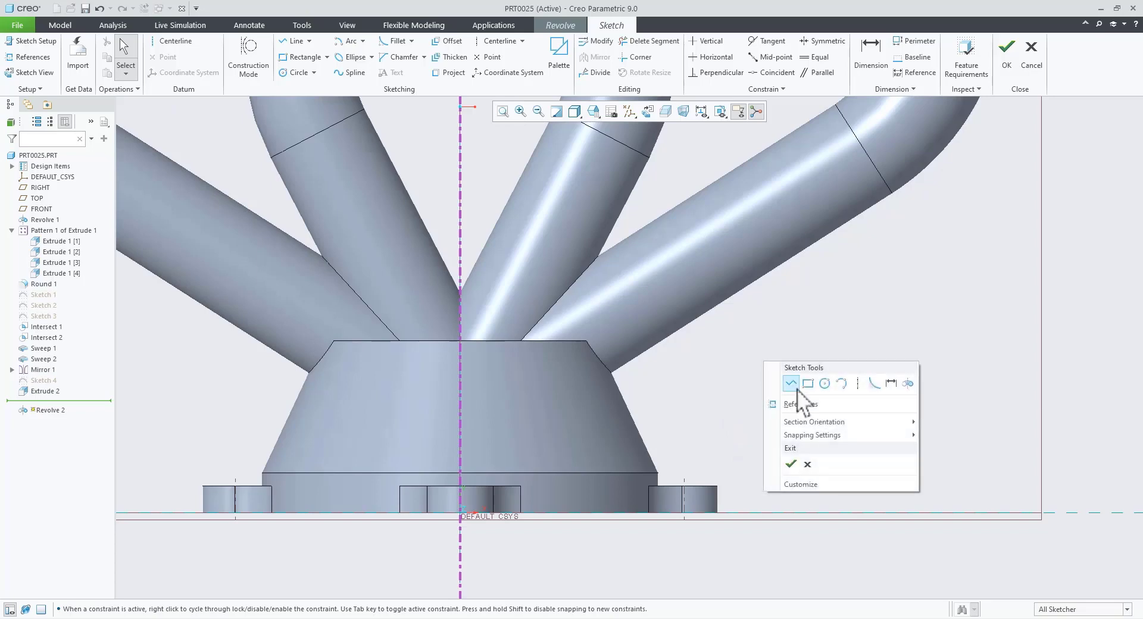
left_click(800, 403)
left_click(634, 422)
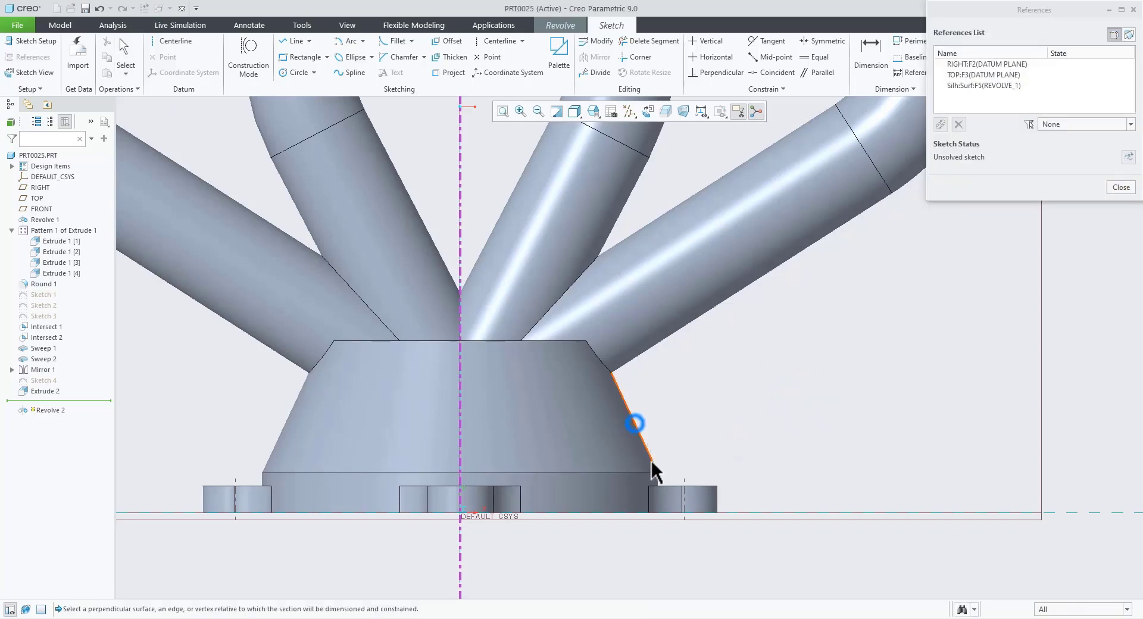
scroll(667, 493, "down", 2)
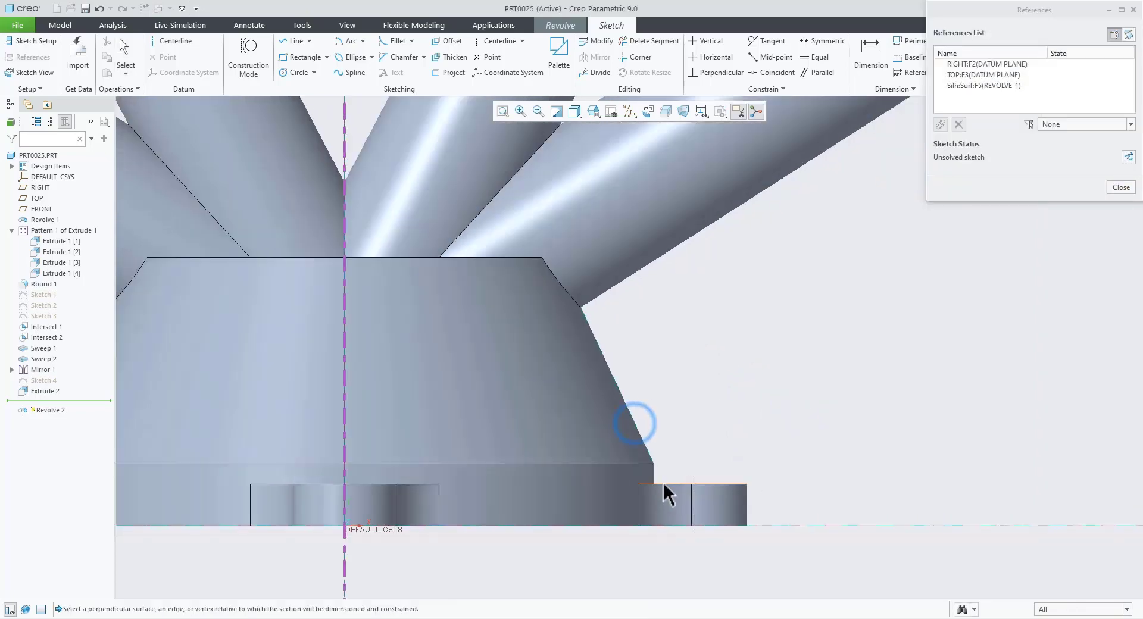
left_click(466, 257)
scroll(530, 375, "up", 2)
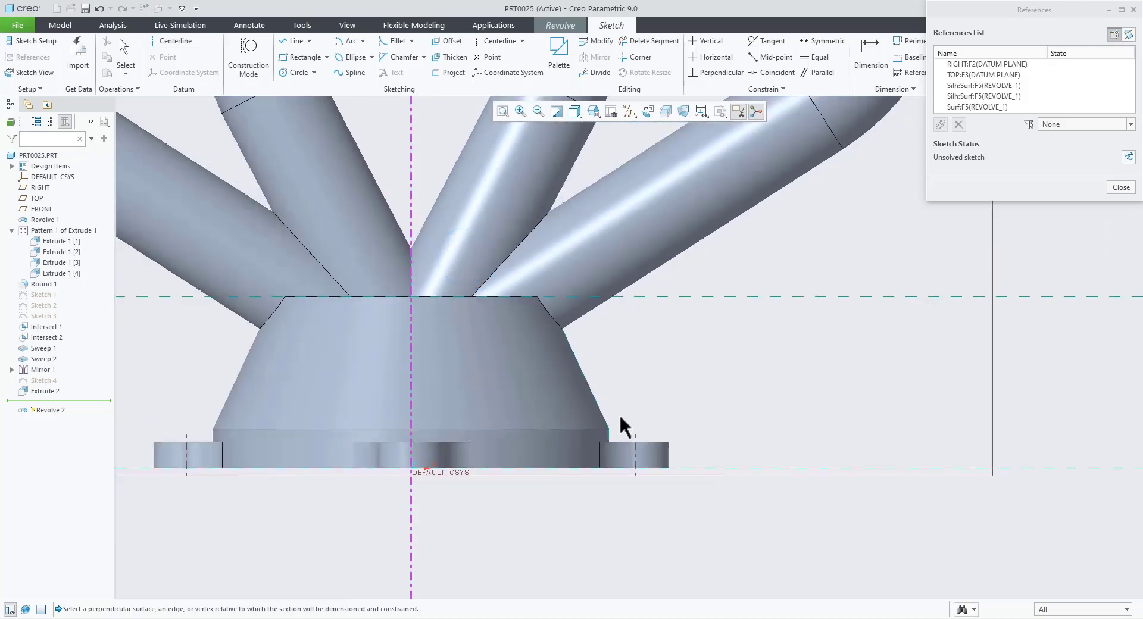
left_click(1121, 187)
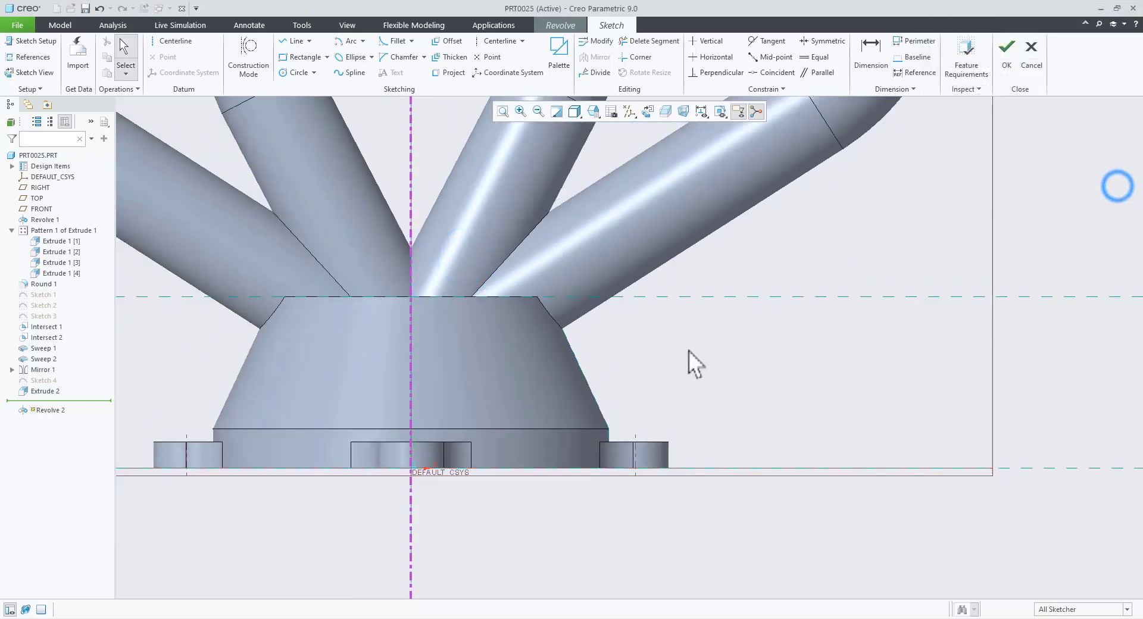
- Sketch a closed half-profile inside the base from the axis, with a top line about 46 mm long, about 16 mm below the base's top face
right_click(723, 340)
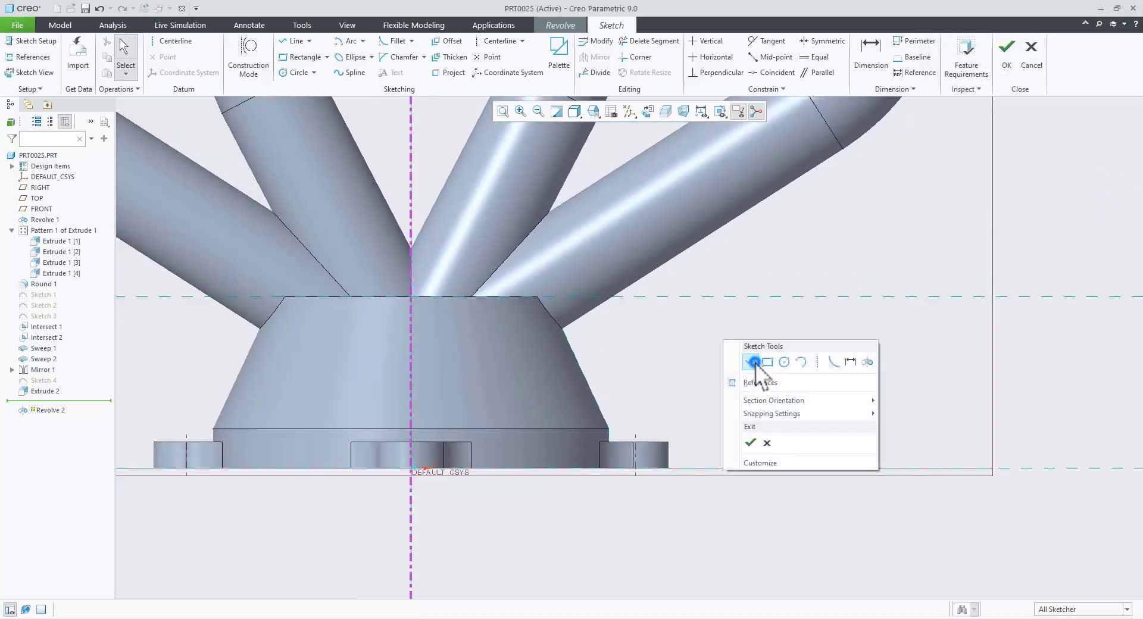
left_click(753, 361)
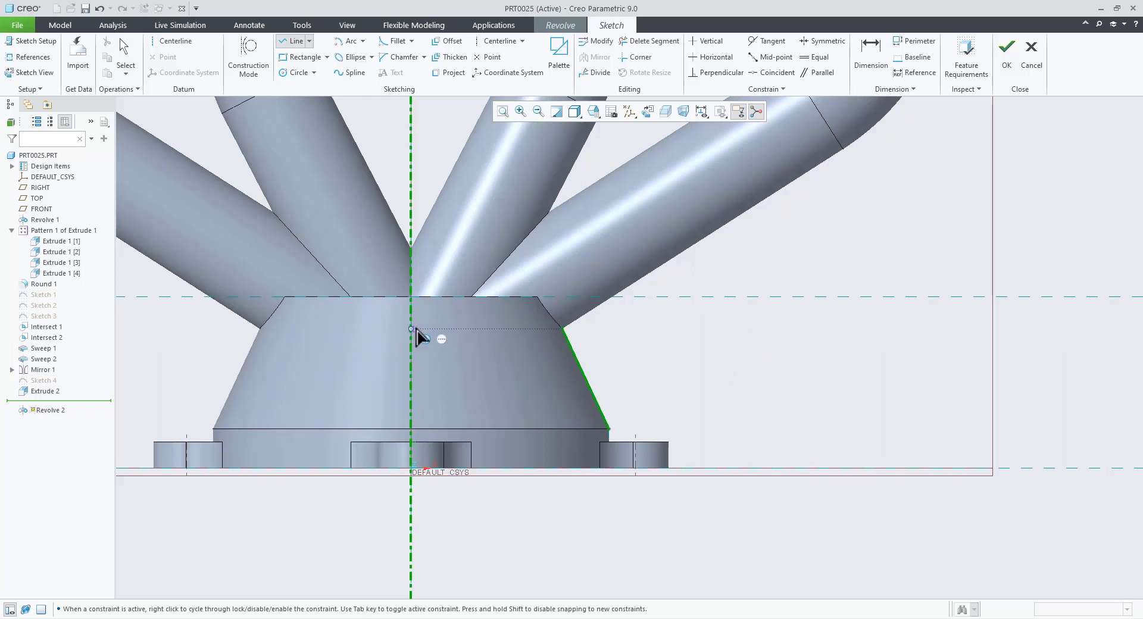
left_click(531, 340)
left_click(325, 618)
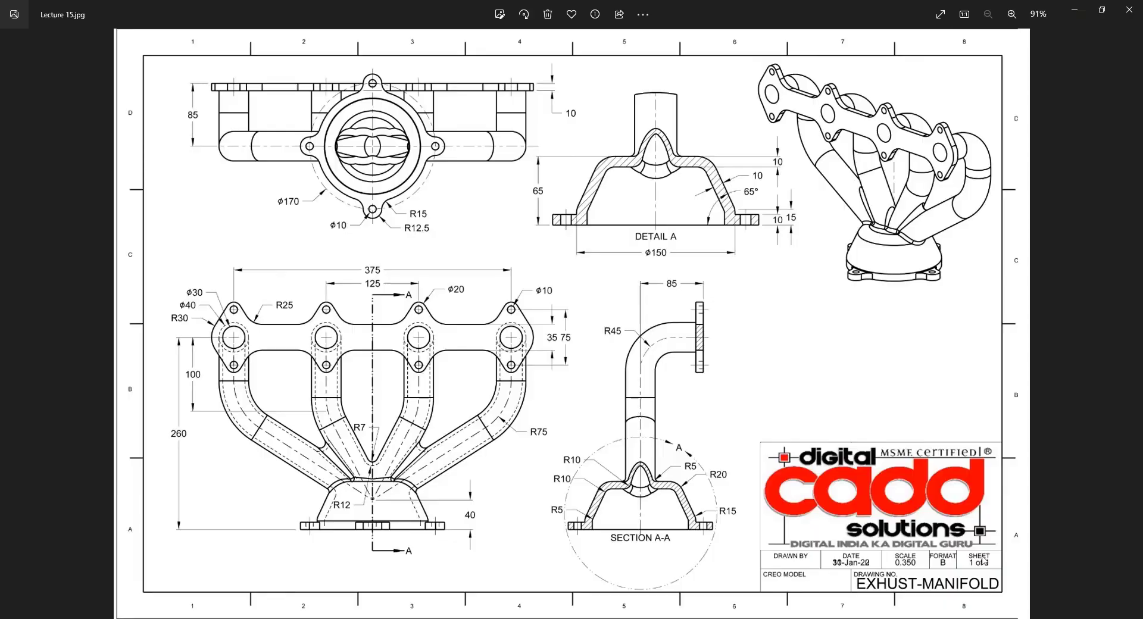
scroll(679, 232, "up", 3)
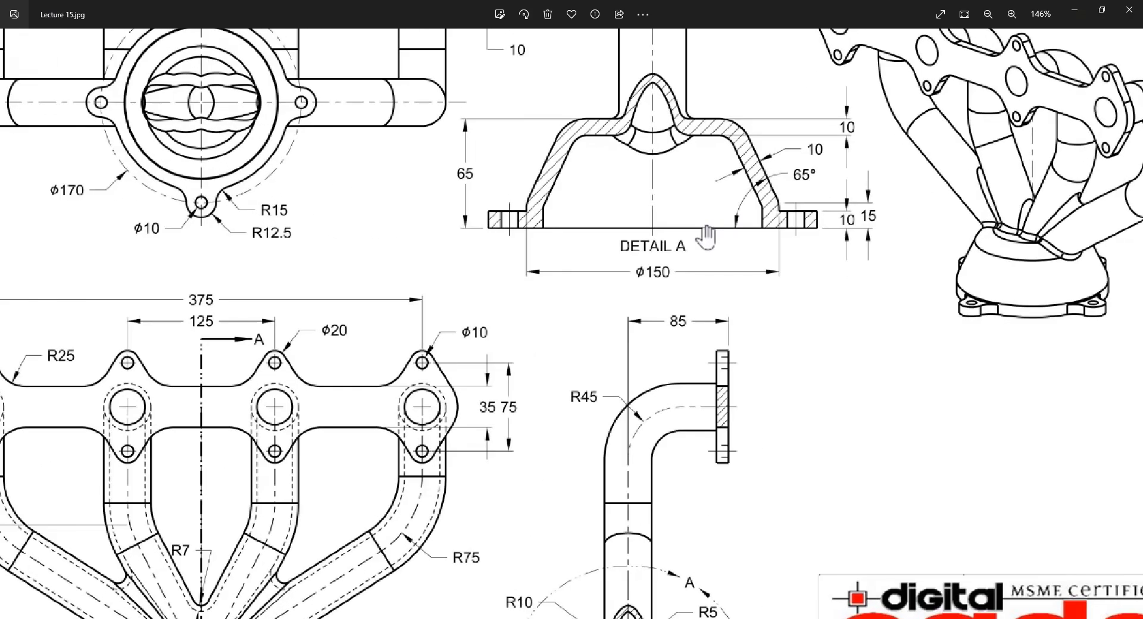
left_click(331, 618)
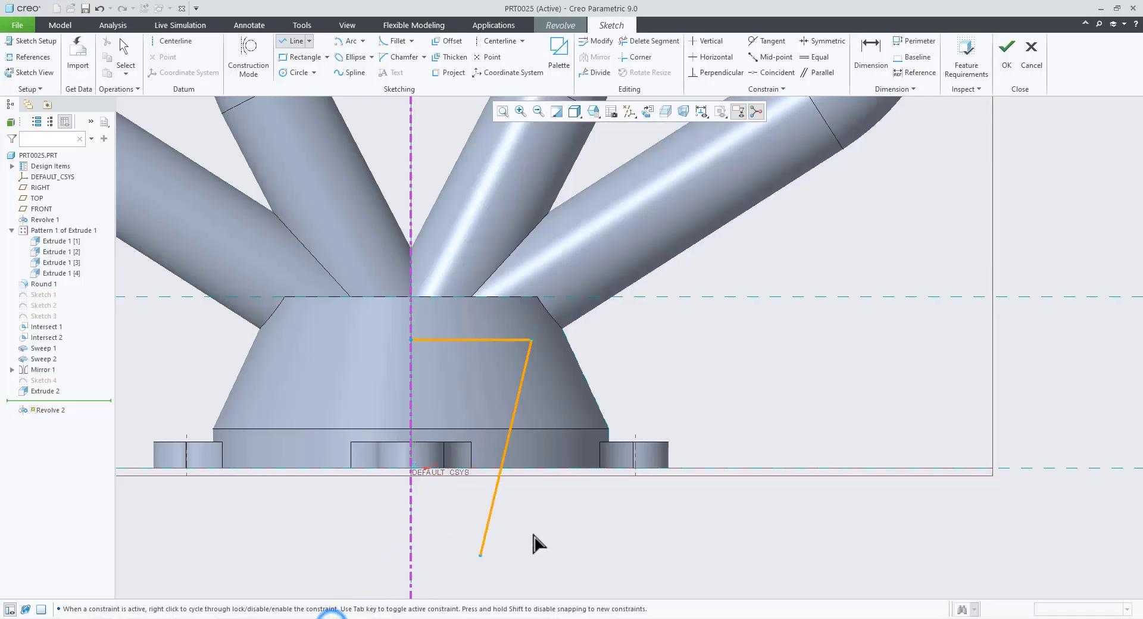
left_click(568, 420)
left_click(568, 469)
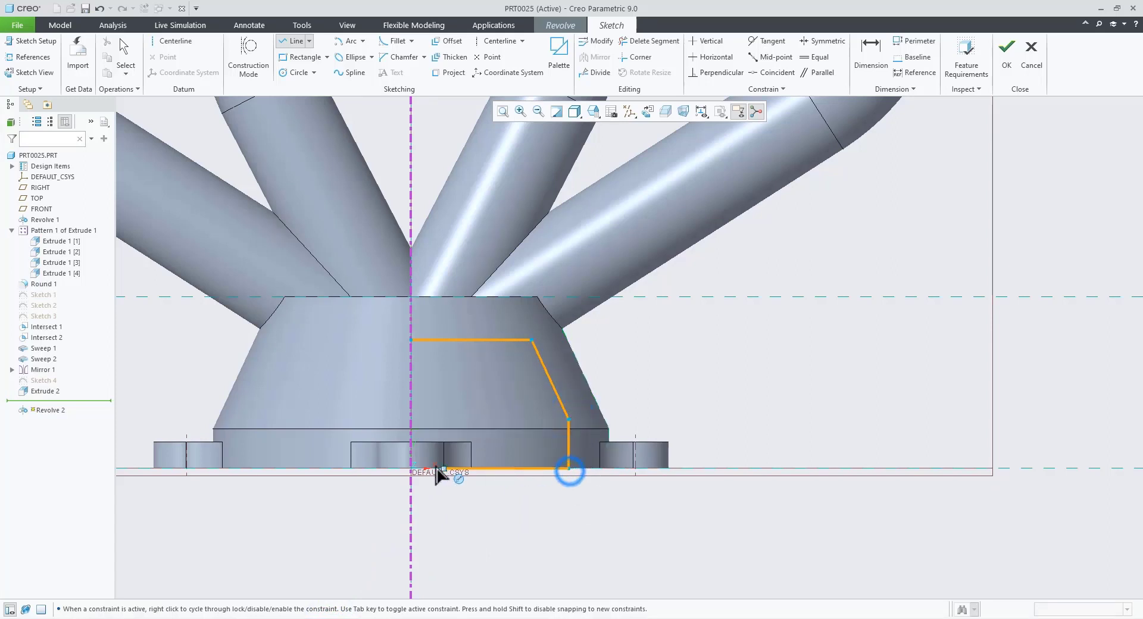
left_click(410, 468)
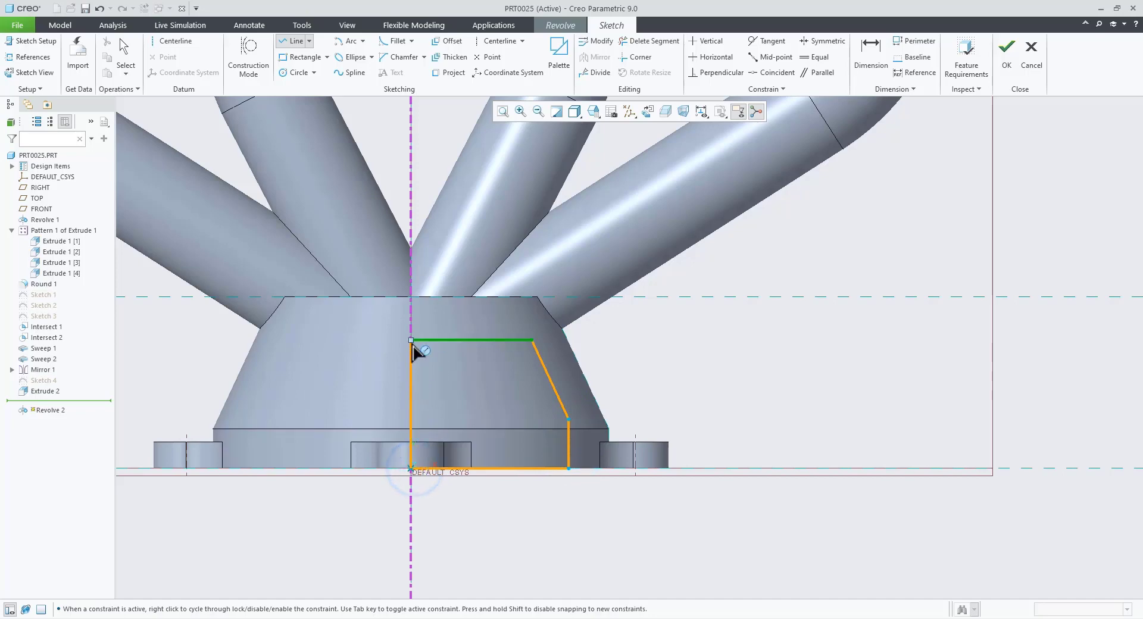
left_click(411, 340)
middle_click(694, 375)
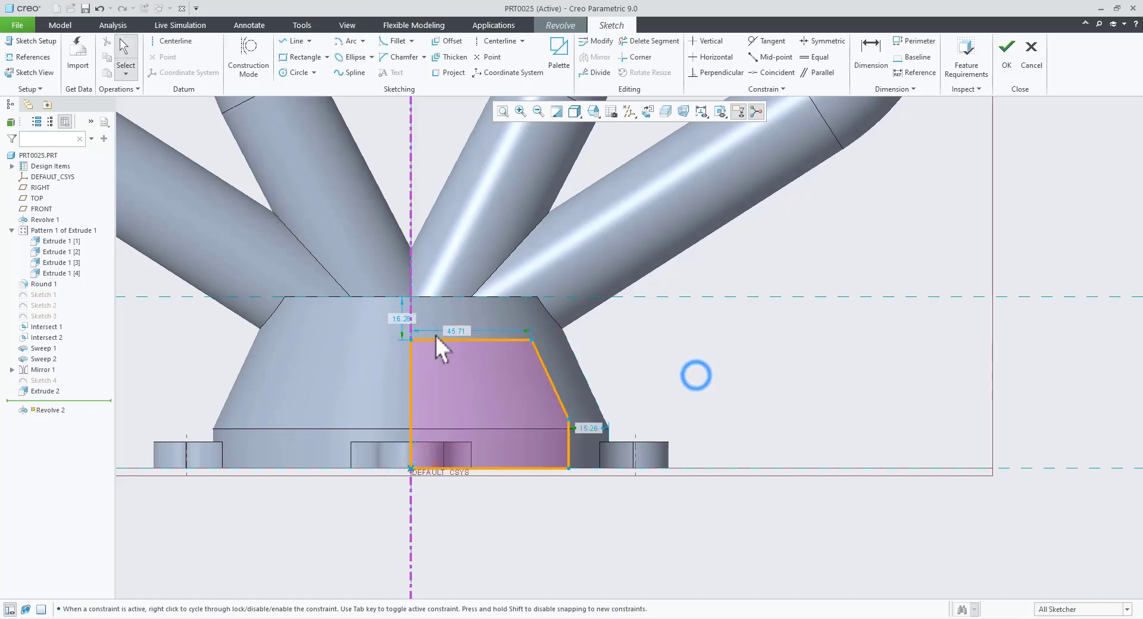
- Constrain the profile's slanted line parallel to the base cone's outer slanted side
scroll(435, 336, "up", 2)
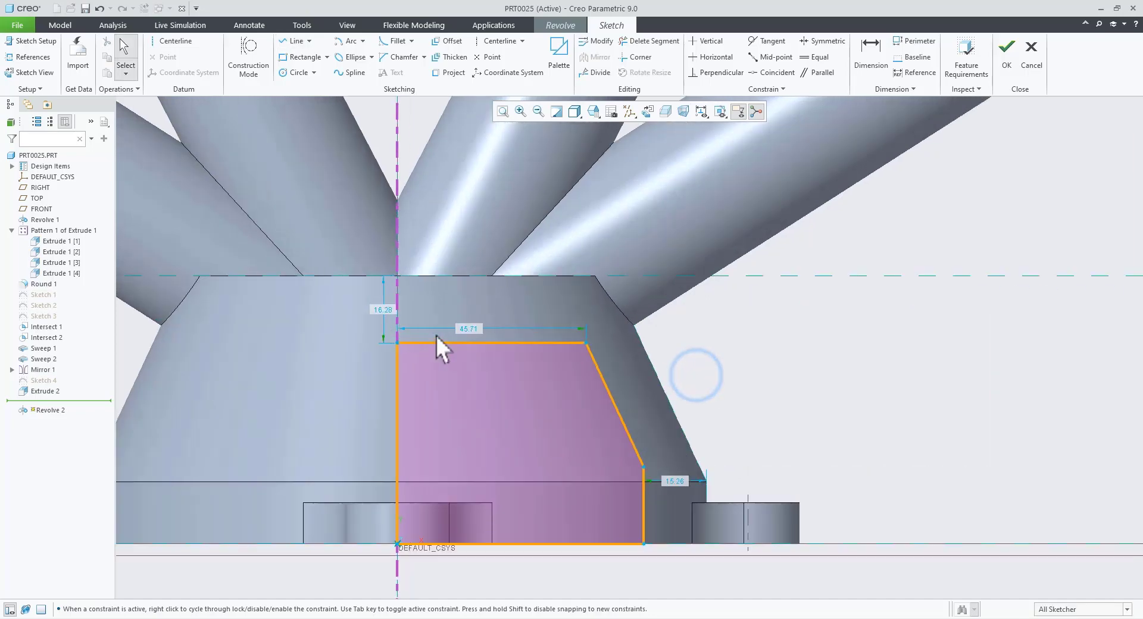
left_click(818, 72)
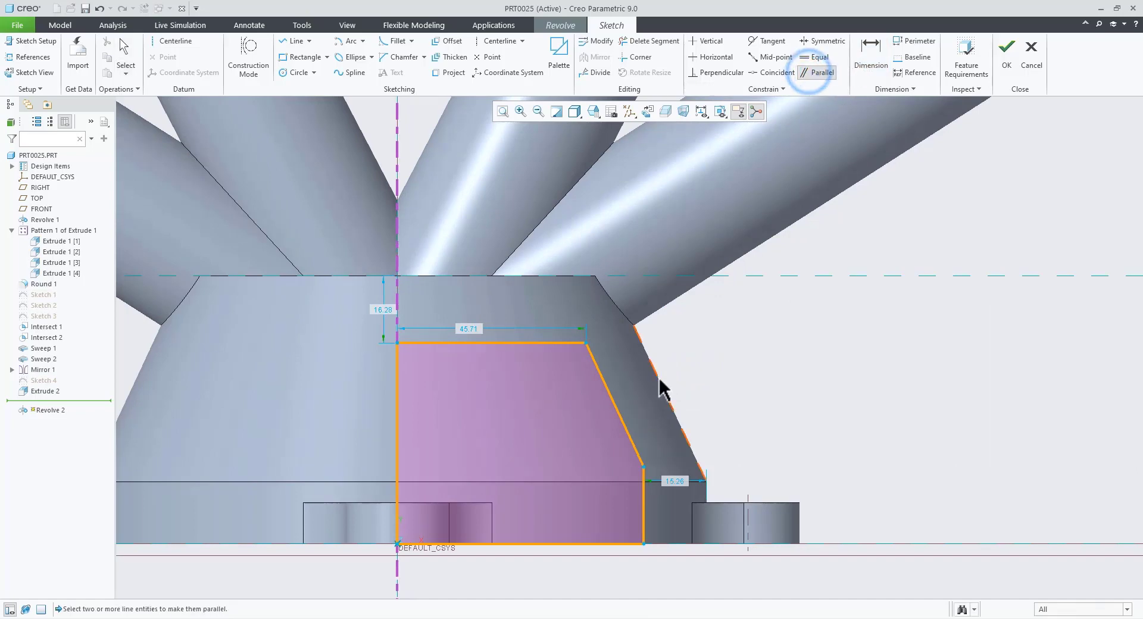
left_click(661, 386)
left_click(622, 422)
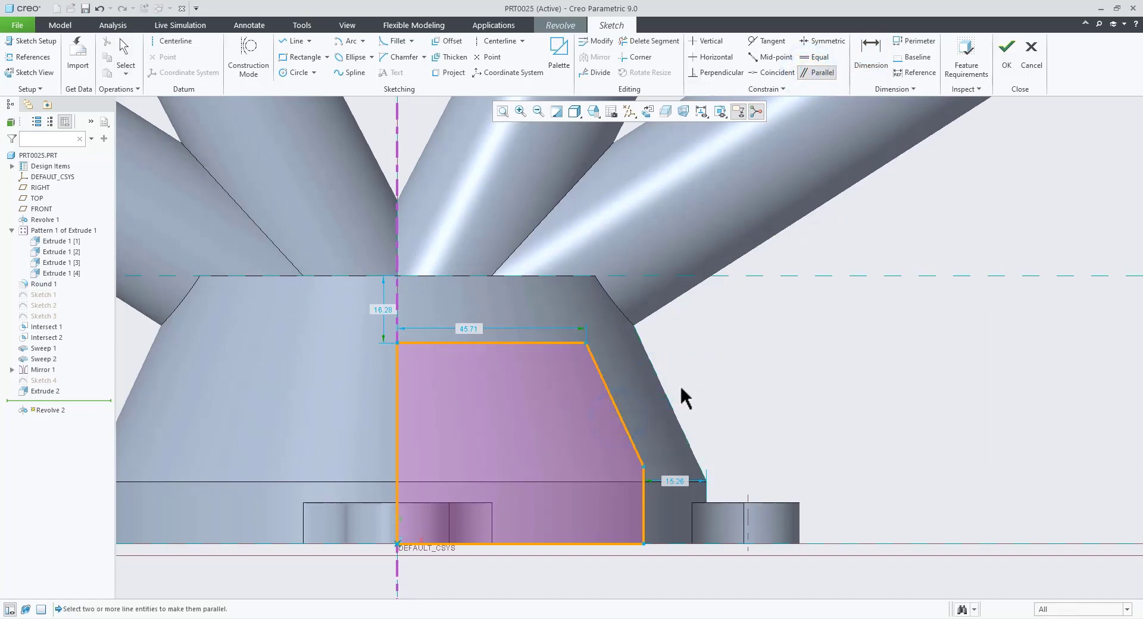
- Dimension the offset between the base cone's outer slanted side and the profile's slanted line to 10 mm, per the drawing
scroll(681, 389, "up", 2)
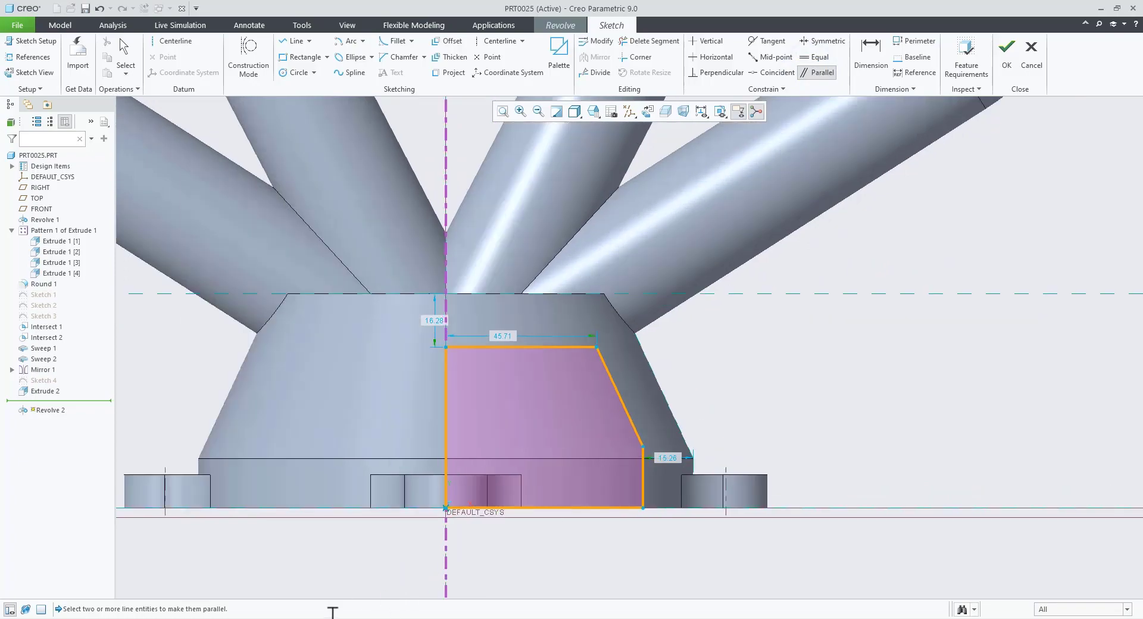
left_click(308, 618)
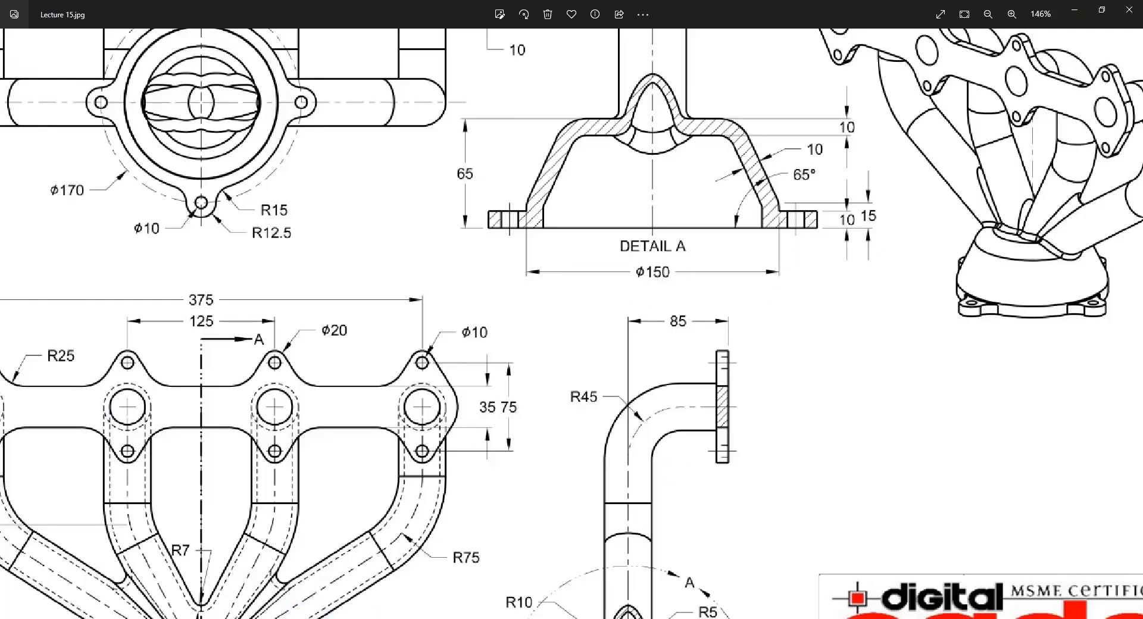
left_click(328, 618)
left_click(869, 55)
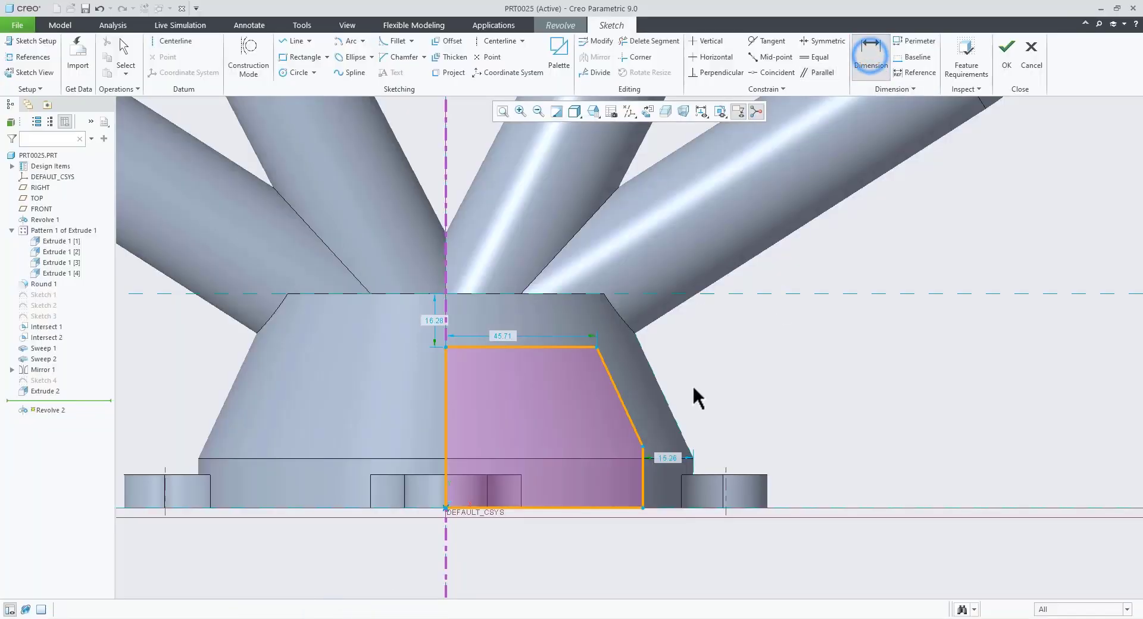
left_click(667, 410)
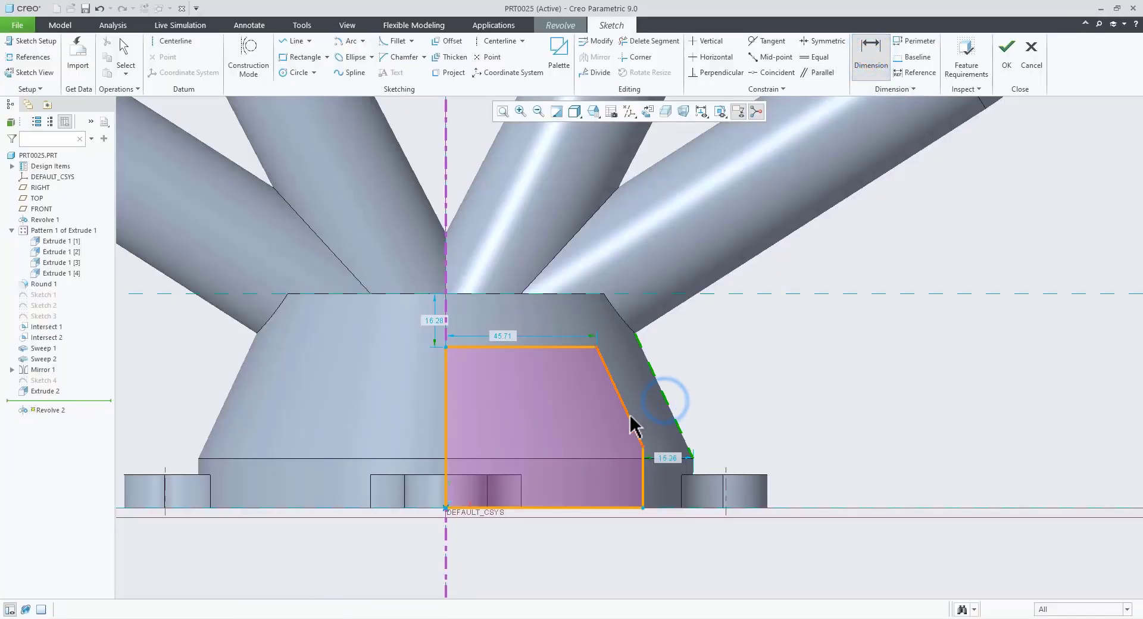
left_click(628, 415)
middle_click(651, 405)
type("1")
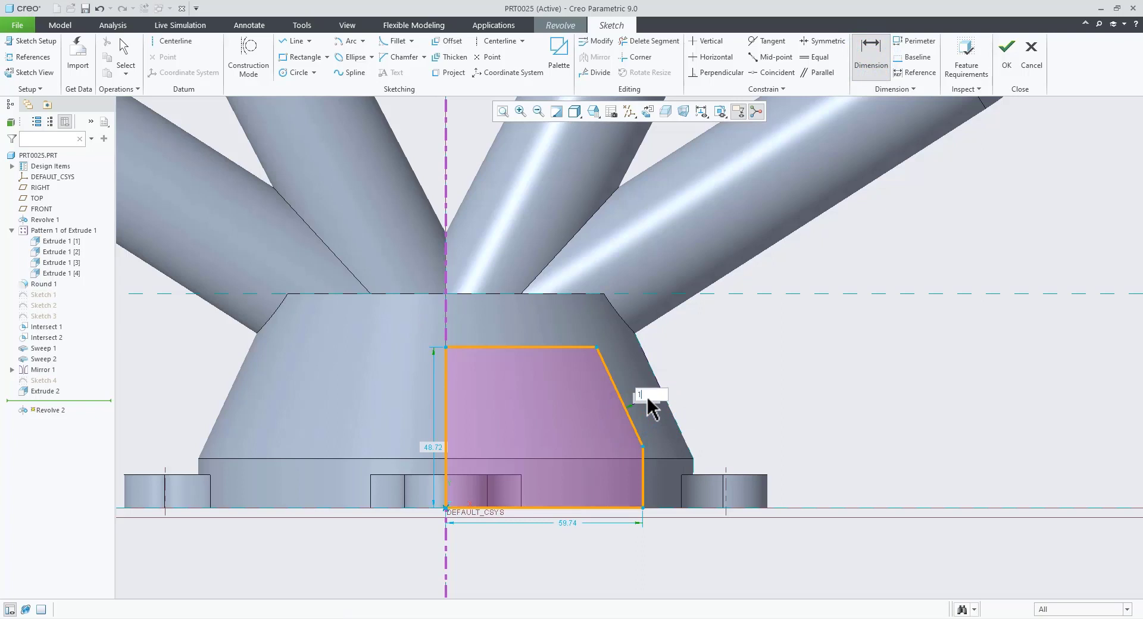
type("0")
key("Return")
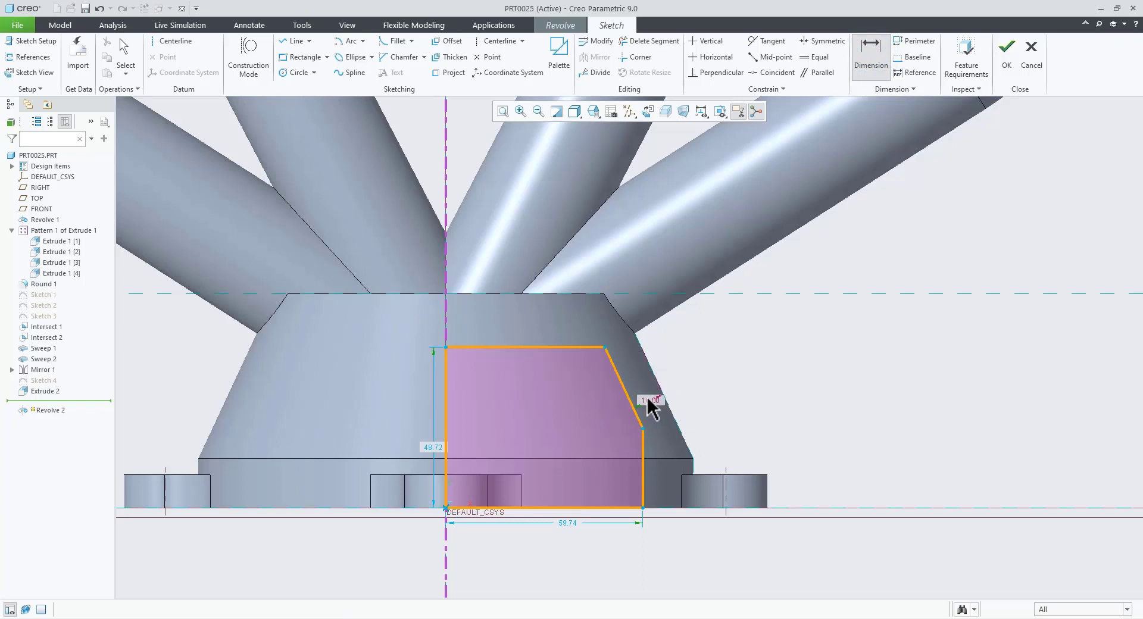
- Set the distance from the base's top face down to the profile's top line to 10 mm
left_click(567, 294)
left_click(555, 345)
middle_click(696, 335)
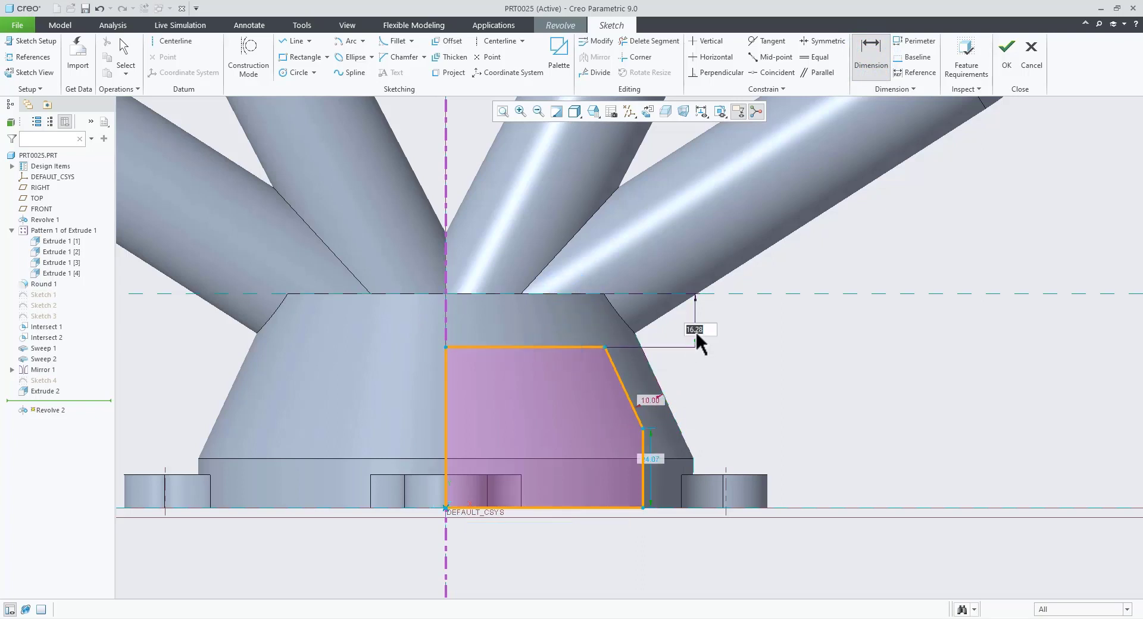
type("10")
key("Return")
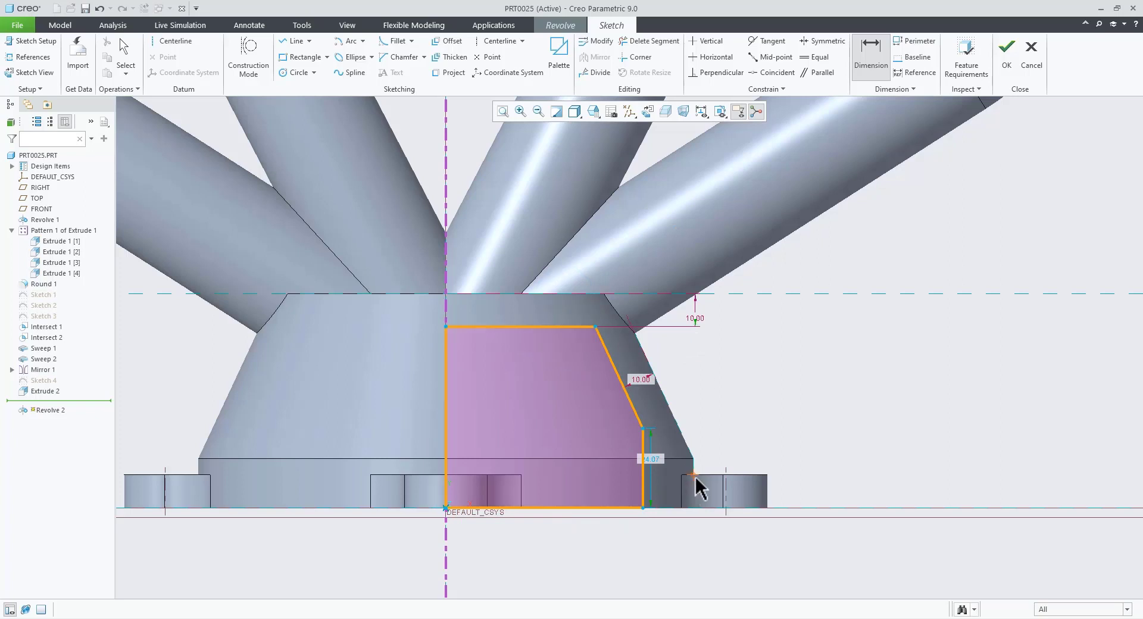
- Set the horizontal wall thickness between the profile's short vertical line and the base's outer side to 10 mm
left_click(645, 483)
middle_click(673, 534)
type("10")
key("Return")
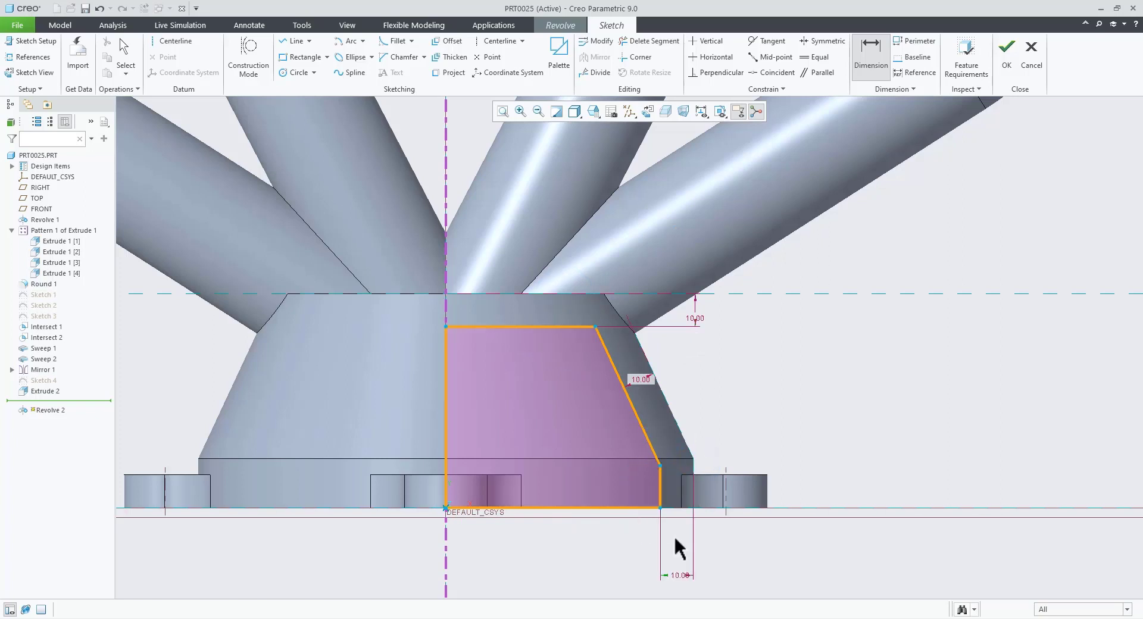
middle_click(718, 352)
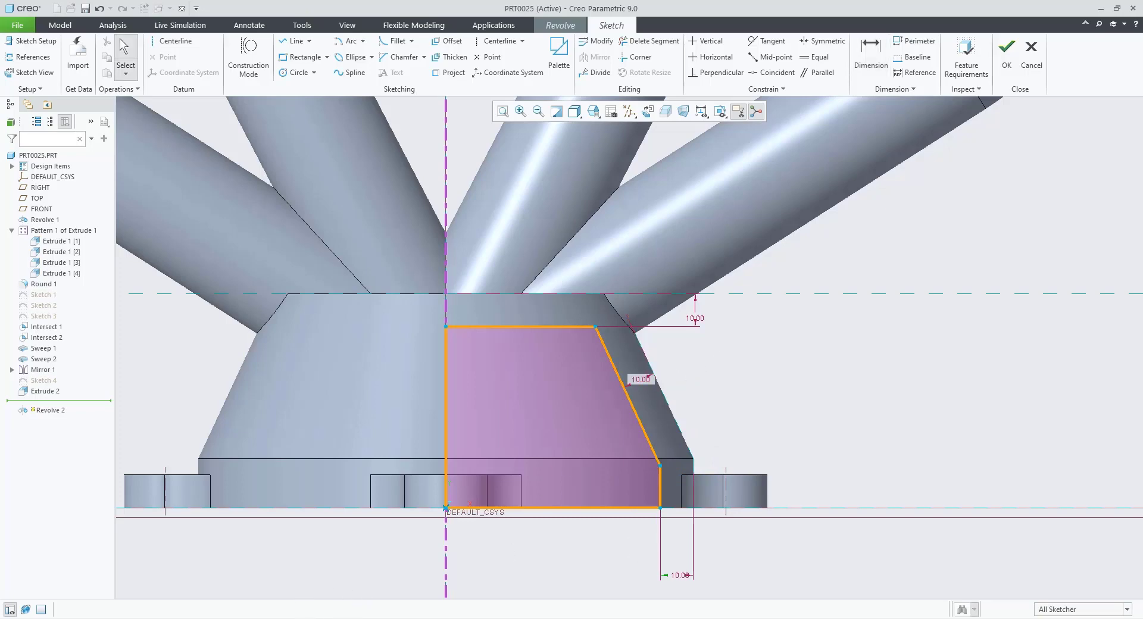
- Check the section views in the reference drawing, finish the sketch and complete the 360° revolved cut that hollows the base
key("alt+Tab")
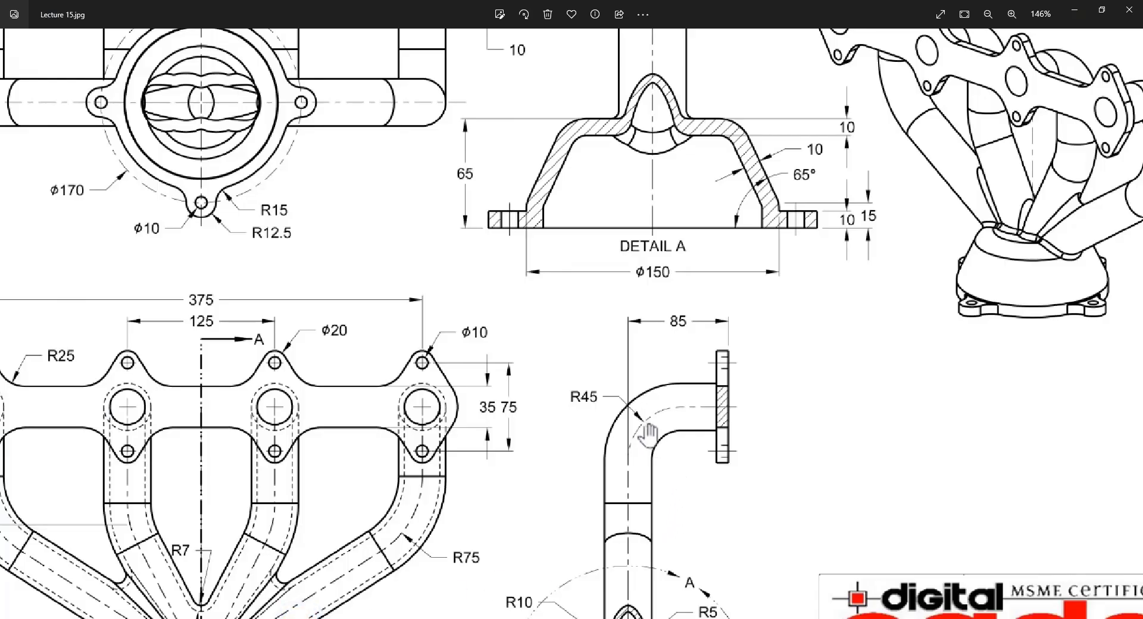
scroll(639, 308, "down", 2)
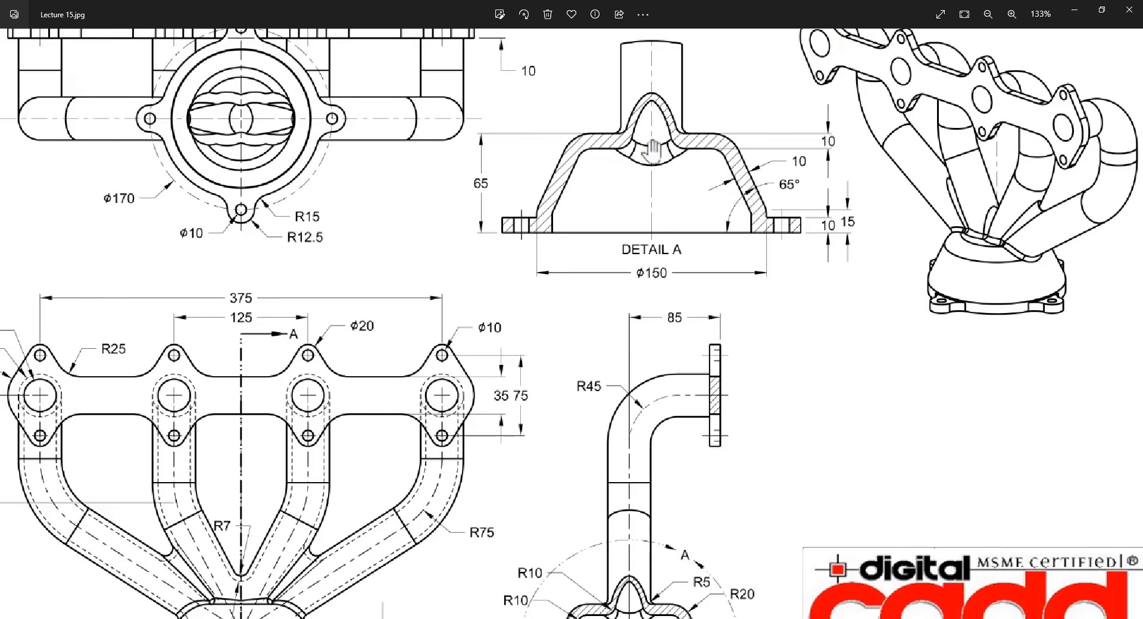
scroll(562, 256, "down", 3)
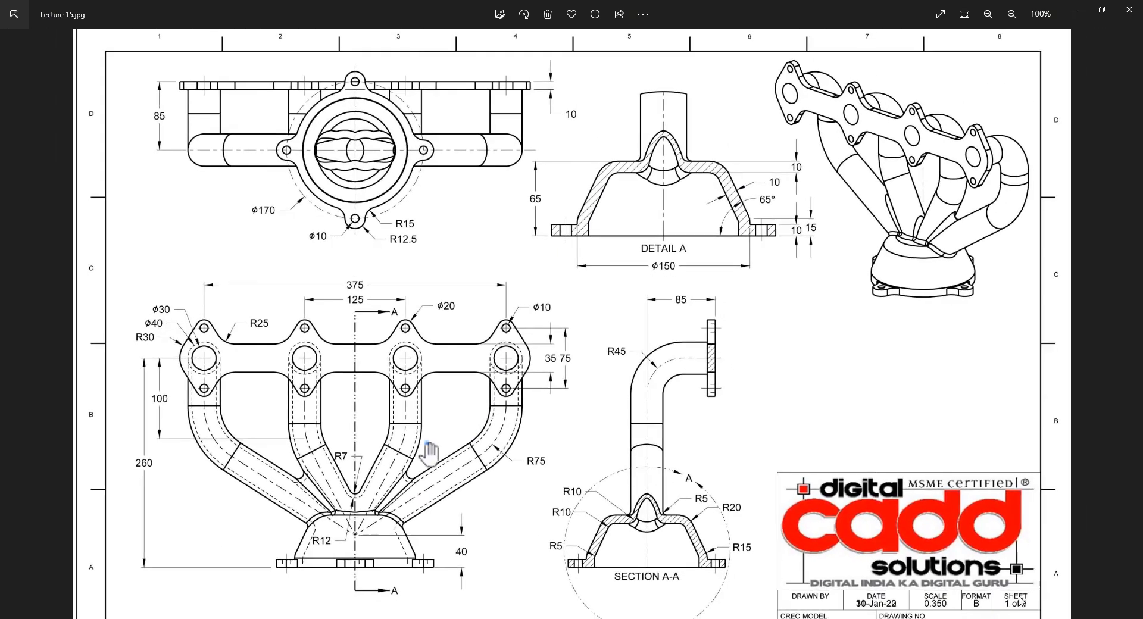
scroll(708, 538, "up", 1)
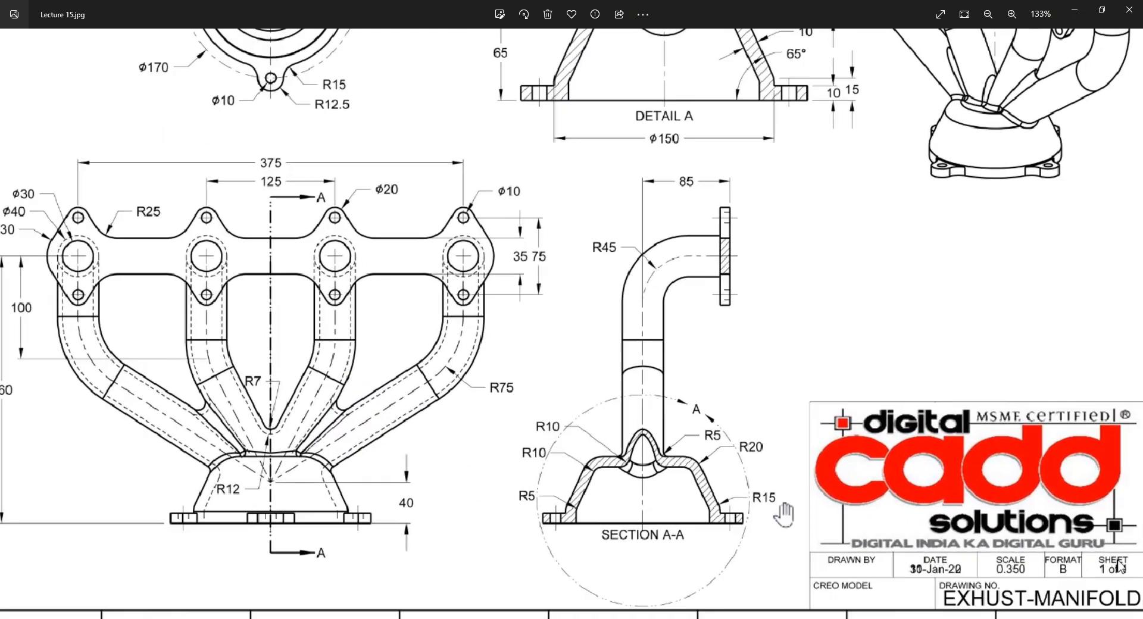
left_click(338, 618)
scroll(658, 419, "down", 2)
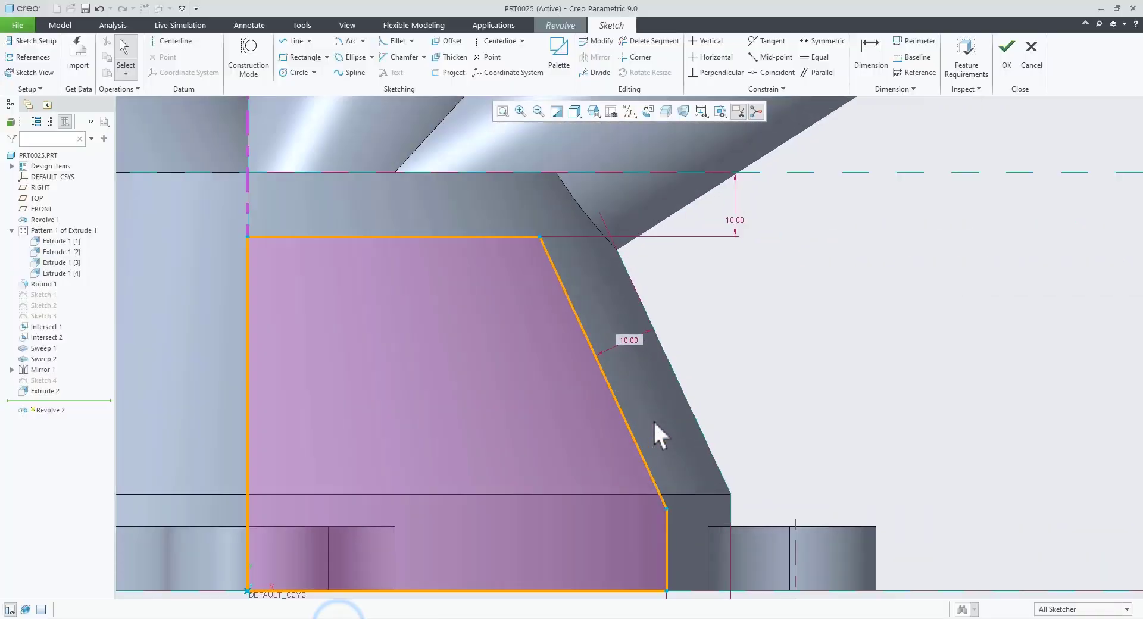
scroll(659, 419, "up", 2)
left_click(1007, 74)
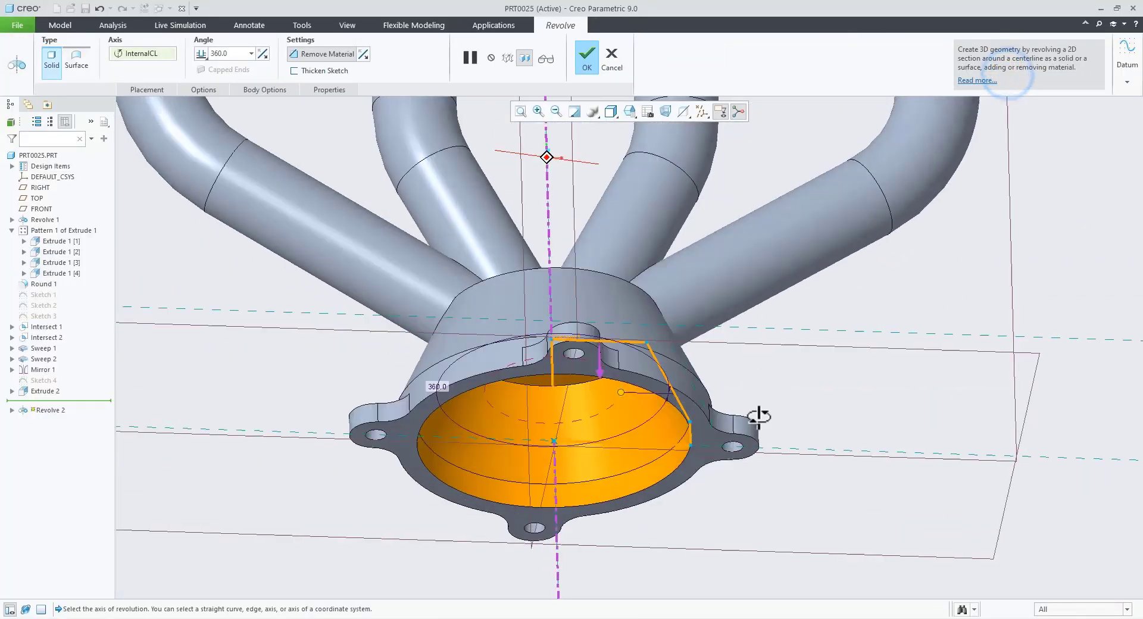
mouse_move(752, 436)
middle_mouse_down()
mouse_move(748, 413)
mouse_move(756, 449)
mouse_move(740, 541)
middle_mouse_up()
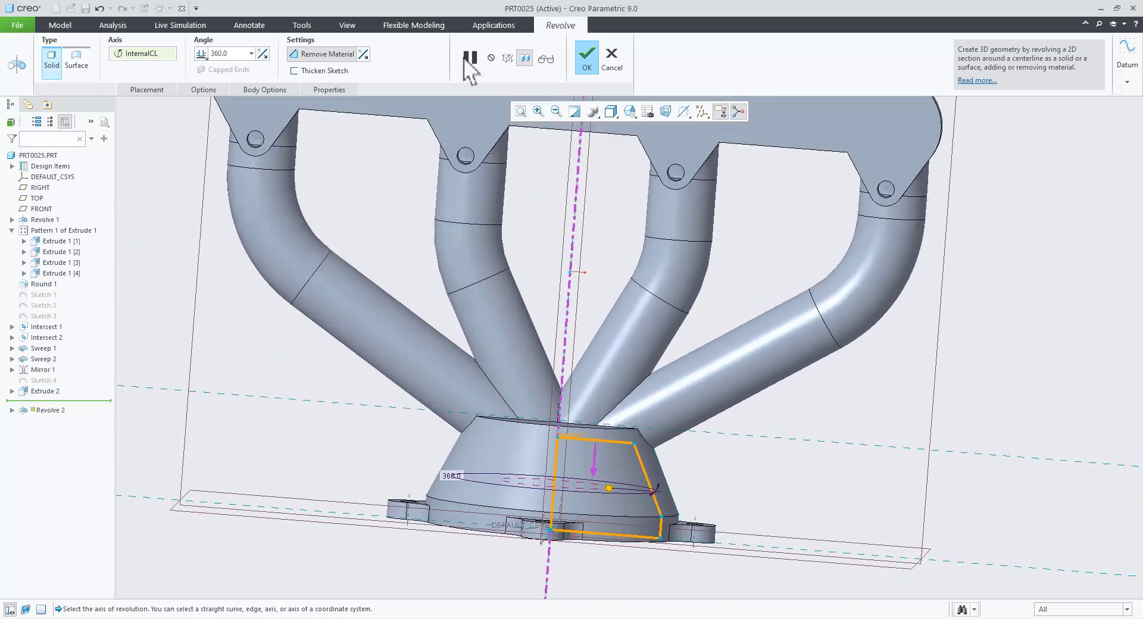
left_click(585, 57)
- Start a Sweep along the Intersect 1 curve of the outermost pipe and open its section sketch
scroll(806, 430, "up", 3)
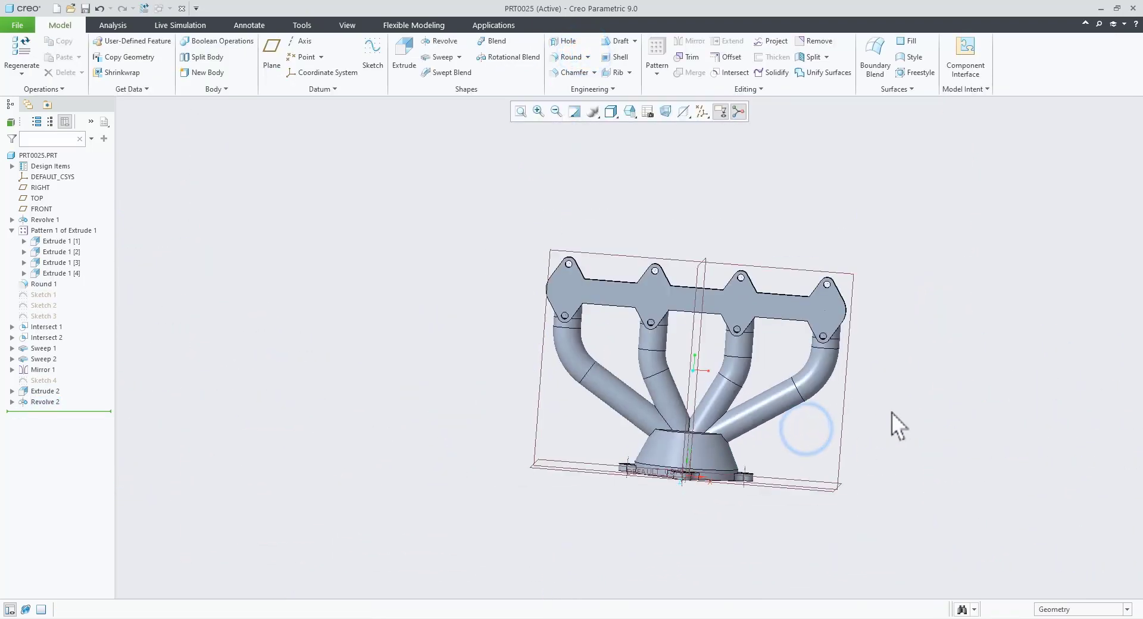
key("ctrl+d")
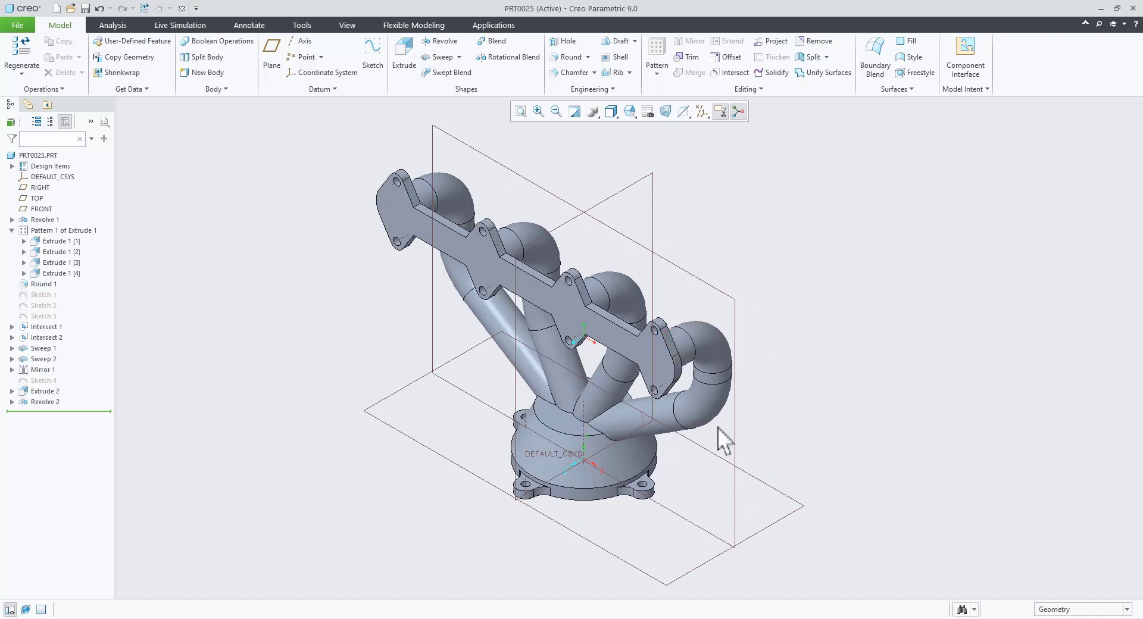
left_click(52, 327)
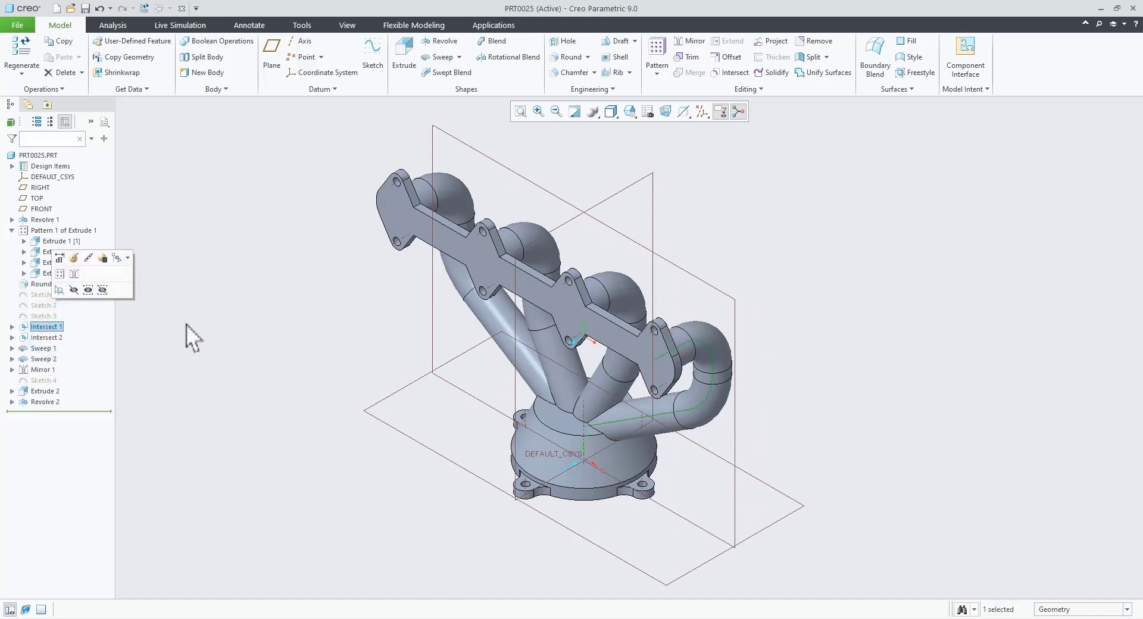
left_click(442, 57)
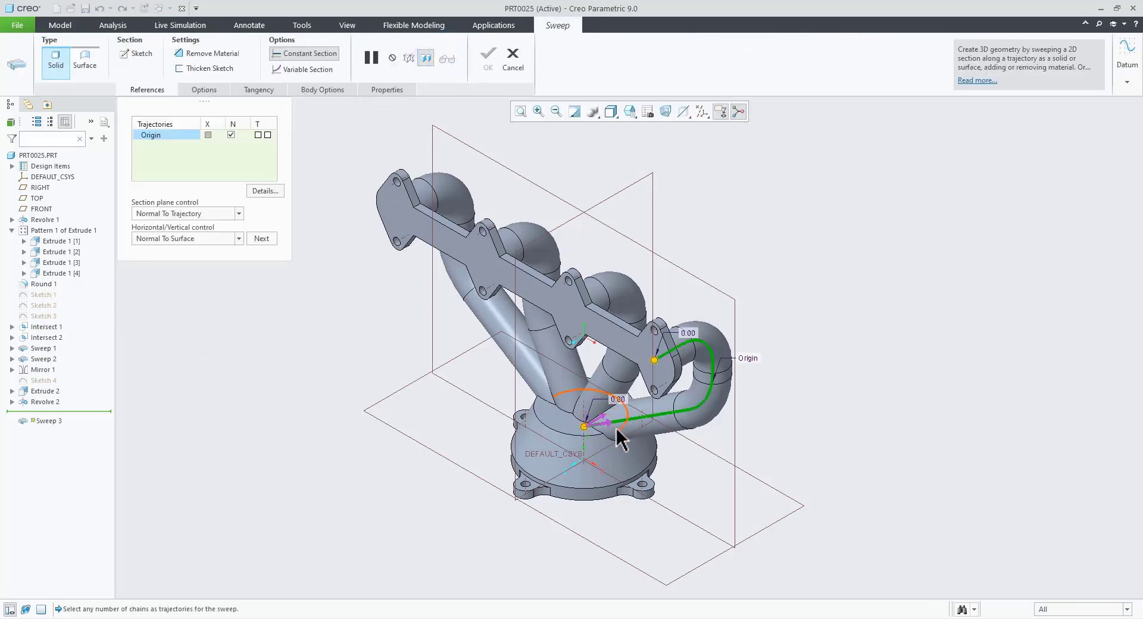
left_click(138, 52)
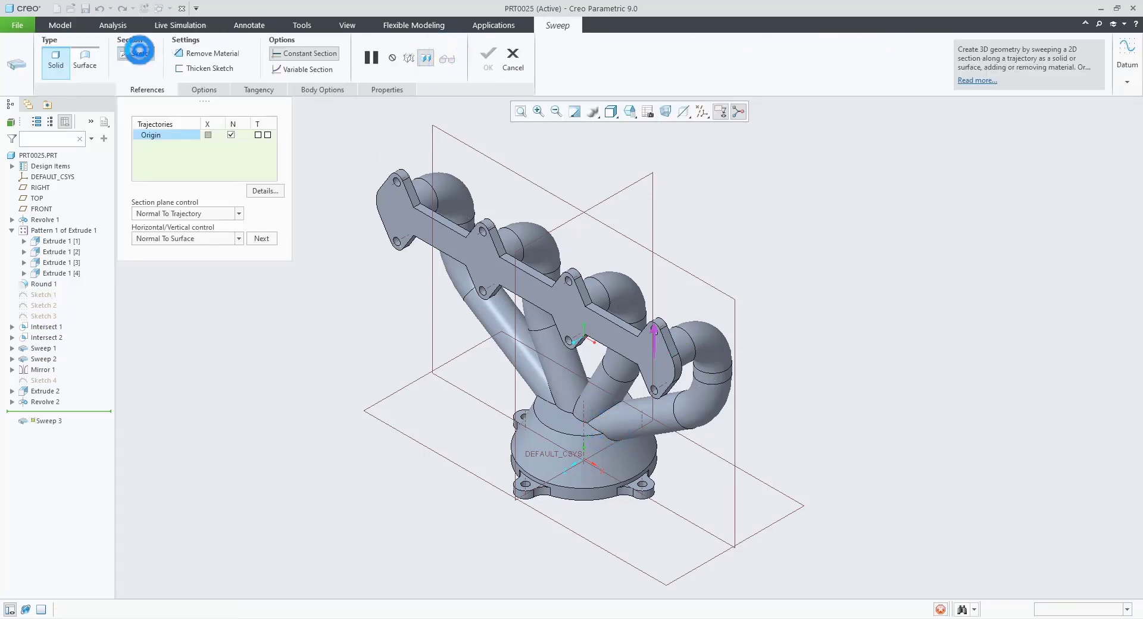
- Sketch a 30 mm diameter circle centred on the trajectory's start point, per the drawing's pipe bore, and accept the section
left_click(310, 617)
scroll(466, 449, "down", 2)
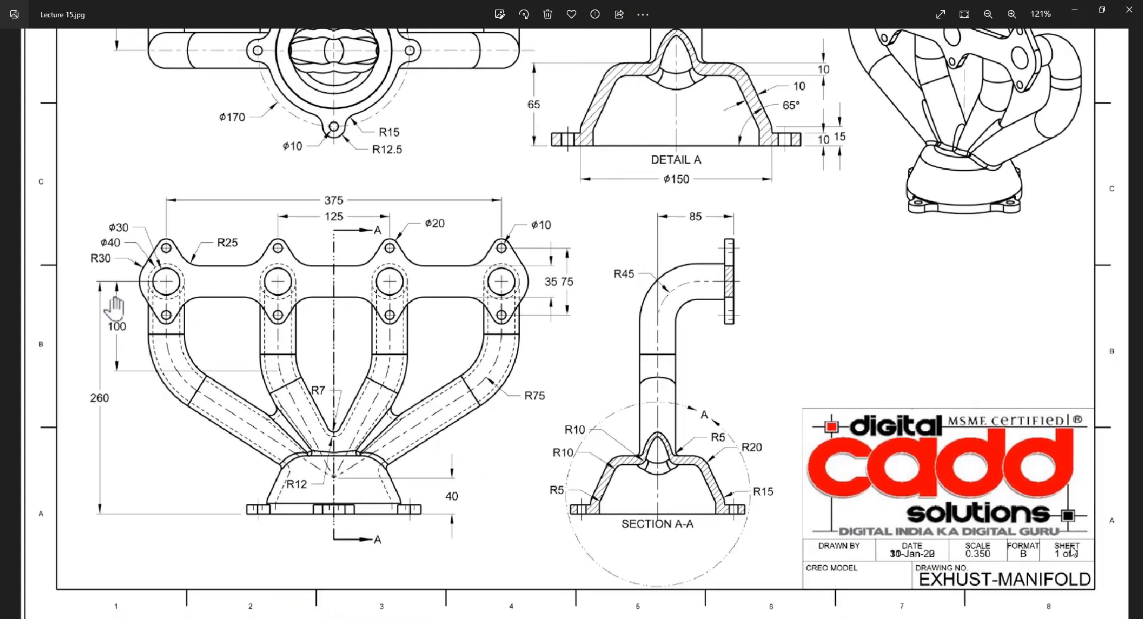
scroll(122, 302, "up", 2)
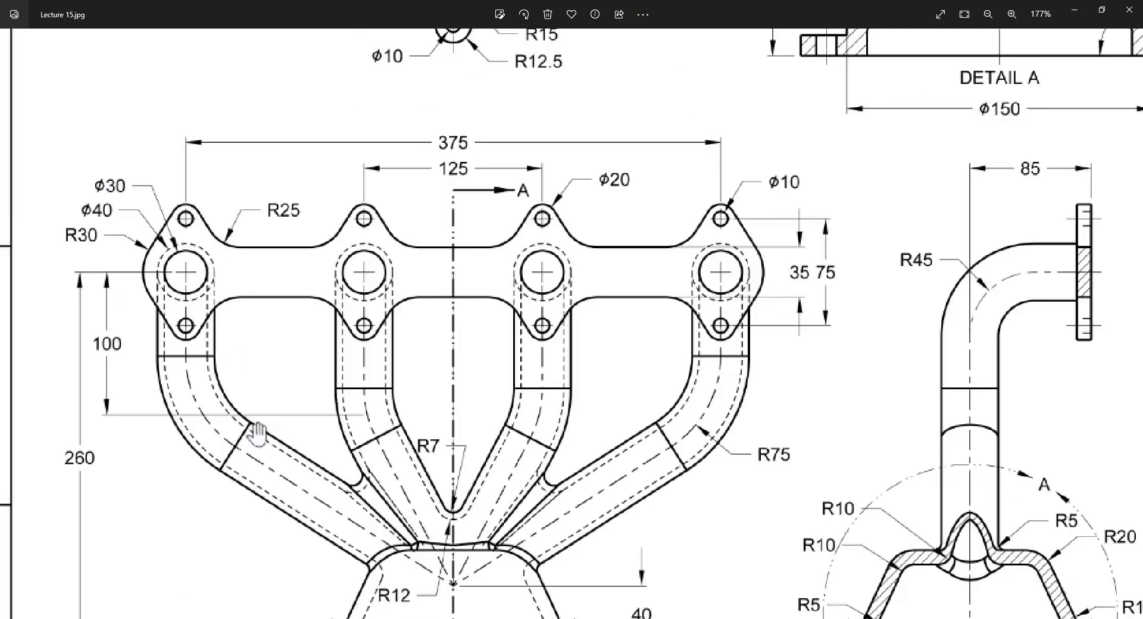
left_click(332, 618)
left_click(289, 73)
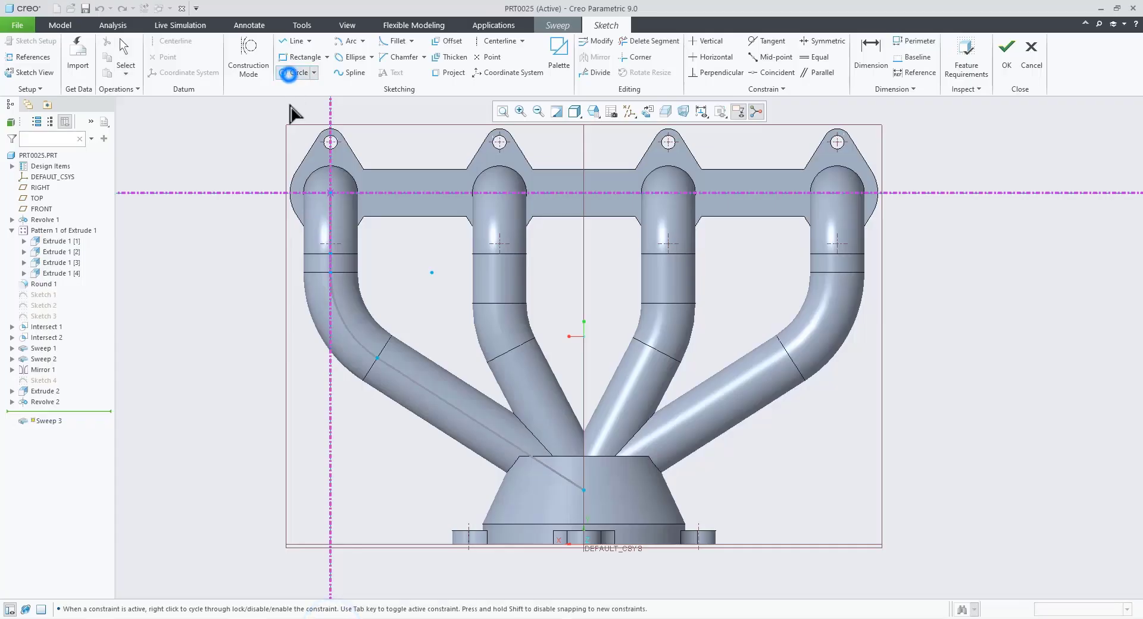
scroll(292, 110, "up", 4)
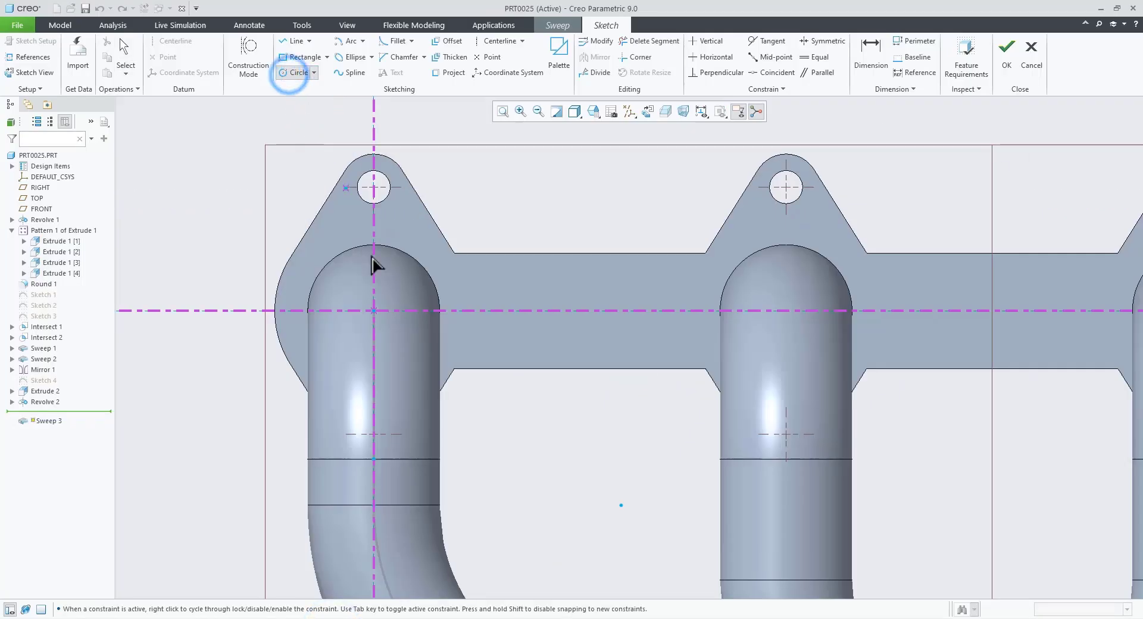
left_click(379, 348)
middle_click(546, 419)
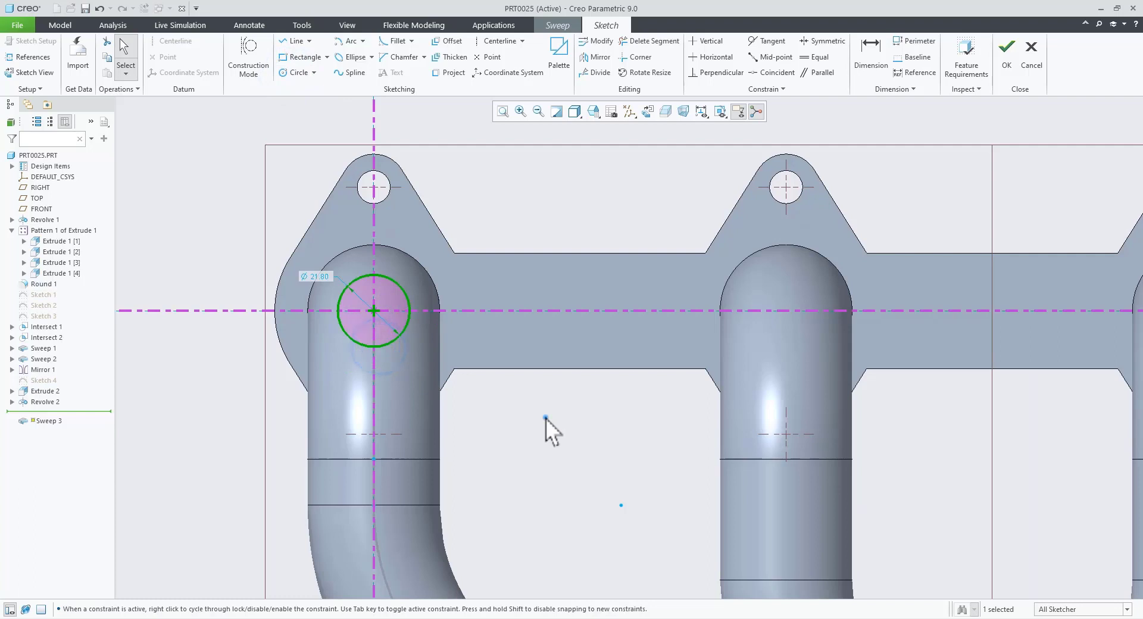
double_click(319, 277)
type("30")
key("Return")
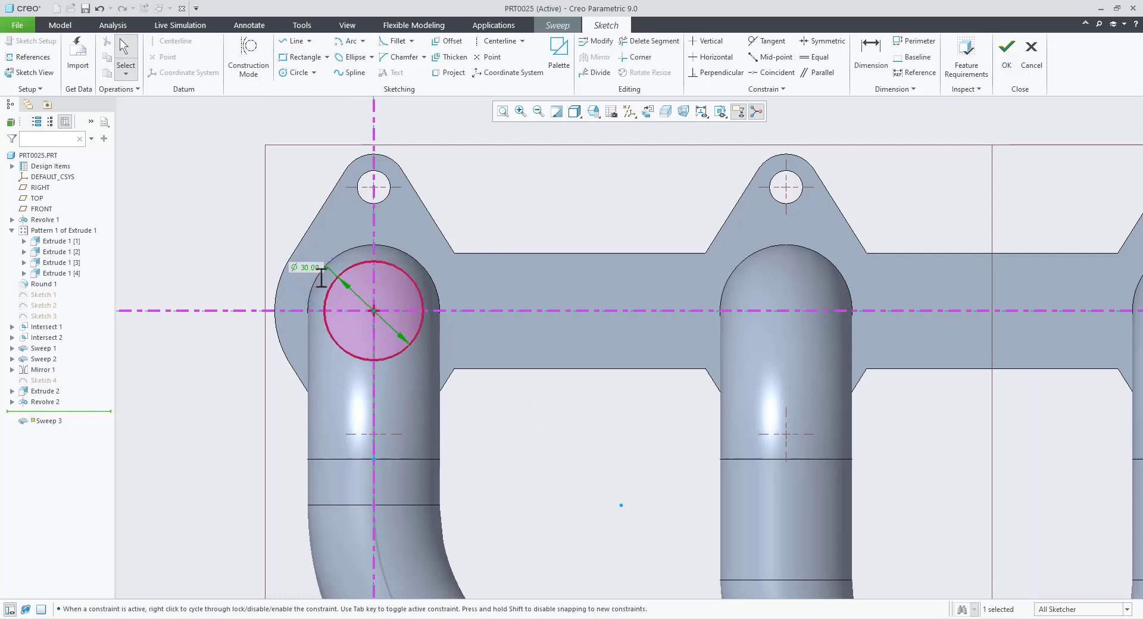
left_click(1007, 60)
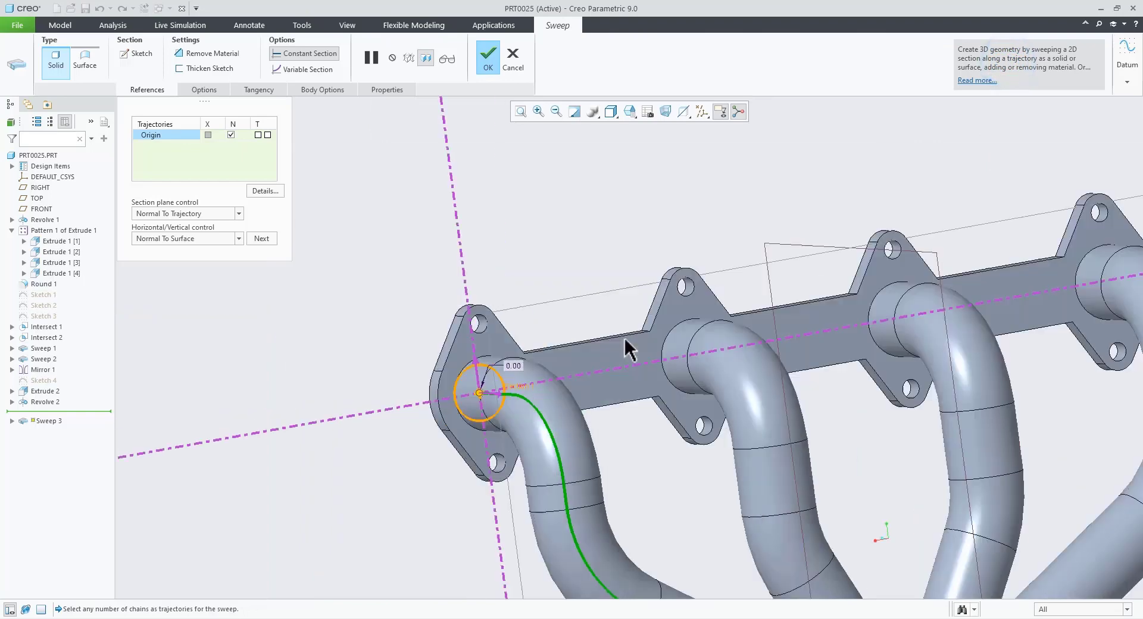
- Set the sweep to remove material and complete the bore through the outermost pipe into the base cavity
mouse_move(624, 335)
middle_mouse_down()
mouse_move(714, 490)
mouse_move(770, 375)
mouse_move(634, 344)
middle_mouse_up()
scroll(634, 344, "up", 2)
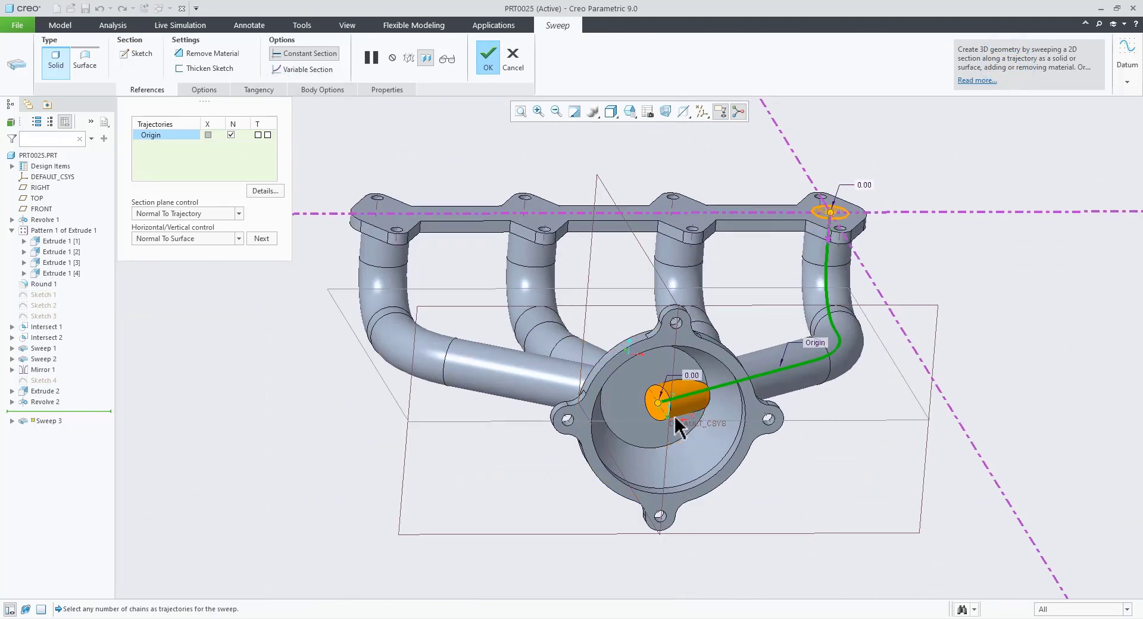
left_click(231, 56)
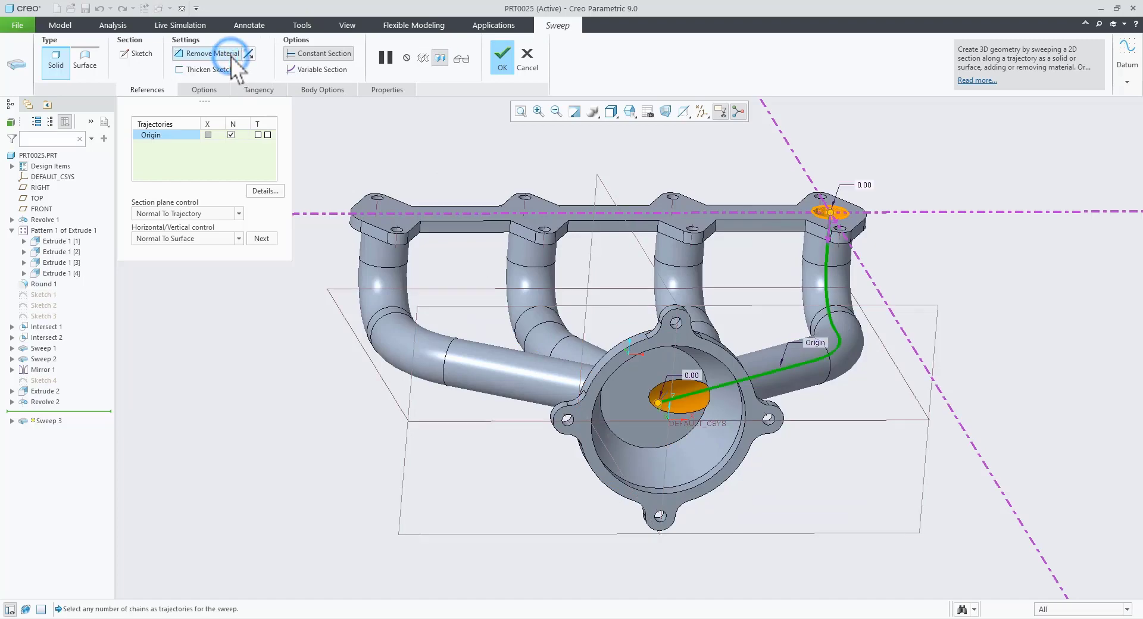
mouse_move(734, 454)
middle_mouse_down()
mouse_move(767, 424)
mouse_move(716, 448)
middle_mouse_up()
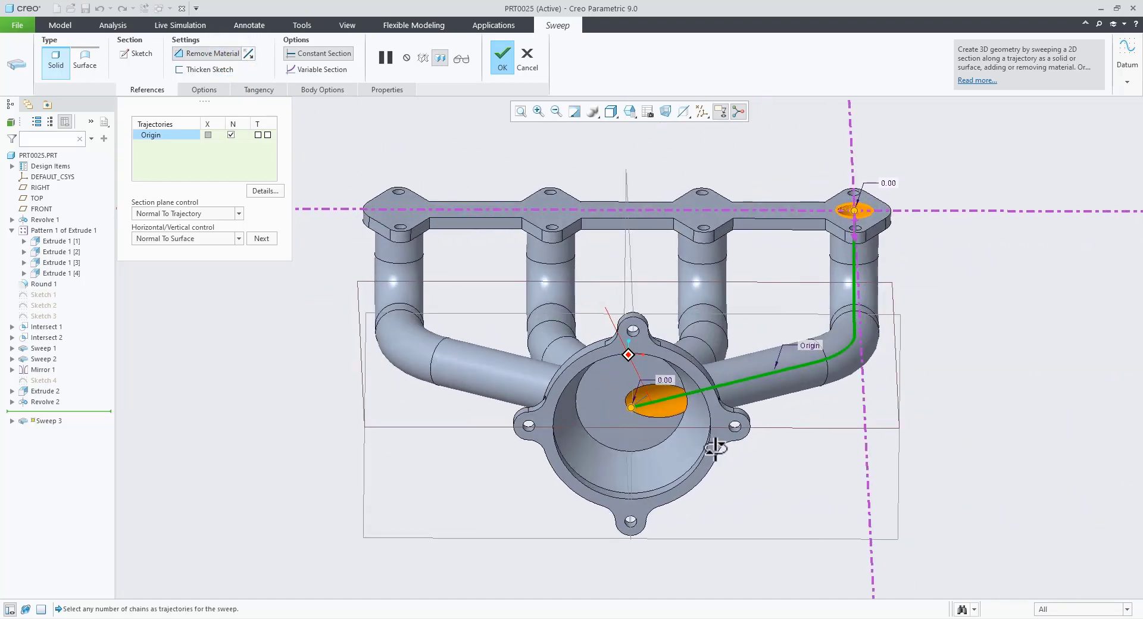
left_click(502, 58)
- Start a Sweep along the Intersect 2 curve of the inner pipe and open its section sketch
scroll(938, 412, "down", 3)
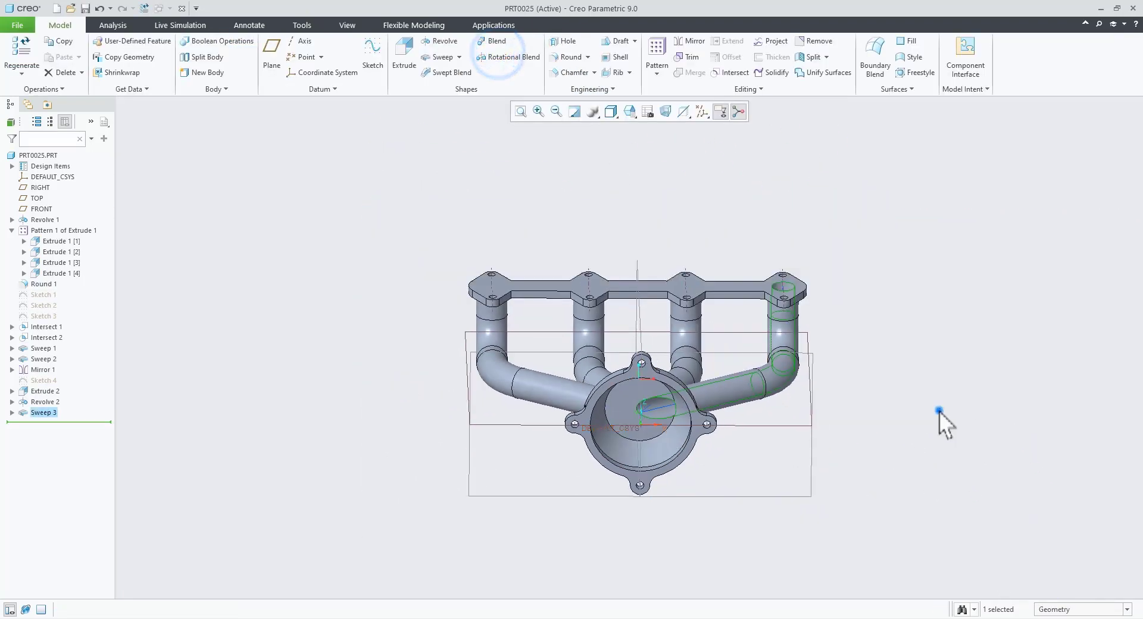
mouse_move(938, 412)
middle_mouse_down()
mouse_move(905, 438)
mouse_move(881, 485)
mouse_move(773, 507)
middle_mouse_up()
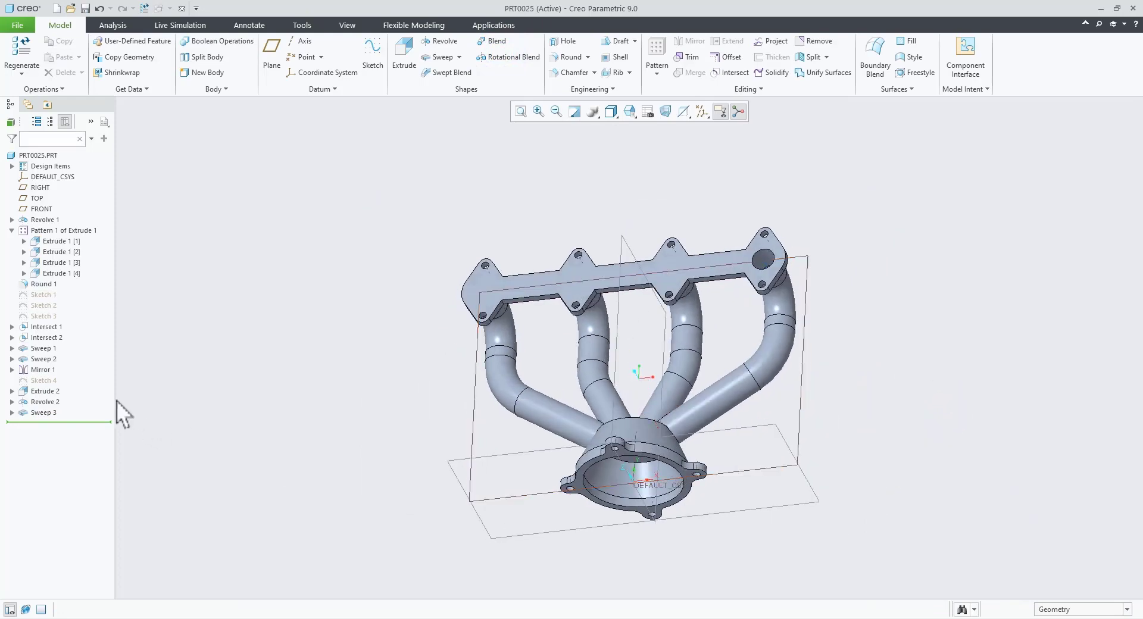
left_click(54, 338)
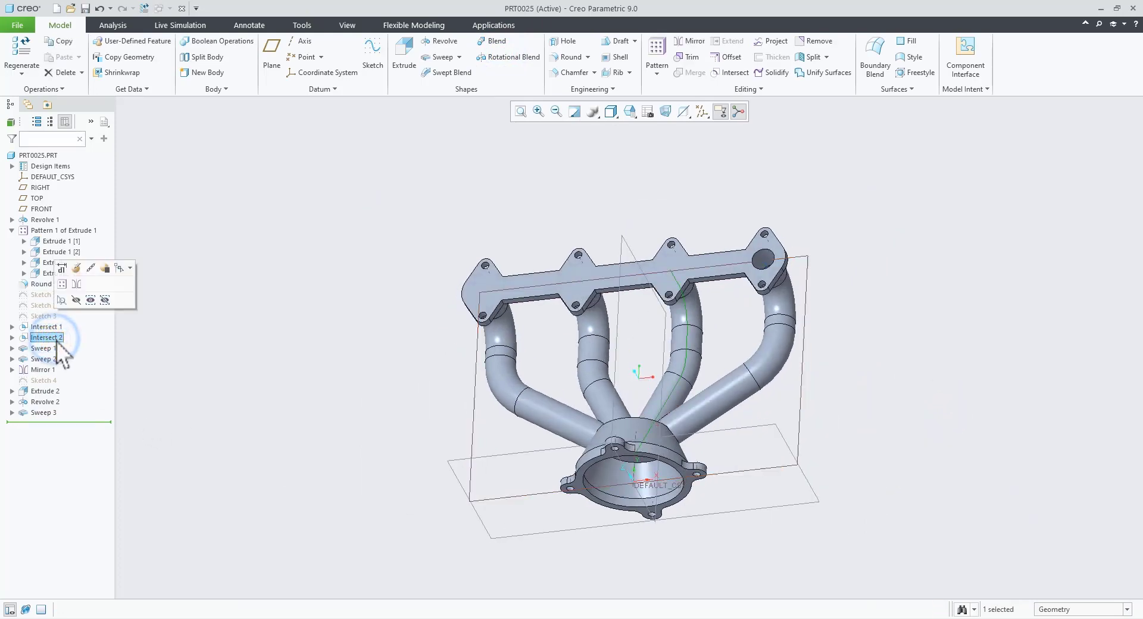
left_click(442, 57)
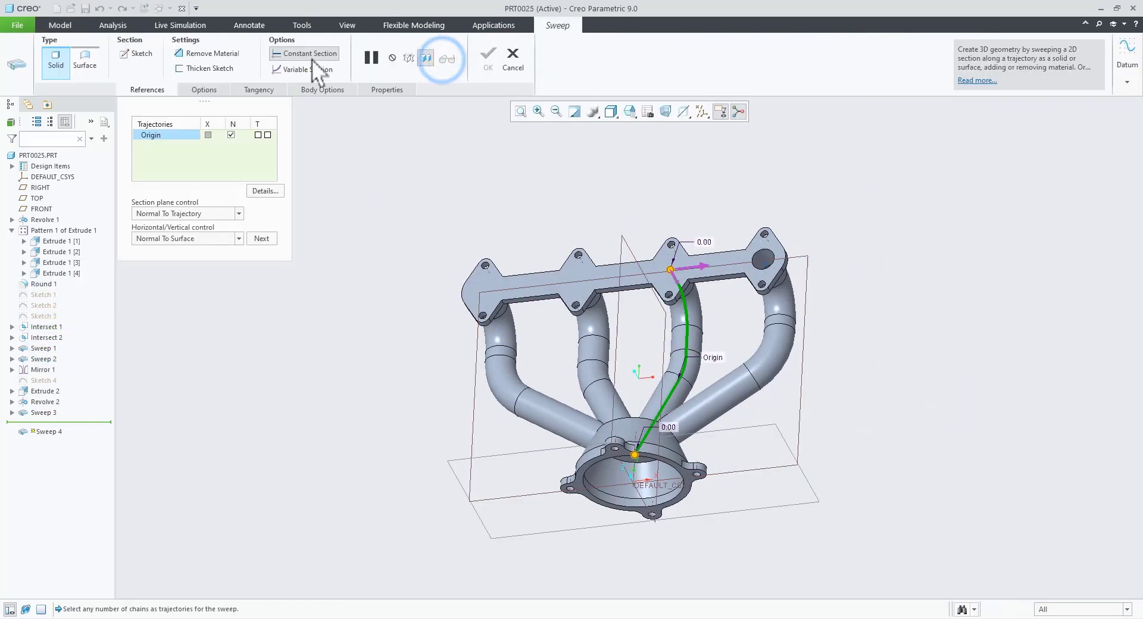
left_click(141, 53)
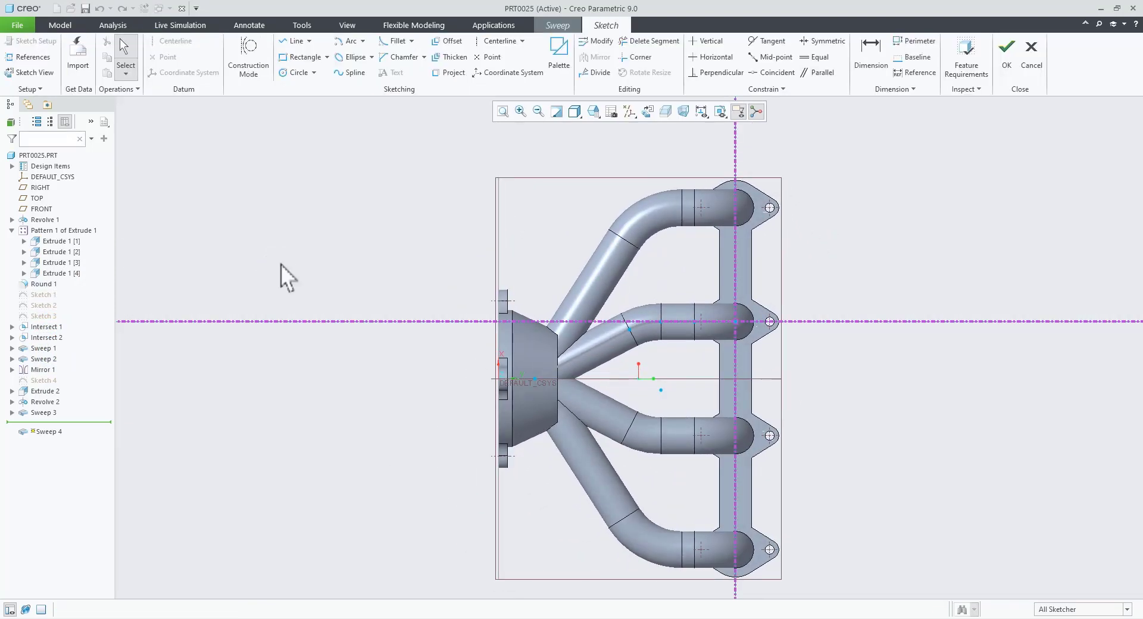
- Sketch a 30 mm diameter circle centred on the inner pipe's trajectory start point and accept the section
left_click(298, 72)
scroll(744, 340, "up", 6)
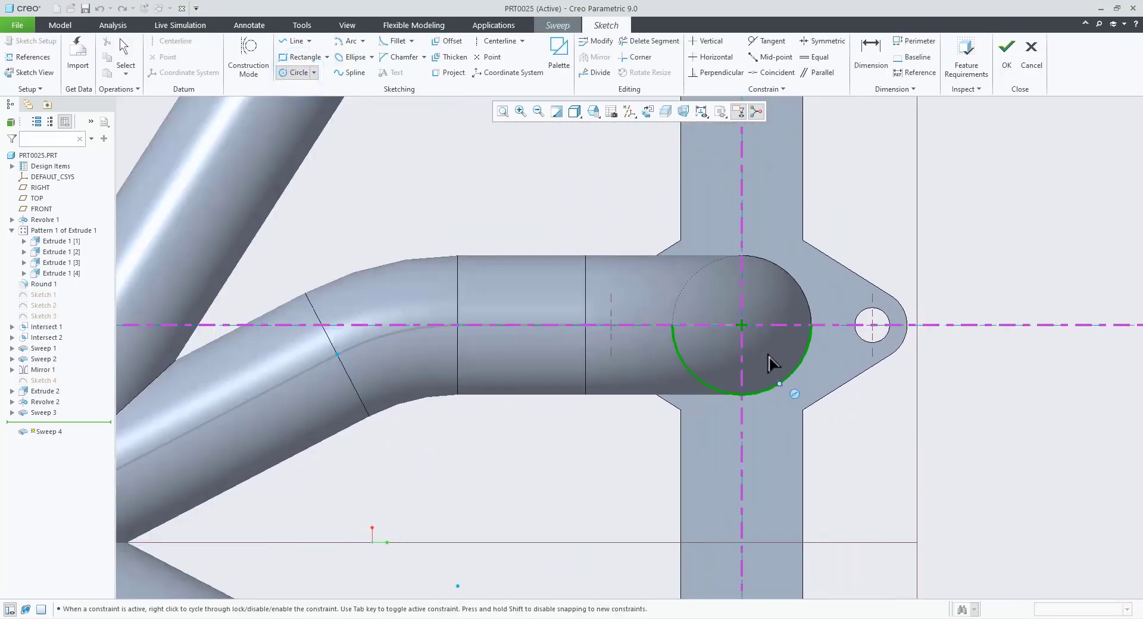
left_click(744, 356)
left_click(753, 376)
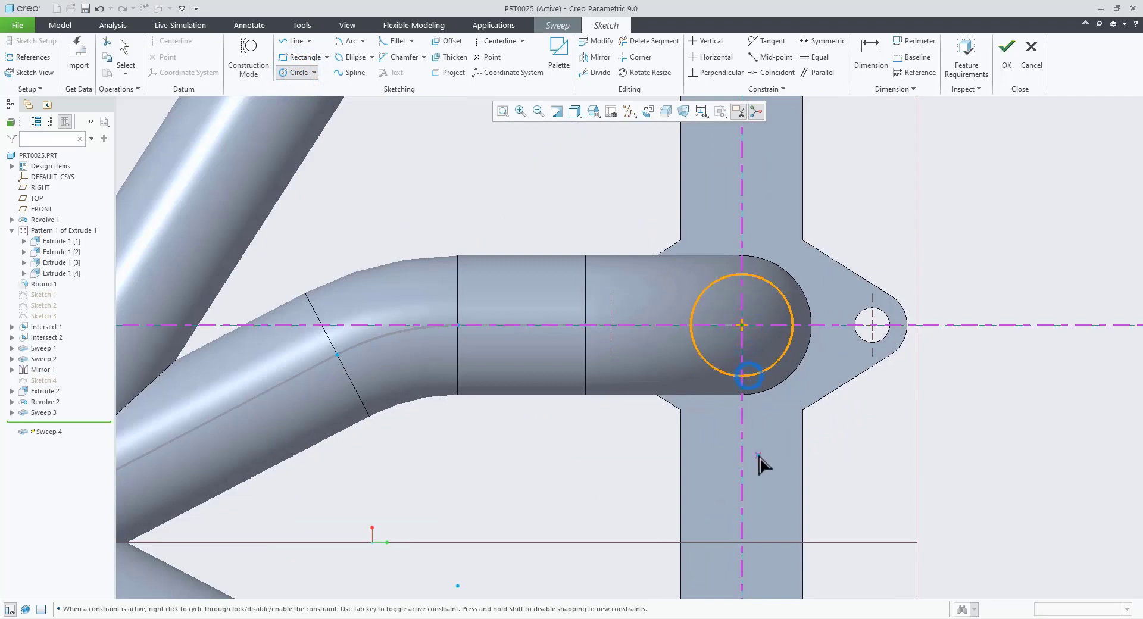
middle_click(1014, 454)
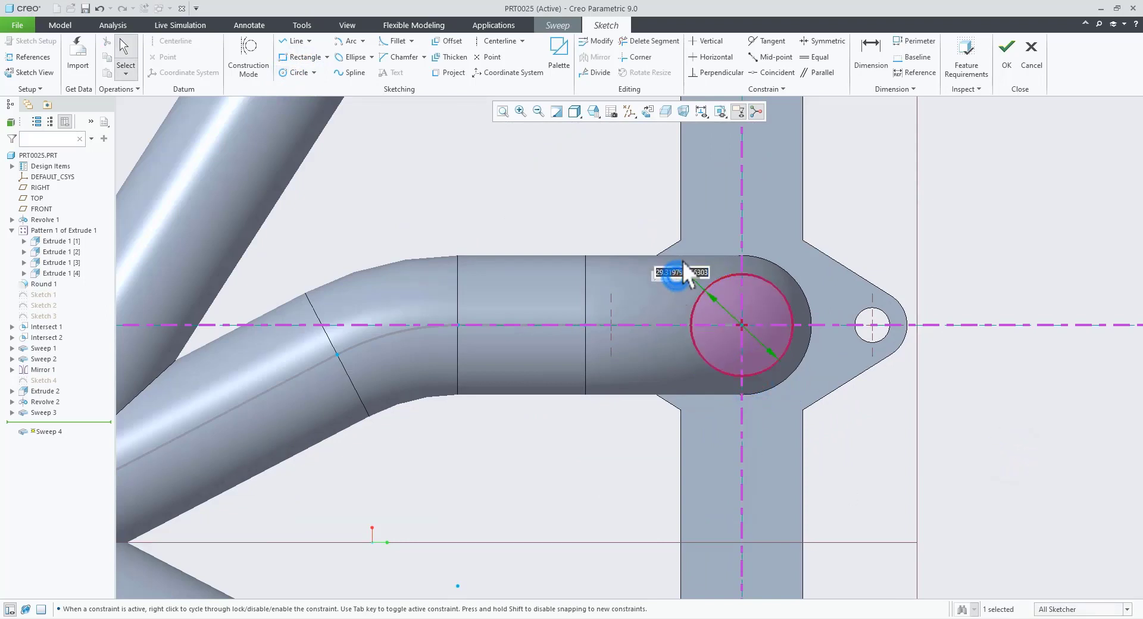
double_click(672, 276)
type("30")
key("Return")
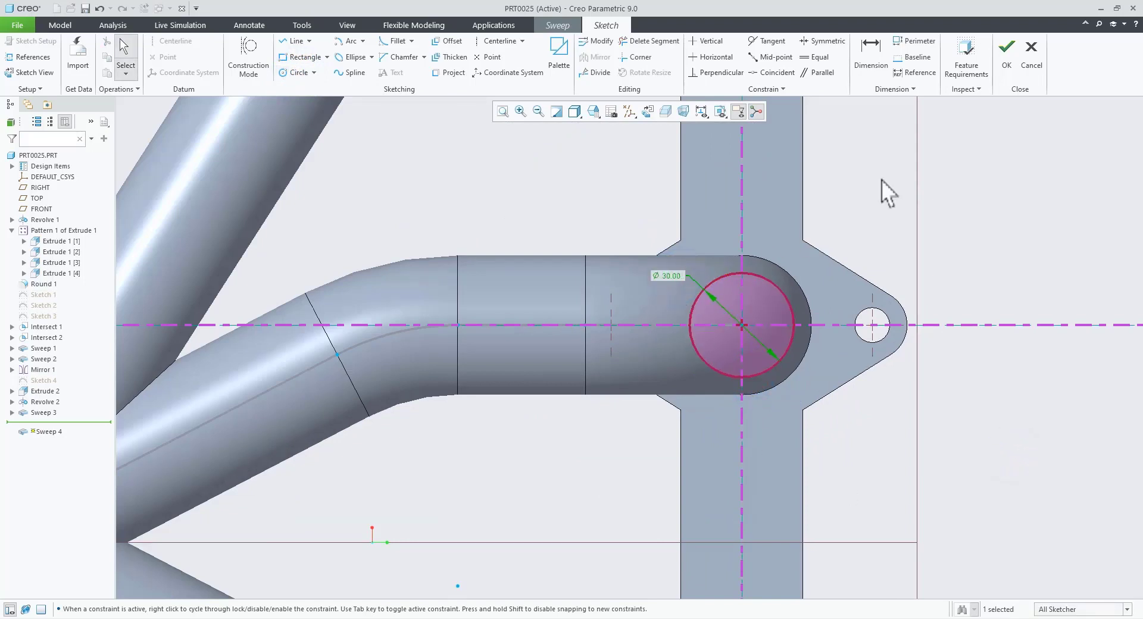
left_click(1005, 47)
- Set the sweep to remove material and complete the bore through the inner pipe into the base cavity
middle_click_drag(605, 339, 678, 372)
left_click(224, 53)
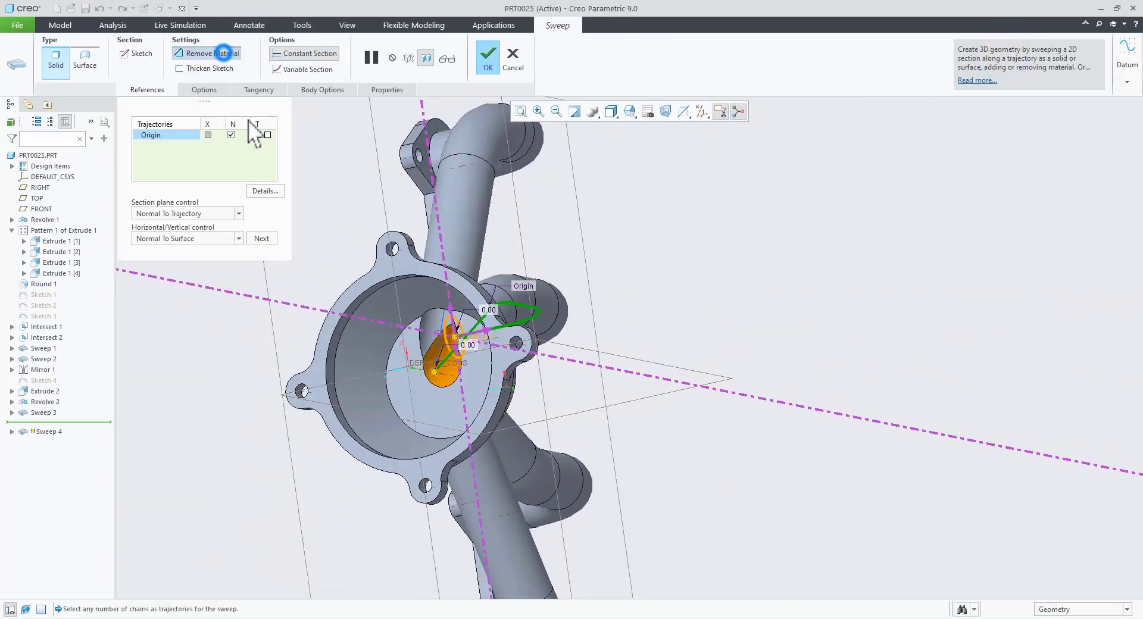
middle_click_drag(565, 381, 585, 398)
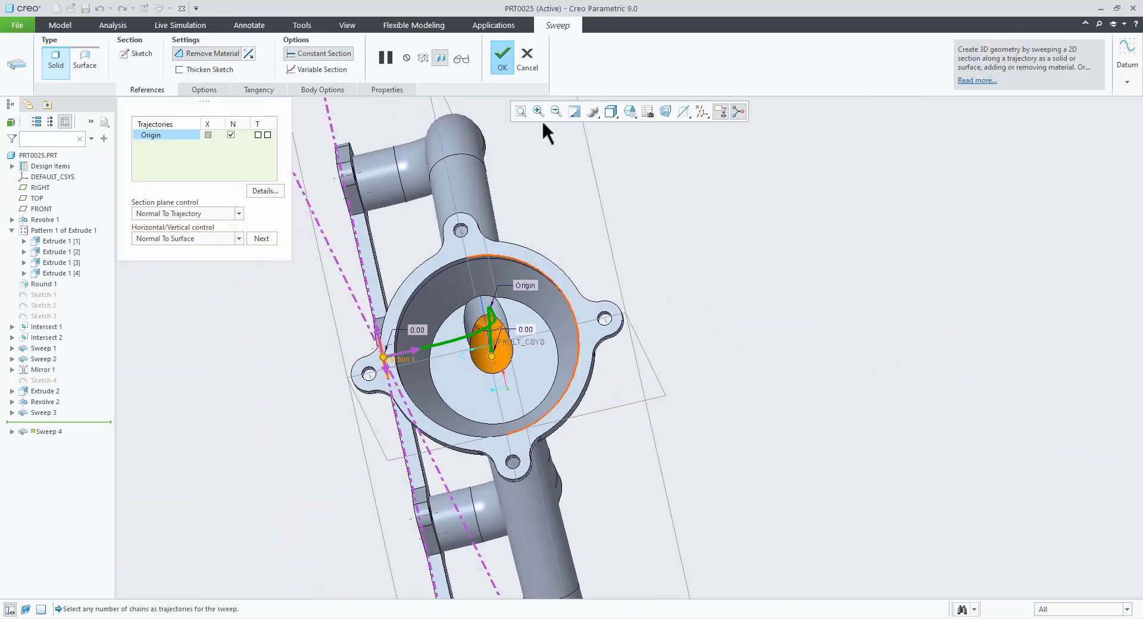
left_click(505, 52)
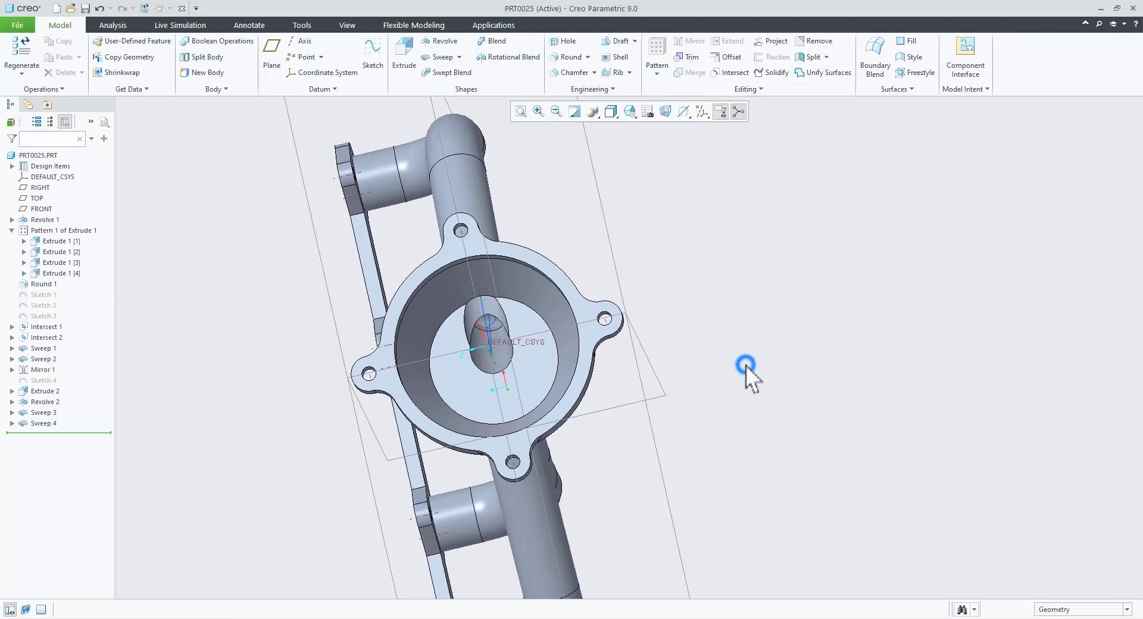
- Mirror the two swept cuts, Sweep 3 and Sweep 4, about the RIGHT datum plane to bore the other two pipes
key("ctrl+d")
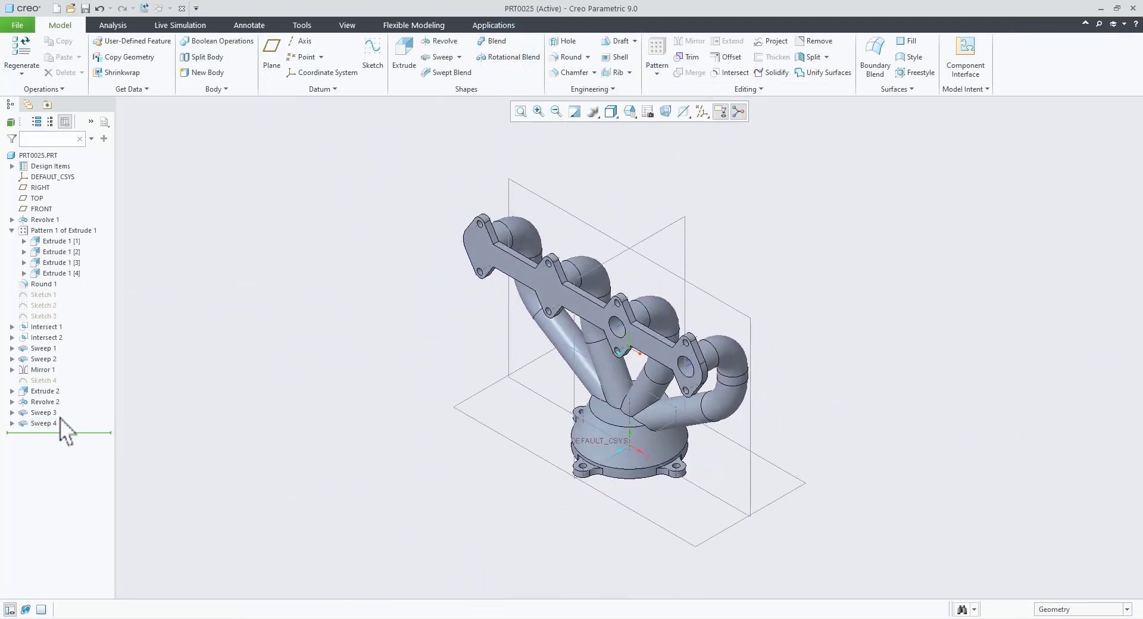
left_click(52, 414)
left_click(44, 425, "ctrl")
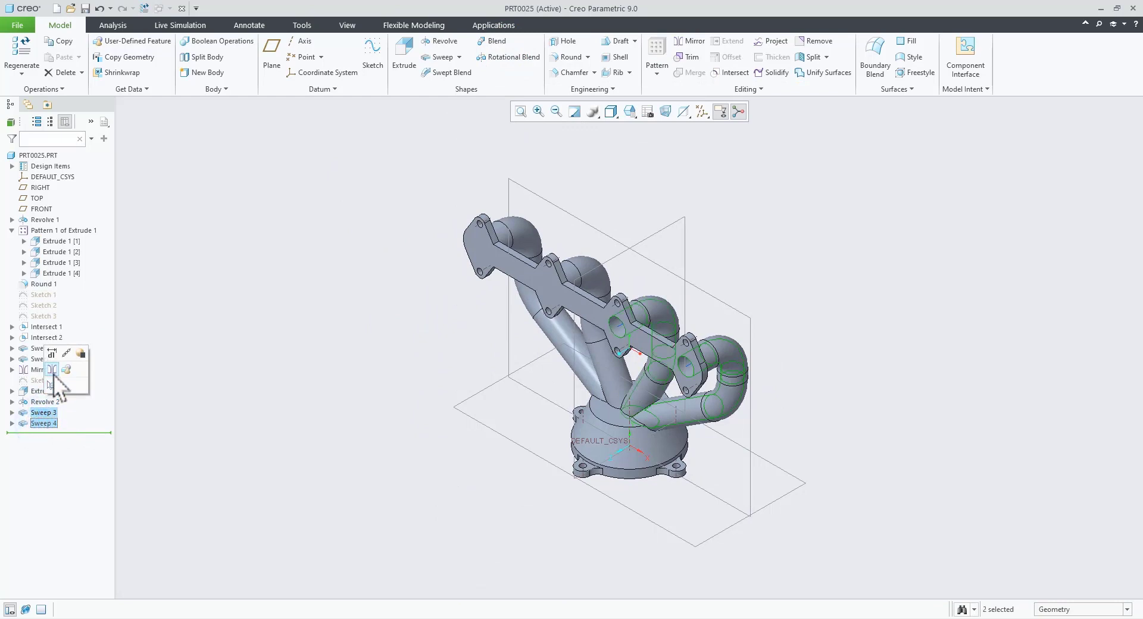
left_click(695, 40)
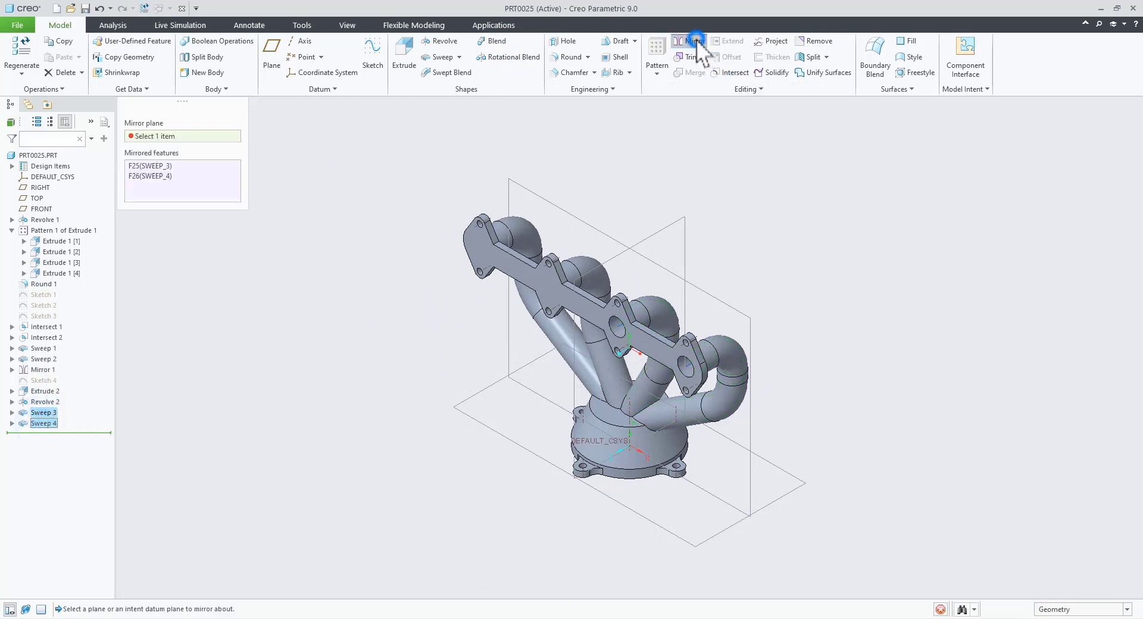
left_click(659, 226)
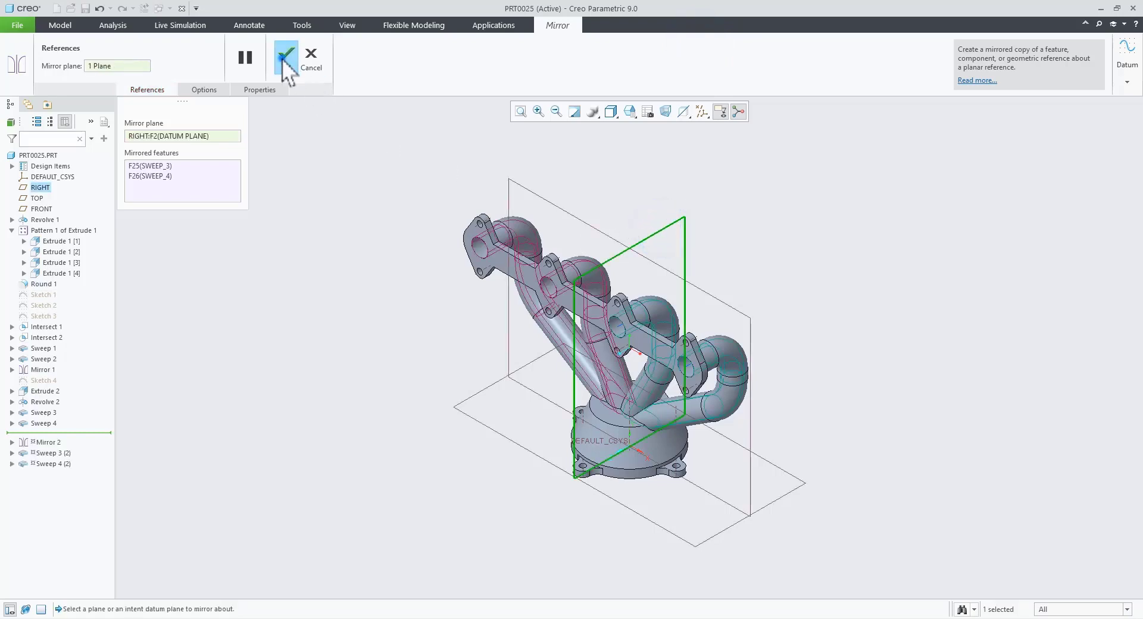
left_click(286, 58)
- Inspect the bored pipes from both ends and check the round radii in Section A-A of the reference drawing
middle_click_drag(818, 316, 834, 296)
scroll(672, 411, "up", 3)
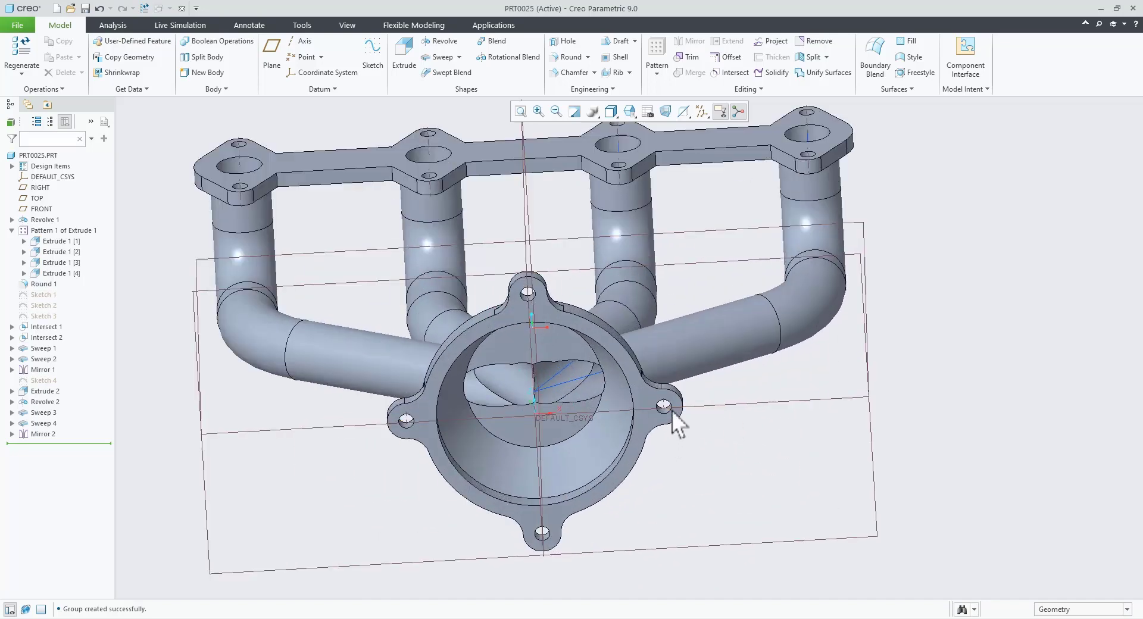
middle_click_drag(678, 415, 676, 519)
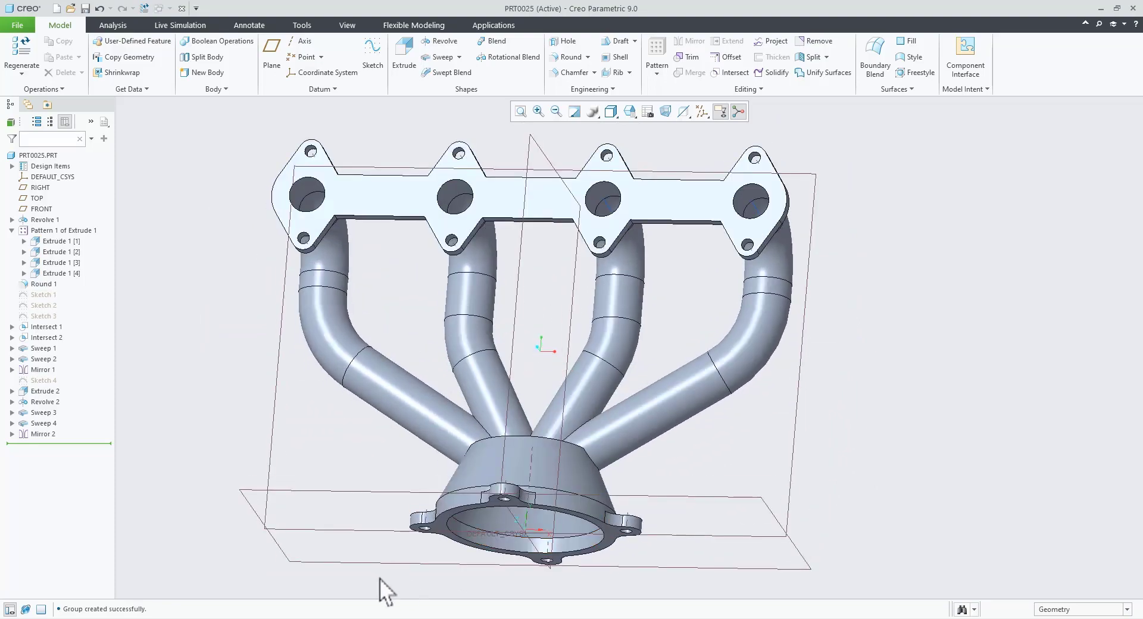
key("alt+Tab")
scroll(566, 421, "down", 5)
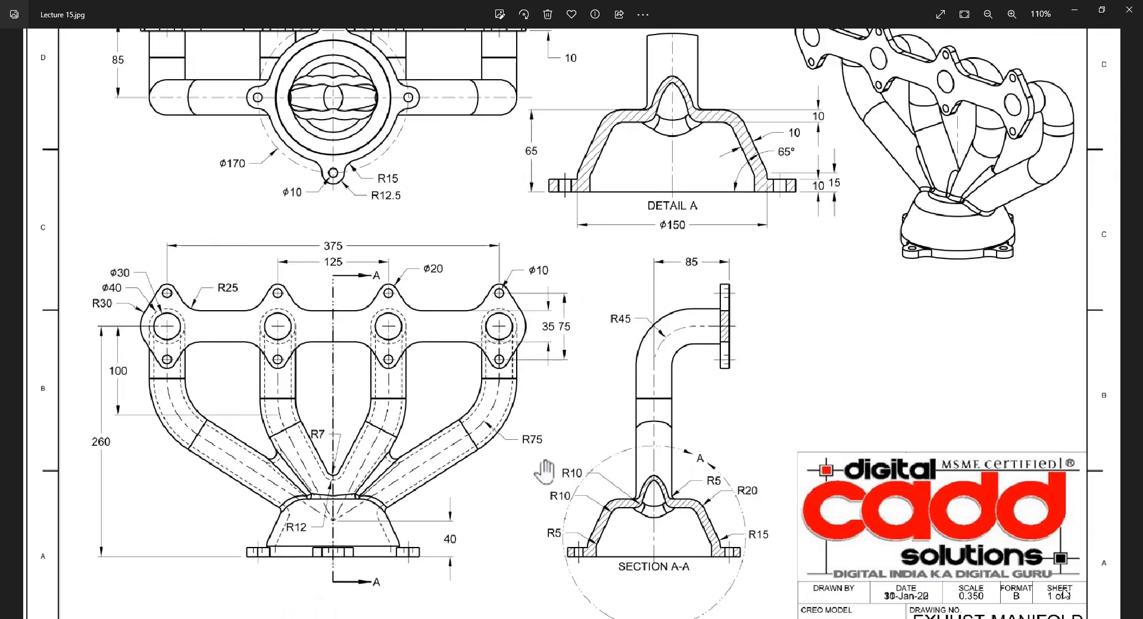
scroll(776, 434, "up", 3)
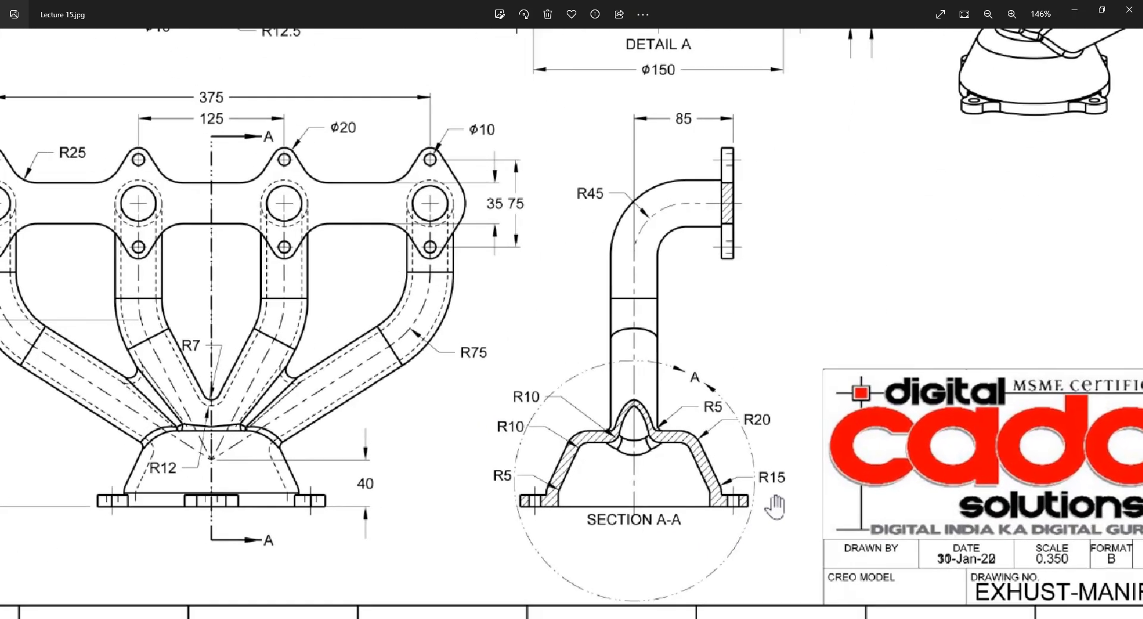
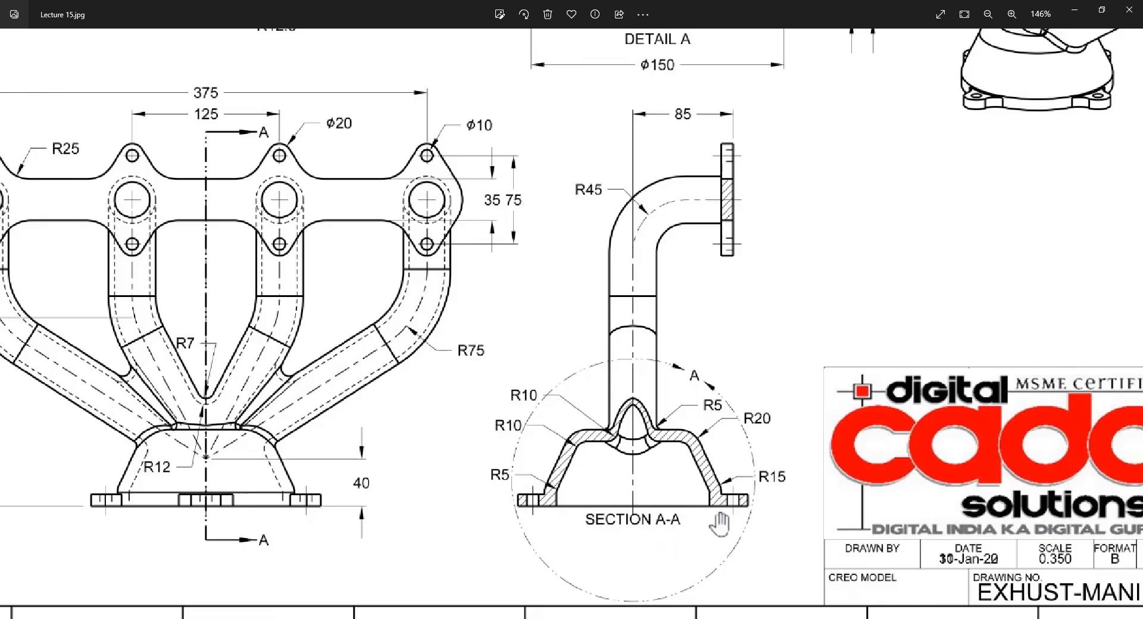
scroll(687, 470, "down", 5)
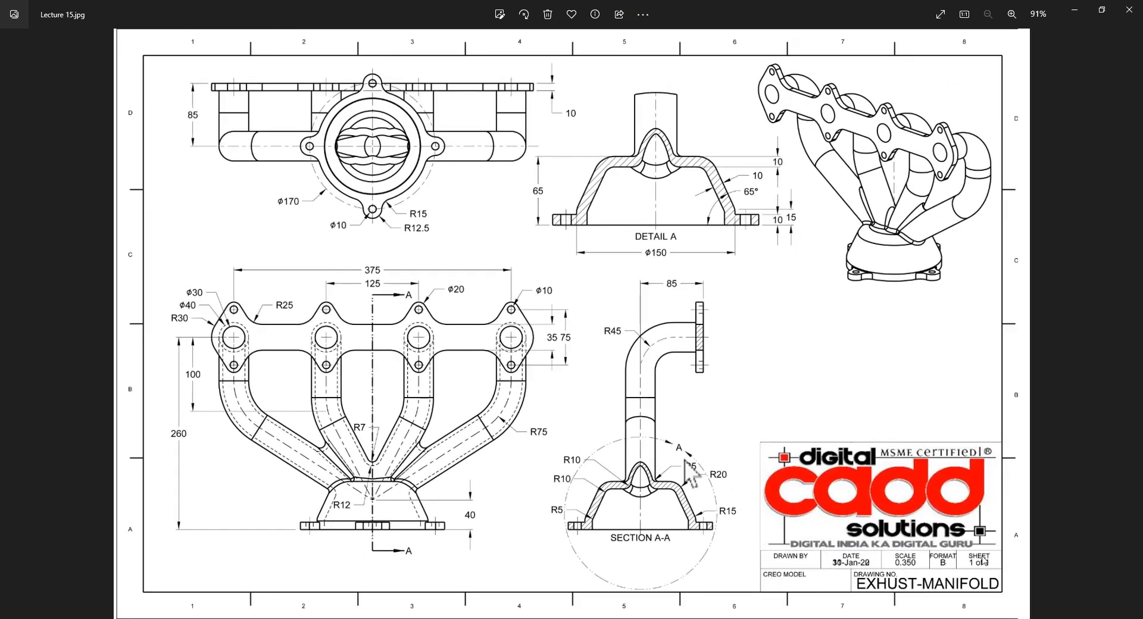
scroll(726, 189, "up", 3)
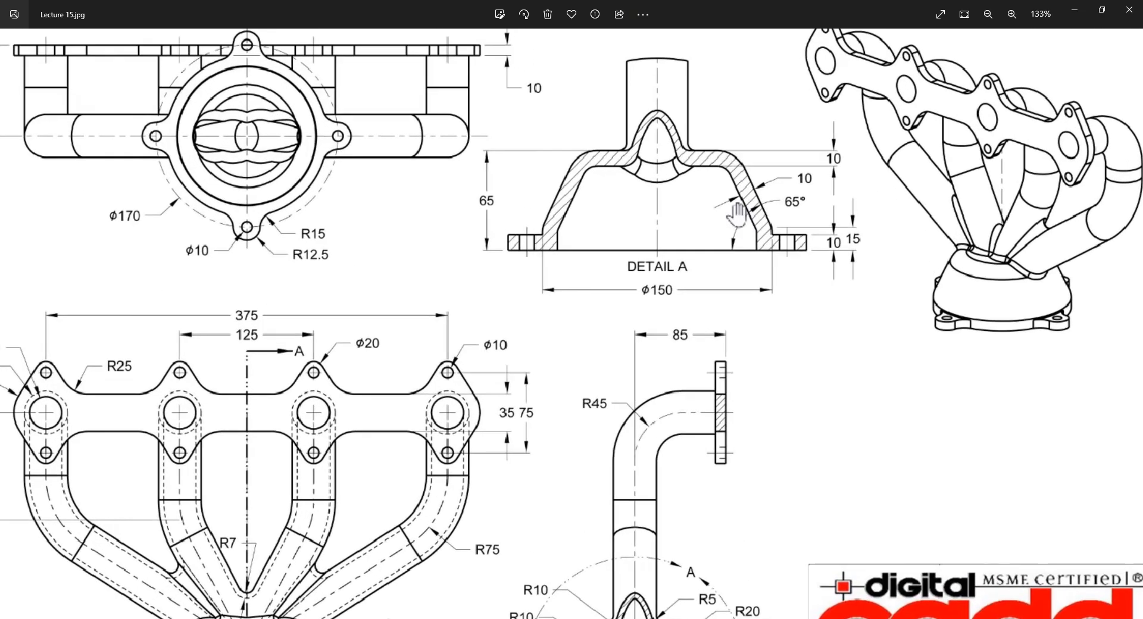
left_click_drag(646, 506, 635, 278)
scroll(696, 479, "up", 4)
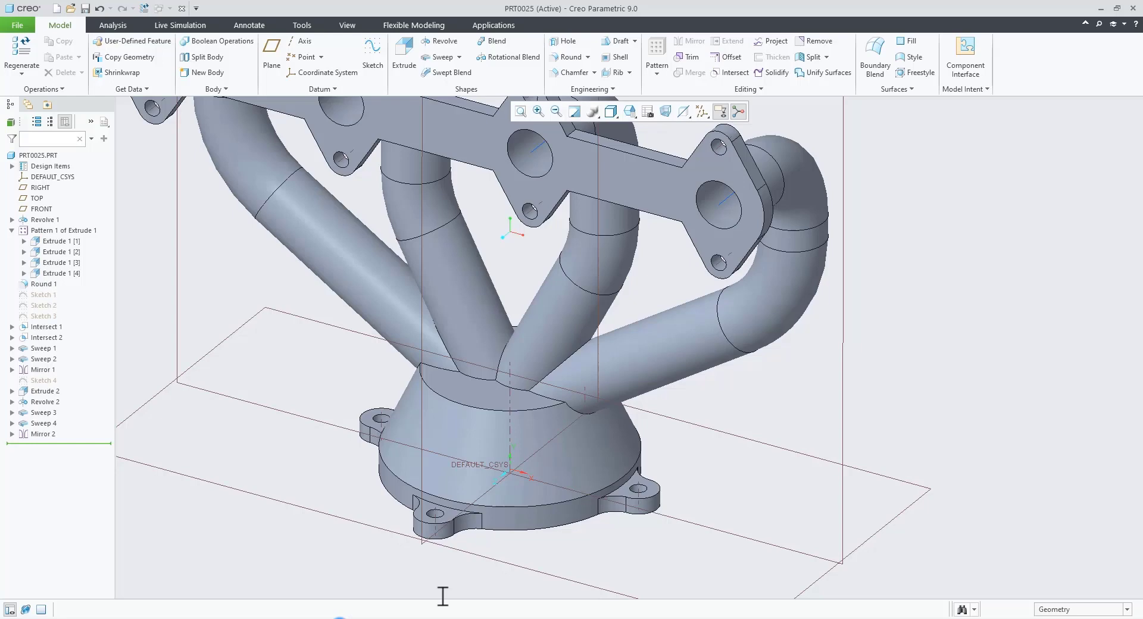
- Start a Round on the front top edge of the conical base and set its radius to 20 mm
scroll(620, 424, "up", 3)
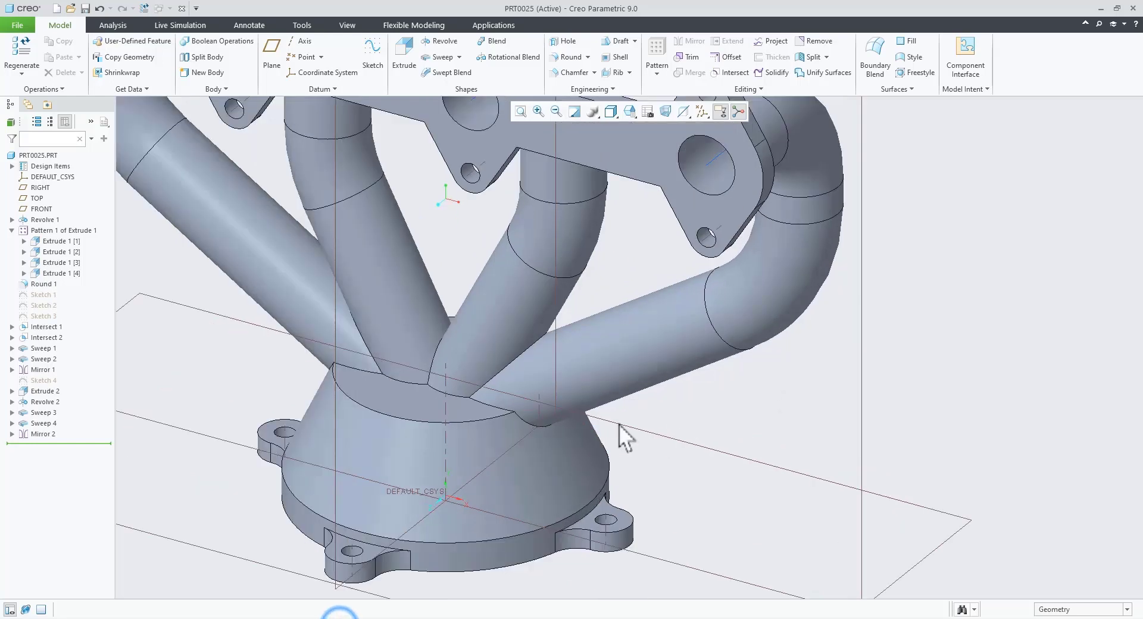
left_click(498, 415)
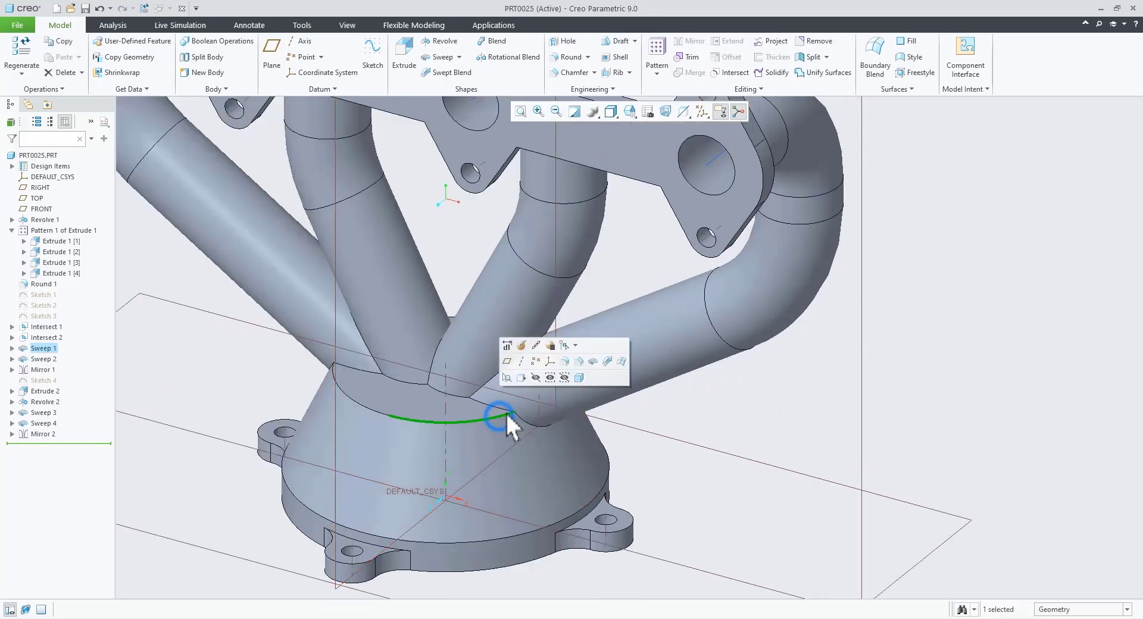
left_click(560, 360)
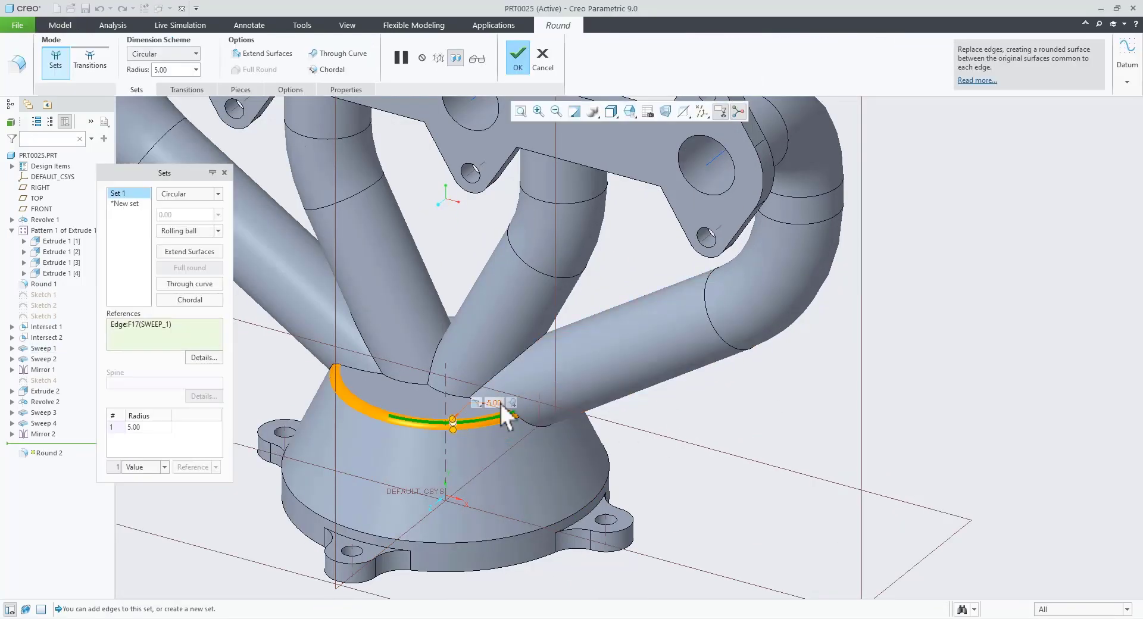
double_click(499, 400)
type("20")
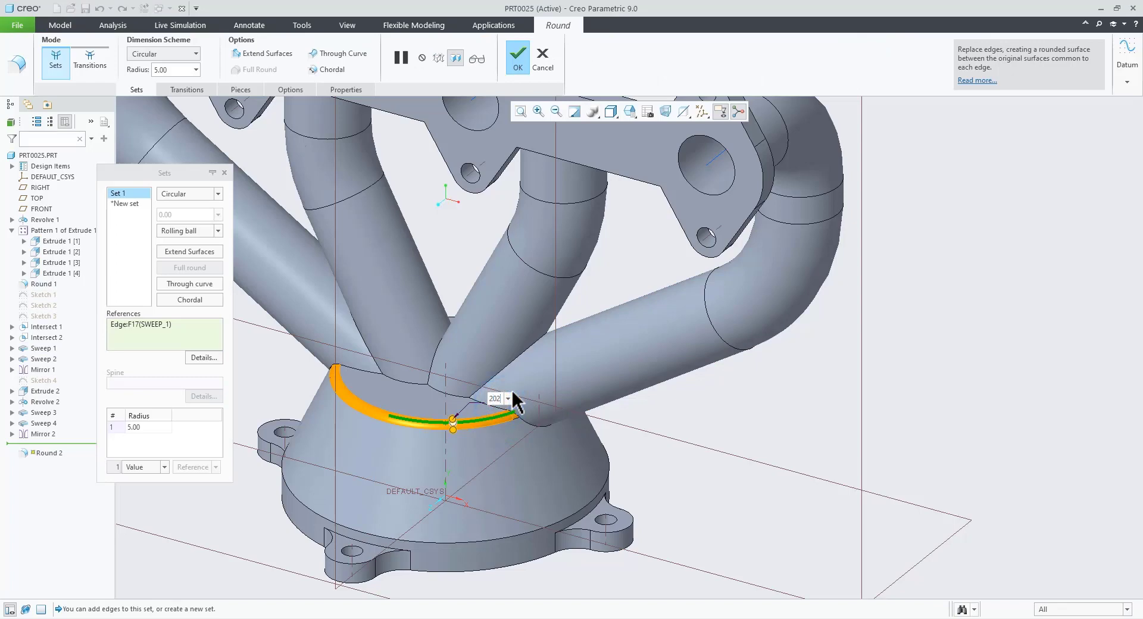
key("Return")
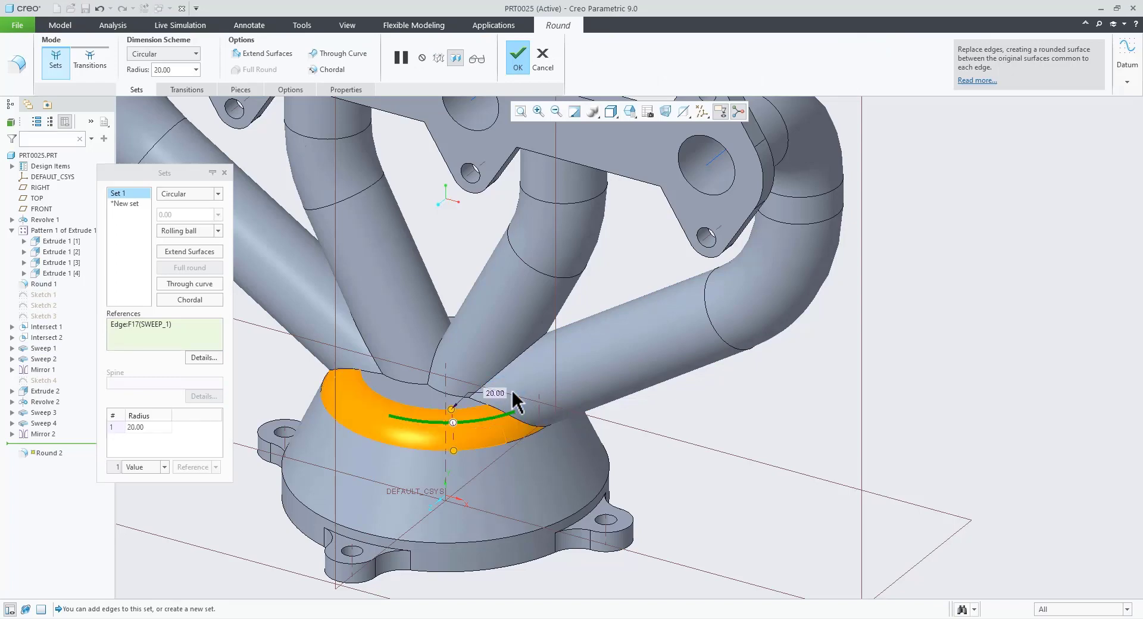
- Add the base's opposite top edge behind the pipes to the round set and complete the round
middle_click_drag(777, 482, 649, 437)
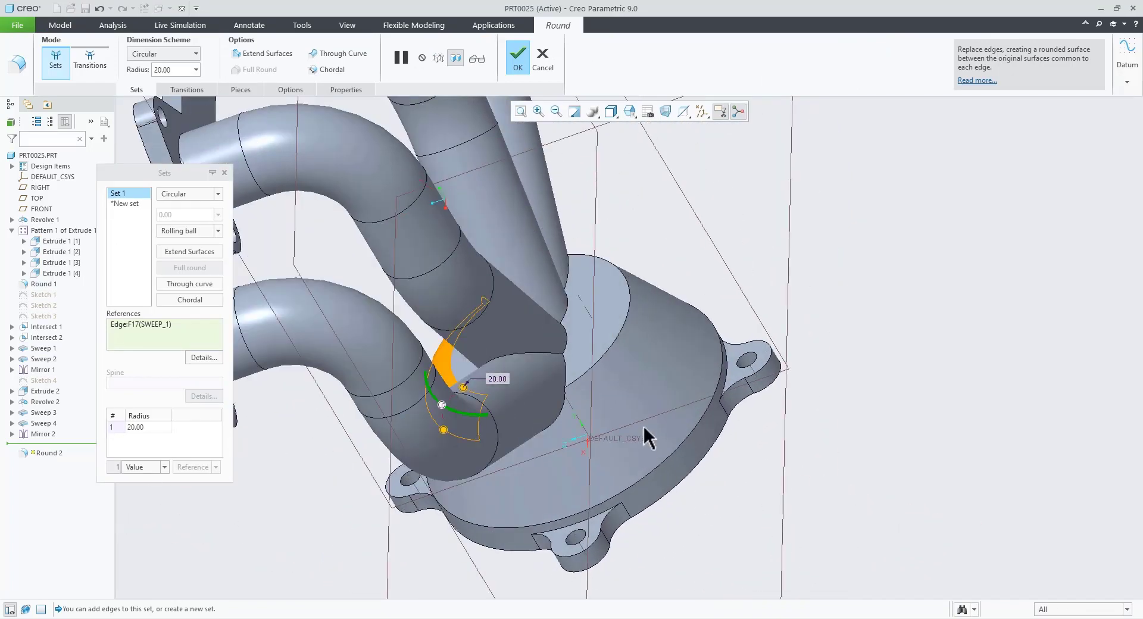
left_click(611, 351, "ctrl")
middle_click_drag(611, 351, 700, 384)
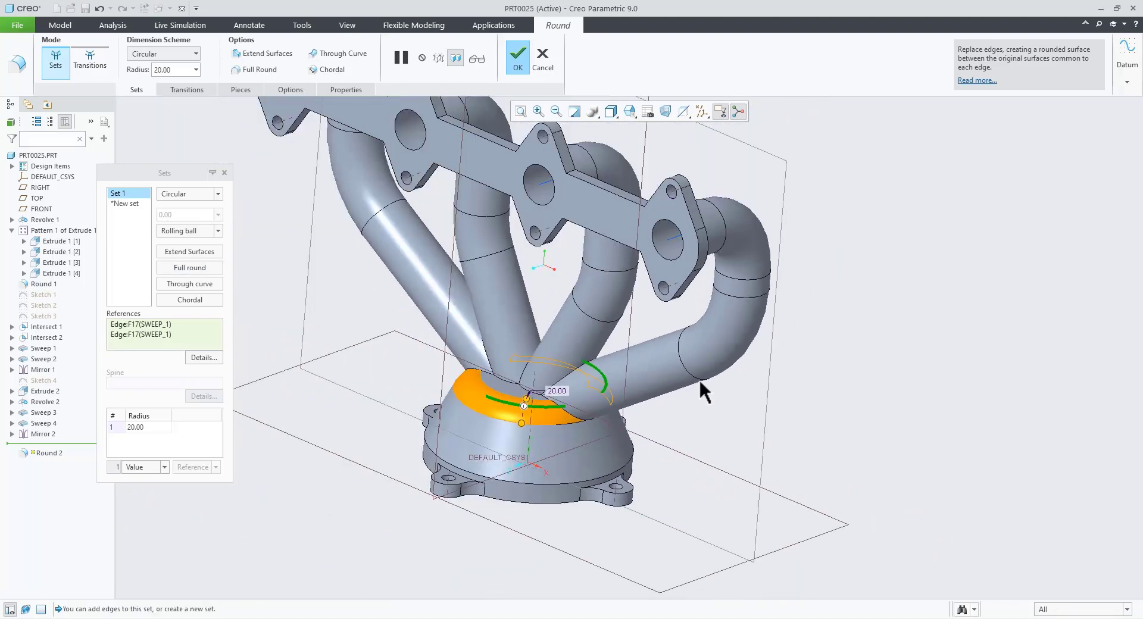
left_click(517, 58)
- Check the base radii in the reference drawing and round the outer lower edge of the conical base, just above the flange, with radius 15 mm
middle_click_drag(865, 323, 566, 543)
scroll(536, 554, "up", 2)
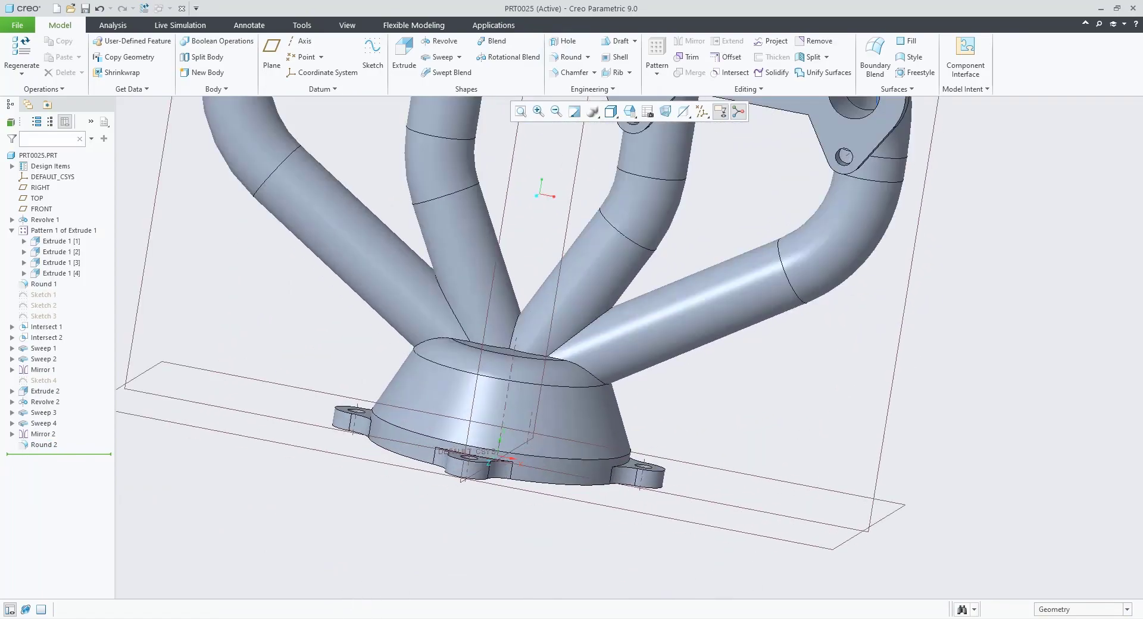
left_click(307, 618)
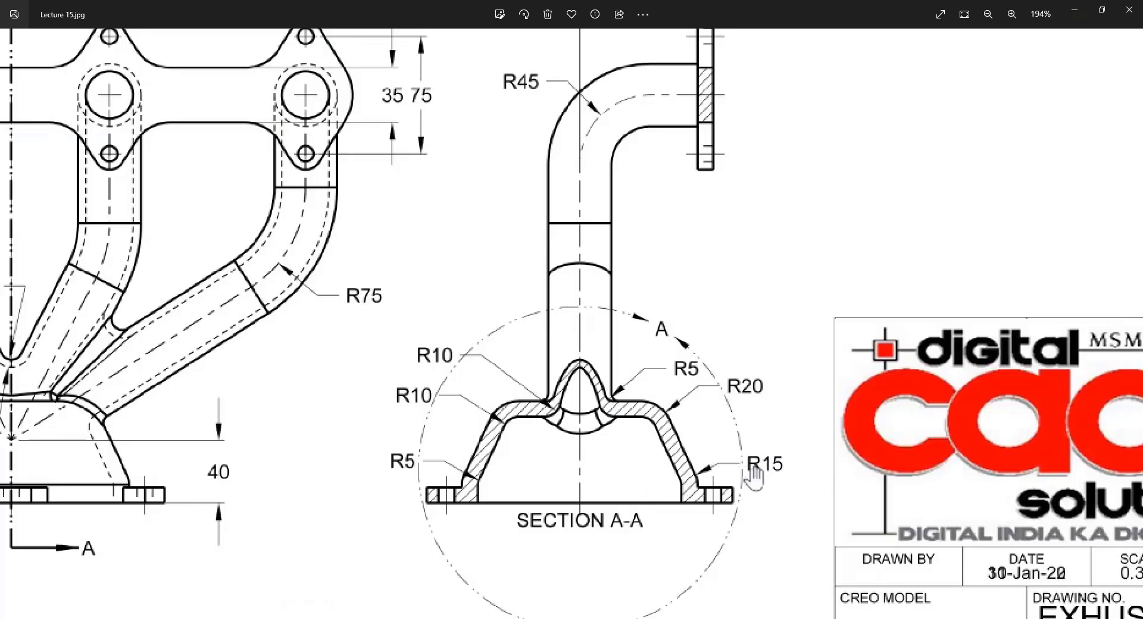
left_click(332, 616)
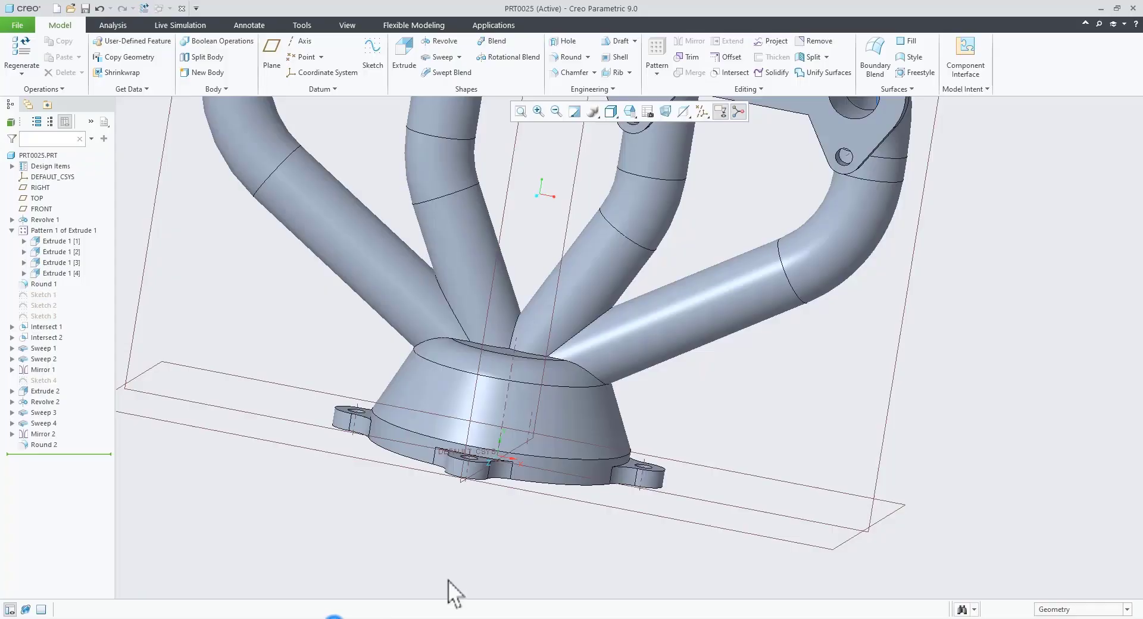
left_click(621, 456)
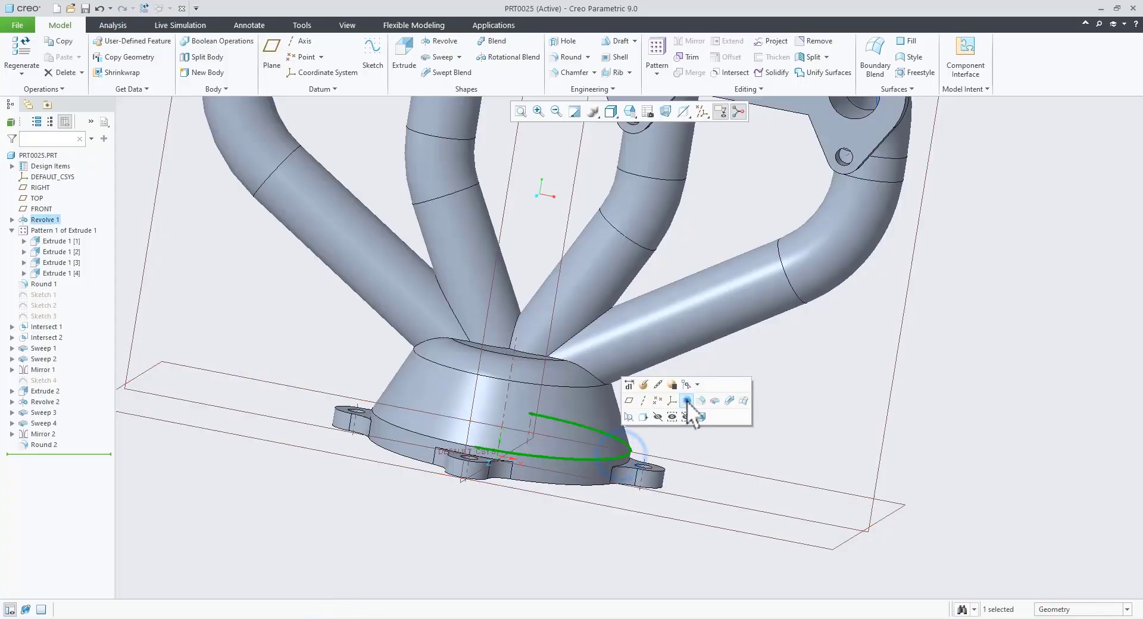
left_click(686, 400)
double_click(670, 431)
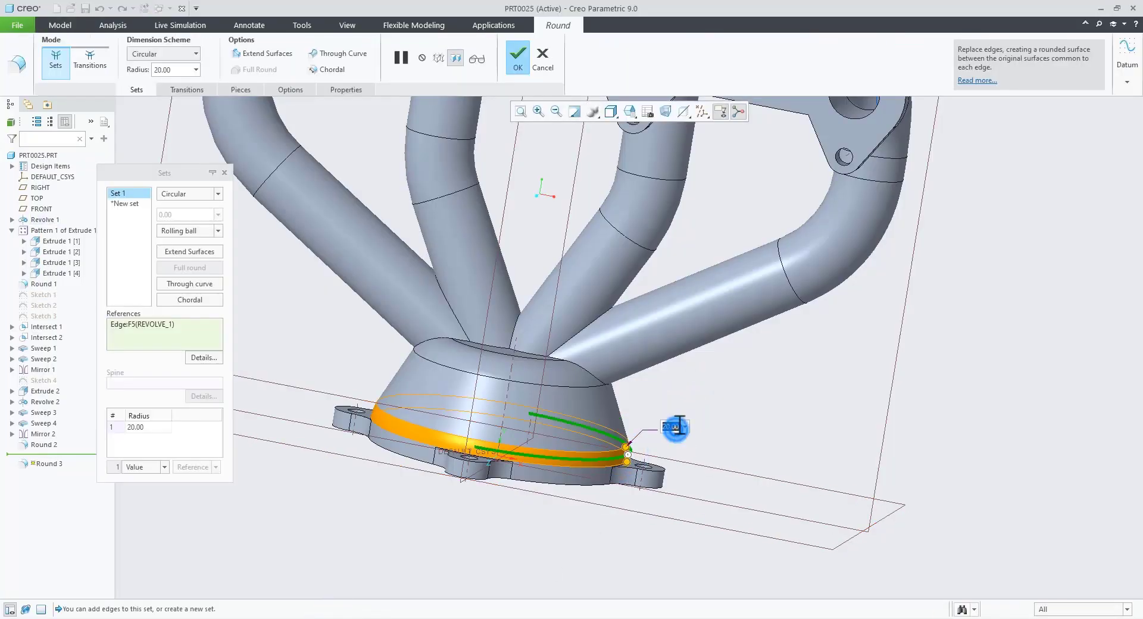
type("15")
key("Return")
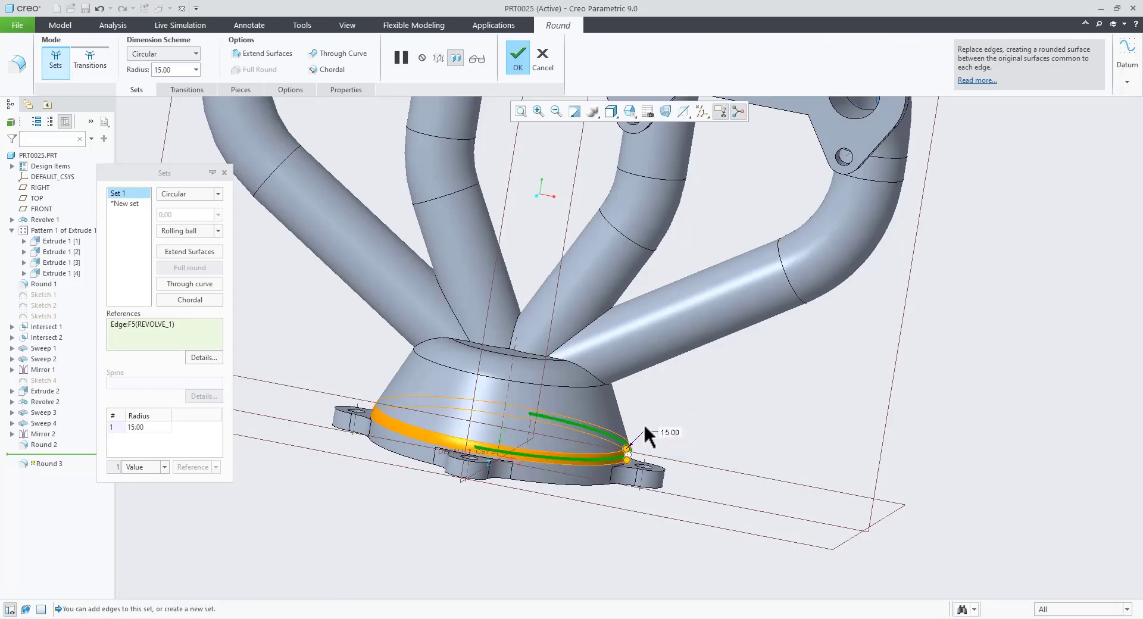
key("ctrl+d")
left_click(516, 56)
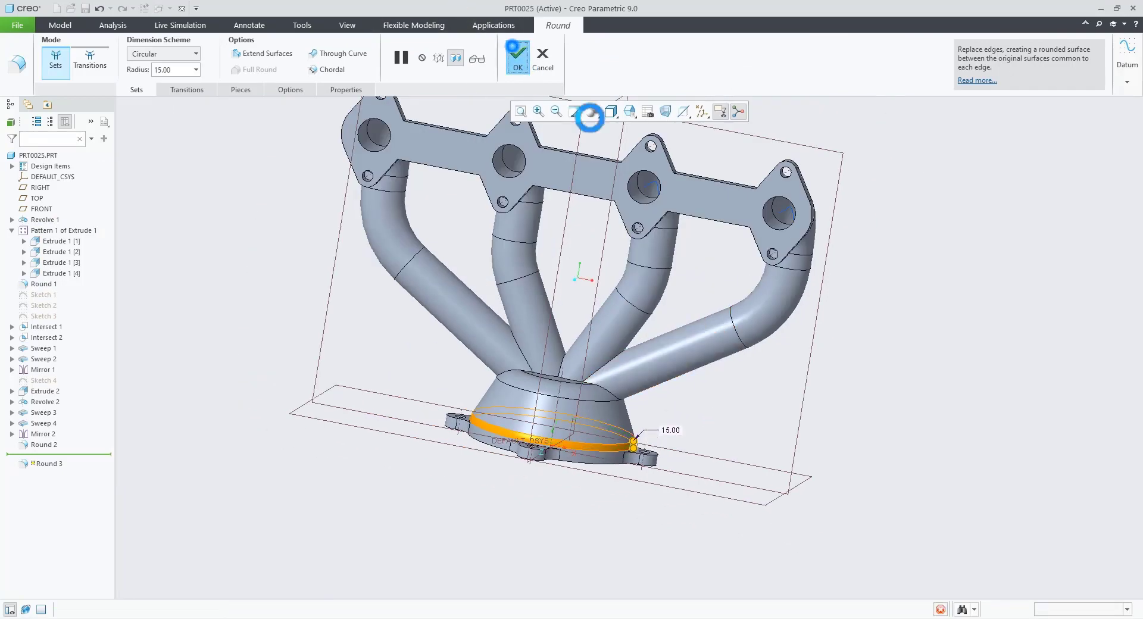
- Check the pipe junction radii in the reference drawing and start a 7 mm Round on the outer junction edge between the two right-hand pipes
left_click(308, 618)
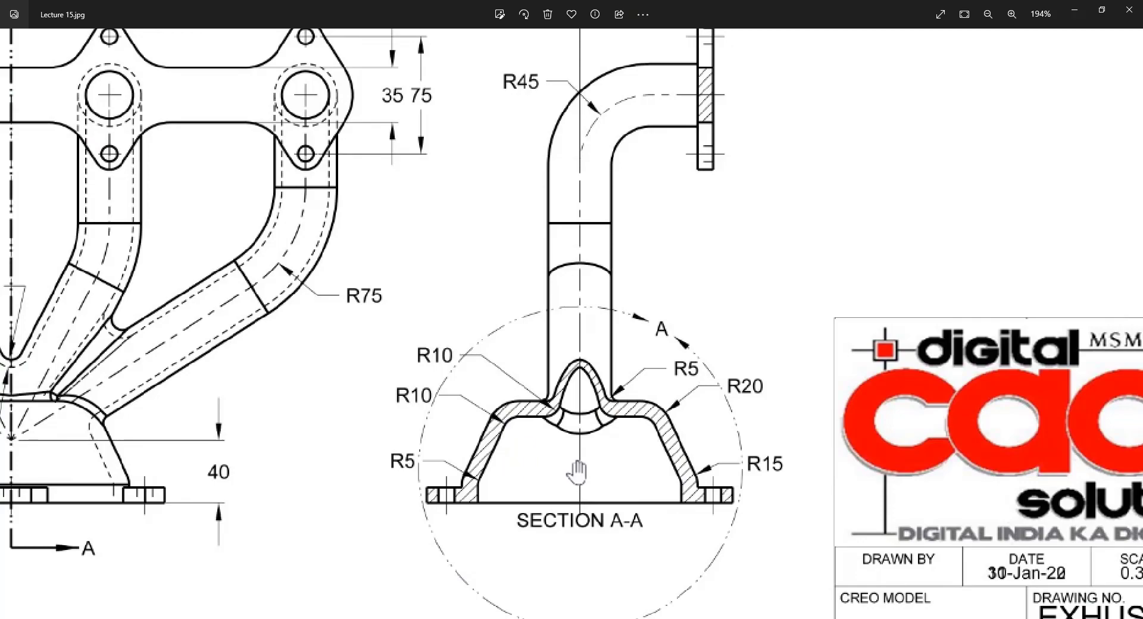
scroll(581, 472, "down", 4)
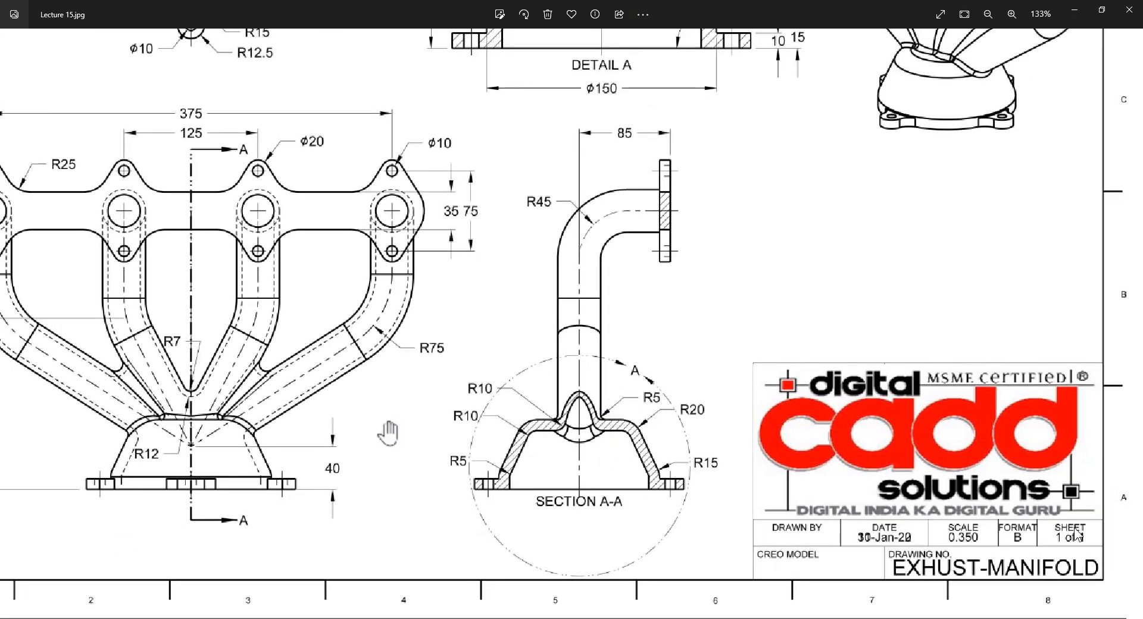
left_click_drag(215, 421, 400, 433)
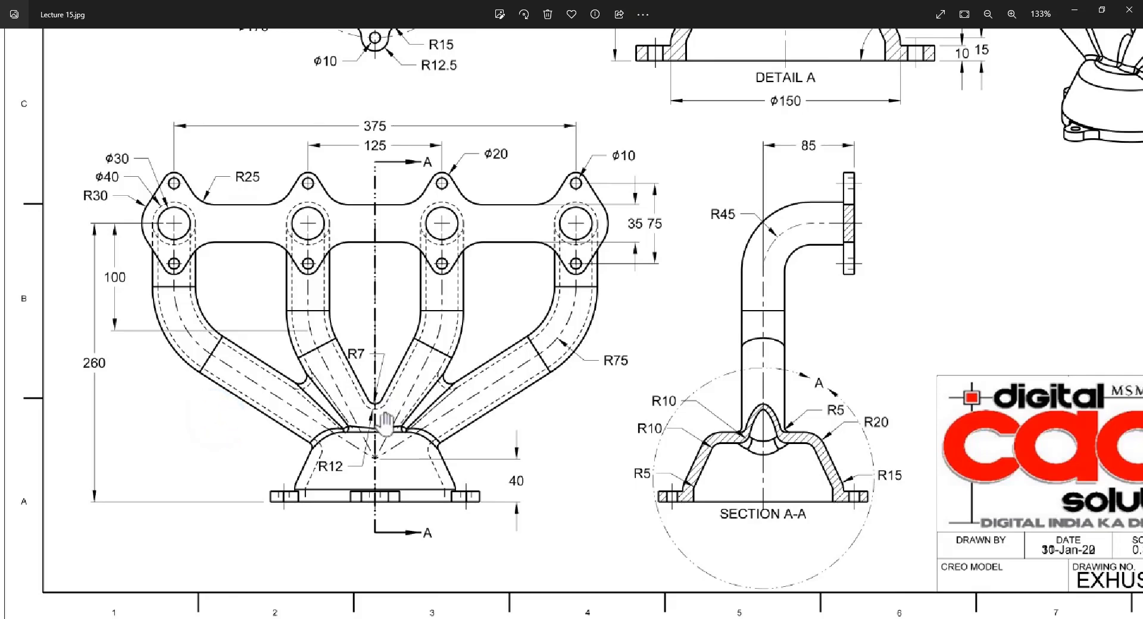
scroll(357, 410, "up", 2)
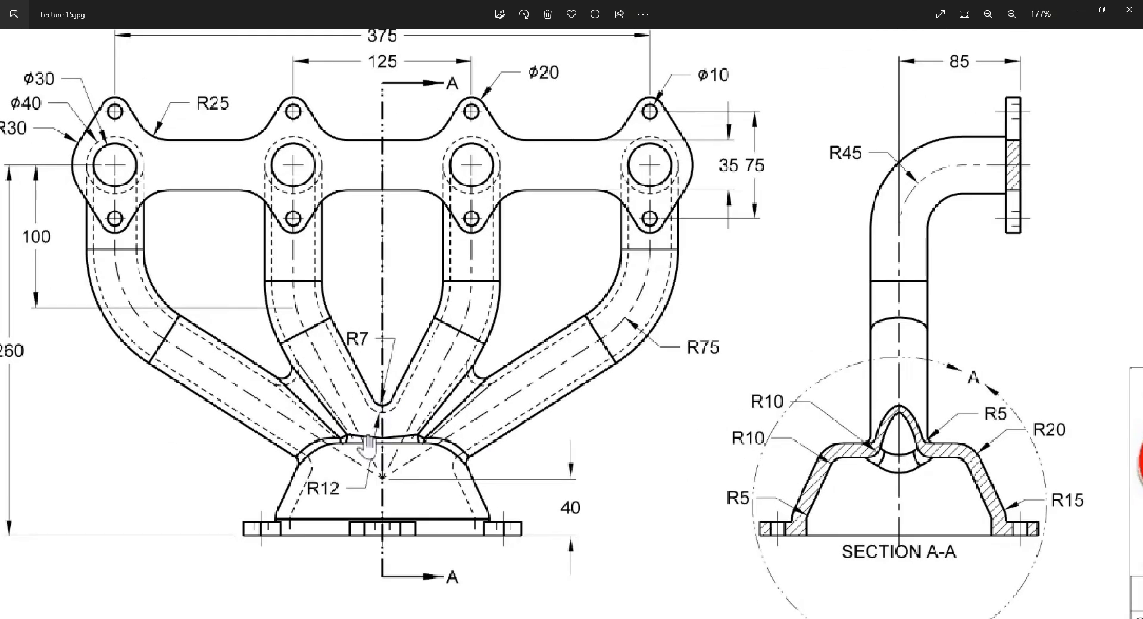
left_click(340, 618)
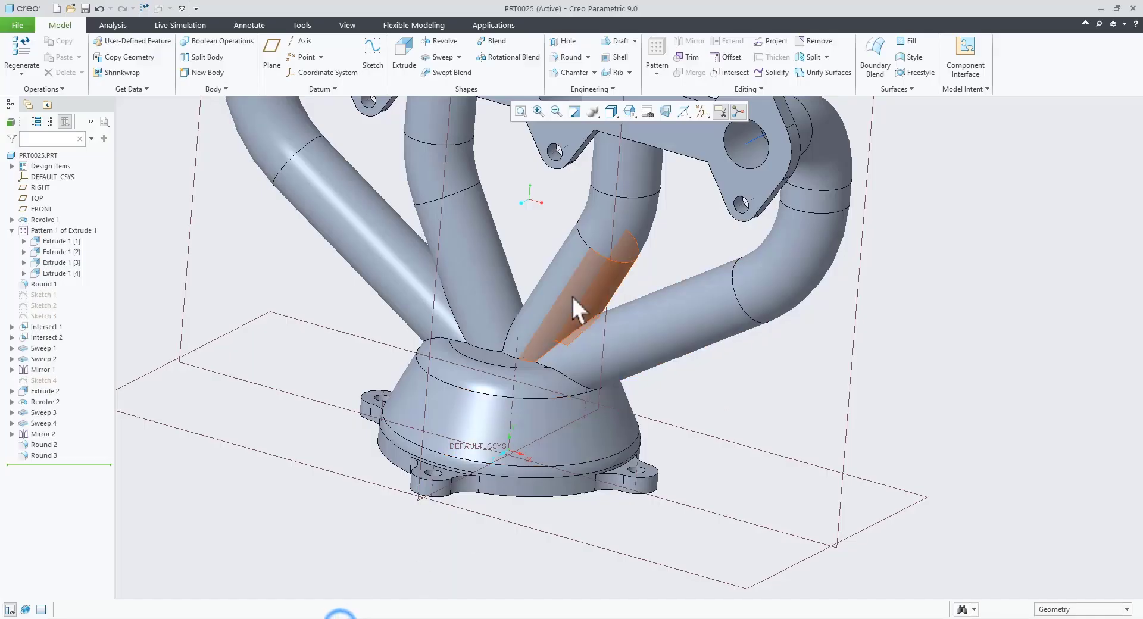
scroll(571, 291, "down", 3)
left_click(584, 349)
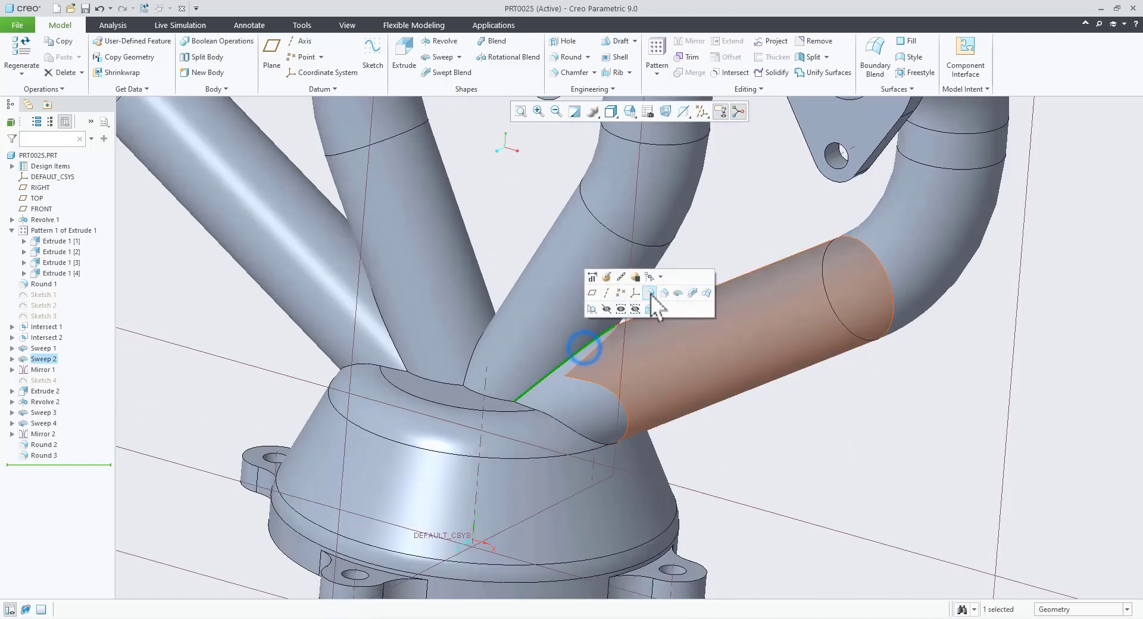
left_click(651, 293)
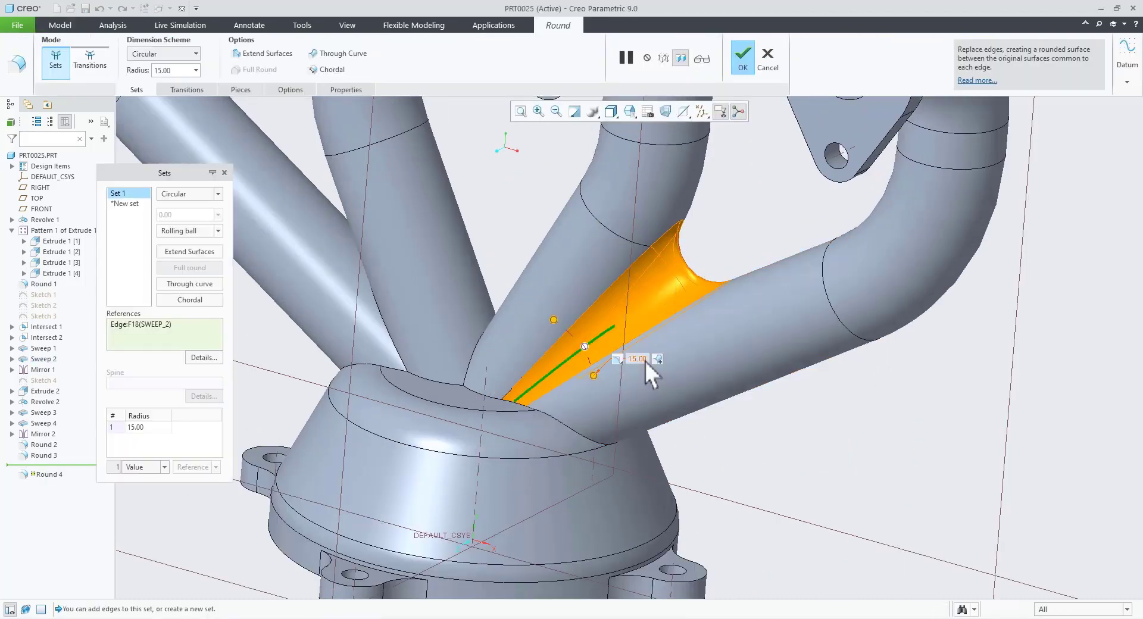
double_click(640, 359)
type("7")
key("Return")
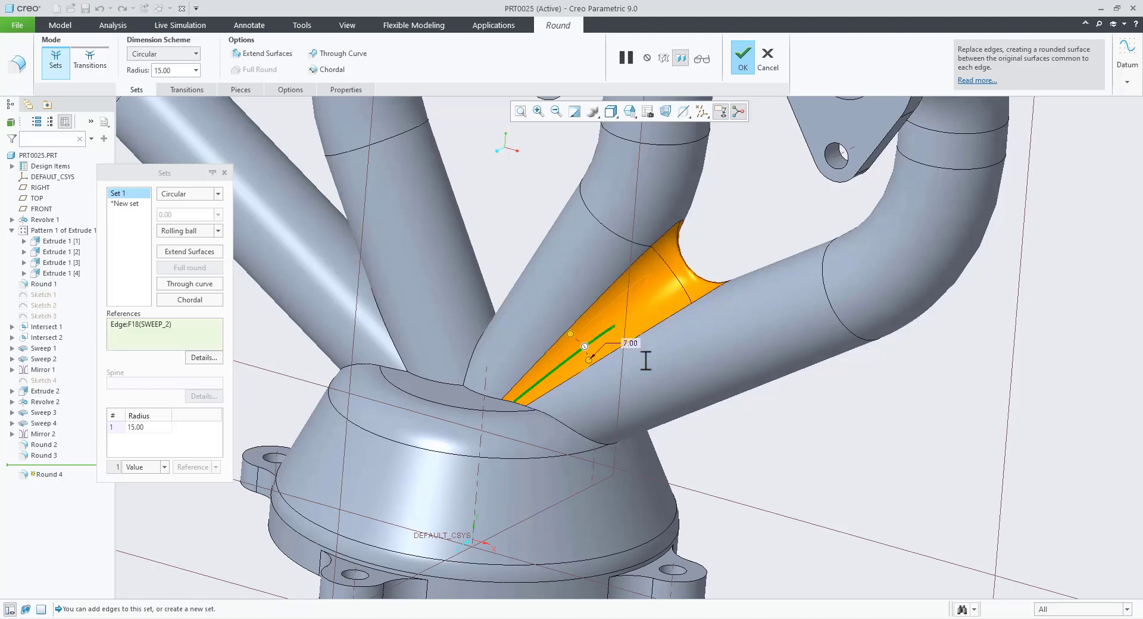
- Add the middle and left-hand pipe junction edges to the round set and complete the round
middle_click_drag(602, 372, 598, 381)
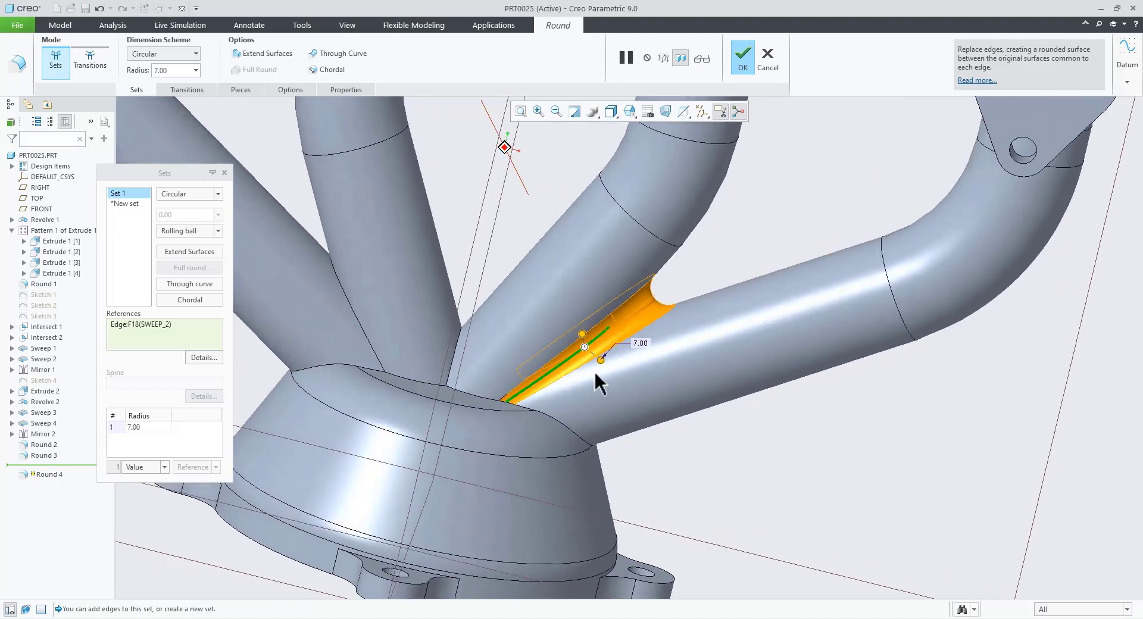
left_click(455, 346, "ctrl")
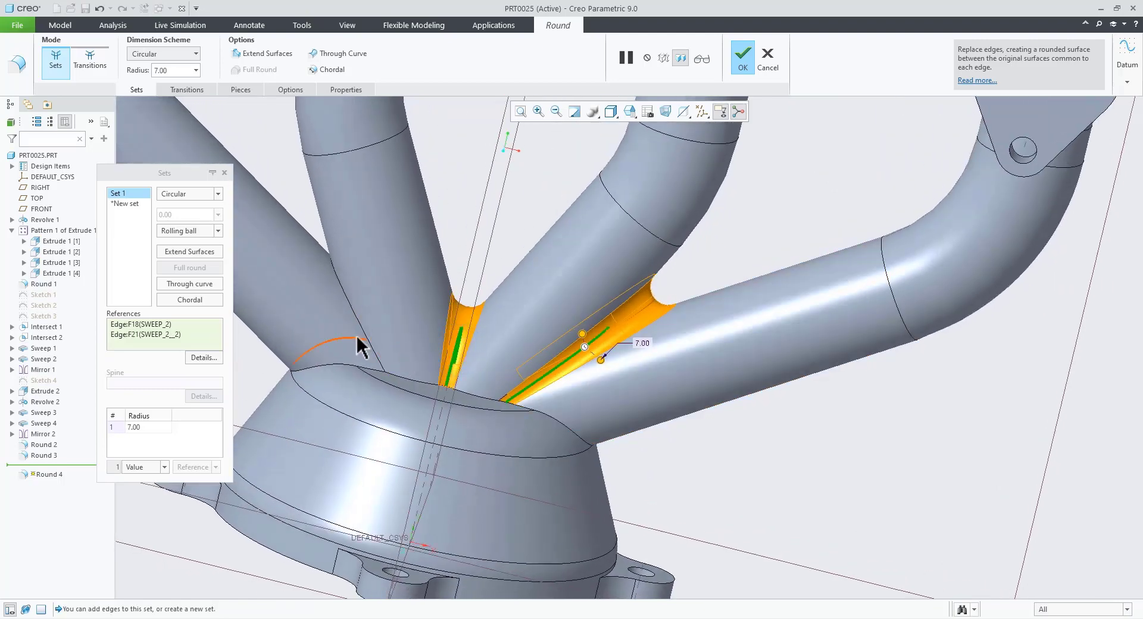
left_click(360, 337, "ctrl")
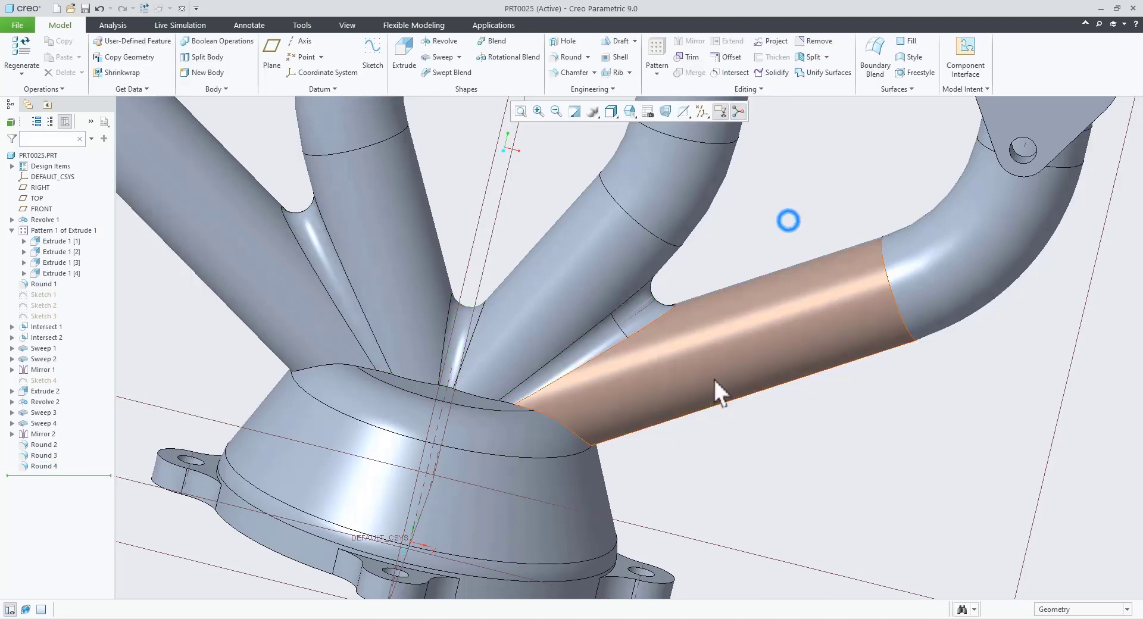
- Start a Round on a bore junction edge inside the base and set its radius to 12 mm
middle_click_drag(715, 381, 810, 370)
scroll(645, 234, "up", 3)
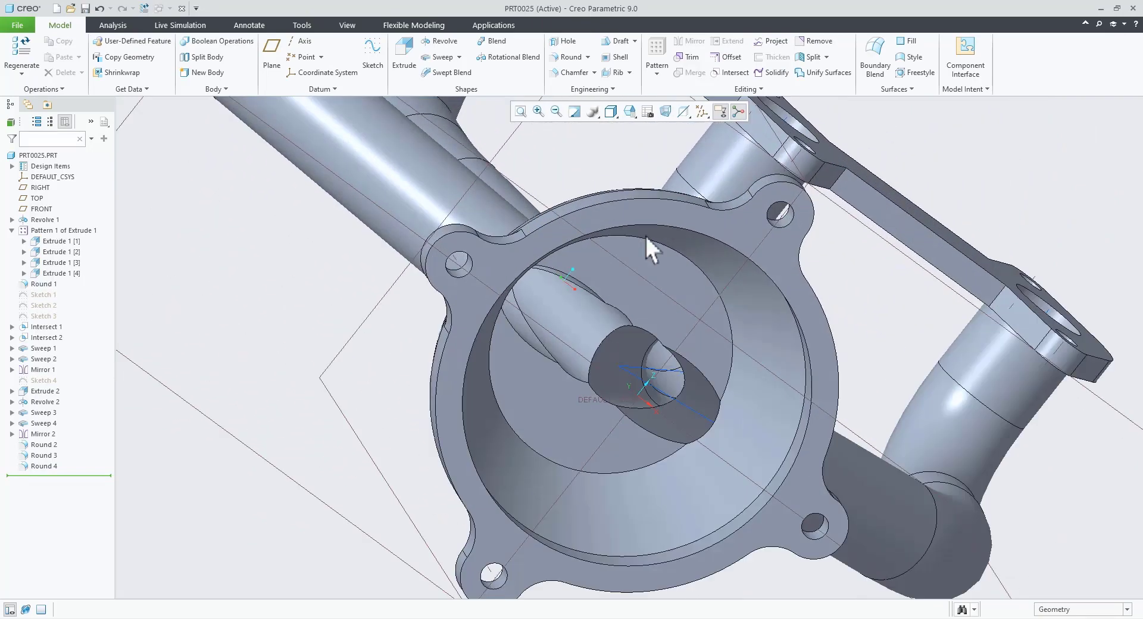
left_click(681, 391)
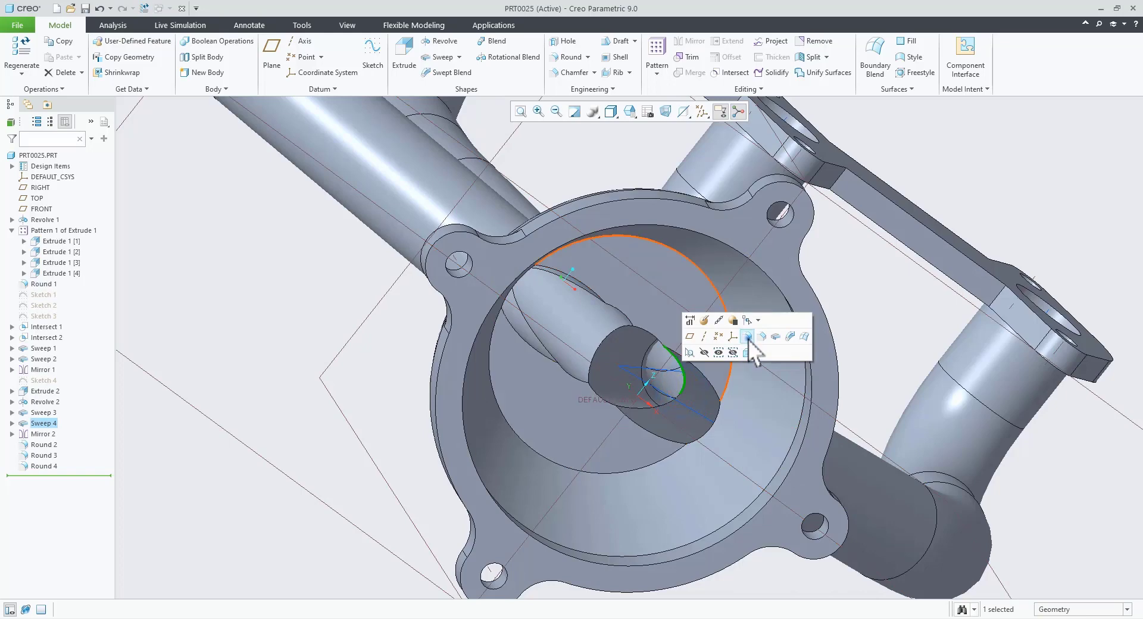
left_click(747, 339)
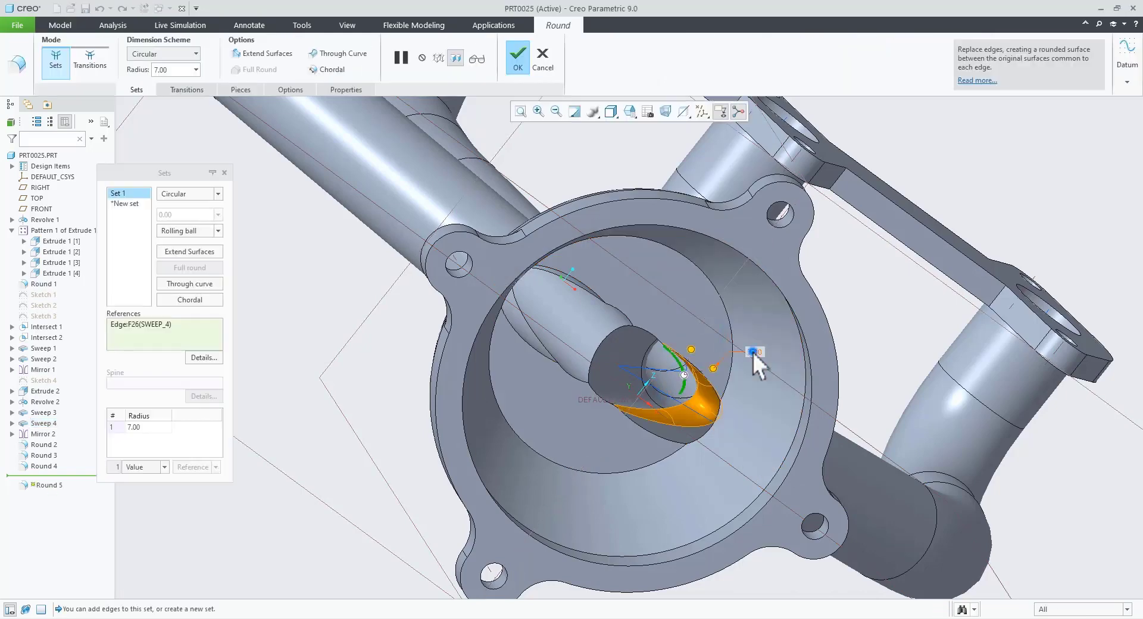
type("12")
key("Return")
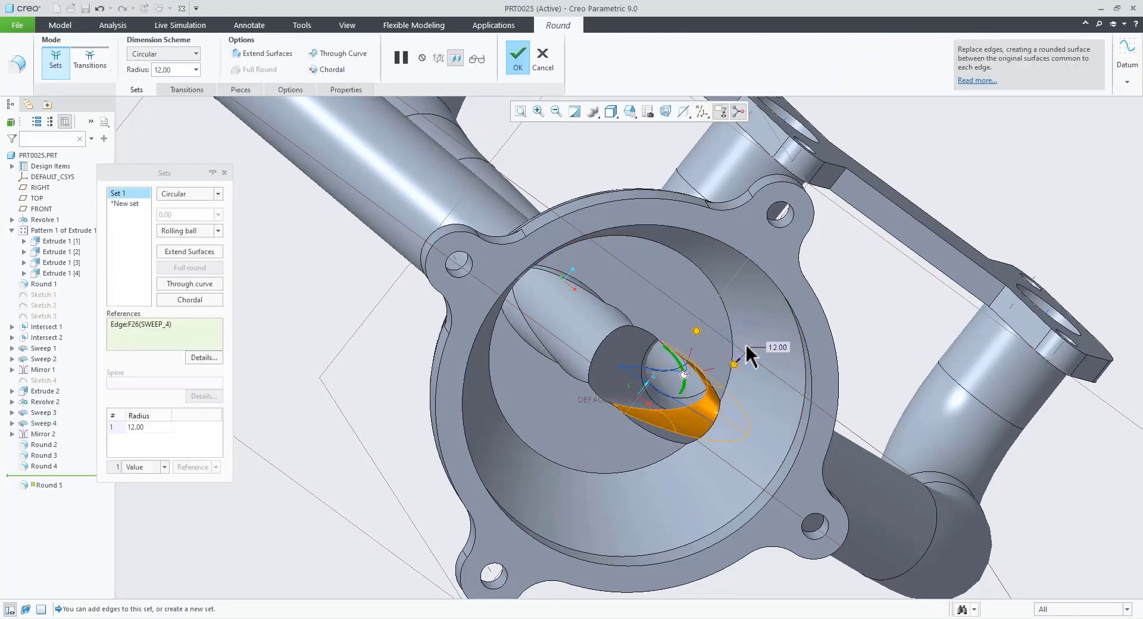
- Add the other two bore junction edges inside the base to the round set and complete the round
left_click(611, 337)
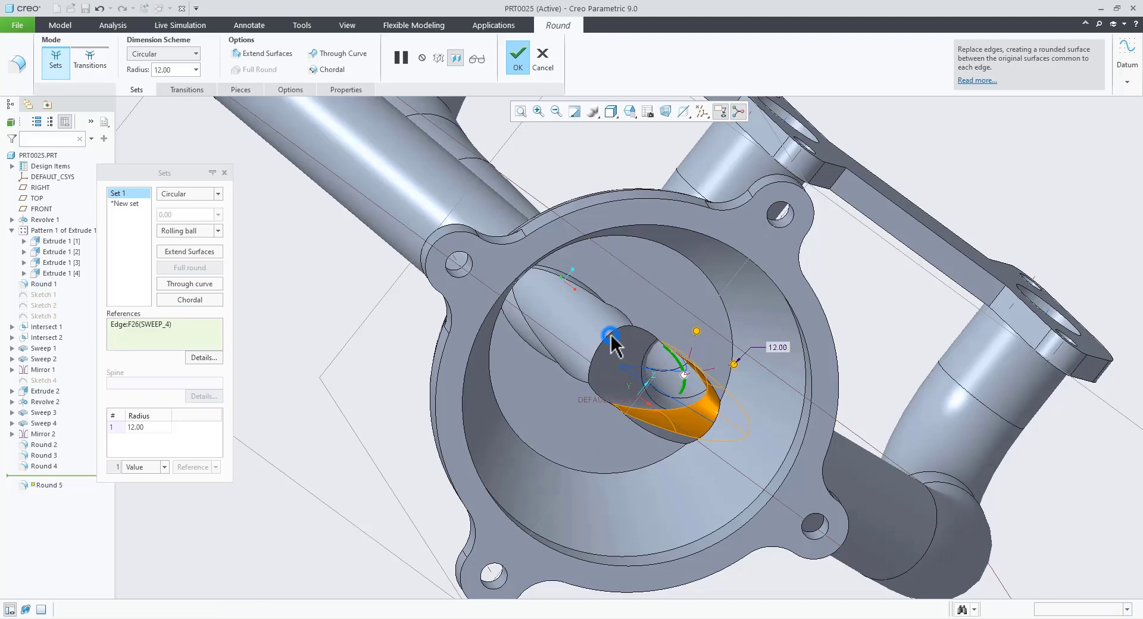
middle_click_drag(632, 363, 589, 353)
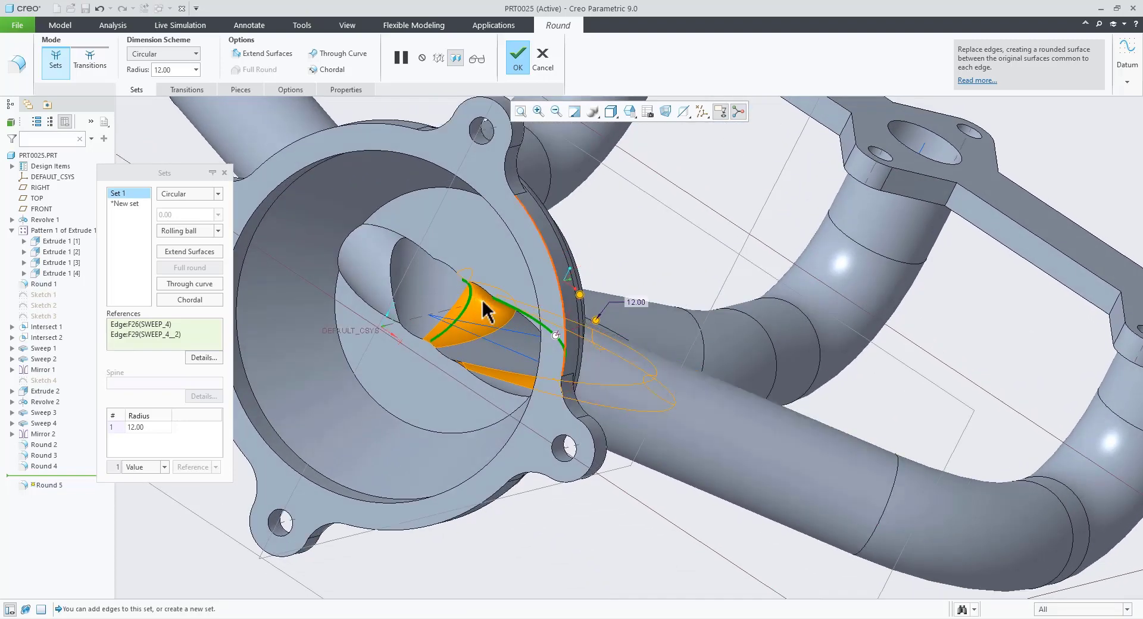
left_click(394, 260, "ctrl")
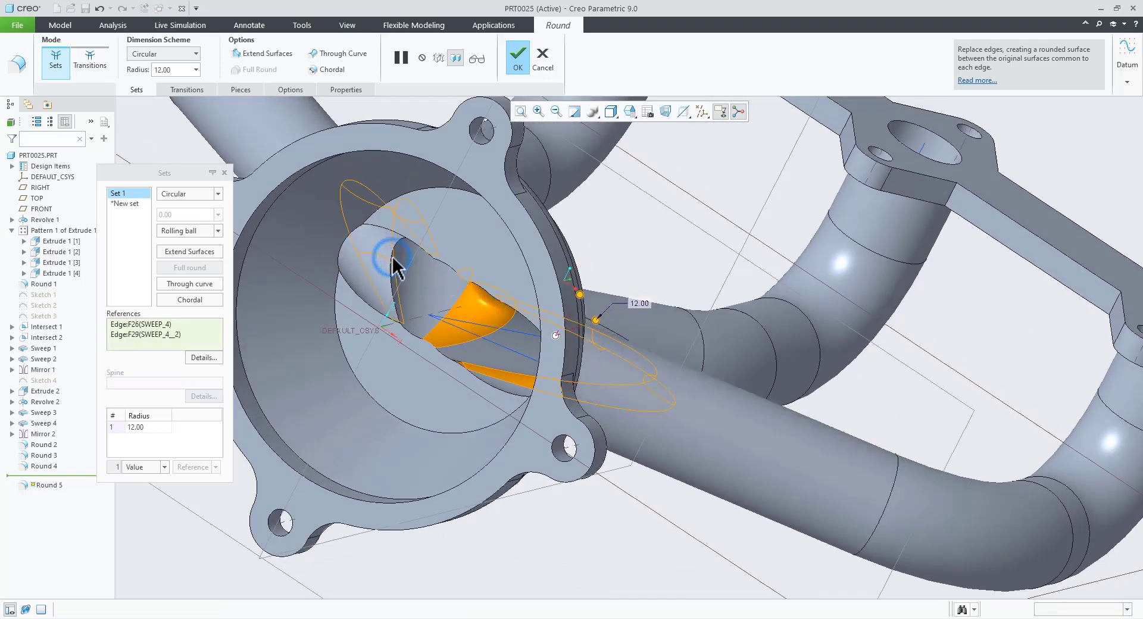
left_click(525, 67)
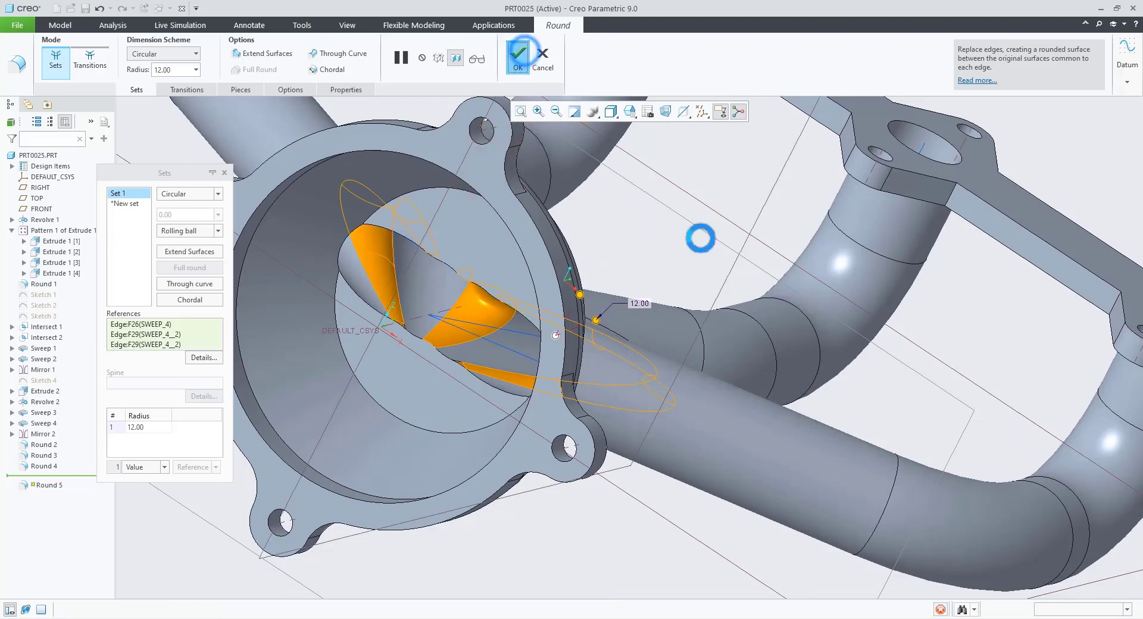
- Consult the reference drawing and start a 10 mm Round on one arc of the circular edge at the inner end of the base cavity
scroll(712, 176, "down", 5)
middle_click_drag(653, 255, 745, 381)
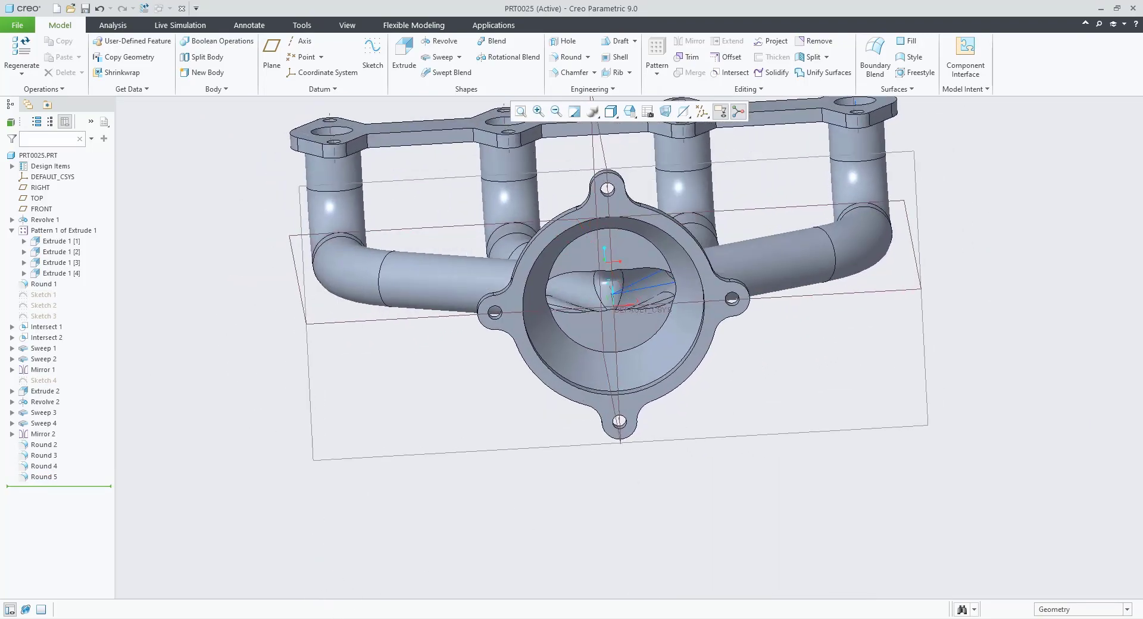
left_click(307, 618)
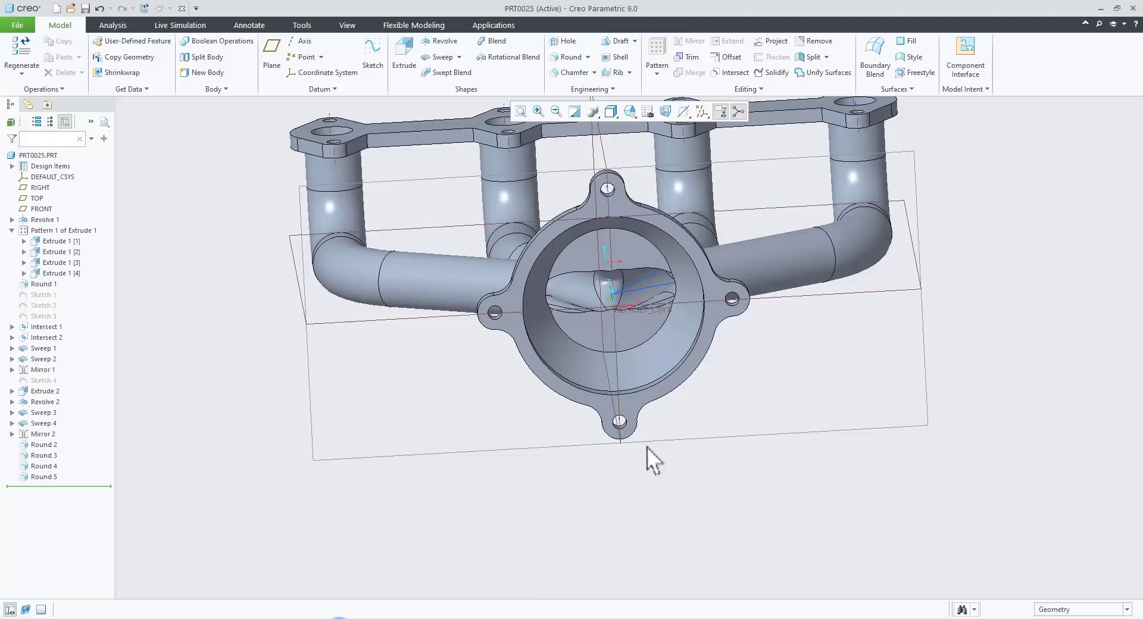
middle_click_drag(647, 448, 668, 433)
scroll(741, 259, "up", 5)
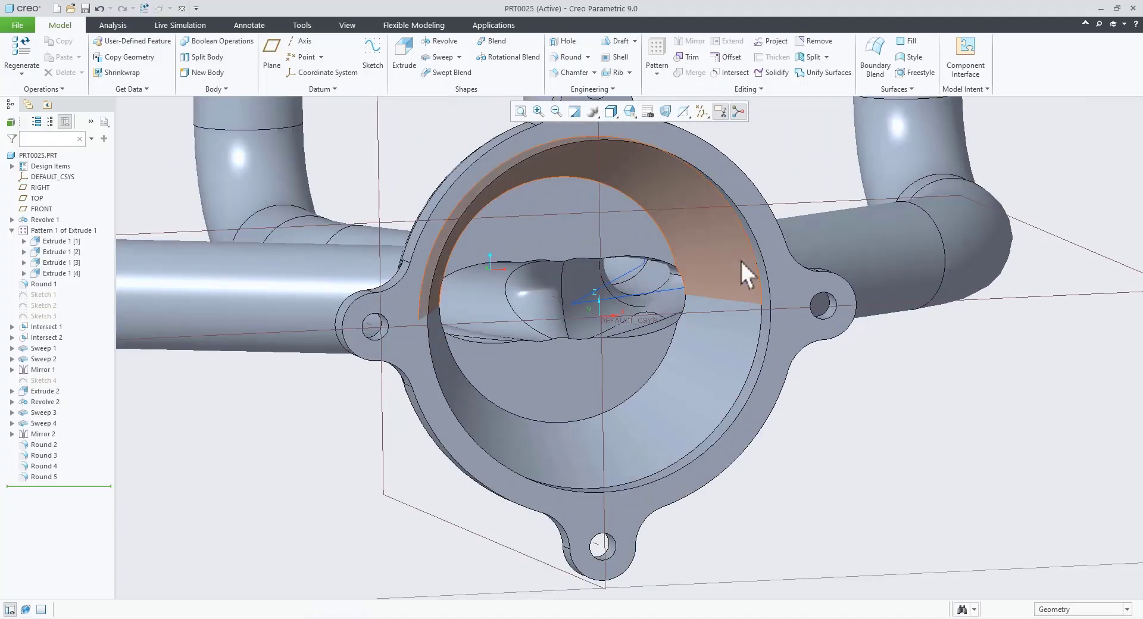
left_click(669, 244)
left_click(733, 192)
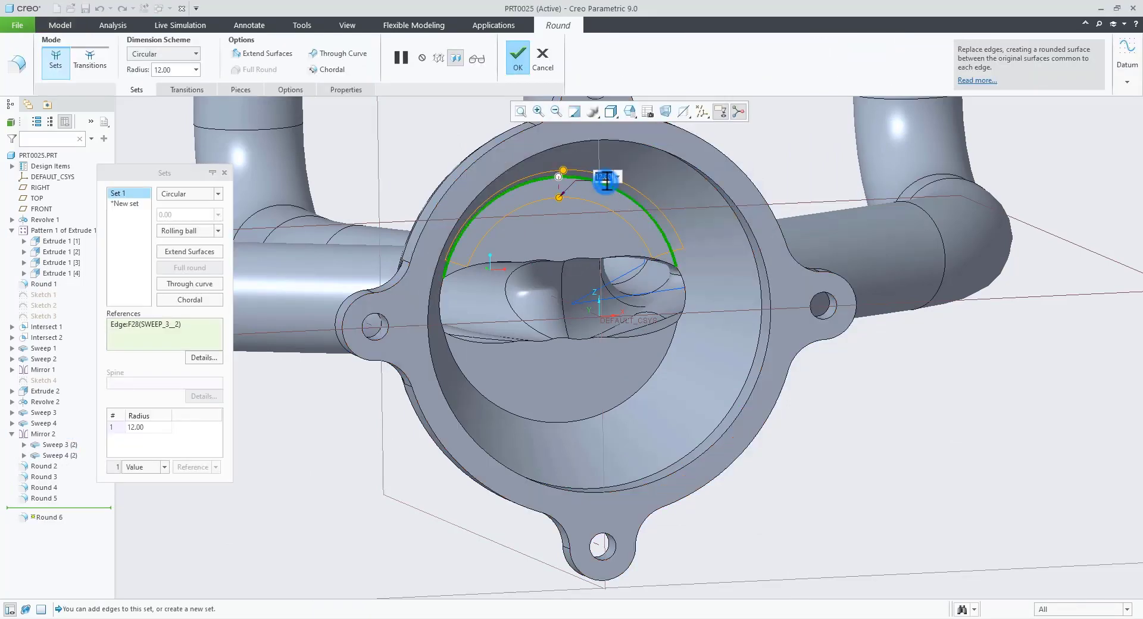
type("1")
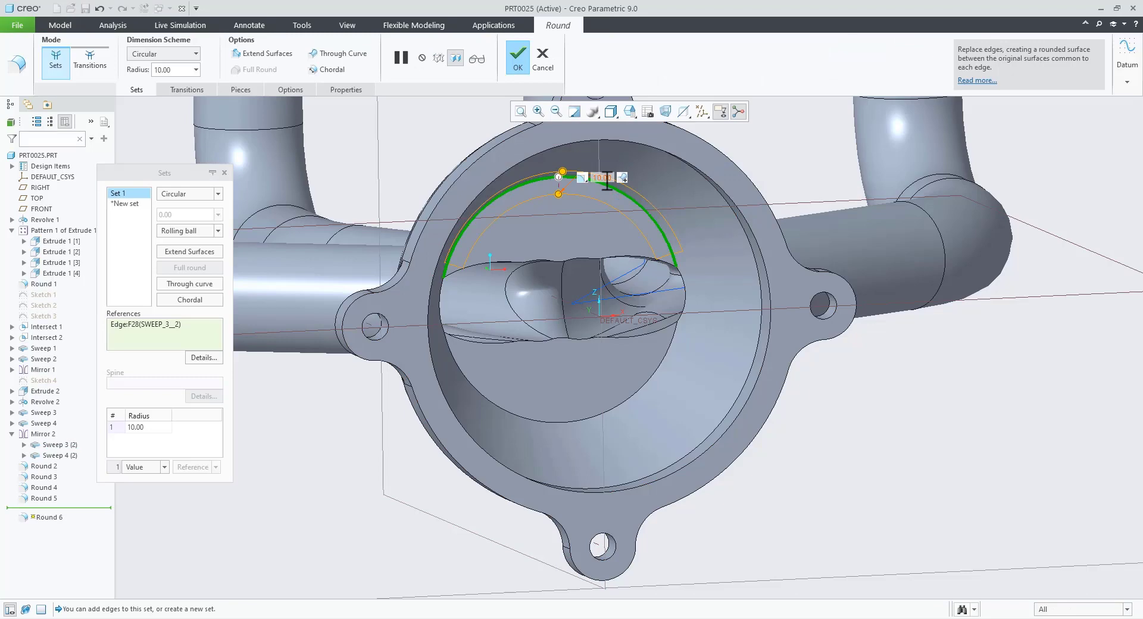
- Add the opposite arc of the cavity's inner circular edge to the round set and complete the round
left_click(671, 350, "ctrl")
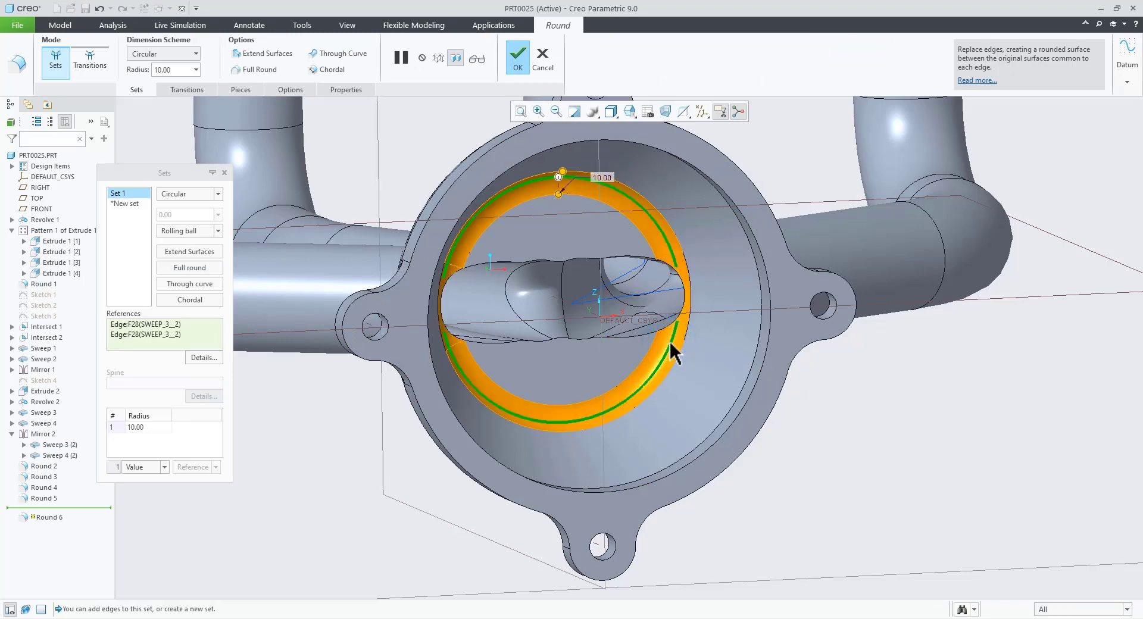
mouse_move(659, 340)
middle_mouse_down()
mouse_move(645, 347)
mouse_move(664, 344)
middle_mouse_up()
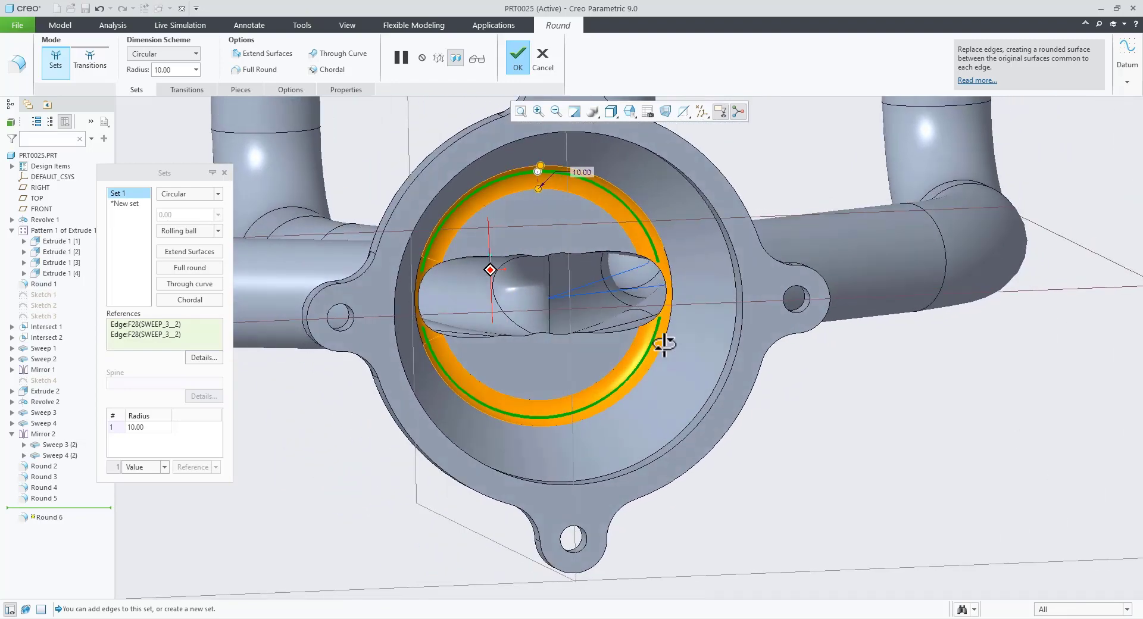
left_click(515, 60)
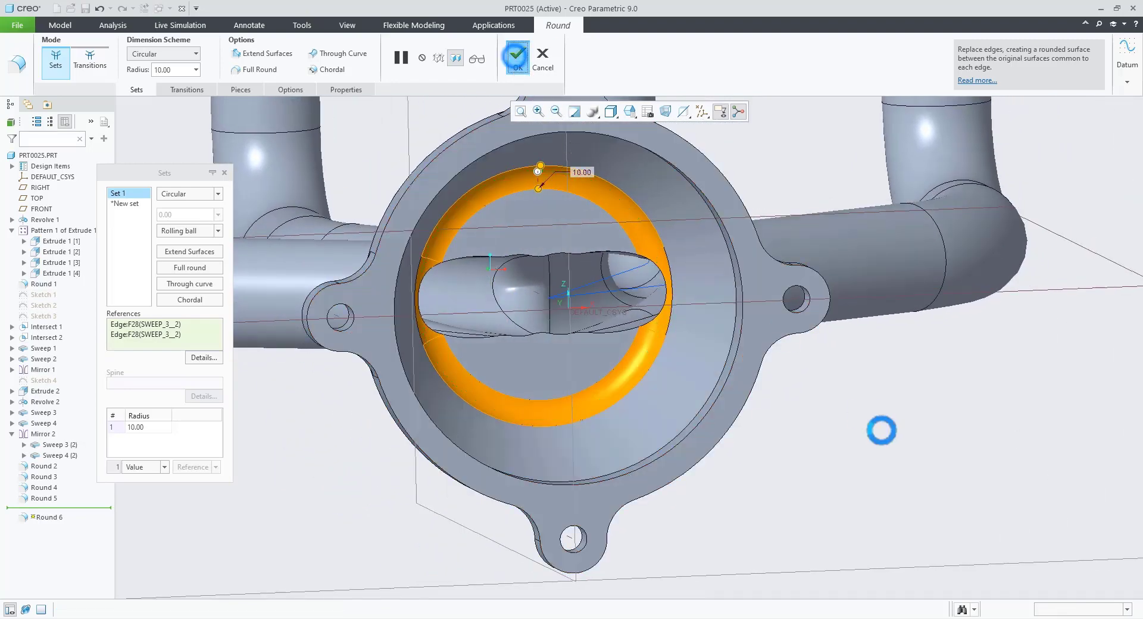
middle_click_drag(784, 444, 773, 447)
scroll(574, 344, "up", 5)
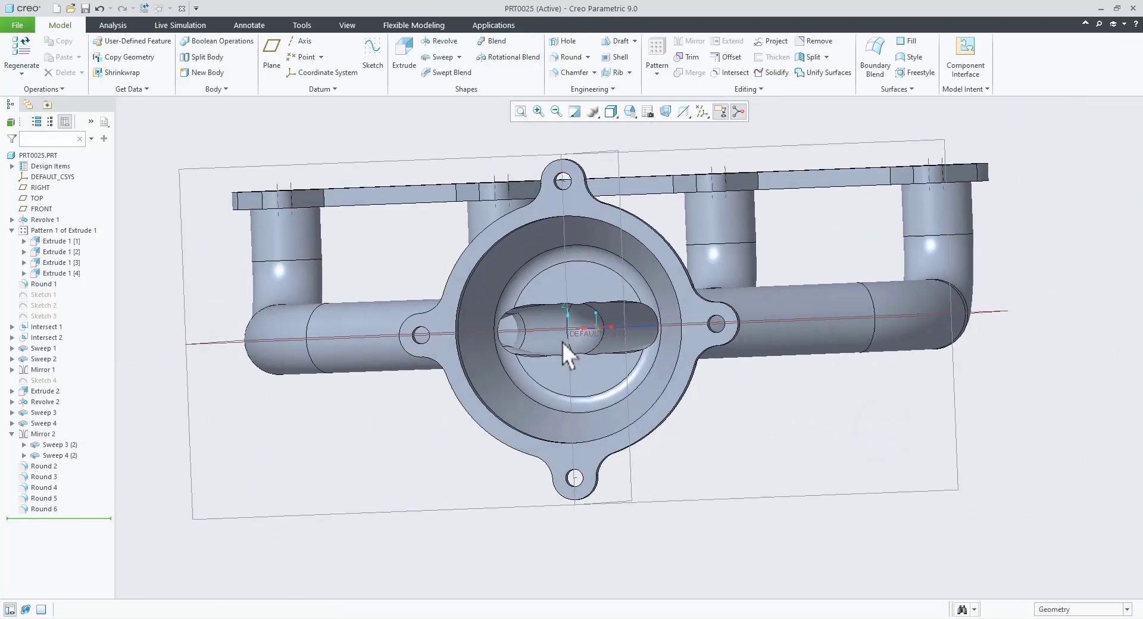
- Round the edge where the pipe bores open into the base cavity with a 10 mm radius
middle_click_drag(643, 383, 677, 339)
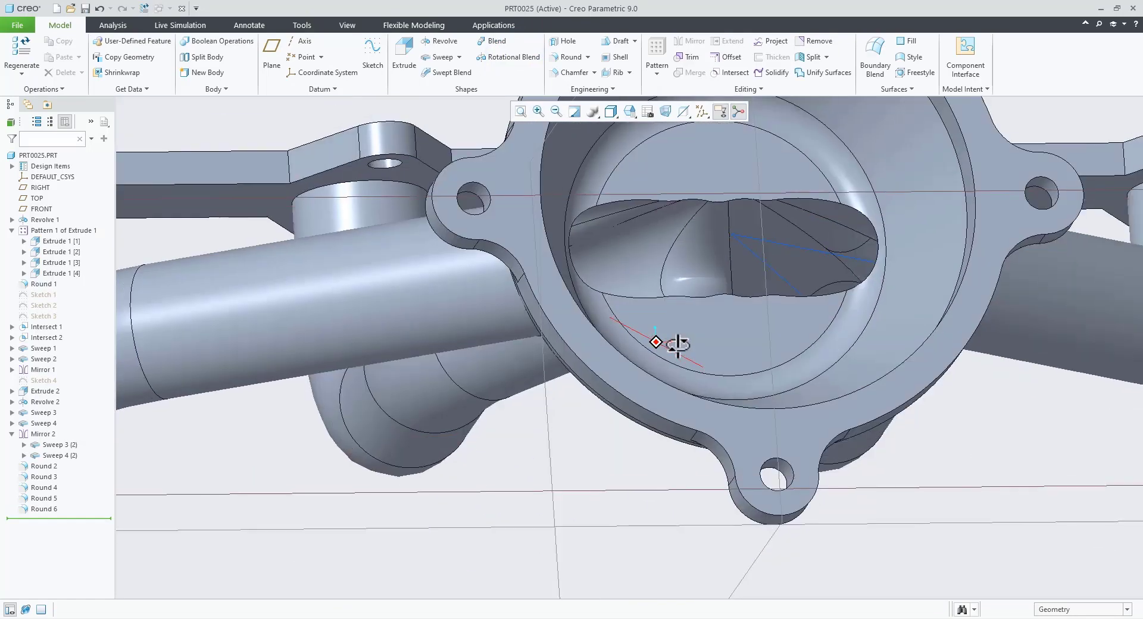
left_click(825, 201)
left_click(890, 147)
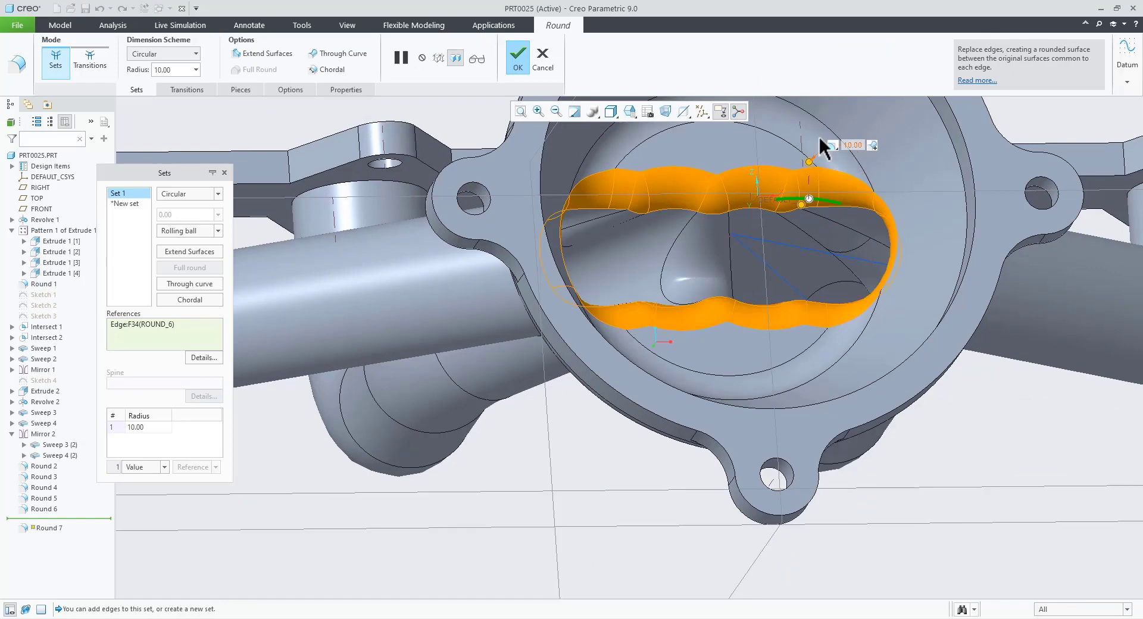
left_click(517, 56)
key("ctrl+d")
left_click(655, 452)
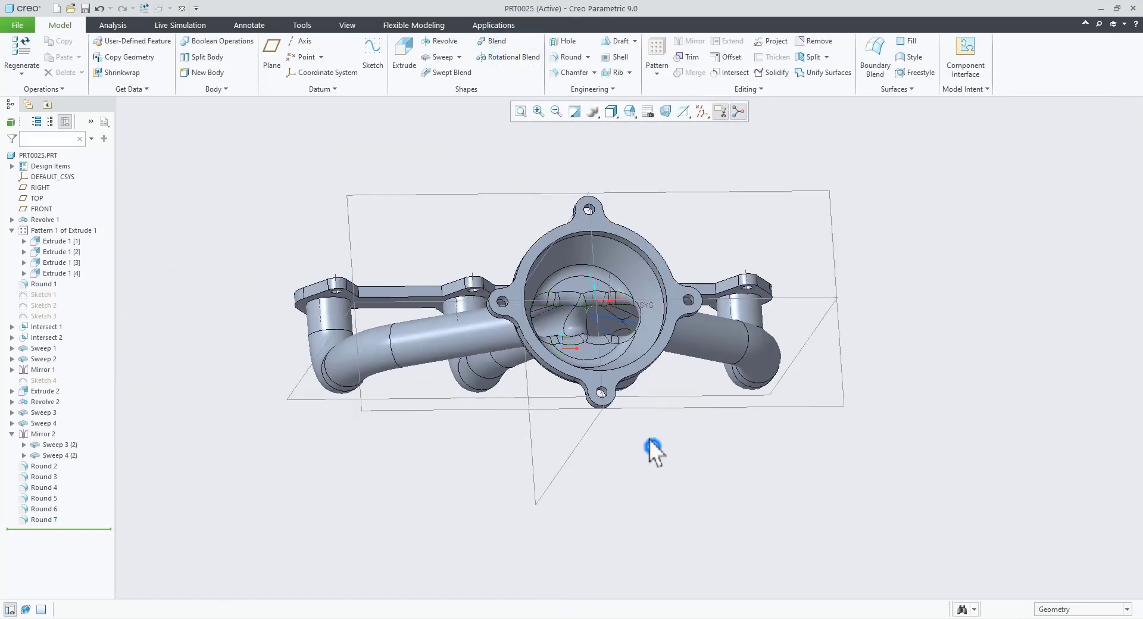
middle_click_drag(655, 452, 602, 456)
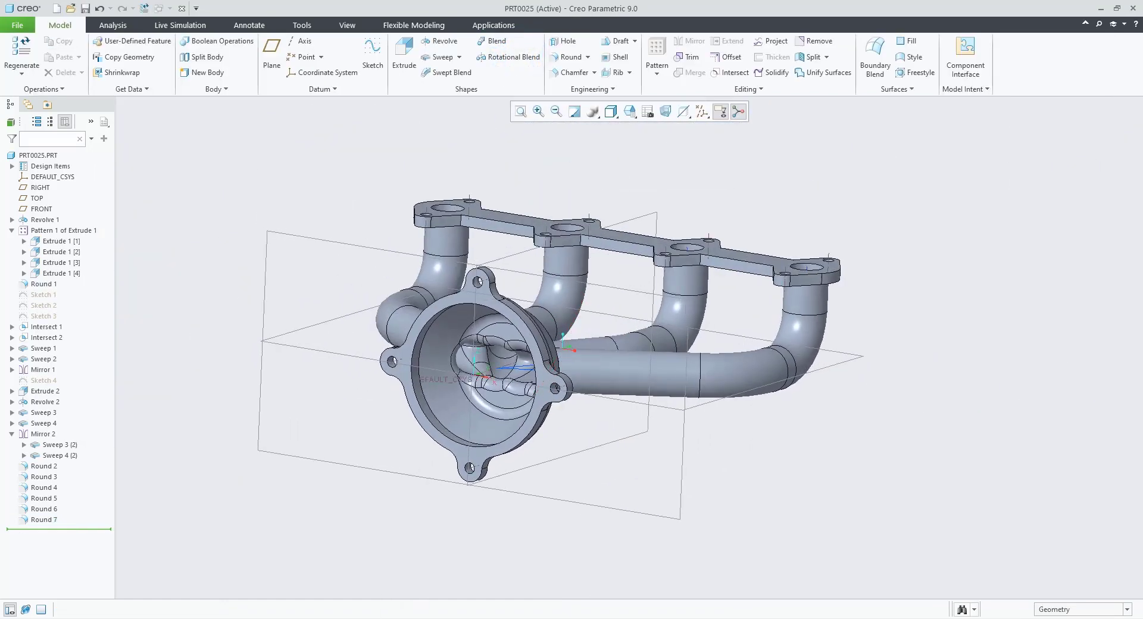
- Consult the reference drawing and apply a 5 mm Round to the outer edge where the pipes join the base
key("alt+Tab")
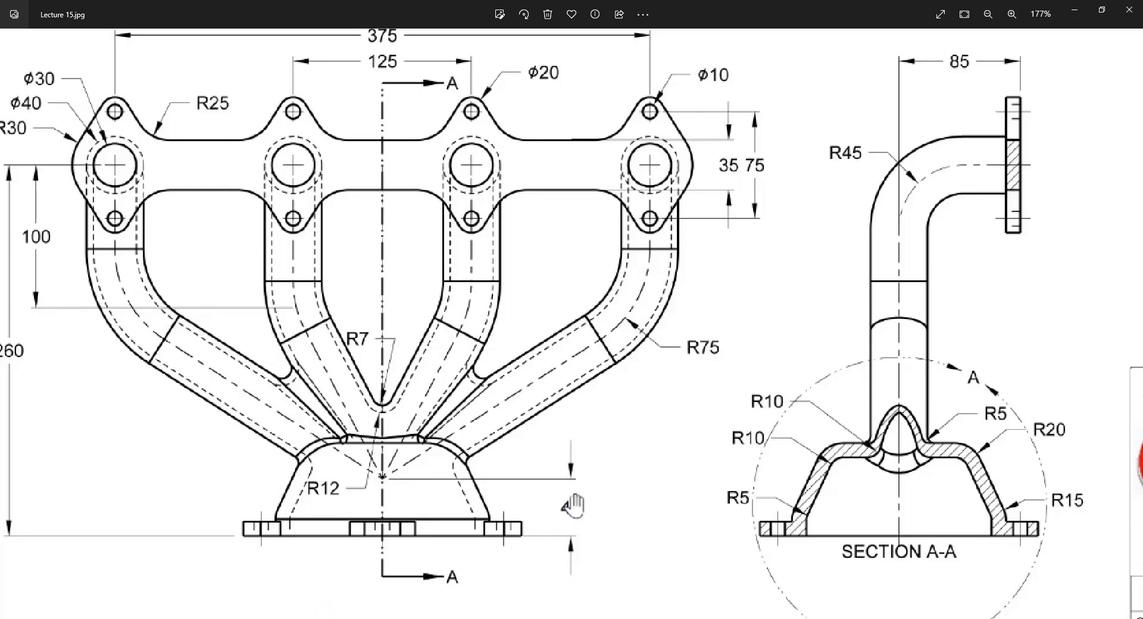
scroll(573, 504, "down", 3)
key("alt+Tab")
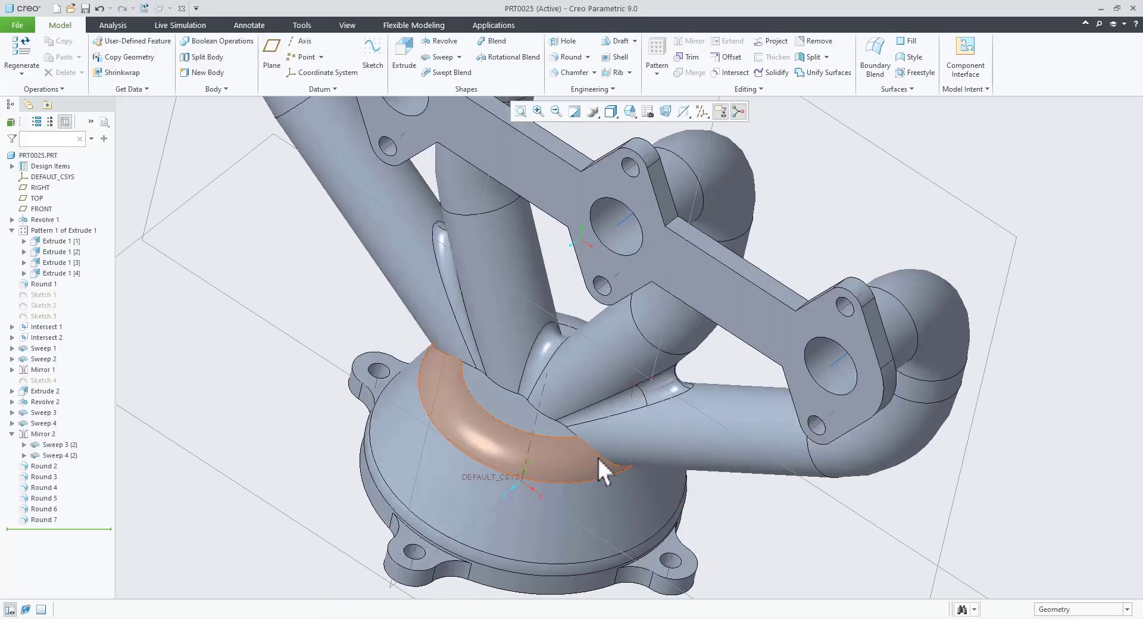
left_click(602, 455)
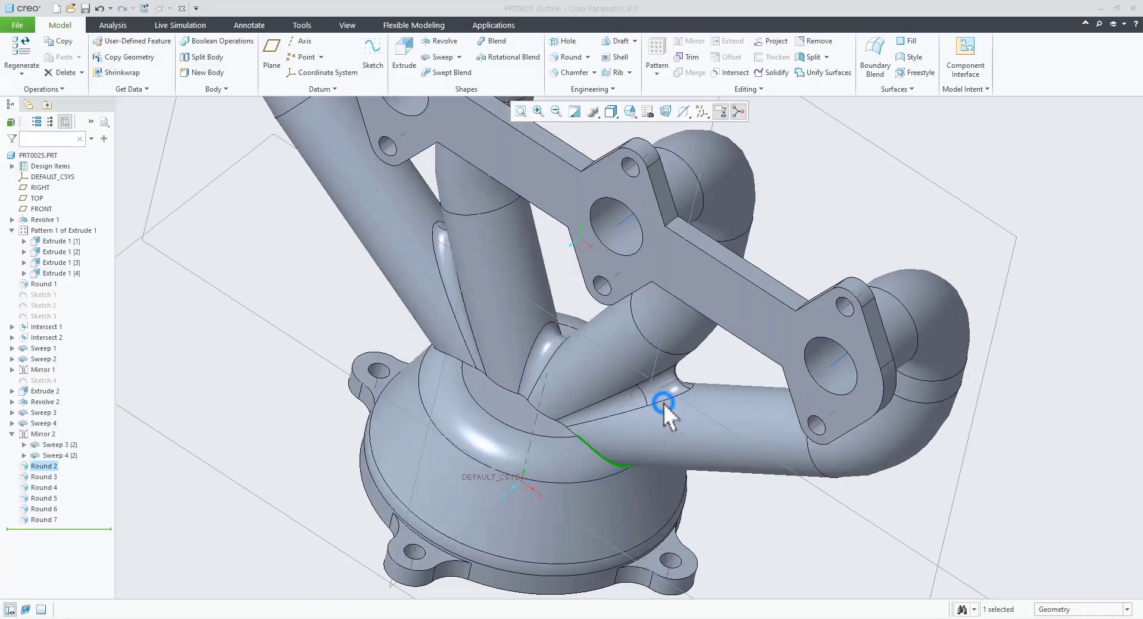
double_click(642, 457)
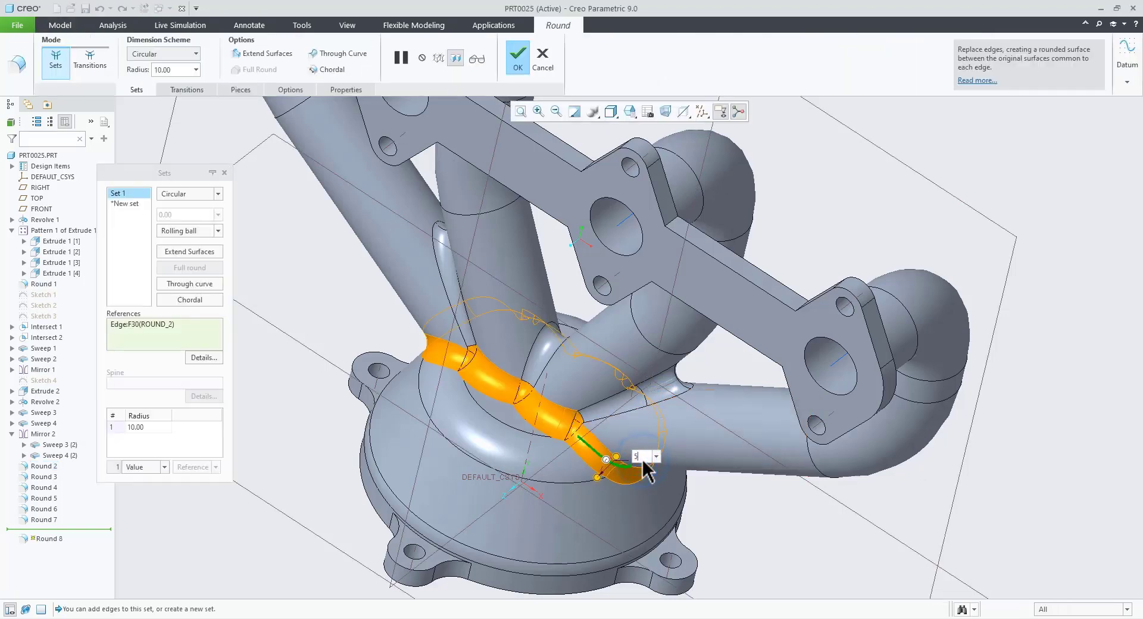
key("Return")
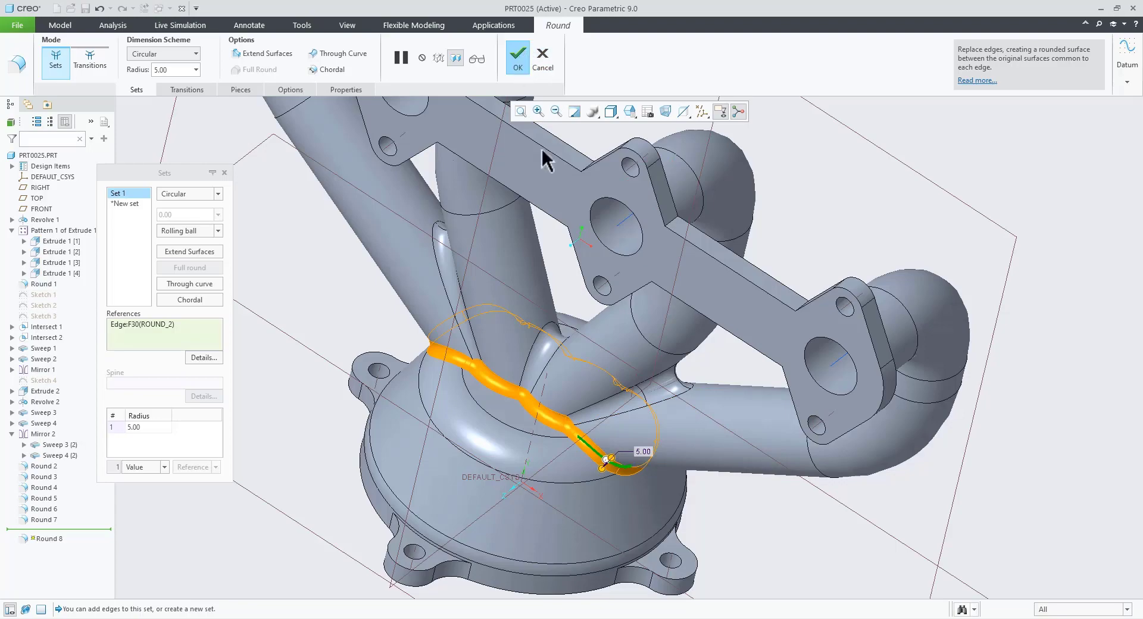
middle_click_drag(541, 146, 587, 229)
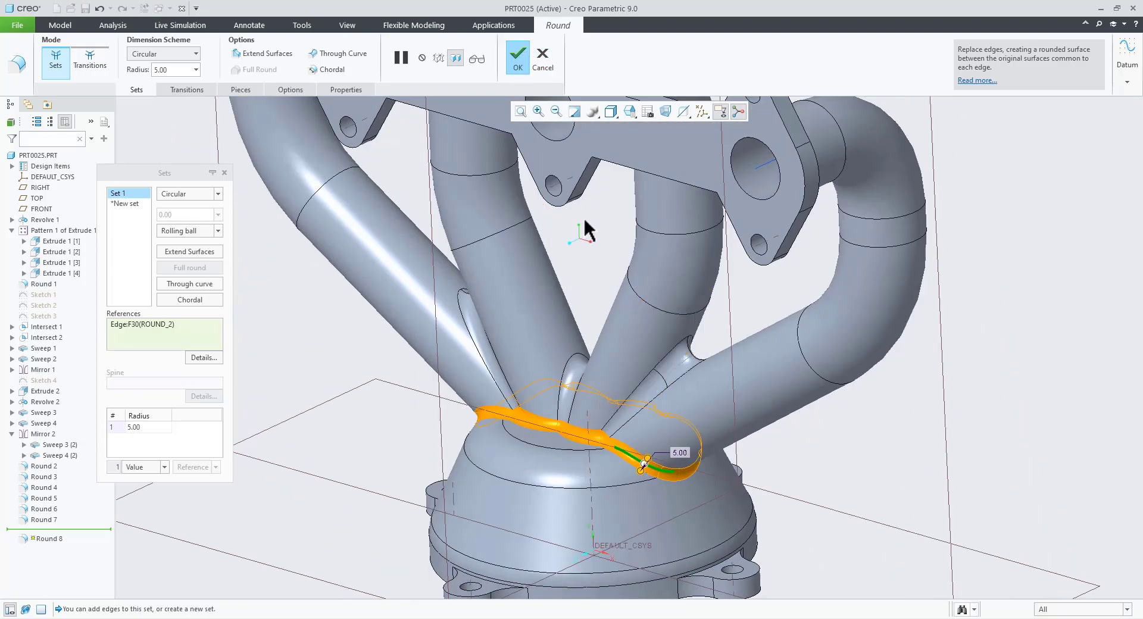
left_click(517, 56)
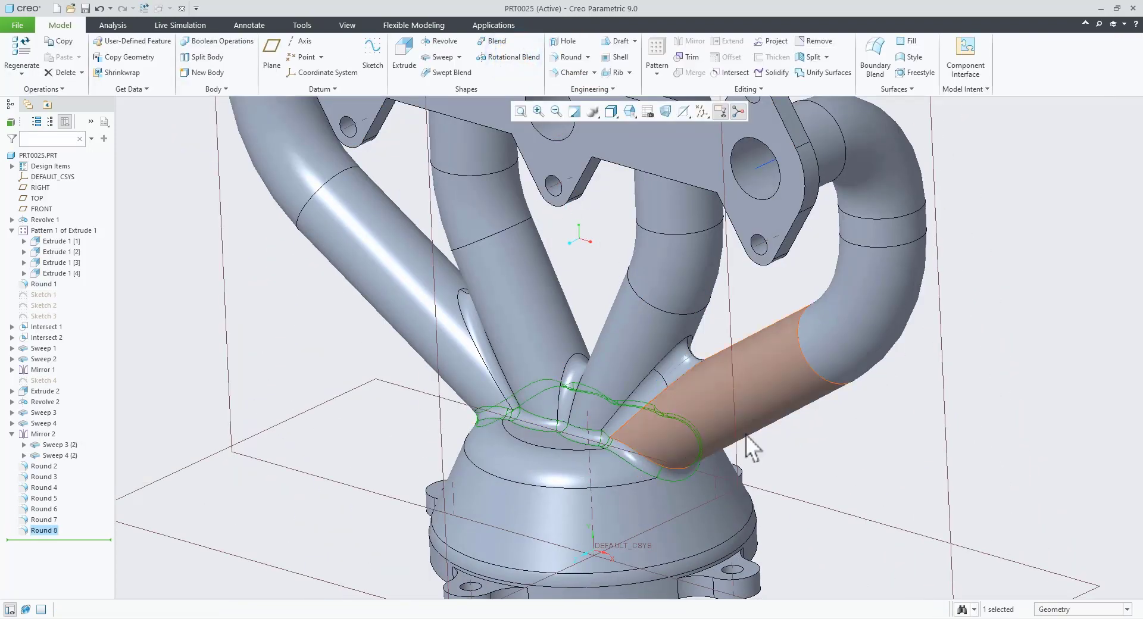
left_click(799, 434)
- Check the section view in the reference drawing and round the circular inner edge near the mouth of the base cavity at 5 mm
scroll(704, 425, "up", 3)
scroll(707, 444, "down", 2)
middle_click_drag(769, 547, 775, 457)
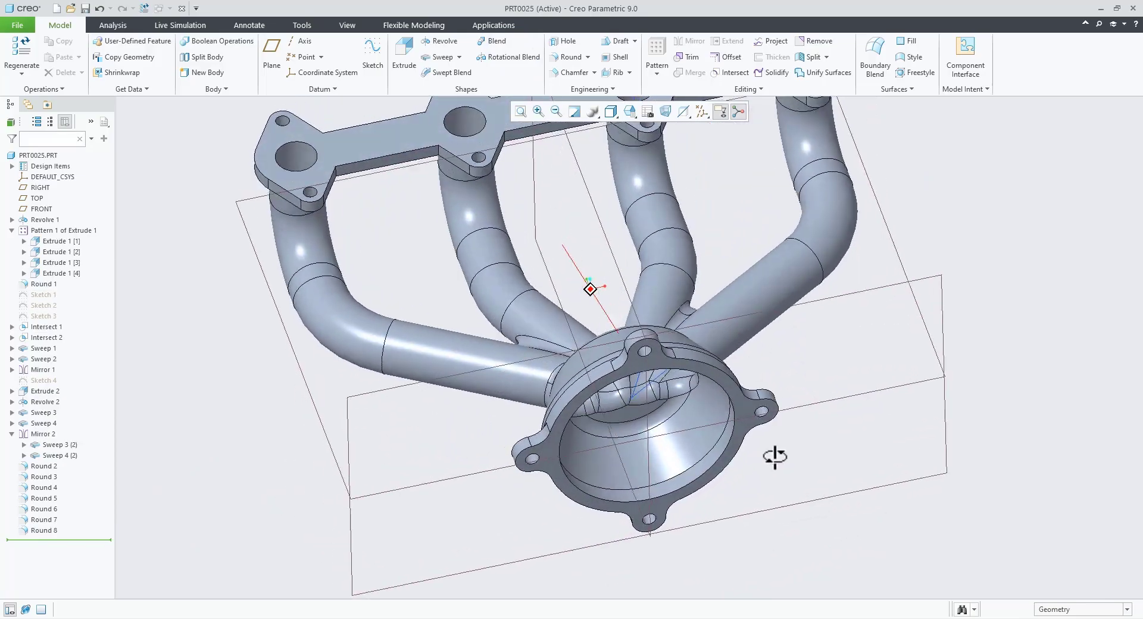
key("alt+Tab")
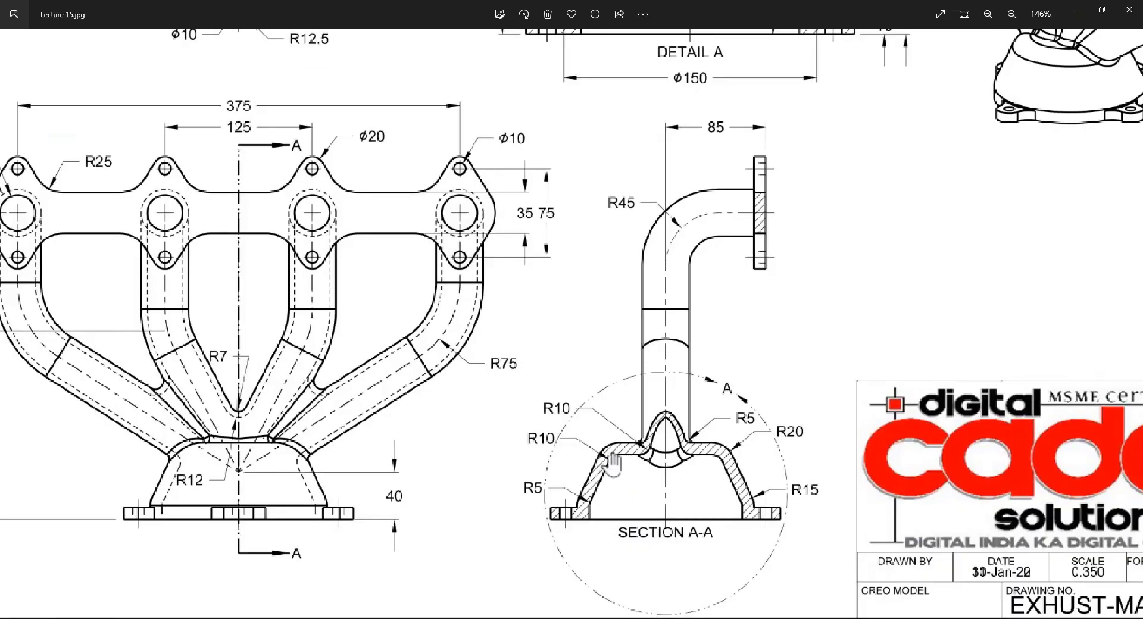
key("alt+Tab")
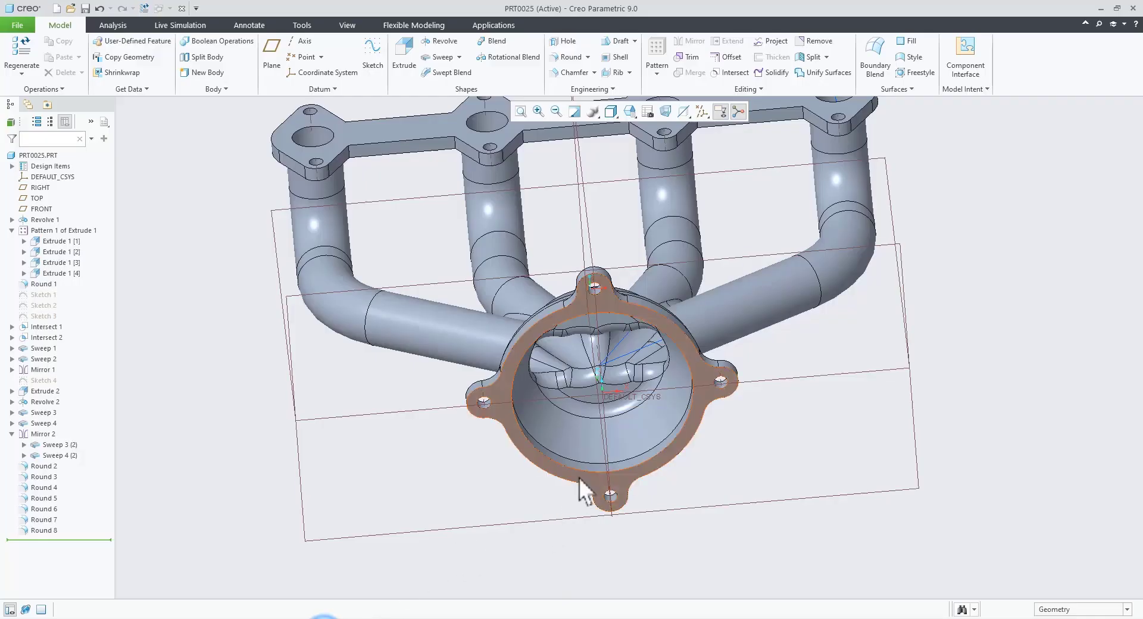
middle_click_drag(579, 477, 567, 566)
scroll(566, 566, "up", 3)
left_click(563, 491)
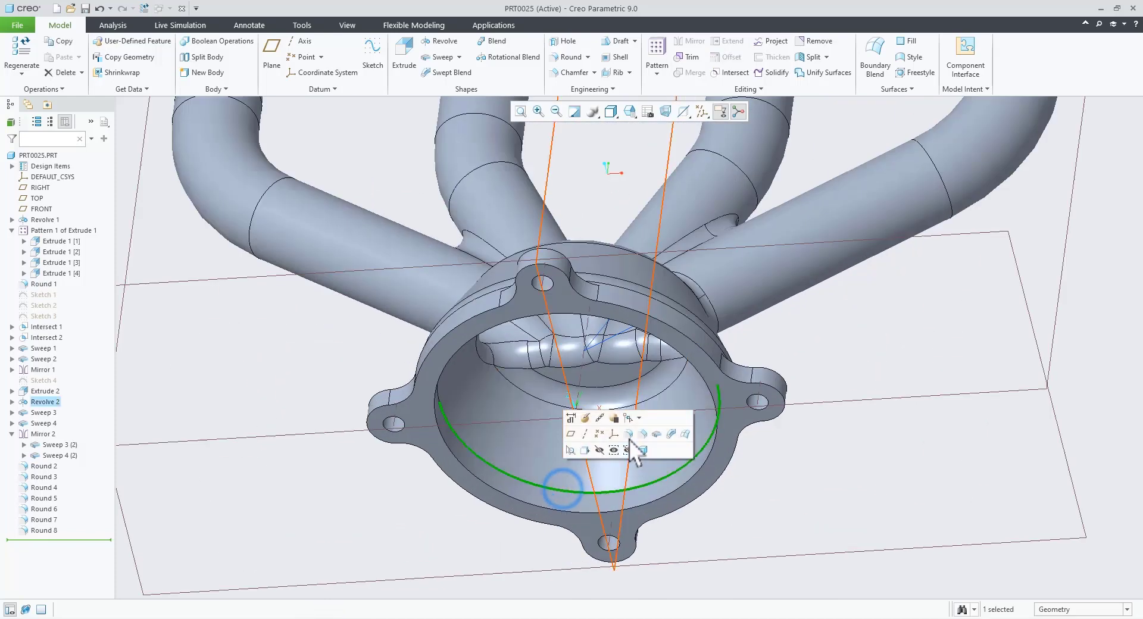
left_click(623, 430)
mouse_move(646, 476)
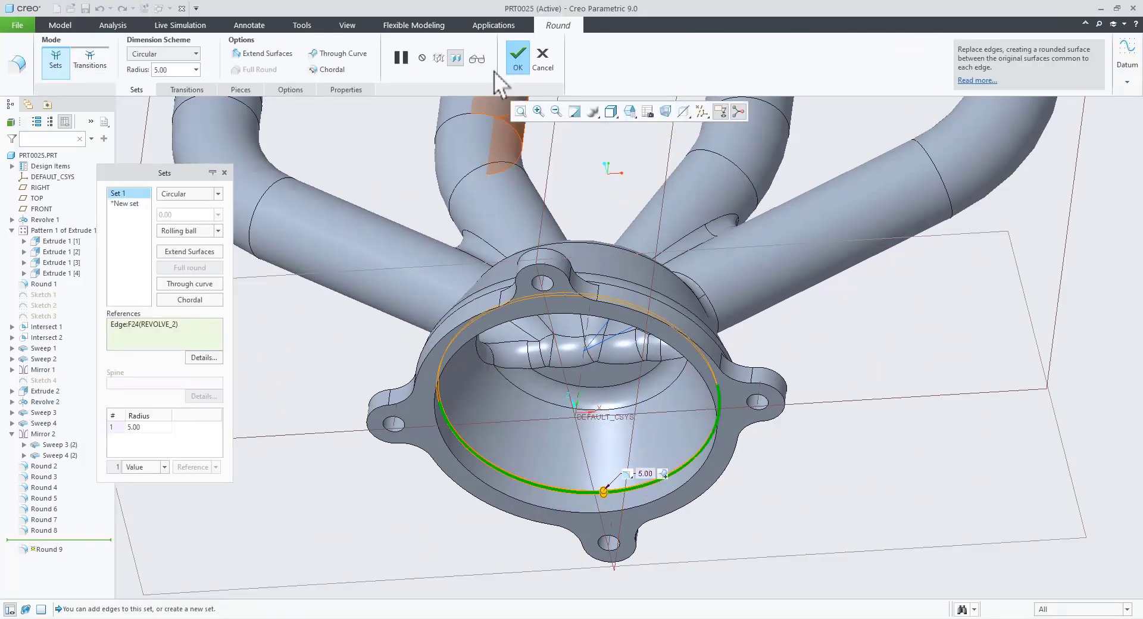
left_click(519, 62)
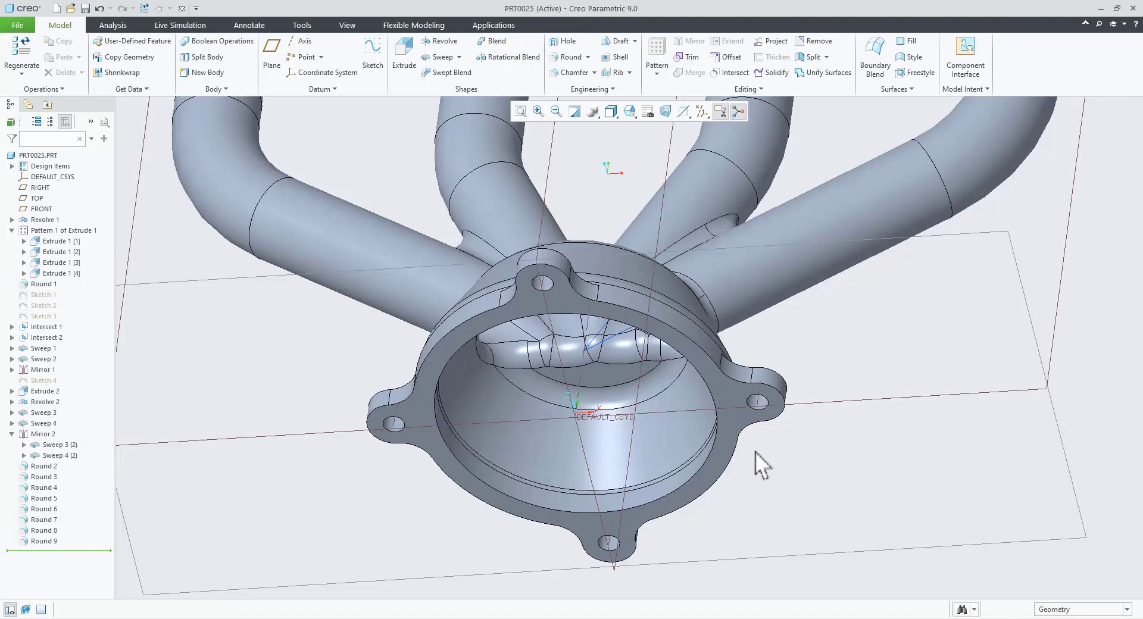
- Start a Round on an upper inside corner of the port flange beside the second port and set its radius to 25 mm
key("ctrl+d")
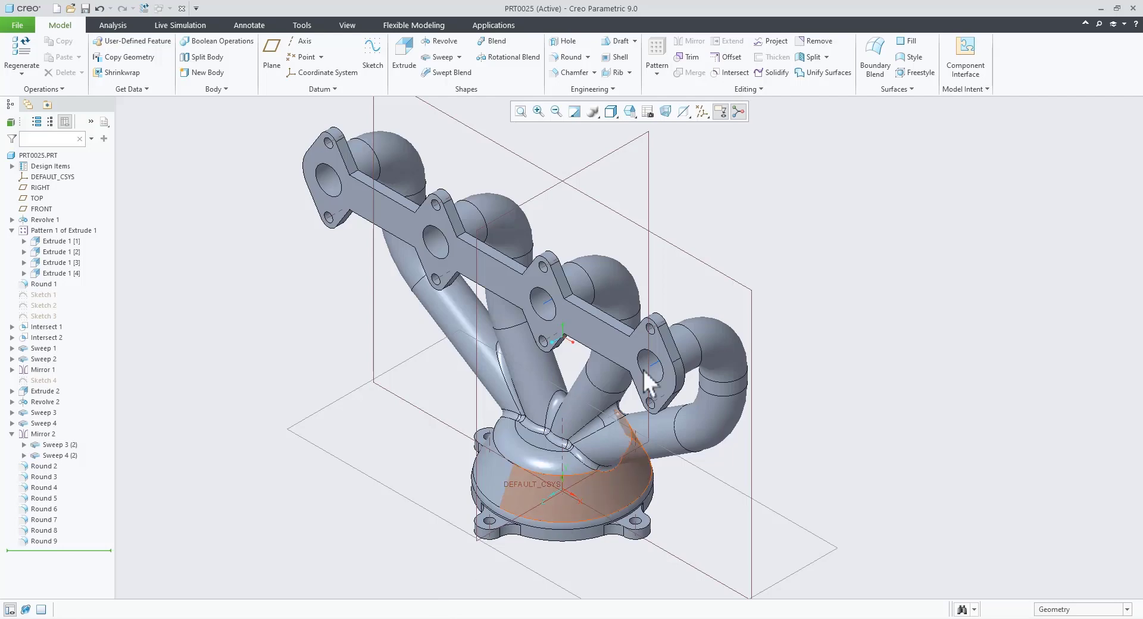
scroll(623, 243, "up", 3)
scroll(623, 243, "down", 3)
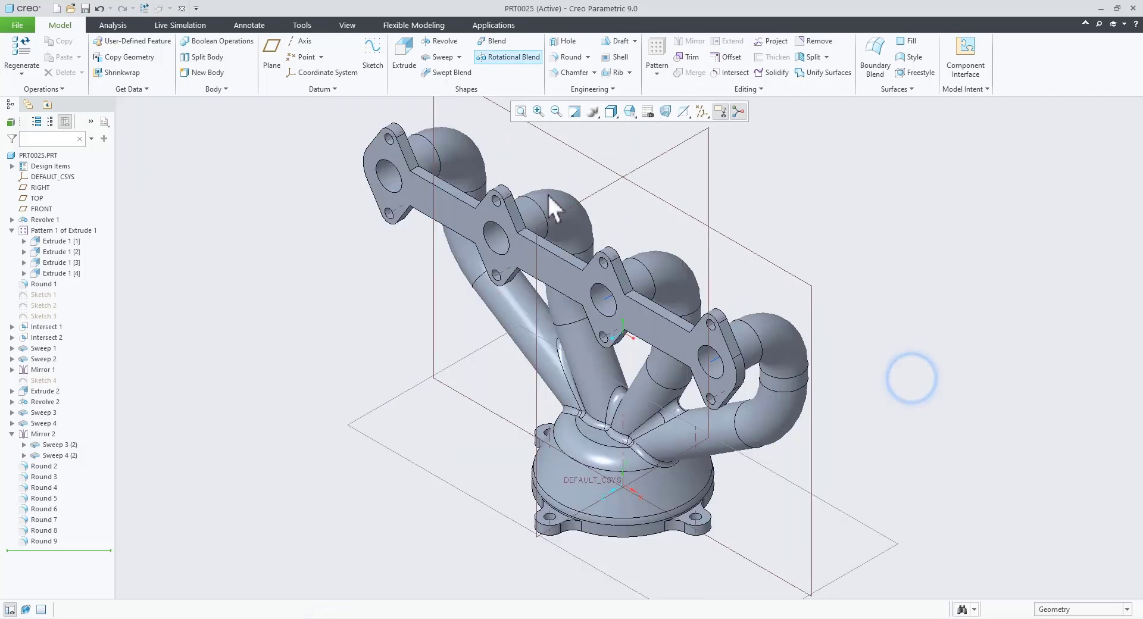
left_click(520, 229)
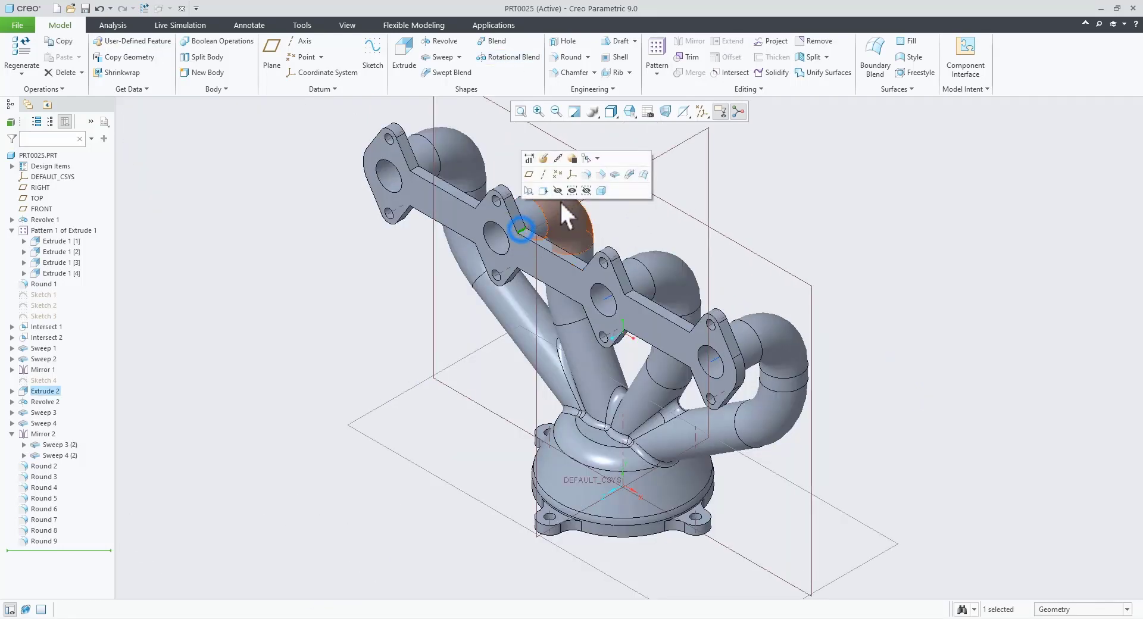
left_click(599, 174)
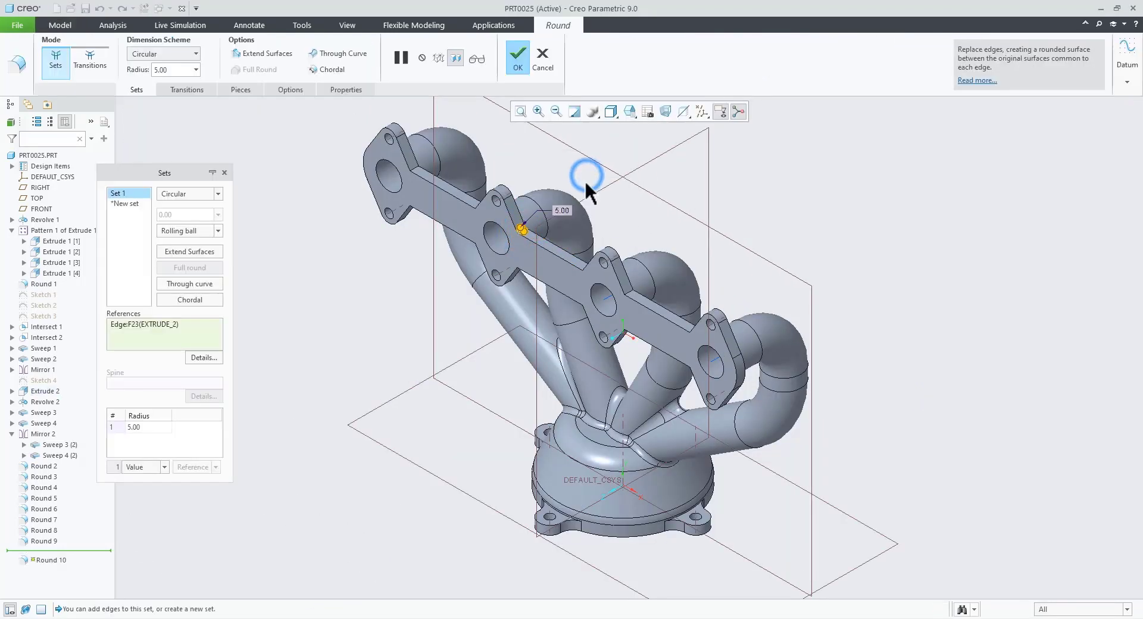
double_click(564, 208)
type("25")
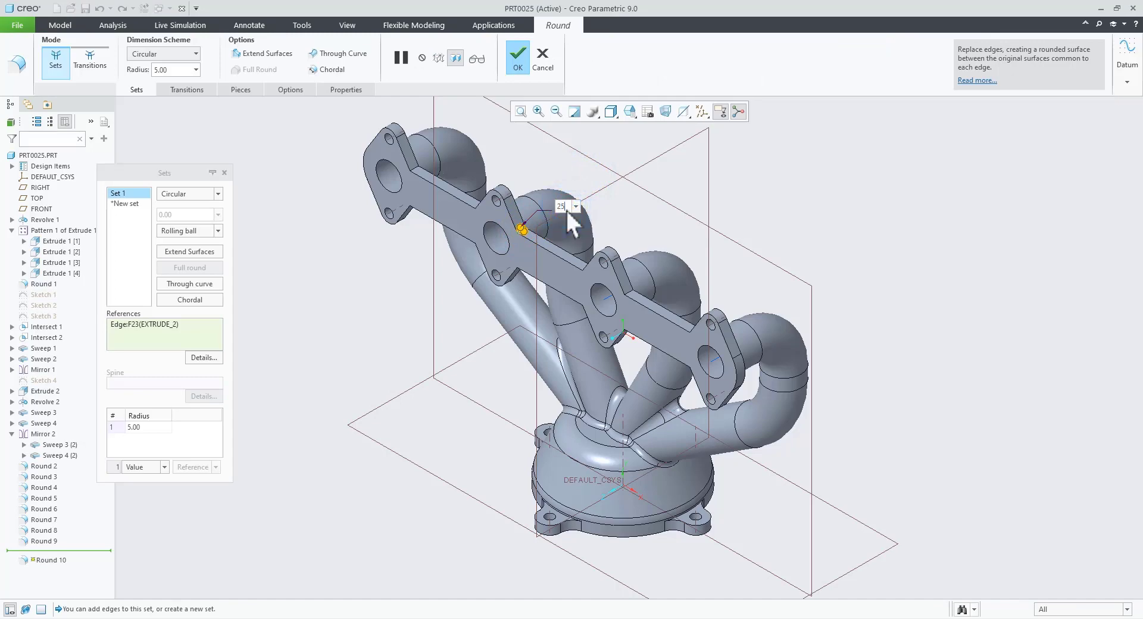
key("Return")
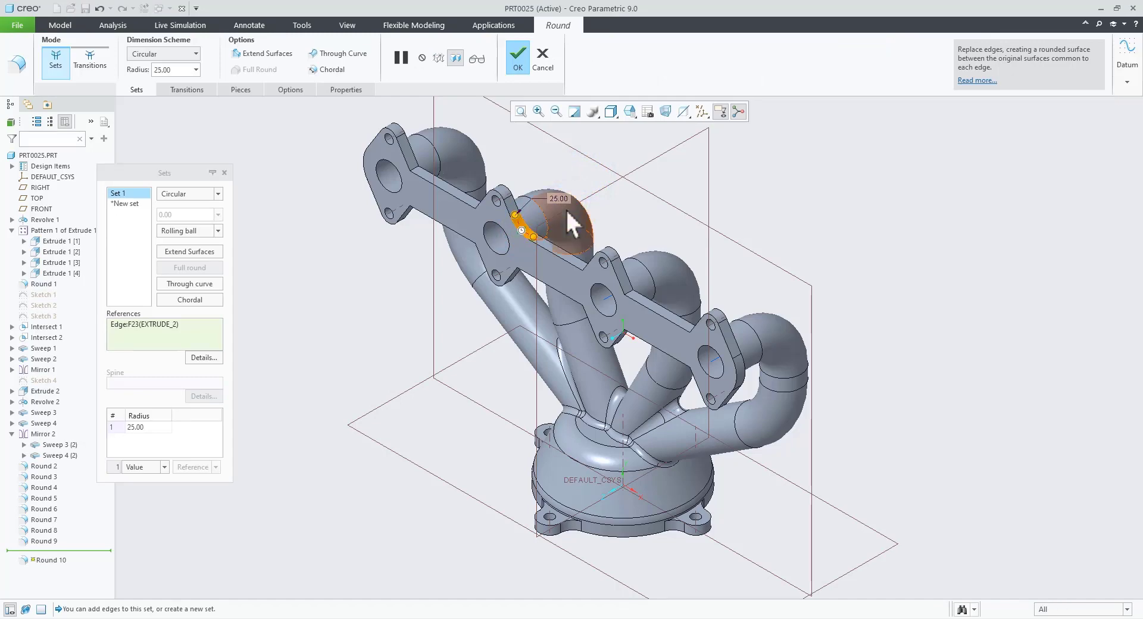
- Add the inside corner edges beside the first port and the remaining ones around the second port to the 25 mm round set
left_click(413, 170, "ctrl")
left_click(415, 201, "ctrl")
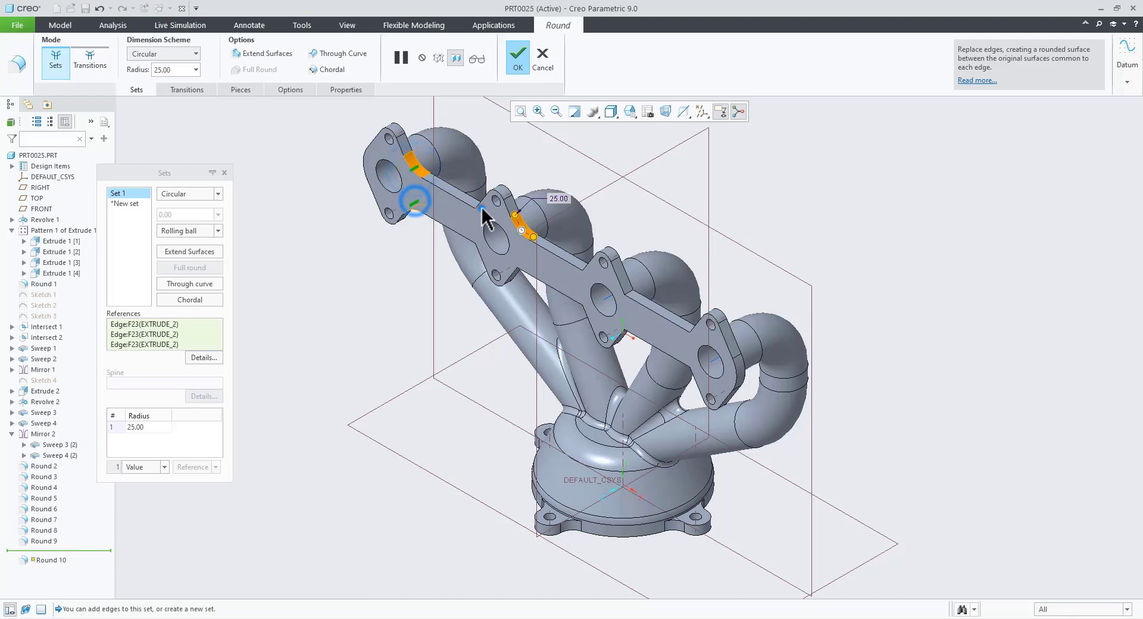
left_click(479, 205, "ctrl")
left_click(478, 241, "ctrl")
left_click(522, 262, "ctrl")
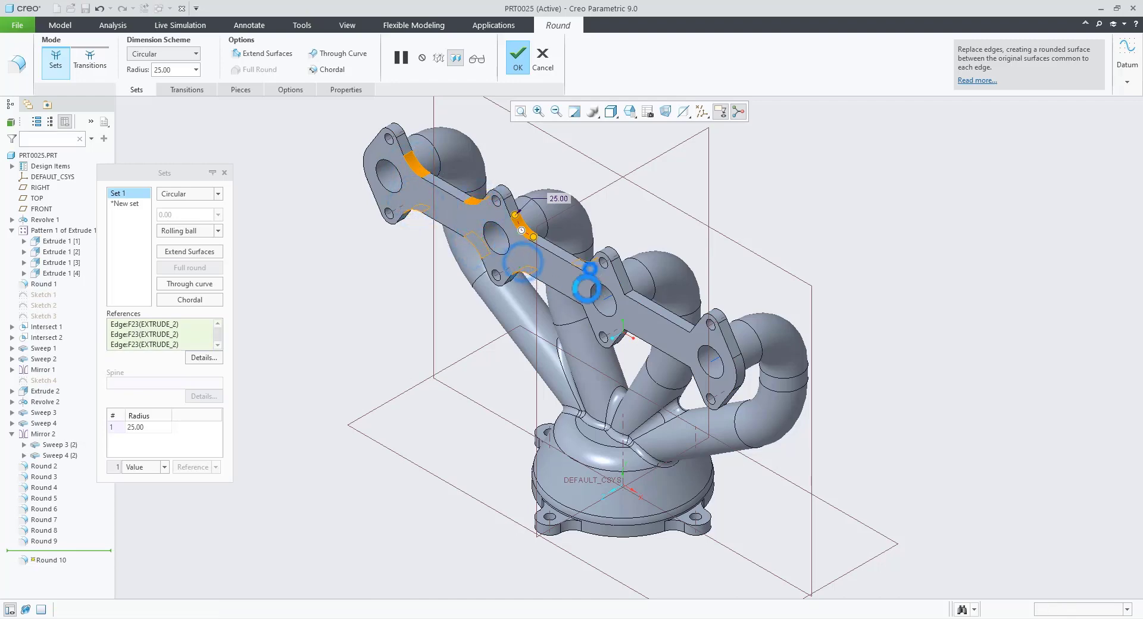
- Add the flange's inside corner edges around the third port and beside the fourth port to the round set and complete the round
left_click(581, 262, "ctrl")
left_click(587, 303, "ctrl")
left_click(628, 292, "ctrl")
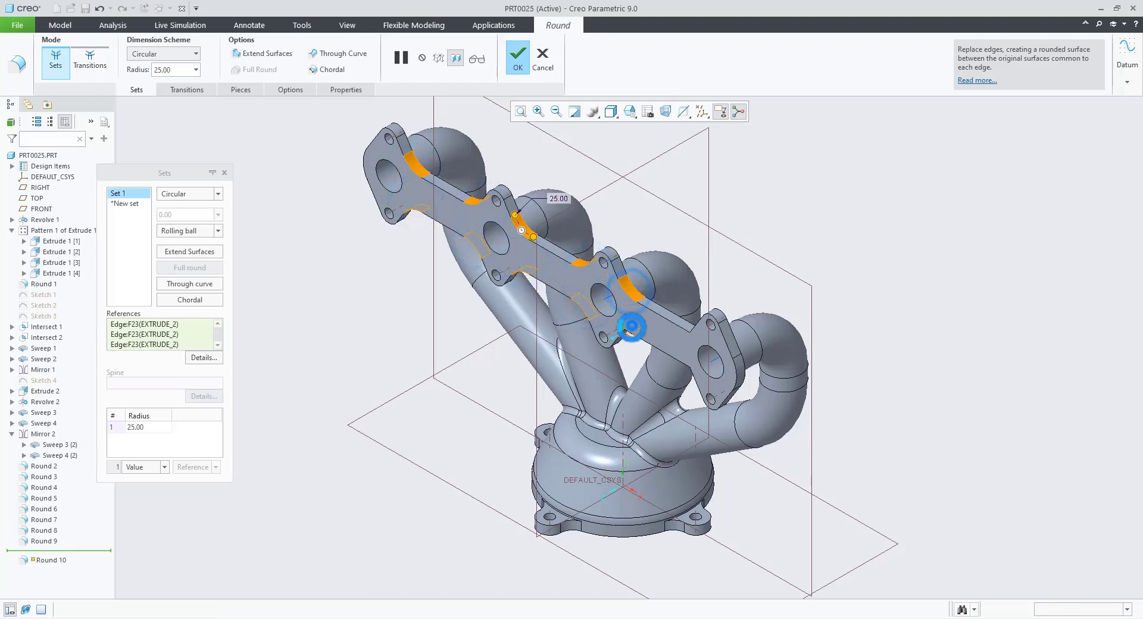
left_click(690, 326, "ctrl")
left_click(694, 364, "ctrl")
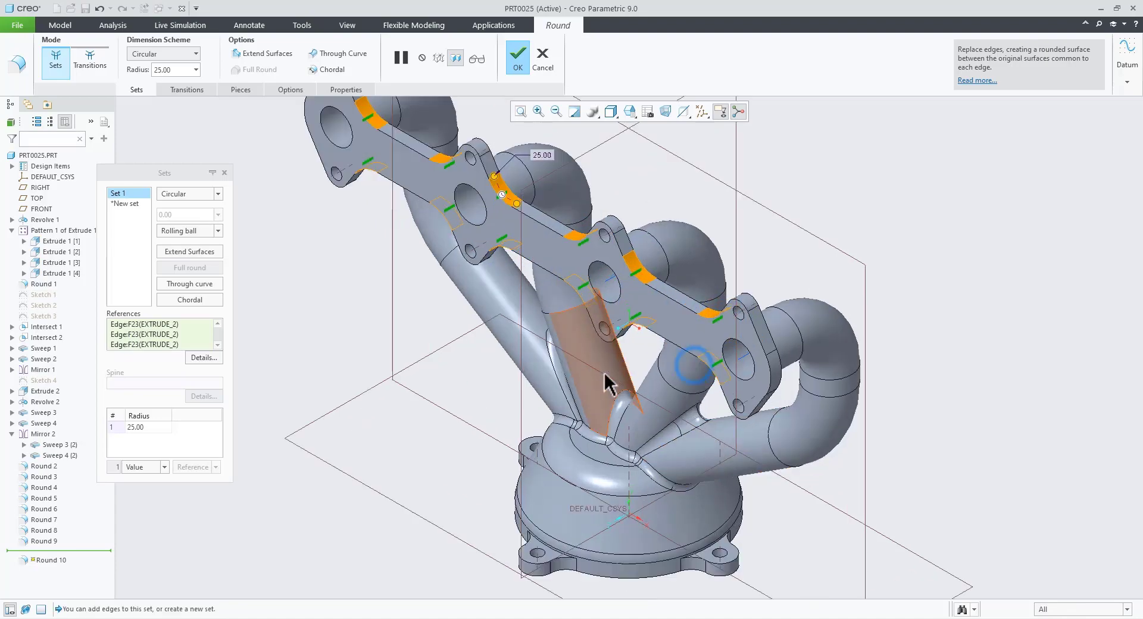
middle_click_drag(605, 382, 658, 452)
scroll(631, 387, "down", 3)
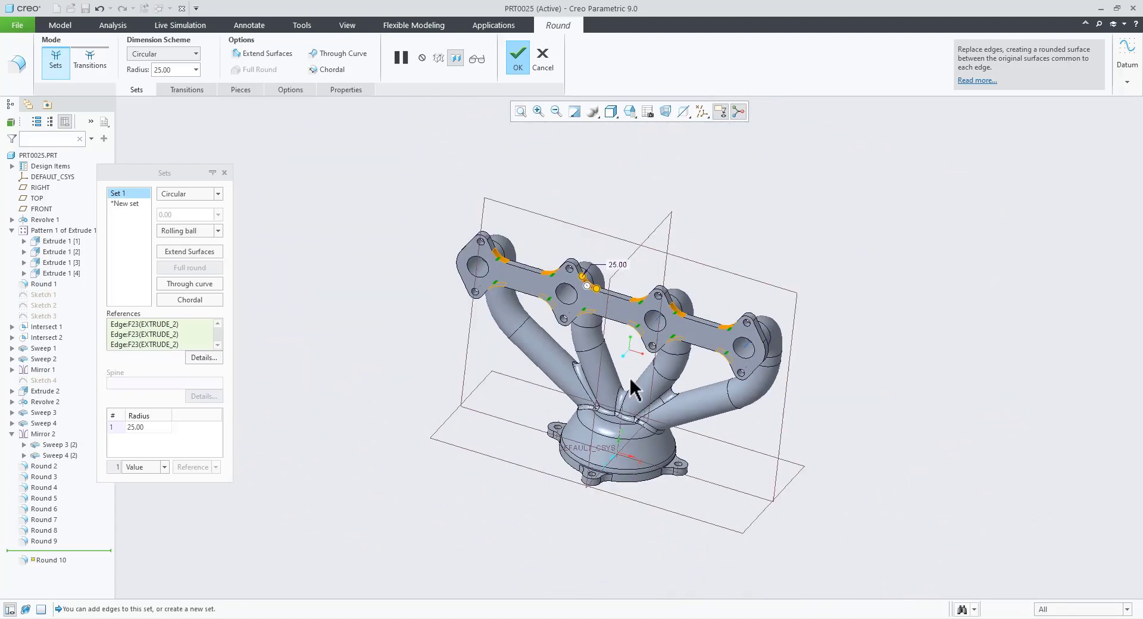
left_click(517, 58)
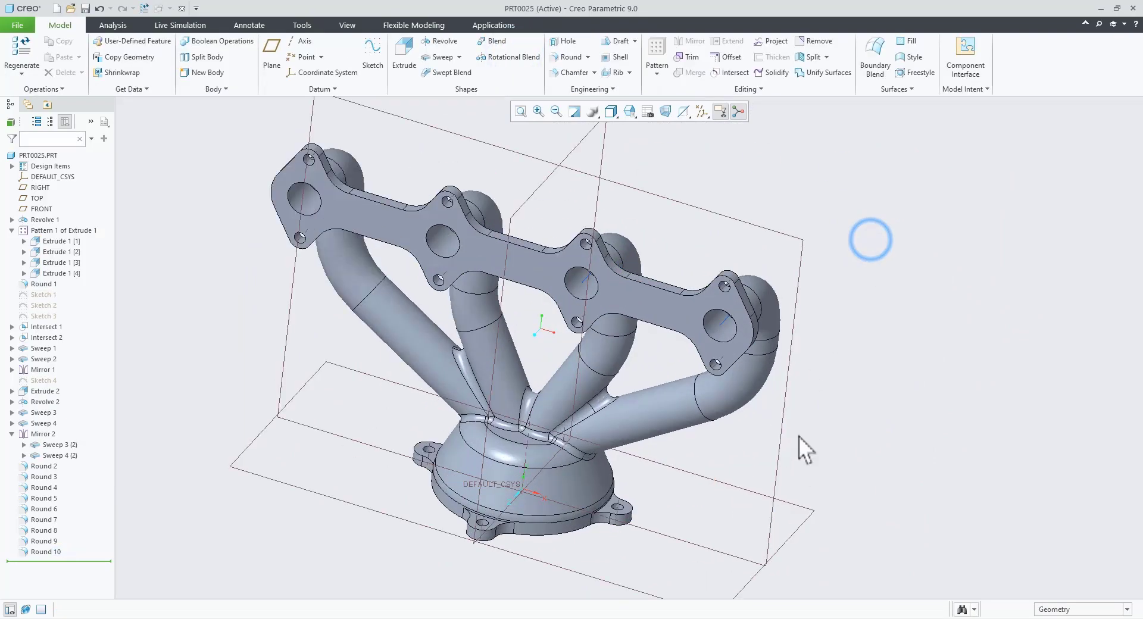
- Compare the model with the reference drawing and apply a 0.5 mm Auto Round to all remaining convex and concave edges of the body
mouse_move(798, 449)
middle_mouse_down()
mouse_move(873, 383)
mouse_move(901, 285)
mouse_move(870, 367)
mouse_move(867, 446)
mouse_move(717, 510)
mouse_move(638, 525)
mouse_move(656, 480)
mouse_move(839, 416)
mouse_move(806, 441)
middle_mouse_up()
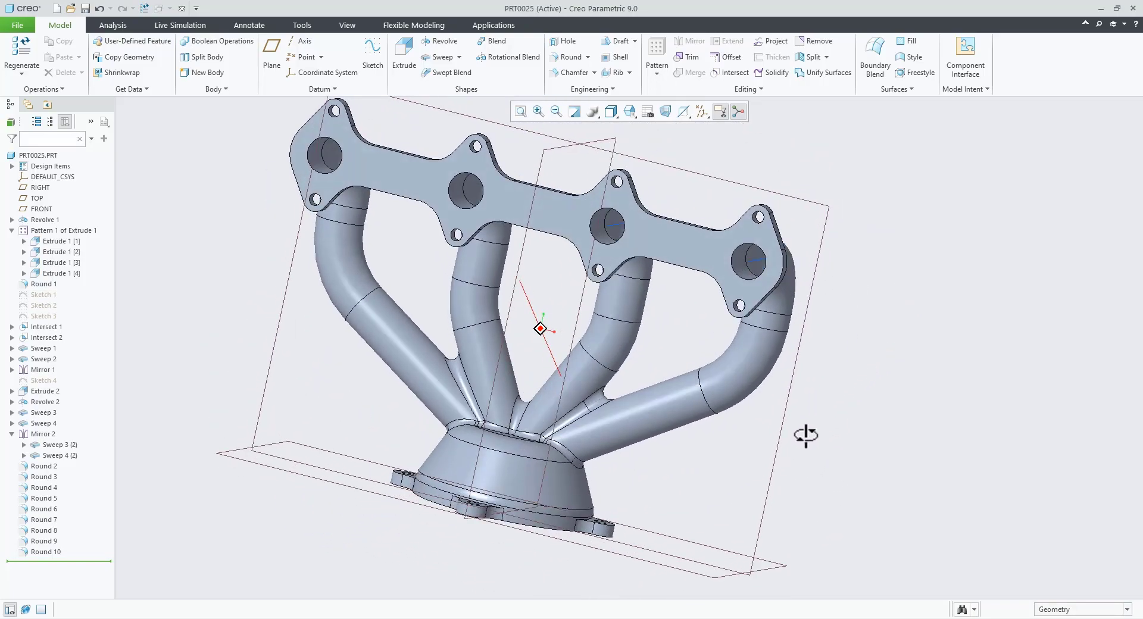
middle_click_drag(571, 416, 422, 607)
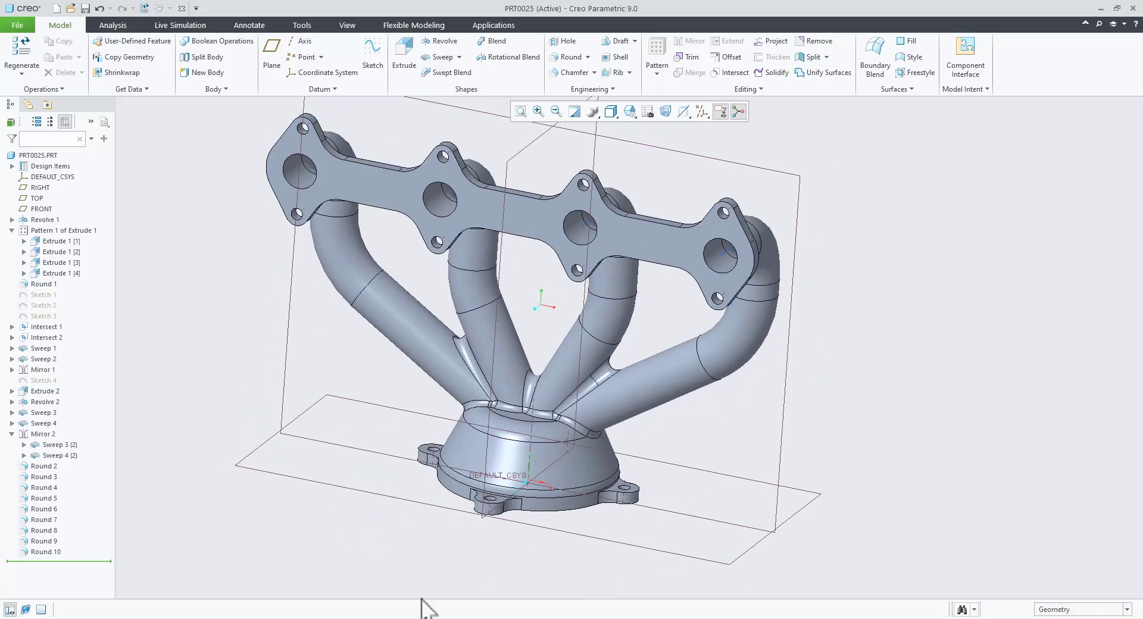
left_click(438, 618)
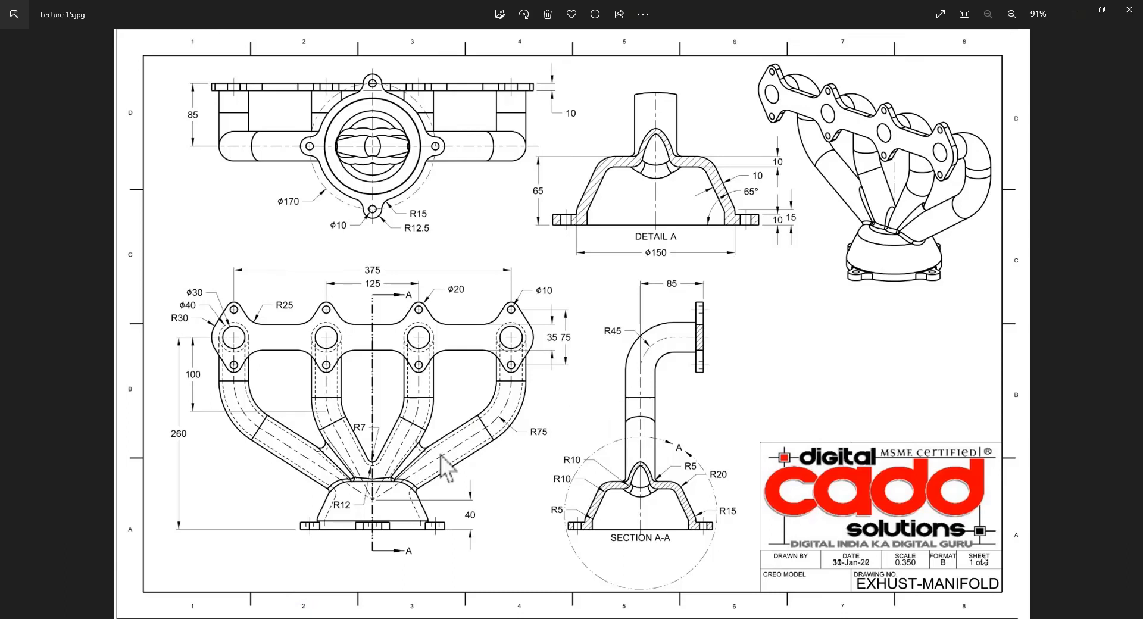
left_click(461, 618)
scroll(745, 396, "down", 2)
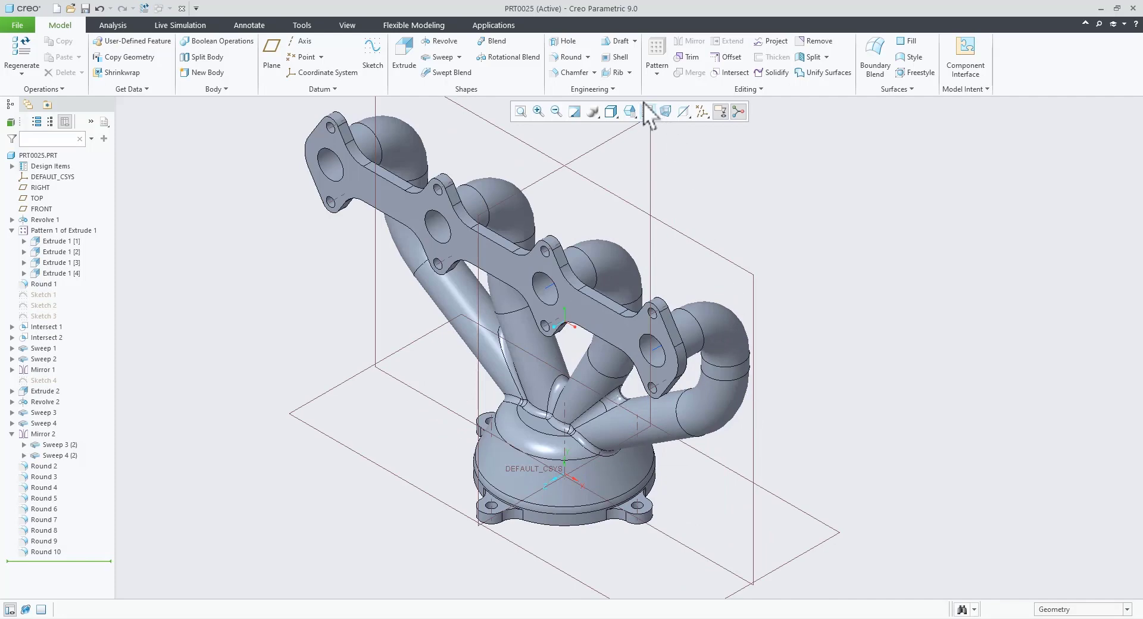
left_click(588, 57)
left_click(588, 85)
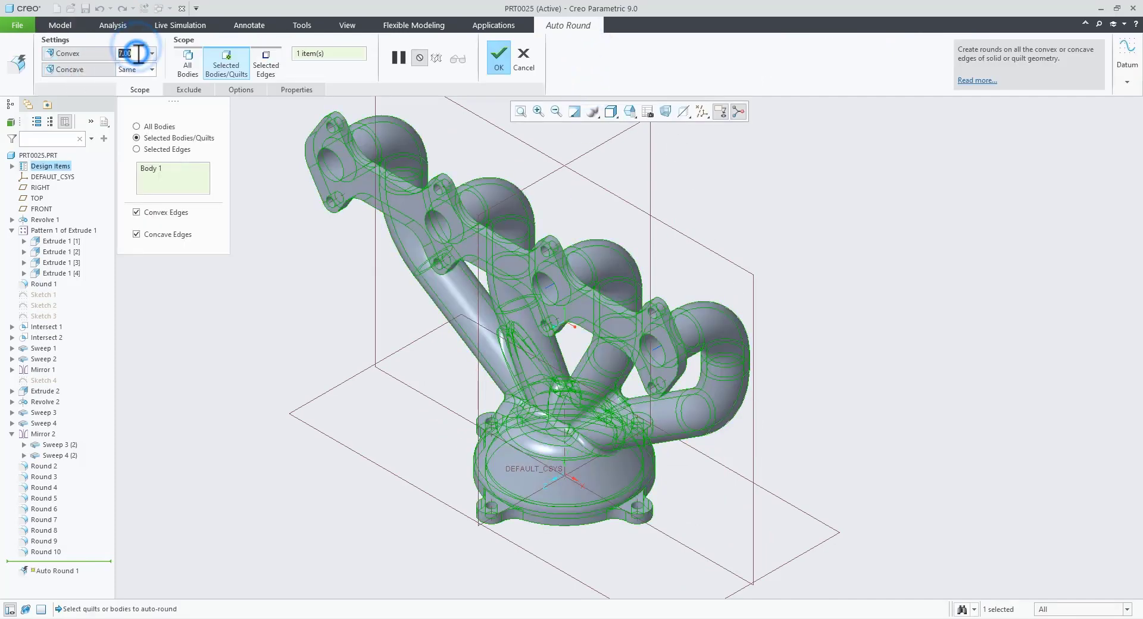
type("0.5")
key("Return")
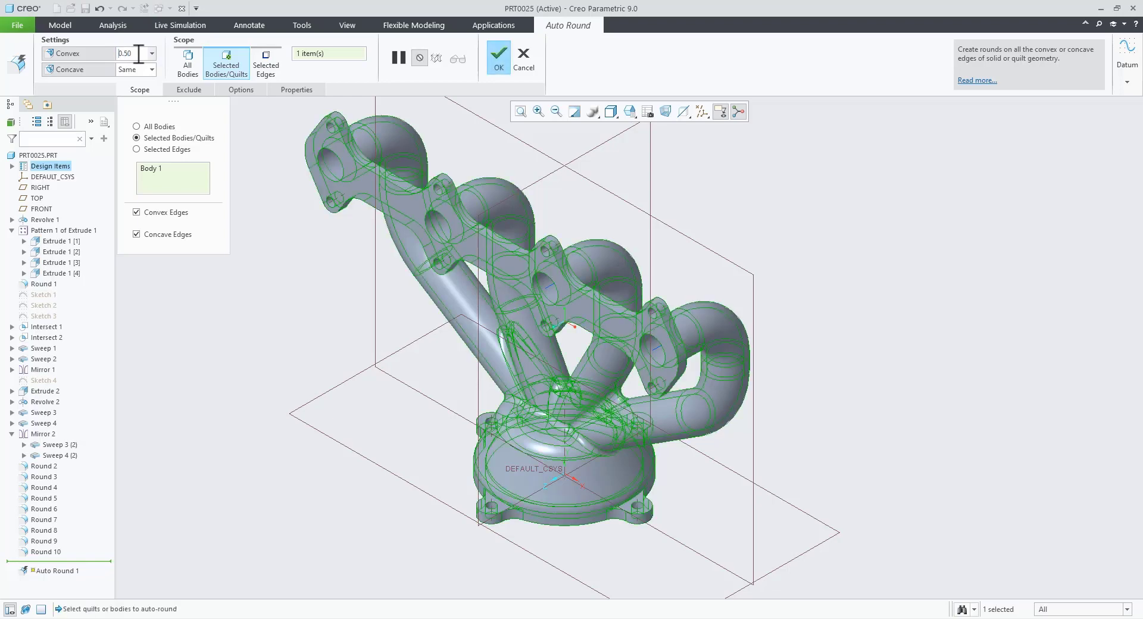
left_click(496, 59)
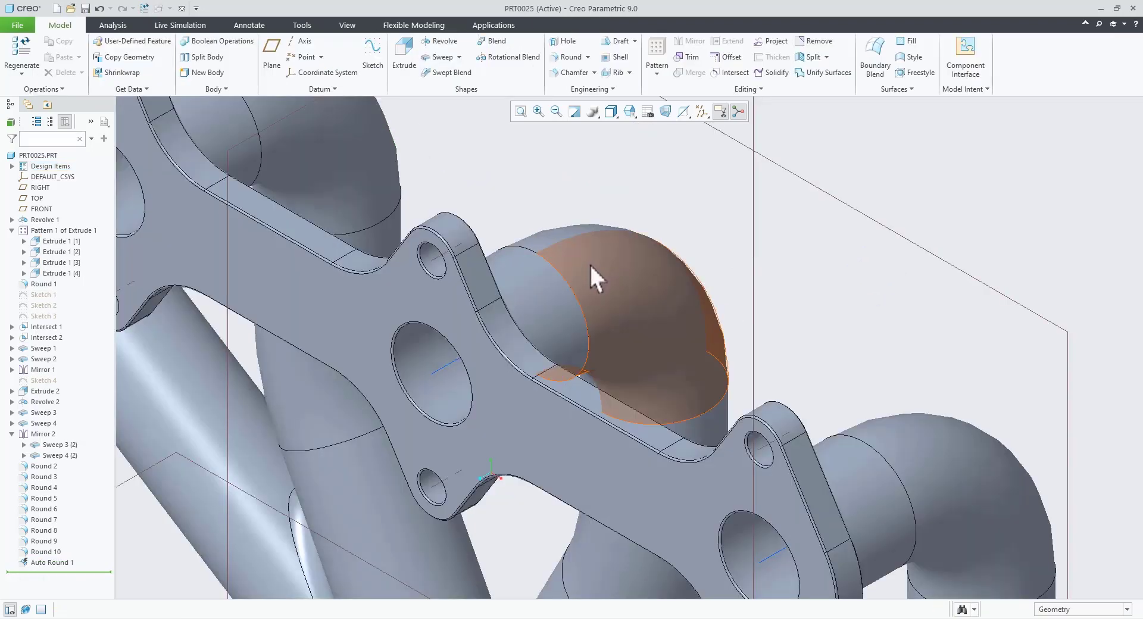
scroll(573, 254, "down", 2)
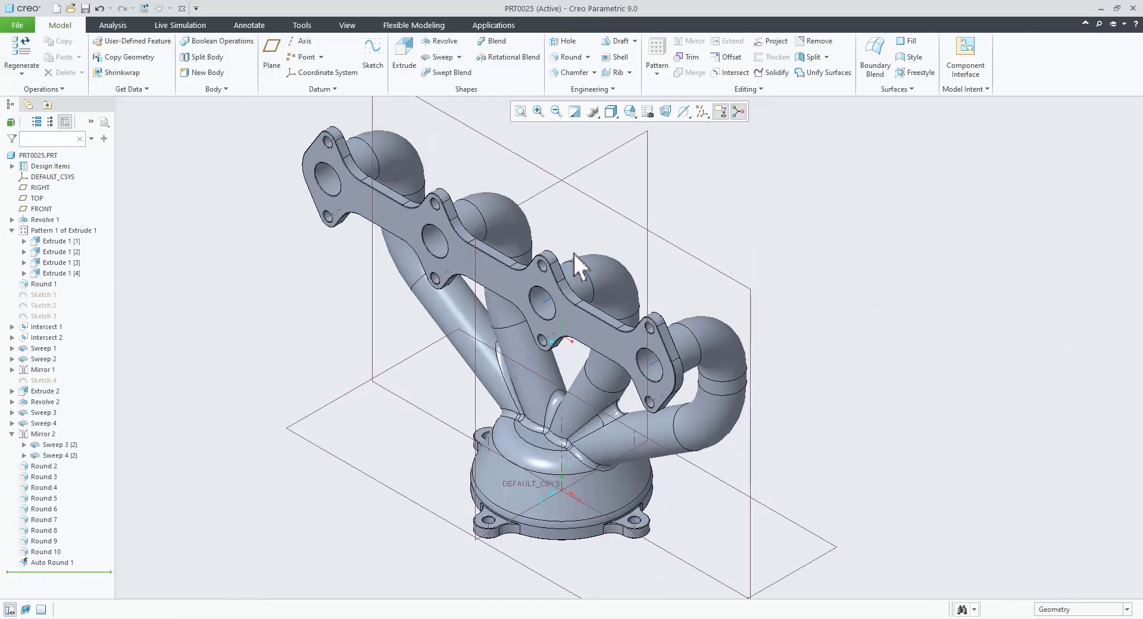
- Turn off the display of the datum features and the spin center
left_click(719, 112)
left_click(724, 168)
left_click(905, 282)
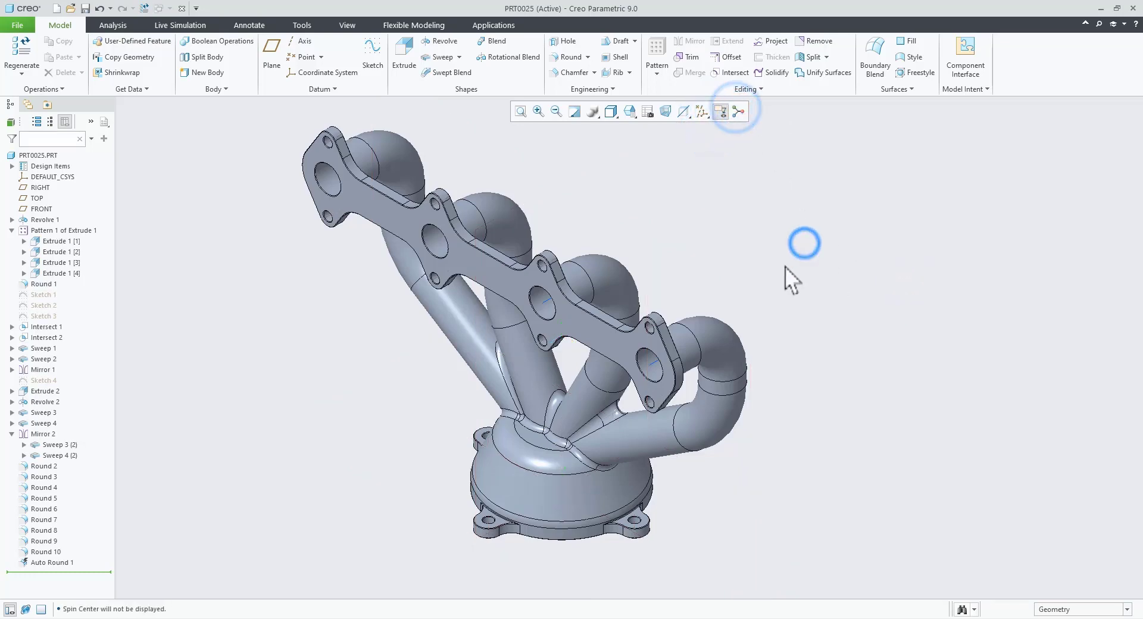
- Hide the Intersect 1 and Intersect 2 curves and restore the standard orientation
middle_click_drag(620, 445, 623, 440)
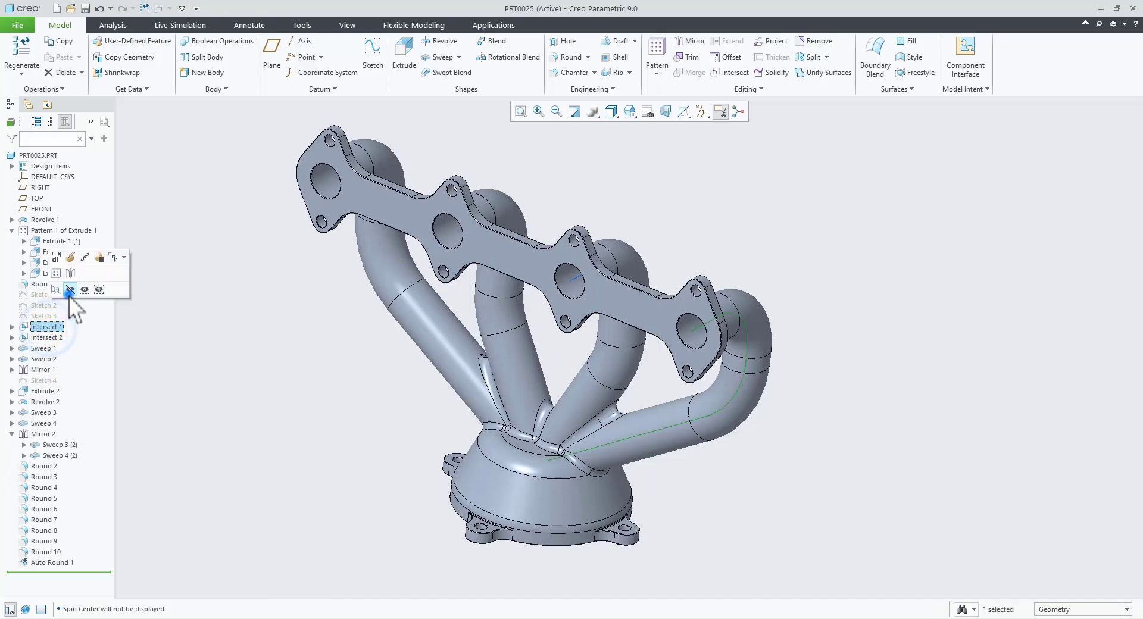
left_click(74, 294)
left_click(53, 334)
left_click(75, 294)
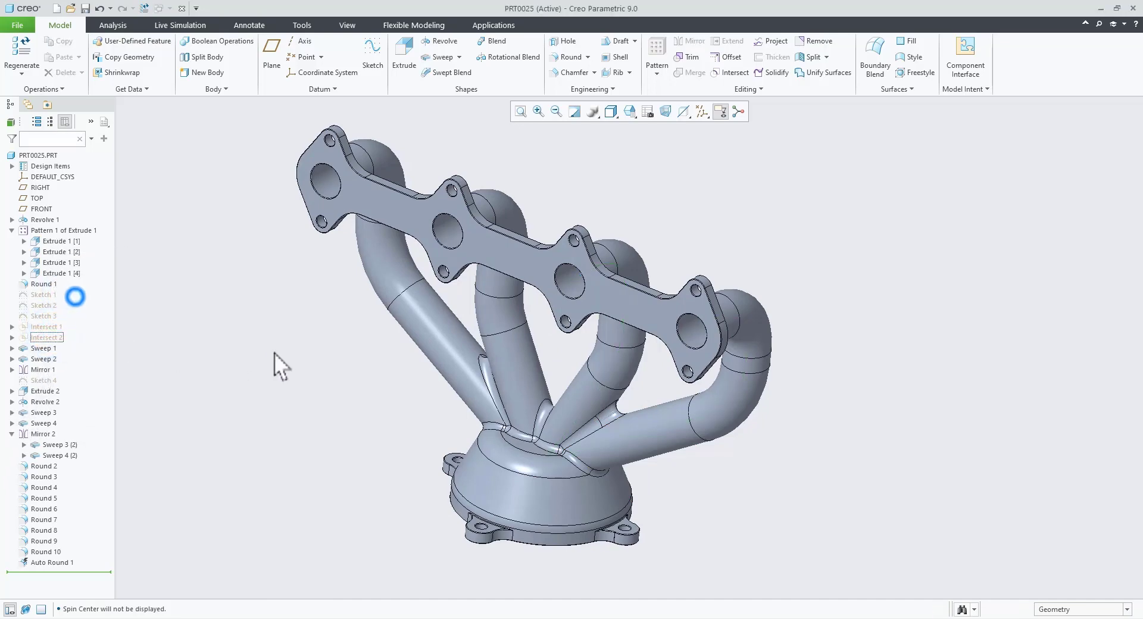
left_click(274, 353)
middle_click_drag(643, 429, 641, 470)
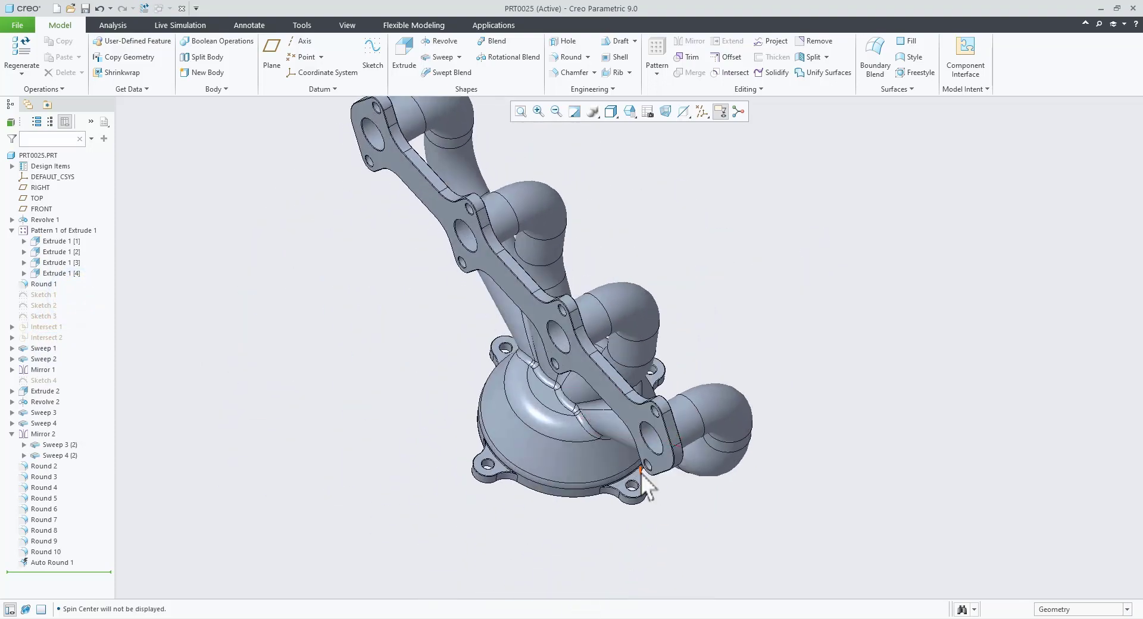
key("ctrl+d")
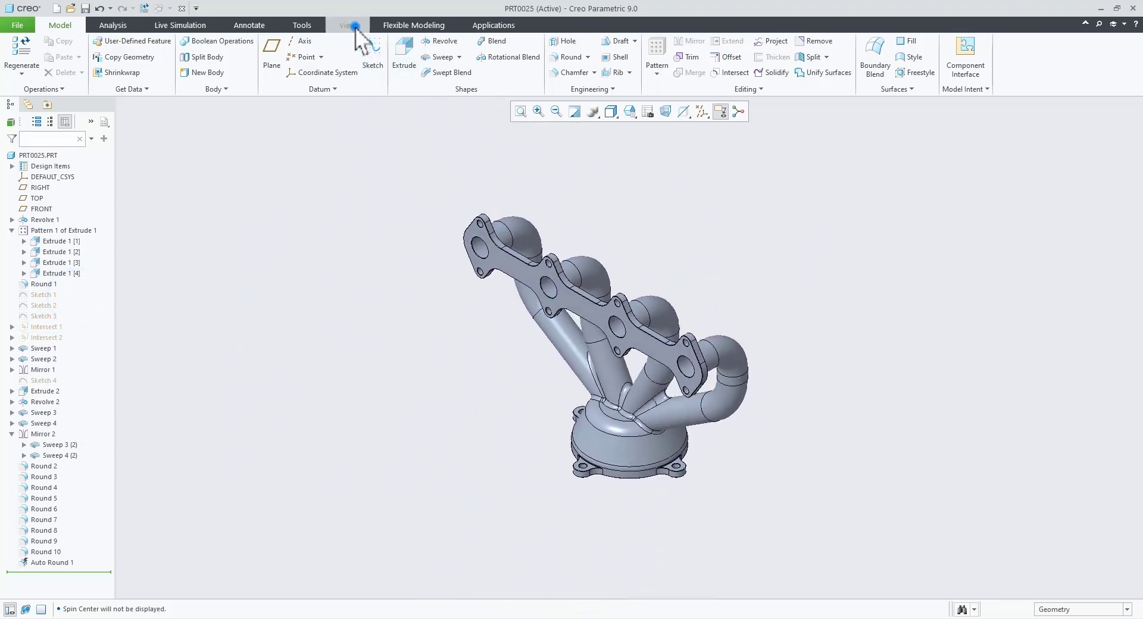
- Apply the ptc-plastic-red appearance to the entire part
left_click(351, 25)
left_click(127, 76)
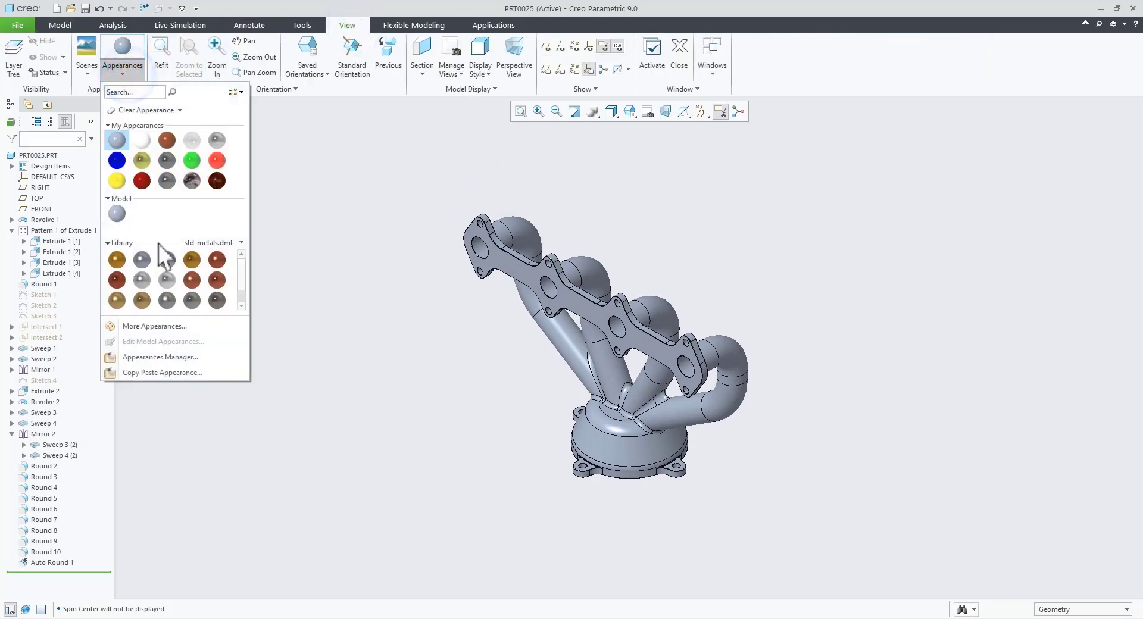
left_click(141, 181)
left_click(29, 156)
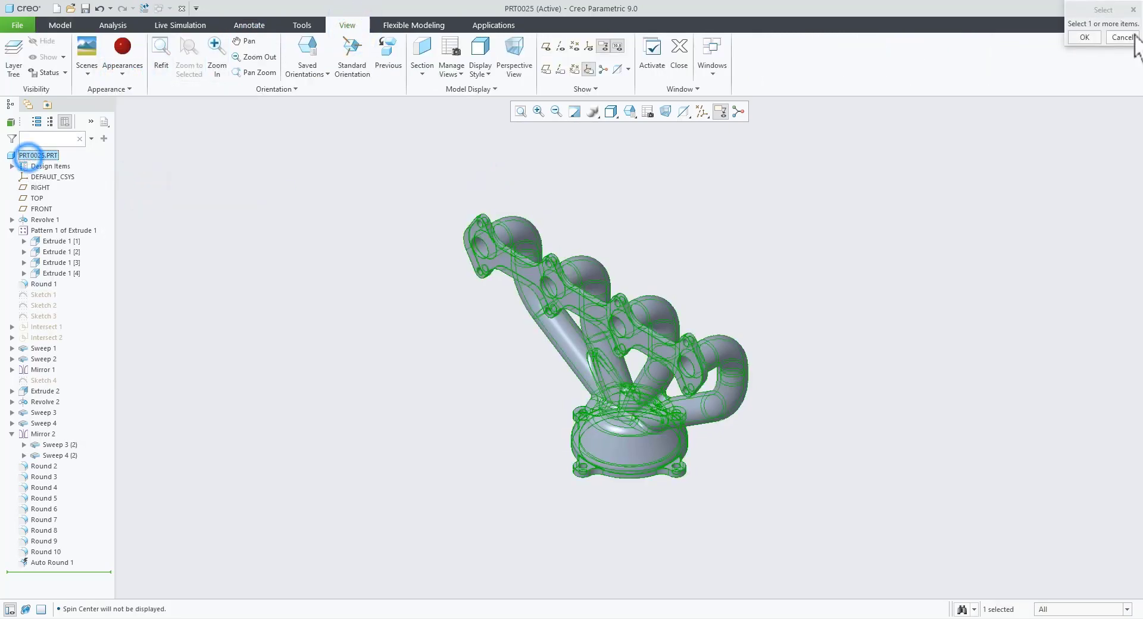
left_click(1085, 37)
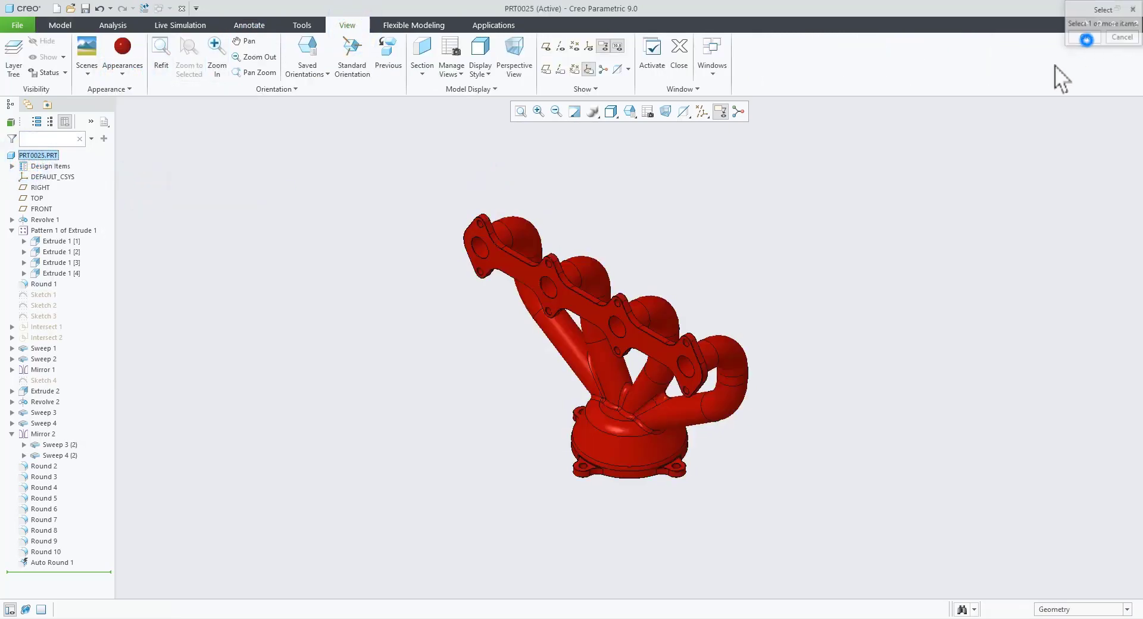
- Set the display style to Shading With Reflections and view the manifold
left_click(612, 110)
left_click(616, 133)
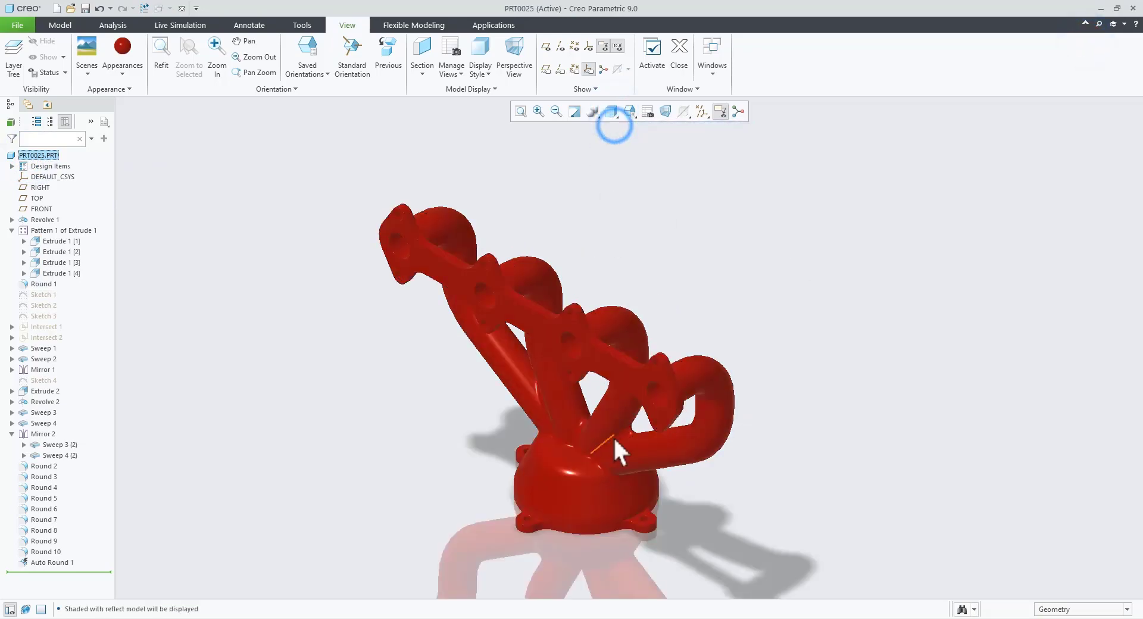
mouse_move(613, 437)
middle_mouse_down()
mouse_move(768, 331)
mouse_move(715, 354)
mouse_move(612, 446)
mouse_move(556, 548)
mouse_move(571, 538)
mouse_move(627, 403)
mouse_move(613, 395)
middle_mouse_up()
- Edit the model appearance and change its color to a bright blue with RGB 67.9, 115.7, 209.2
left_click(125, 74)
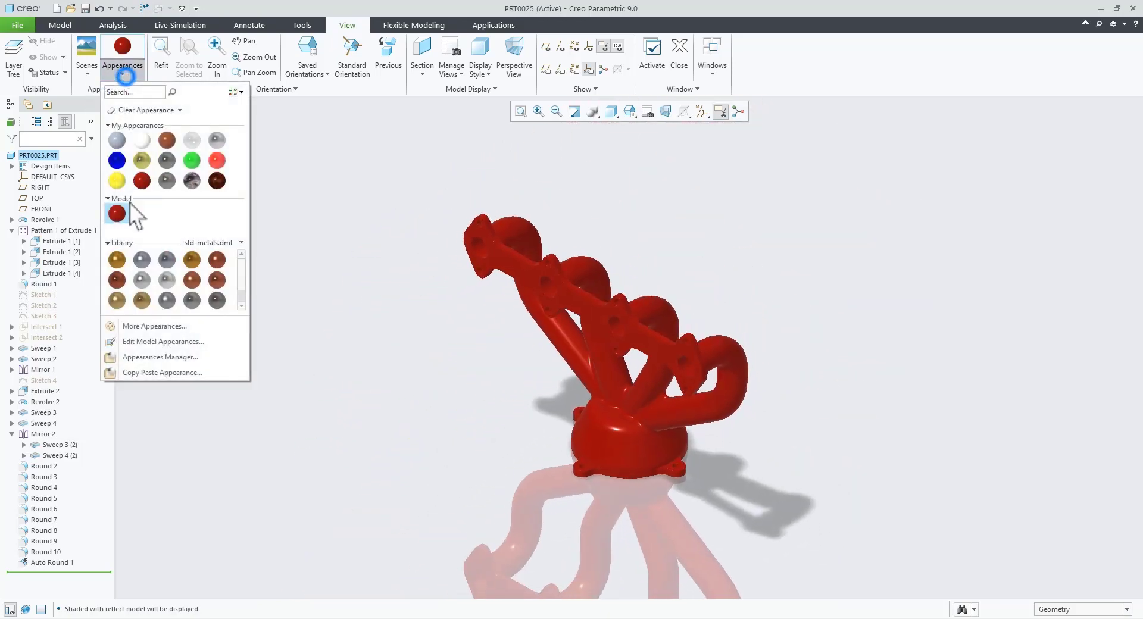
left_click(152, 342)
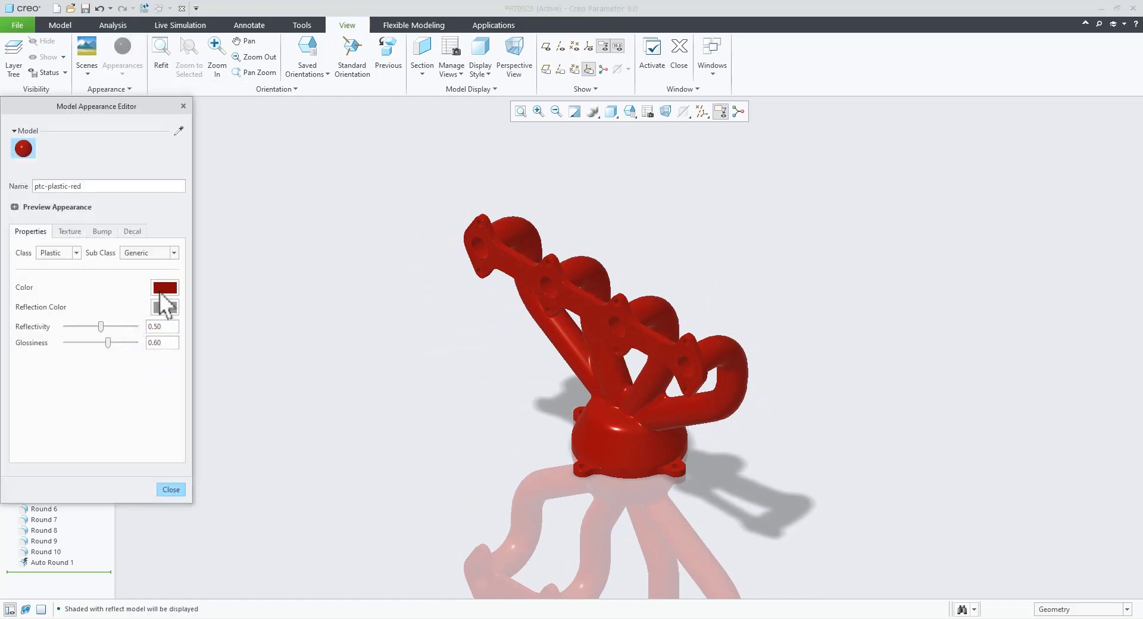
left_click(163, 288)
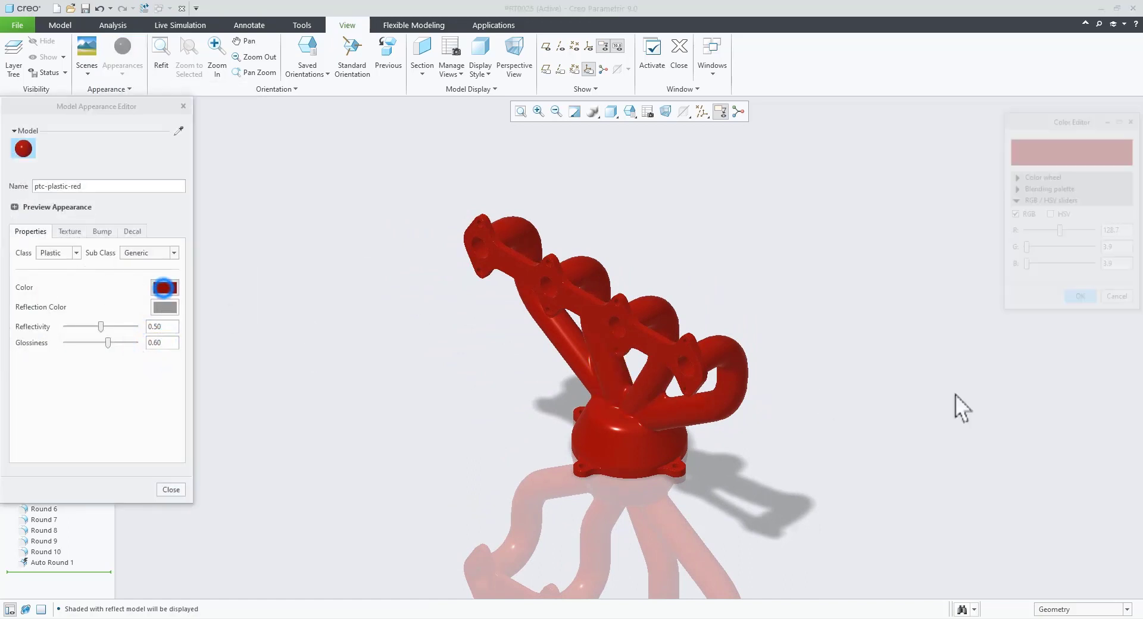
left_click(1054, 176)
left_click(1040, 271)
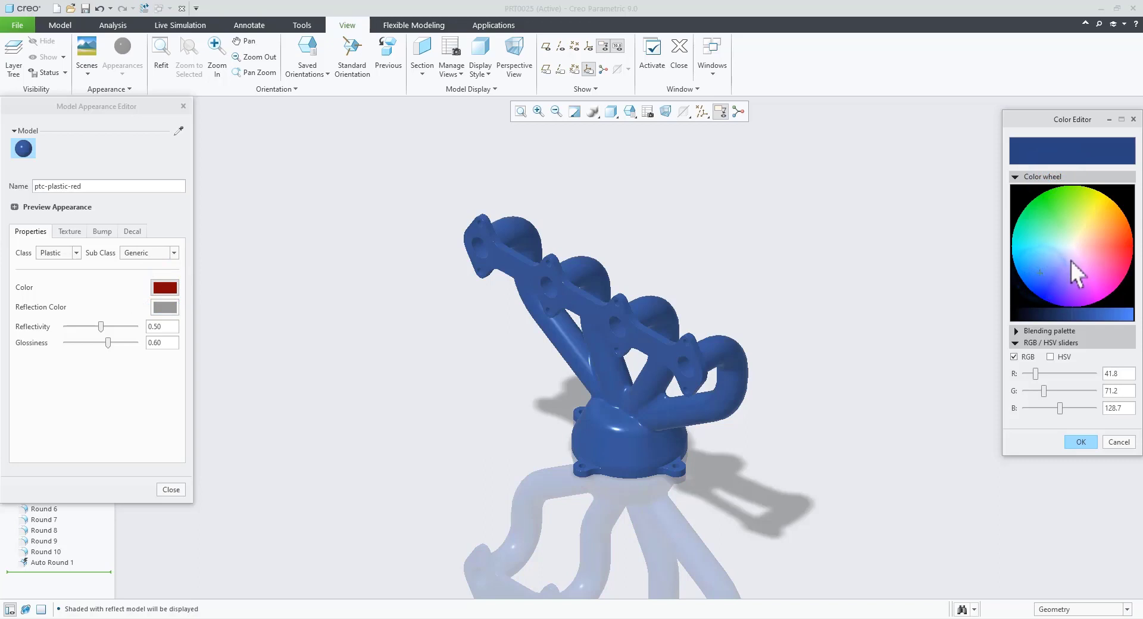
left_click(1120, 316)
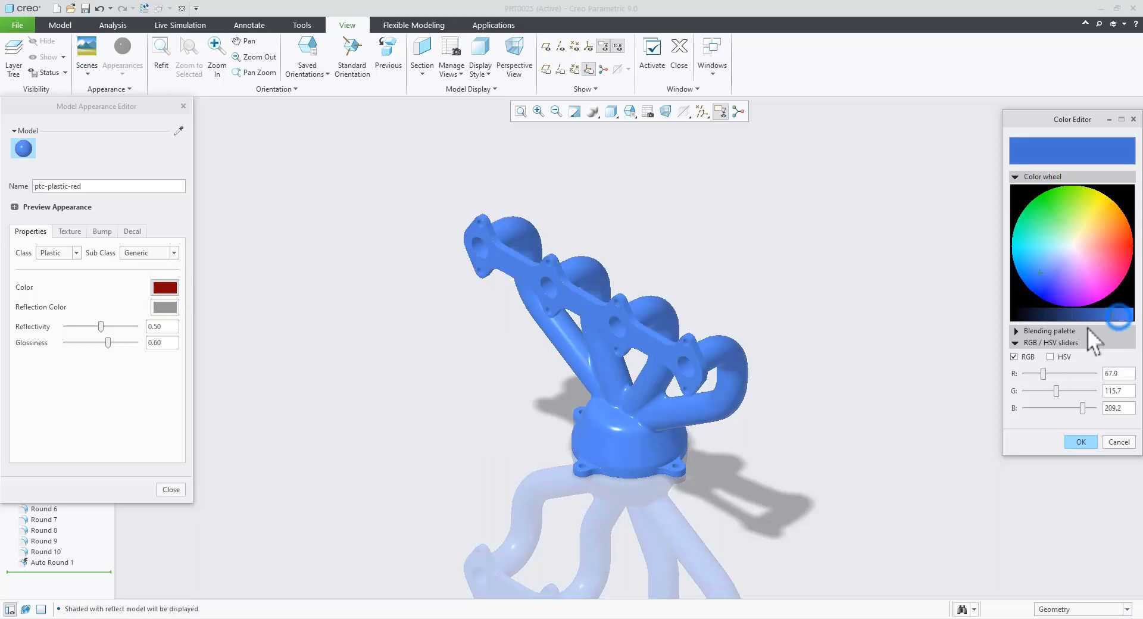
left_click(1079, 439)
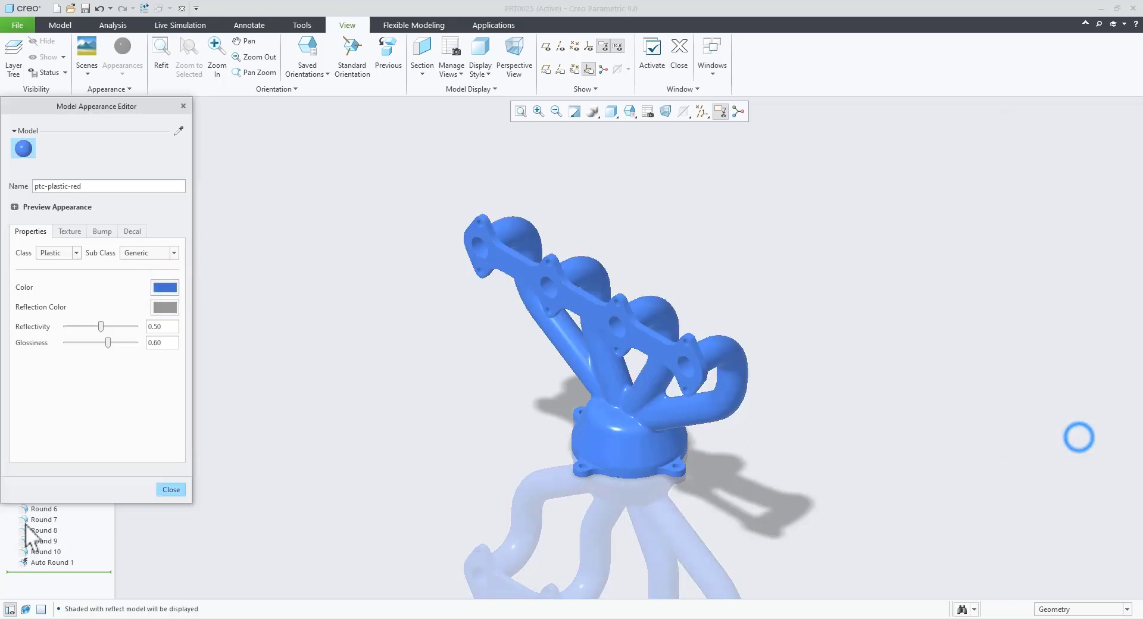
left_click(171, 489)
- Set the model's display style to Shading With Edges
middle_click_drag(662, 305, 660, 417)
left_click(609, 113)
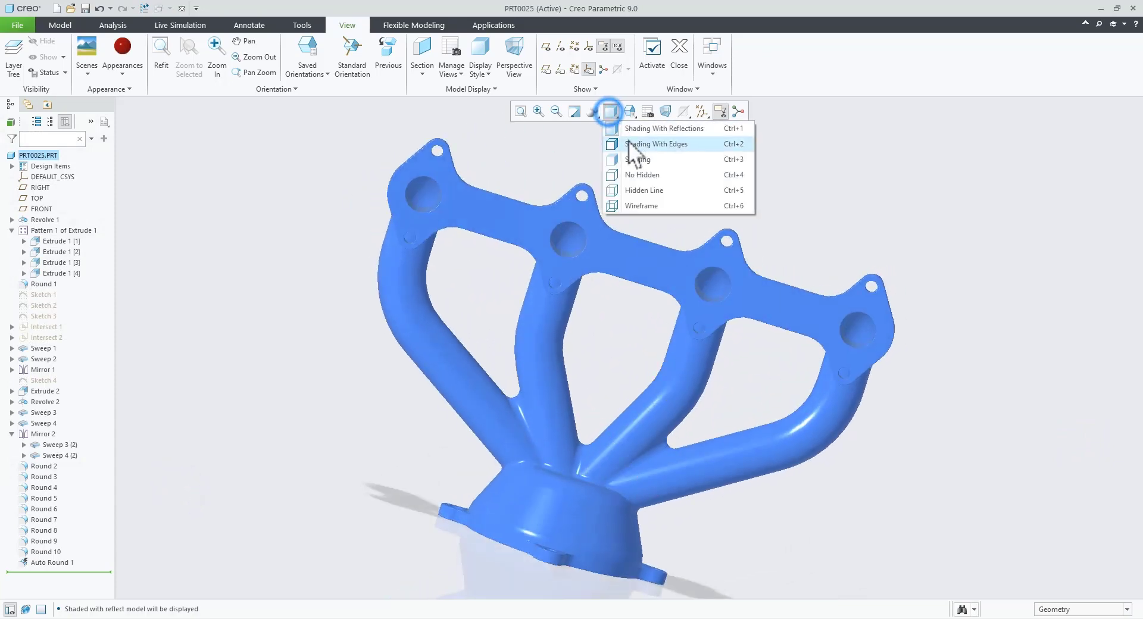
left_click(629, 145)
- Examine the base cavity, the reference drawing views and the finished manifold from the flange side
mouse_move(679, 321)
middle_mouse_down()
mouse_move(766, 472)
mouse_move(373, 534)
mouse_move(358, 556)
mouse_move(229, 592)
mouse_move(293, 602)
middle_mouse_up()
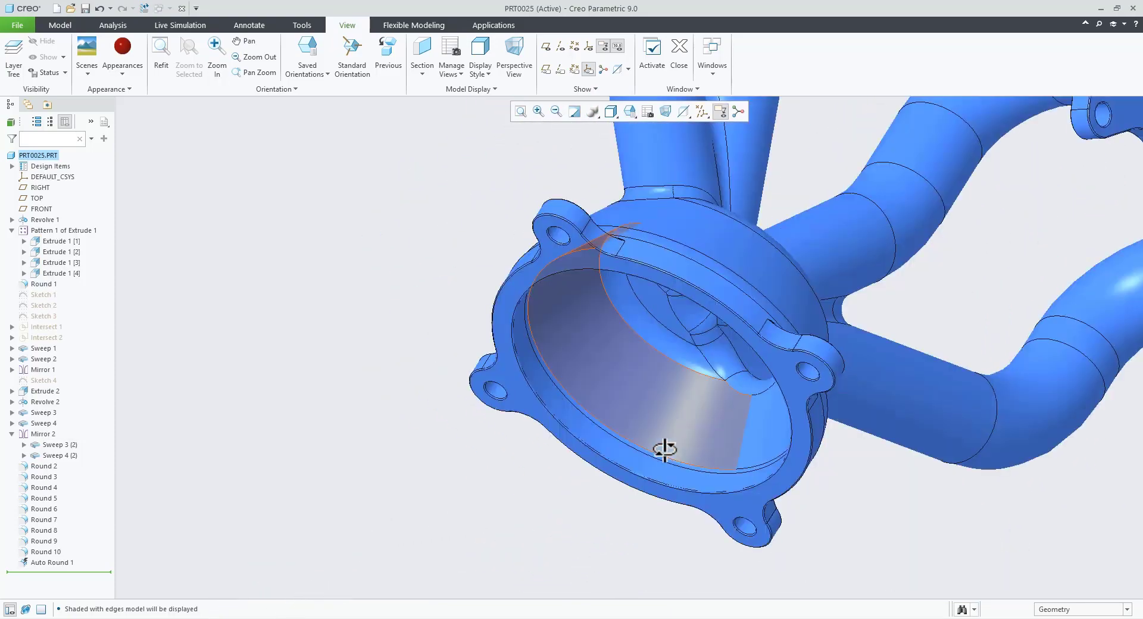
key("ctrl+d")
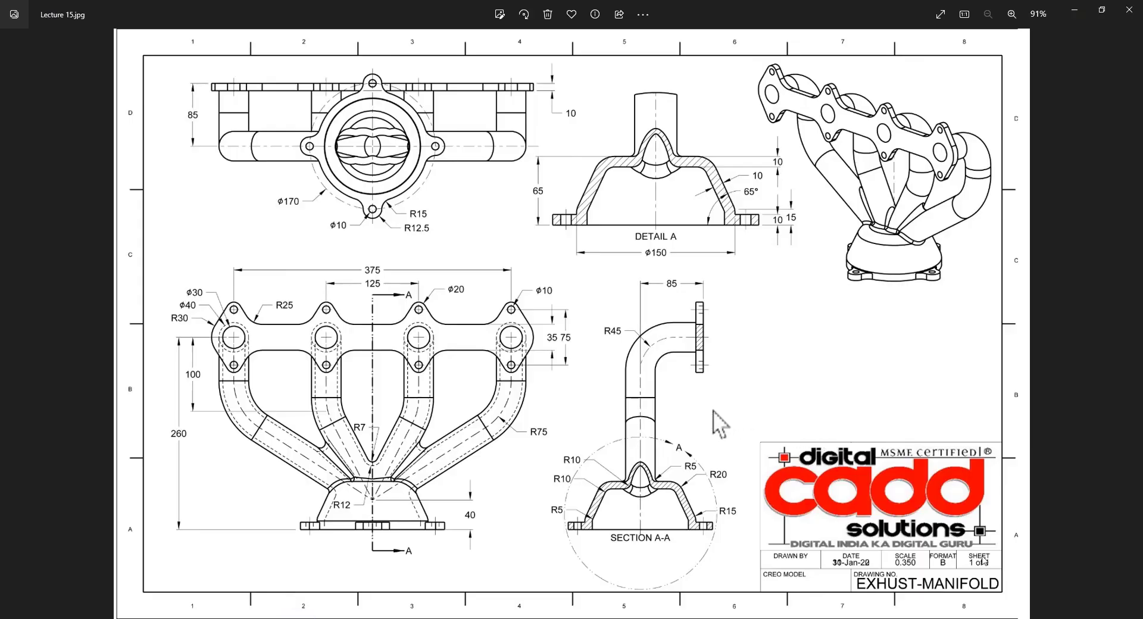
scroll(341, 524, "up", 2, "ctrl")
scroll(341, 524, "down", 3, "ctrl")
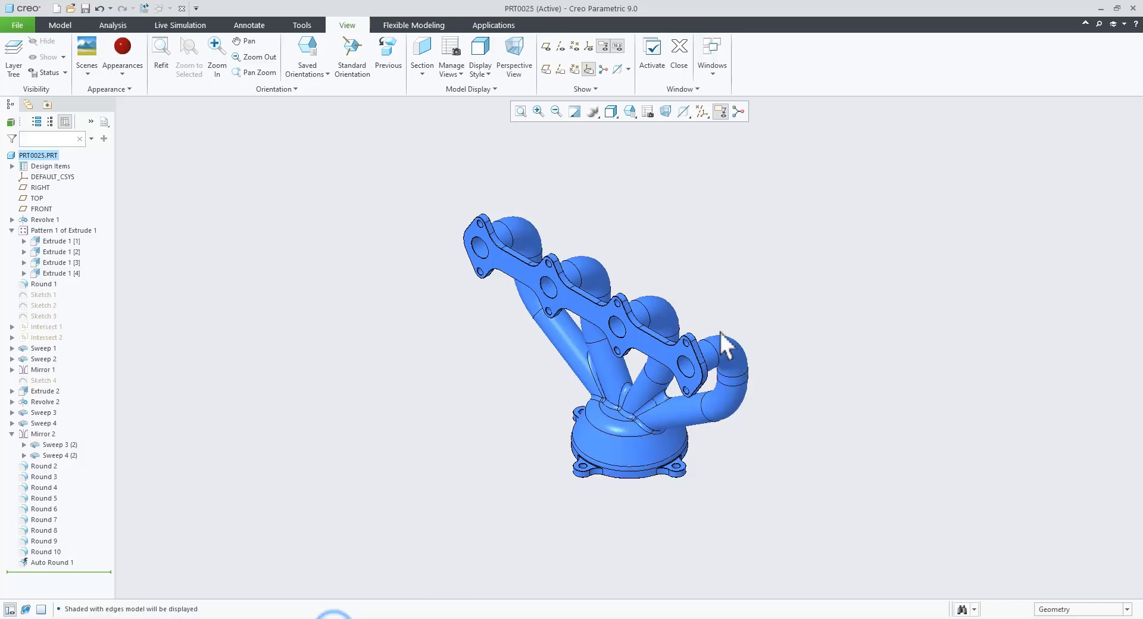
scroll(601, 394, "up", 5)
middle_click_drag(695, 359, 788, 602)
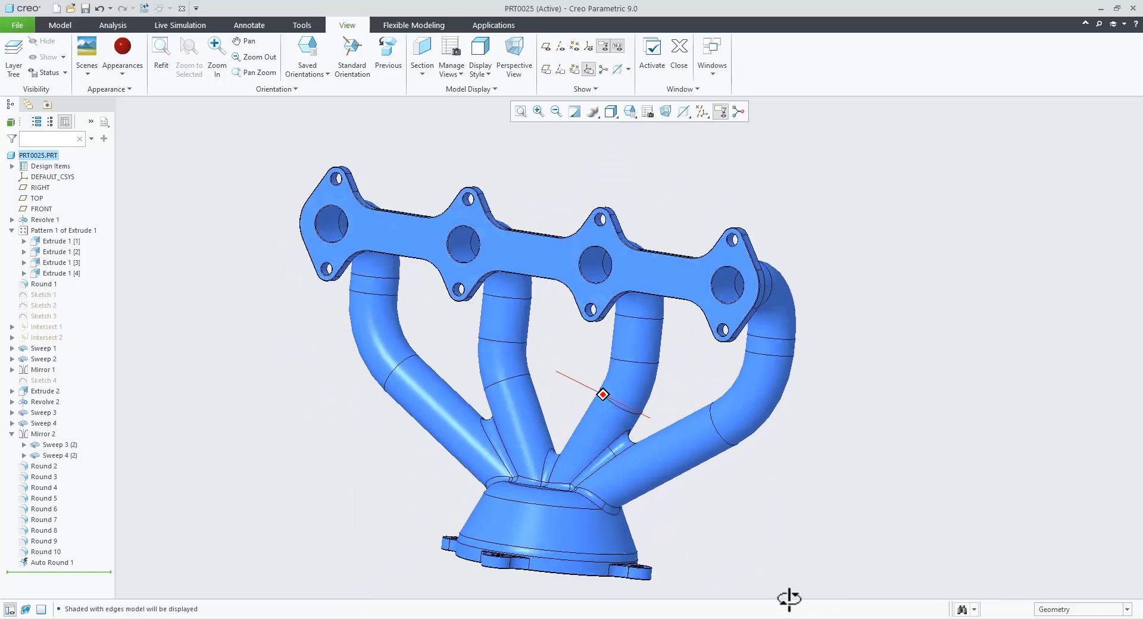
scroll(715, 536, "down", 2)
scroll(685, 503, "up", 2)
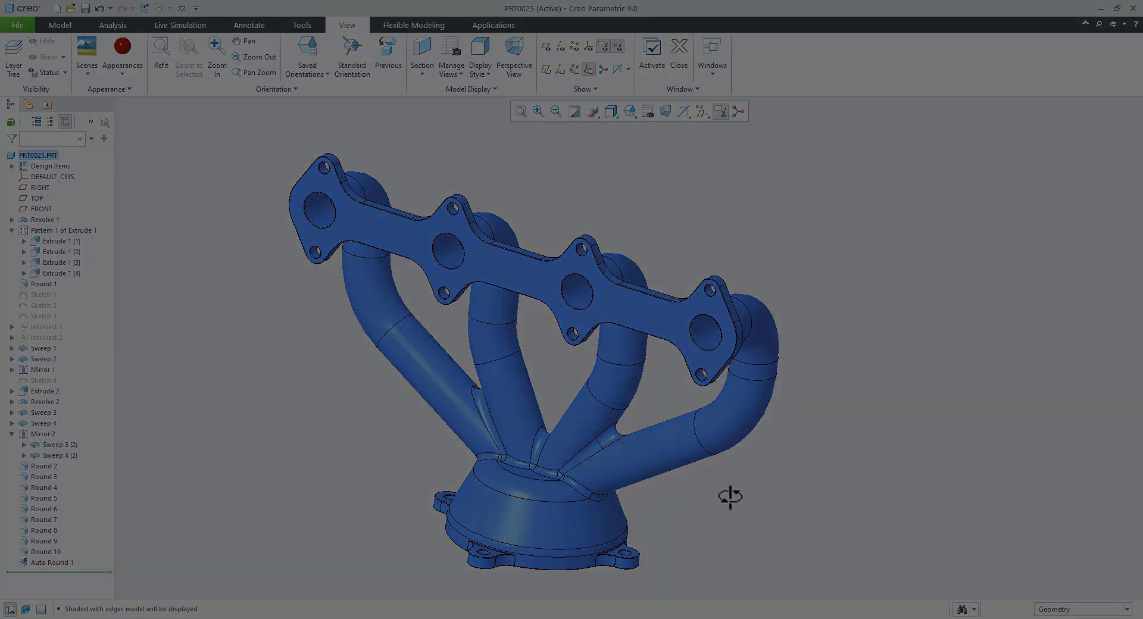